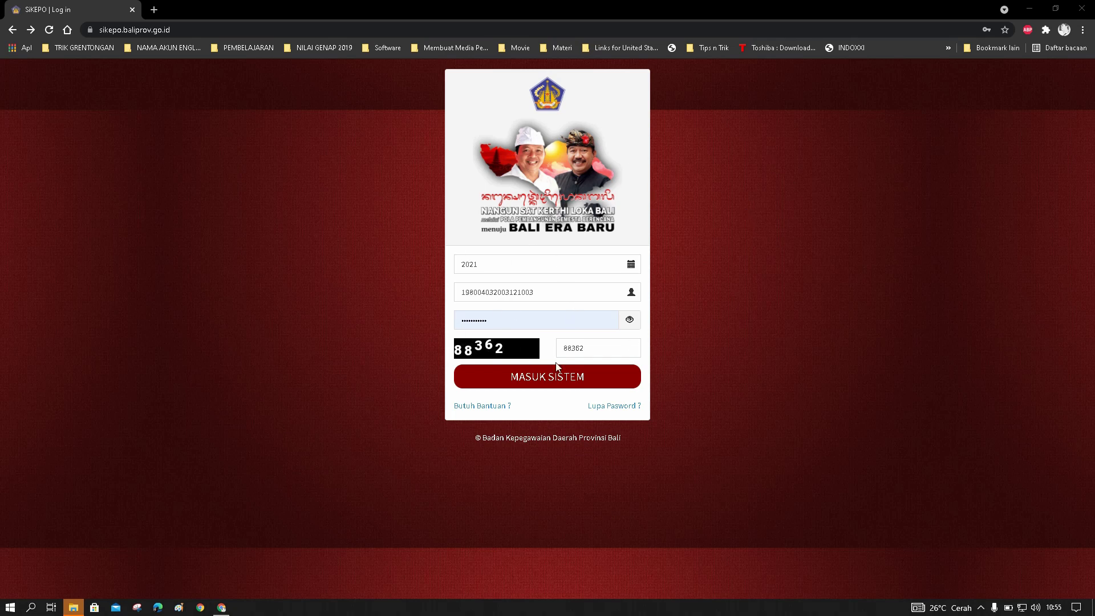
Log in to SI KePO Prov Bali with the year, NIP, password and captcha
click(557, 384)
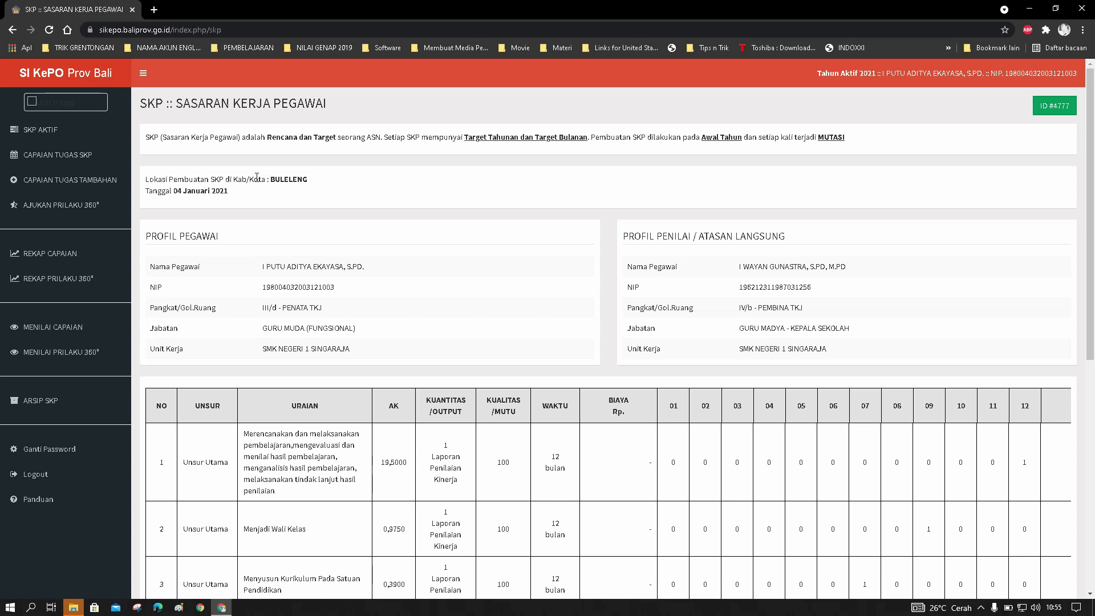
Reload the SKP AKTIF page and export its ten-row task table to Excel
click(70, 133)
scroll(526, 305, down, 7)
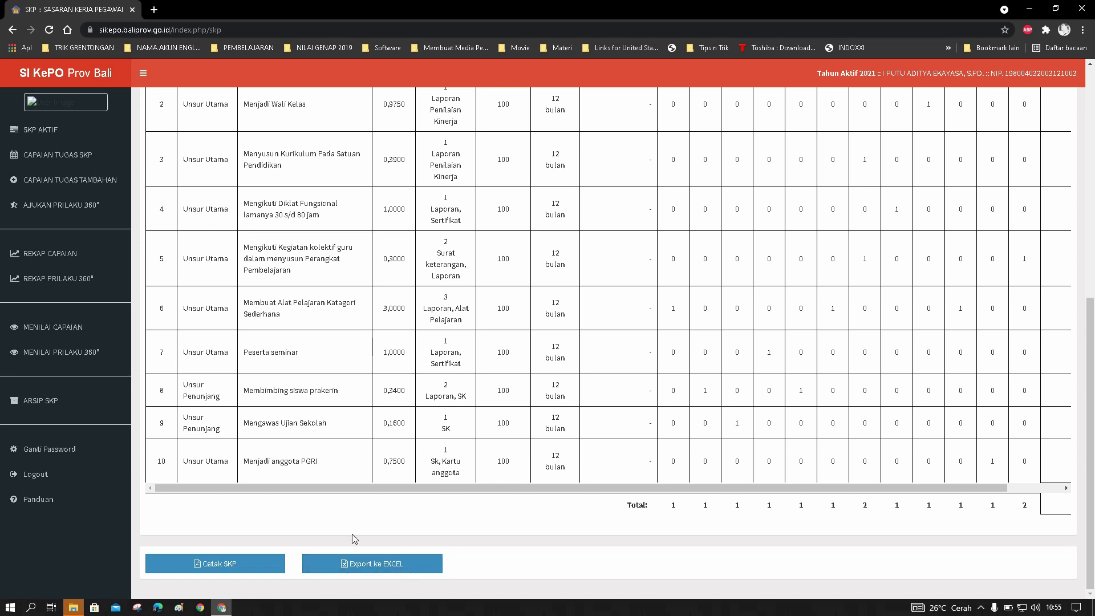
click(376, 565)
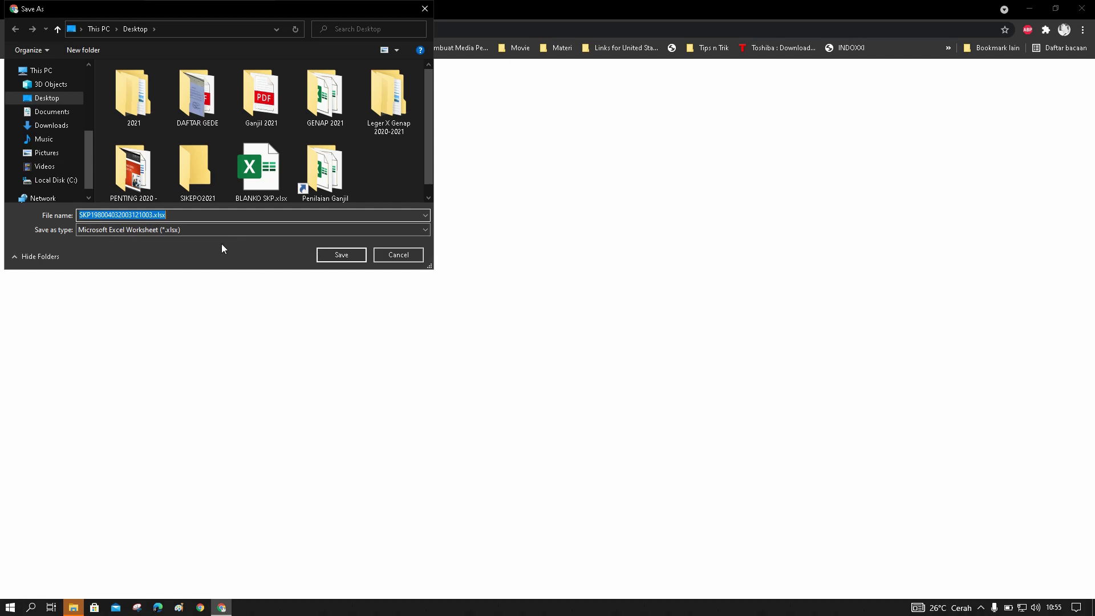
Save the export as SKP AKTIF.xlsx in the Desktop's SIKEPO2021 folder
click(200, 163)
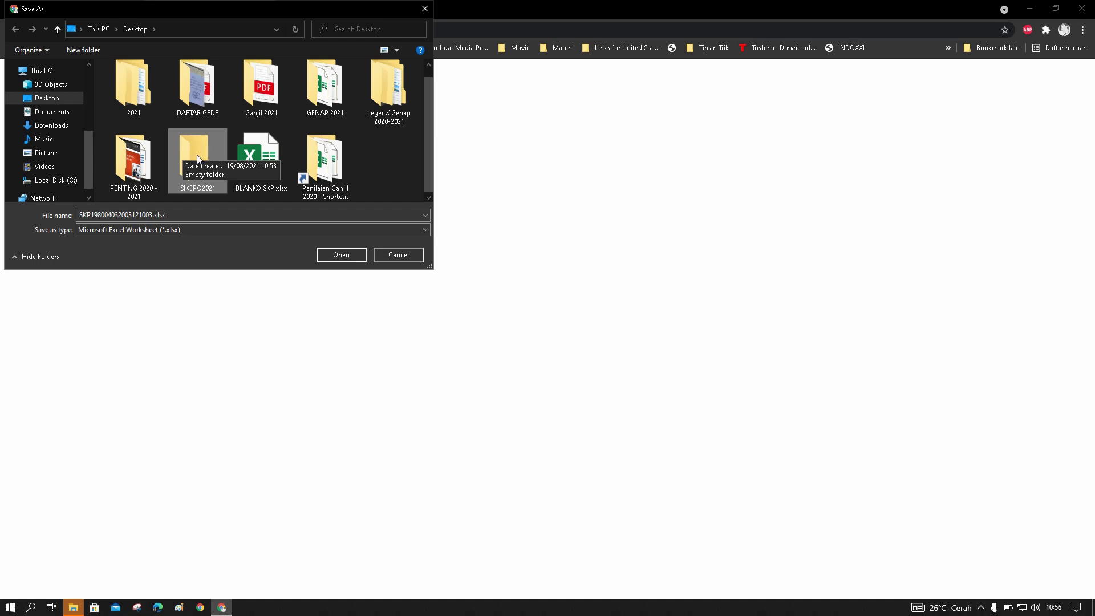
click(340, 256)
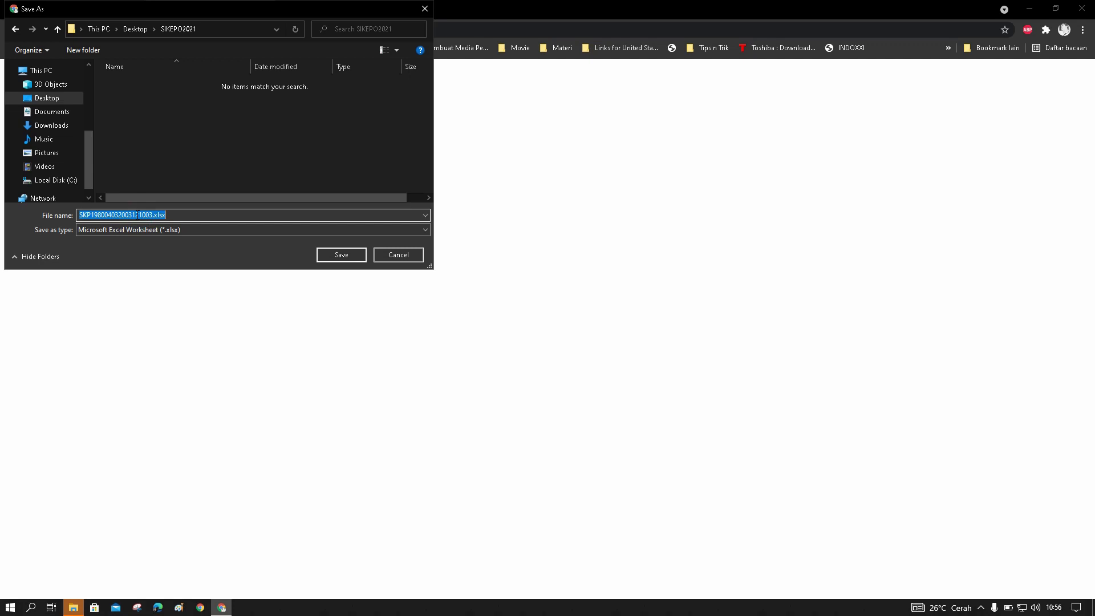
text(SKP AKTIF)
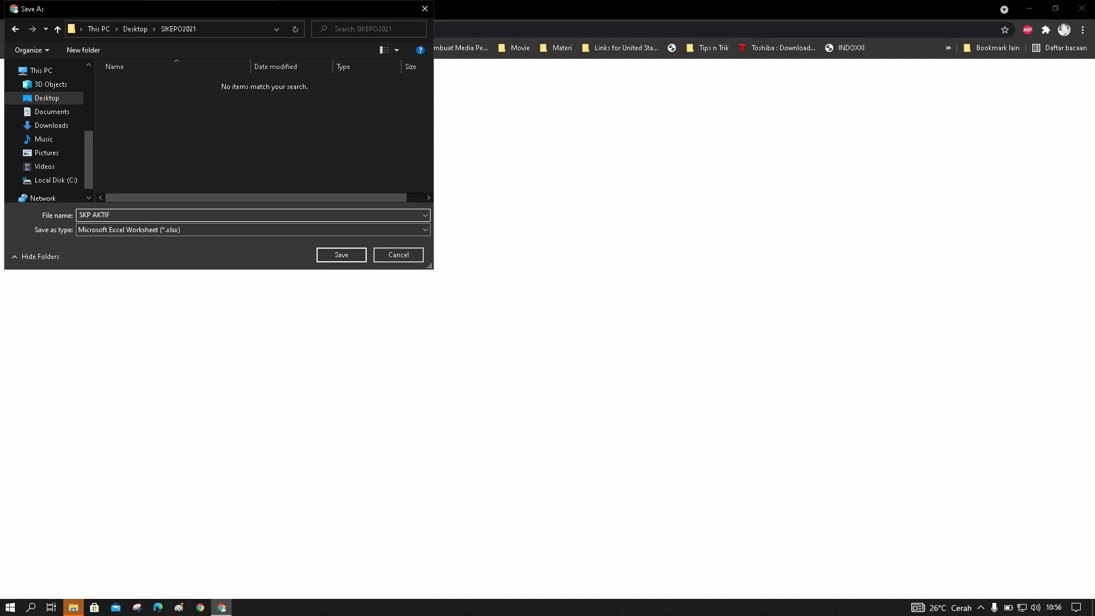
click(340, 255)
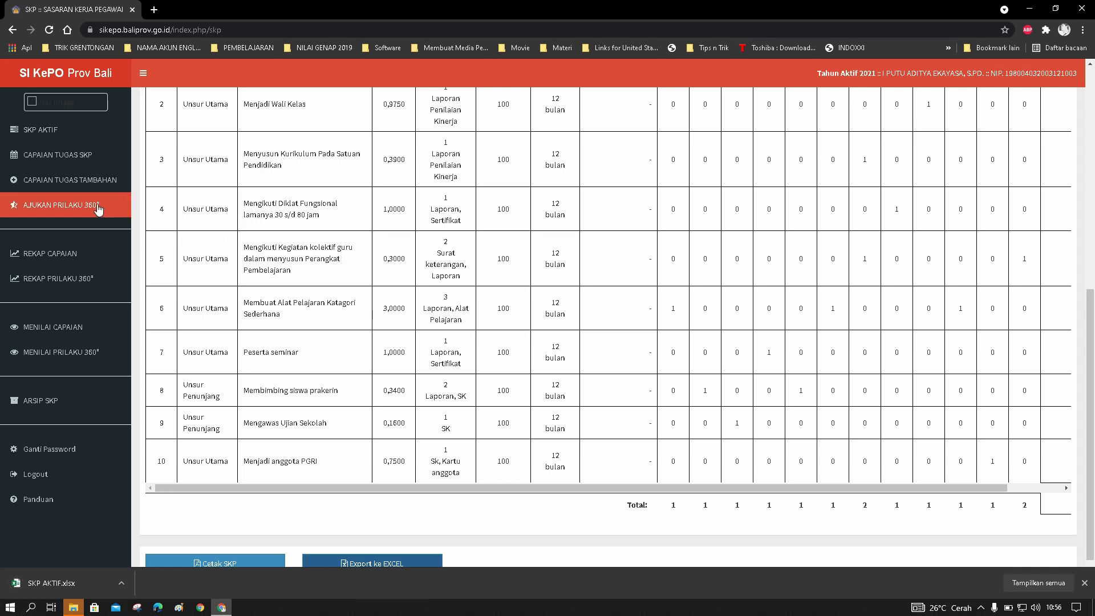
Generate the Penilaian SKP evaluation PDF from the CAPAIAN TUGAS SKP page
click(75, 156)
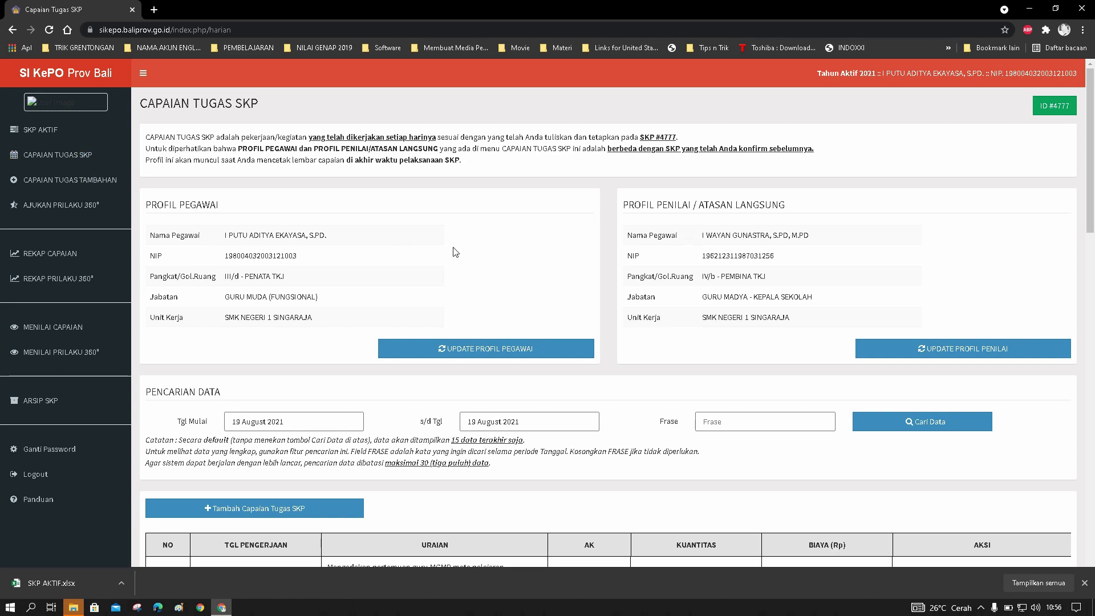
scroll(591, 295, down, 12)
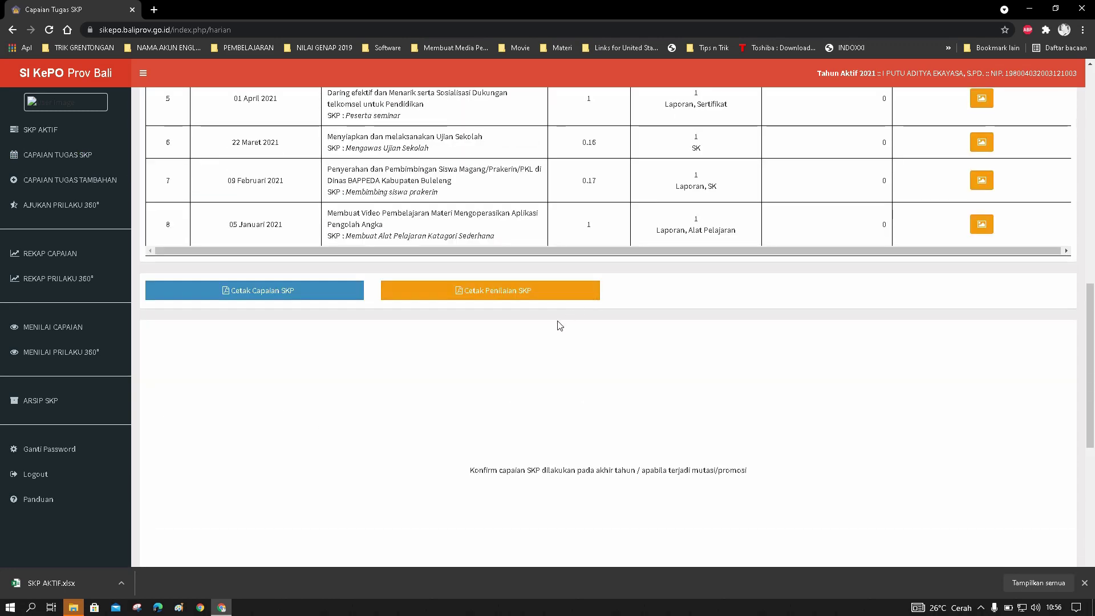
click(490, 292)
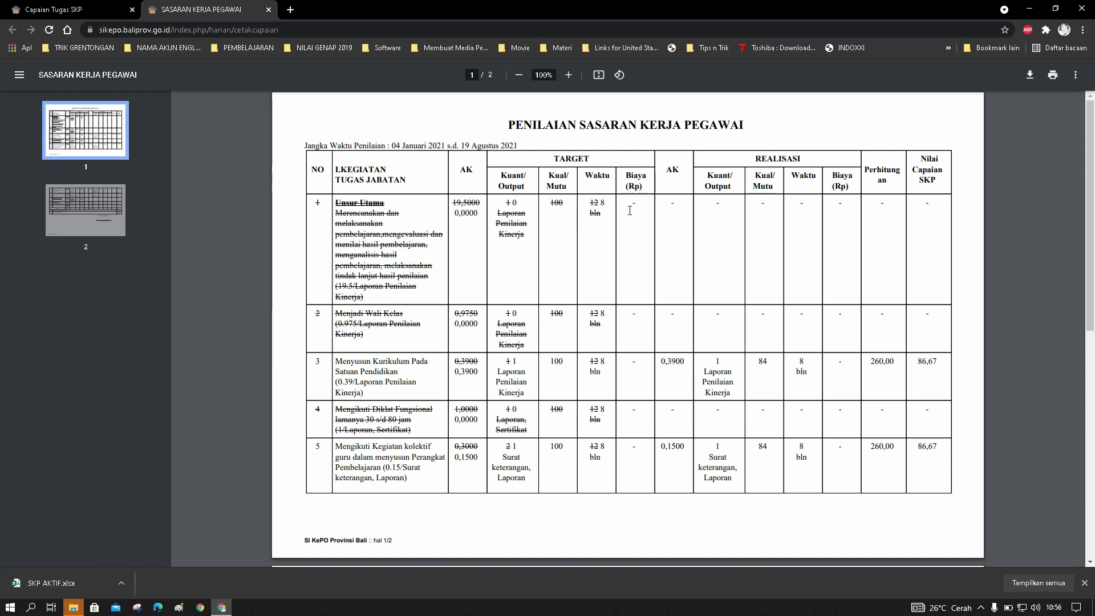
Download the evaluation PDF as Capaian.pdf into Desktop > SIKEPO2021, then close its tab
click(1033, 82)
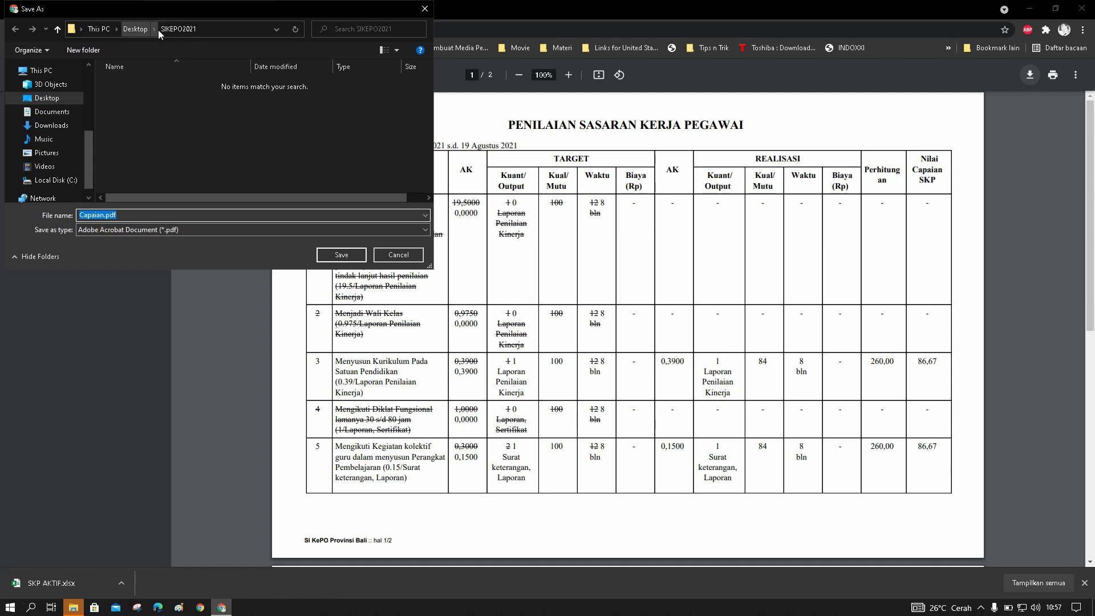
click(125, 33)
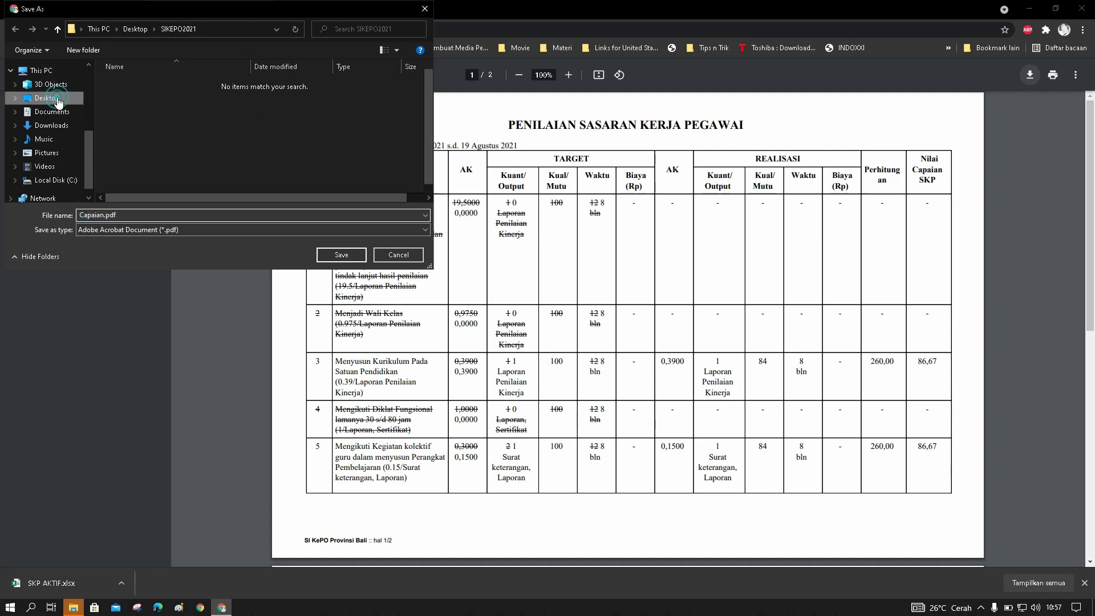
scroll(284, 180, down, 1)
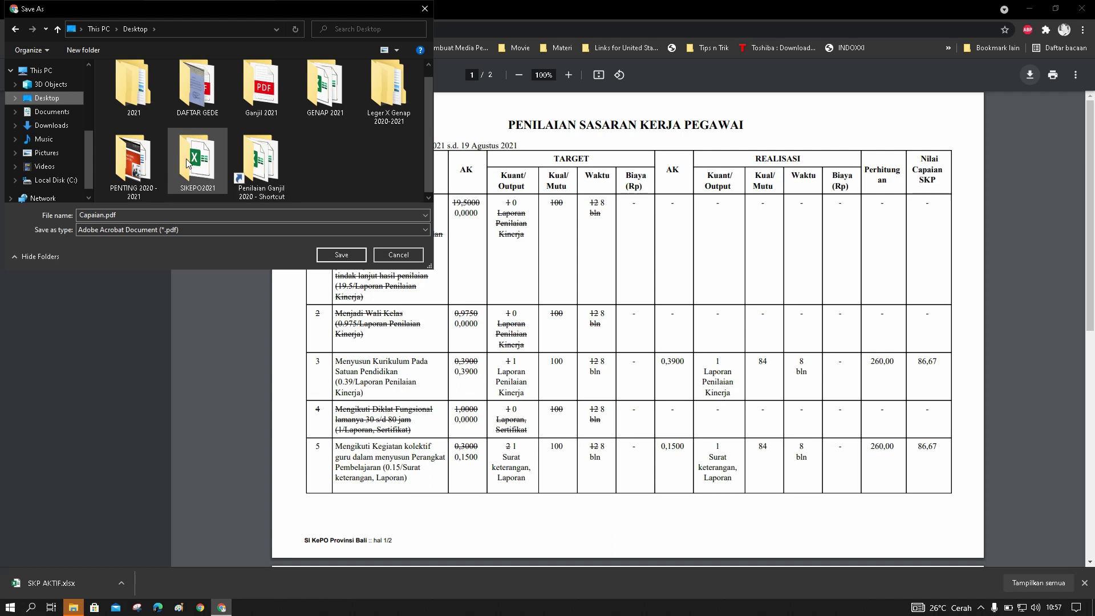
click(203, 163)
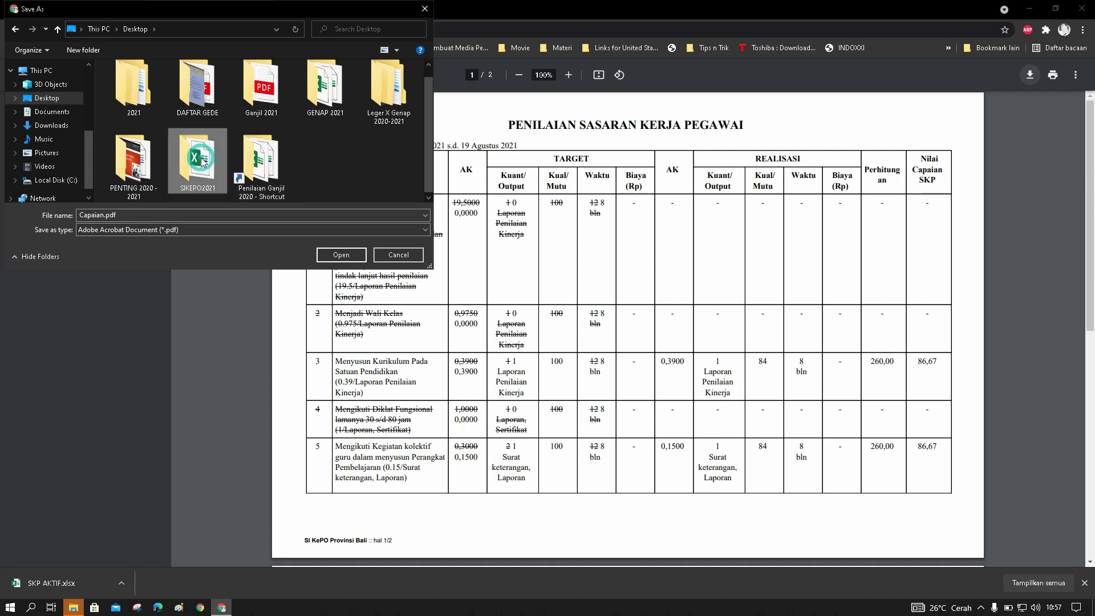
click(339, 258)
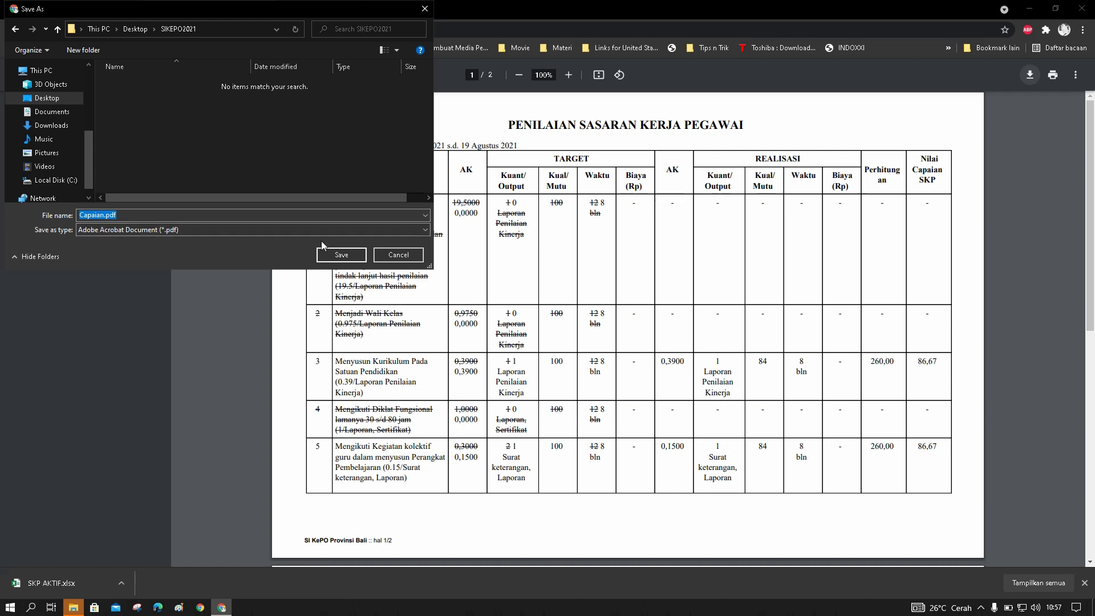
click(341, 255)
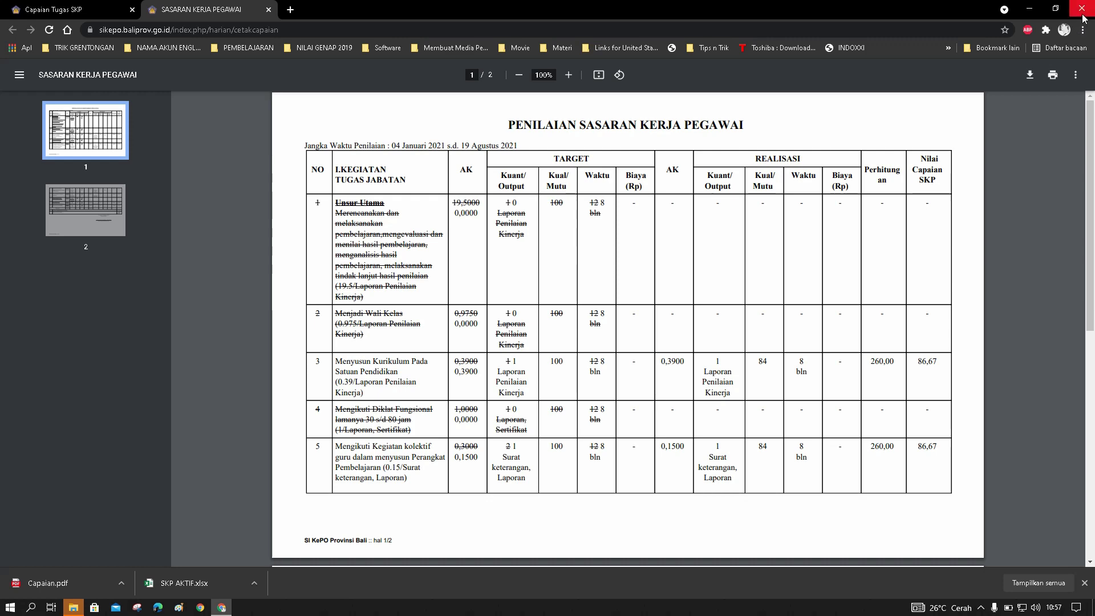
click(268, 9)
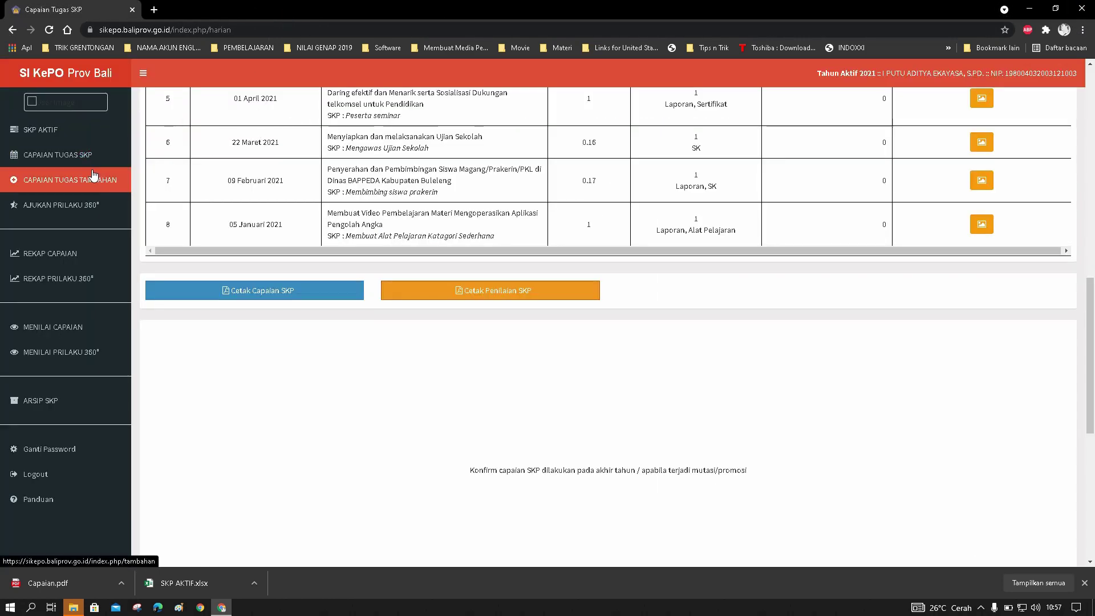
Copy the 2021 Rekap Nilai Prilaku Per Bulan table with its heading, then minimize Chrome
click(68, 282)
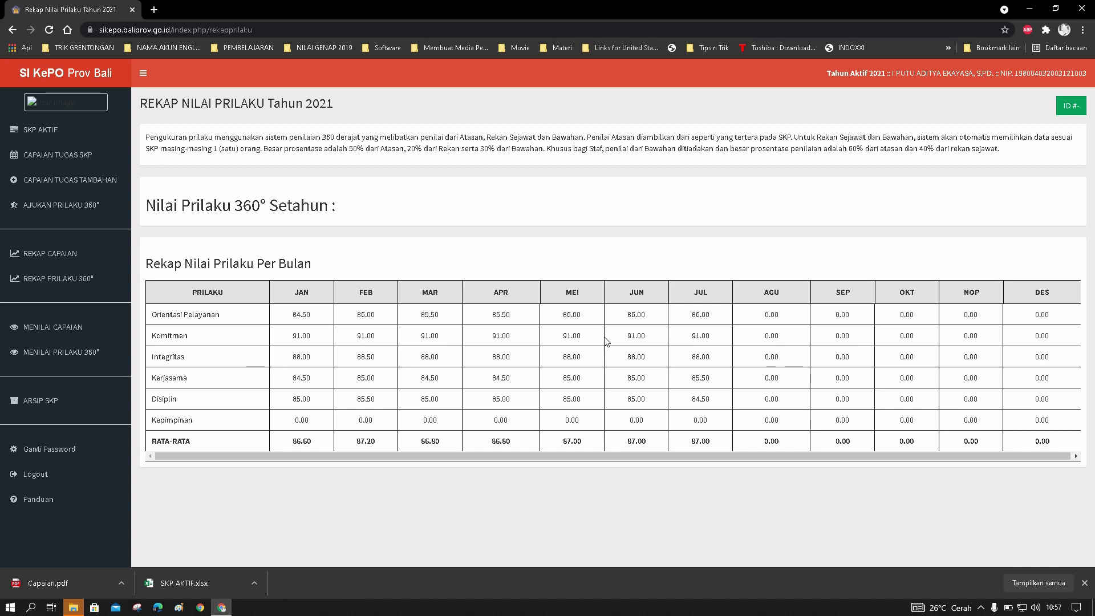
drag(191, 292, 536, 355)
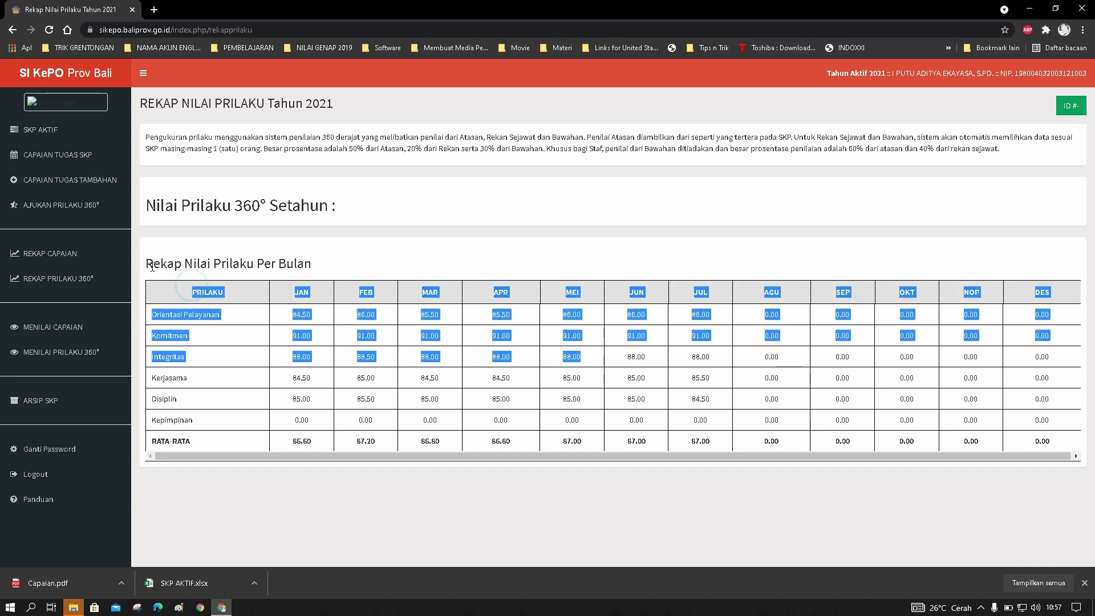
drag(147, 262, 1064, 445)
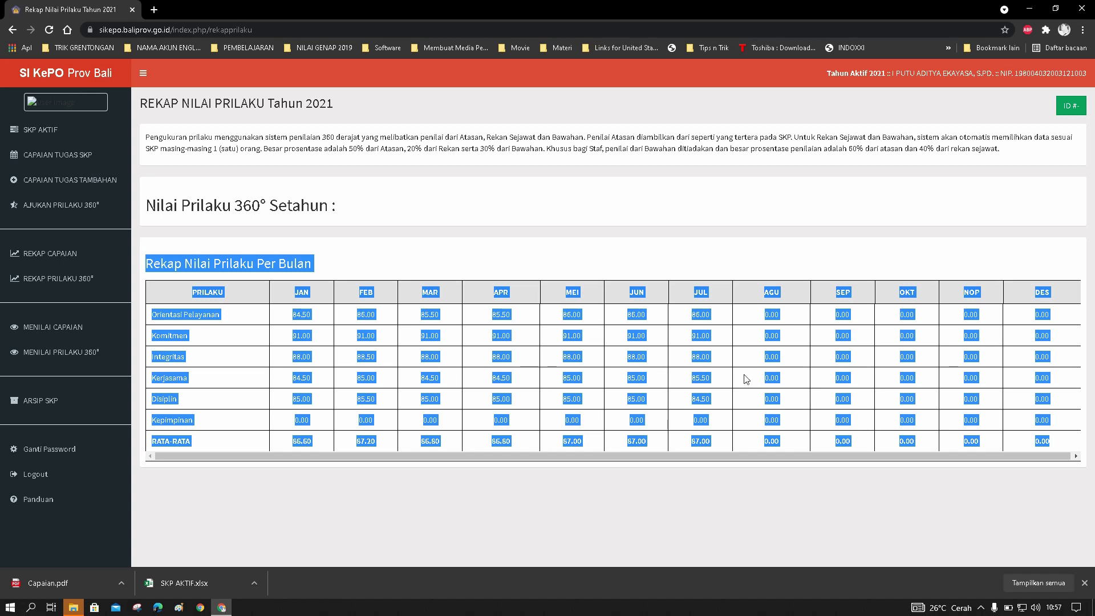
right_click(702, 295)
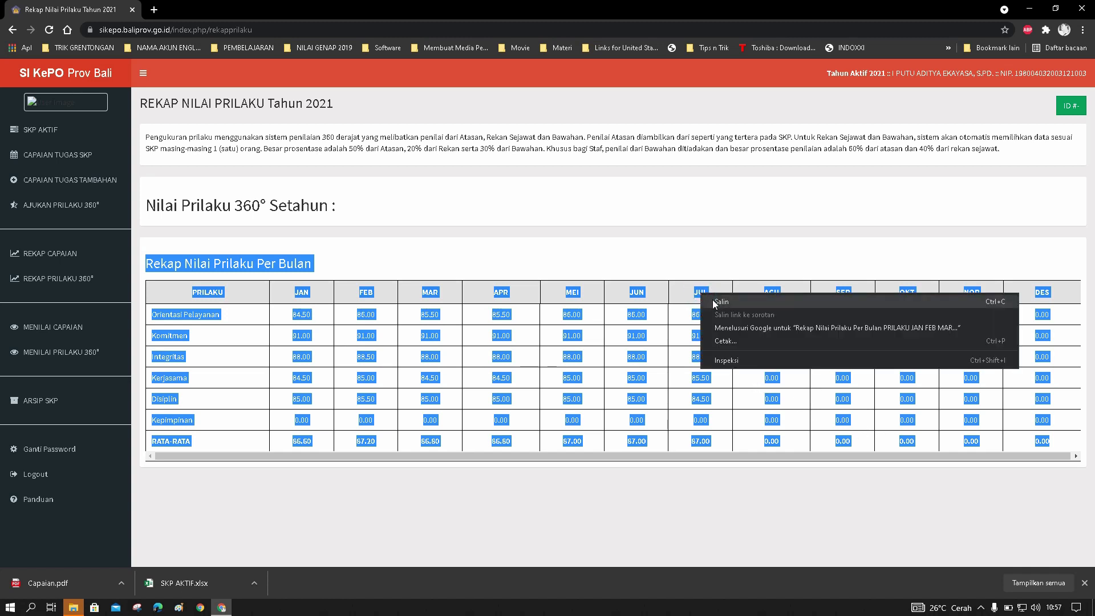
click(722, 302)
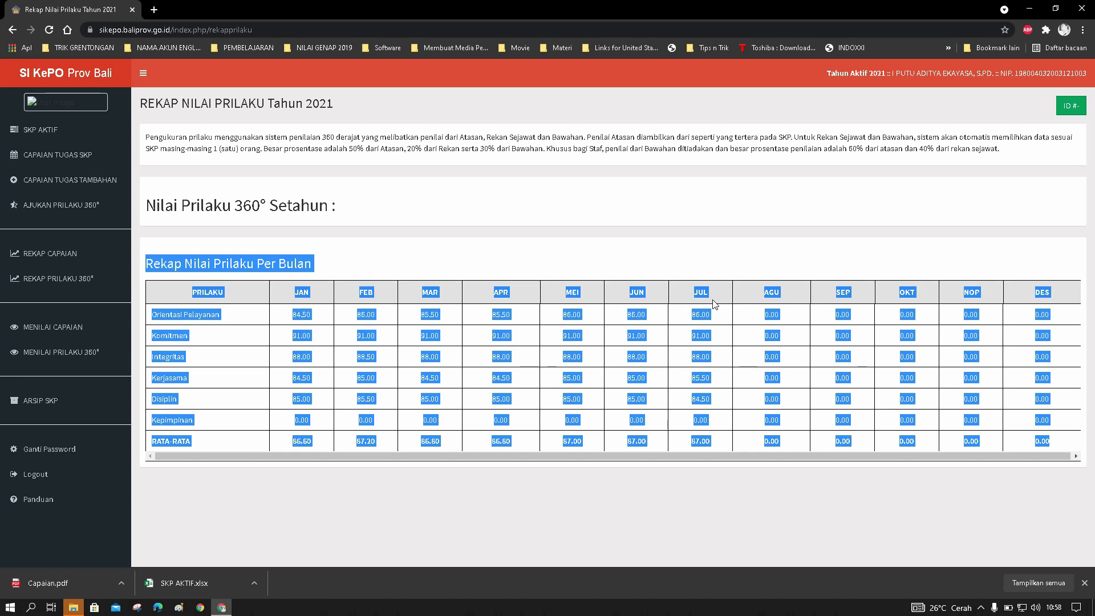
click(1028, 10)
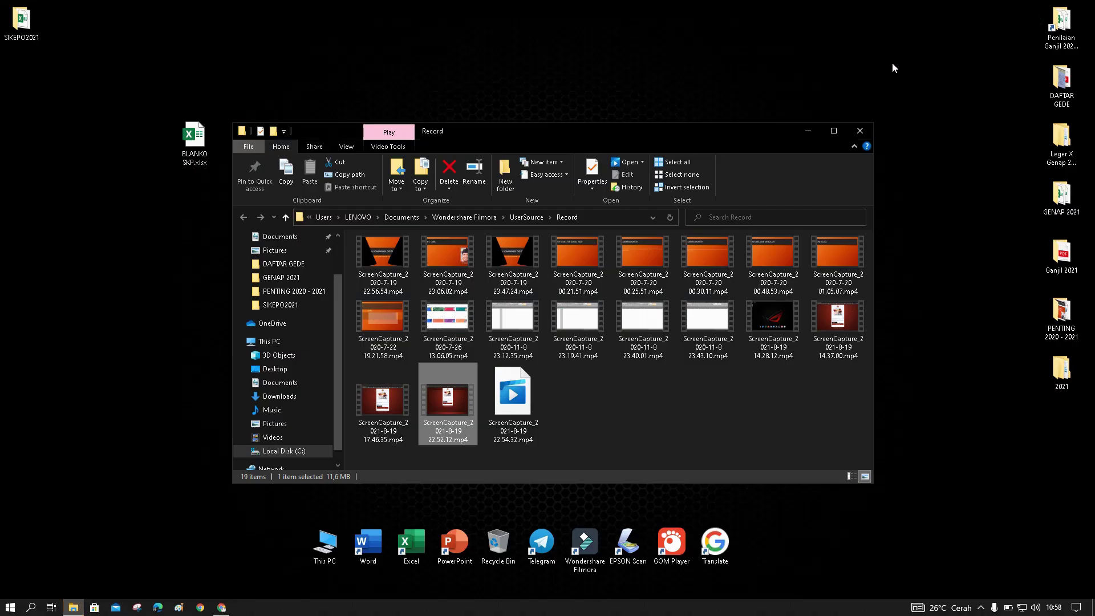
Open SKP AKTIF.xlsx from the SIKEPO2021 desktop folder in Excel
click(809, 132)
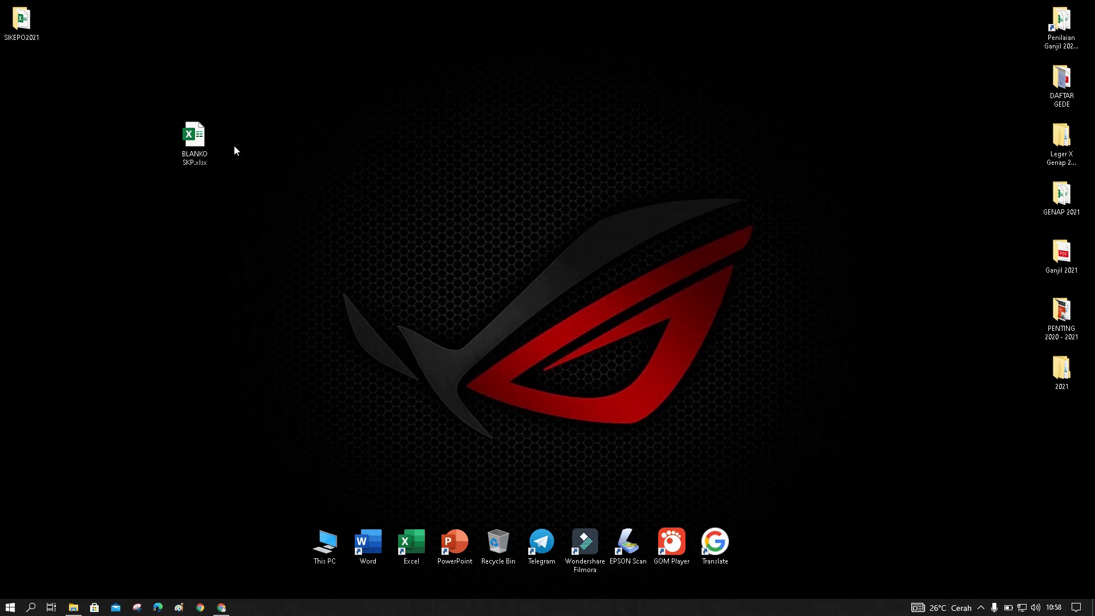
drag(21, 21, 408, 184)
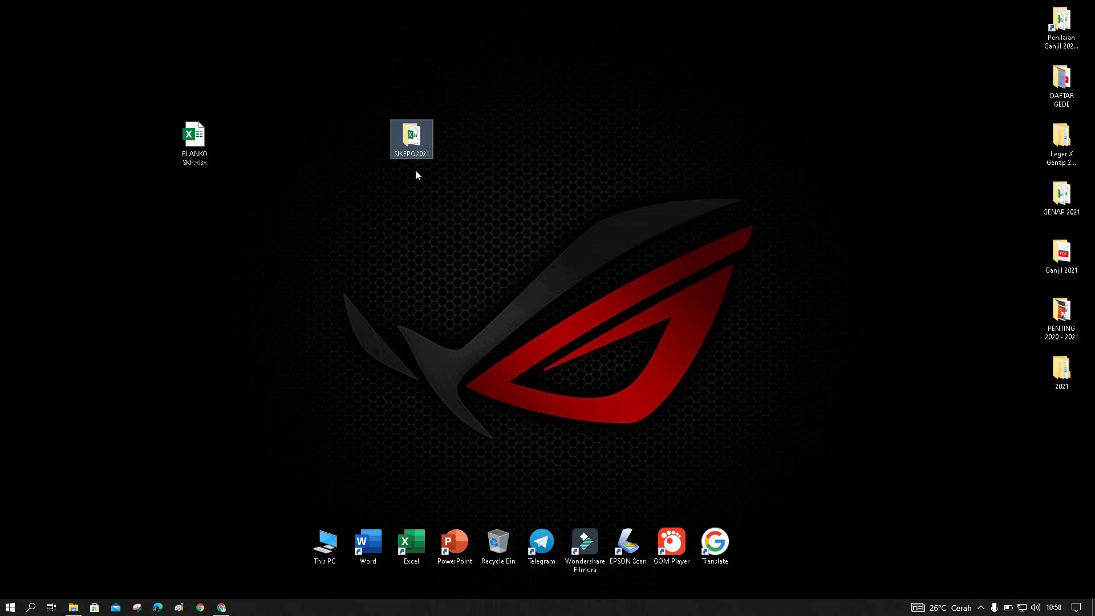
double_click(417, 142)
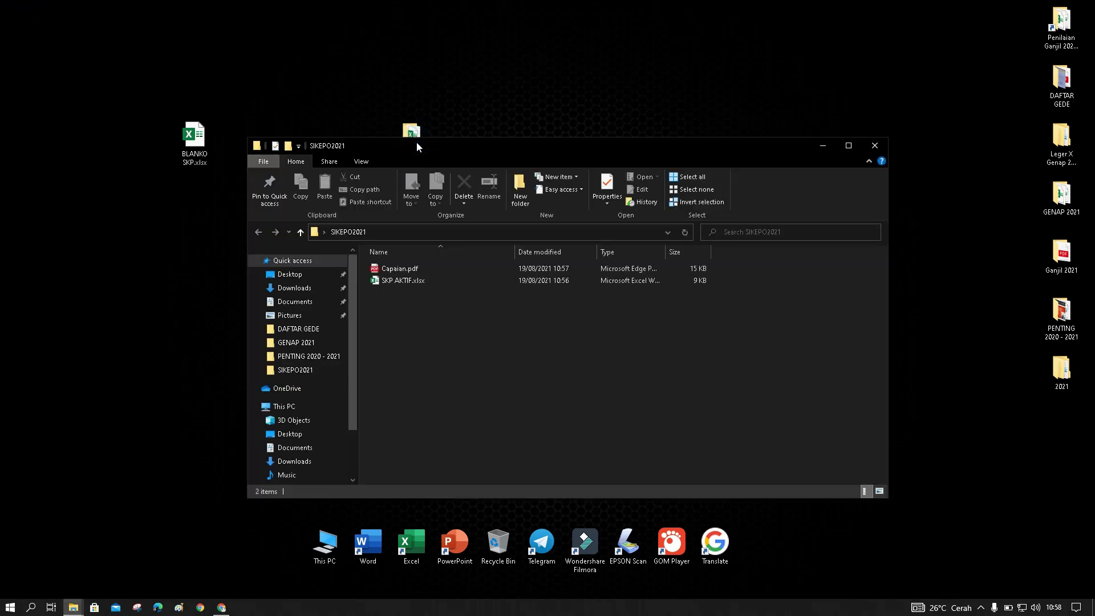
double_click(421, 282)
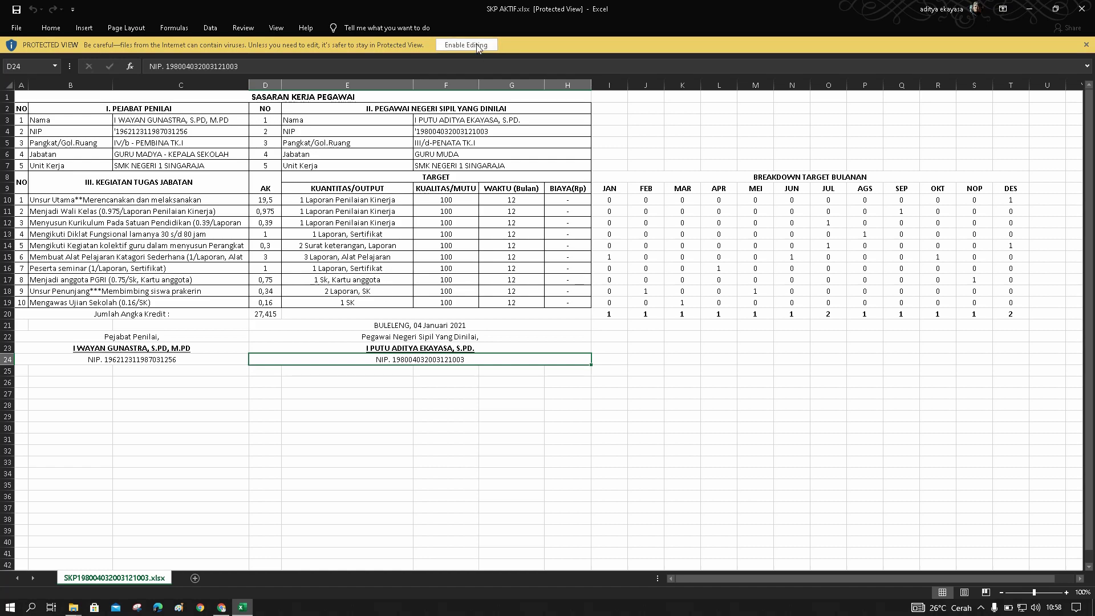
Enable editing, add a new sheet renamed 'Prilaku 360', and select cell A1
click(439, 45)
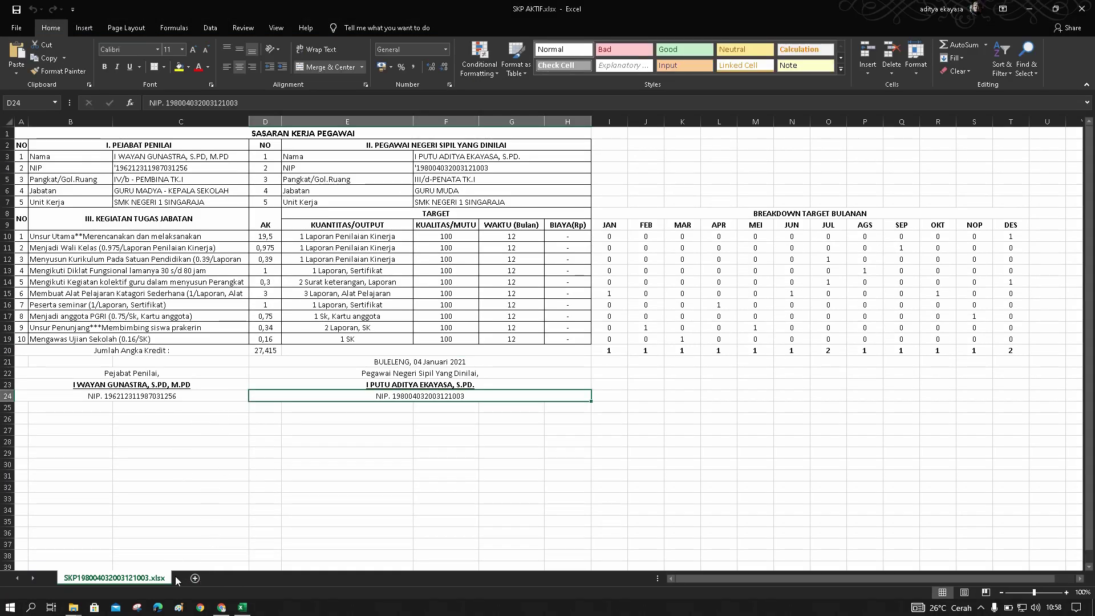
click(195, 578)
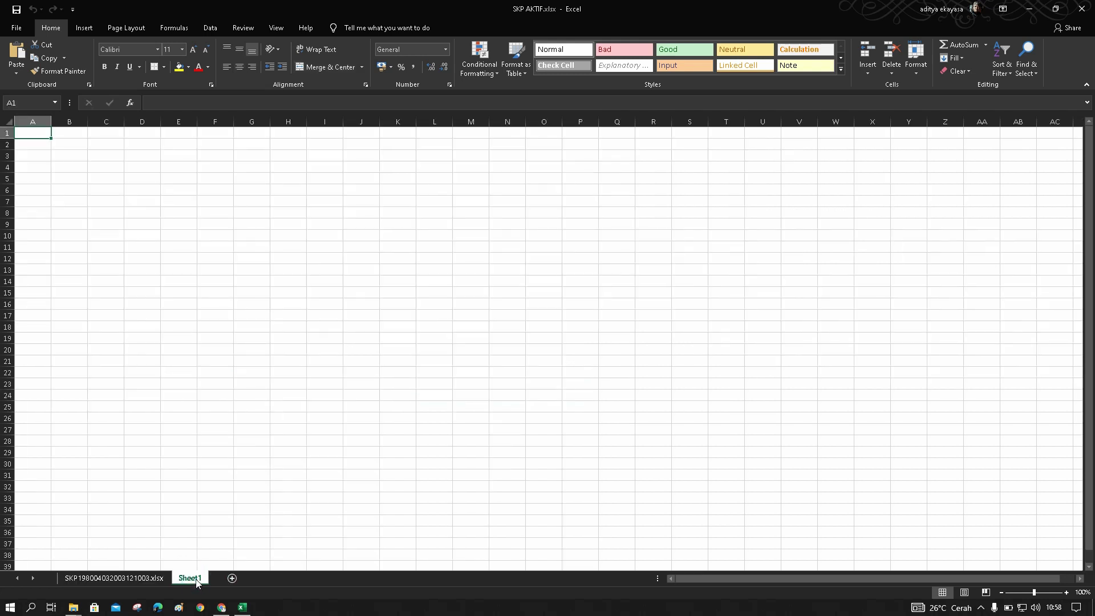
right_click(195, 580)
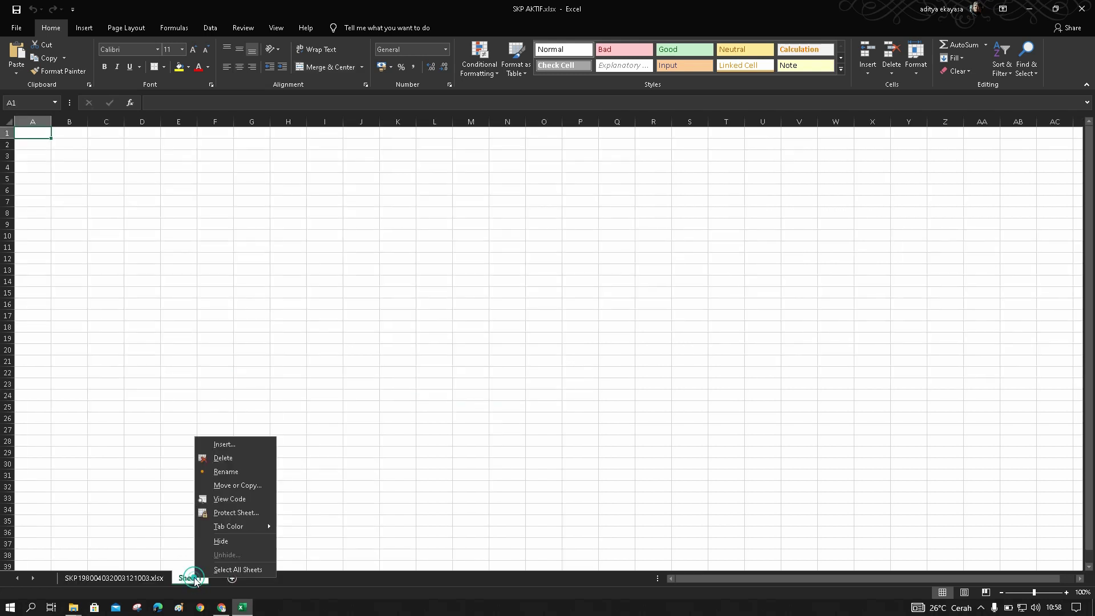
click(225, 471)
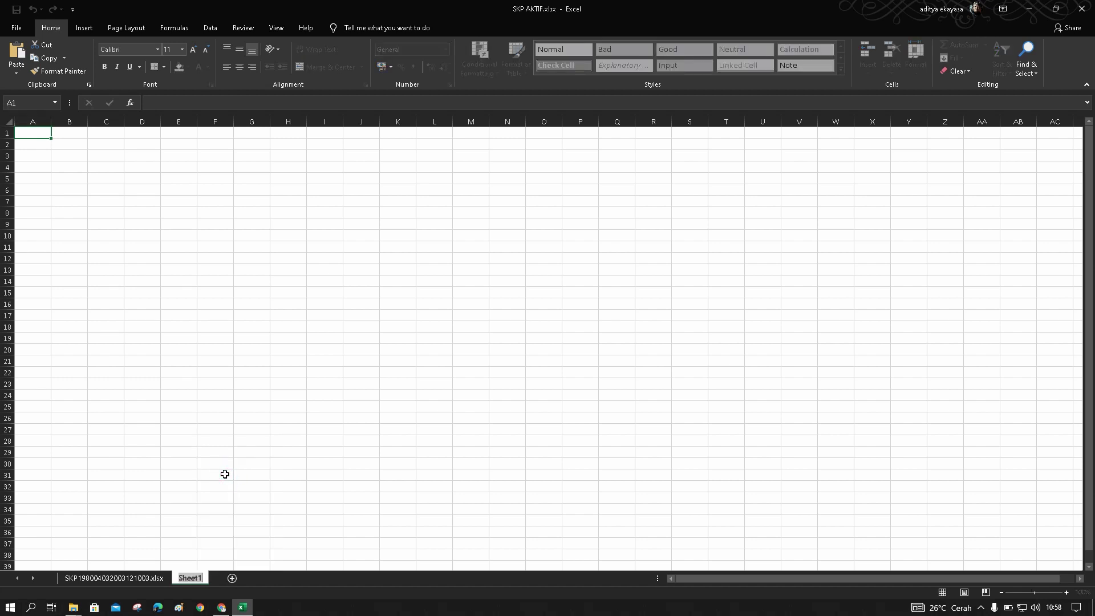
text(Prilaku 360)
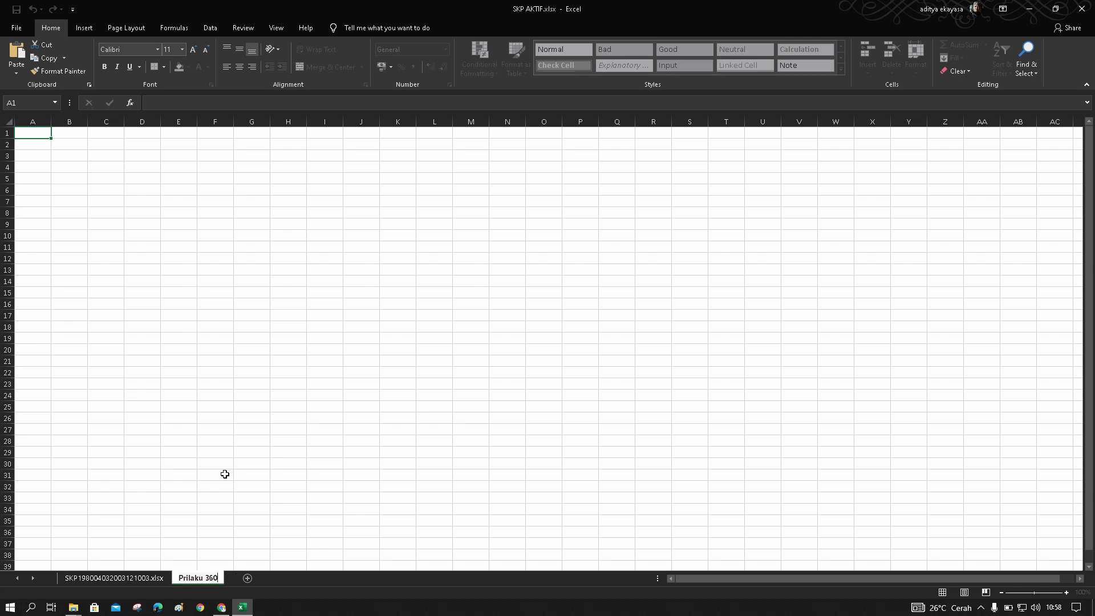
click(296, 431)
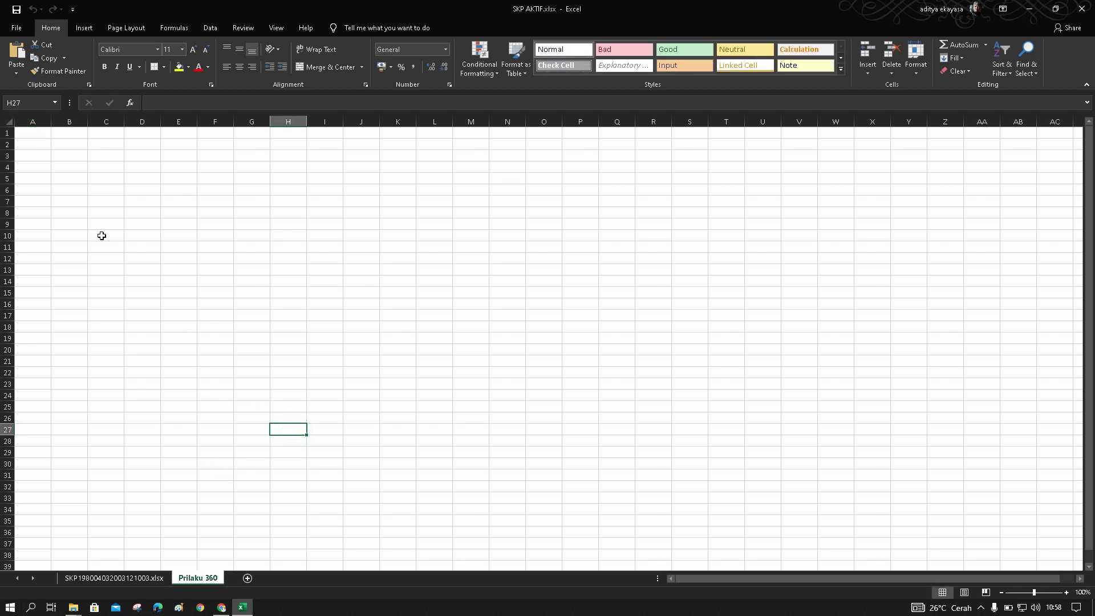
click(38, 133)
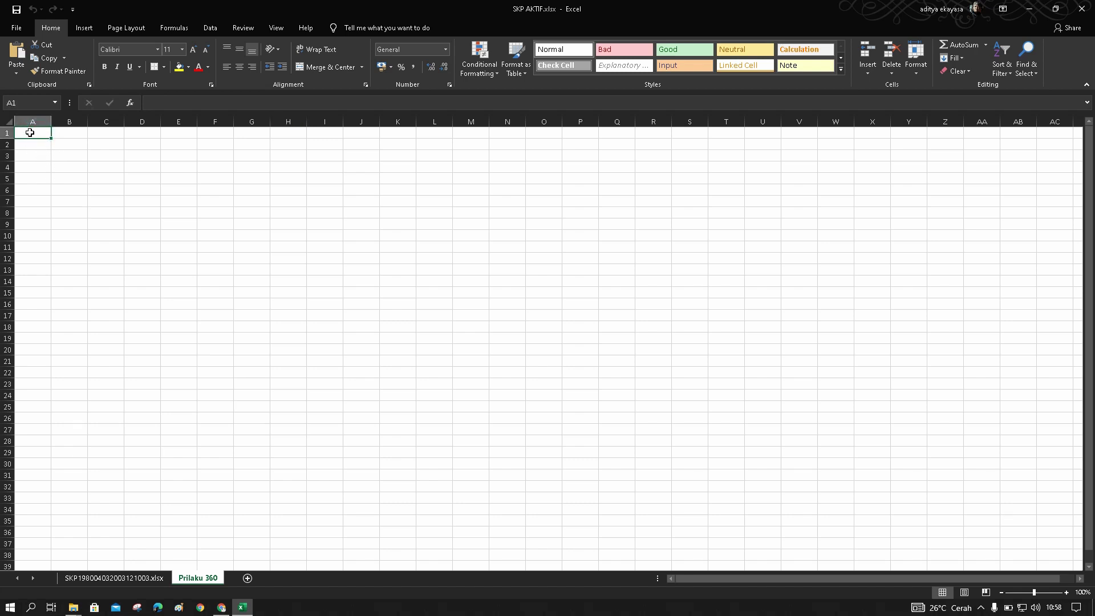
Paste the behaviour table at A1, then merge-centre its title across A1:M1, shorten row 1, and bold it
click(16, 52)
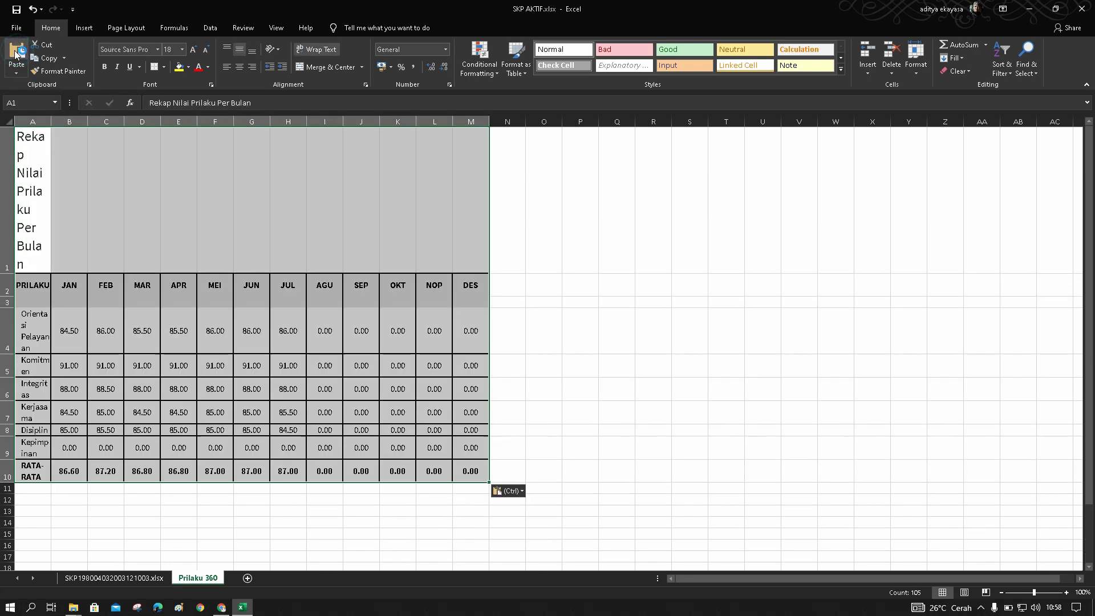
click(543, 406)
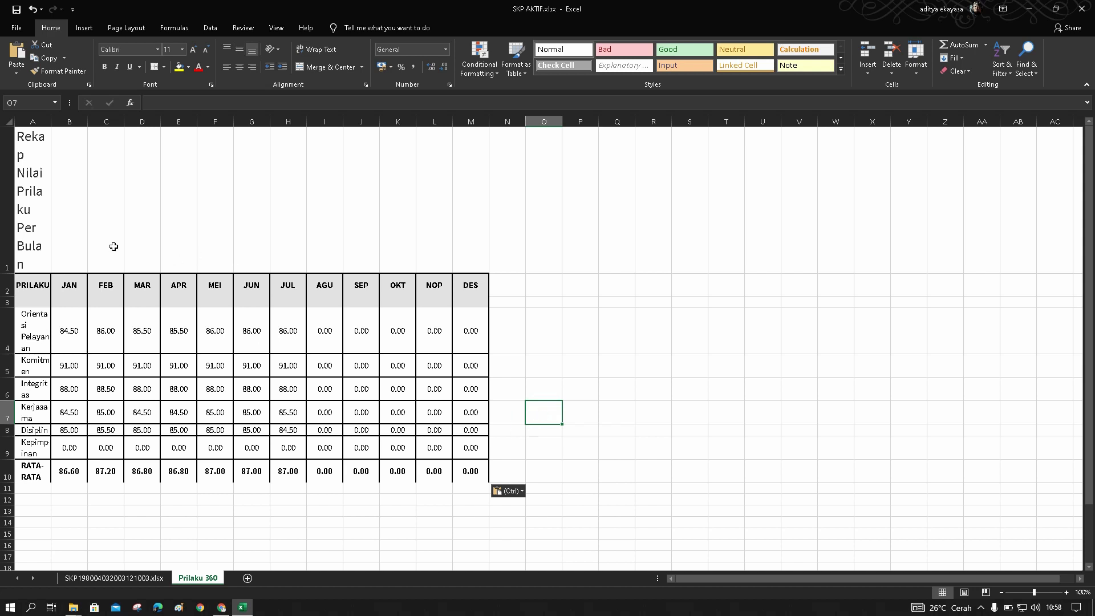
drag(53, 206, 451, 257)
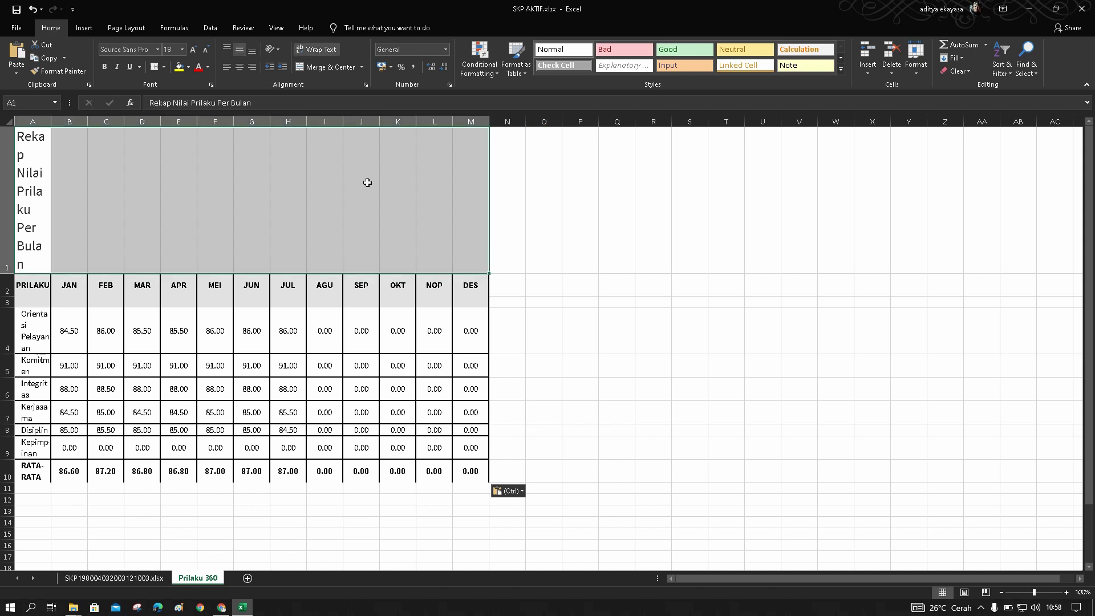
click(211, 214)
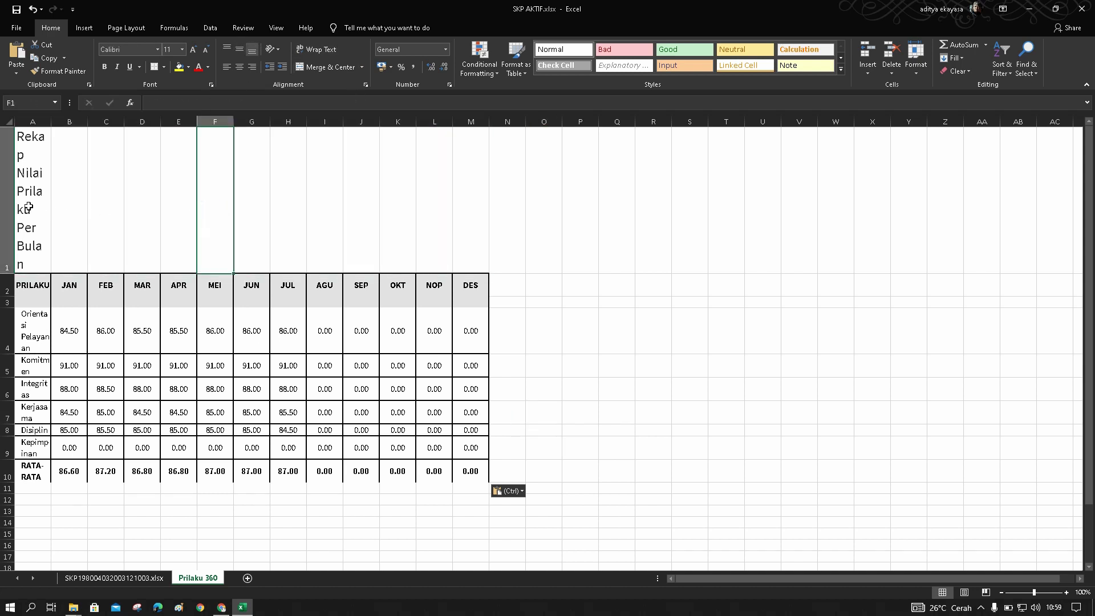
drag(28, 207, 458, 214)
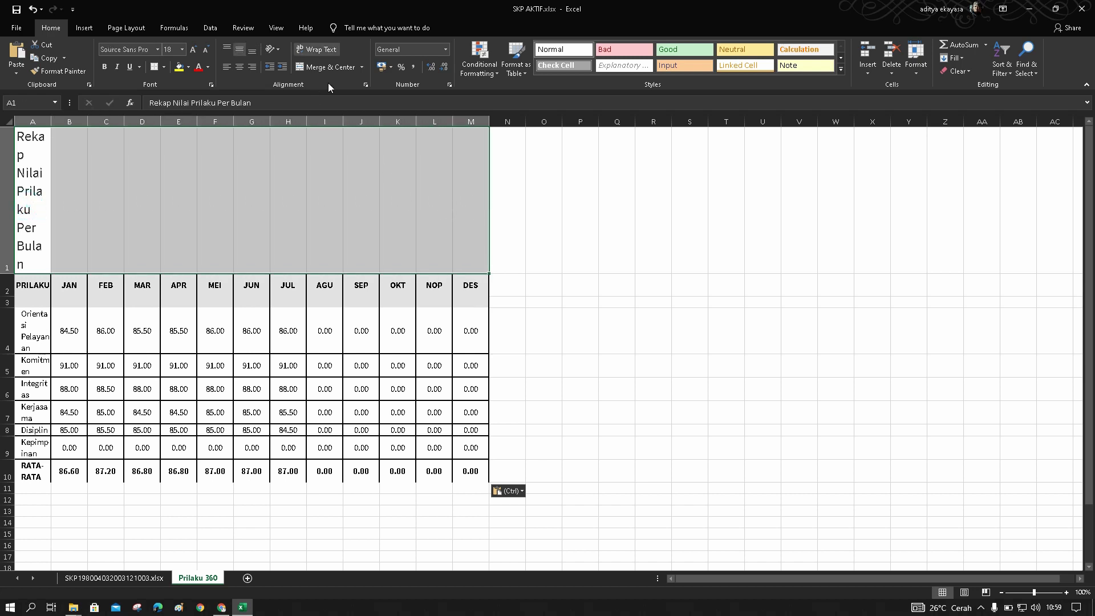
click(362, 68)
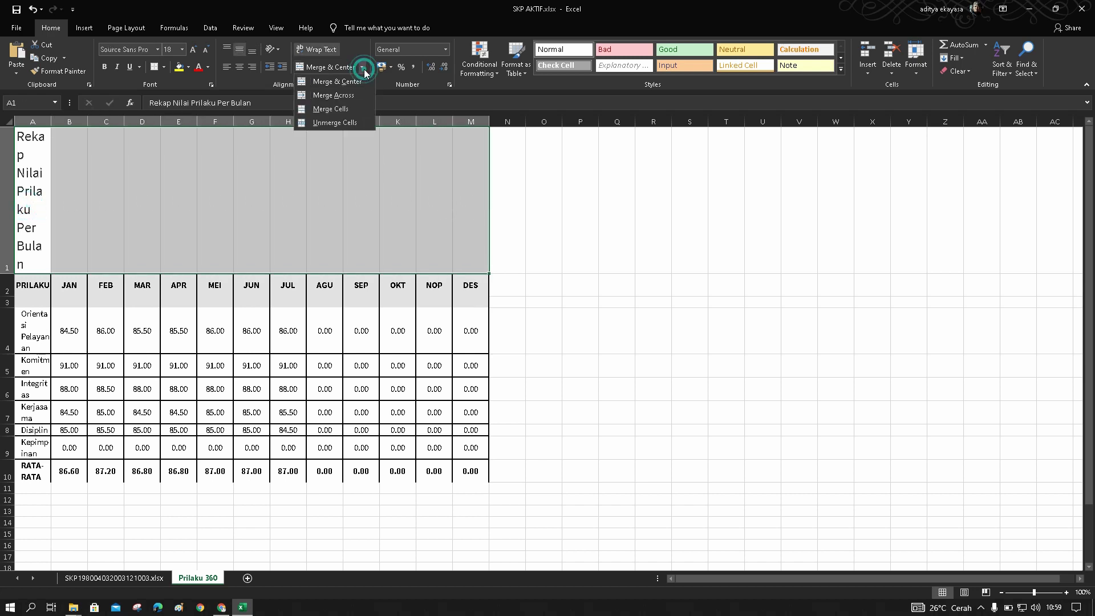
click(345, 95)
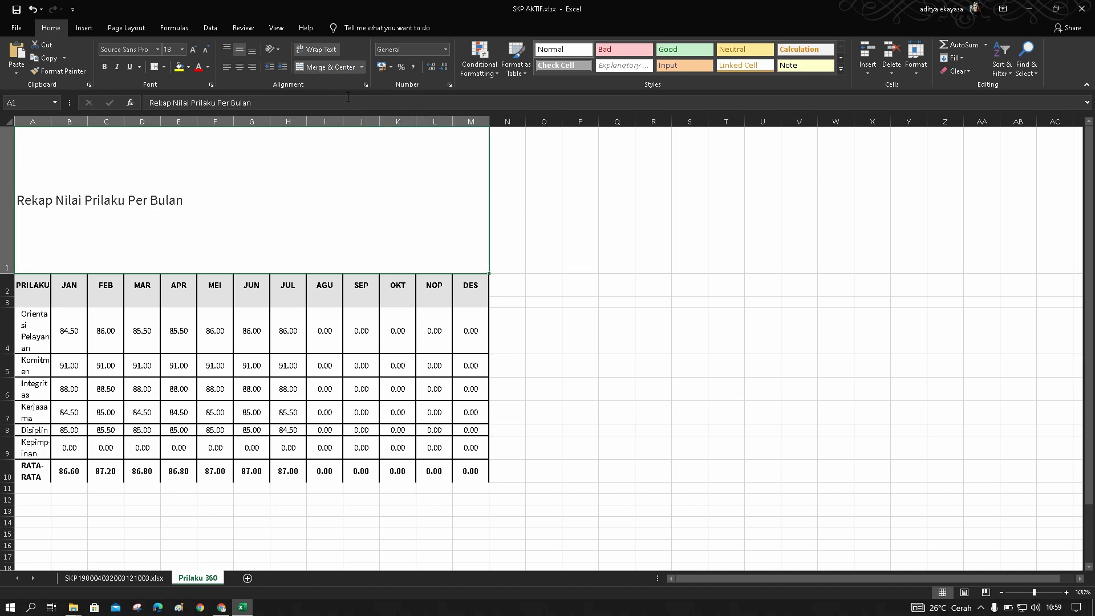
click(239, 67)
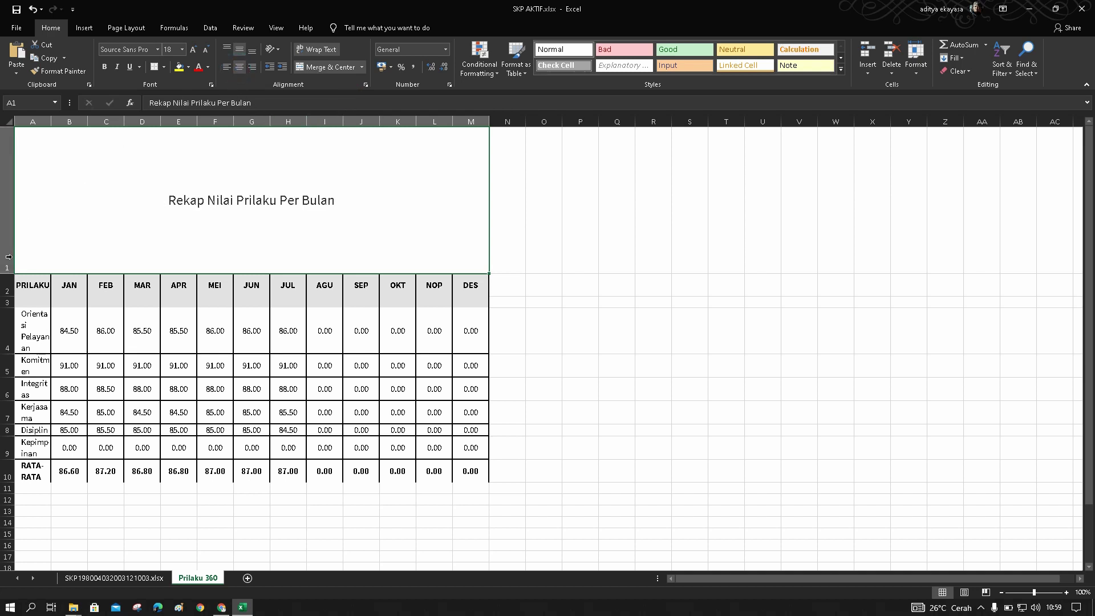
drag(9, 273, 6, 163)
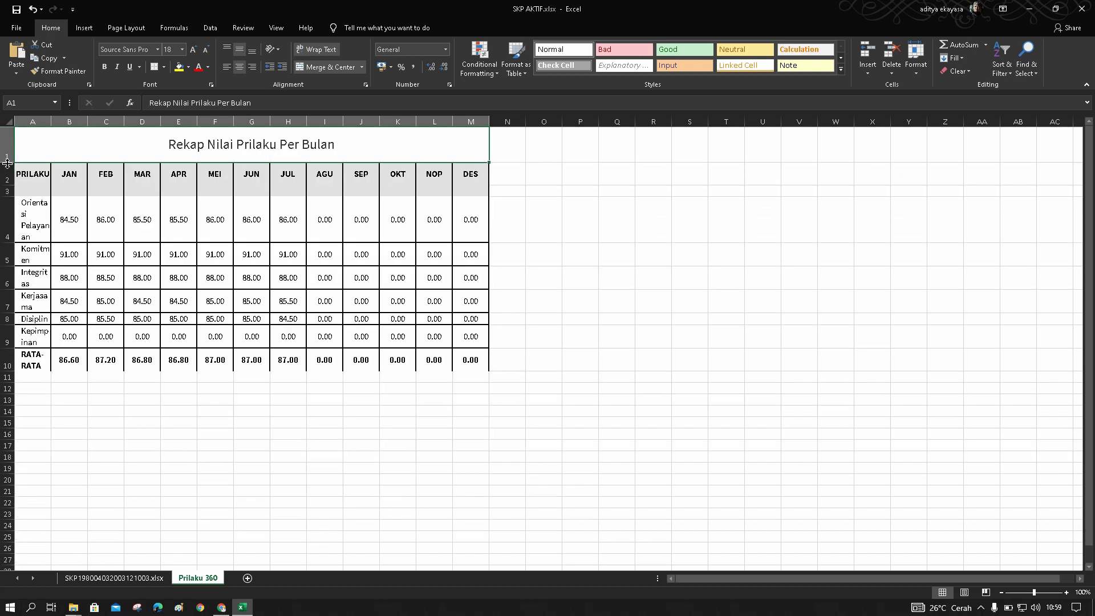
click(104, 67)
Check the PRILAKU header cells and the empty row 3 beneath them
click(602, 293)
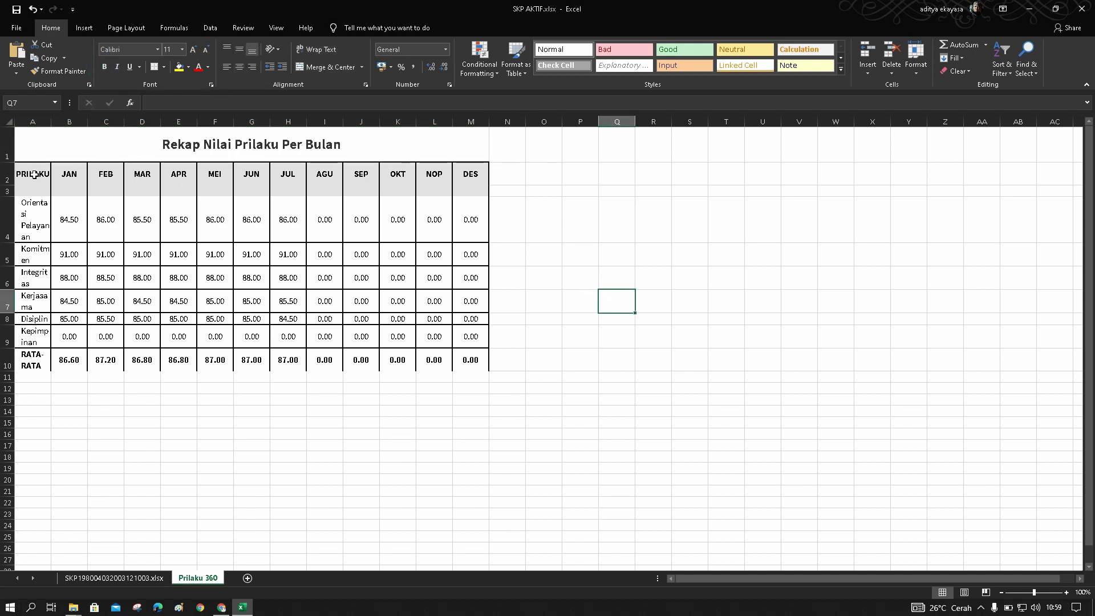
drag(35, 176, 399, 204)
click(522, 254)
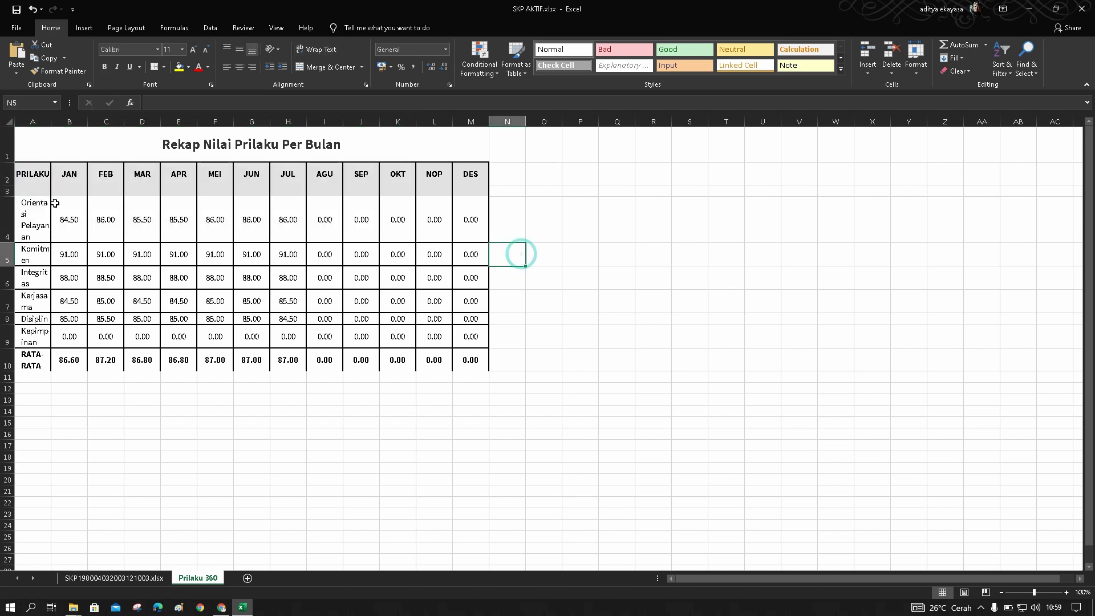
click(25, 192)
click(26, 182)
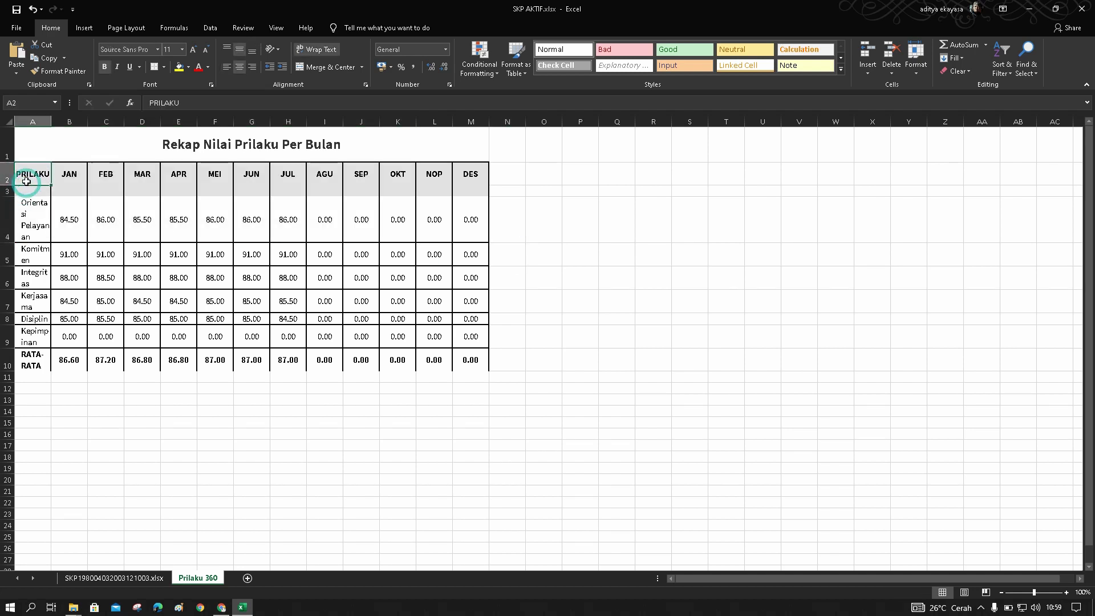
click(24, 192)
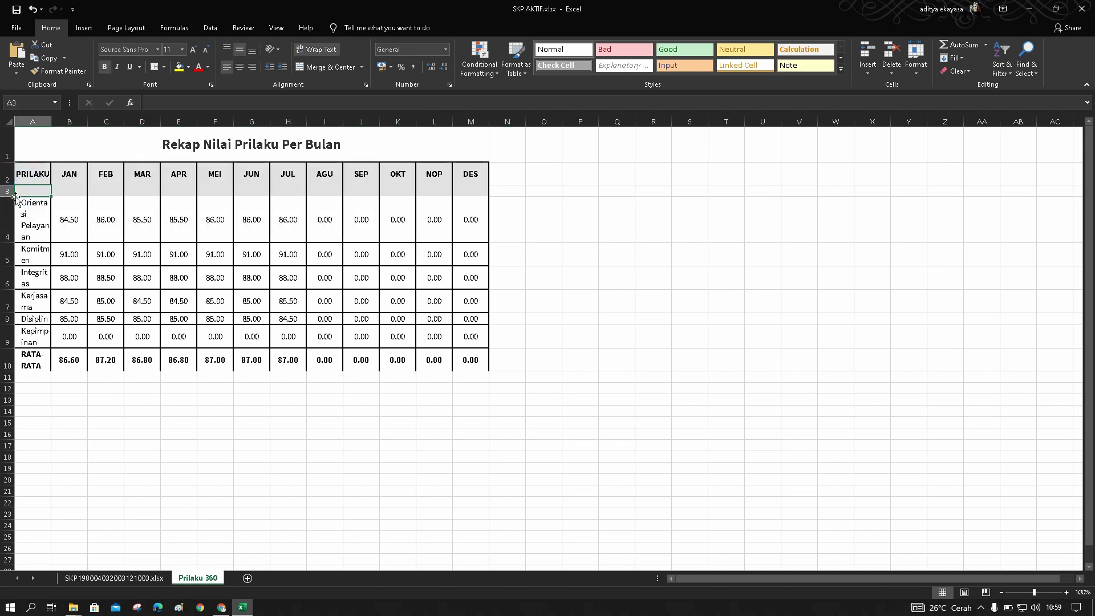
click(7, 192)
click(70, 218)
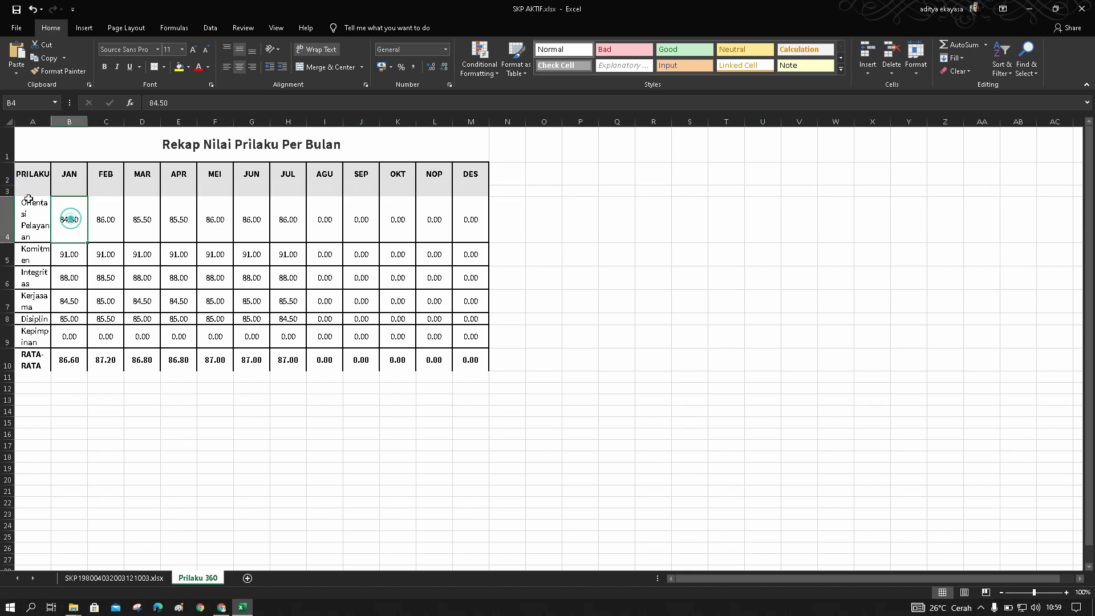
click(7, 191)
click(31, 211)
click(8, 191)
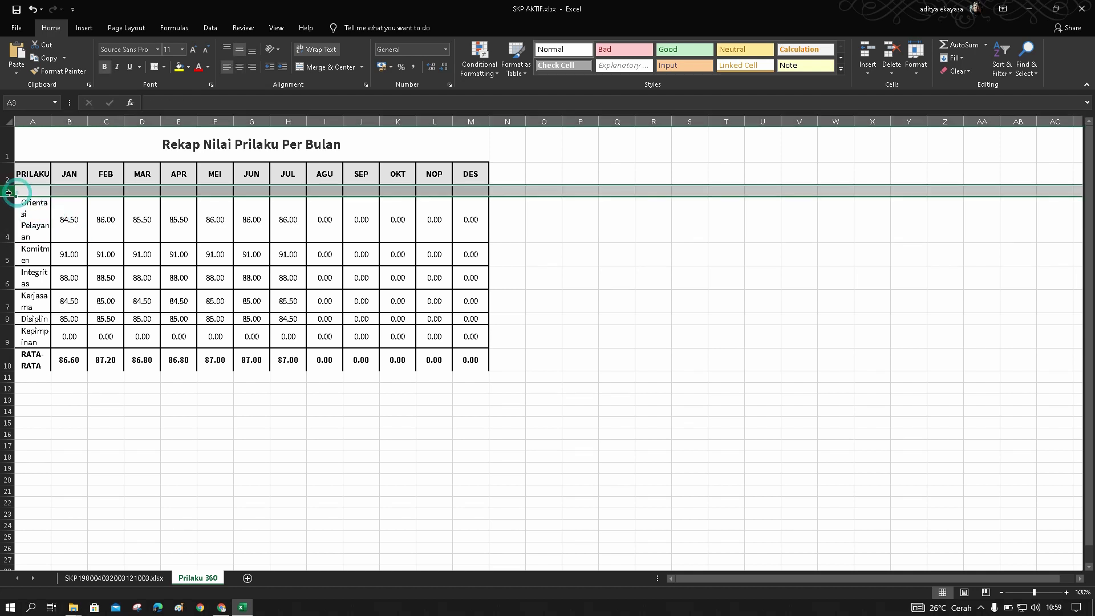
click(435, 302)
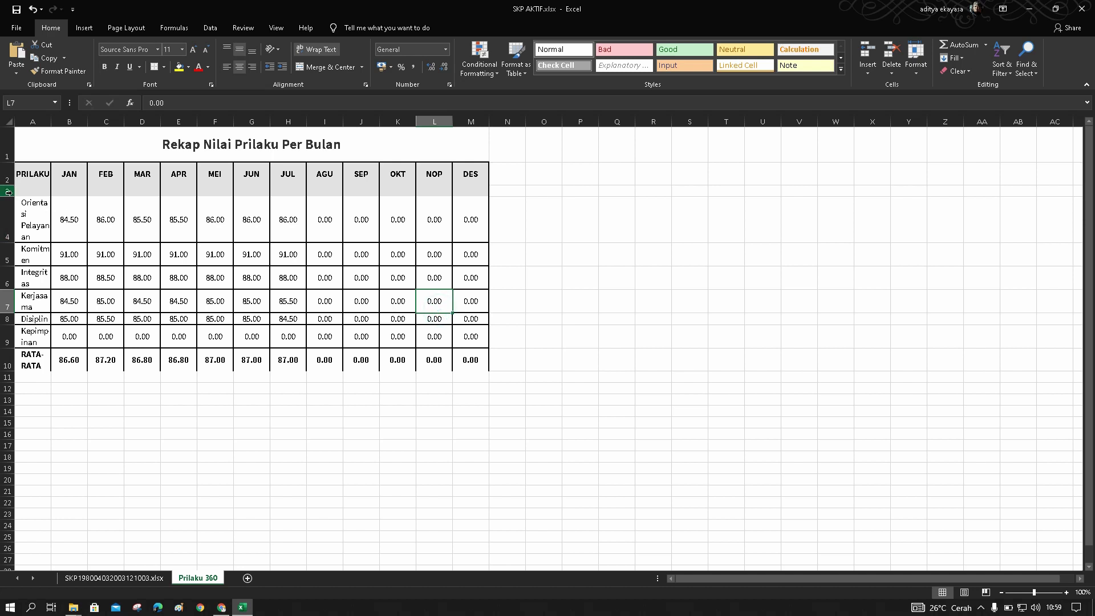
Delete the empty row 3 so Orientasi Pelayanan moves up into row 3
click(5, 192)
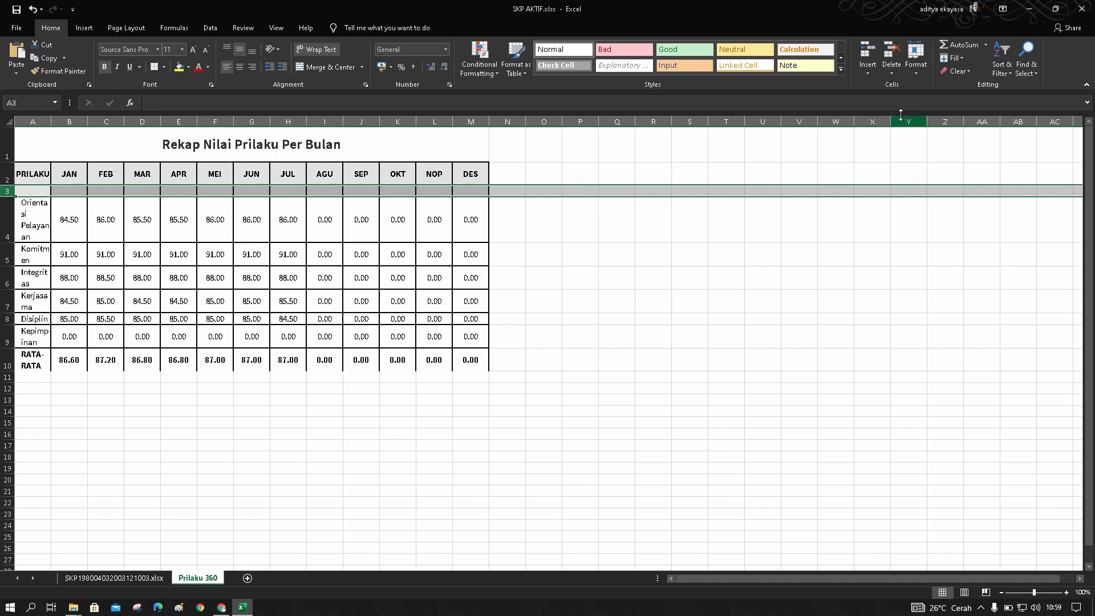
click(892, 73)
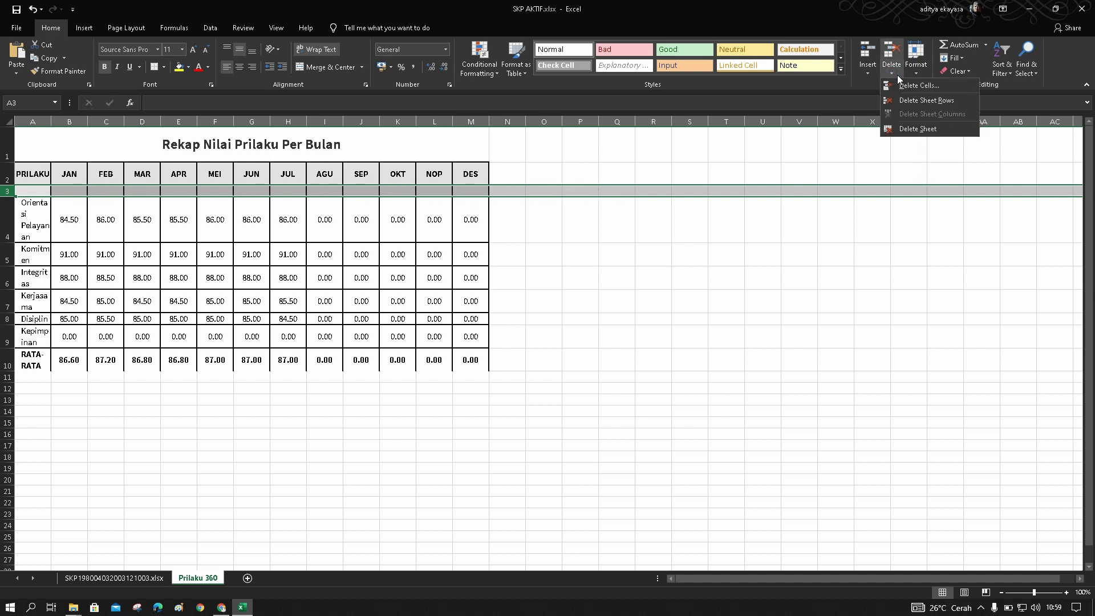
click(900, 101)
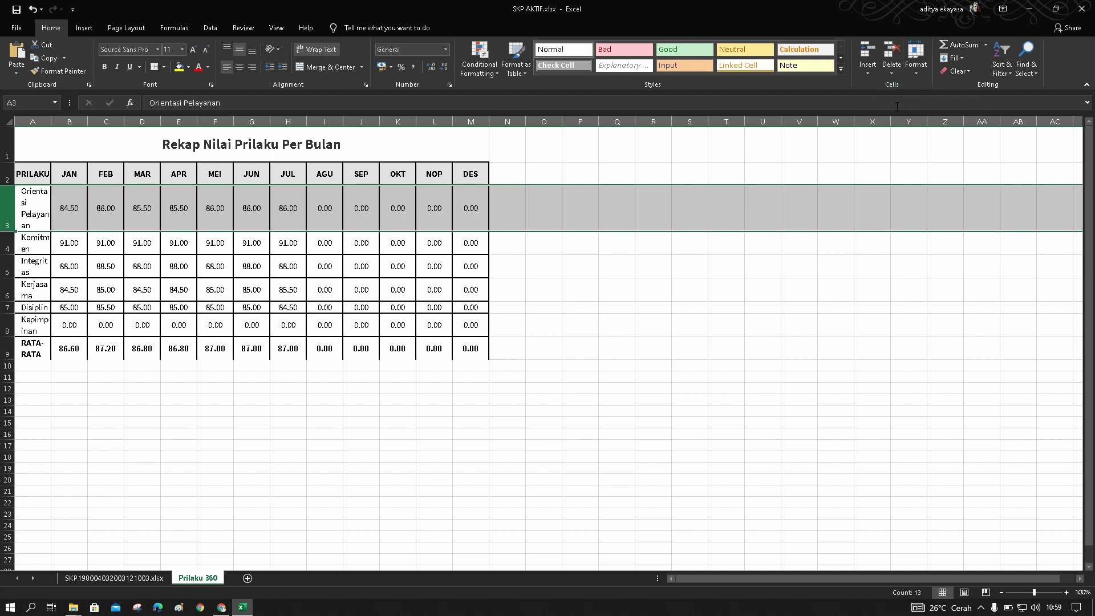
click(676, 357)
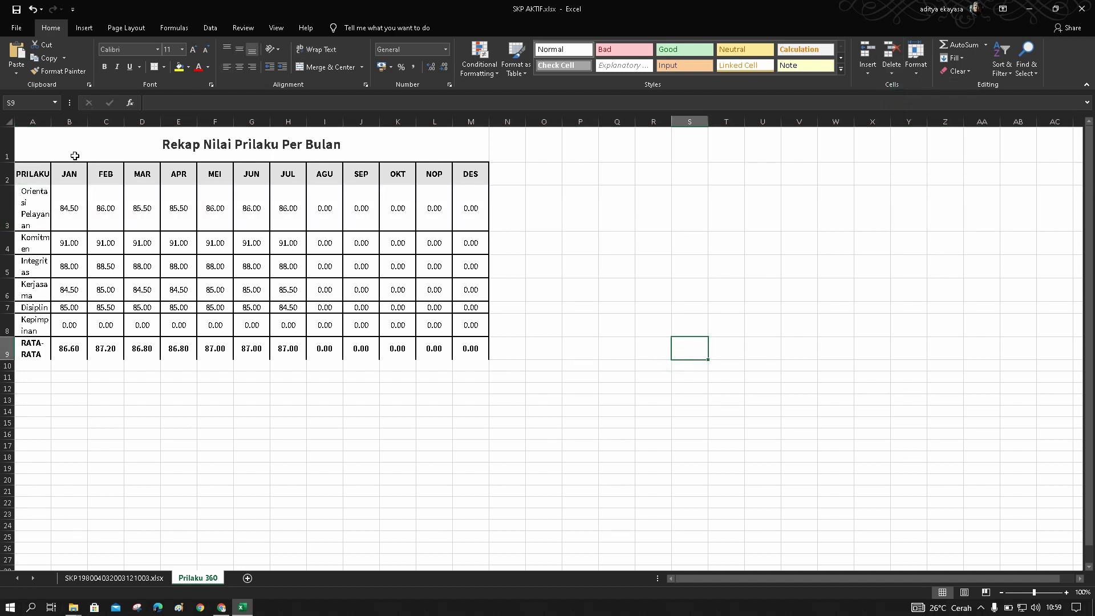
Widen column A so each behaviour label fits on one line, and shorten row 3
click(32, 121)
click(40, 134)
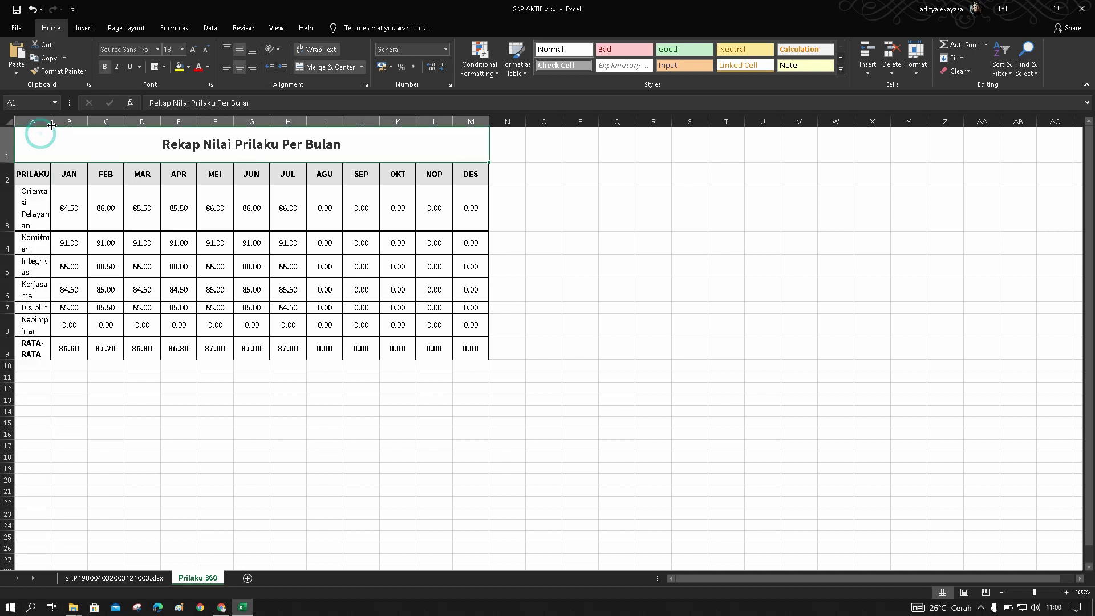
drag(52, 123, 113, 122)
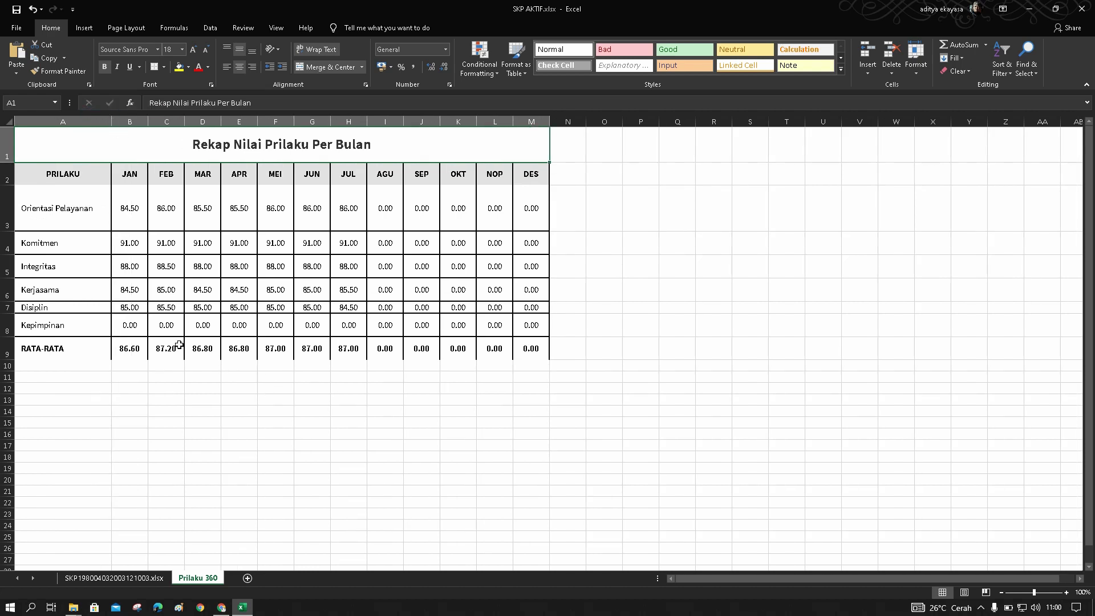
click(9, 214)
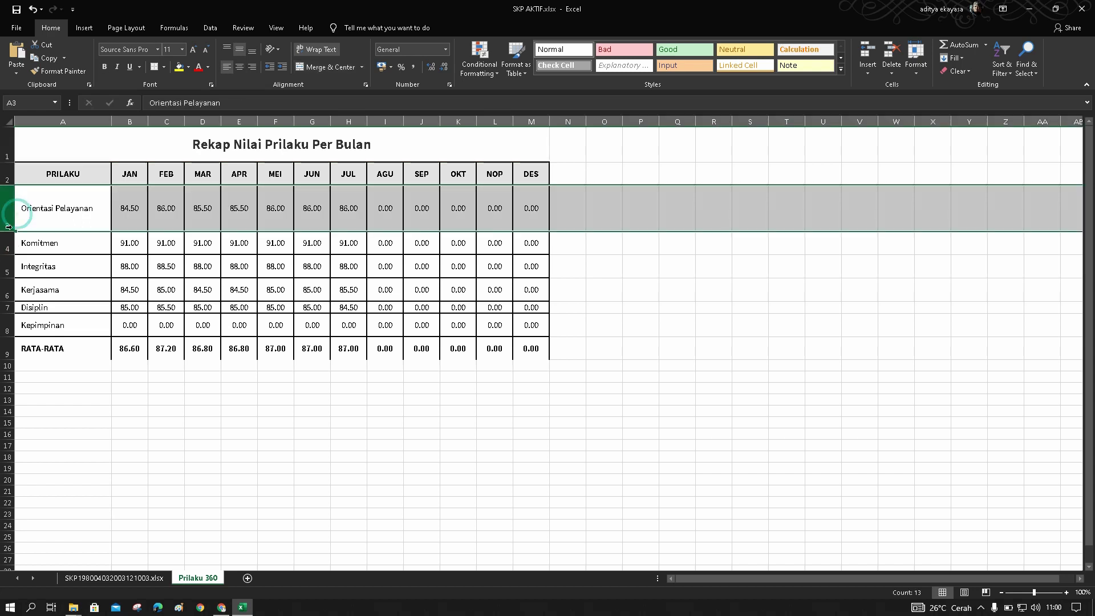
drag(8, 230, 15, 203)
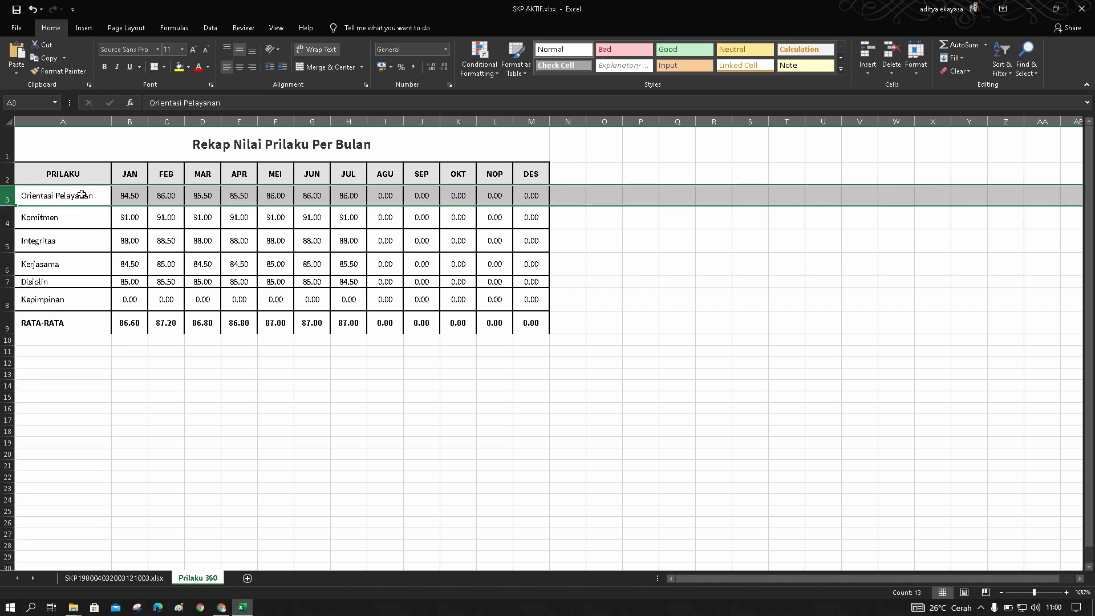
Give table rows 3–9 (A3:L9) a uniform row height of 20
drag(82, 194, 539, 324)
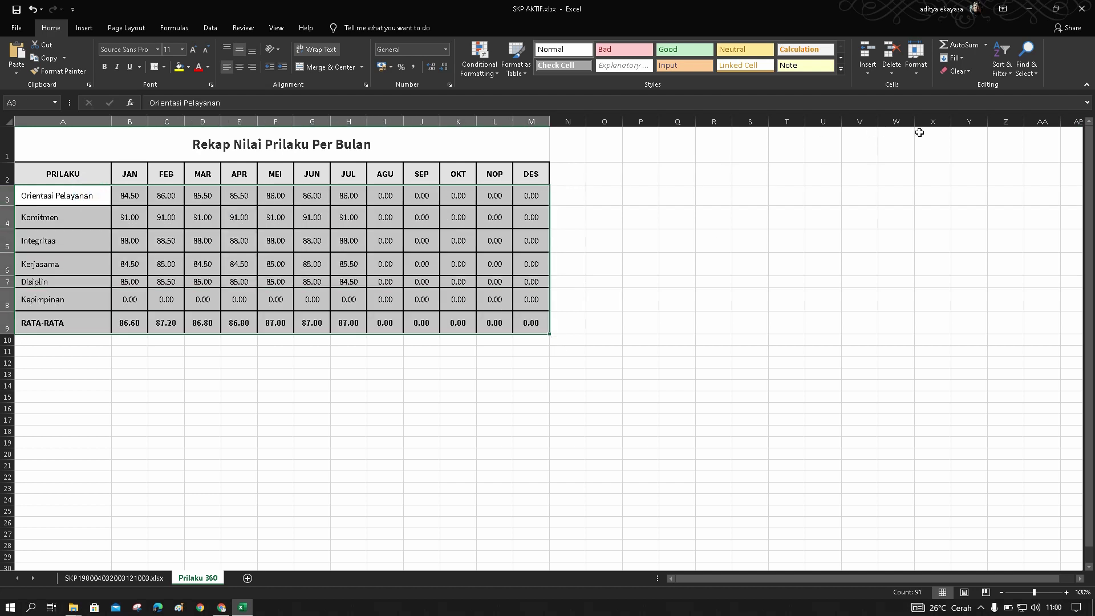
click(917, 73)
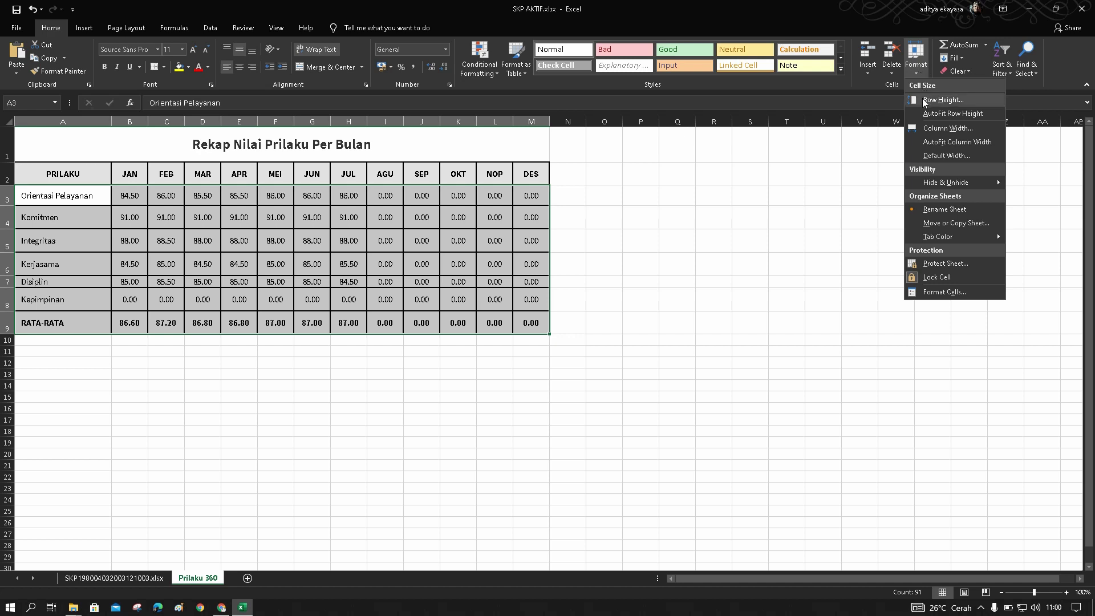
click(922, 100)
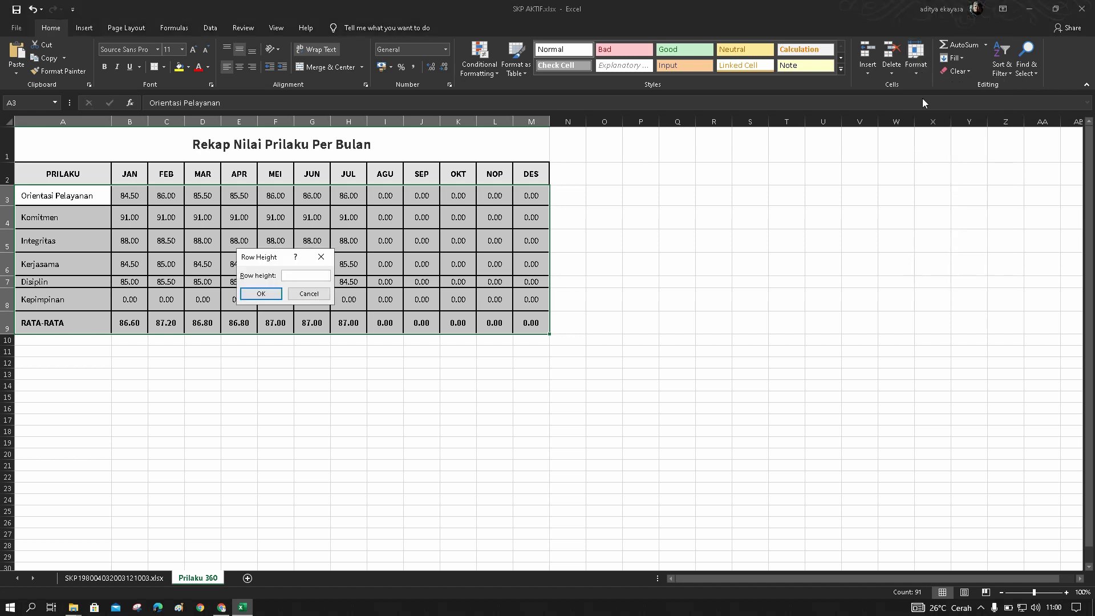
text(20)
click(262, 294)
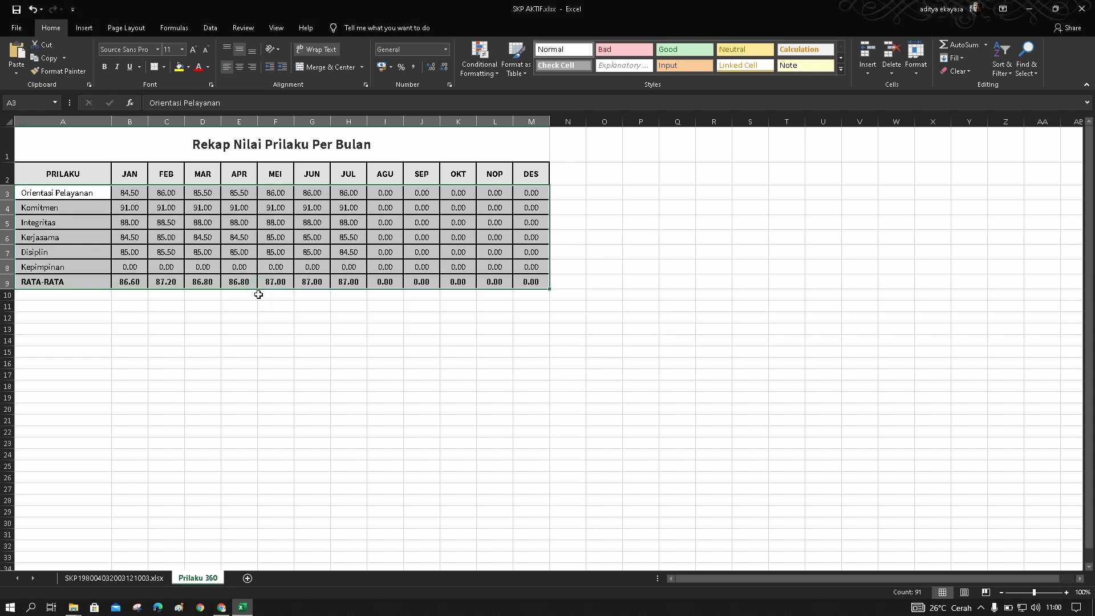
click(223, 355)
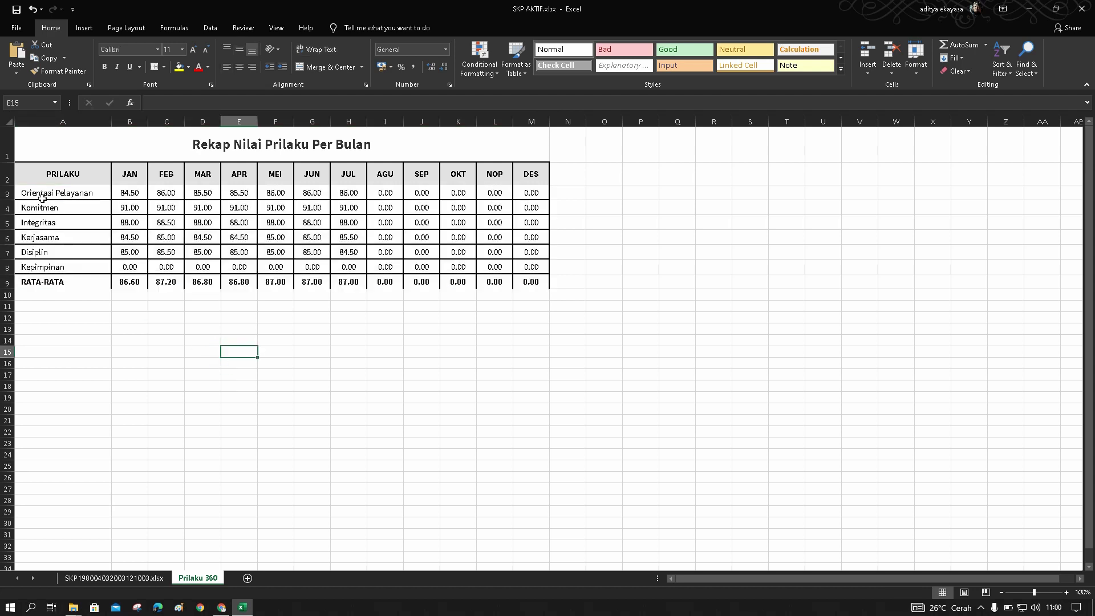
Apply All Borders to the monthly behaviour table A2:M9
drag(37, 180, 534, 283)
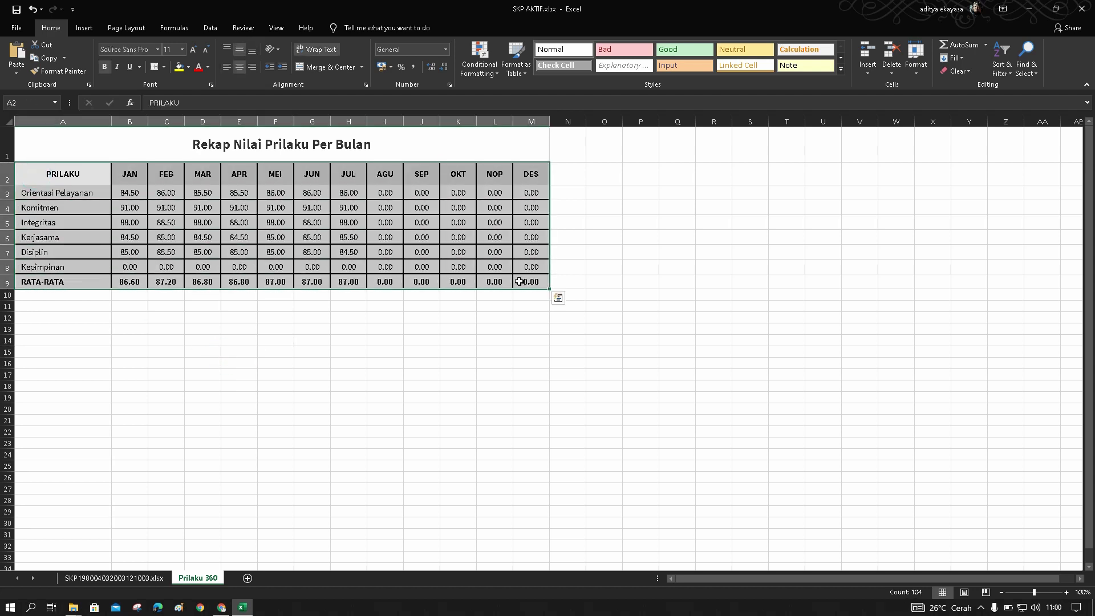
click(164, 67)
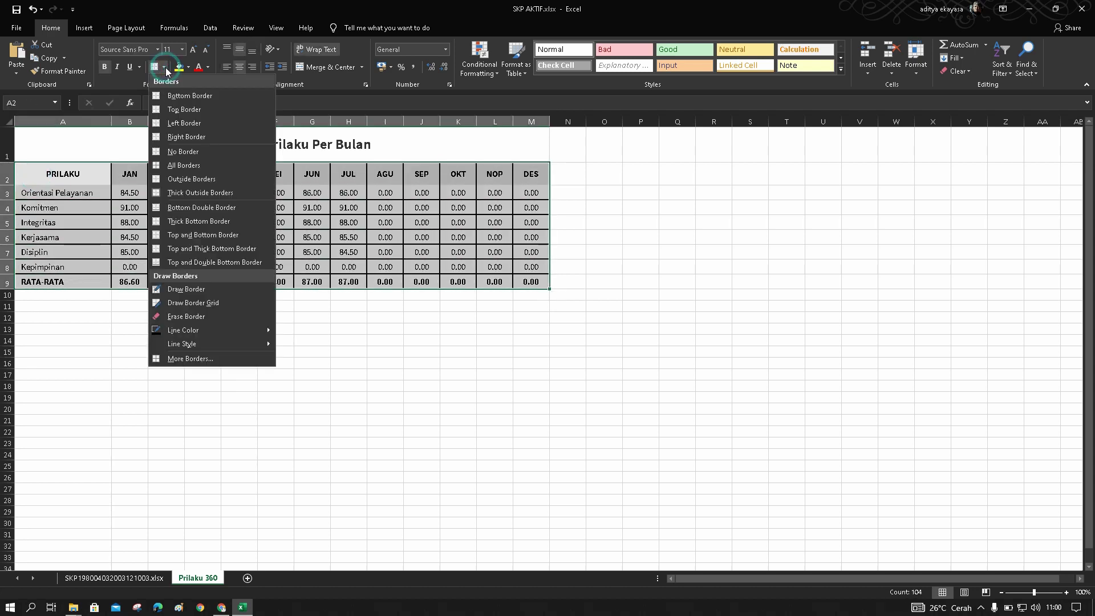
click(186, 166)
click(182, 327)
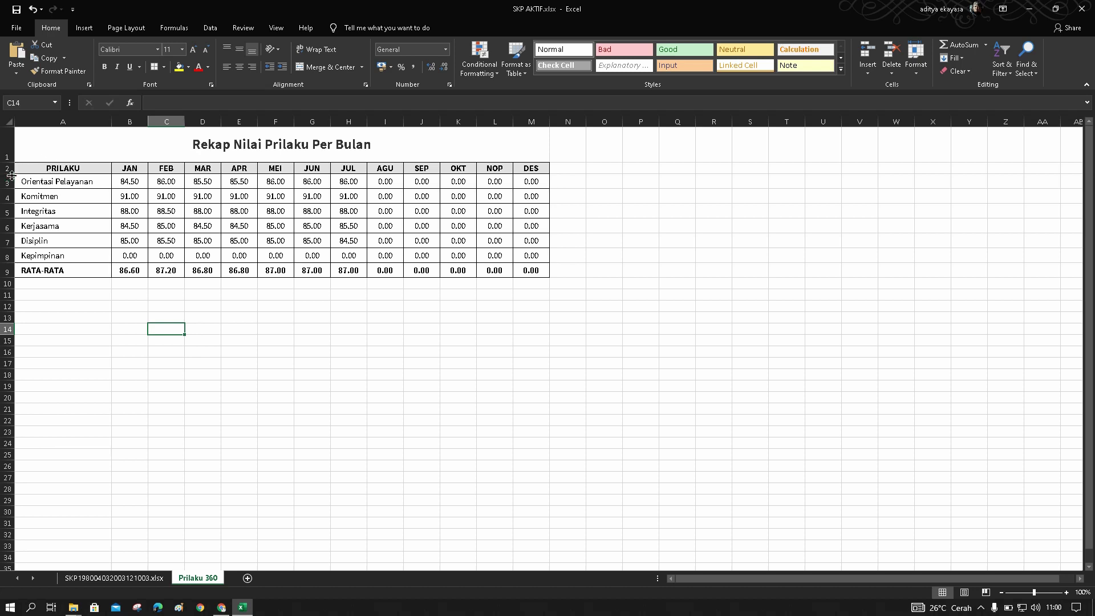
Make header row 2 taller and give it a thick outside border
drag(11, 175, 513, 174)
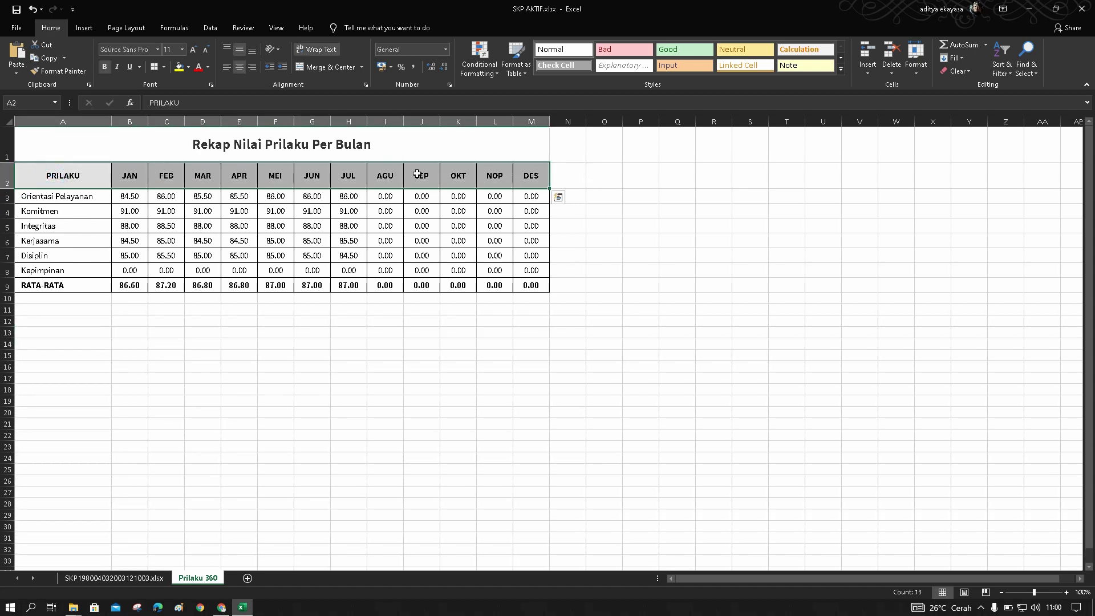
click(164, 67)
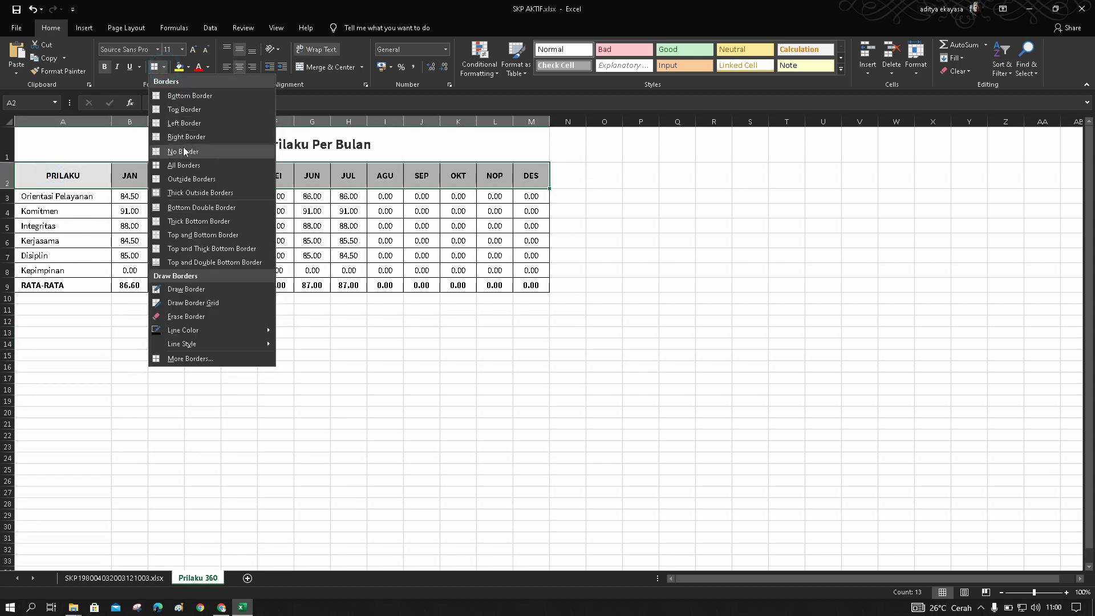
click(189, 193)
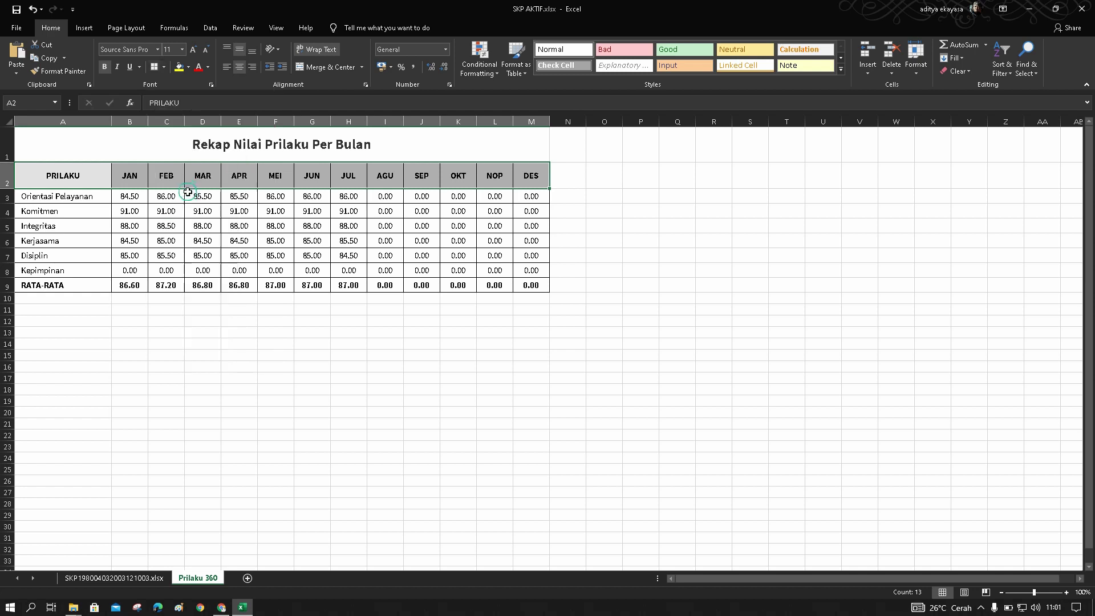
click(119, 243)
Put a thick outside border around the whole table A2:M9, then minimize Excel
click(61, 197)
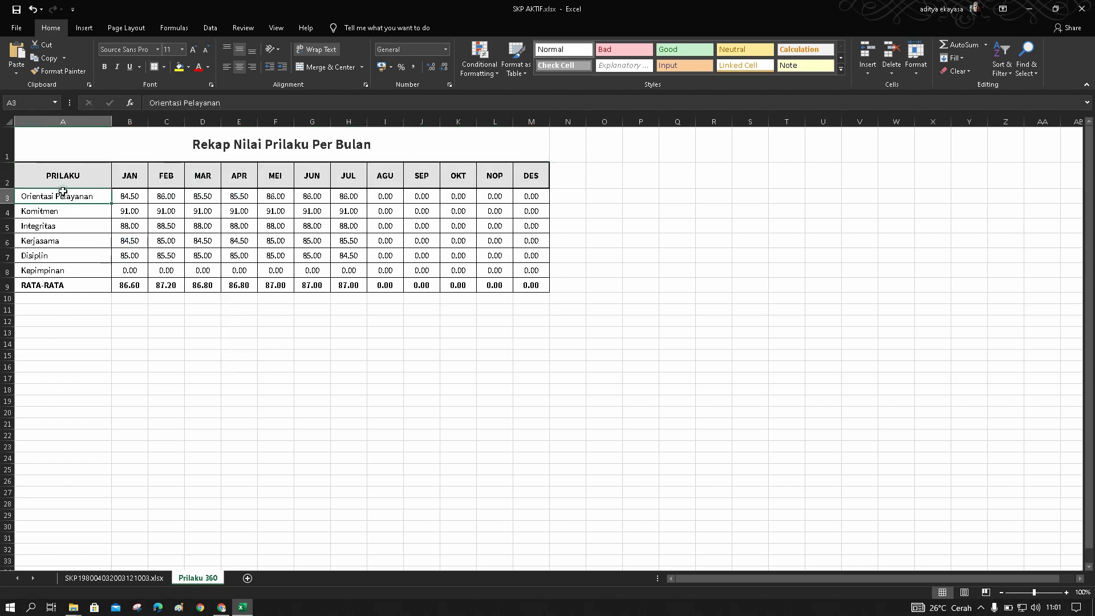
click(54, 173)
drag(54, 173, 528, 287)
click(163, 67)
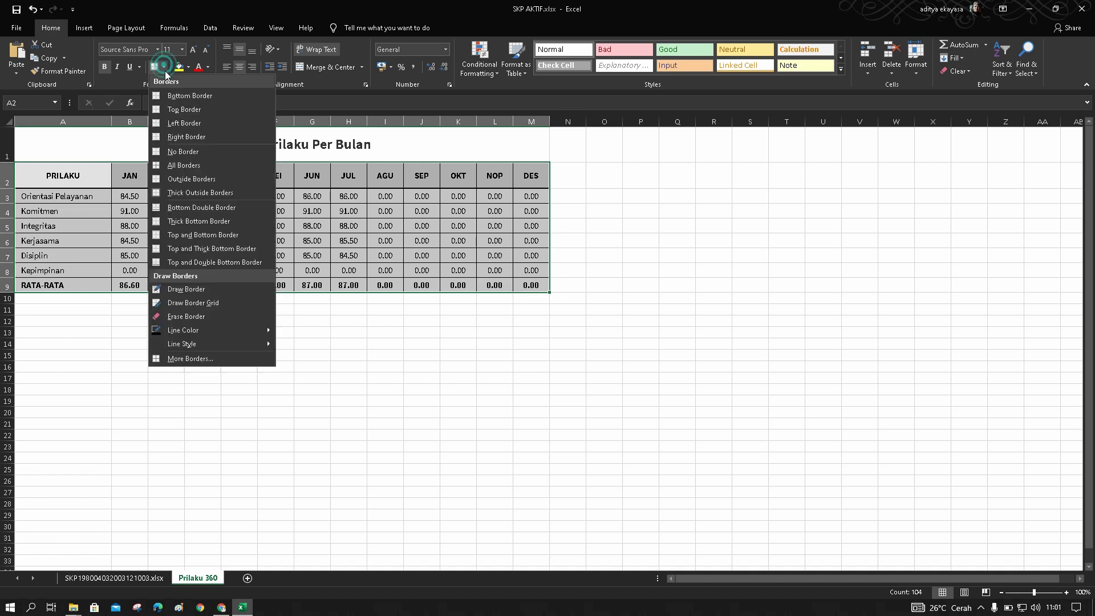
click(189, 193)
click(316, 353)
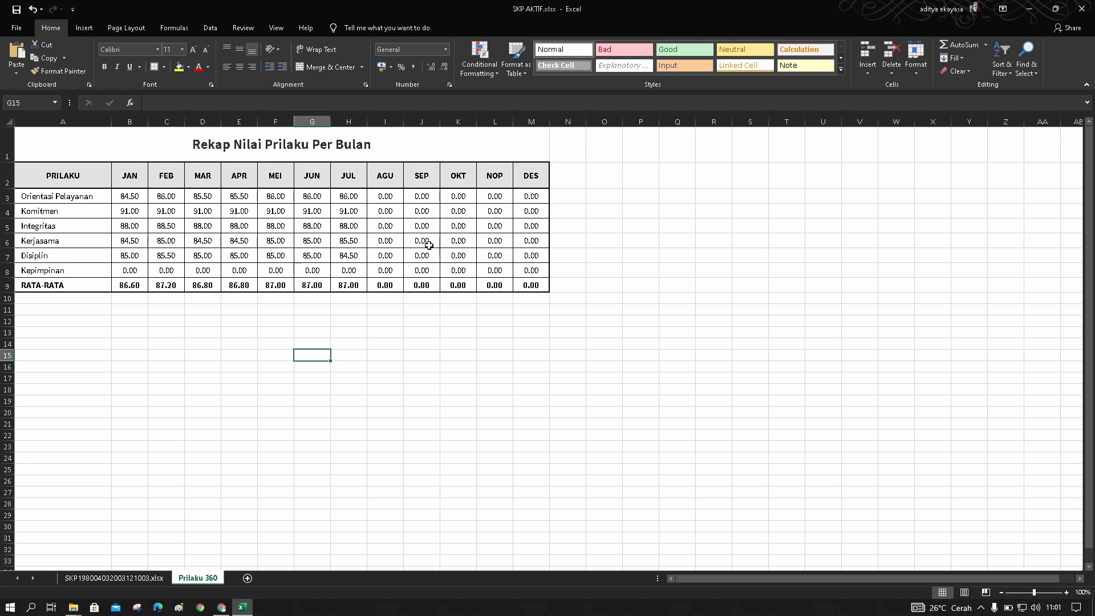
click(1029, 14)
click(426, 266)
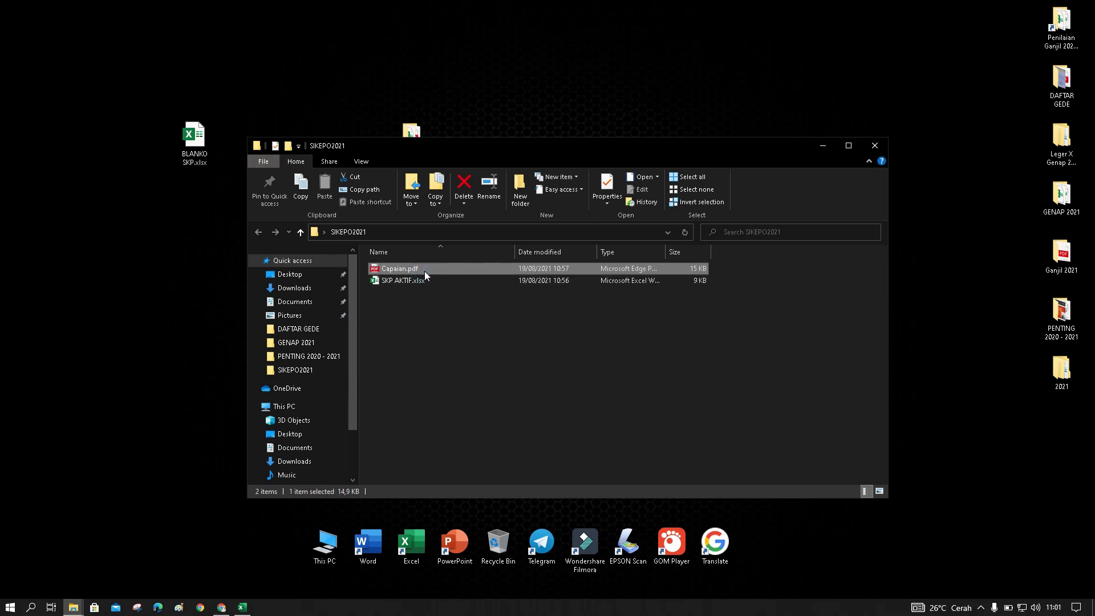
double_click(424, 271)
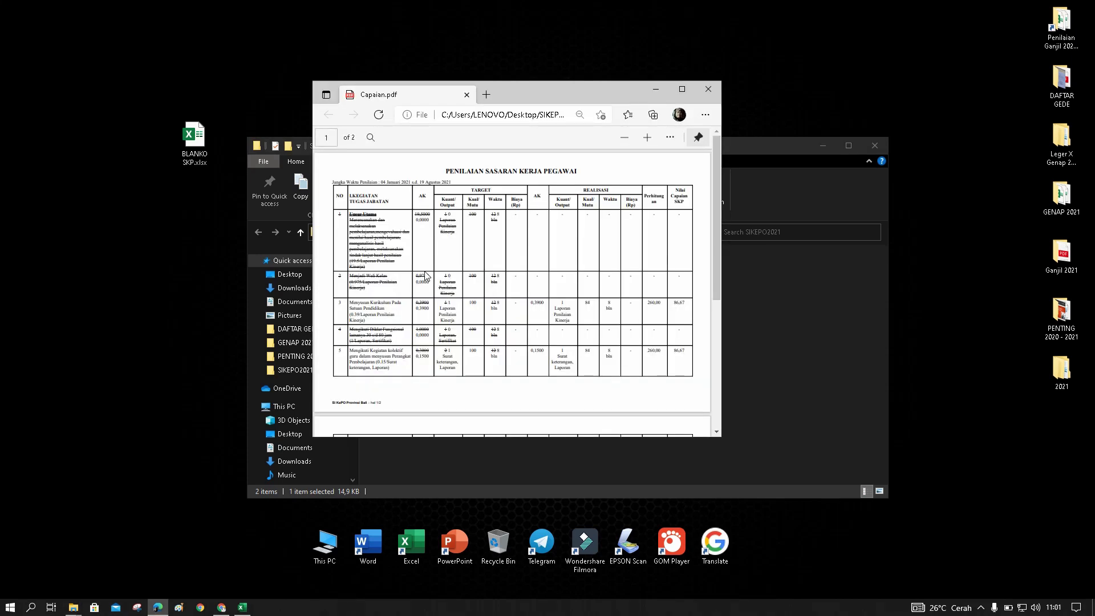
click(682, 89)
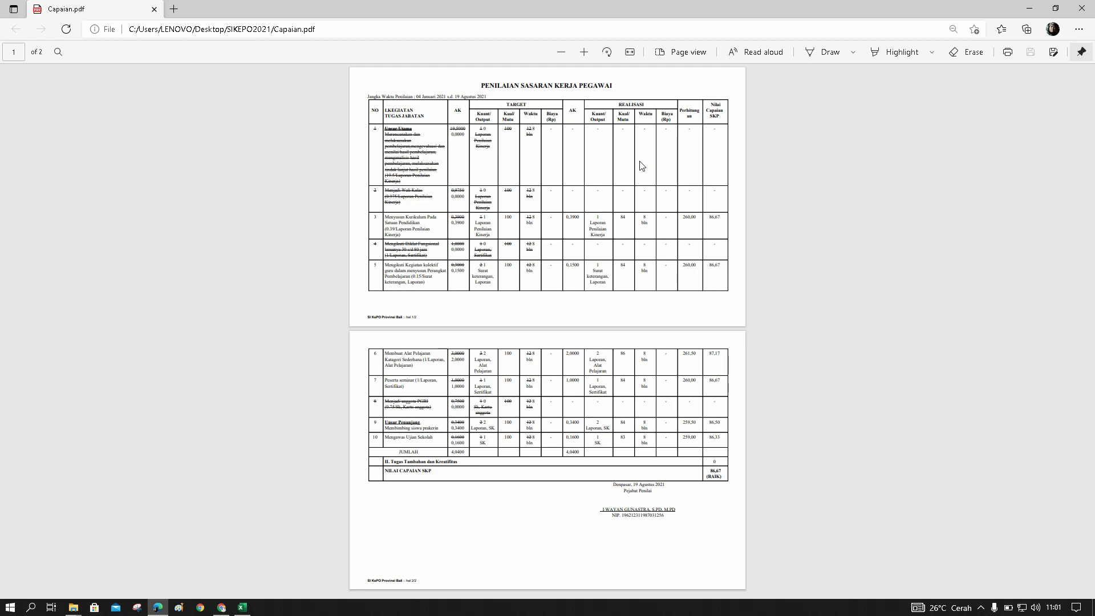
click(1082, 9)
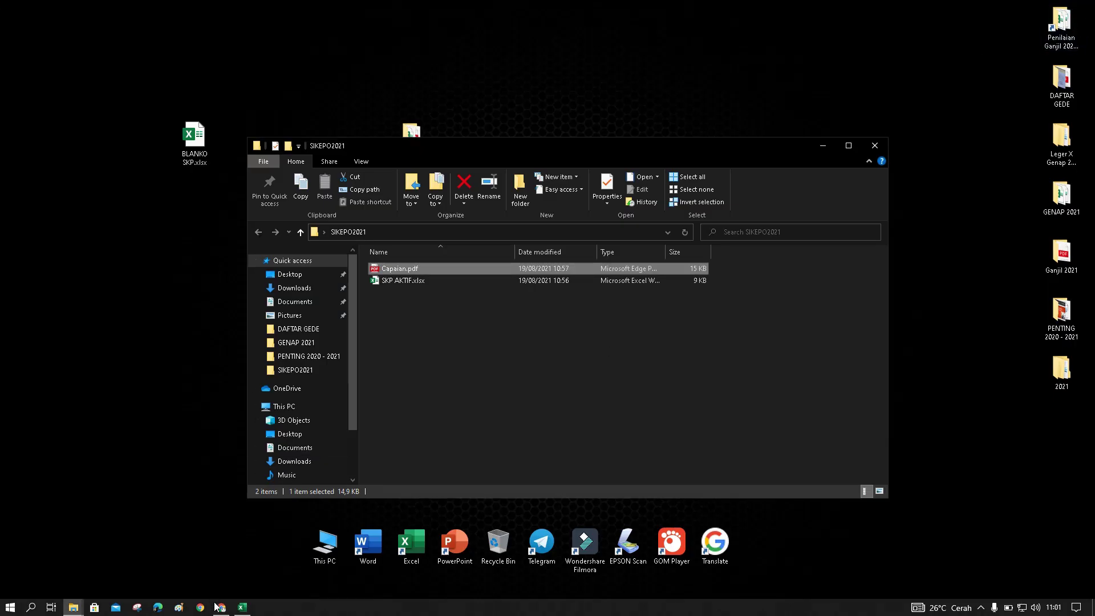
Google 'convert pdf to excel' in a new Chrome tab and open the iLovePDF result
click(218, 606)
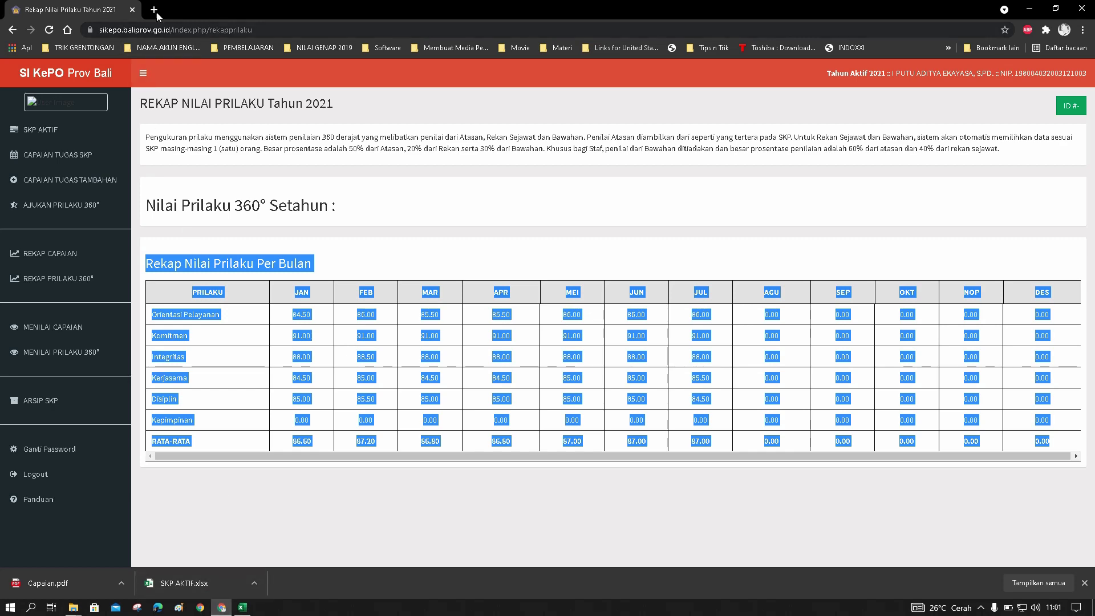
click(154, 9)
click(165, 29)
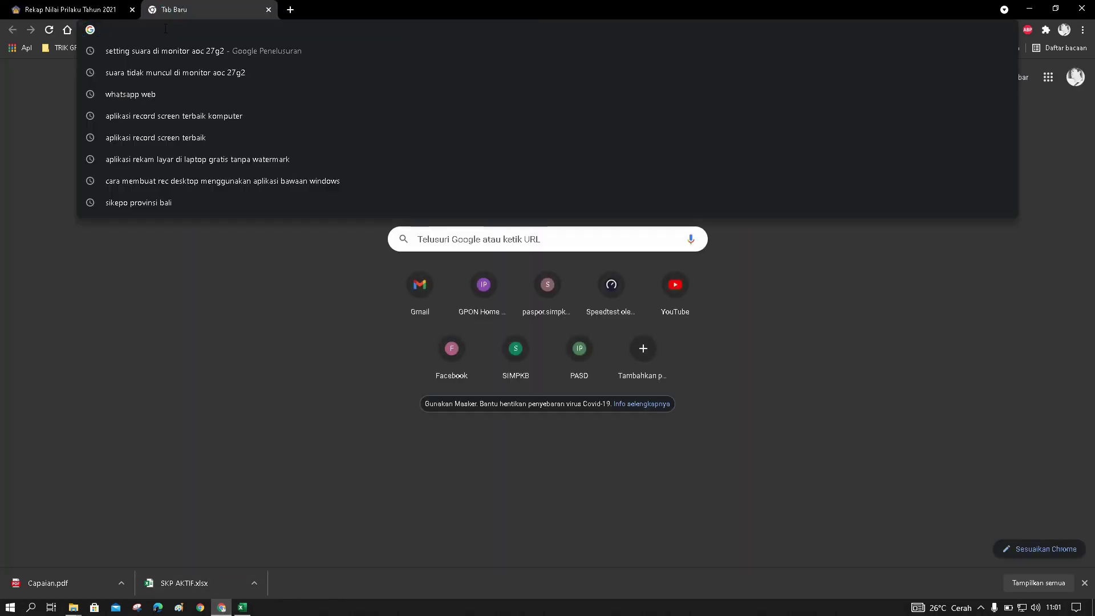
text(co)
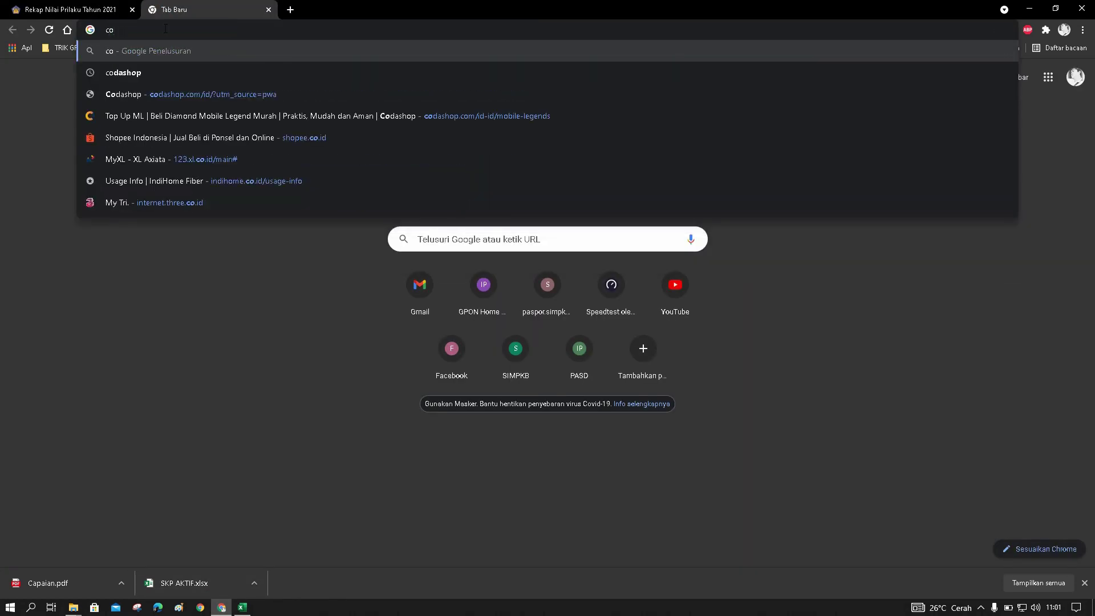
text(nvert p)
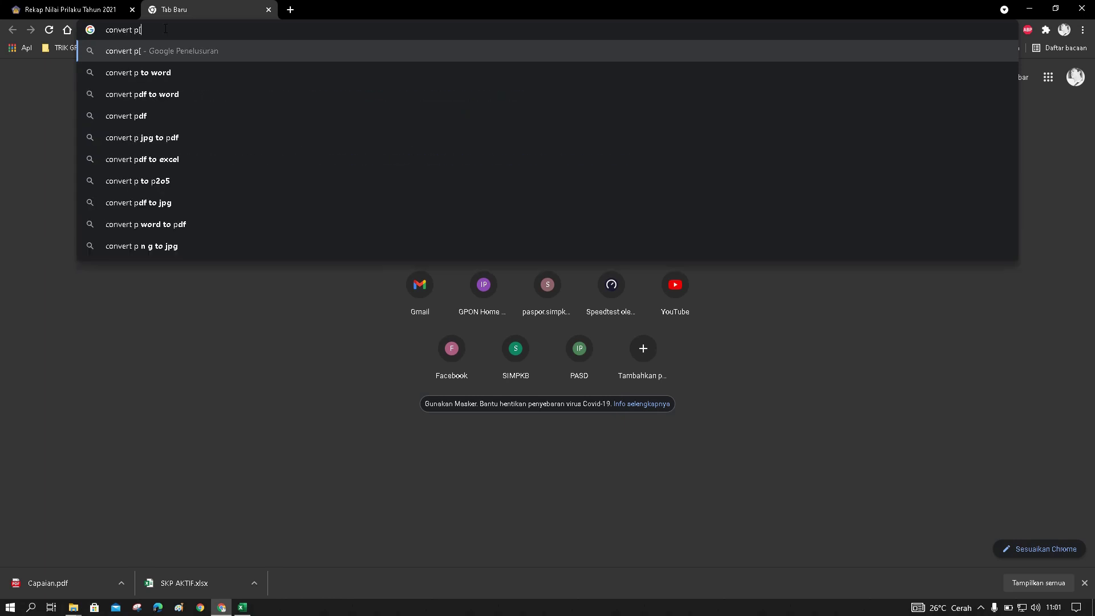
text(df to e)
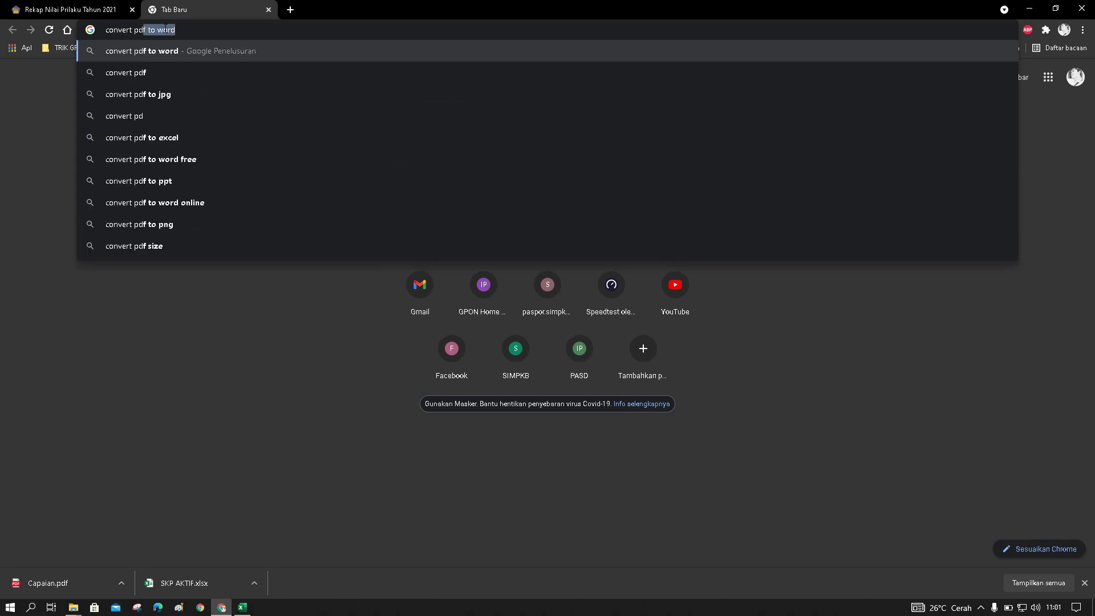
text(el)
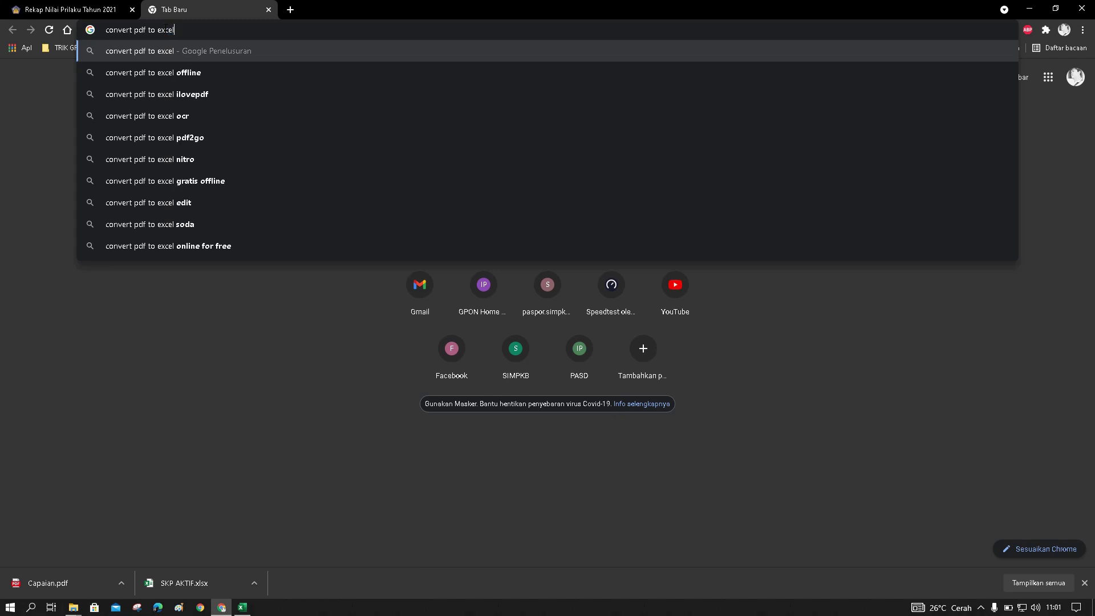
key(Return)
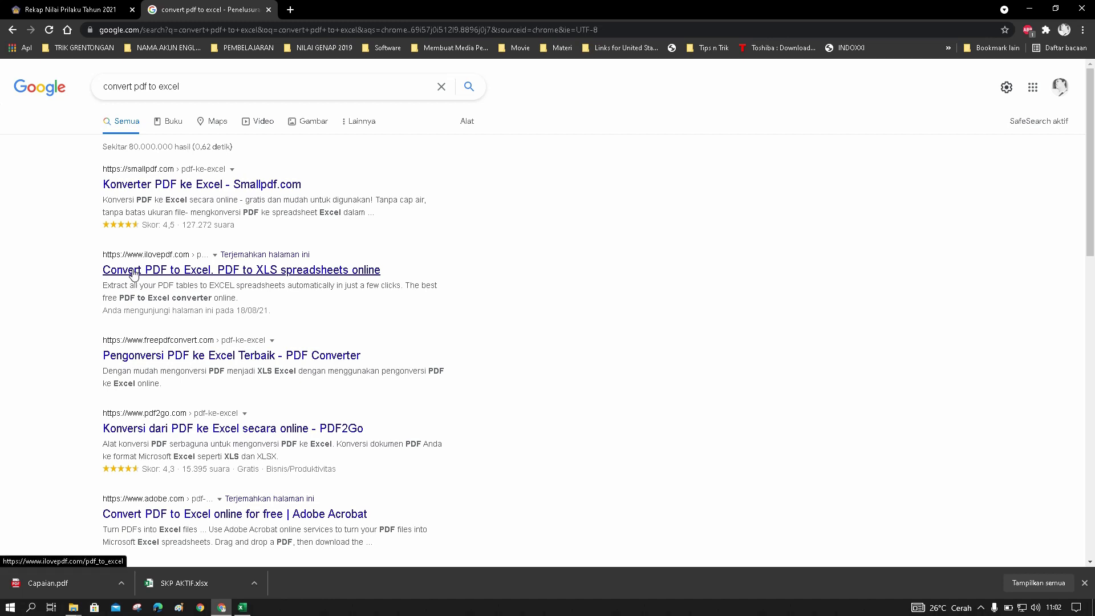
click(136, 273)
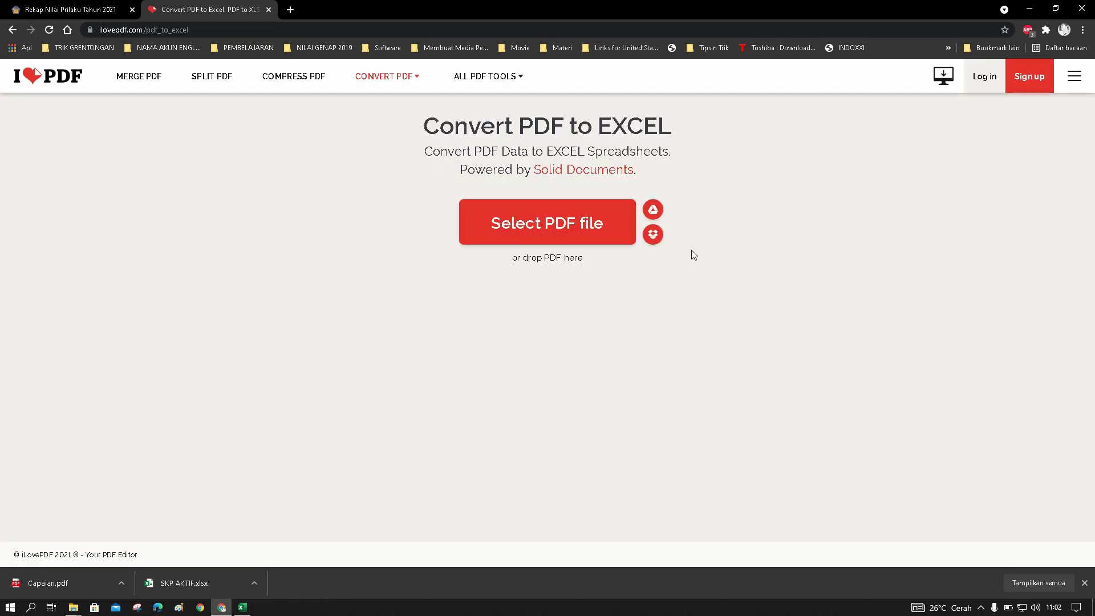
Upload Capaian.pdf from Desktop > SIKEPO2021 to iLovePDF and start the Excel conversion
click(542, 223)
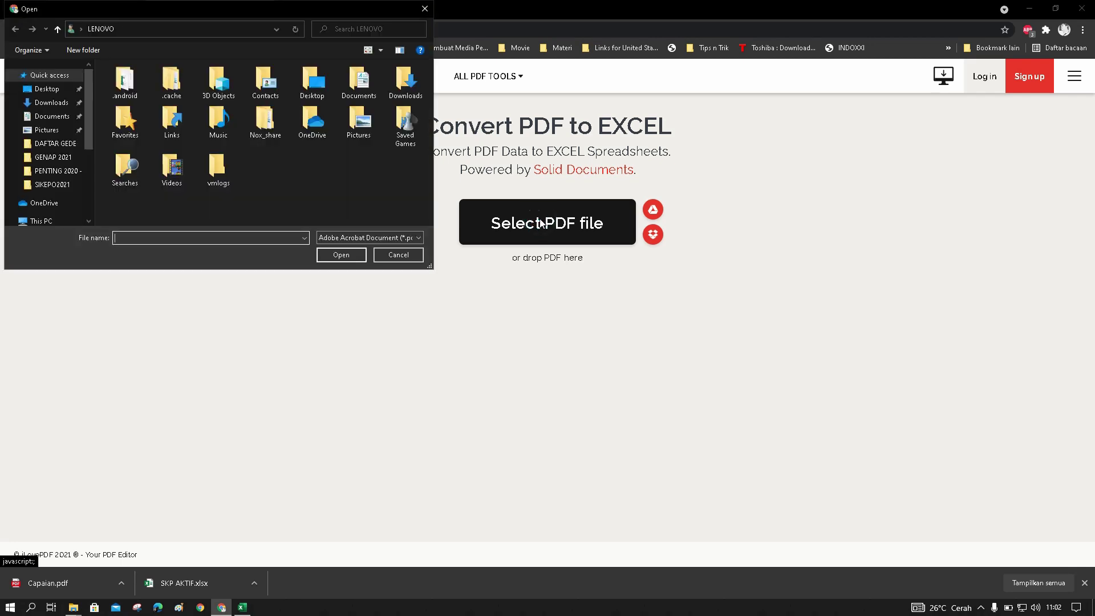
click(53, 93)
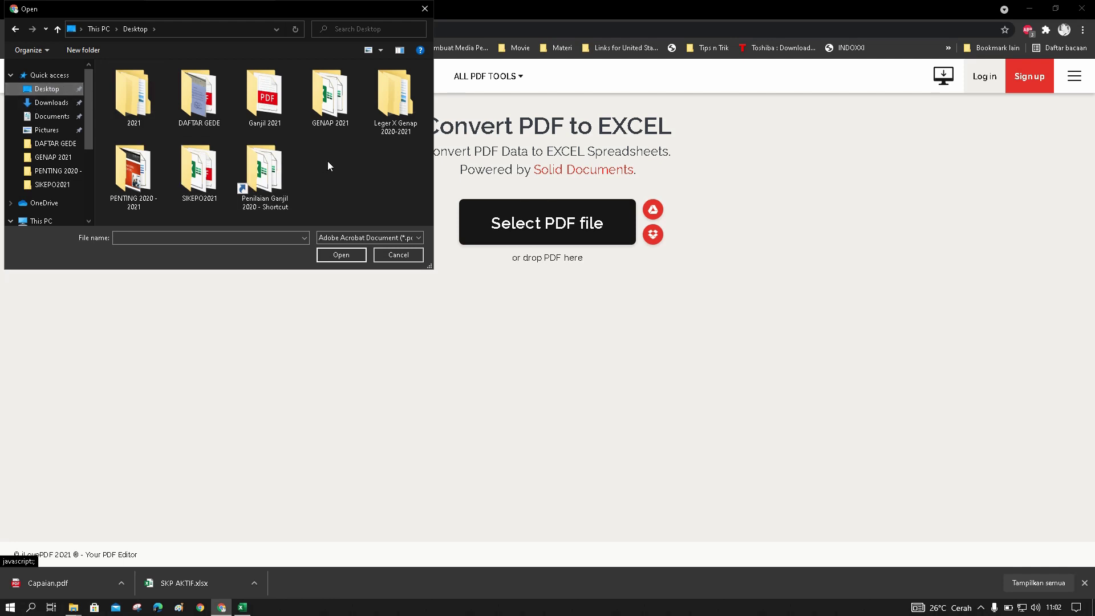
click(188, 177)
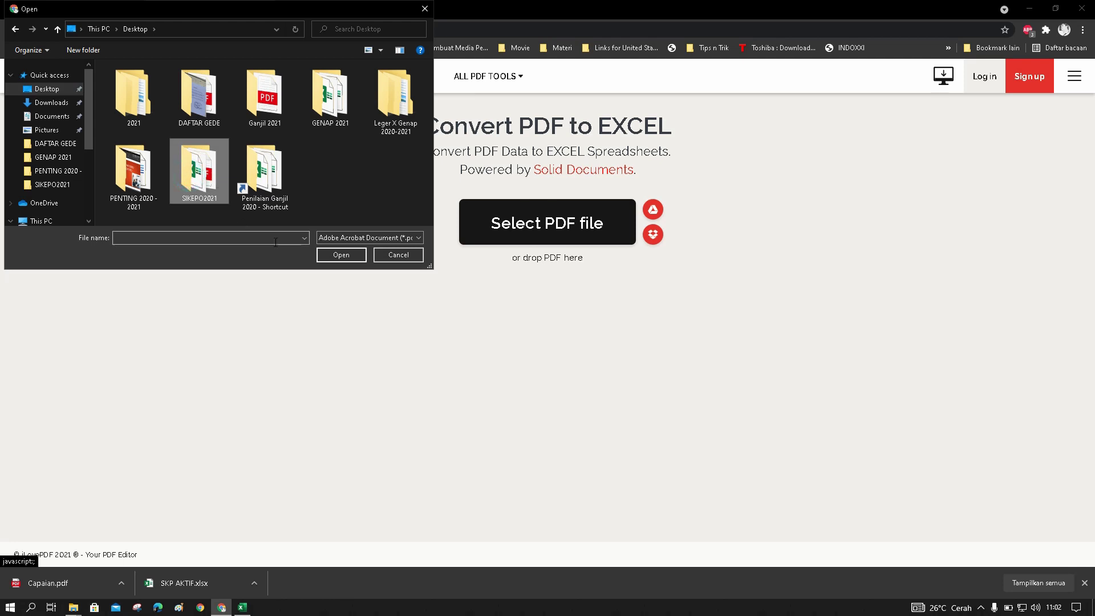
click(334, 257)
click(138, 84)
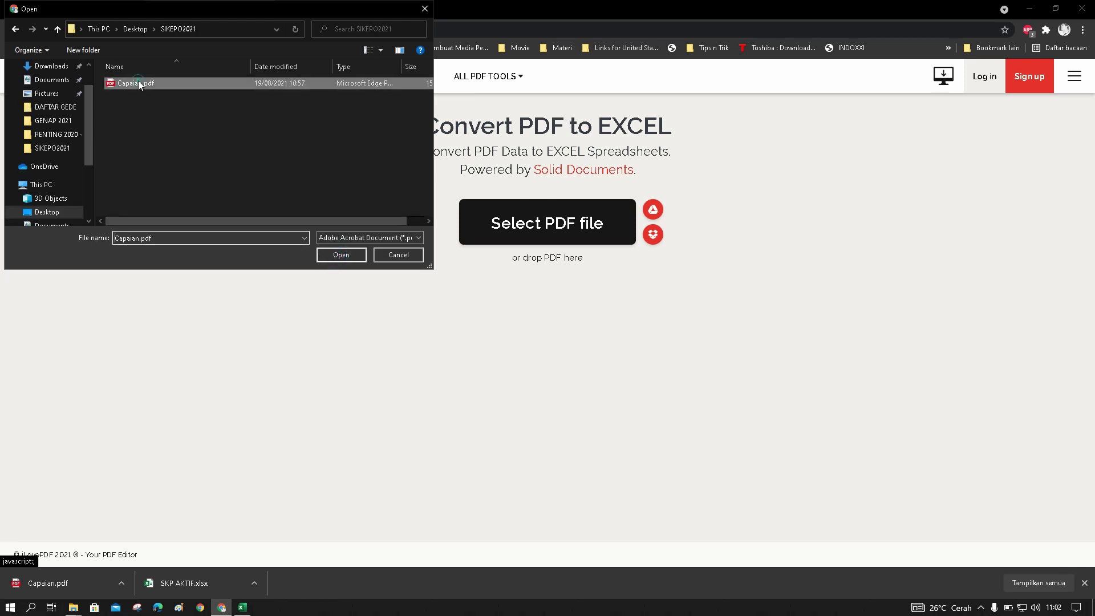
click(326, 256)
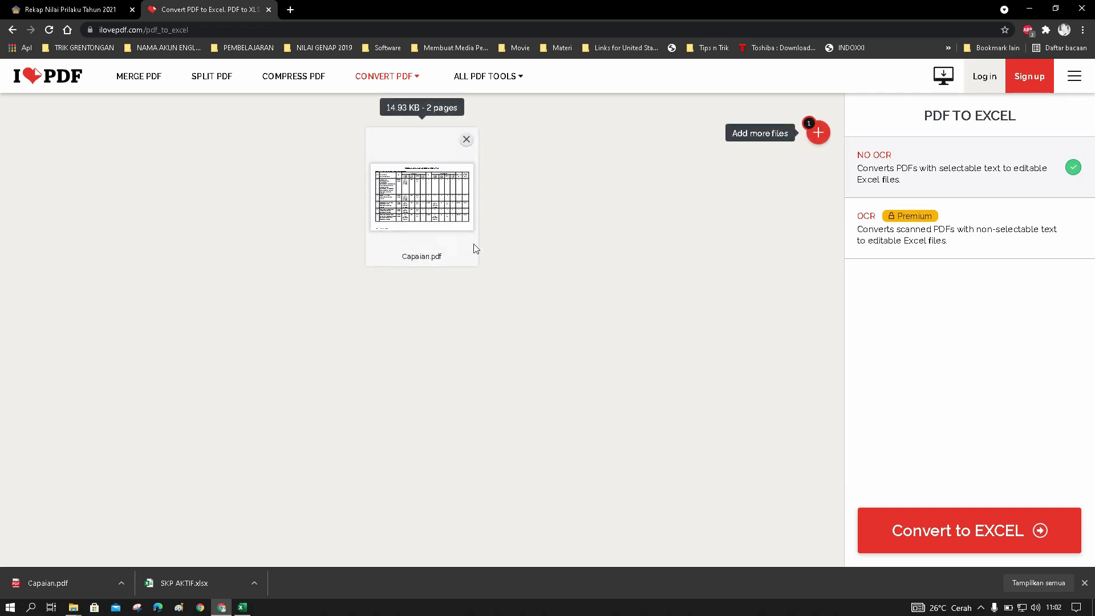
click(907, 535)
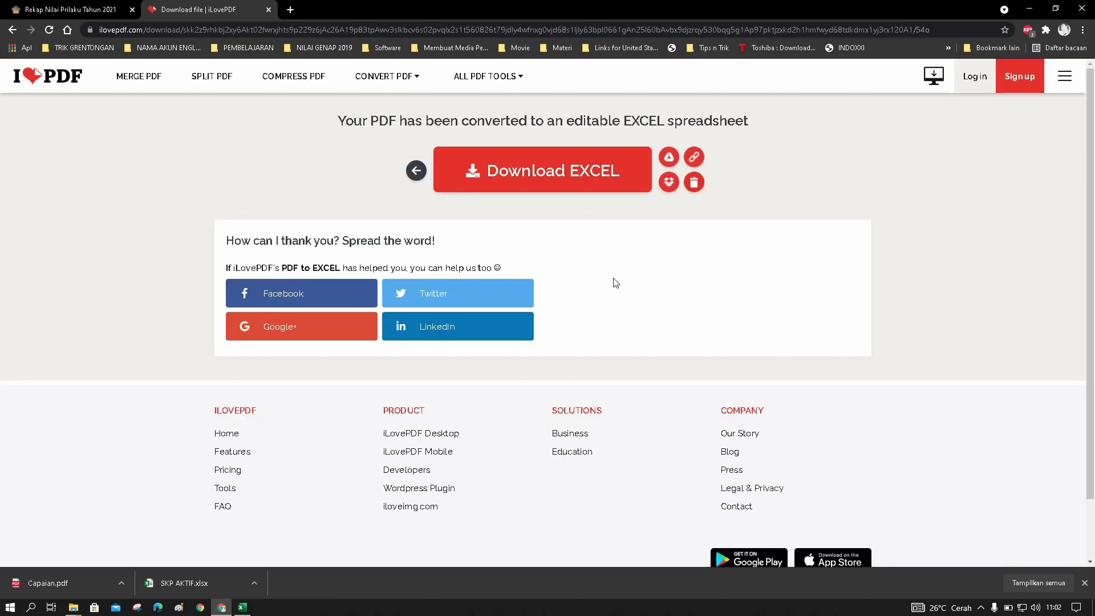
Download the converted spreadsheet as Capaian.xlsx into the Desktop's SIKEPO2021 folder
click(539, 180)
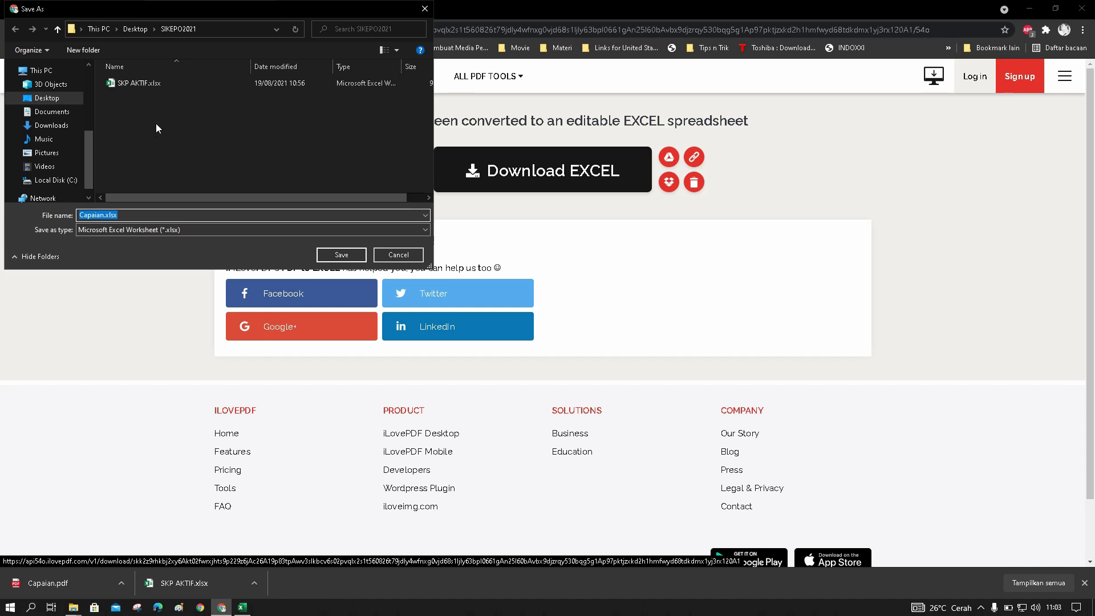
click(61, 99)
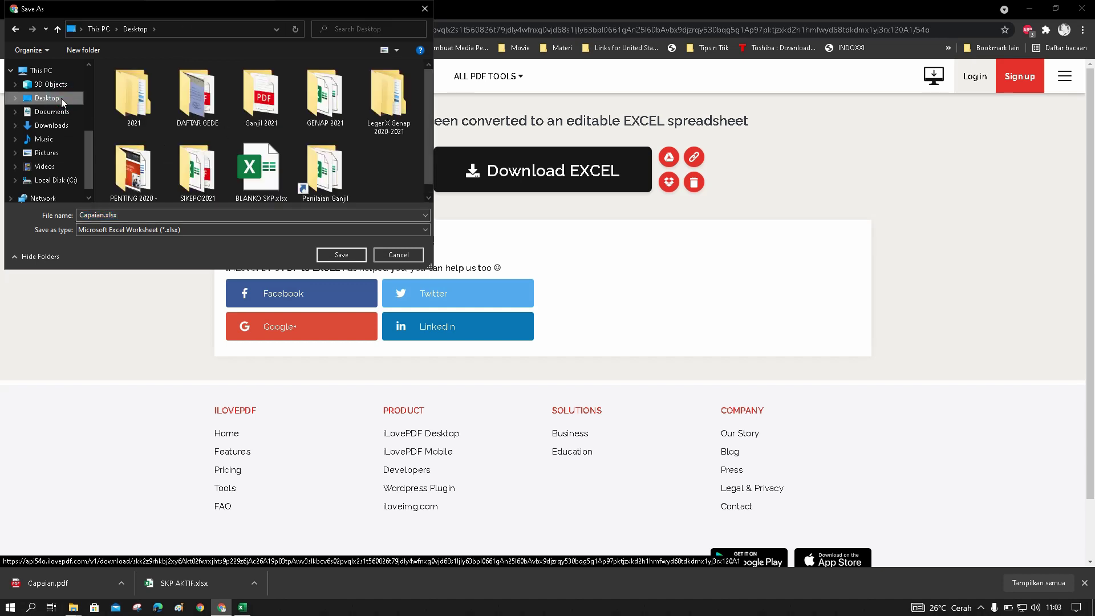
click(197, 165)
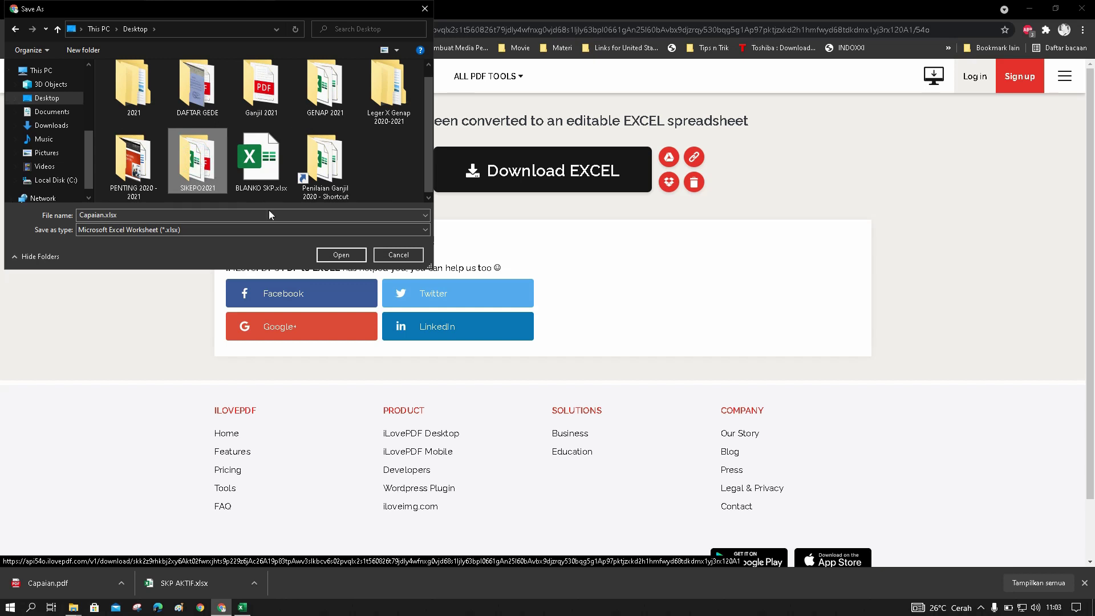
click(341, 254)
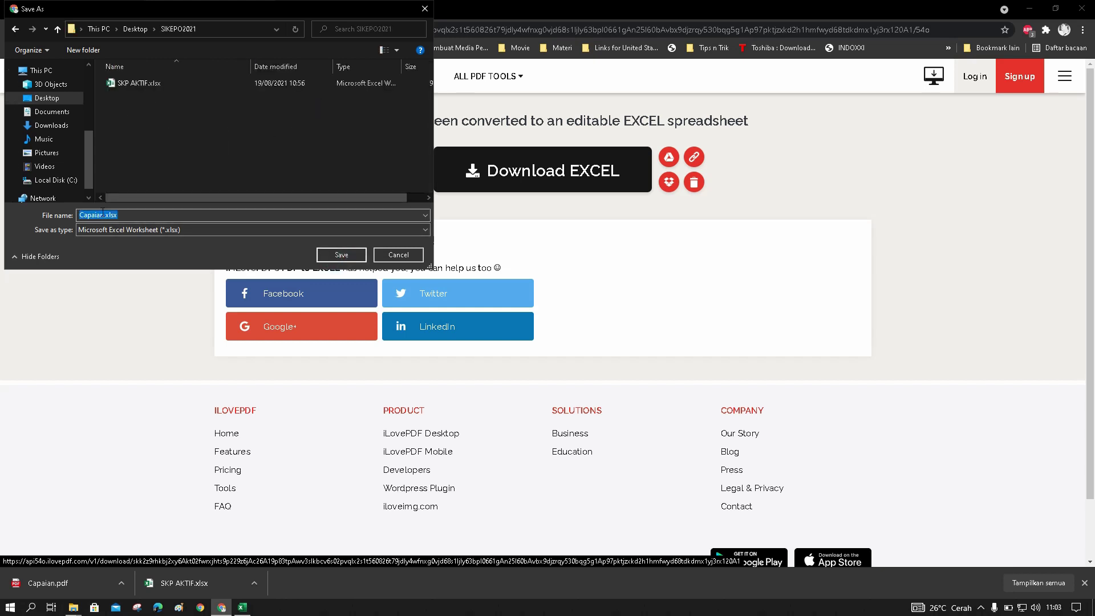
click(344, 257)
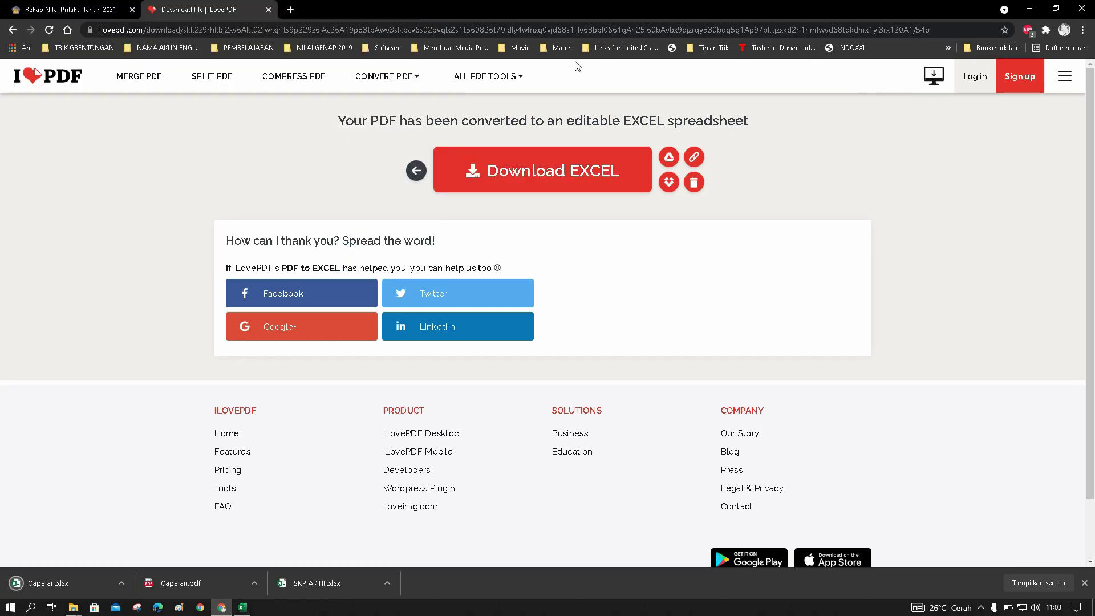
Minimize Chrome, close the SIKEPO2021 folder window and refresh the desktop
click(88, 11)
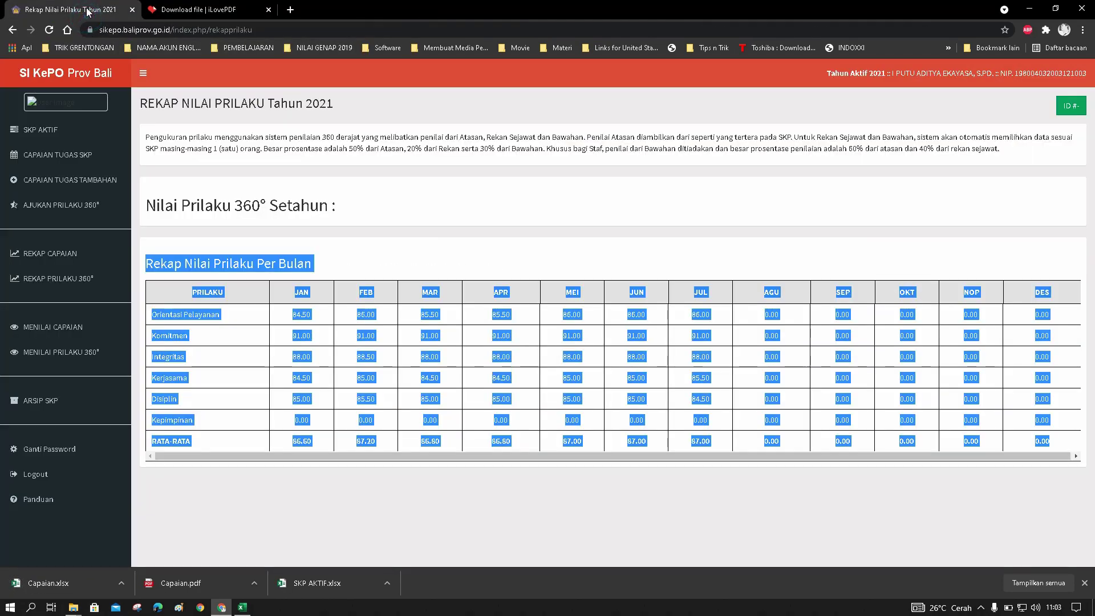
click(435, 207)
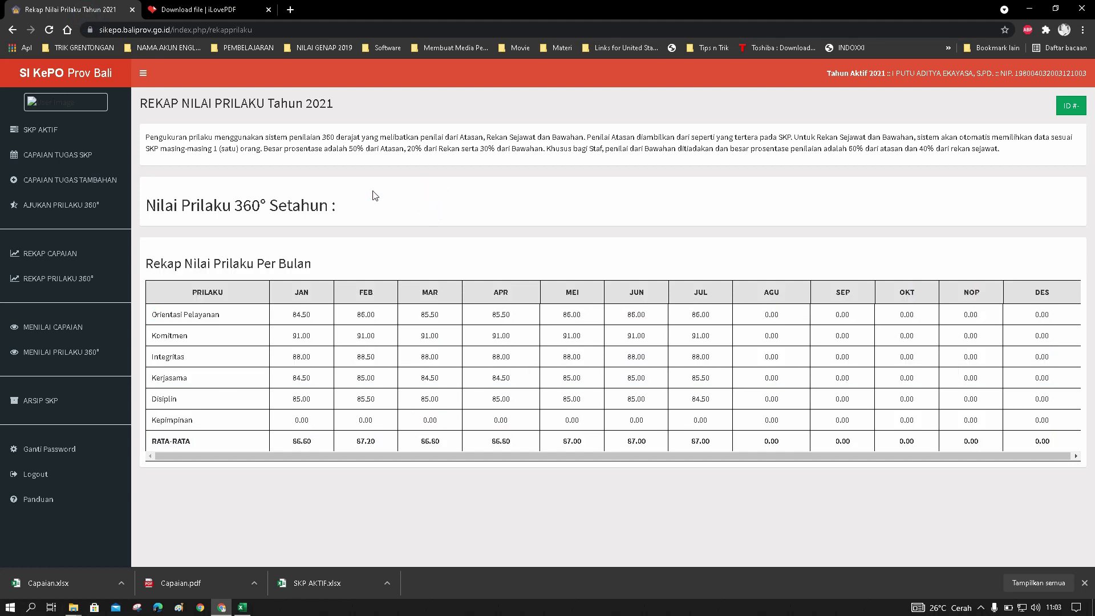
click(1031, 10)
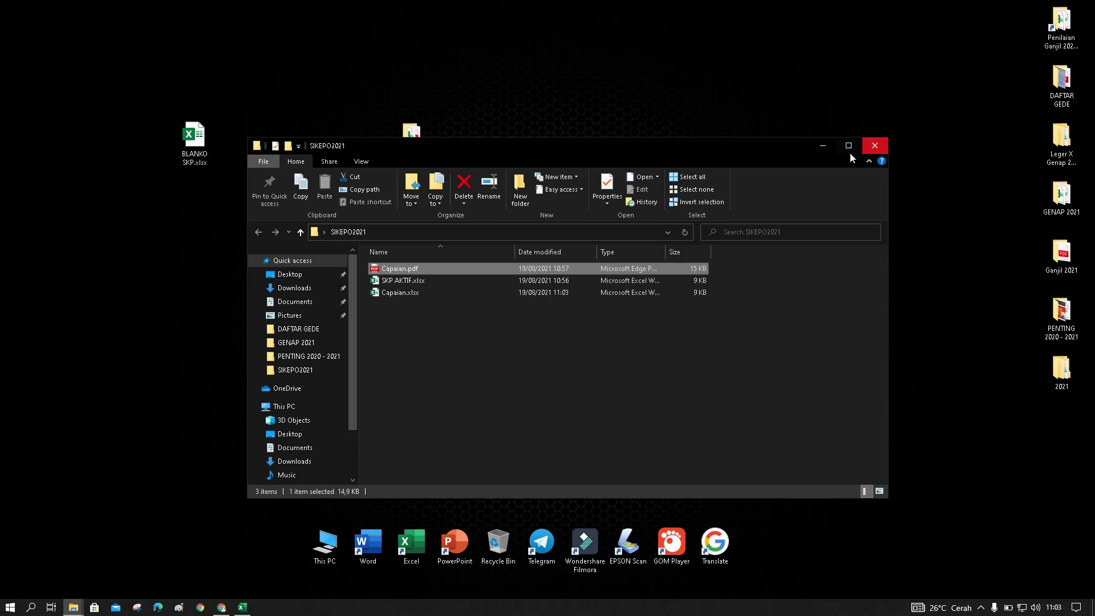
click(883, 152)
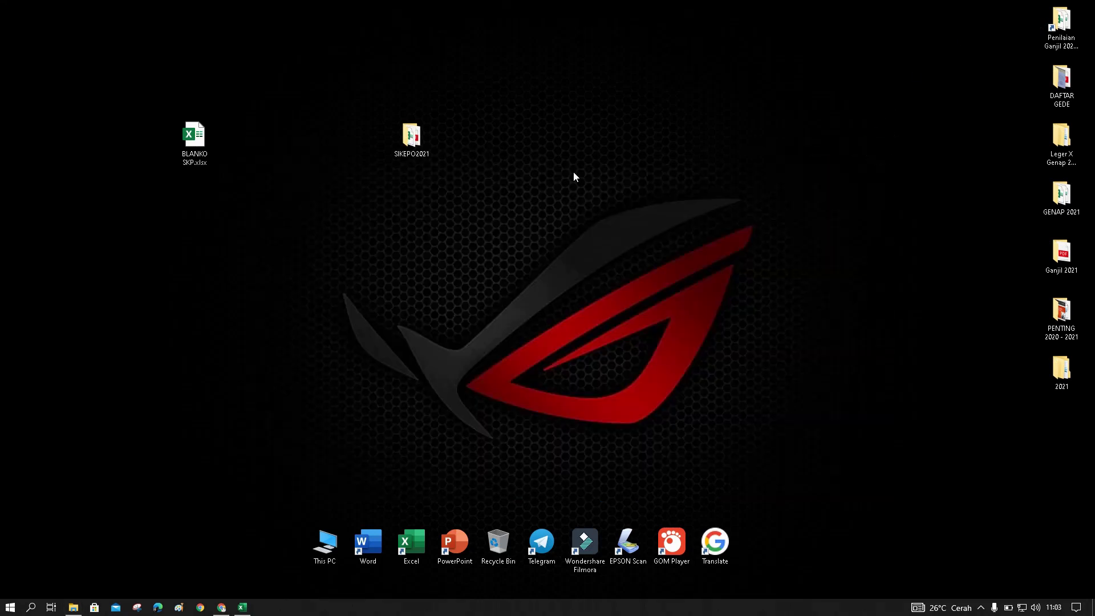
right_click(542, 128)
click(561, 163)
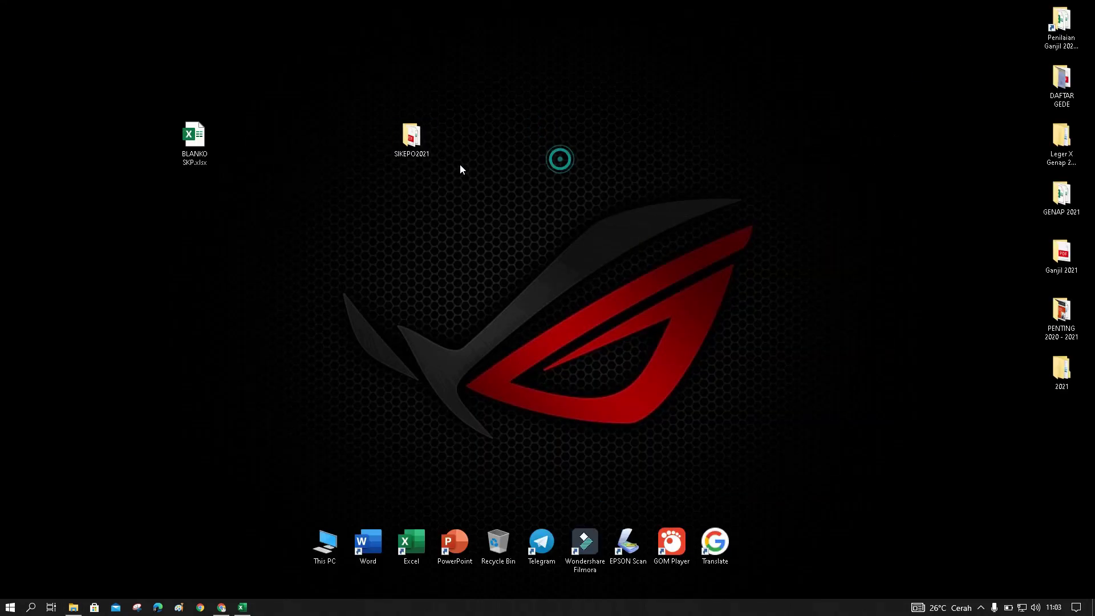
Reopen the SIKEPO2021 folder and open SKP AKTIF.xlsx in Excel
double_click(418, 147)
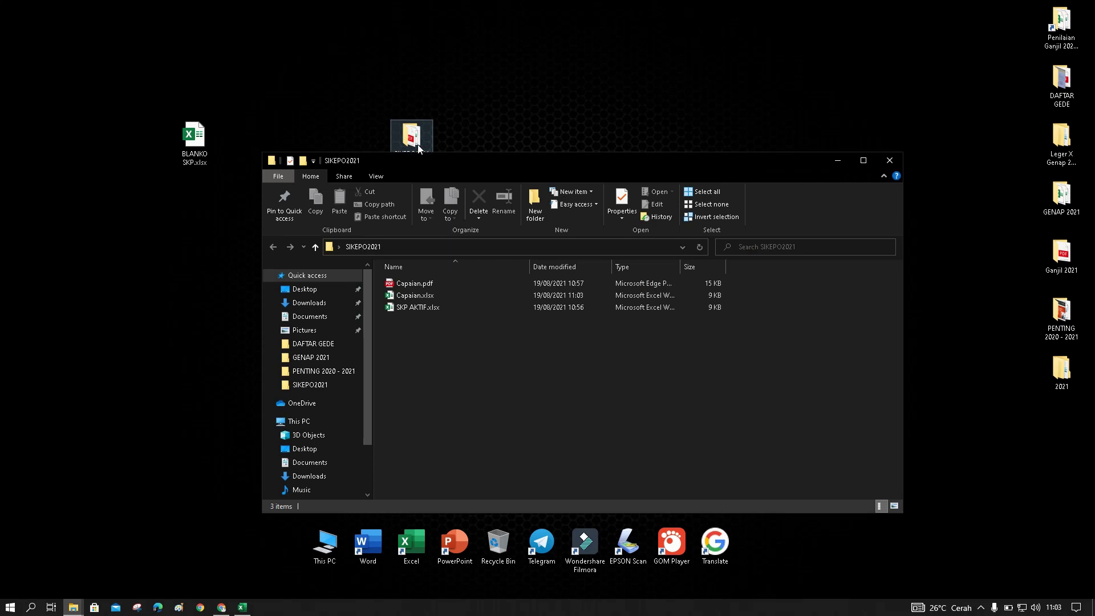
click(417, 285)
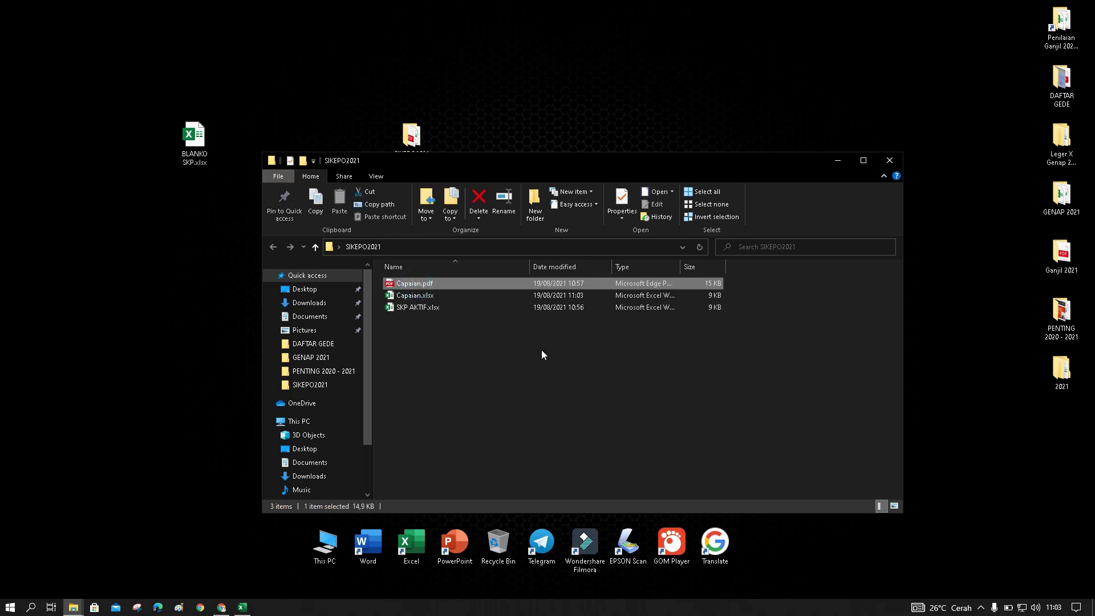
click(424, 300)
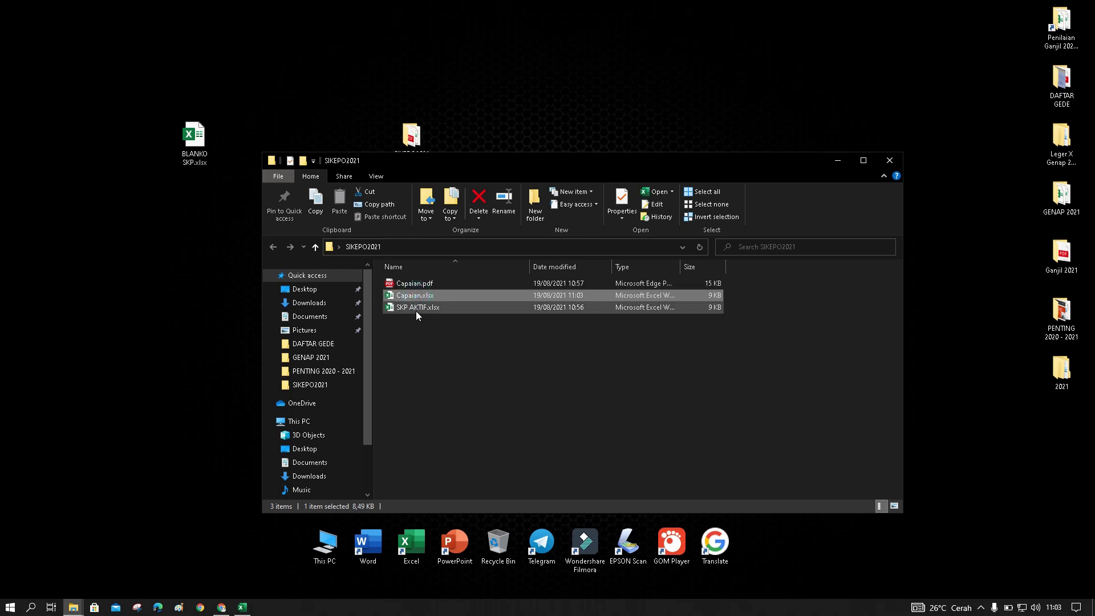
double_click(416, 309)
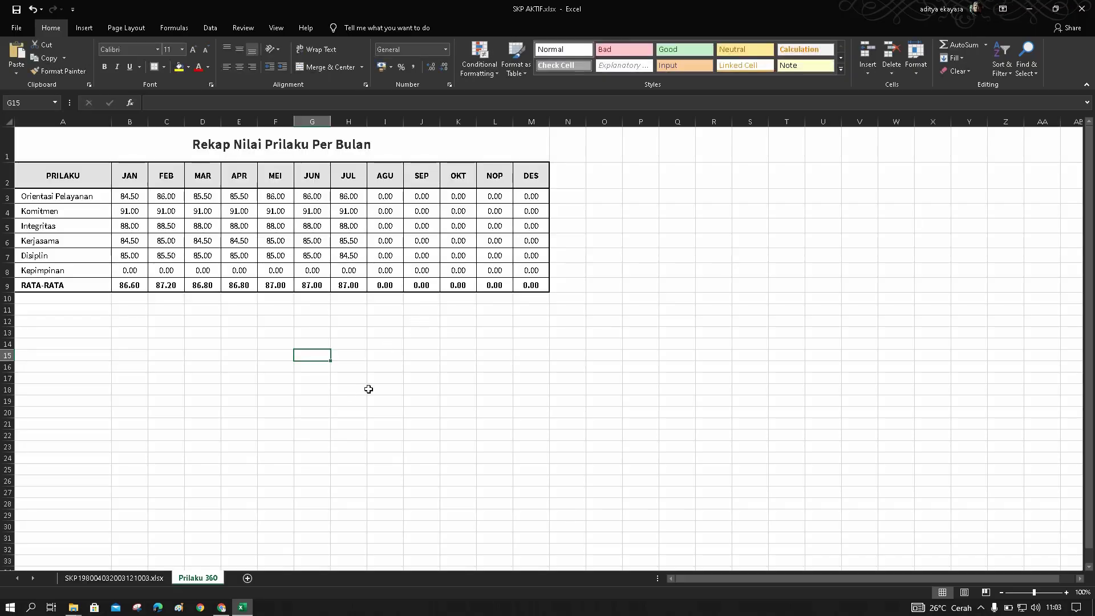
Rename the SKP sheet to 'SKP Aktif'
click(110, 579)
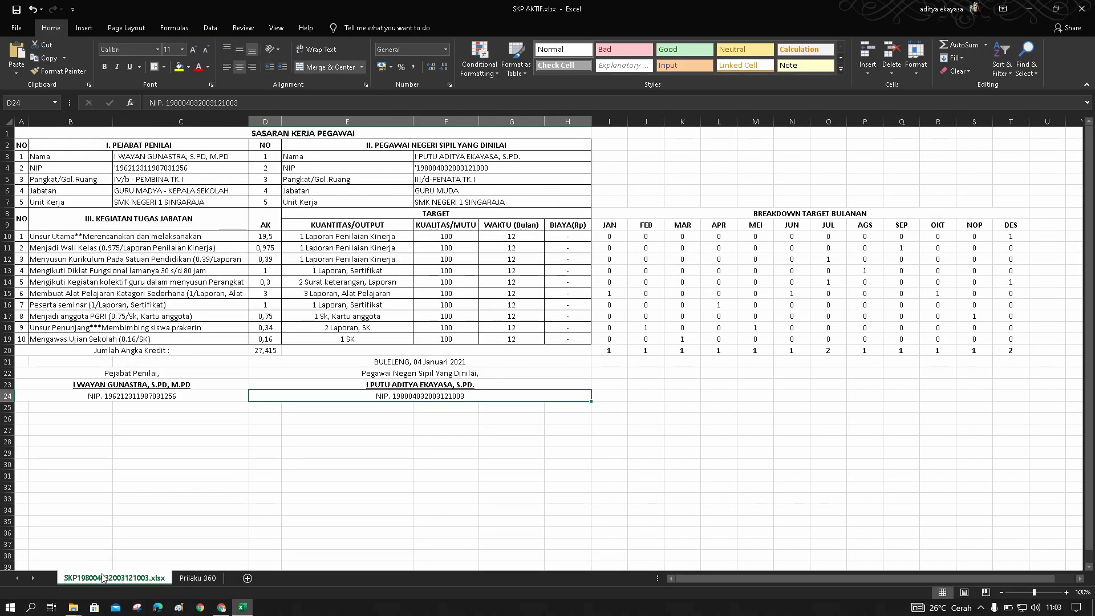
right_click(104, 579)
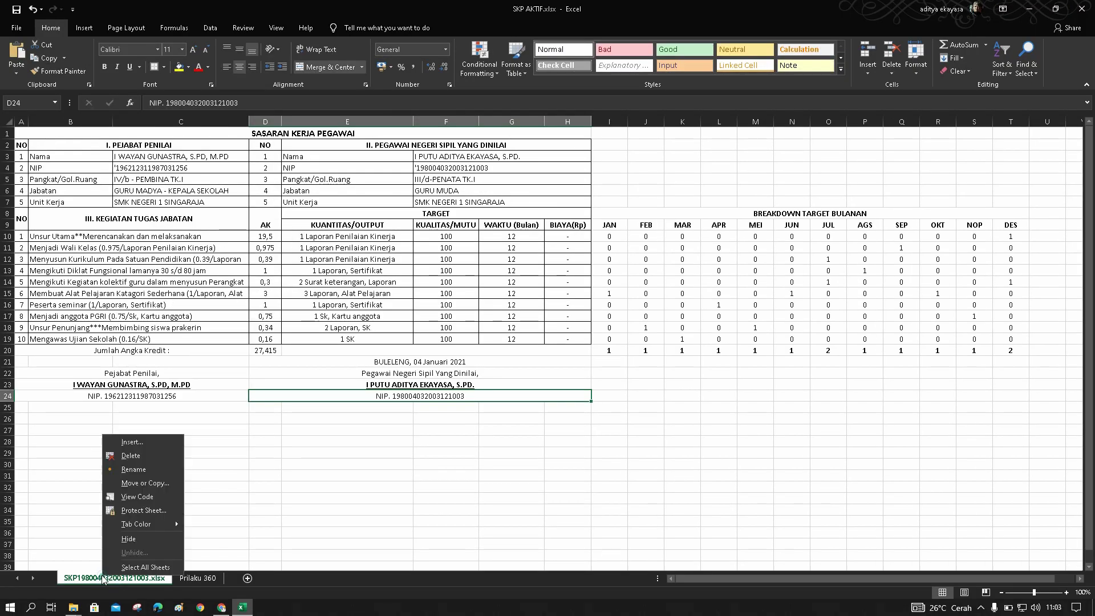
click(135, 469)
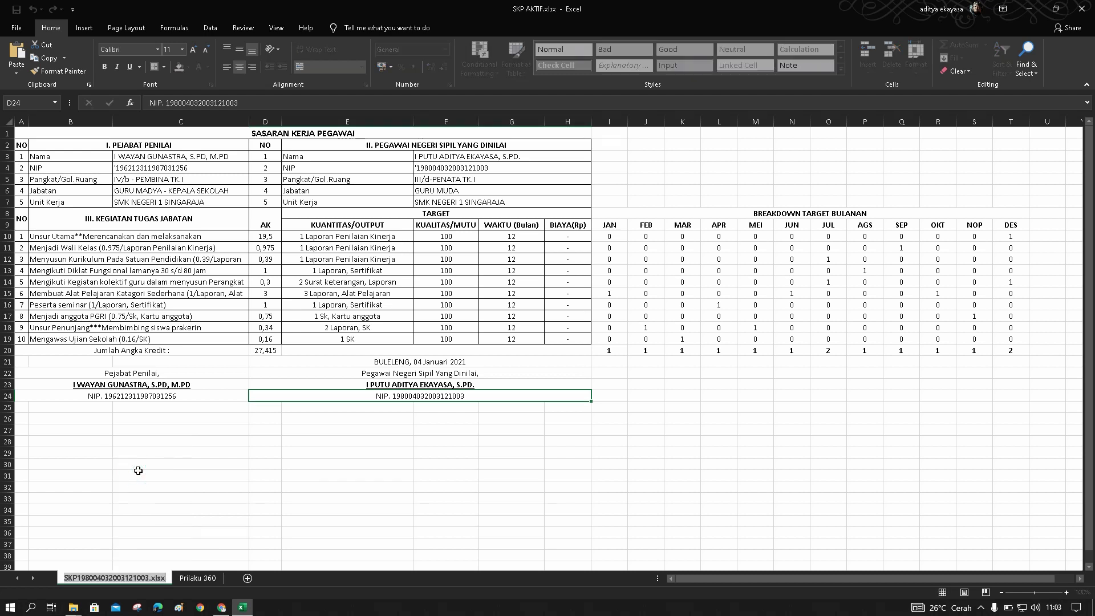
text(SKP Akti)
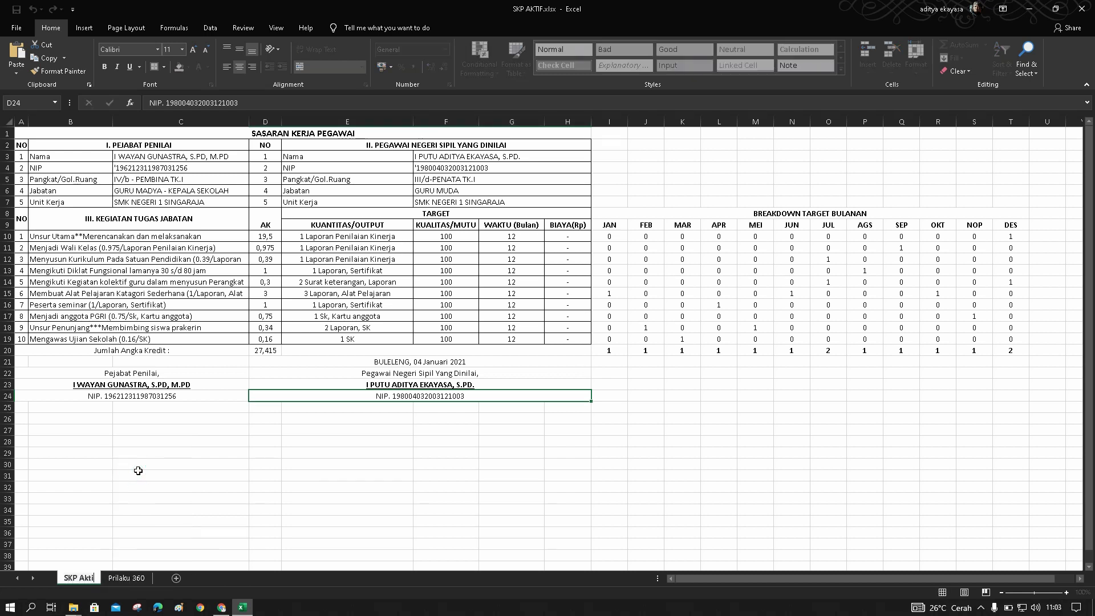
text(f)
click(335, 488)
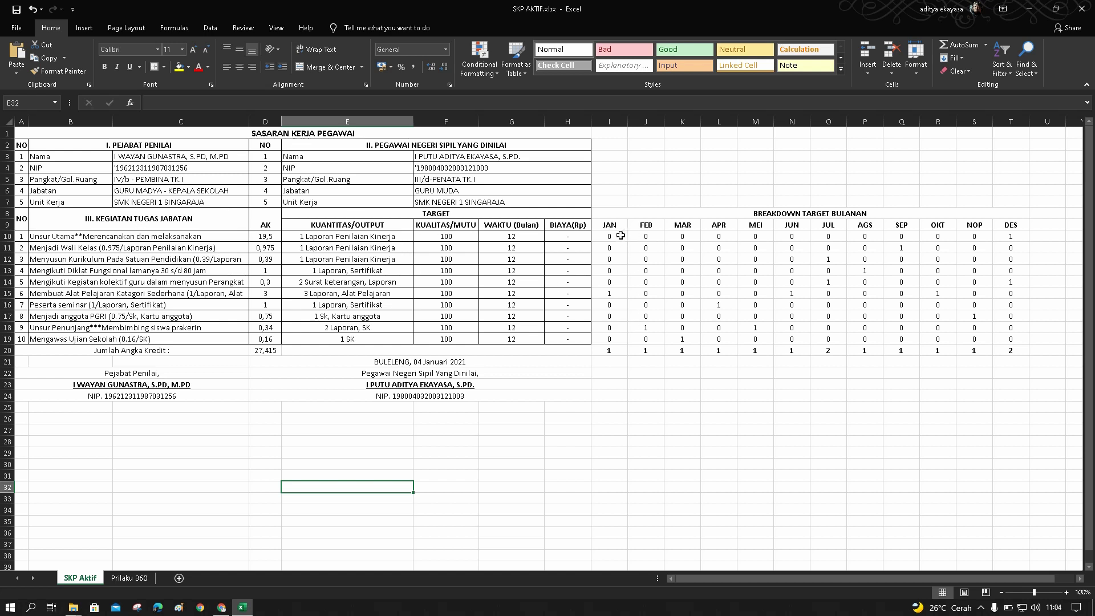
Look over the monthly target figures, return to Prilaku 360, and minimize Excel
drag(615, 235, 995, 350)
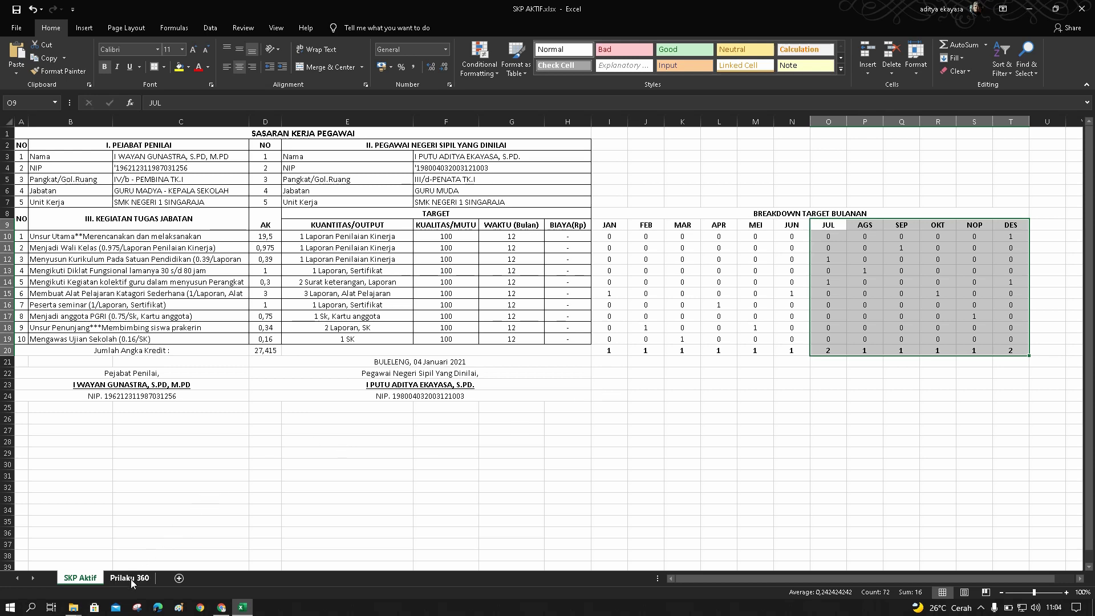
click(132, 578)
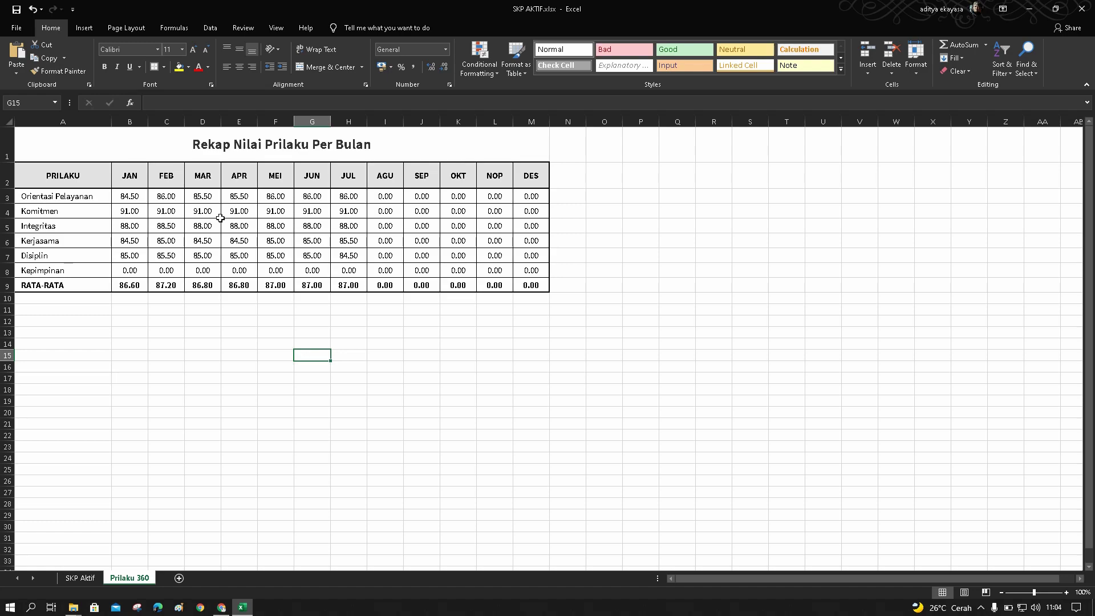
click(1033, 12)
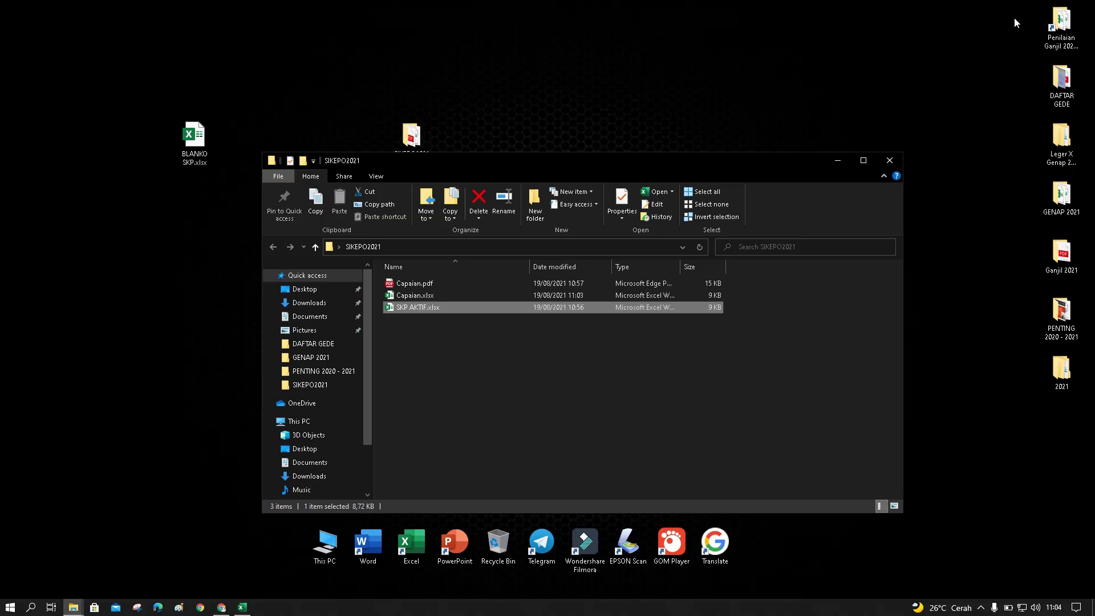
Open Capaian.xlsx with editing enabled, scroll through its converted data, then minimize it
click(419, 297)
double_click(419, 296)
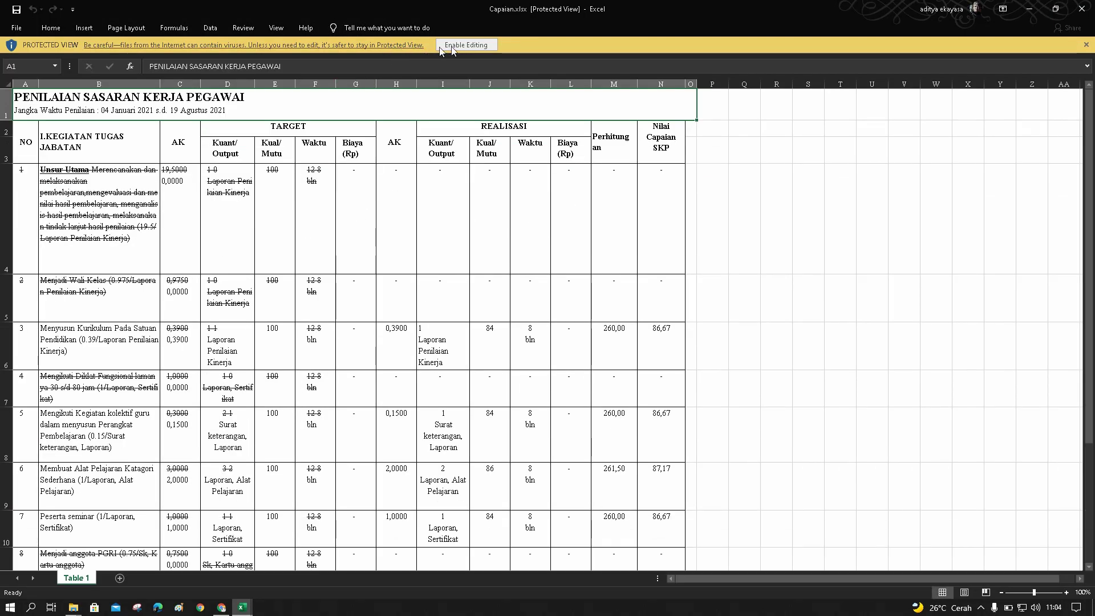
click(454, 46)
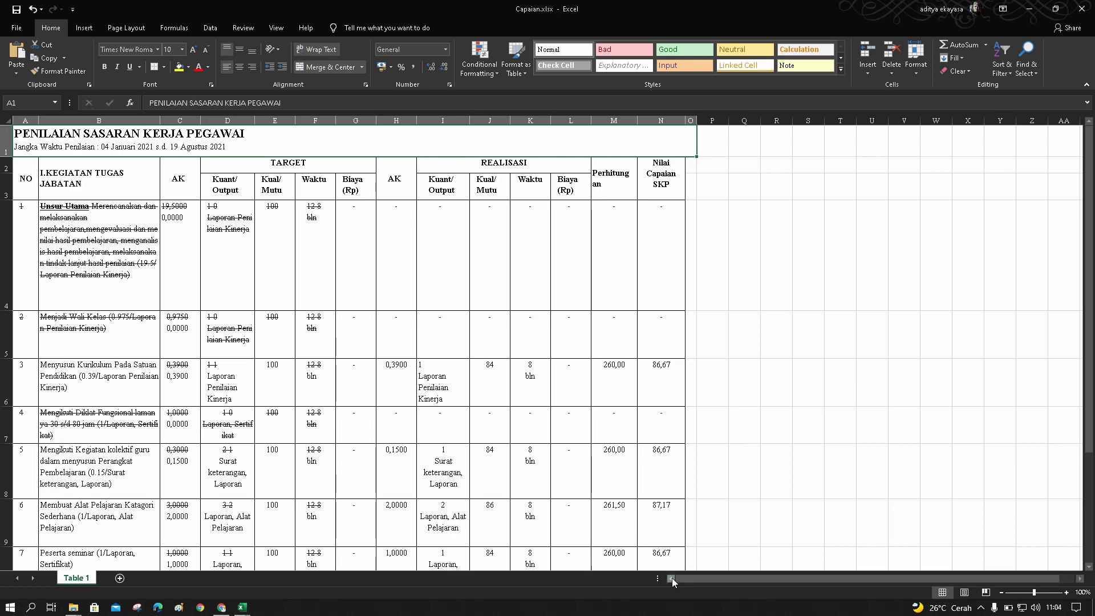
scroll(650, 485, down, 5)
scroll(650, 485, up, 5)
scroll(100, 330, down, 3)
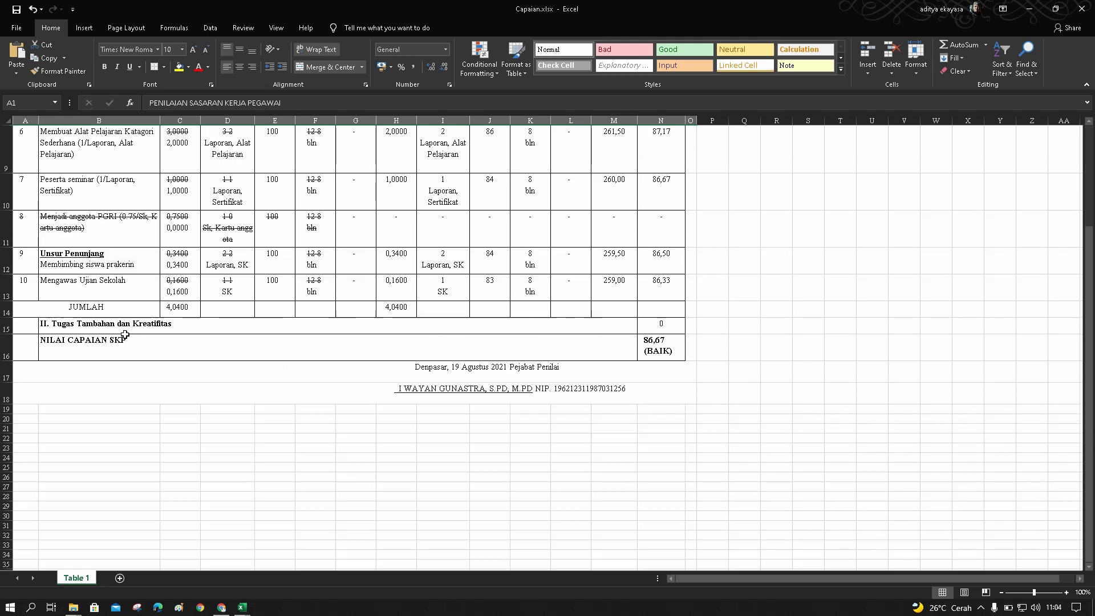
scroll(125, 332, up, 3)
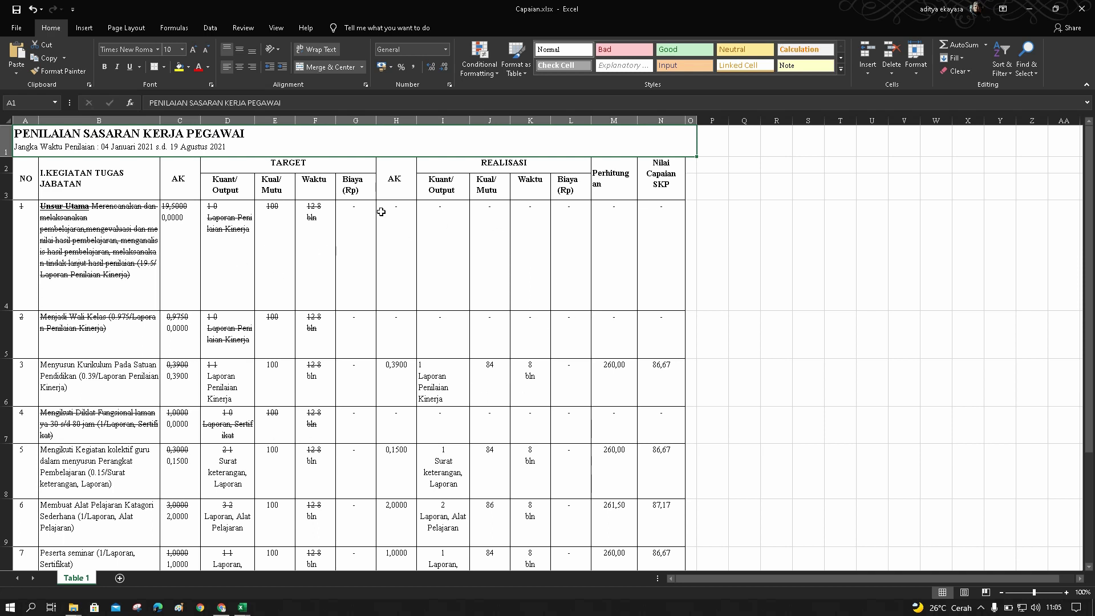
click(1027, 9)
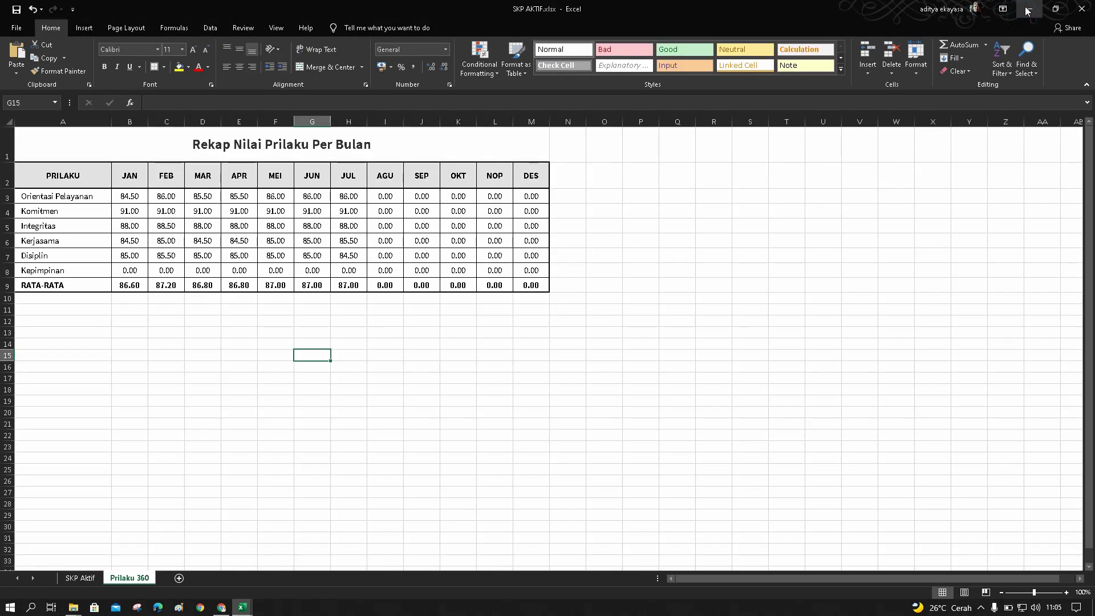
Minimize the SKP AKTIF workbook and SIKEPO2021 folder, then open BLANKO SKP.xlsx from the desktop
click(1027, 10)
click(394, 67)
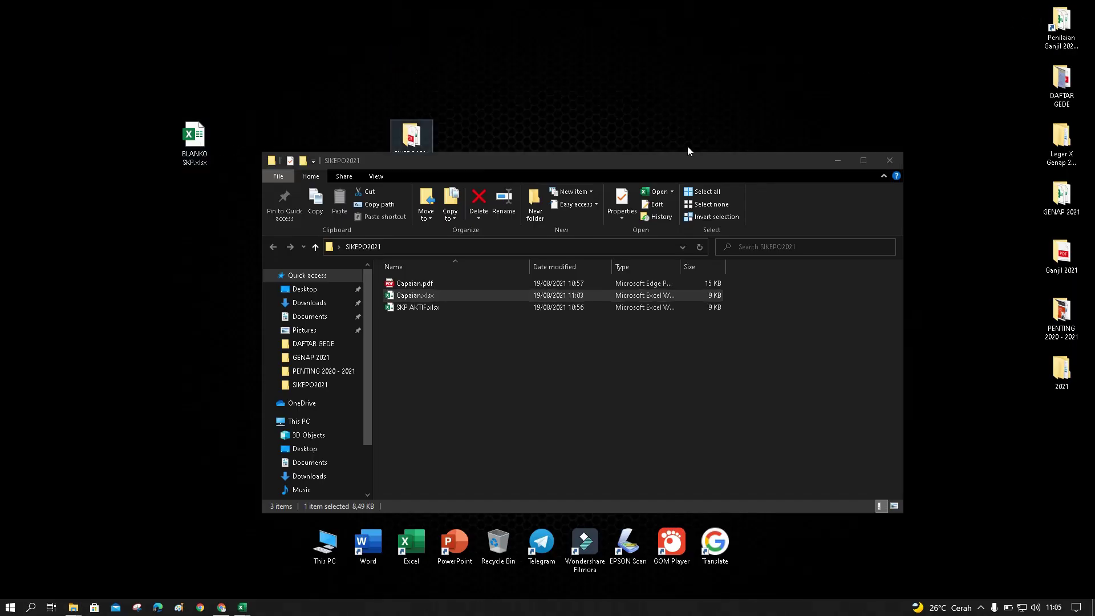
click(836, 161)
double_click(197, 149)
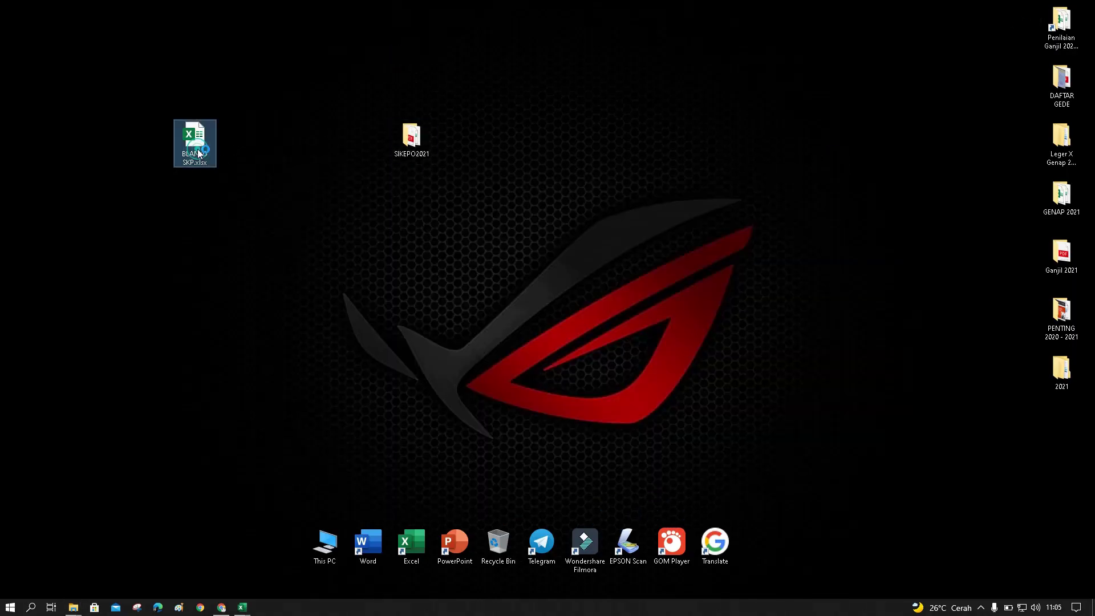
double_click(193, 141)
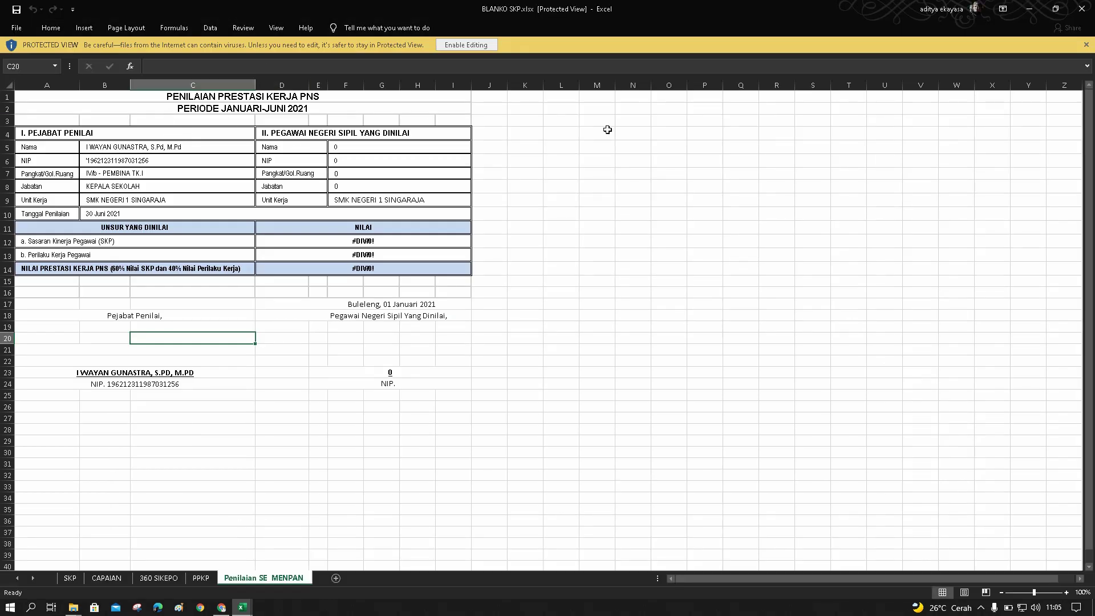
click(471, 46)
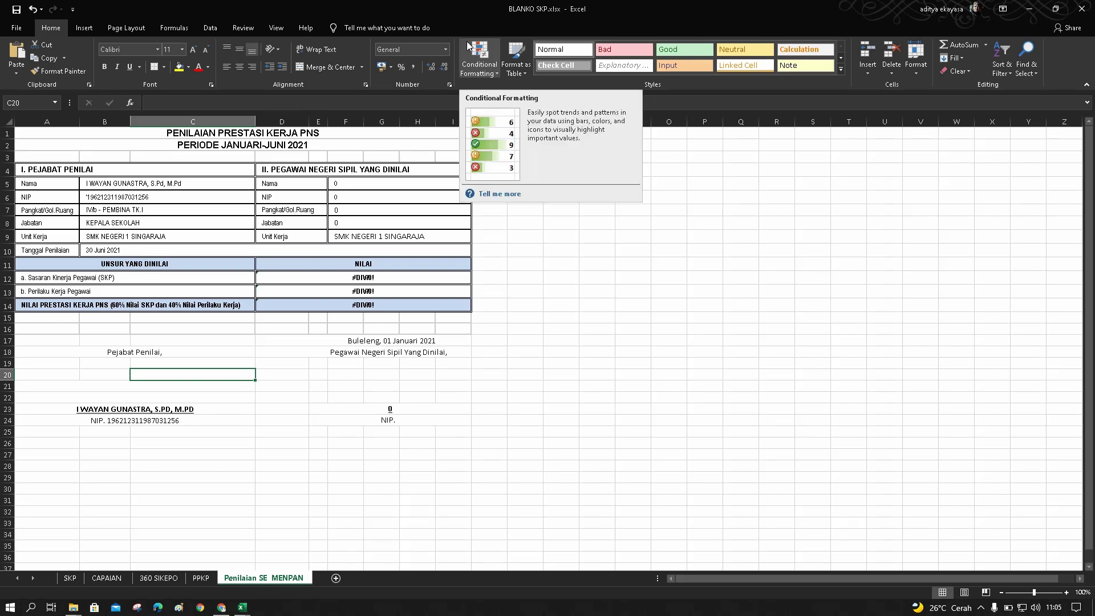
click(69, 579)
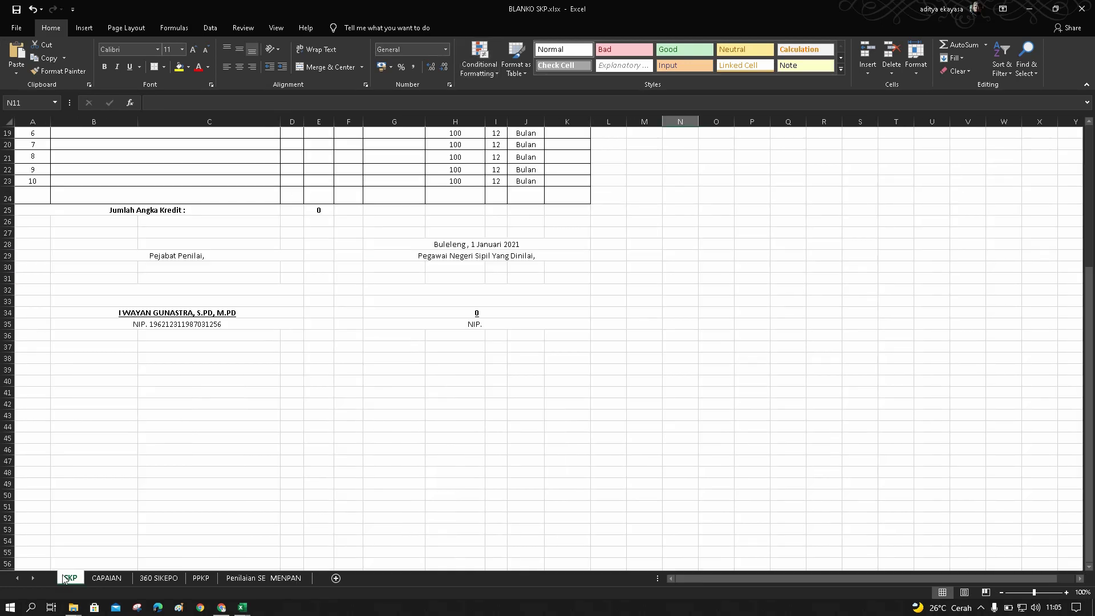
scroll(190, 447, up, 6)
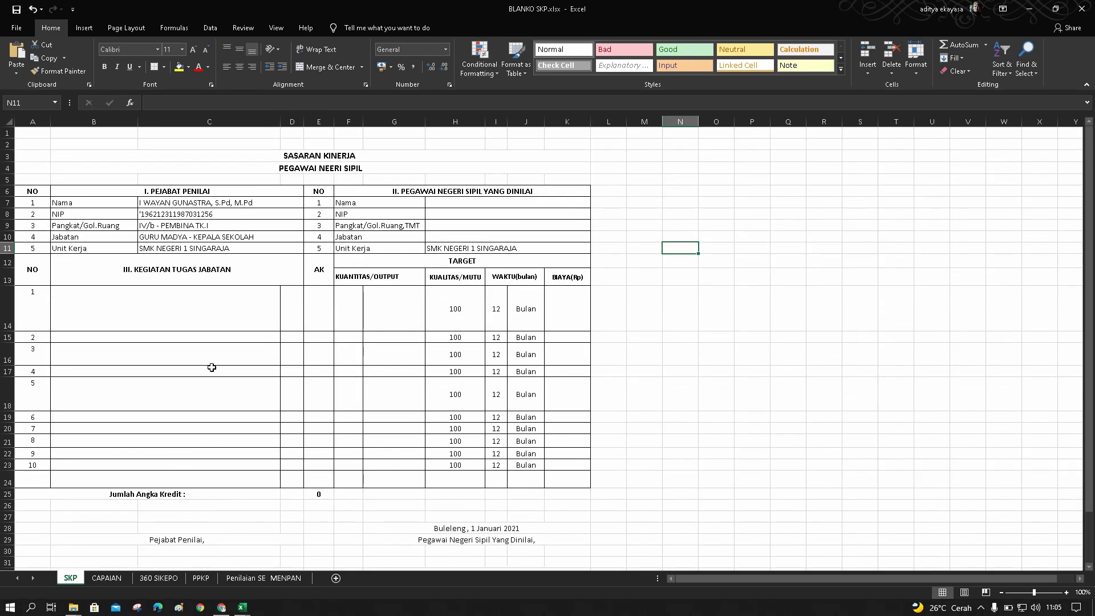
click(442, 204)
click(441, 215)
click(440, 226)
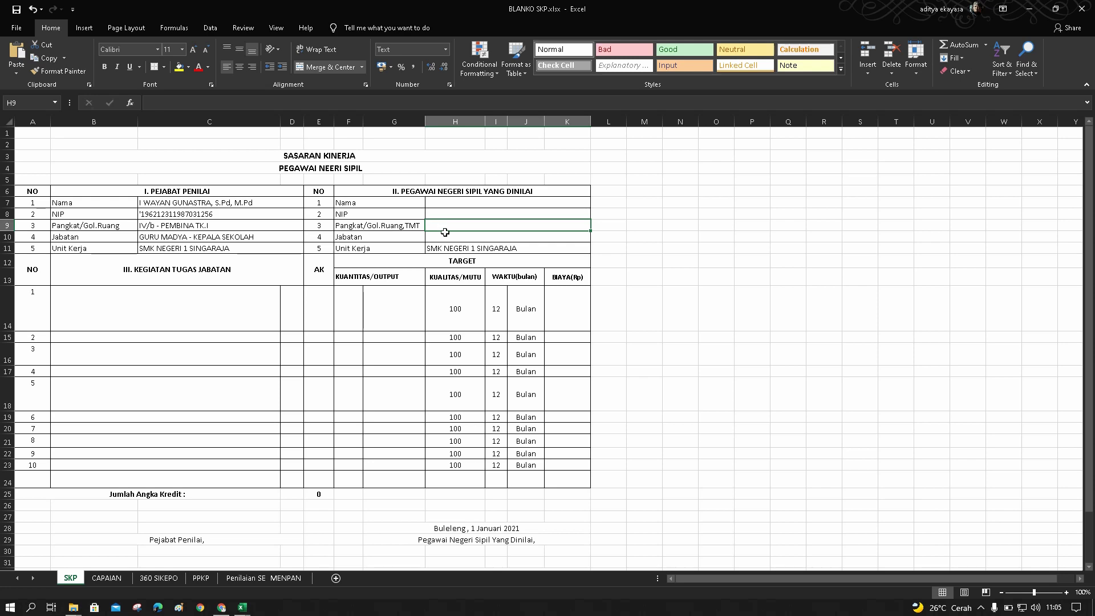
click(445, 237)
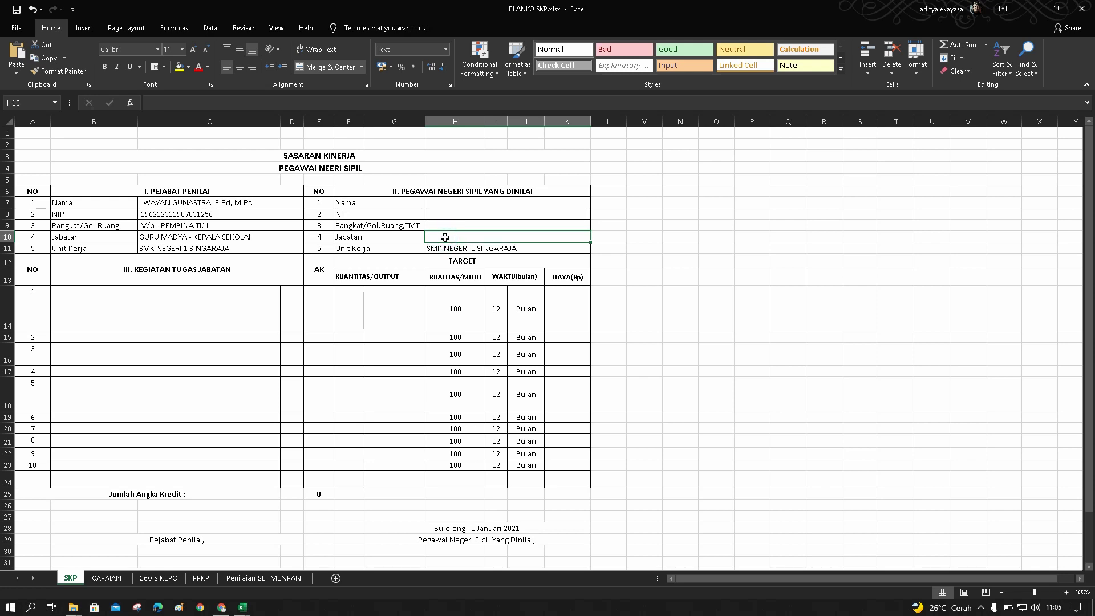
scroll(445, 237, down, 5)
drag(450, 357, 448, 370)
click(448, 361)
scroll(440, 362, up, 4)
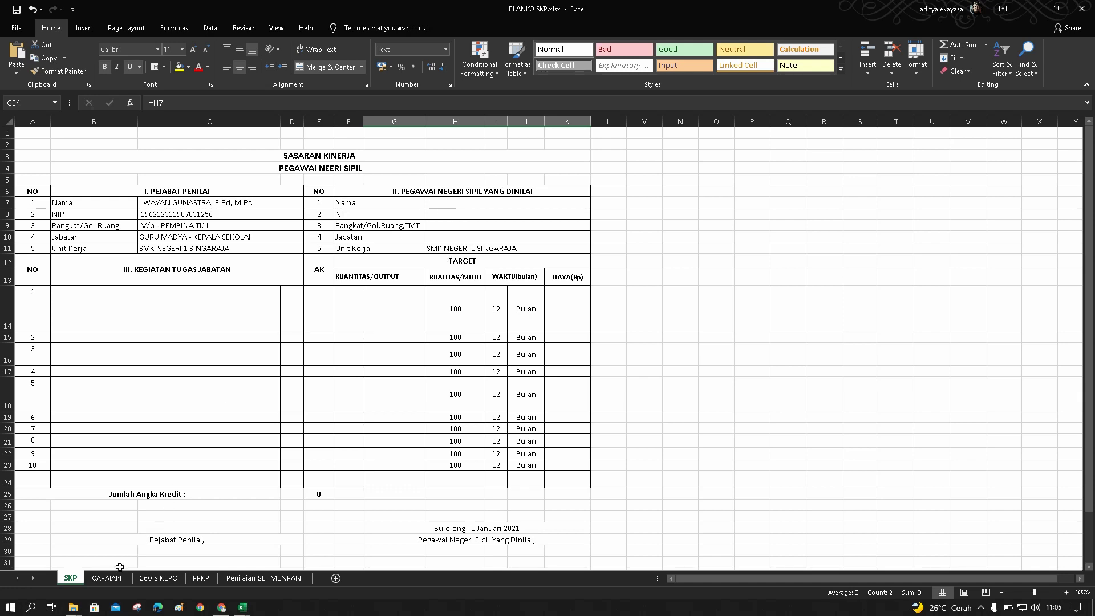
click(106, 578)
scroll(325, 374, up, 1)
scroll(381, 381, down, 1)
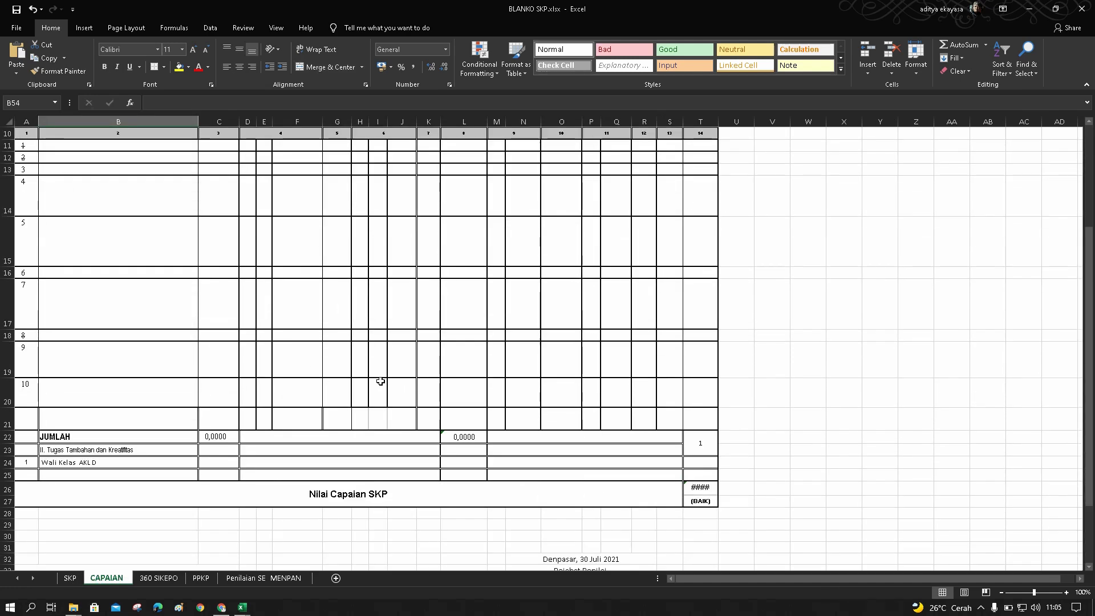
scroll(380, 381, down, 4)
scroll(377, 382, up, 7)
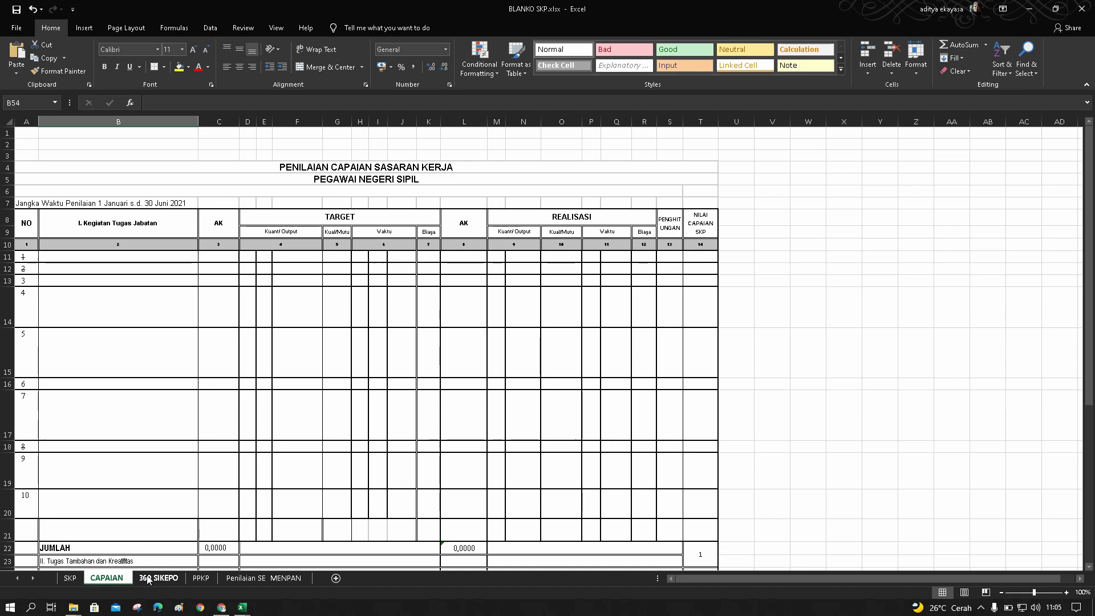
click(147, 577)
scroll(336, 432, up, 3)
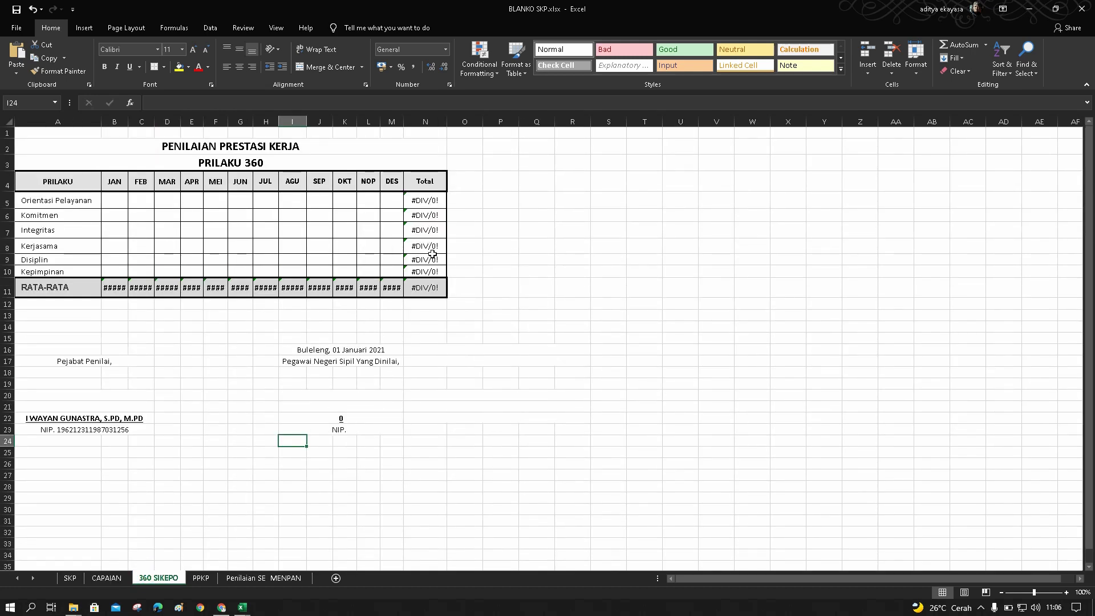
click(234, 579)
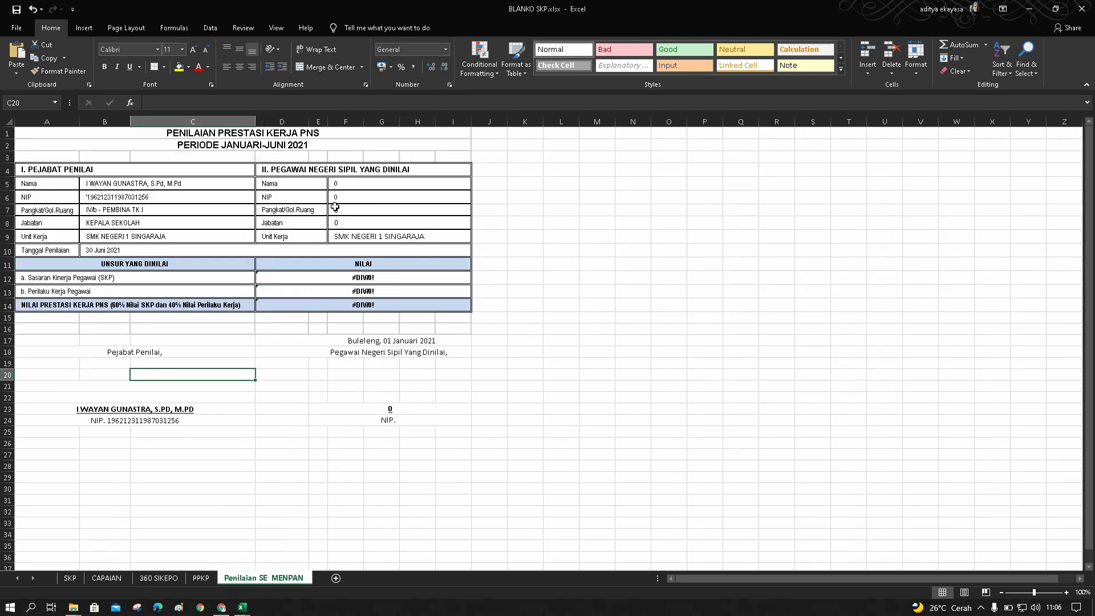
click(71, 577)
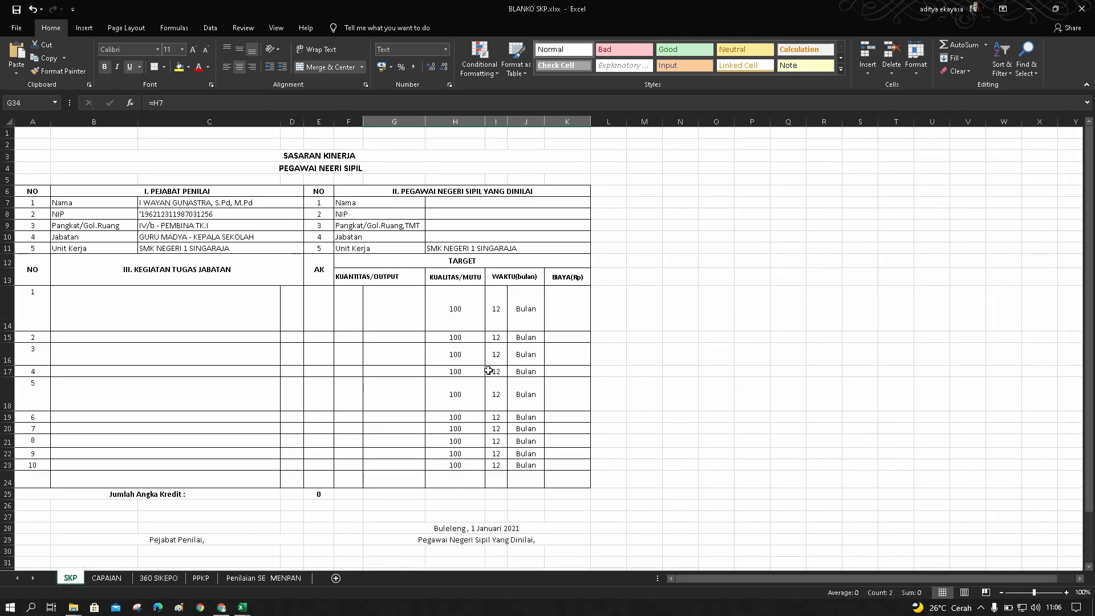
click(452, 206)
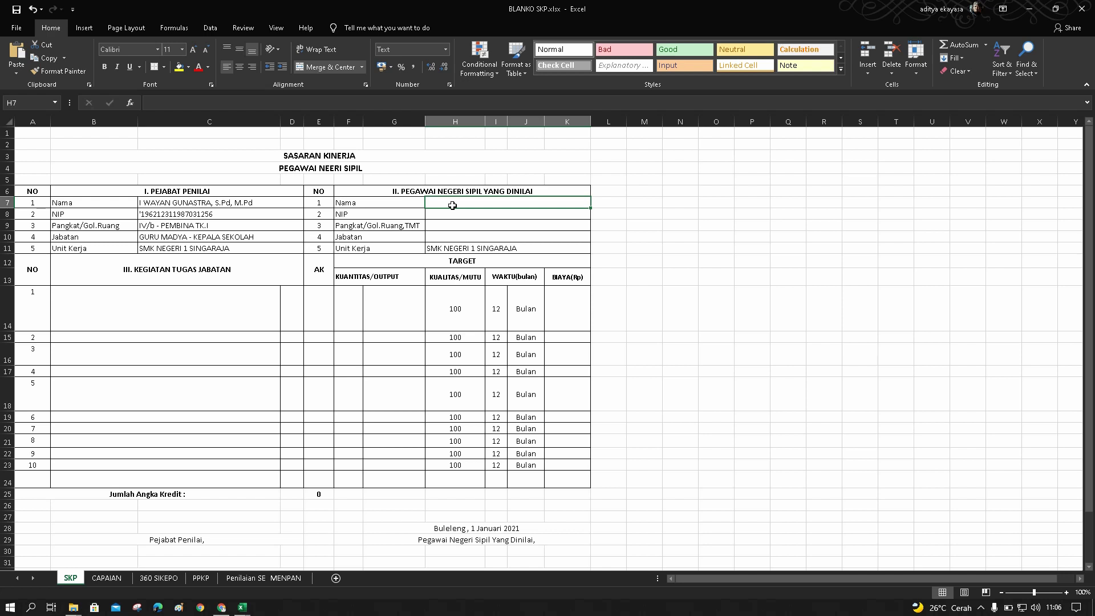
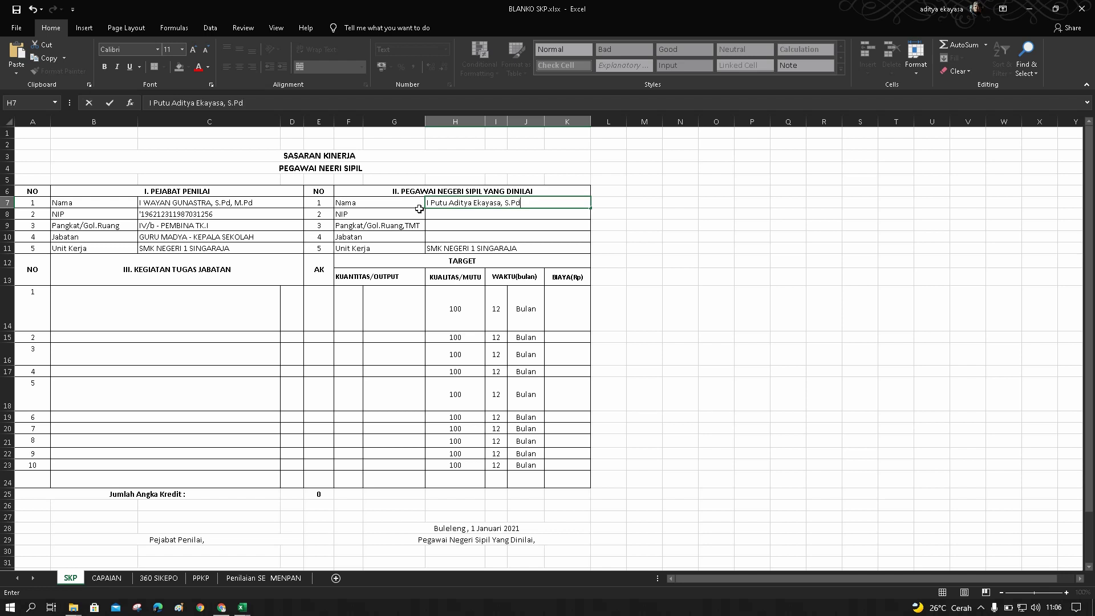
Fill H7–H10 with the employee's name, NIP, rank Penata Tk. I, III/d and position Guru Muda
text(, S.Pd)
click(441, 212)
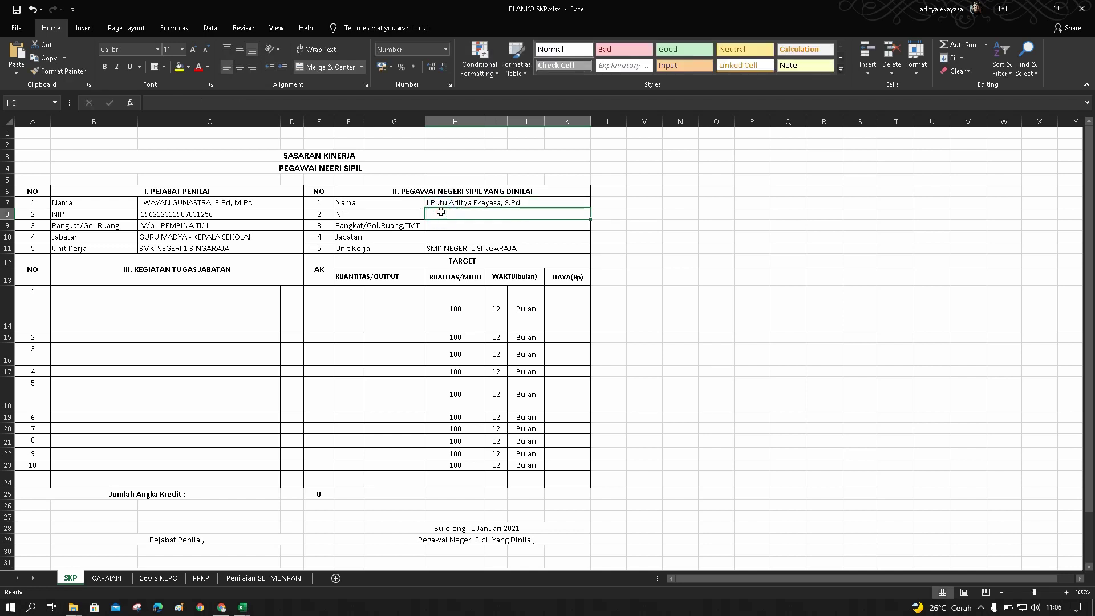
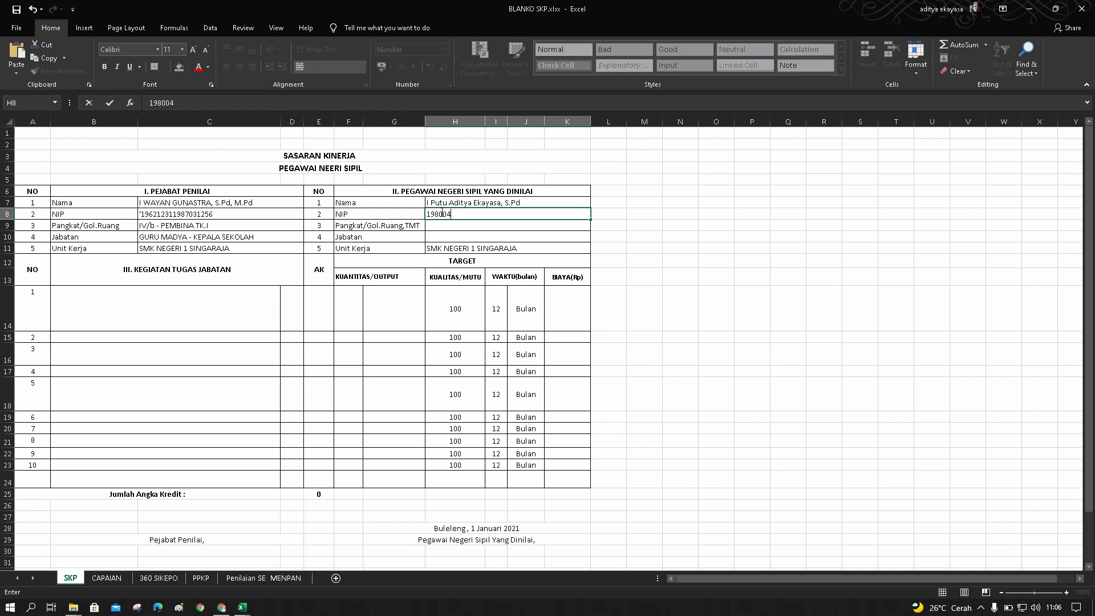
click(459, 227)
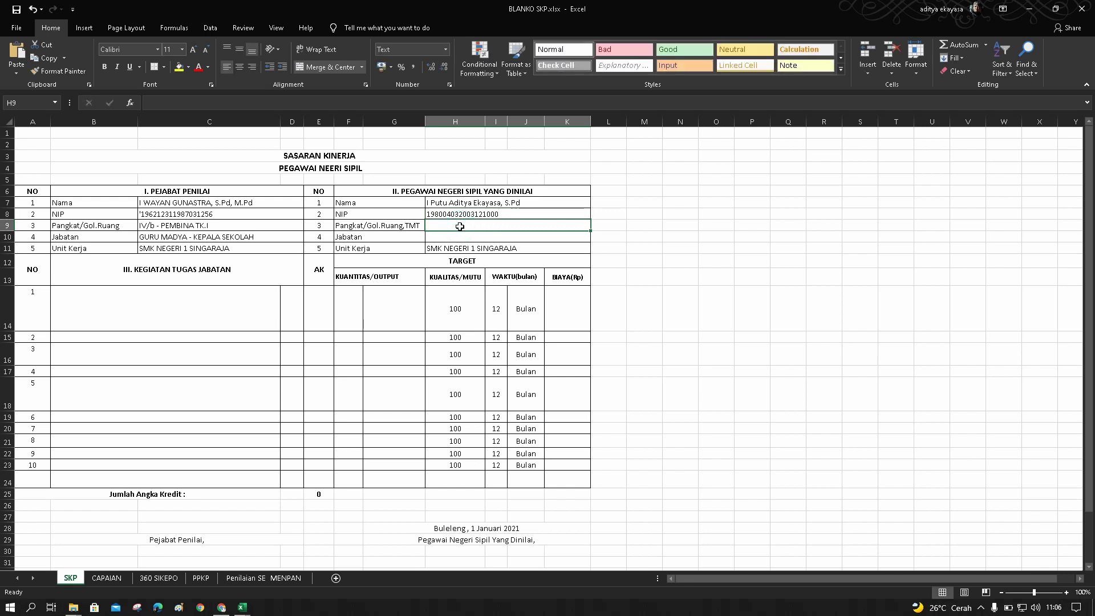
text(Pena)
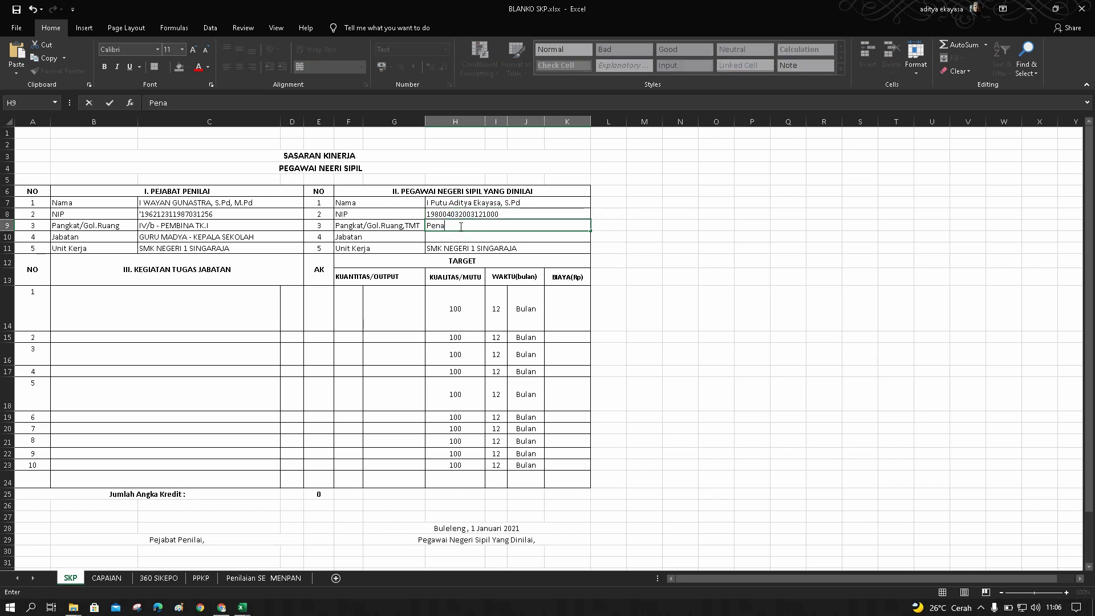
text(ta Tk. I, III/d)
key(Return)
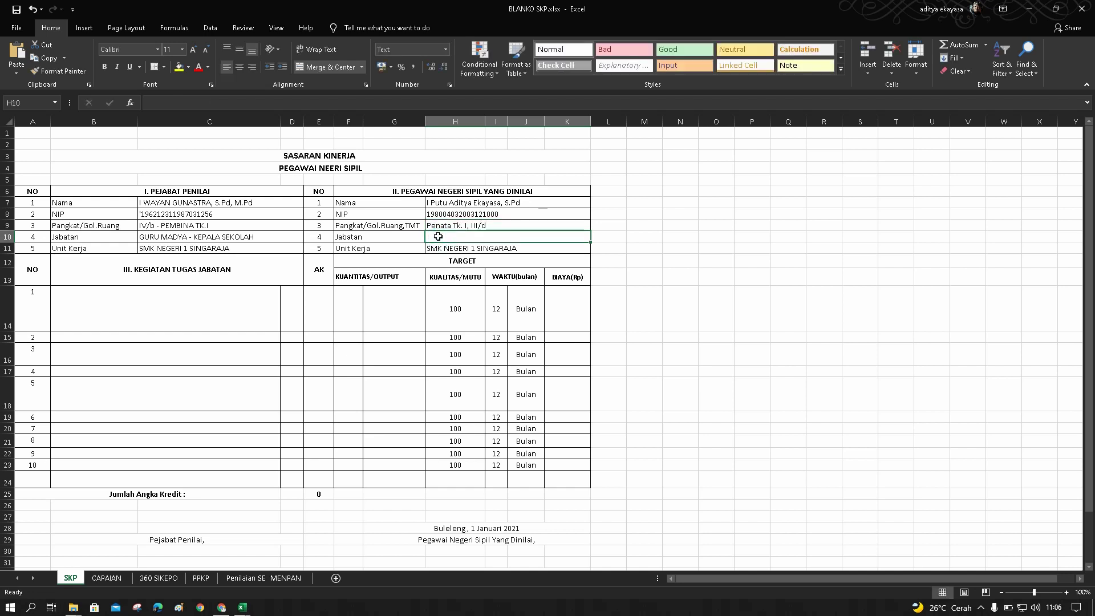
text(Guru Muda)
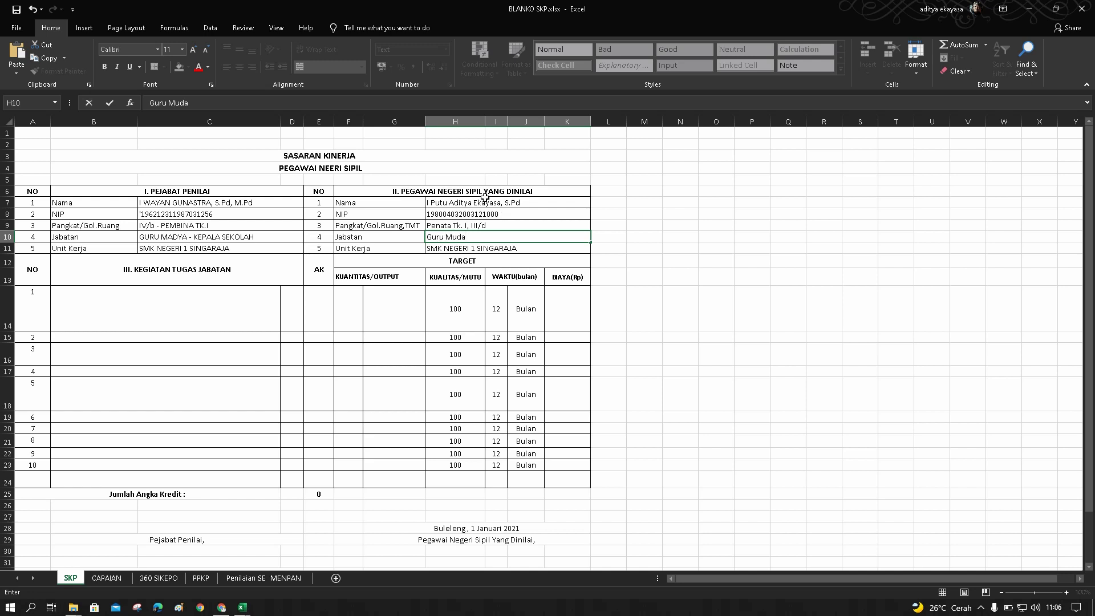
drag(414, 201, 484, 246)
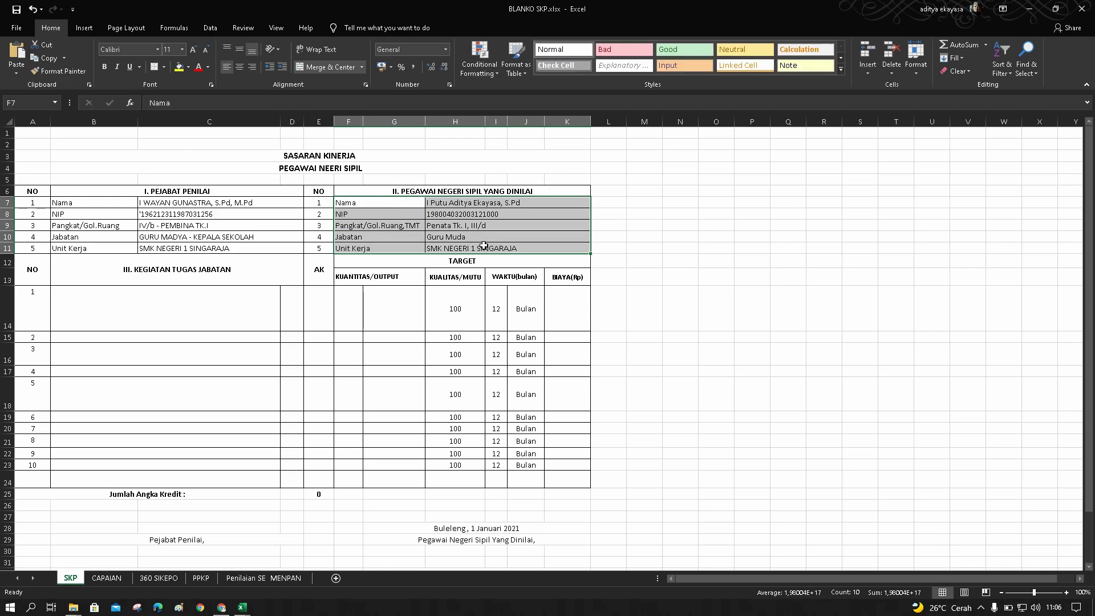
Review the assessed employee's signature block on the SKP sheet
click(707, 258)
scroll(630, 348, down, 7)
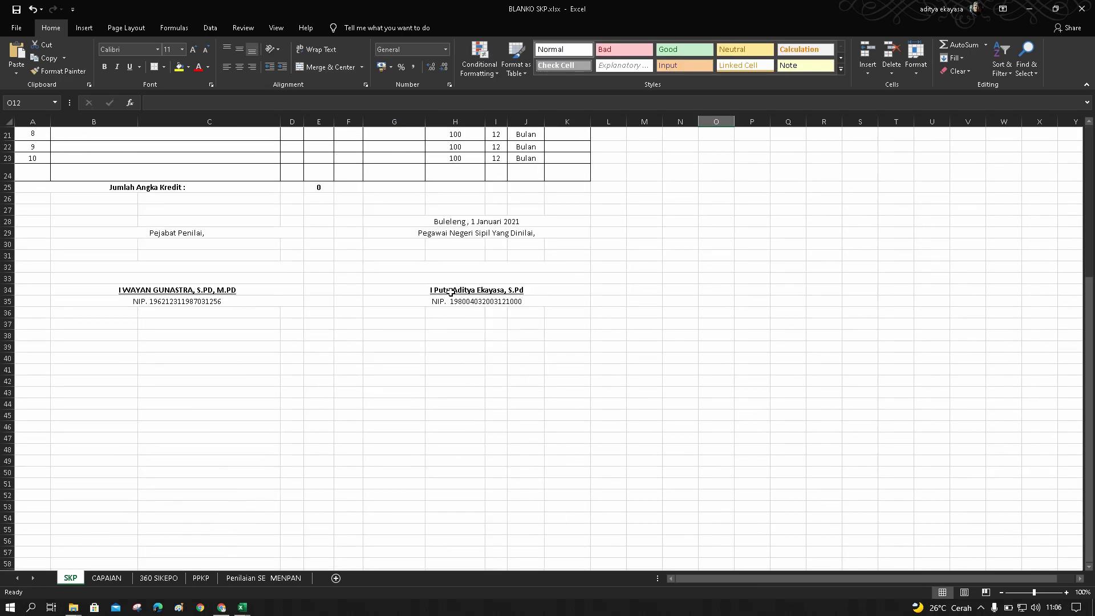
drag(426, 267, 430, 313)
scroll(425, 378, up, 7)
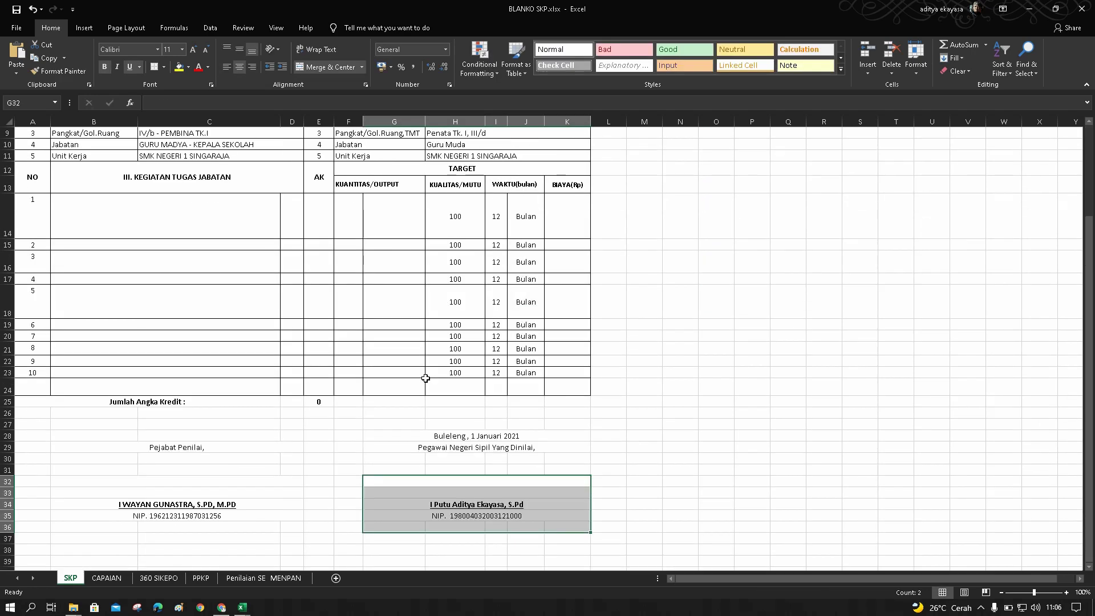
scroll(428, 377, down, 3)
Check the CAPAIAN sheet and the 360 SIKEPO signature block showing the employee's name
click(106, 578)
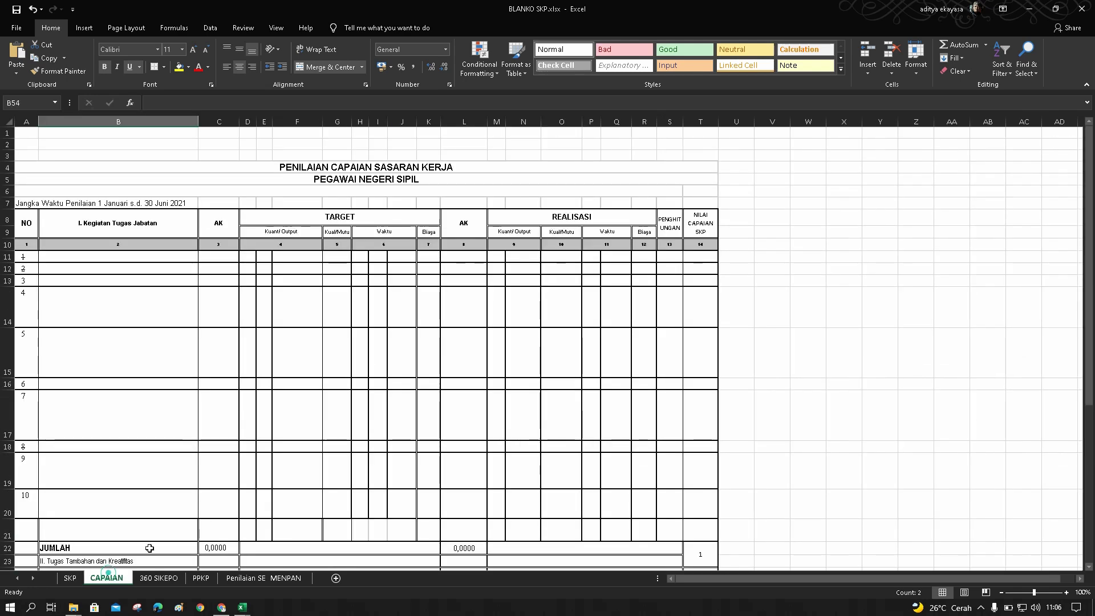
scroll(299, 430, down, 5)
scroll(299, 431, up, 5)
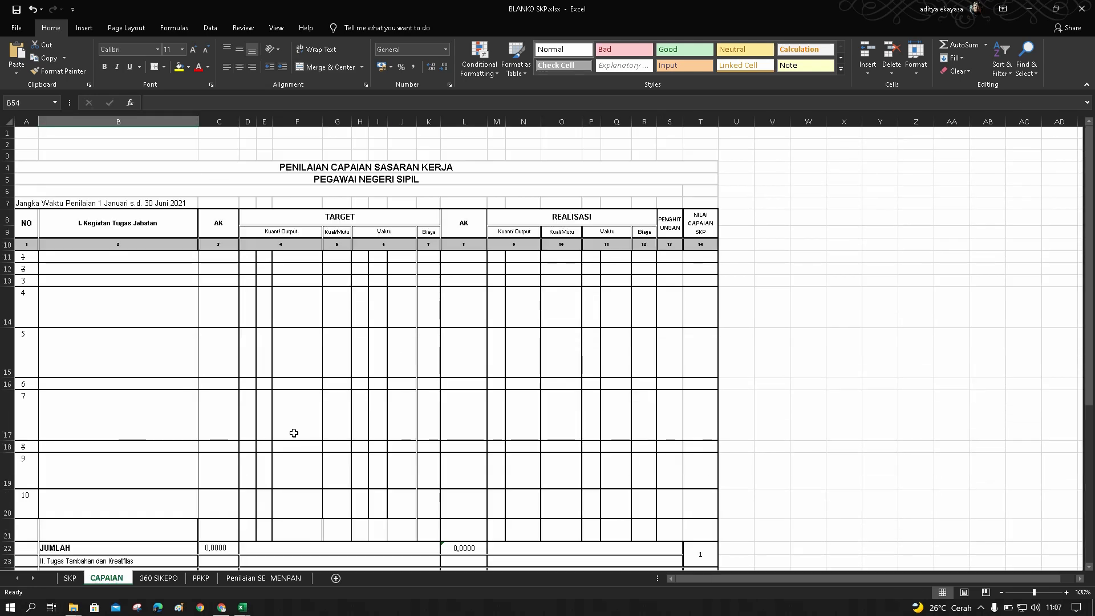
click(157, 577)
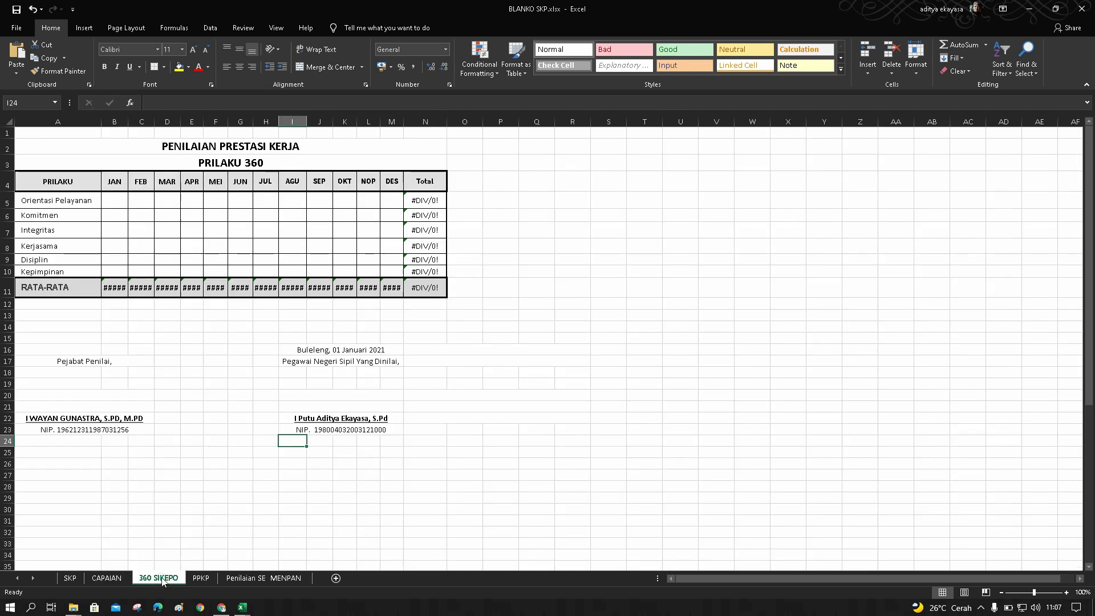
drag(272, 336, 395, 442)
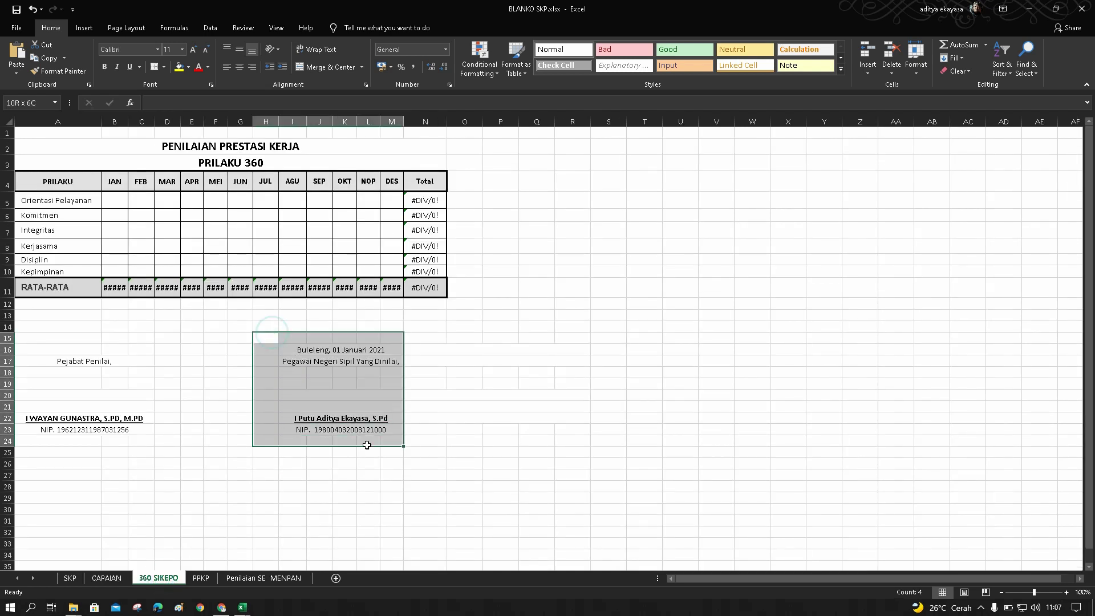
Verify the PPKP sheet's employee details in K13:M17 and the name and NIP in A24:D25
click(202, 578)
scroll(400, 450, up, 9)
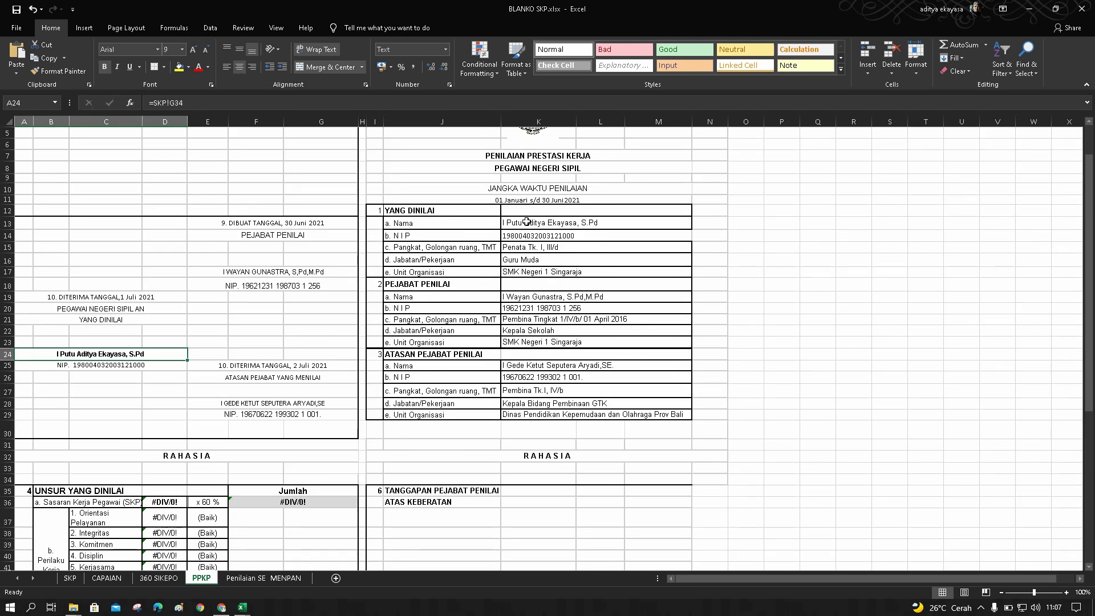
drag(526, 221, 534, 274)
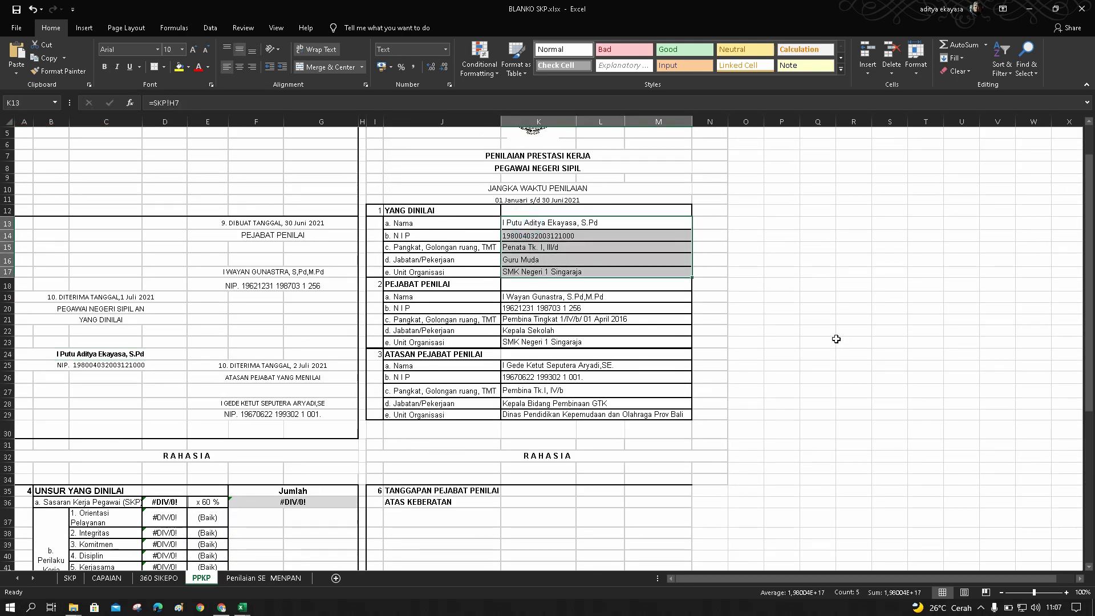
drag(67, 355, 72, 369)
scroll(336, 437, down, 8)
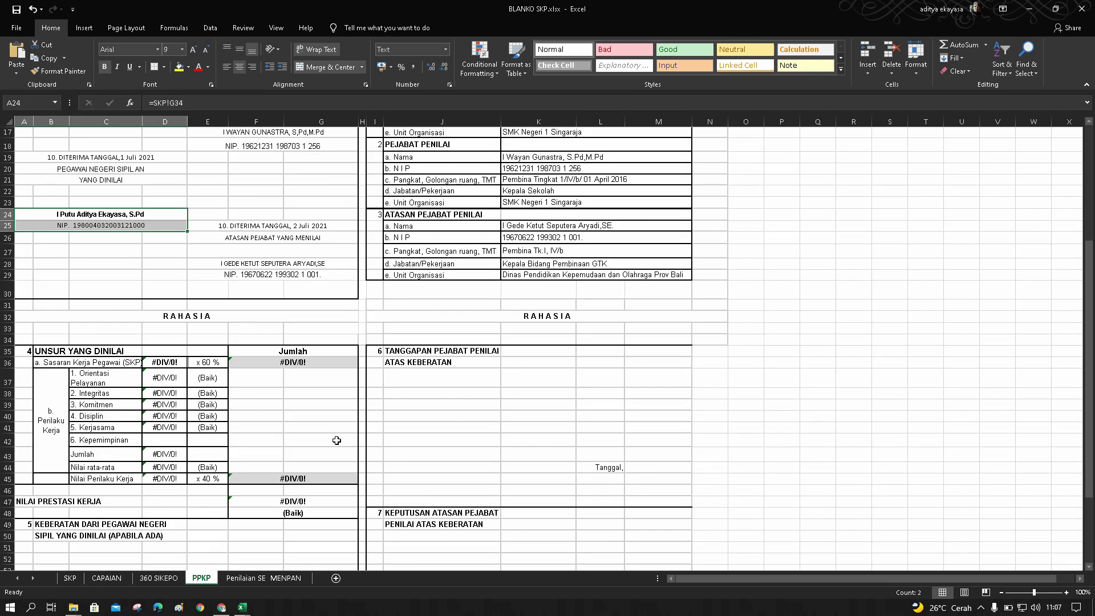
Verify Penilaian SE MENPAN's employee details F5:I9 and date and signature area D17:I24
click(280, 578)
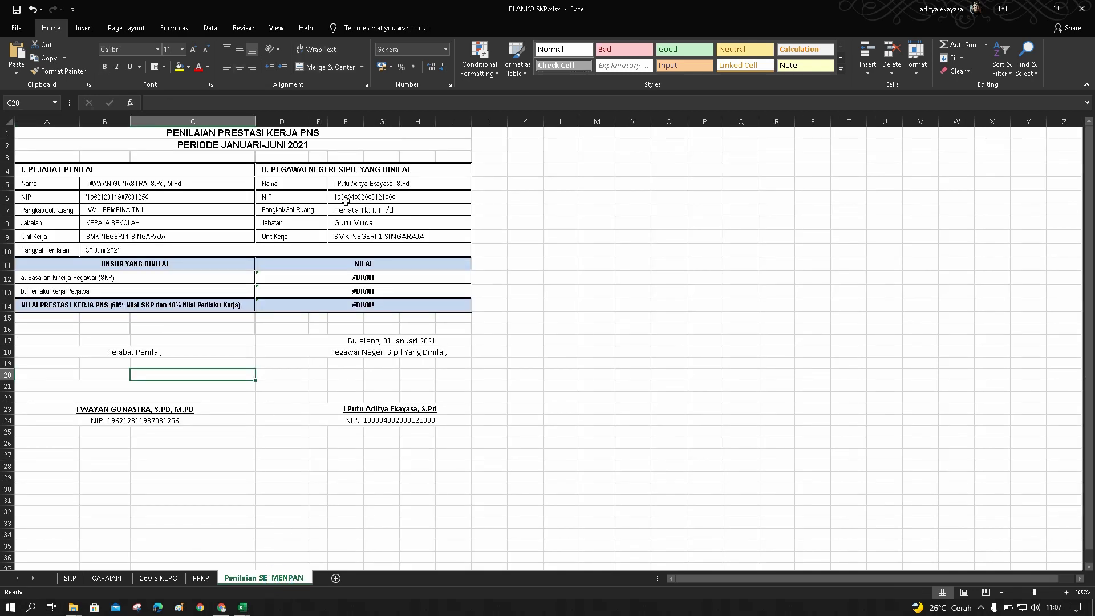
drag(351, 183, 357, 239)
drag(358, 340, 361, 420)
click(643, 385)
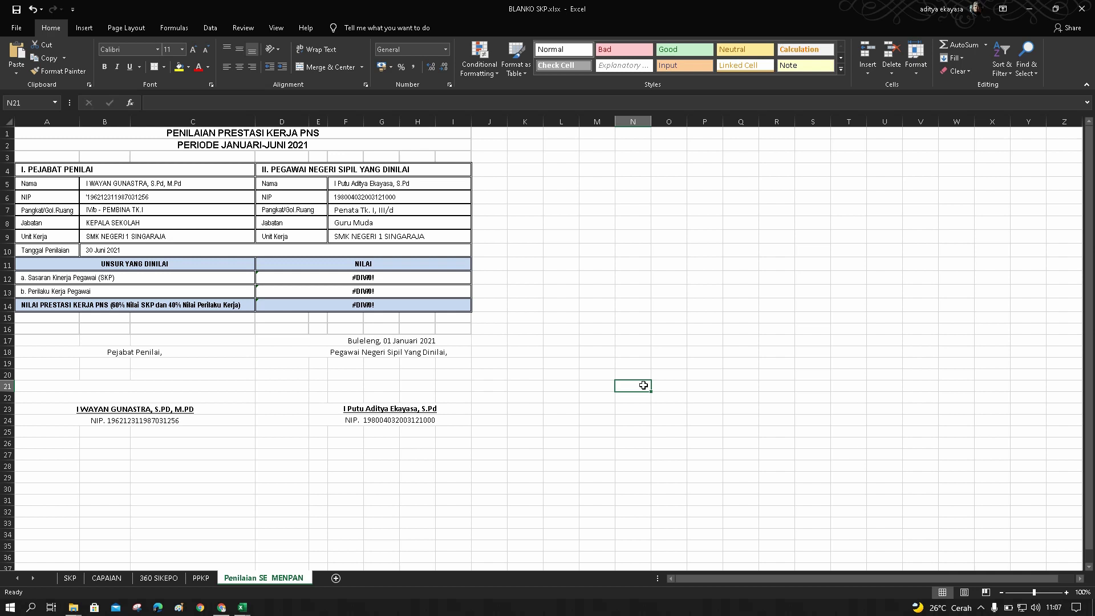
drag(549, 365, 682, 488)
drag(645, 268, 765, 448)
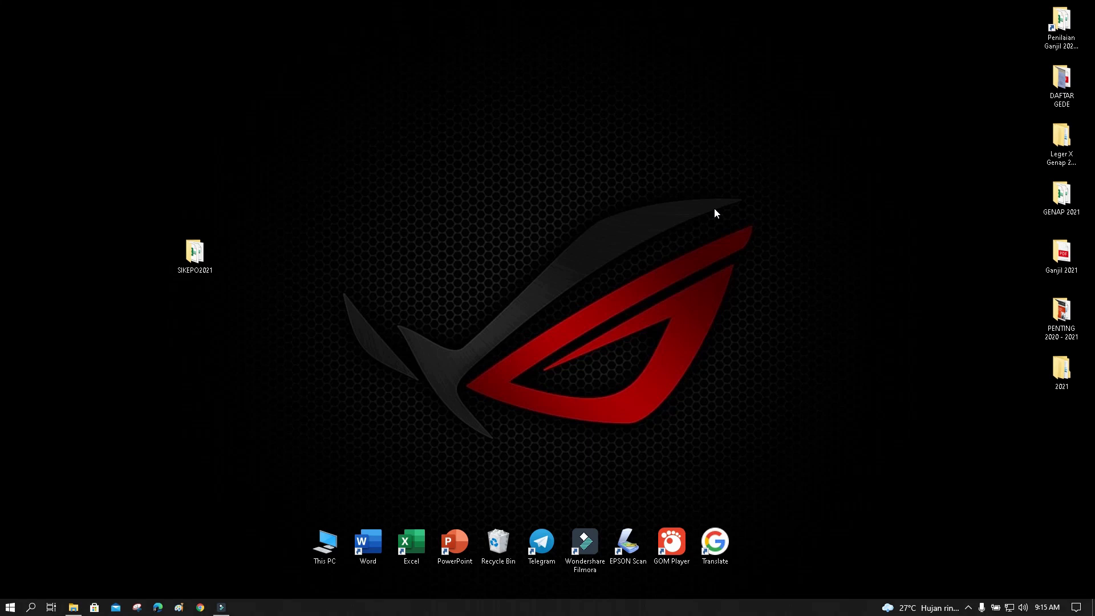
Open the SIKEPO2021 folder from the desktop and launch BLANKO SKP.xlsx from it
drag(200, 257, 369, 206)
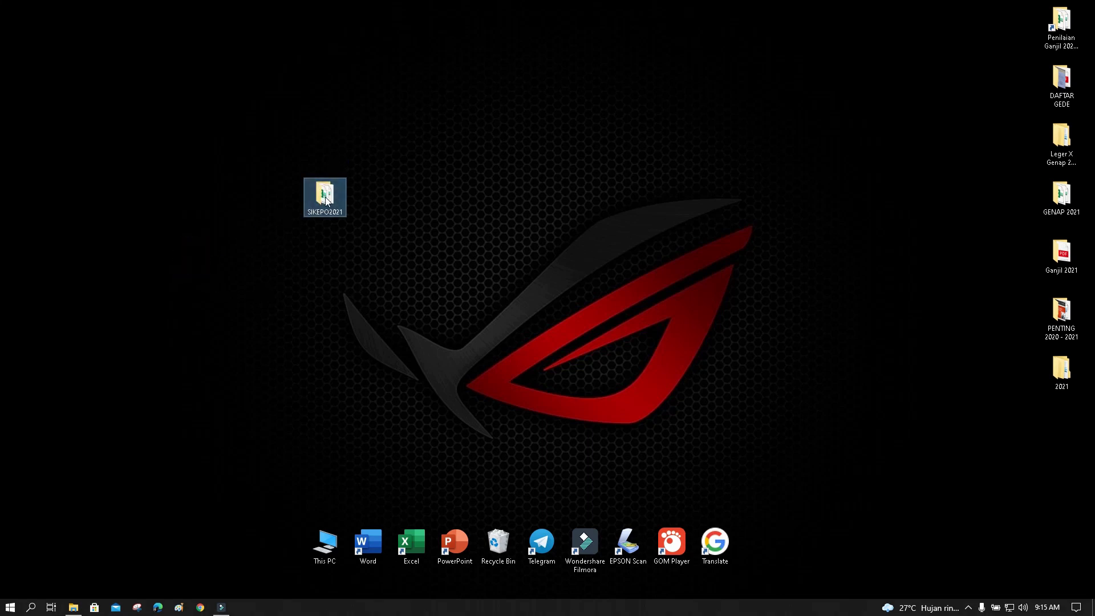
double_click(326, 200)
drag(399, 171, 453, 127)
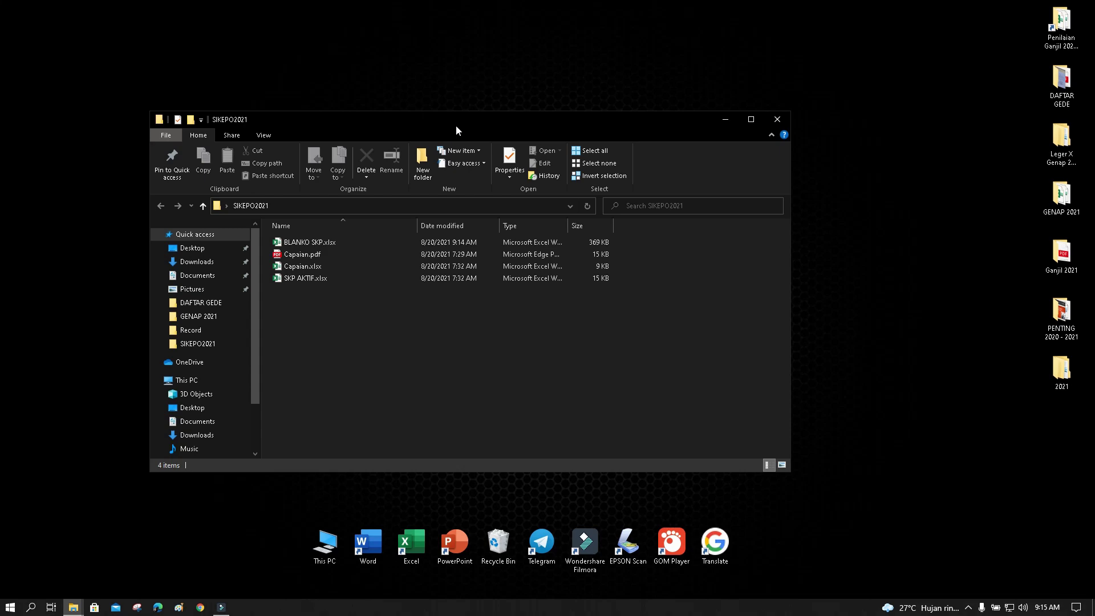
click(336, 244)
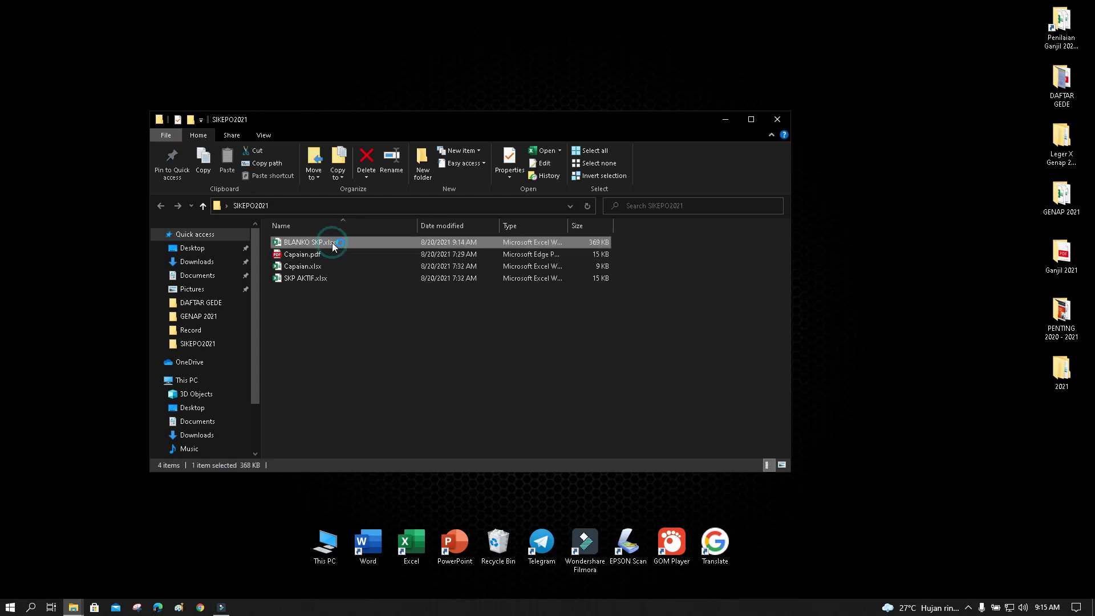
double_click(332, 242)
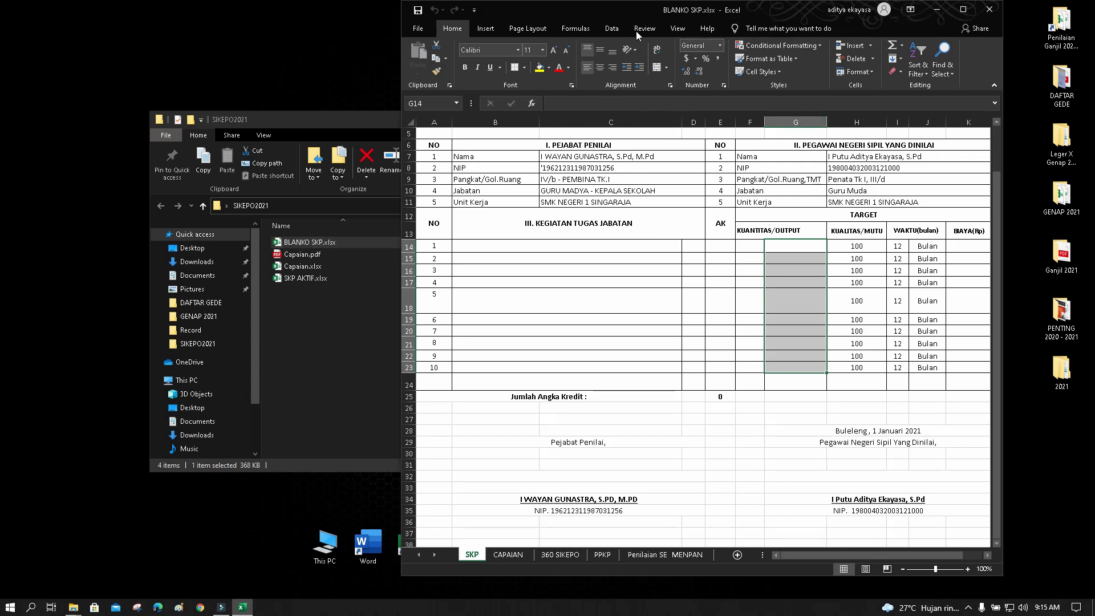
drag(633, 21, 222, 23)
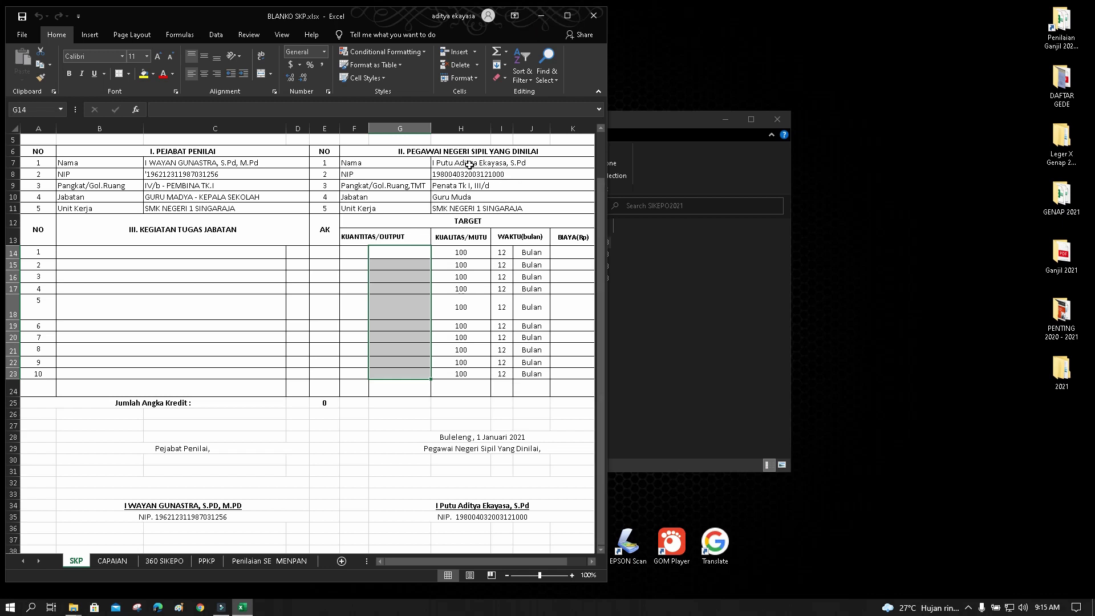
drag(469, 164, 471, 196)
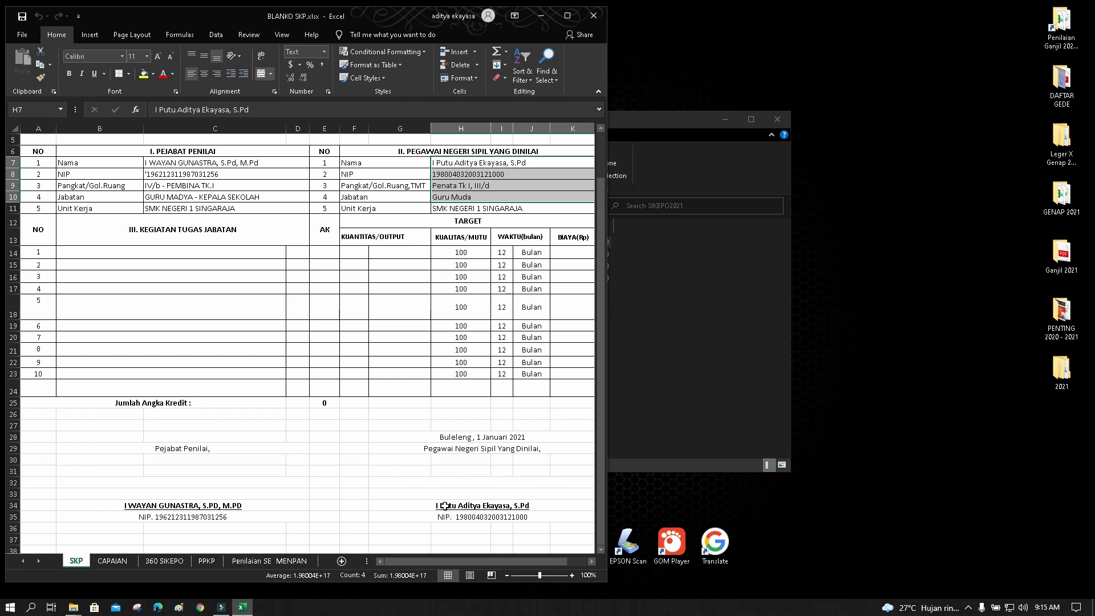
drag(445, 505, 443, 517)
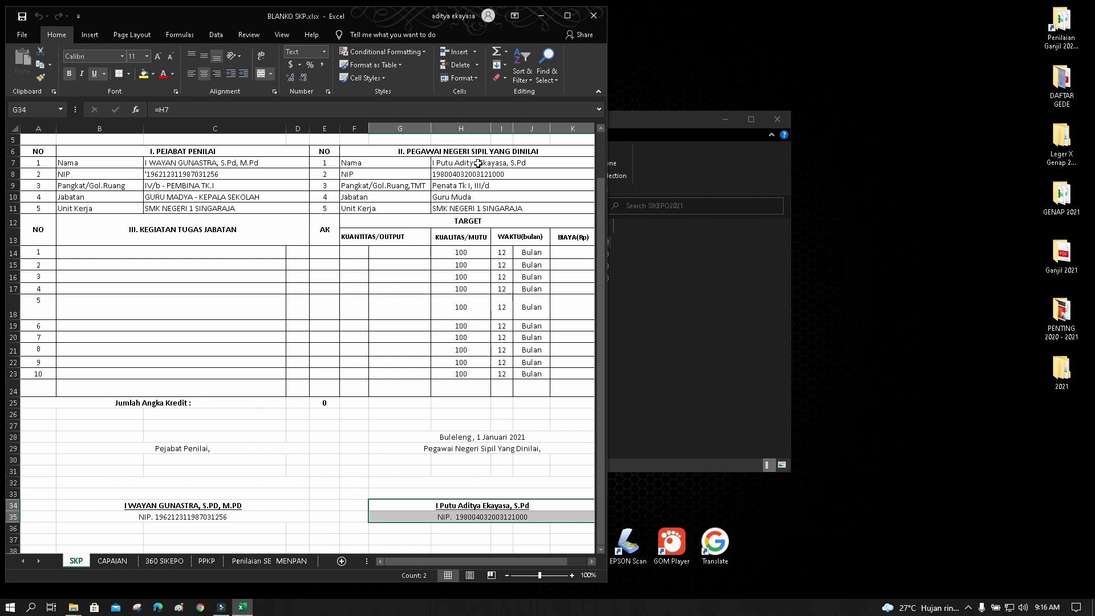
drag(478, 163, 478, 196)
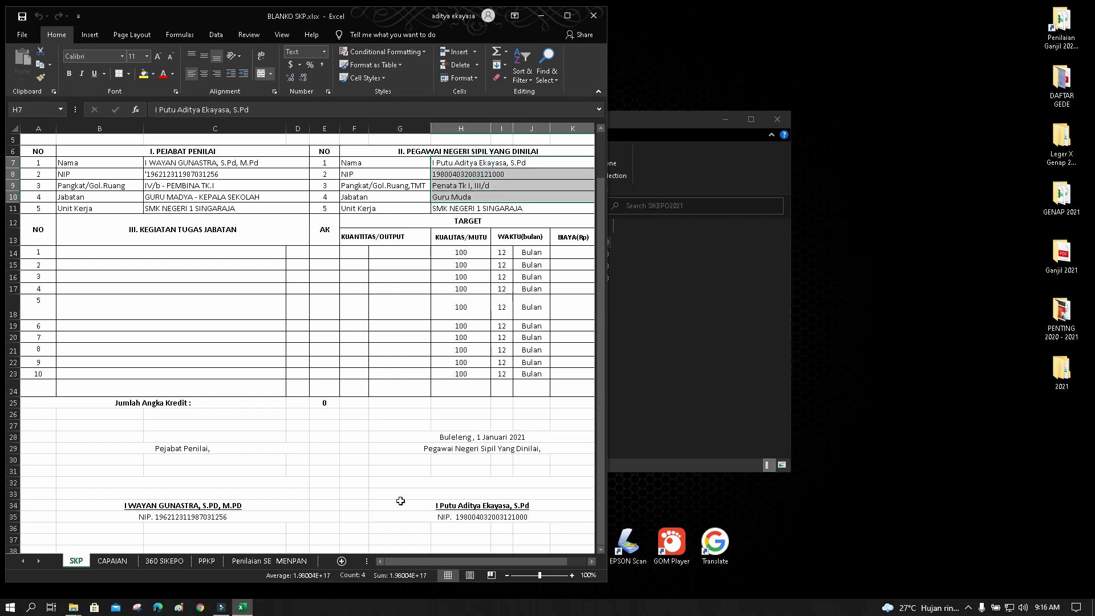
click(167, 563)
click(333, 342)
drag(340, 313, 342, 299)
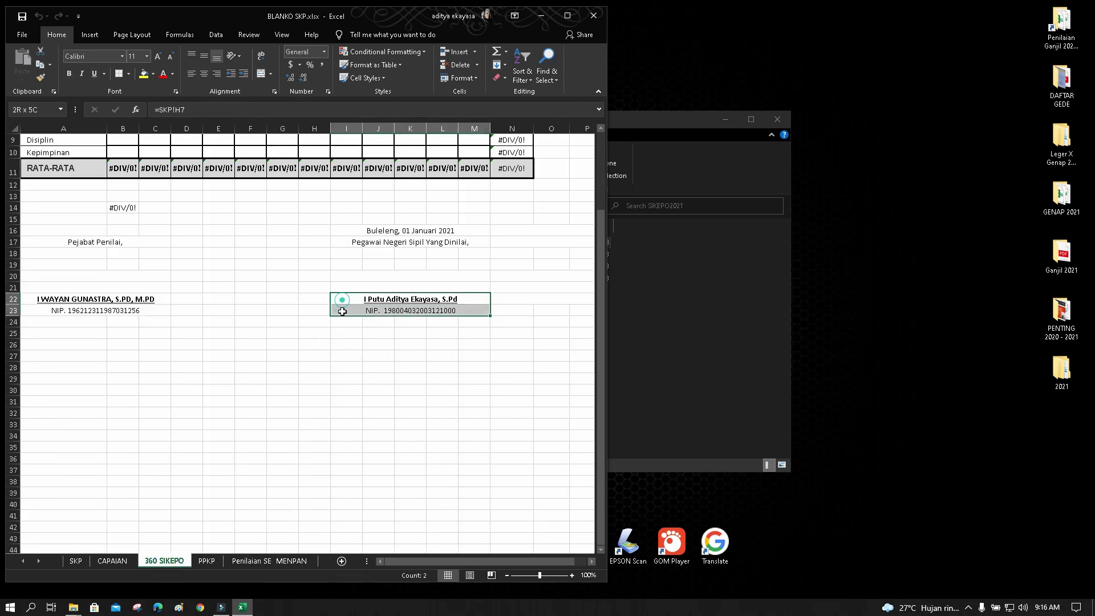
click(207, 562)
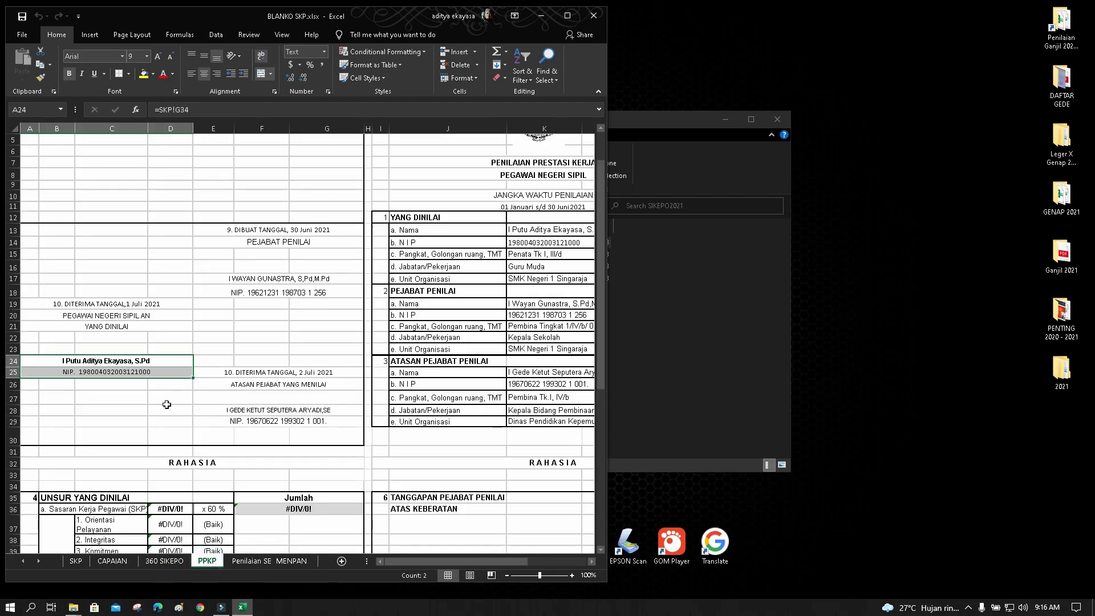
click(147, 372)
drag(510, 228, 518, 275)
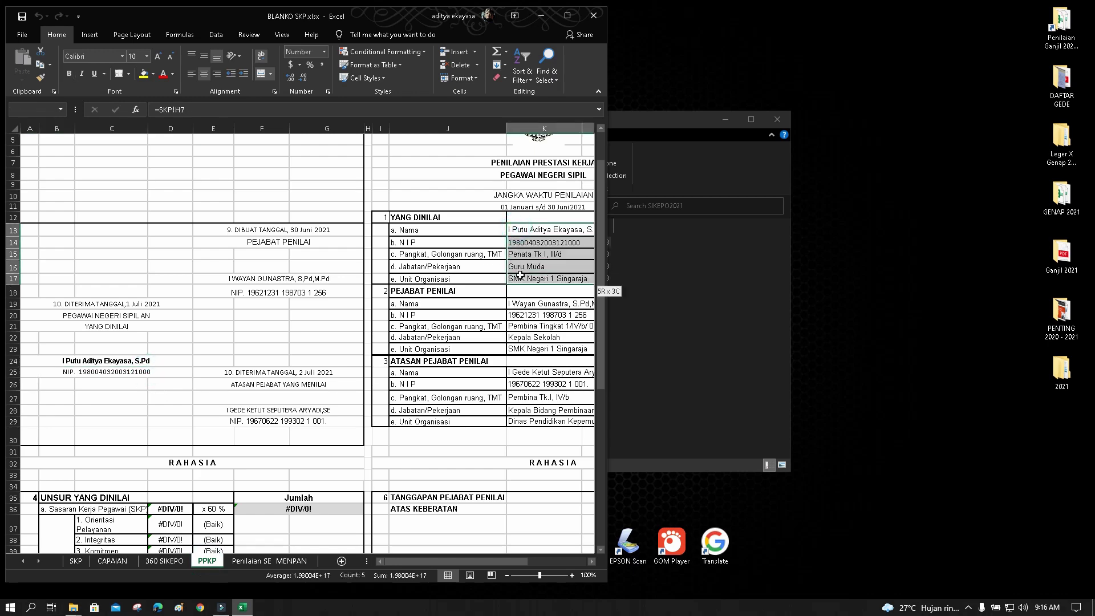
click(246, 561)
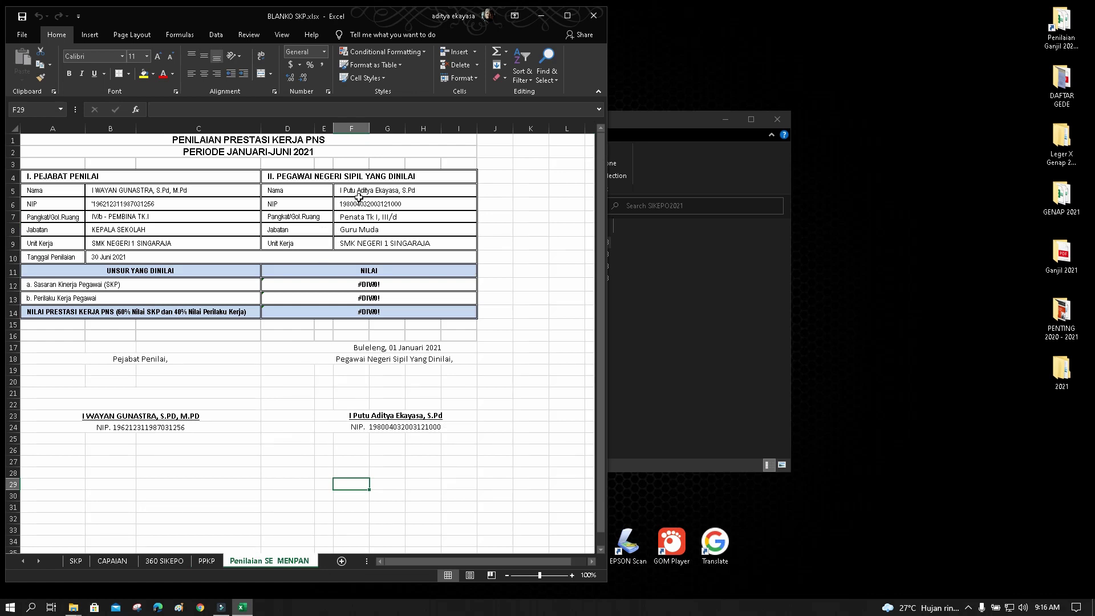
drag(361, 193, 363, 217)
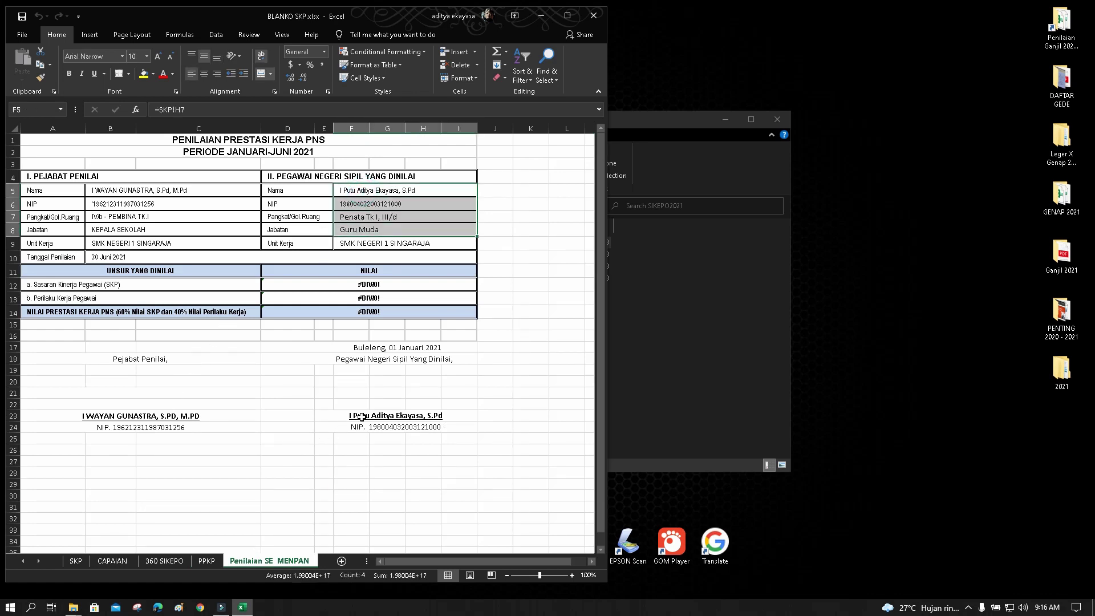
drag(361, 415, 362, 426)
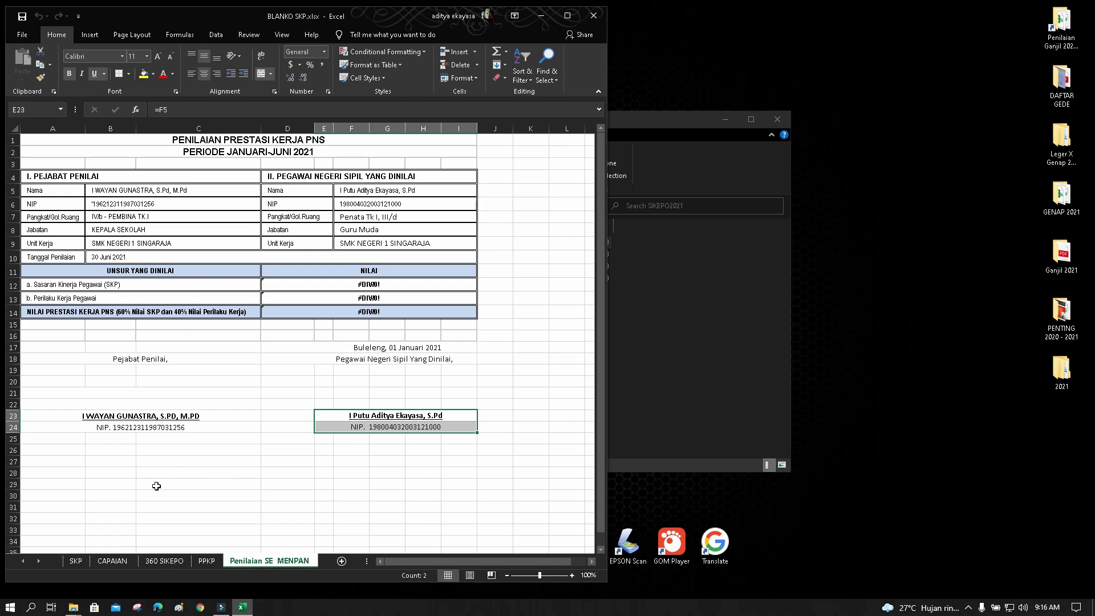
click(76, 561)
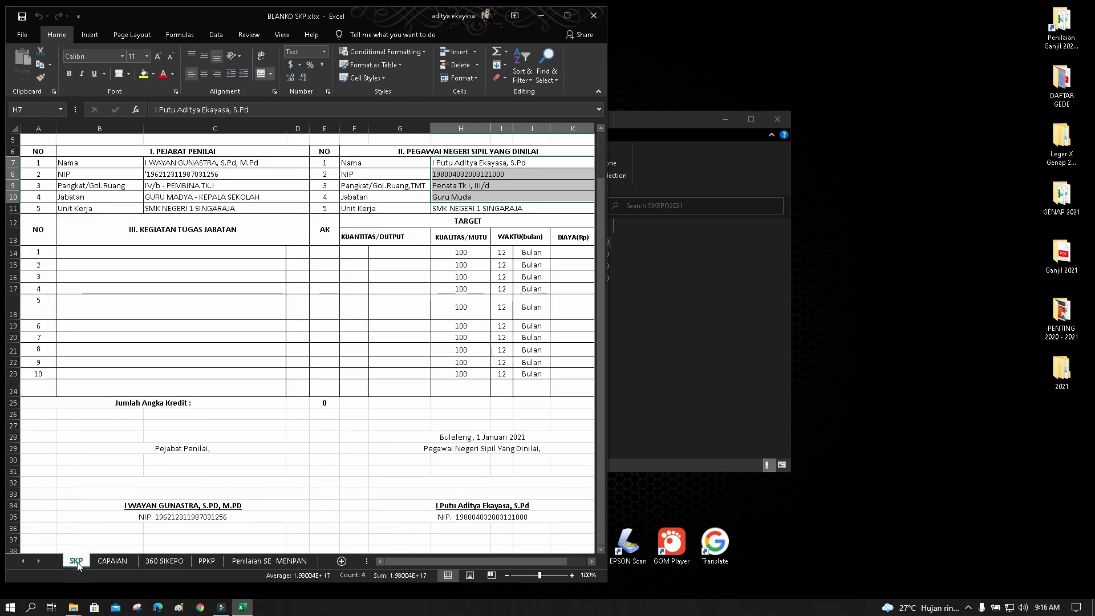
Bring the SIKEPO2021 folder window forward and open SKP AKTIF.xlsx from it
click(690, 373)
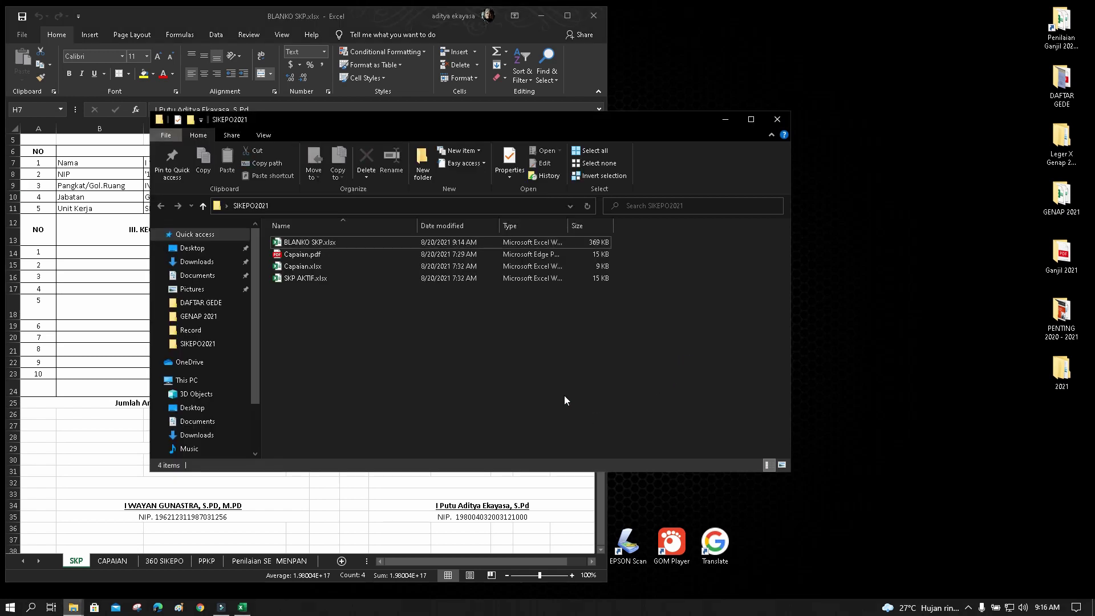
double_click(310, 280)
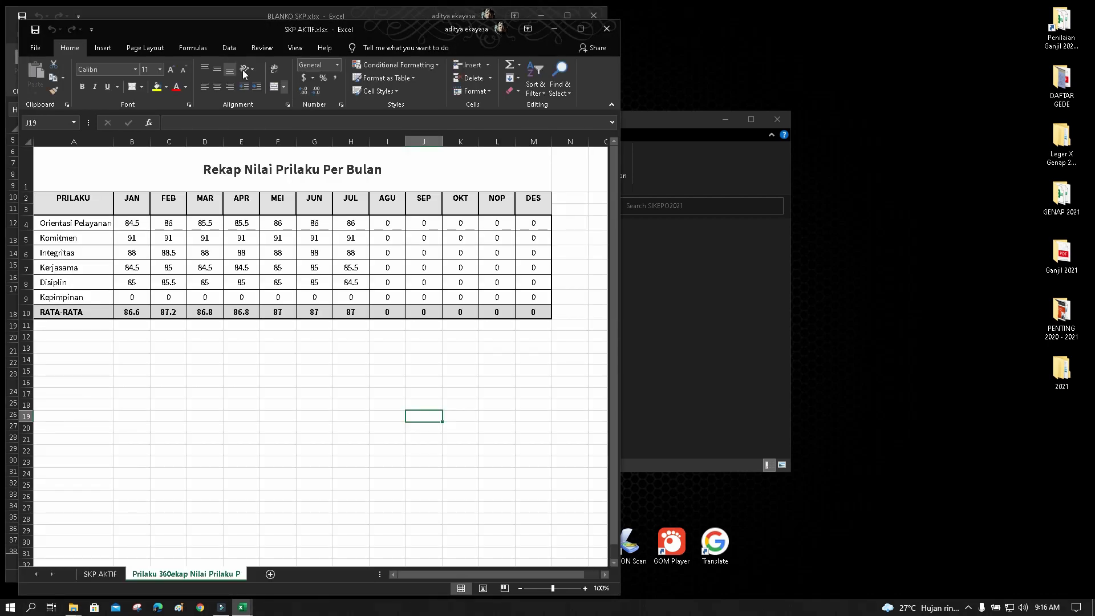
Snap SKP AKTIF to the right of BLANKO SKP, show its SKP AKTIF sheet, and select the job activities
drag(230, 27, 682, 31)
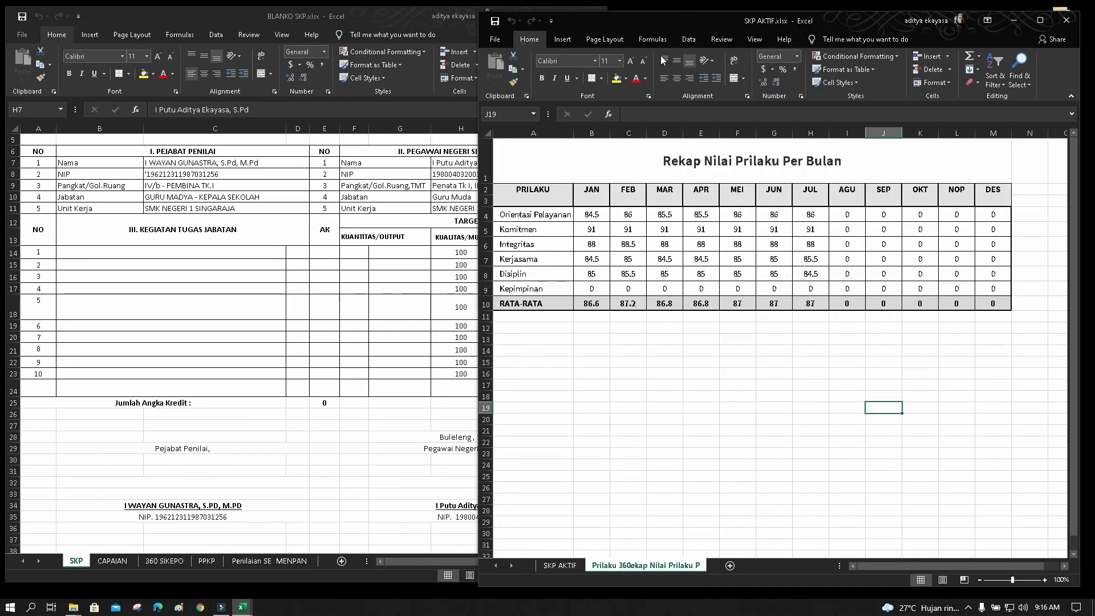
drag(669, 24, 673, 29)
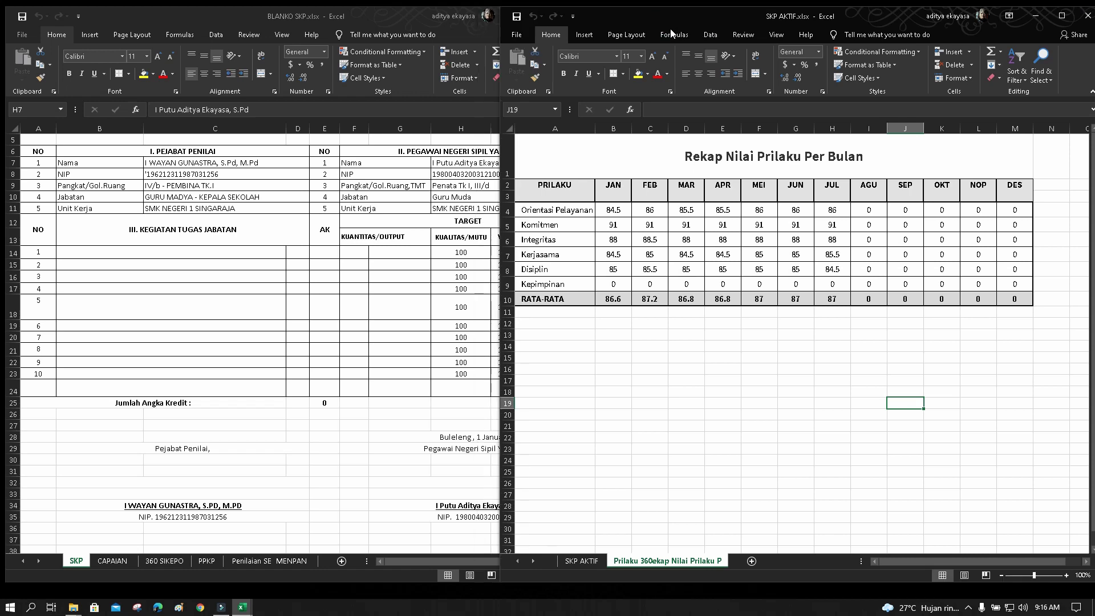
click(582, 561)
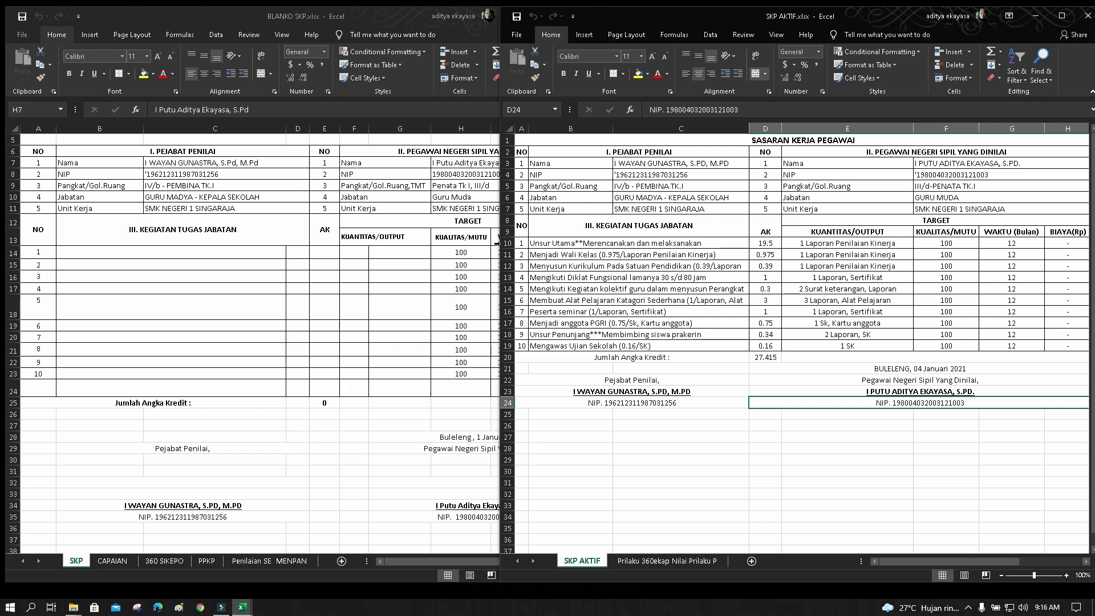
drag(500, 97, 569, 100)
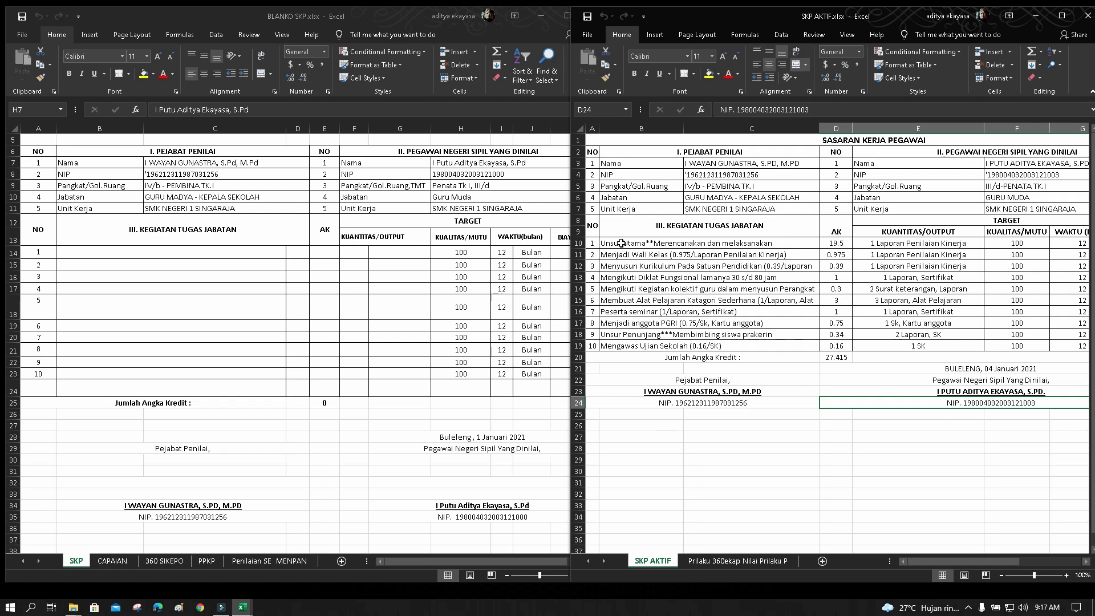
drag(619, 245, 633, 345)
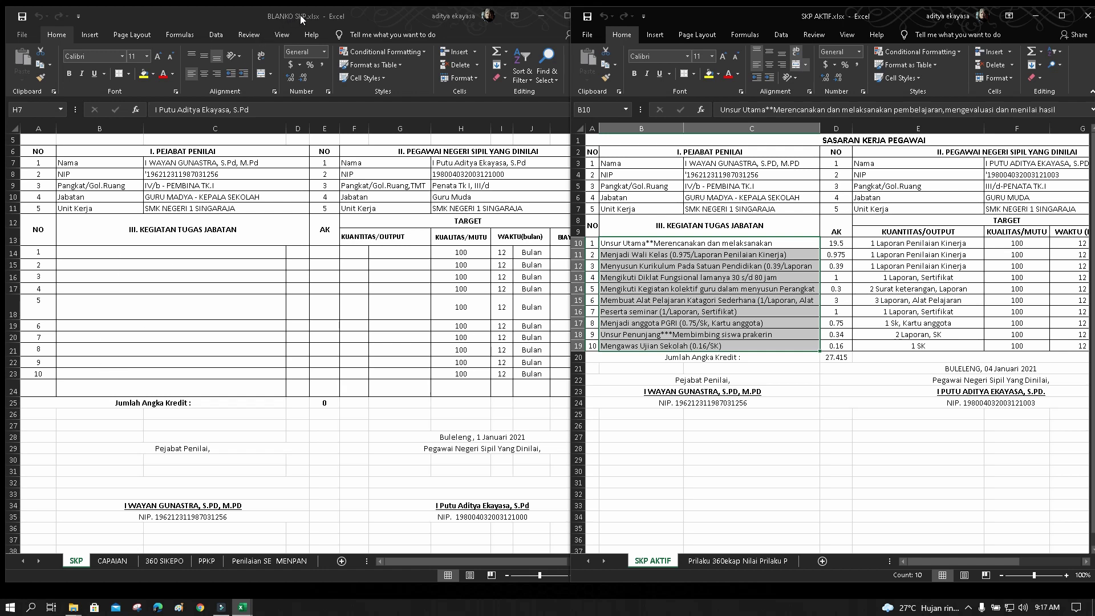
Copy the ten job activities B10:C19 from SKP AKTIF into BLANKO SKP starting at B14
drag(633, 244, 634, 341)
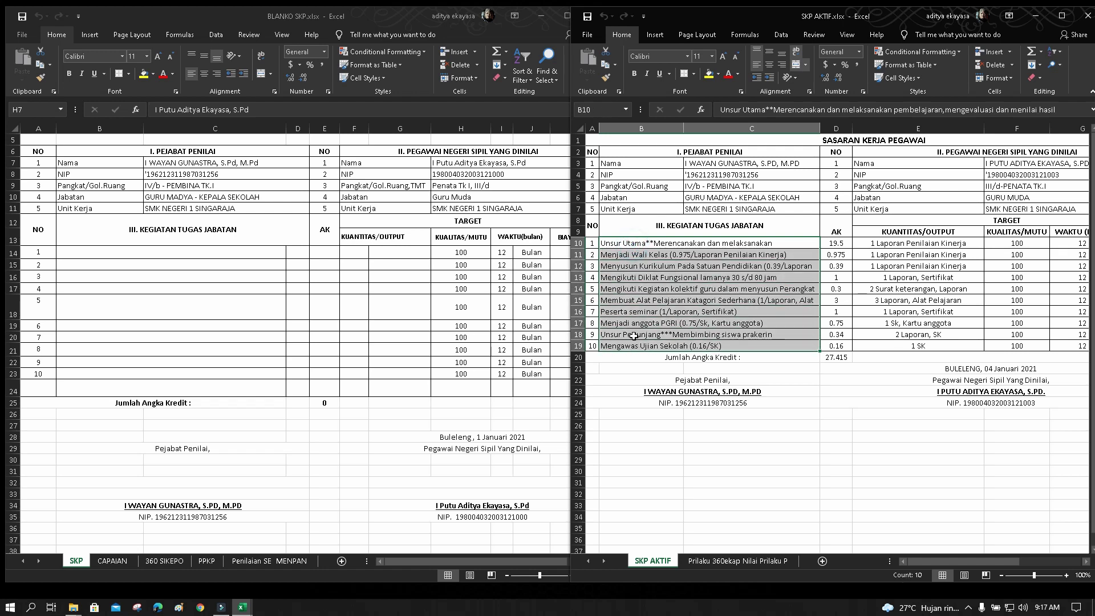
click(606, 67)
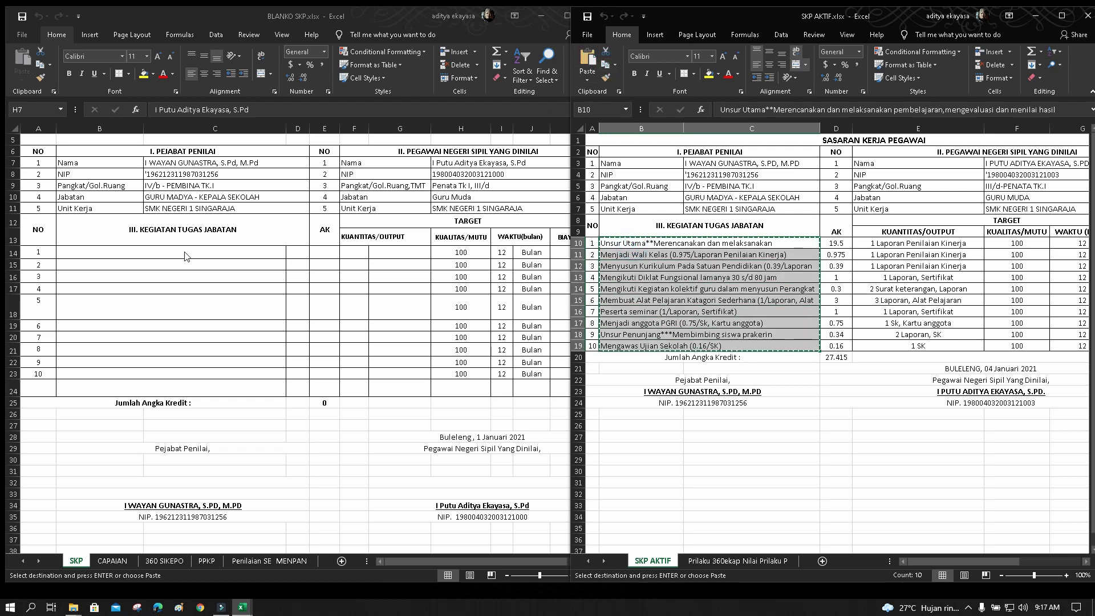
click(91, 252)
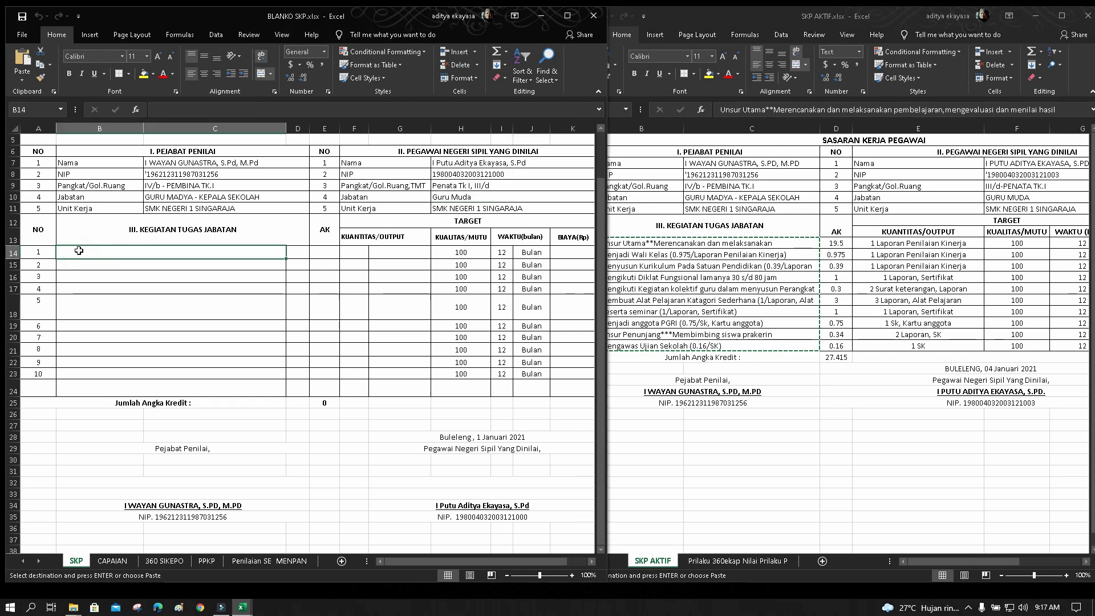
click(24, 57)
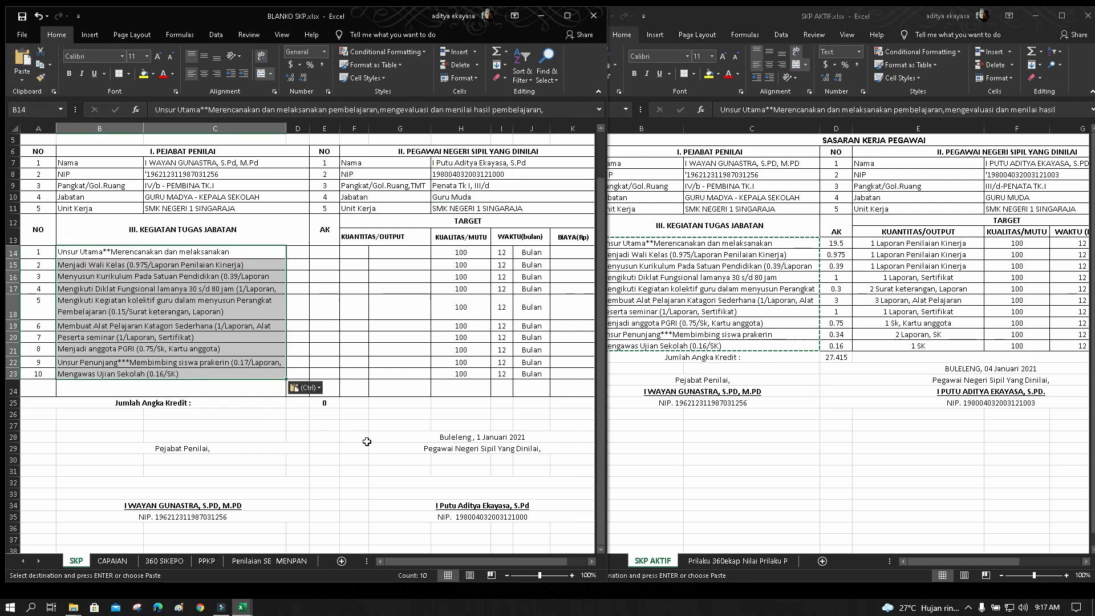
click(363, 438)
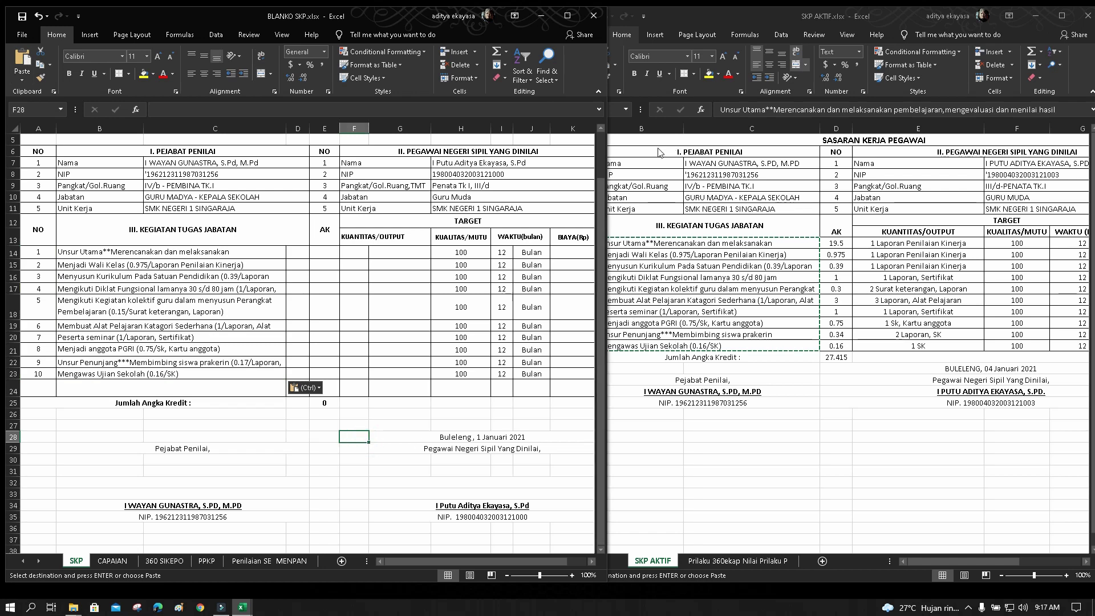
click(658, 152)
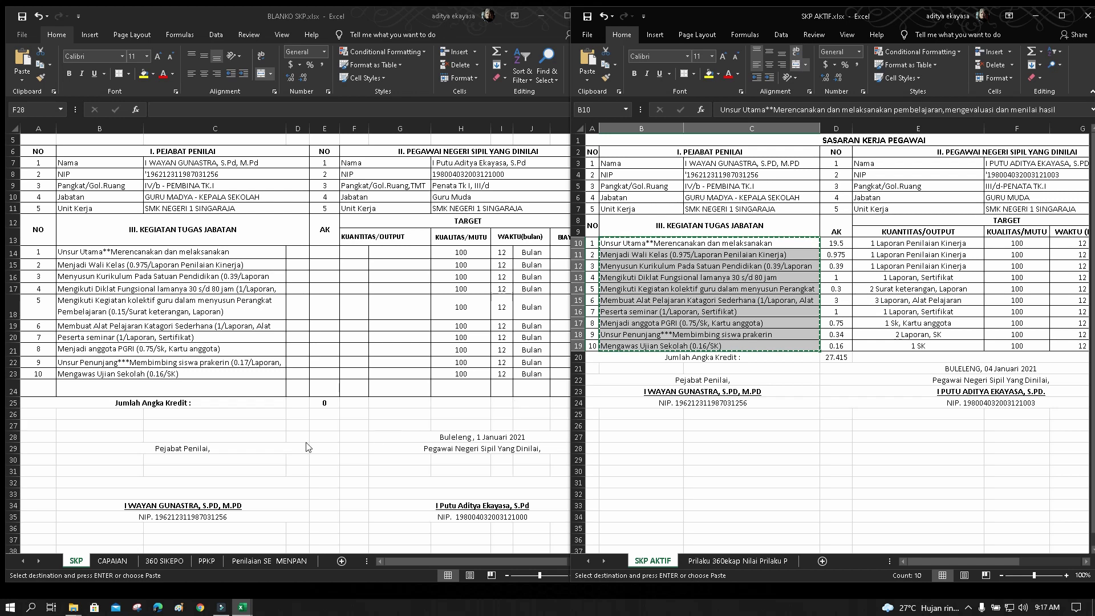
click(66, 392)
Try pasting into the empty row below the task list, then back out without inserting rows
click(67, 392)
key(ctrl+v)
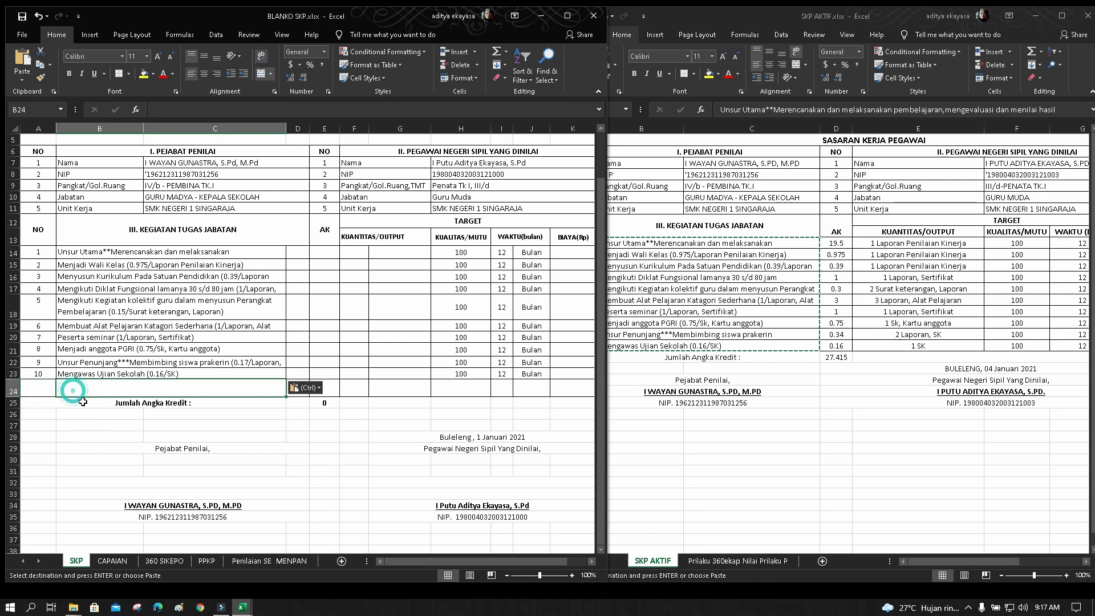
click(471, 50)
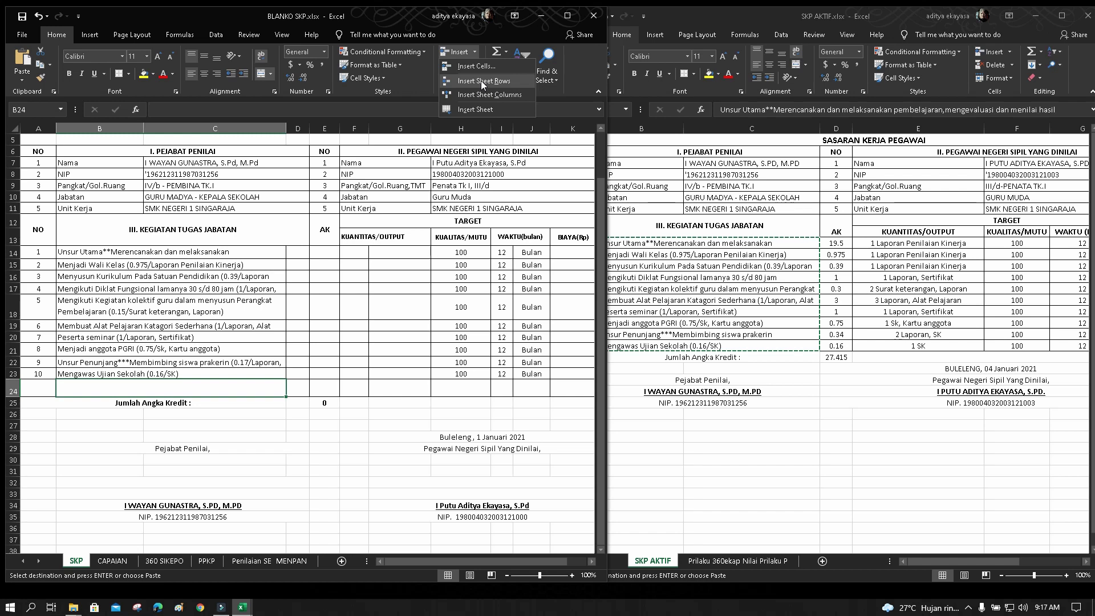
click(328, 472)
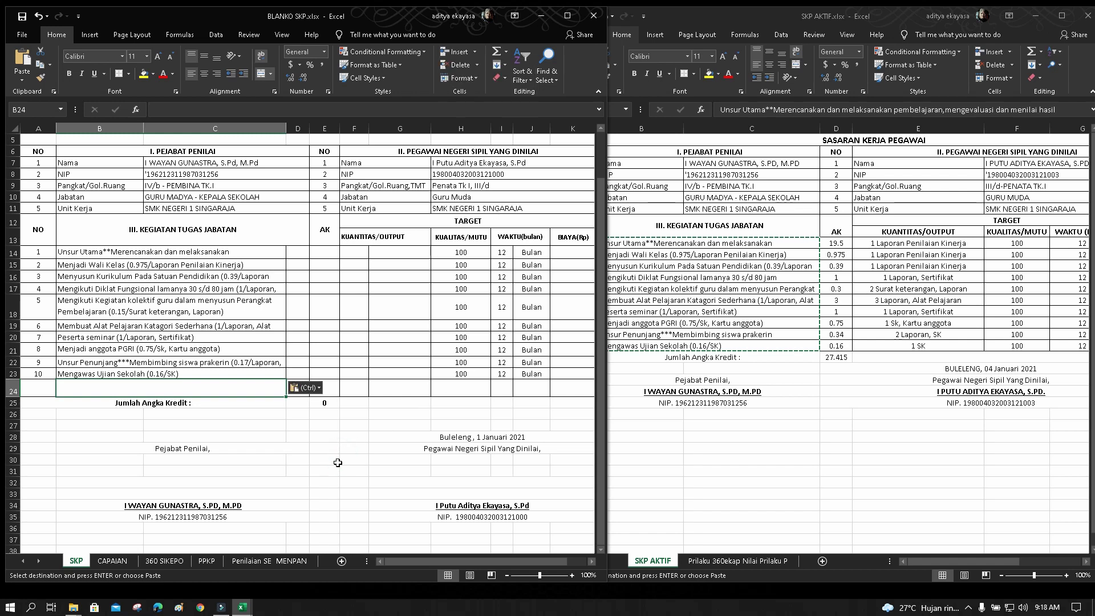
click(328, 472)
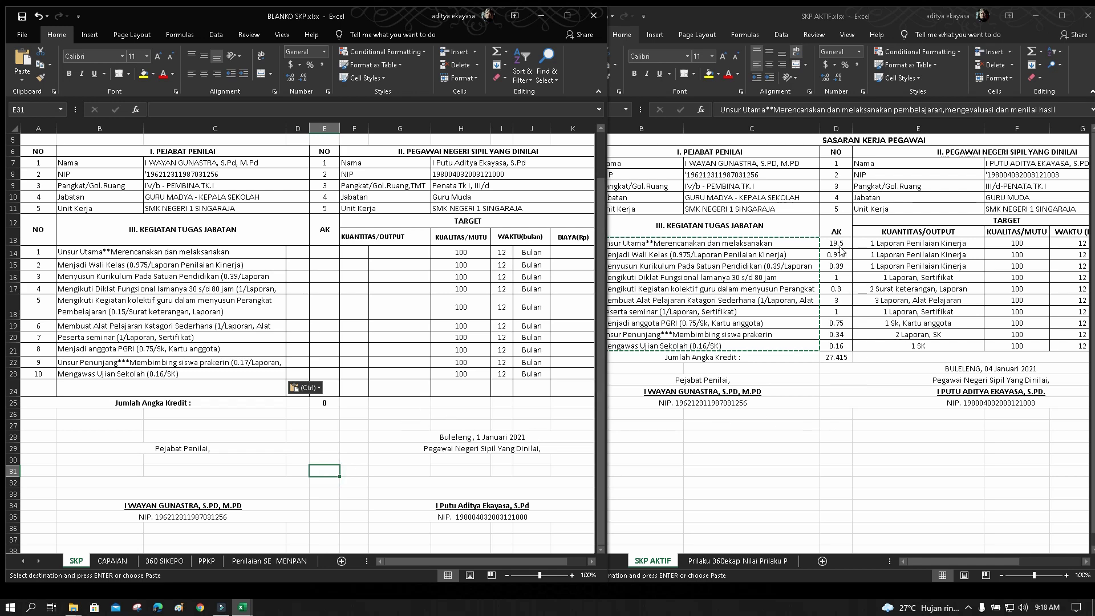
Copy the ten AK credit values from SKP AKTIF into E14:E23 of BLANKO SKP
drag(838, 246, 840, 344)
key(ctrl+v)
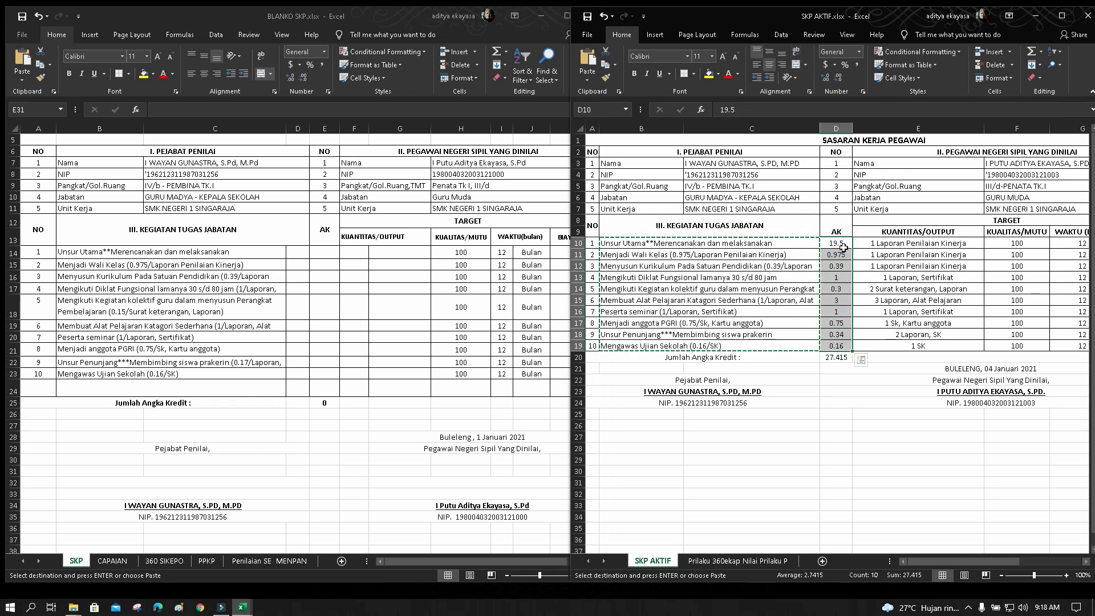
drag(840, 243, 837, 345)
click(607, 66)
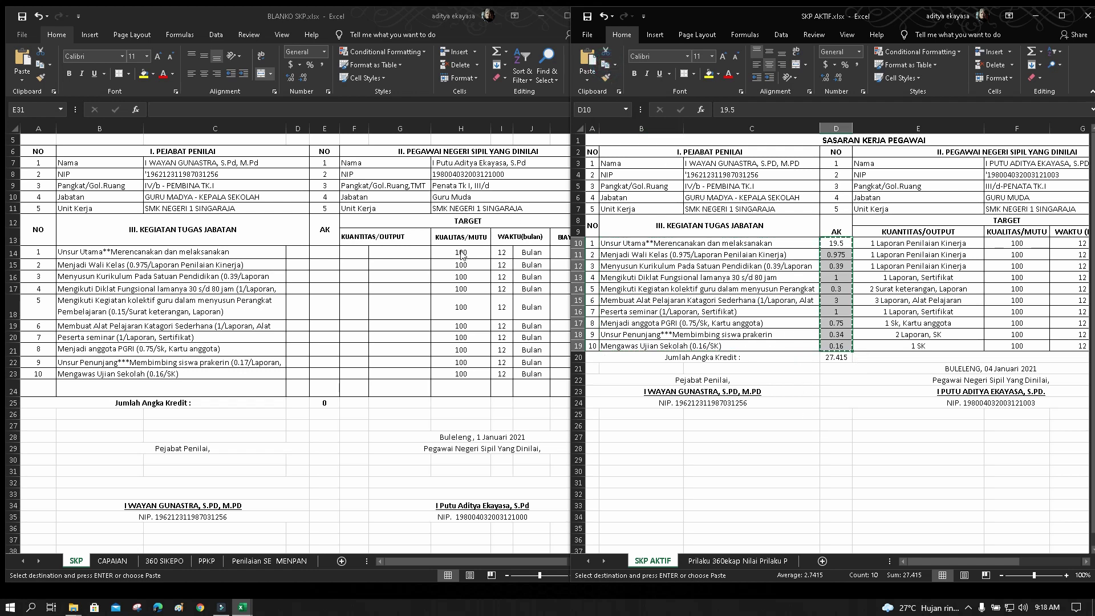
click(324, 253)
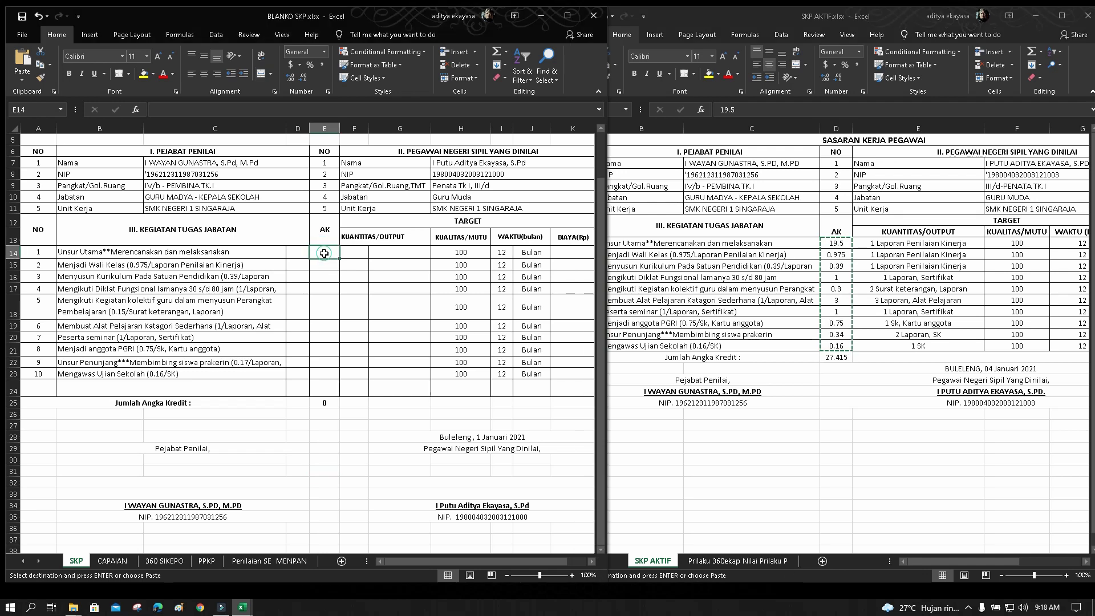
click(21, 57)
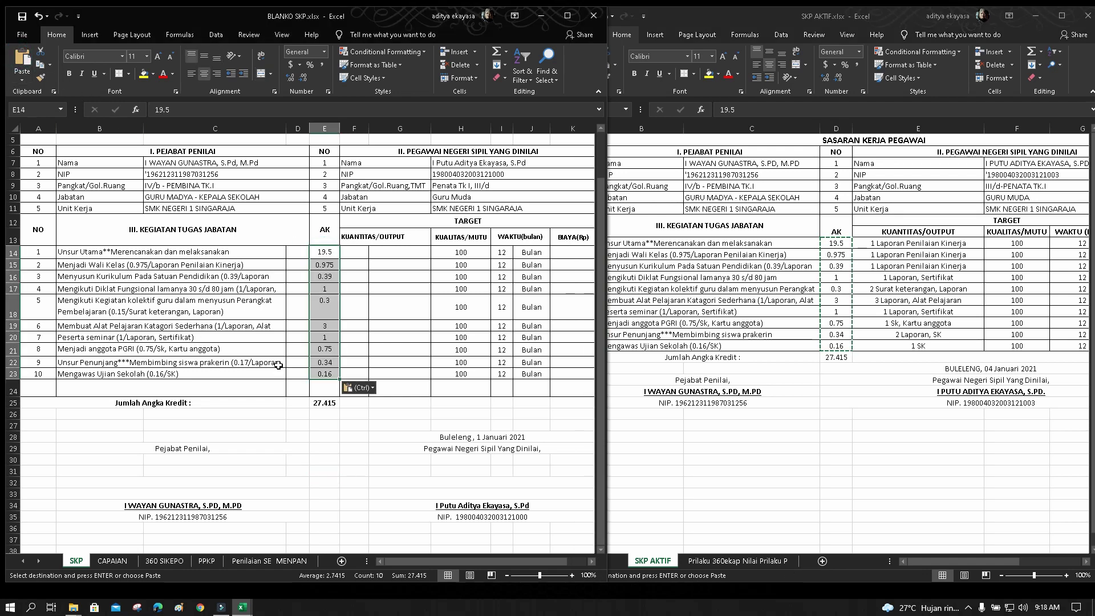
Enter =SUM(E14:E23) in E25, matching SKP AKTIF's credit total of 27.415
click(324, 402)
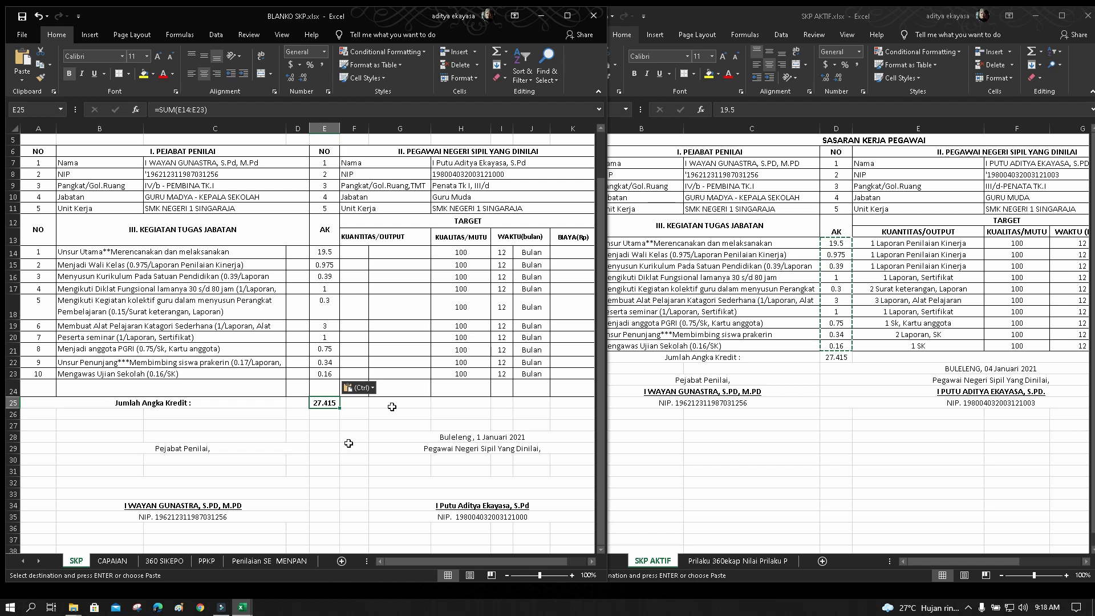
click(847, 360)
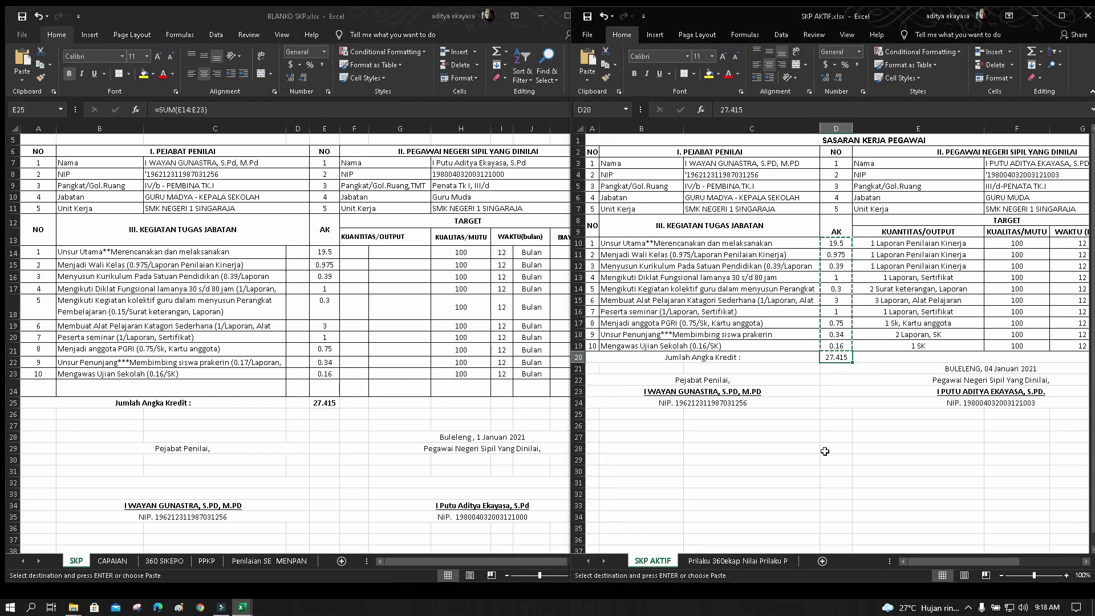
click(323, 405)
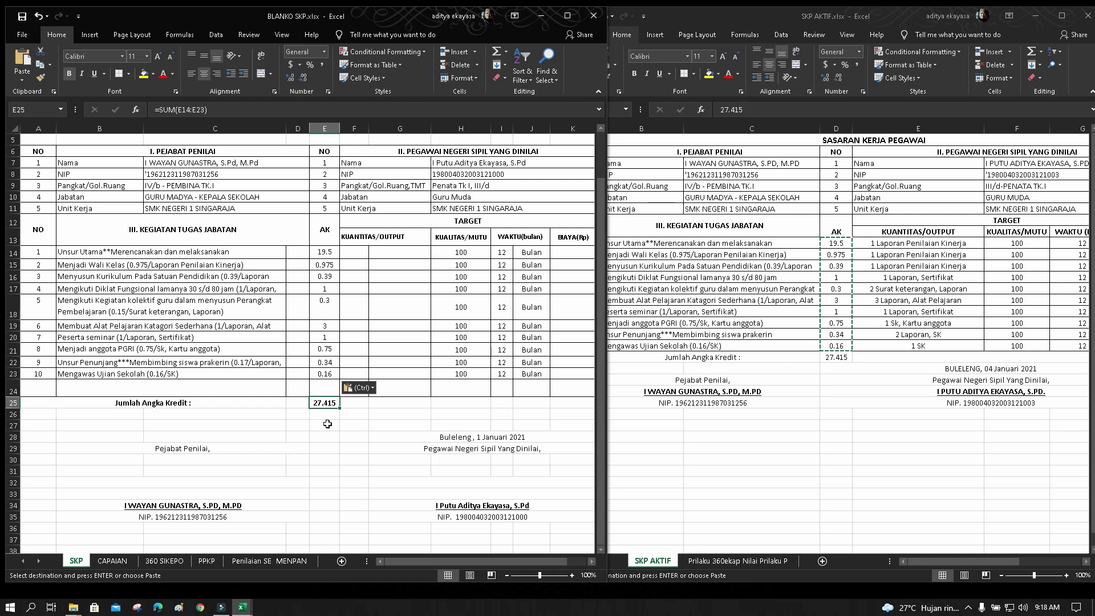
text(=sum()
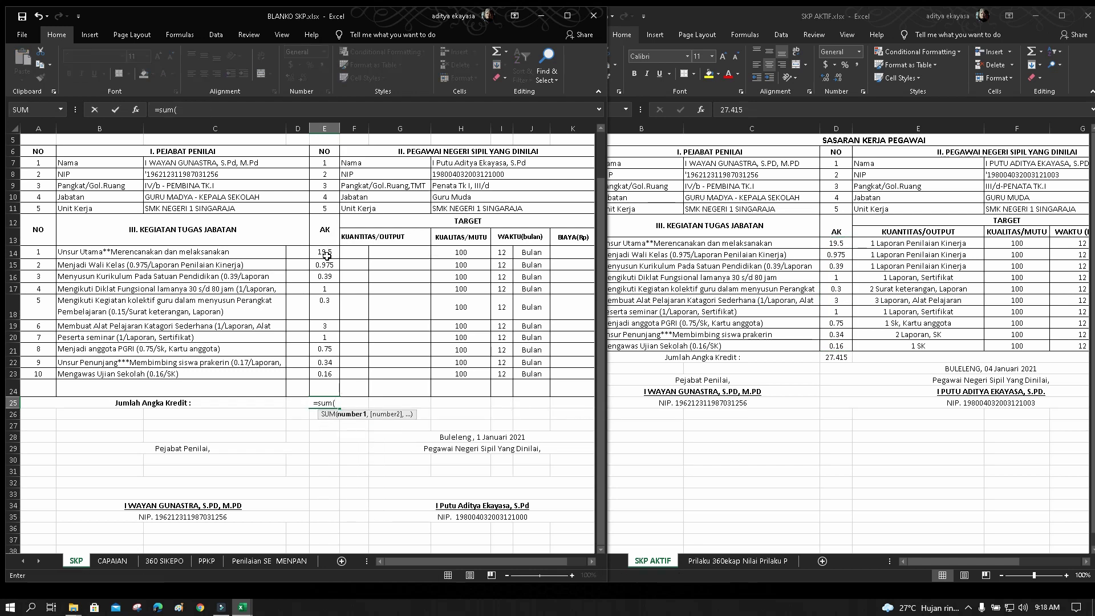
drag(330, 253, 333, 372)
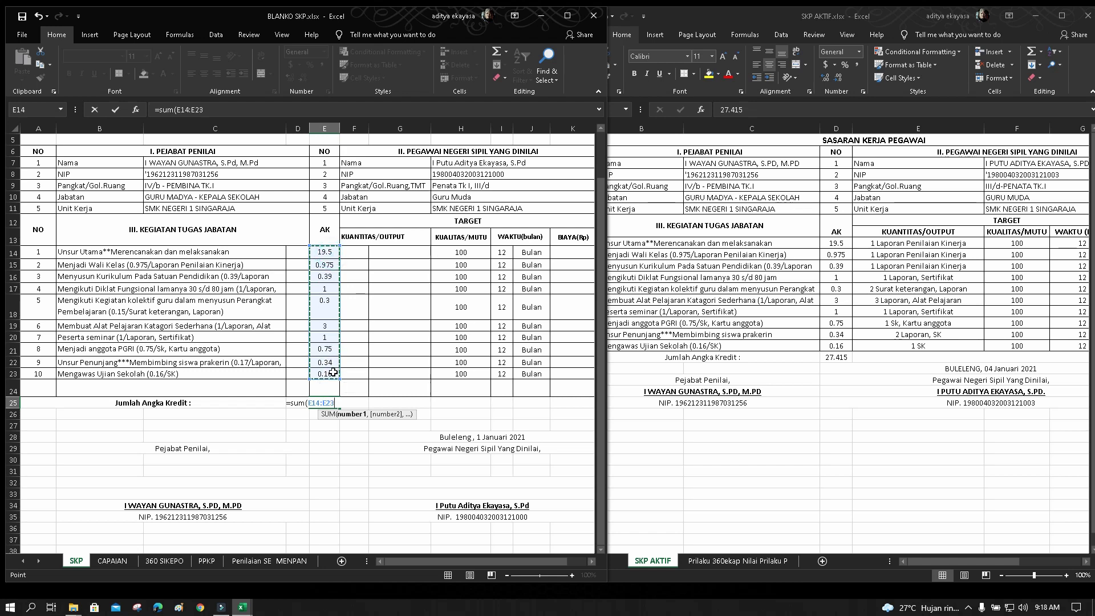
key(Return)
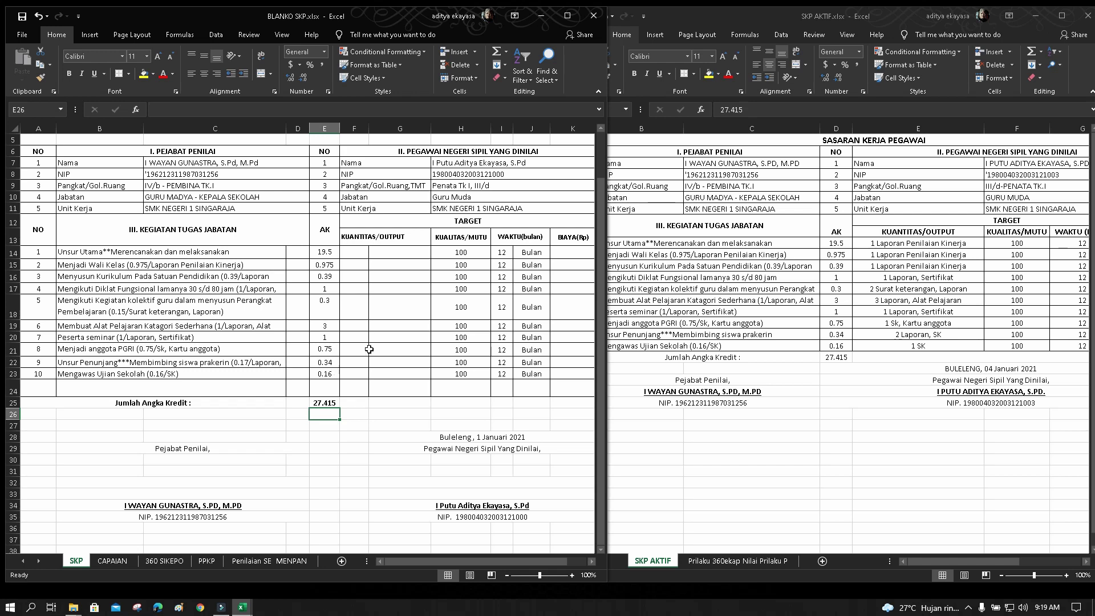
Copy the ten output targets from SKP AKTIF into G14:G23 of BLANKO SKP and left-align them
click(900, 244)
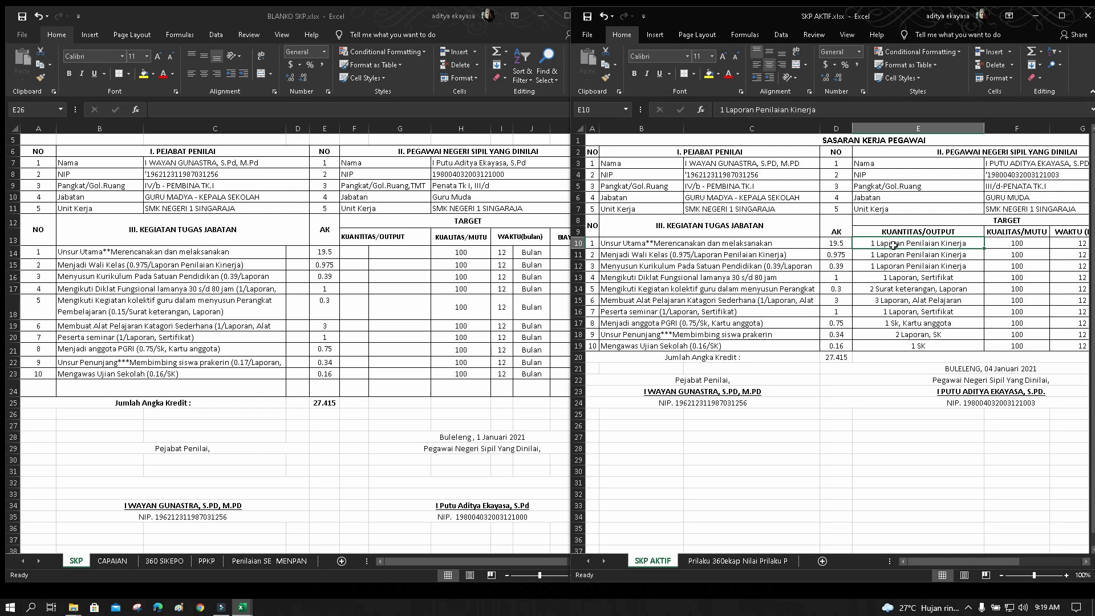
click(359, 253)
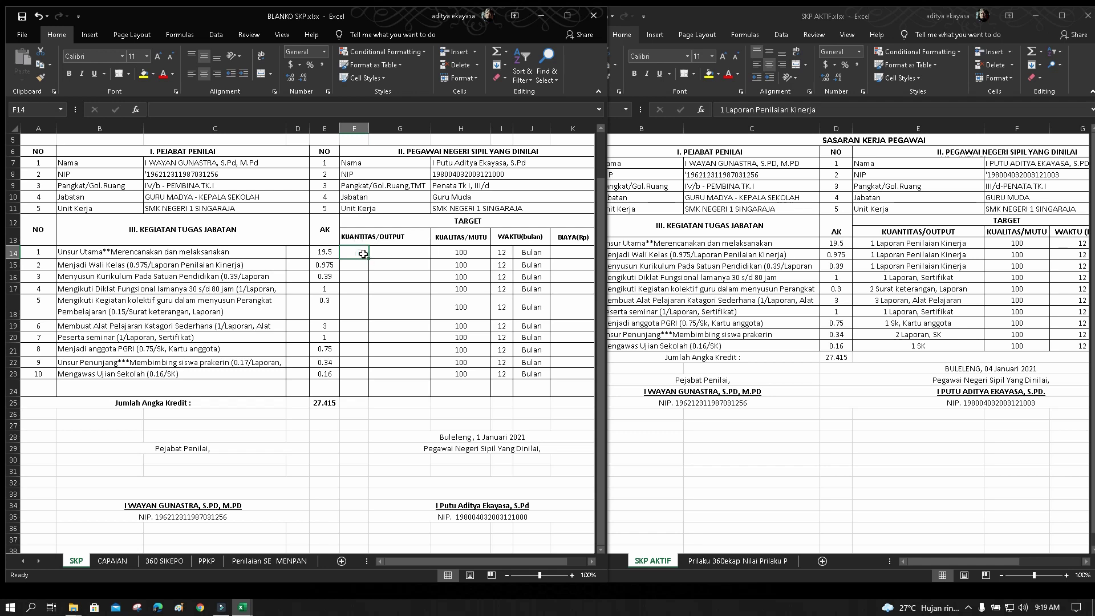
drag(363, 253, 399, 361)
click(399, 326)
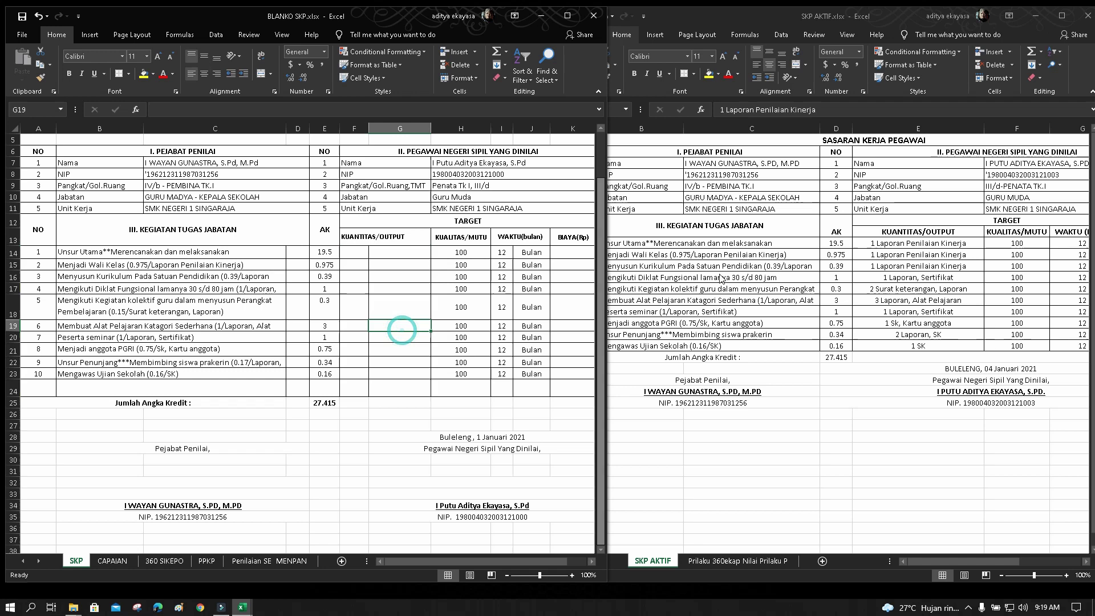
click(872, 244)
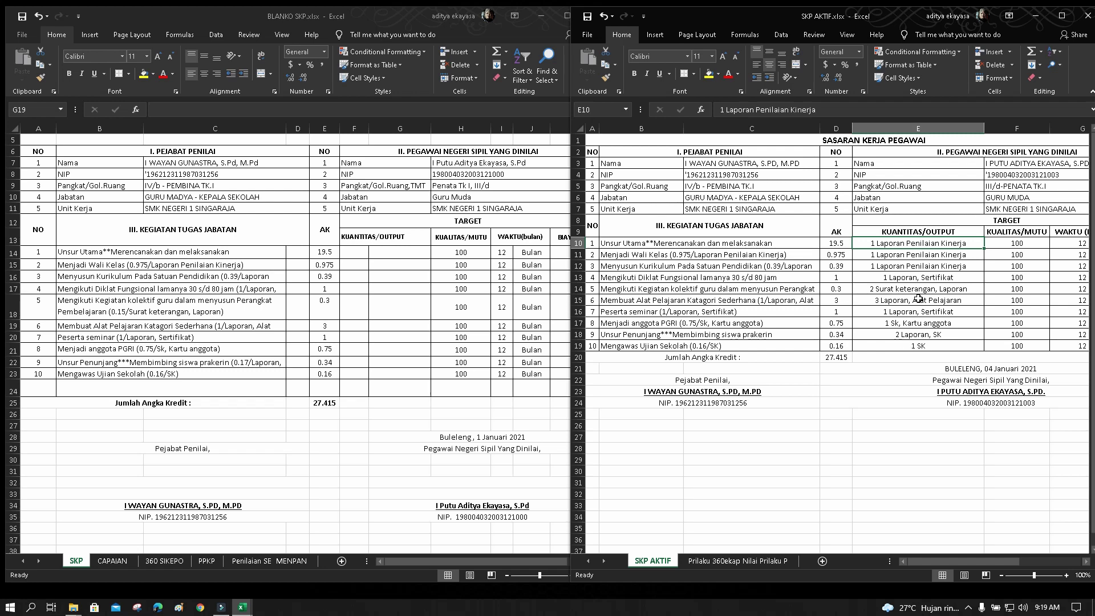
drag(881, 243, 886, 346)
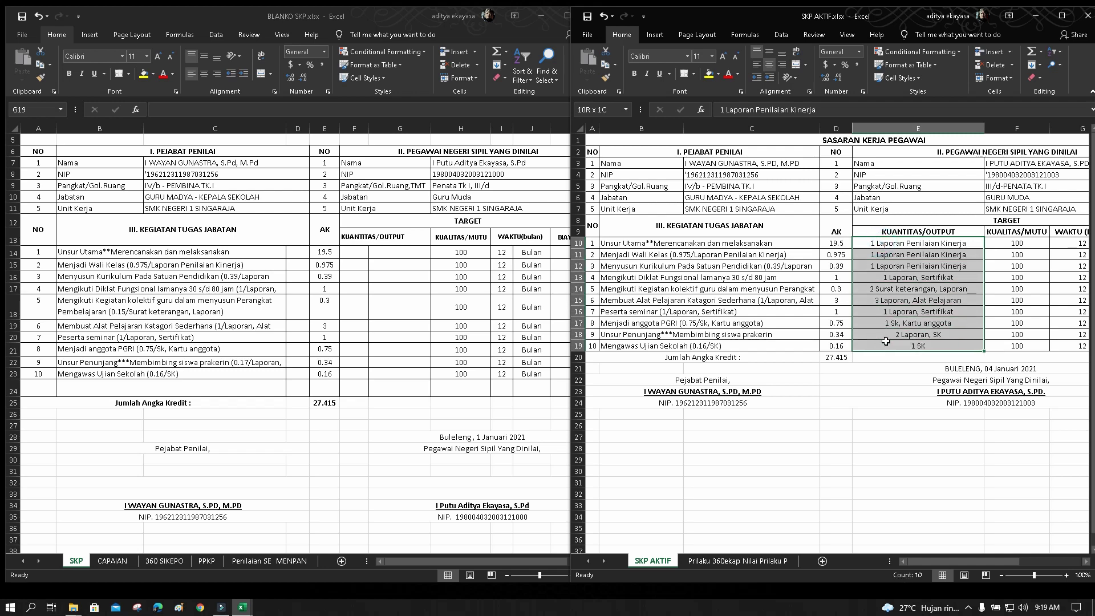
click(605, 65)
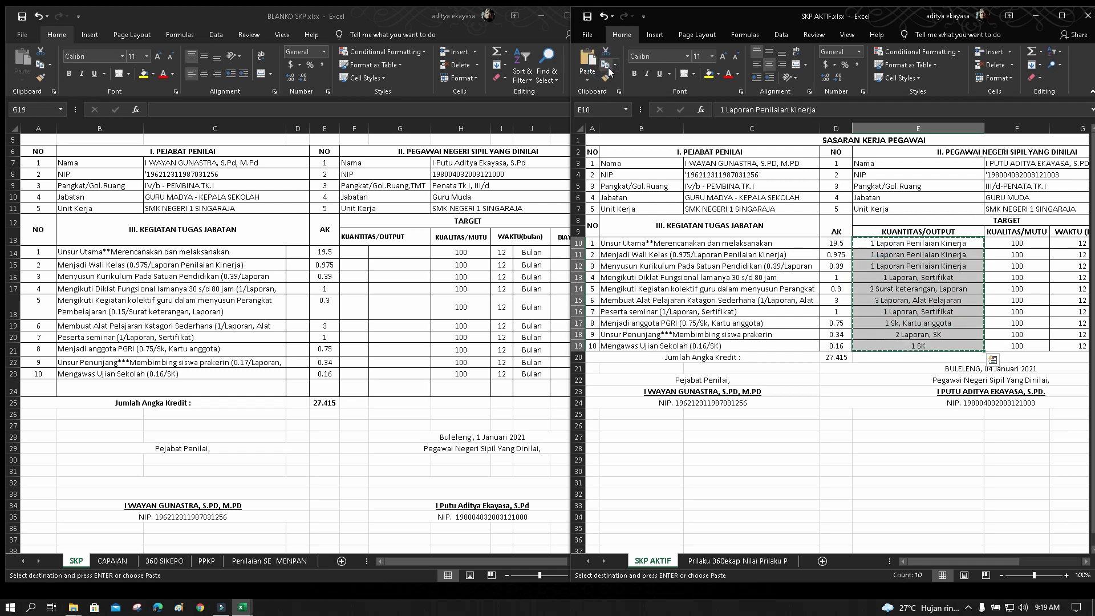
click(387, 257)
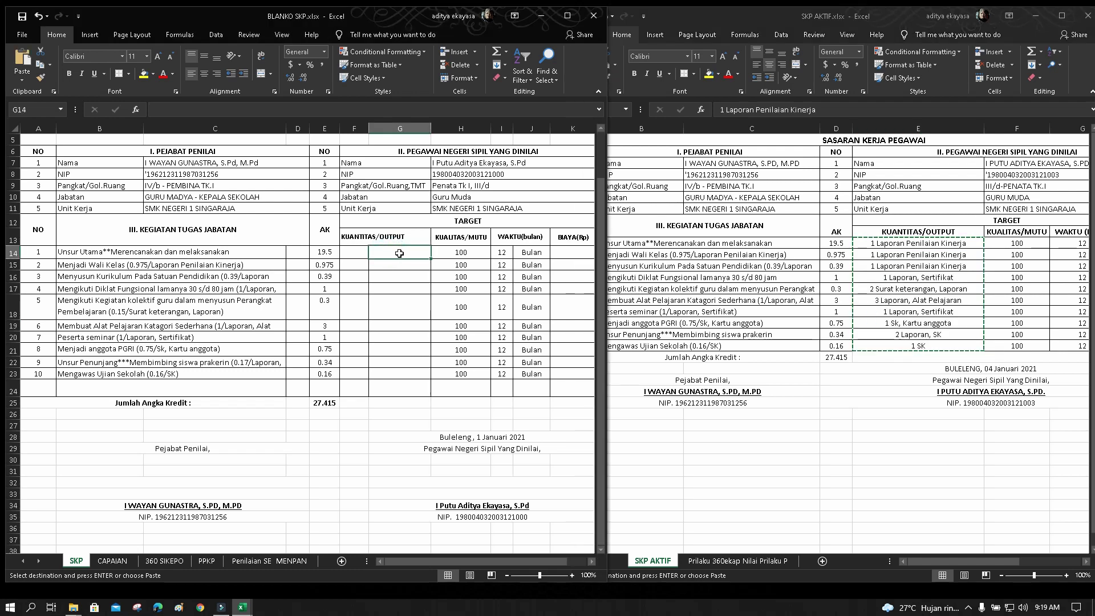
click(21, 60)
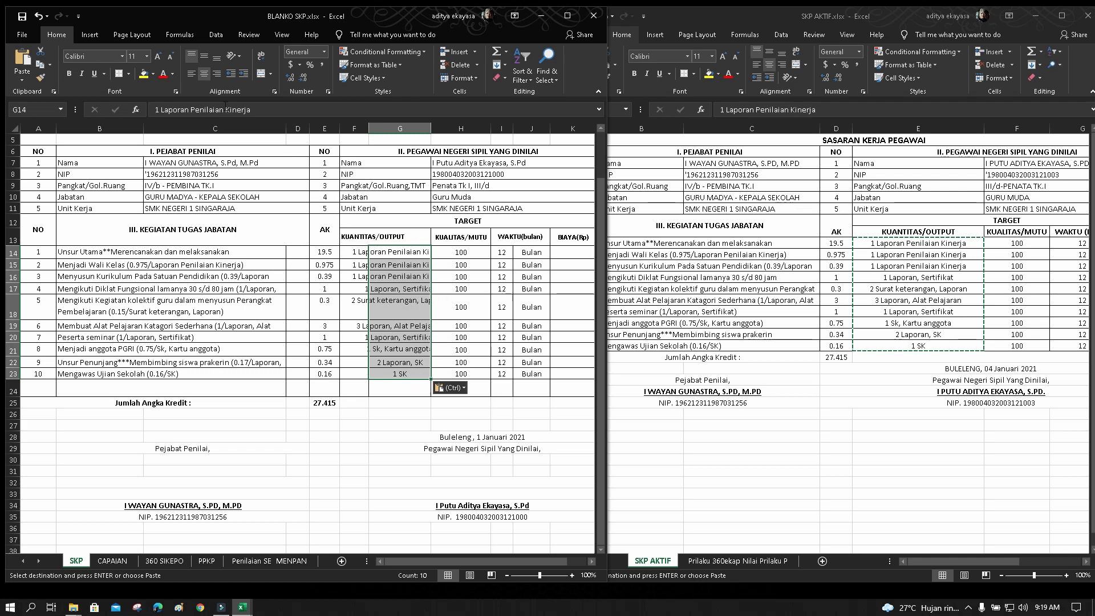
click(190, 75)
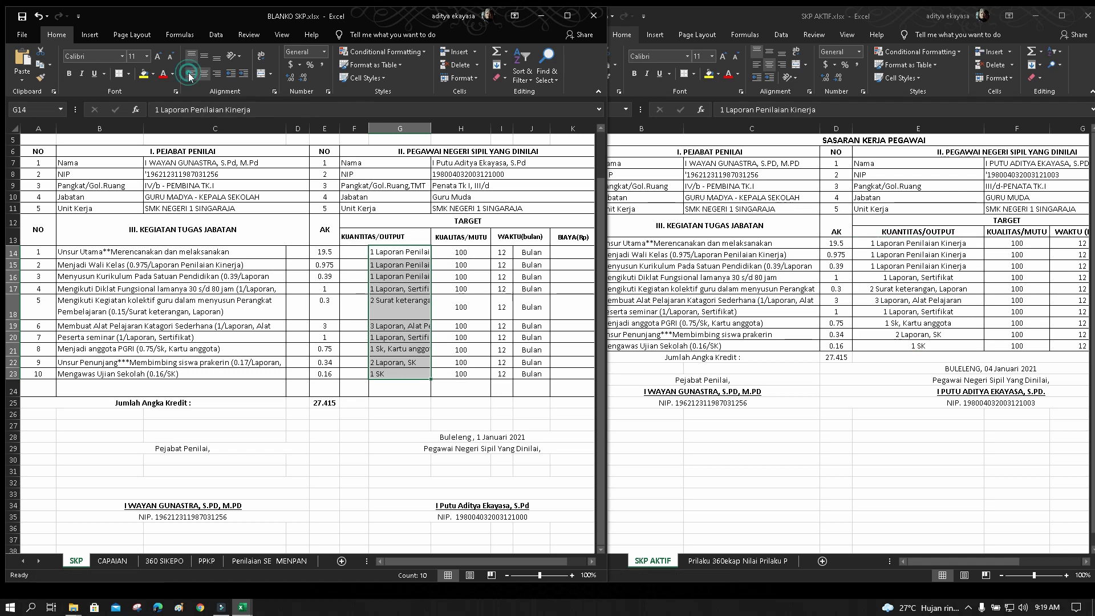
drag(361, 253, 358, 372)
Enter the quantities 1, 1, 1, 1, 2, 3, 1, 1, 2, 1 into F14 through F23
click(403, 289)
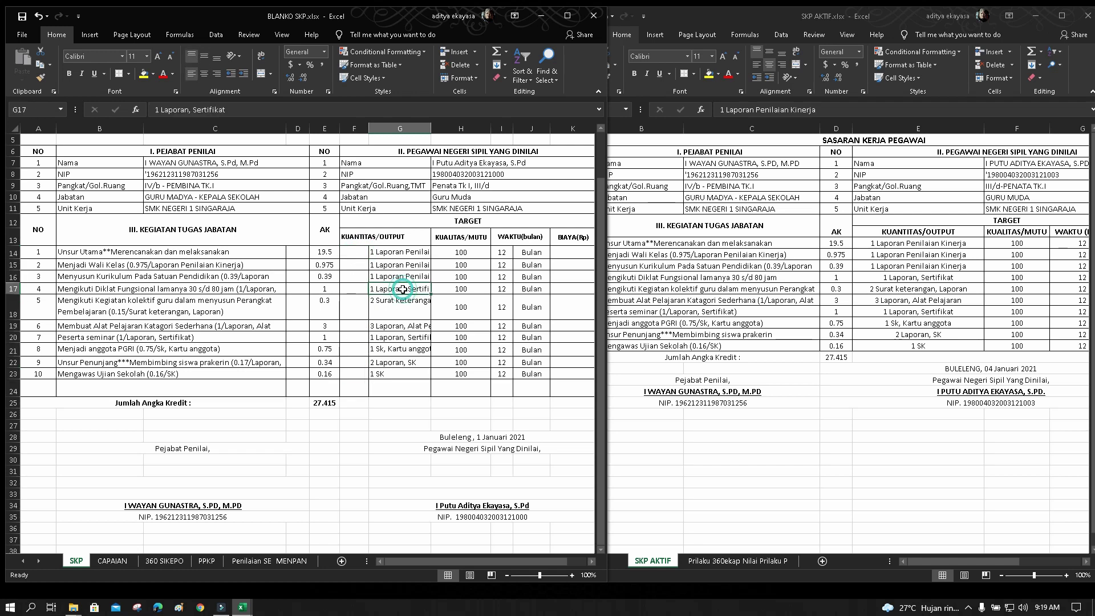
click(357, 253)
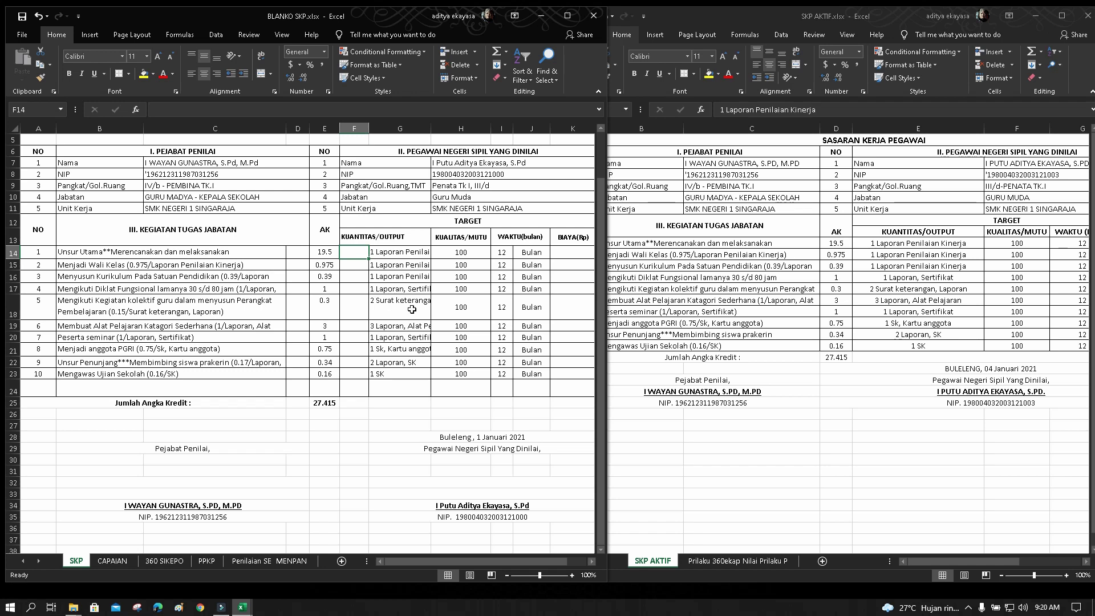
text(1)
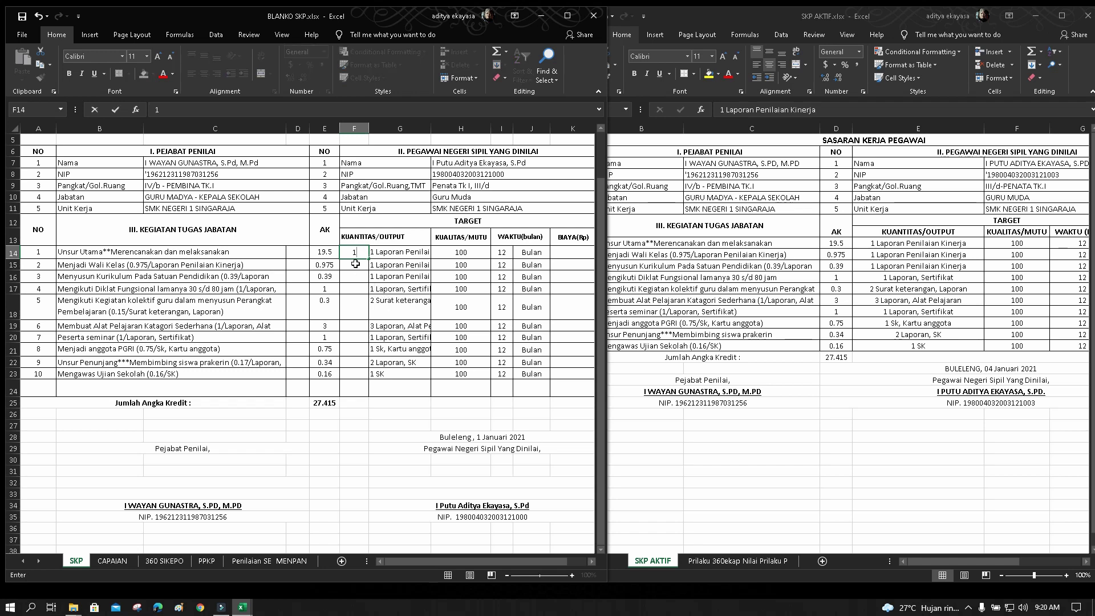
key(Return)
text(1)
key(Return)
text(1)
key(Return)
text(1)
key(Return)
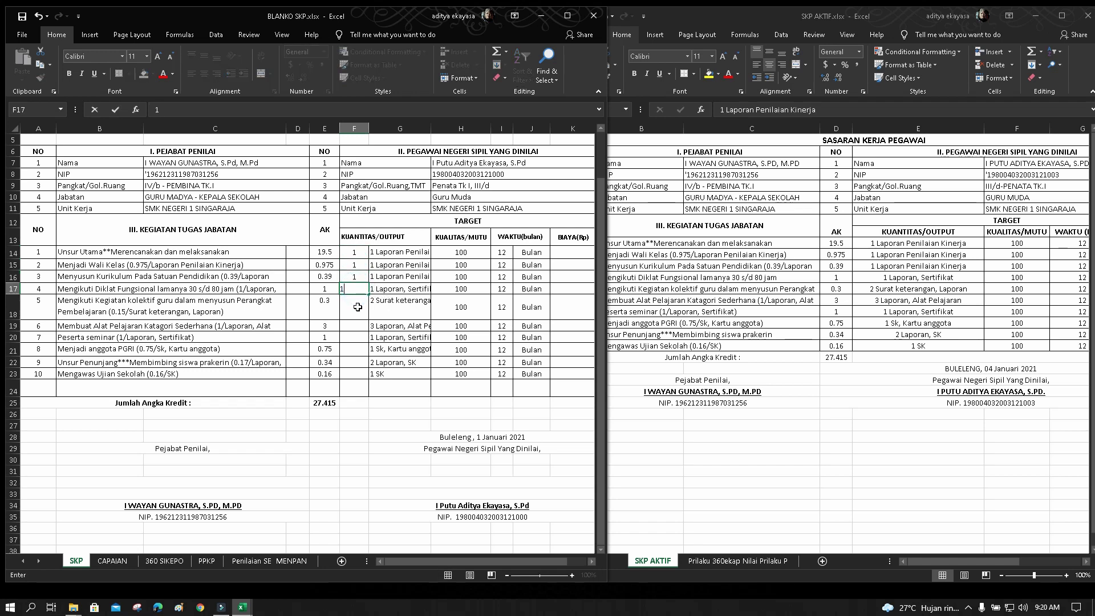
text(2)
key(Return)
text(3)
key(Return)
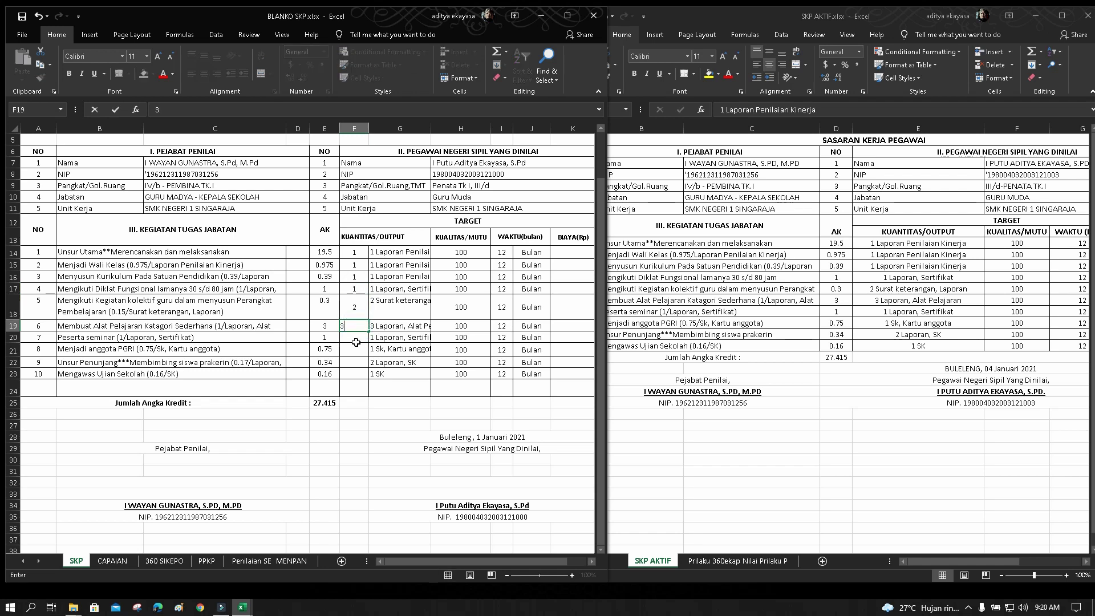
click(355, 337)
text(1)
click(354, 362)
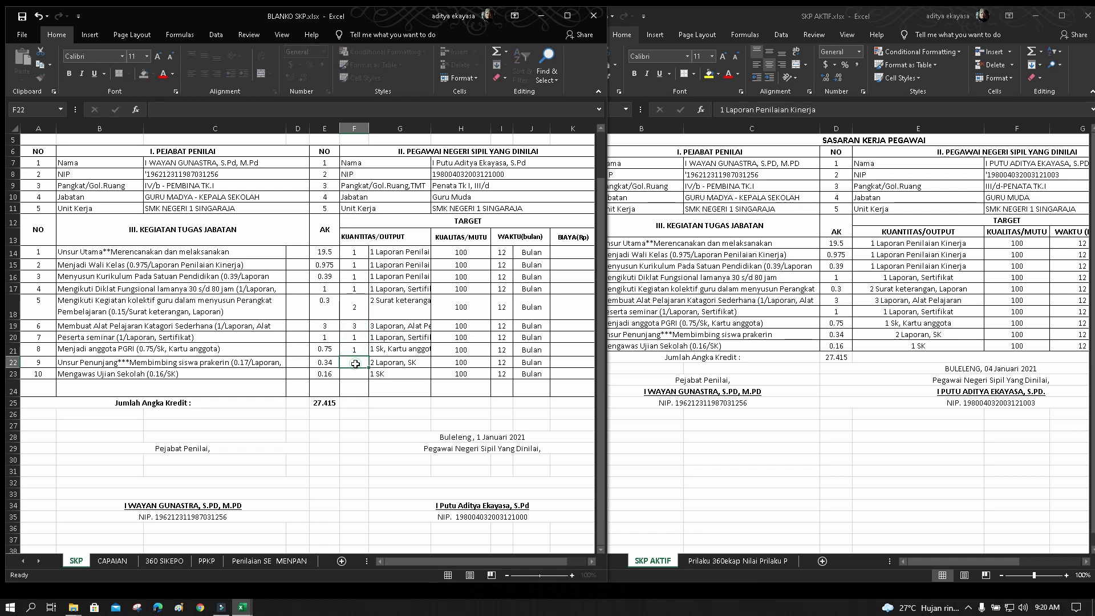
text(2)
click(353, 374)
text(1)
click(387, 391)
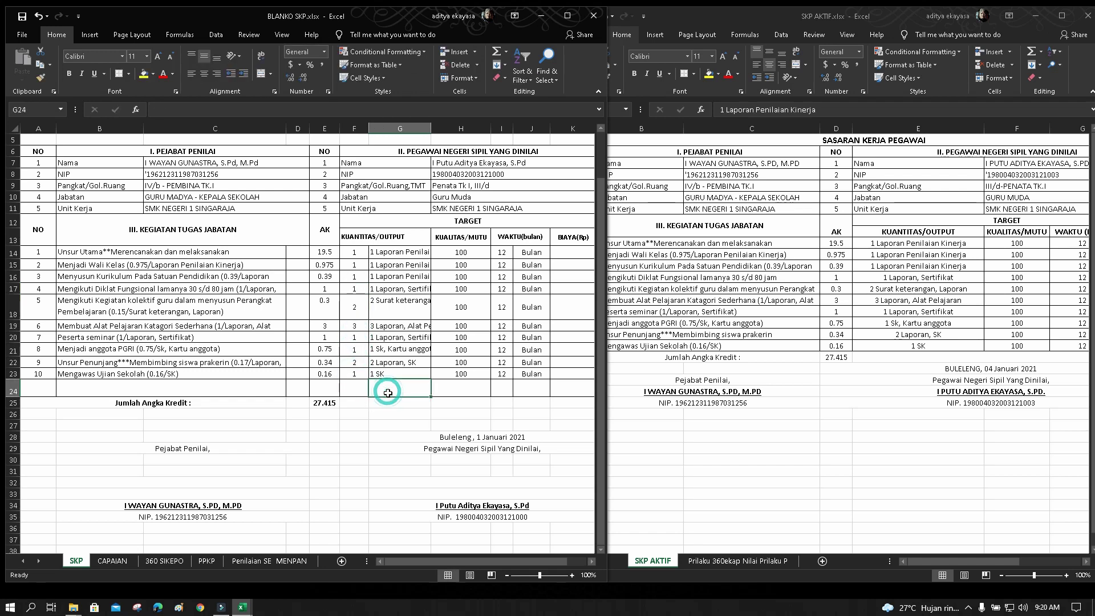
Strip the leading quantity numbers from the output texts in G14 through G17
click(375, 252)
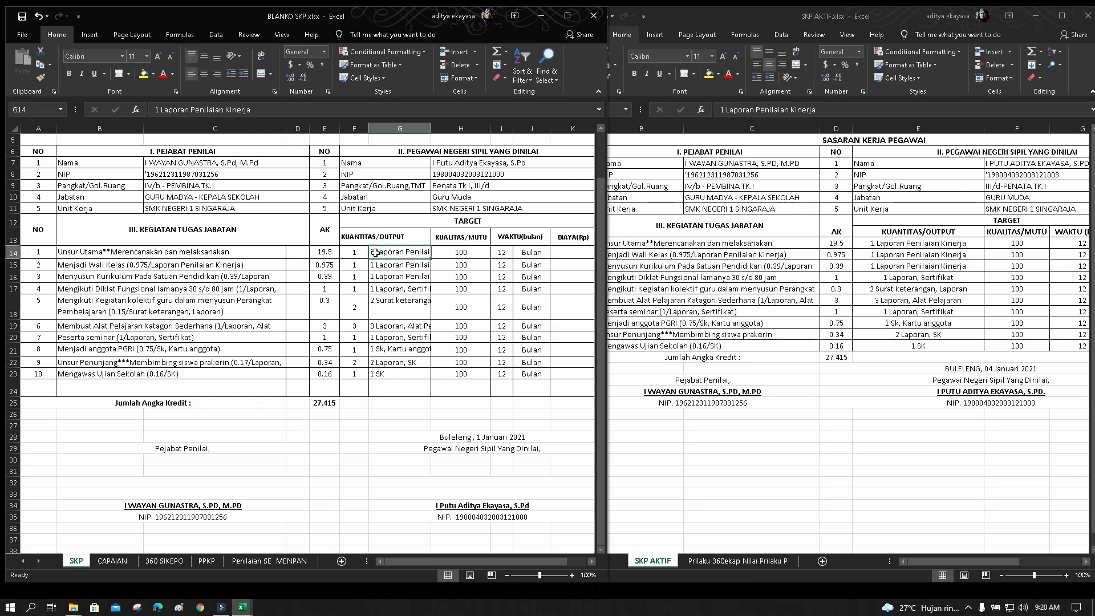
click(162, 111)
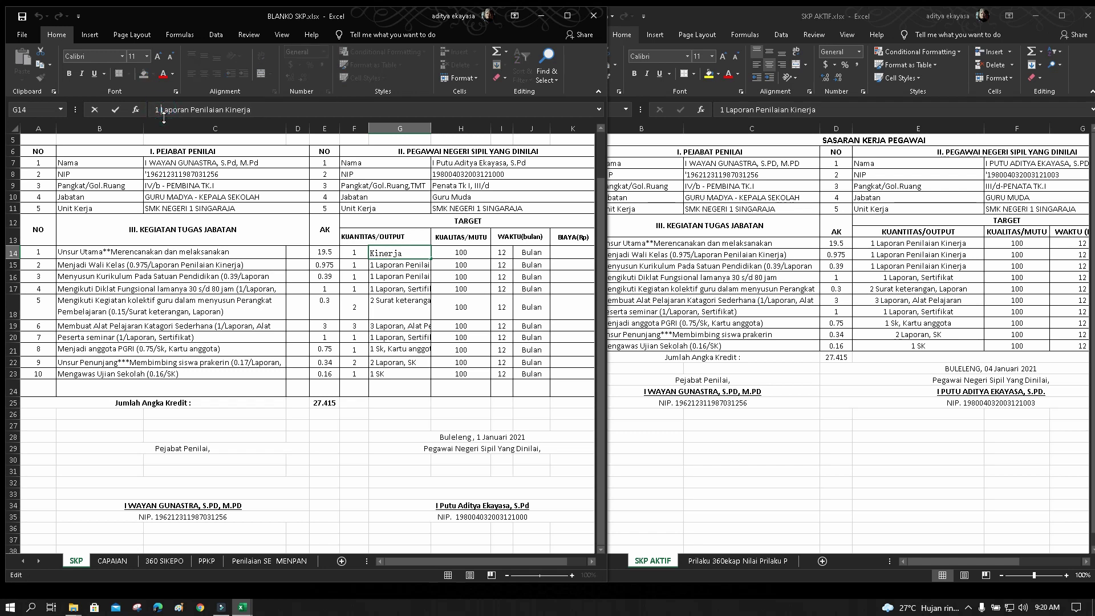
key(BackSpace)
key(BackSpace)
click(376, 267)
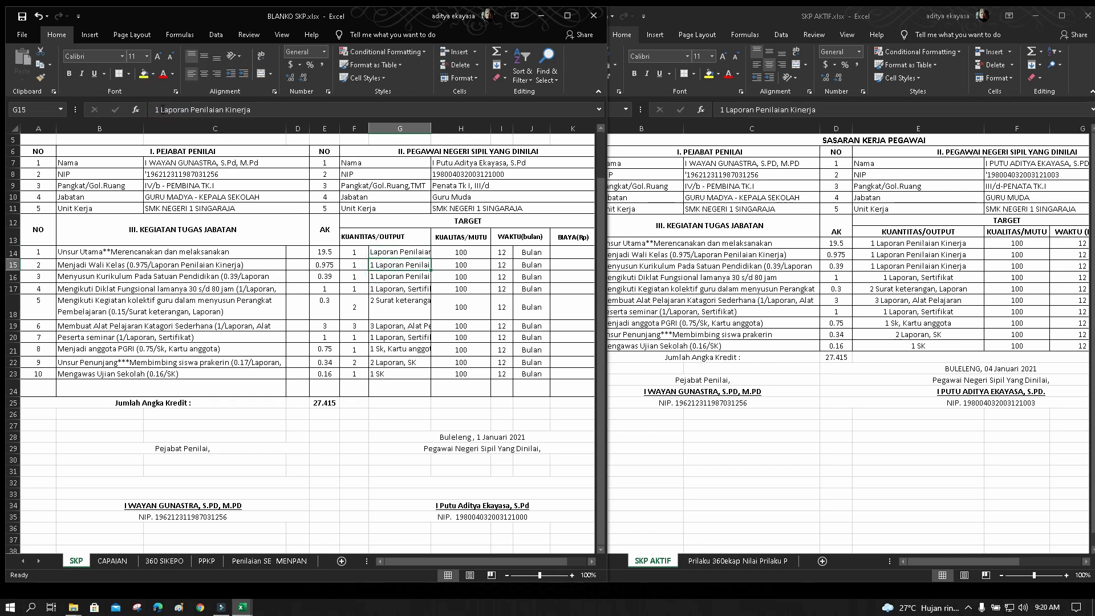
click(160, 109)
key(BackSpace)
key(BackSpace)
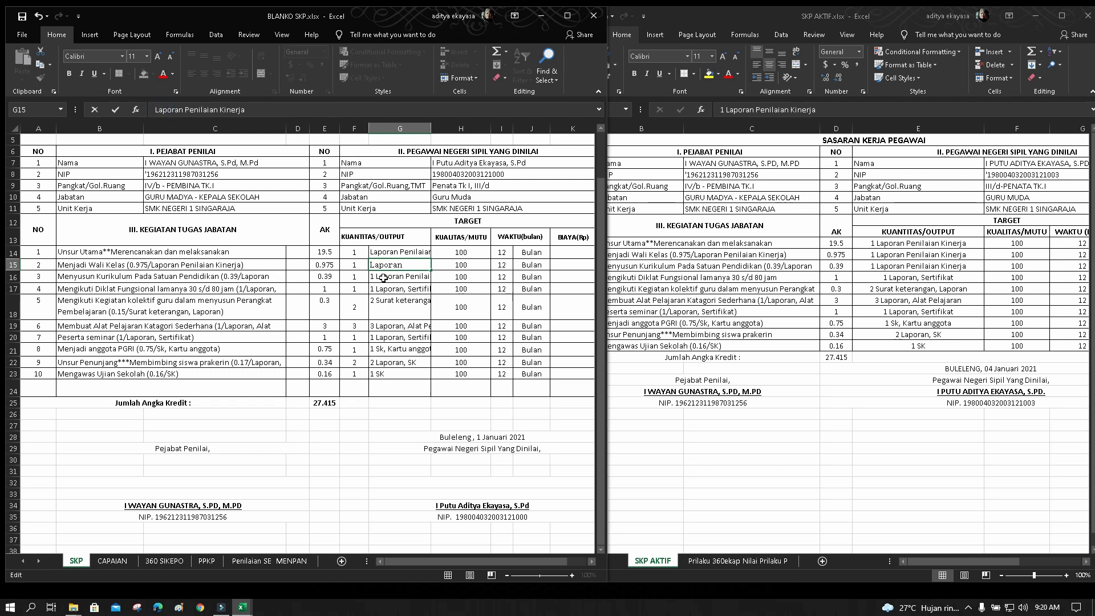
click(377, 276)
click(160, 110)
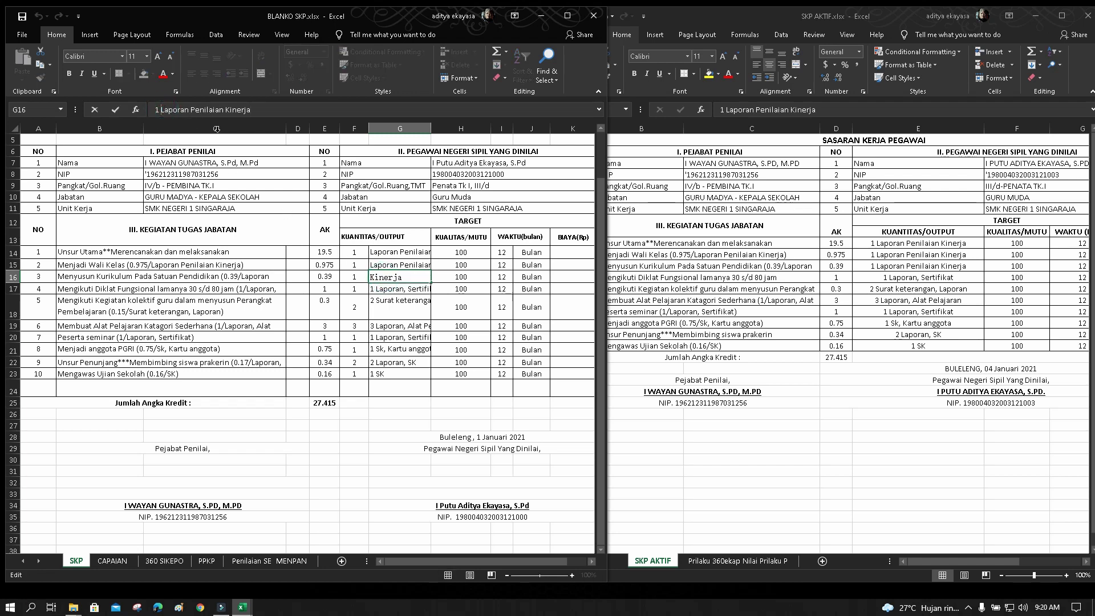
key(BackSpace)
key(BackSpace)
click(381, 290)
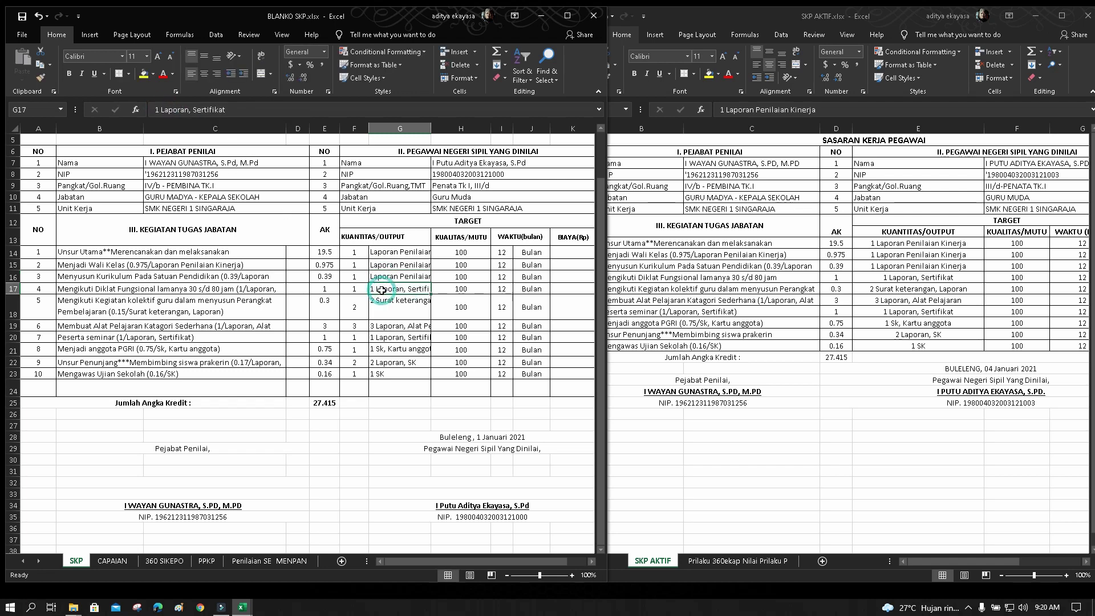
click(161, 109)
key(BackSpace)
key(BackSpace)
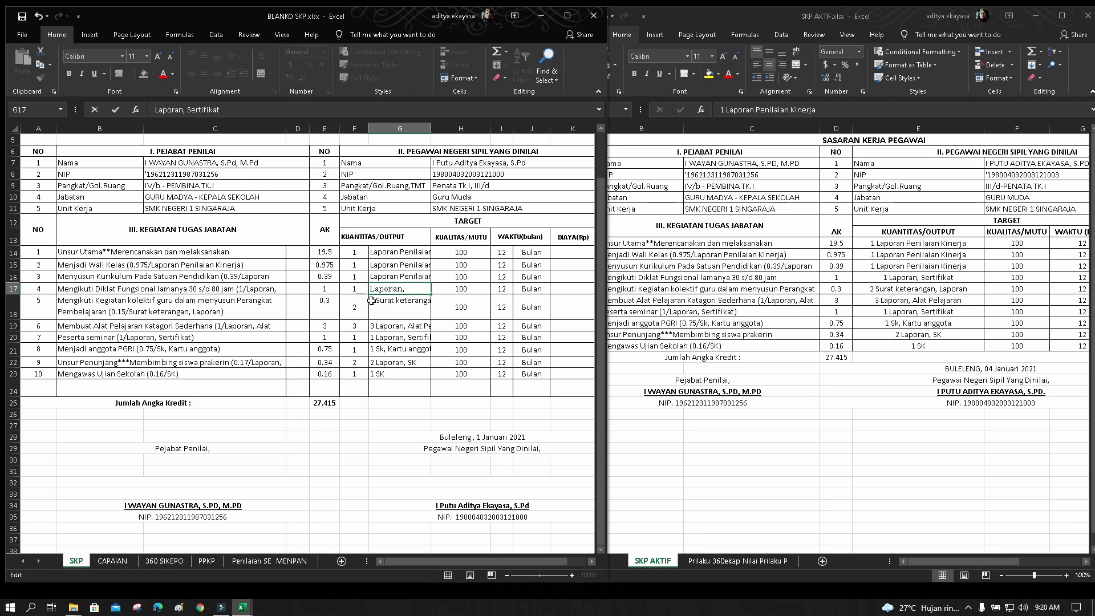
Strip the leading quantities from the remaining outputs through G23, leaving G23 as just SK
click(378, 305)
click(161, 110)
key(BackSpace)
key(BackSpace)
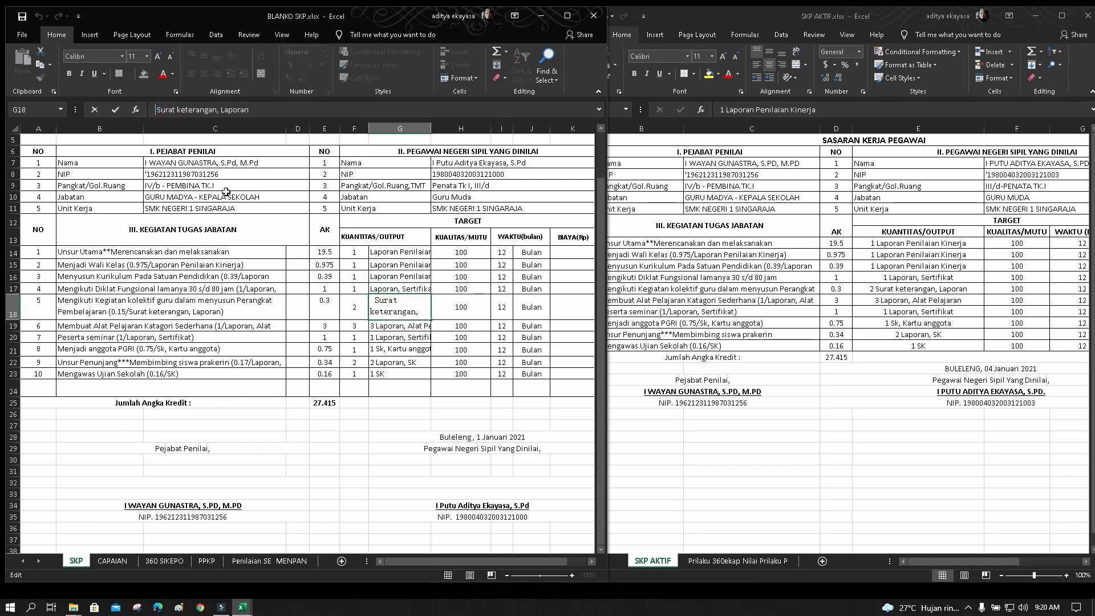
click(381, 325)
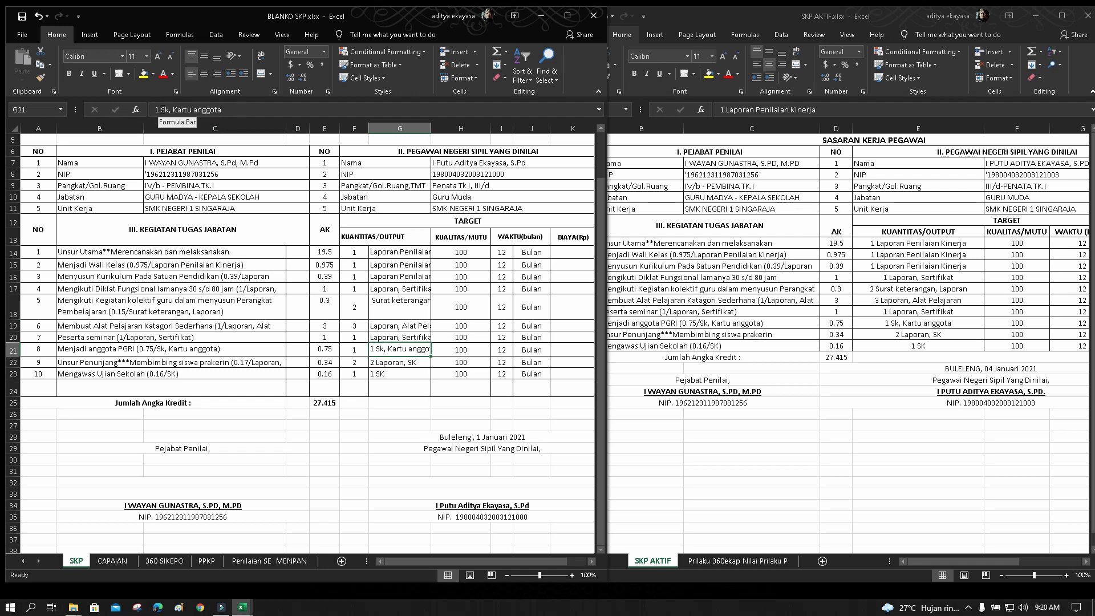
click(162, 109)
key(BackSpace)
key(BackSpace)
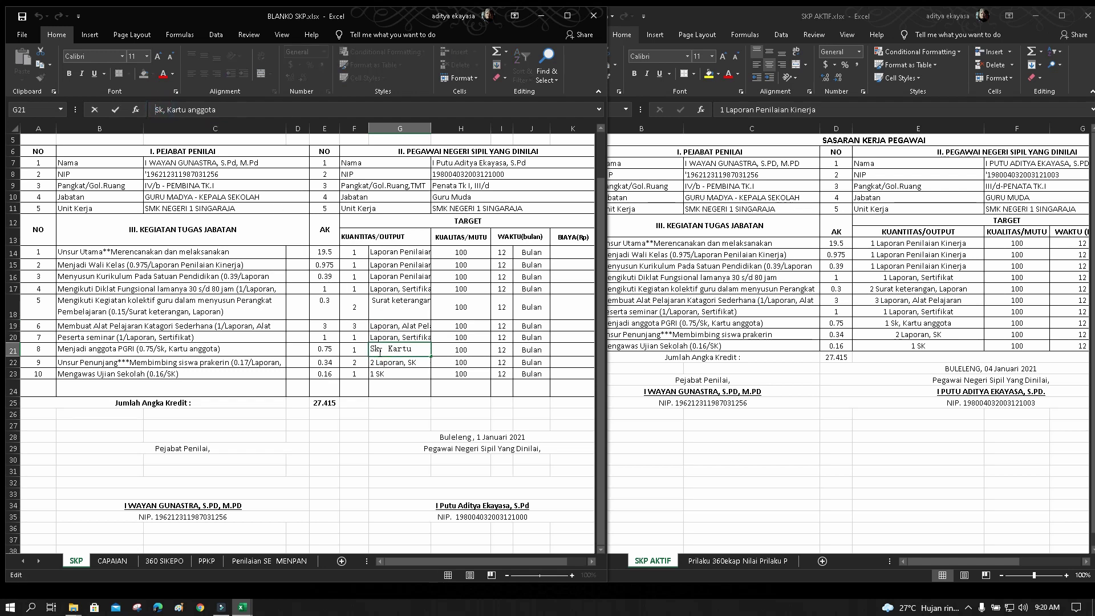
click(389, 363)
click(161, 110)
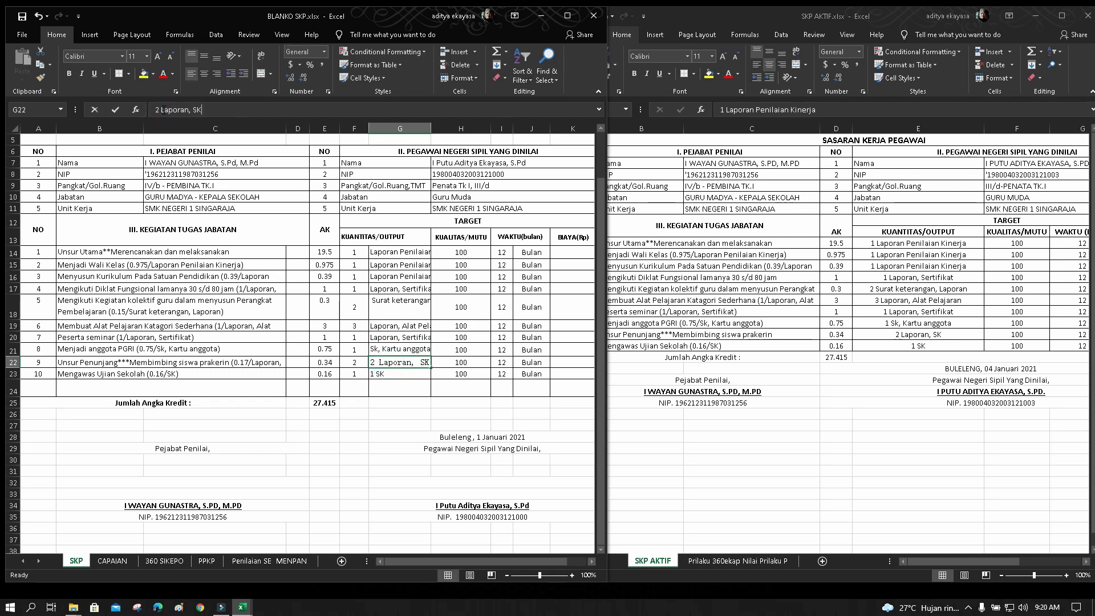
key(BackSpace)
key(BackSpace)
key(Return)
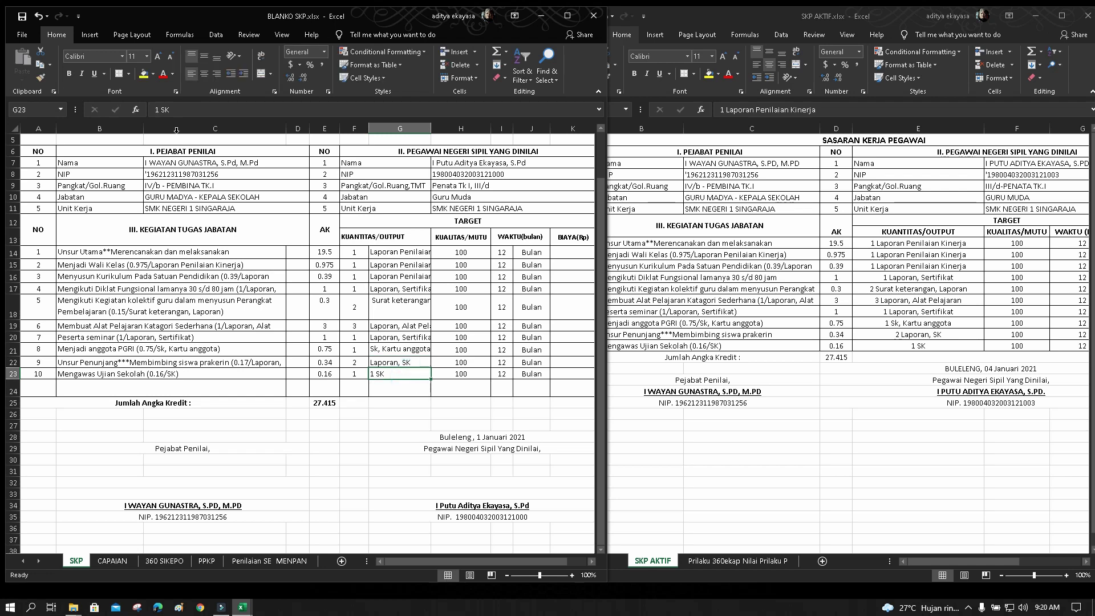
click(161, 111)
key(BackSpace)
key(BackSpace)
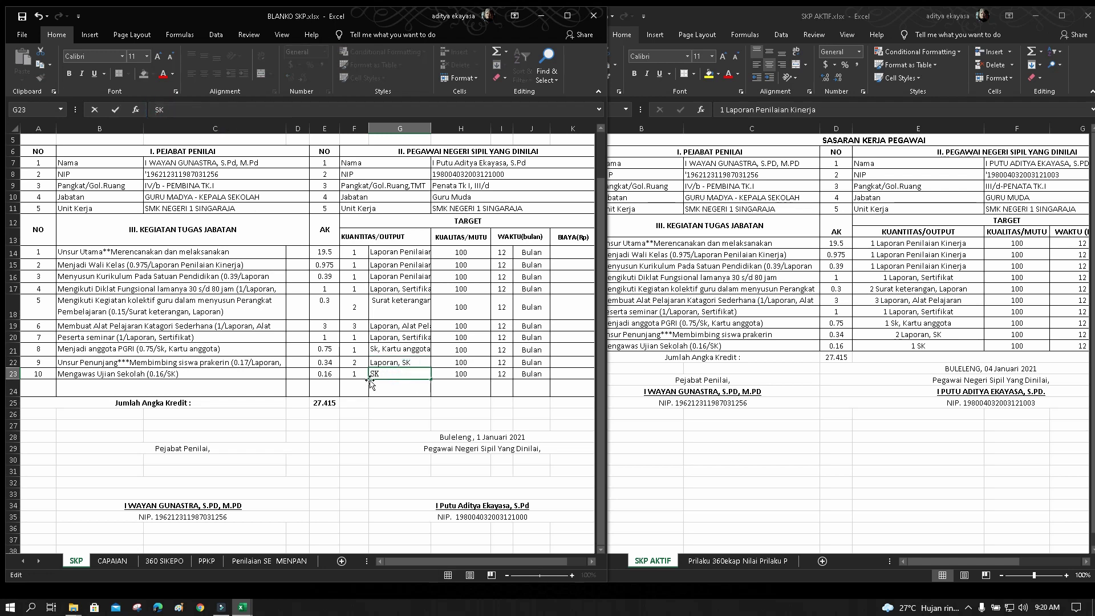
click(401, 388)
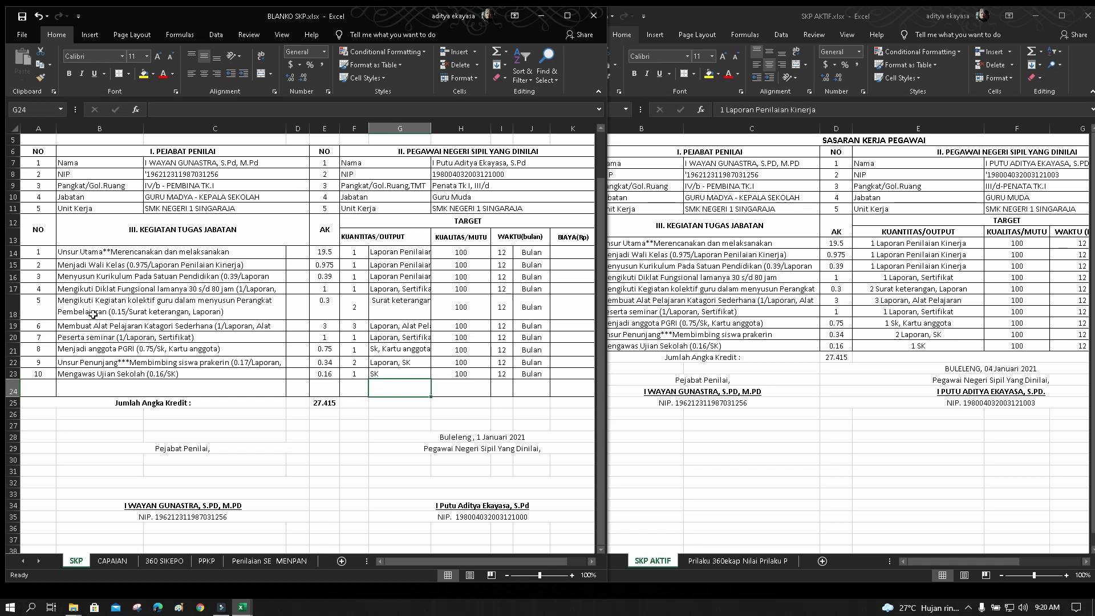
Increase row 18's height so its two-line fifth task text fits
drag(40, 309, 138, 312)
click(161, 312)
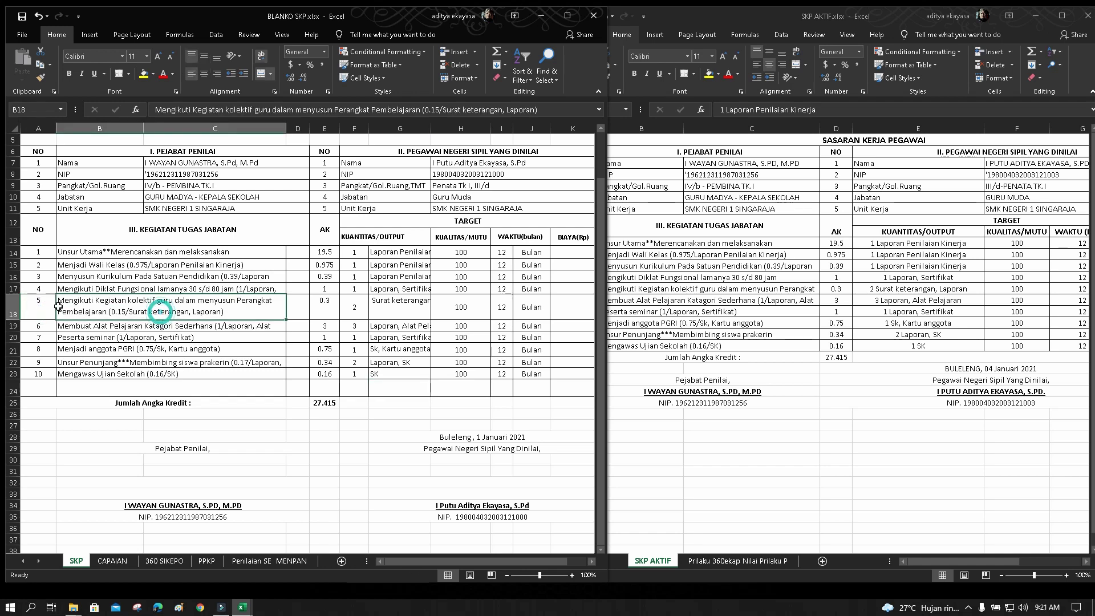
drag(43, 307, 120, 310)
click(138, 314)
drag(34, 311, 94, 314)
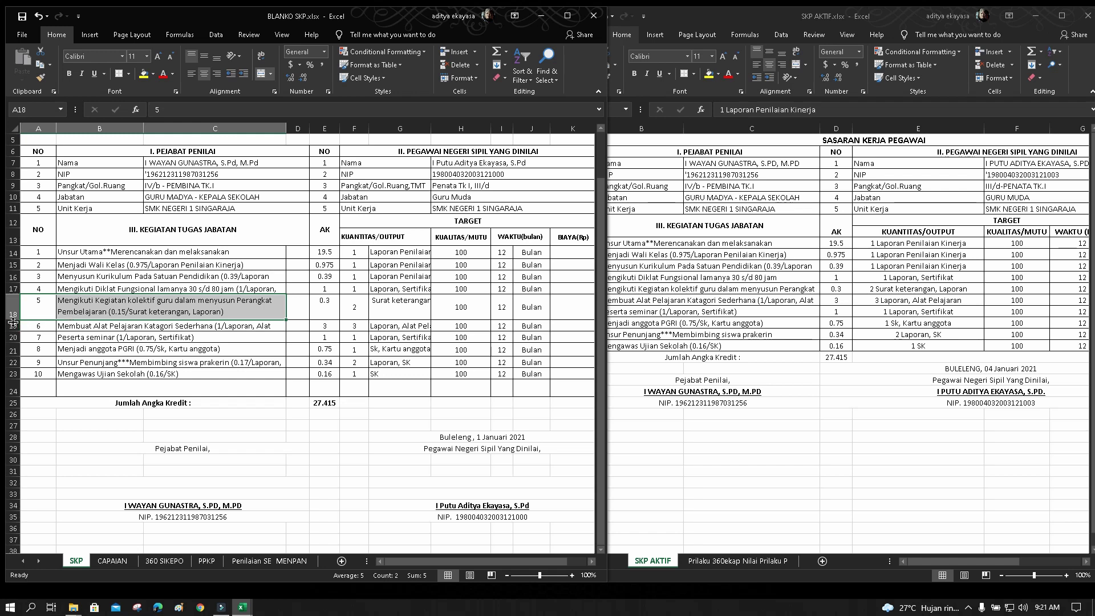
drag(13, 320, 19, 312)
click(131, 337)
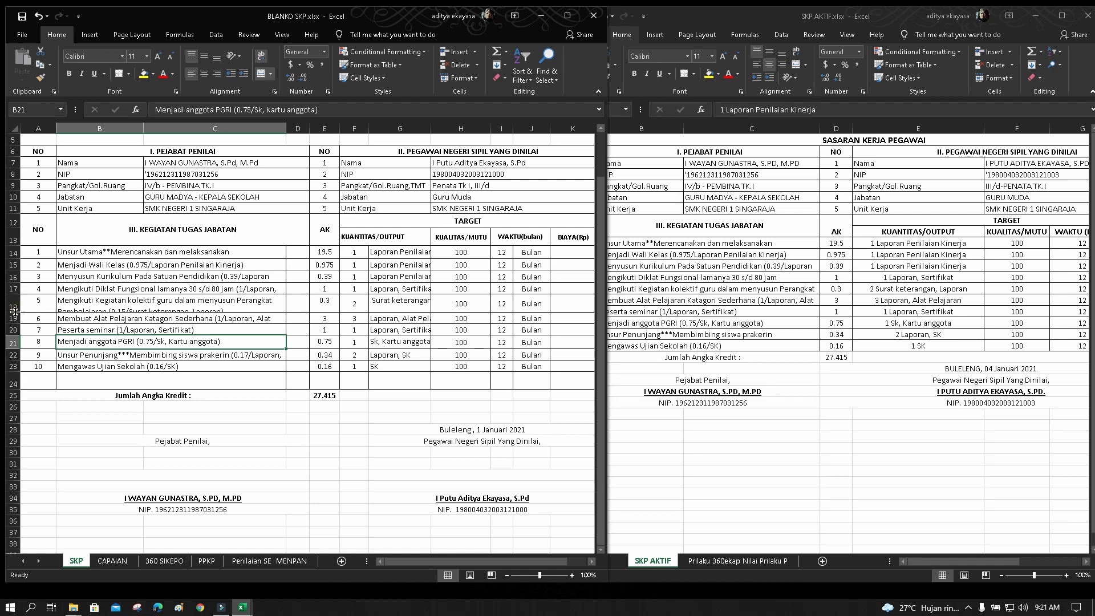
drag(12, 312, 11, 322)
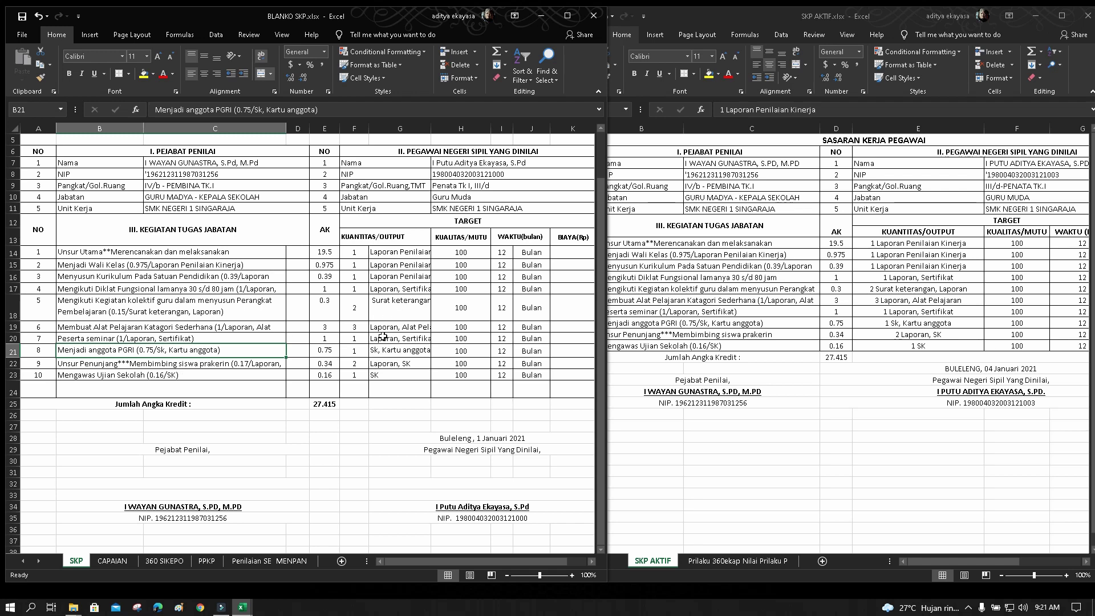
Vertically centre row 18's AK, quantity and output values in E18:G18
click(390, 313)
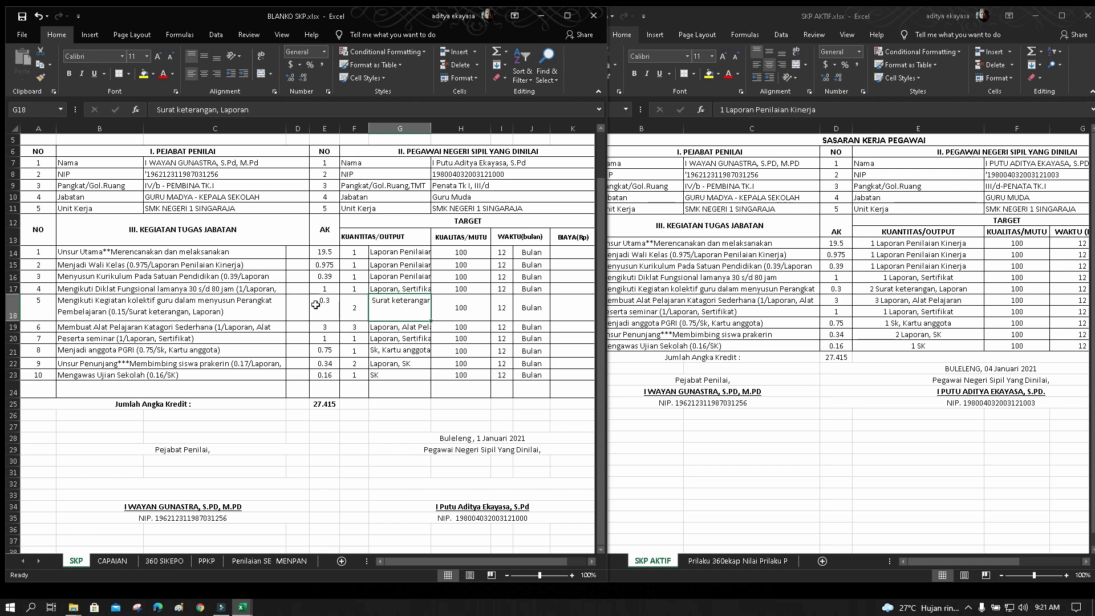
drag(316, 305, 375, 308)
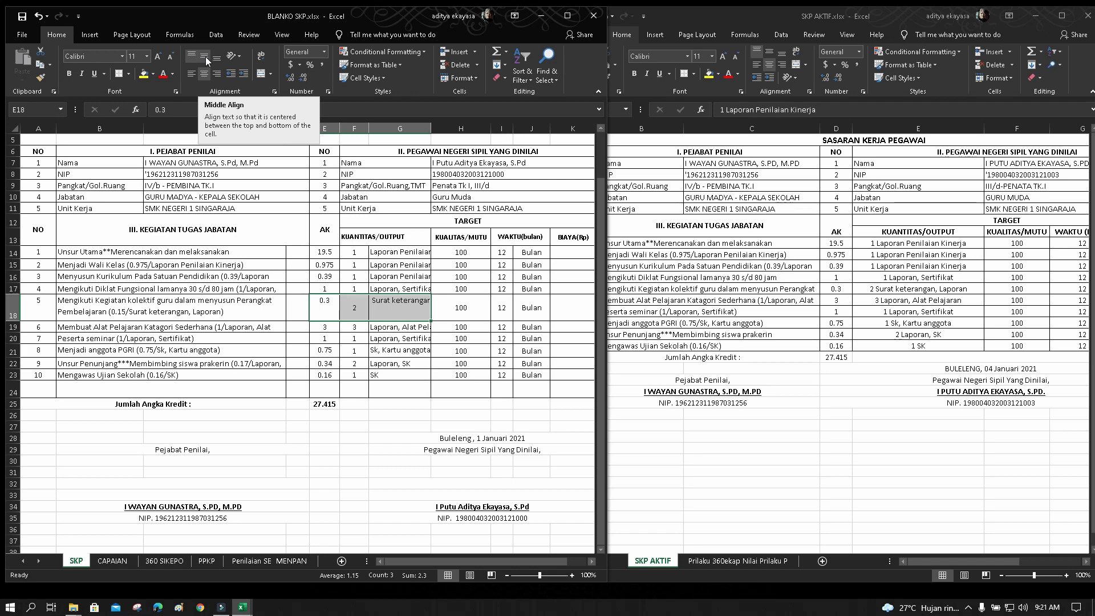
click(203, 56)
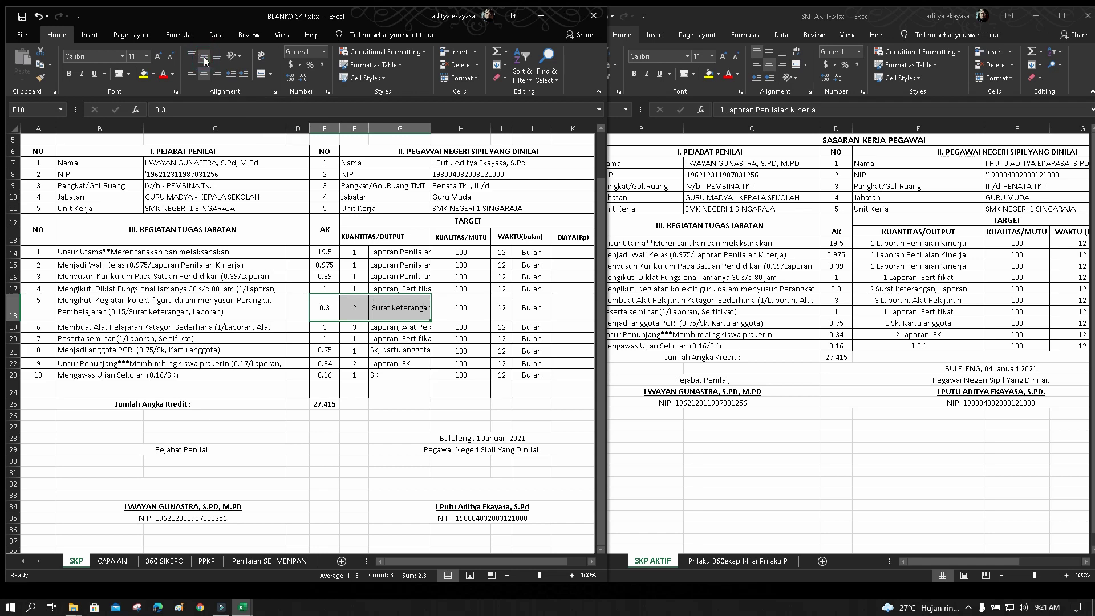
click(334, 307)
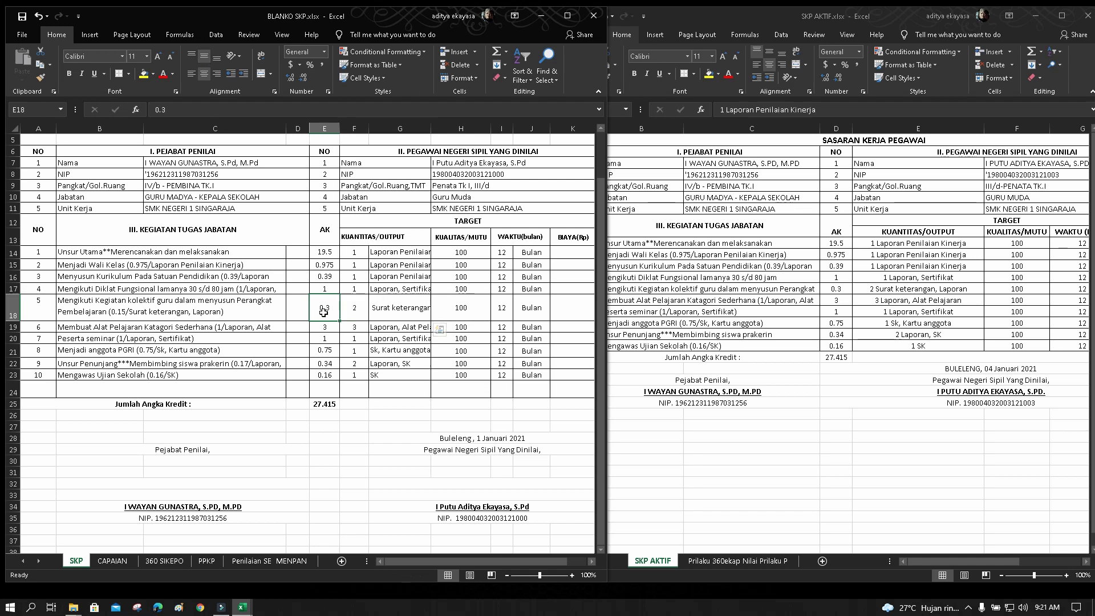
click(405, 315)
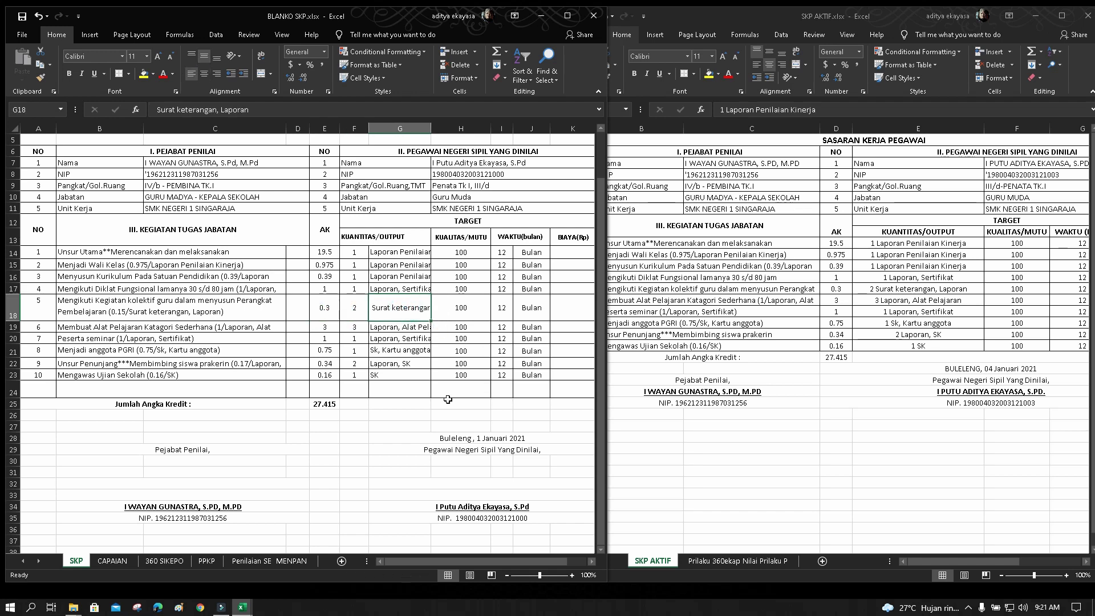
Scroll to the BIAYA(Rp) column and enter a dash in cell K14
click(590, 563)
click(590, 562)
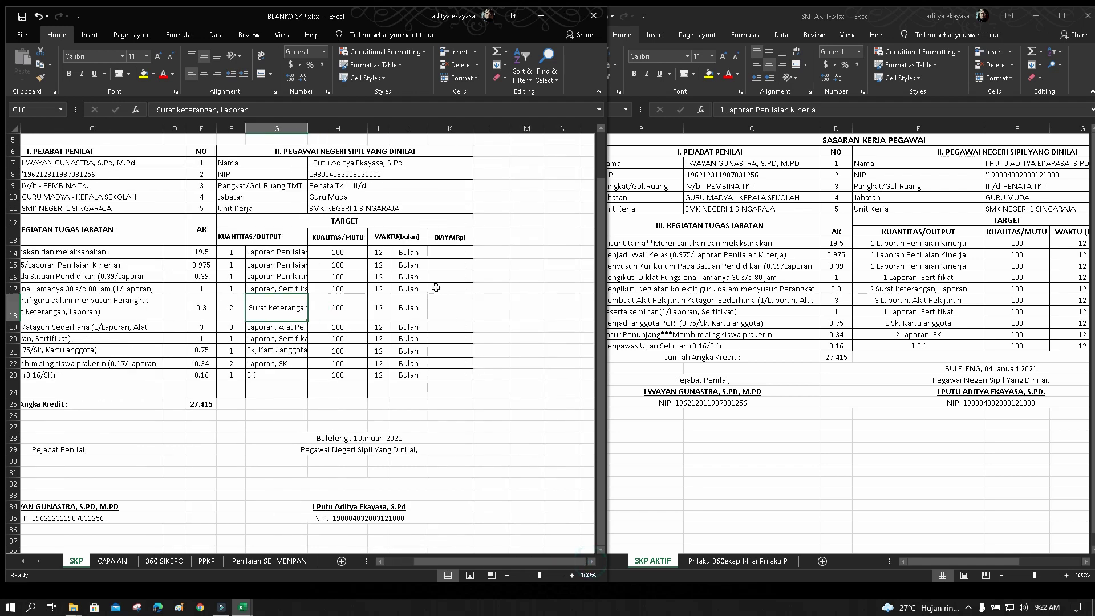
click(447, 252)
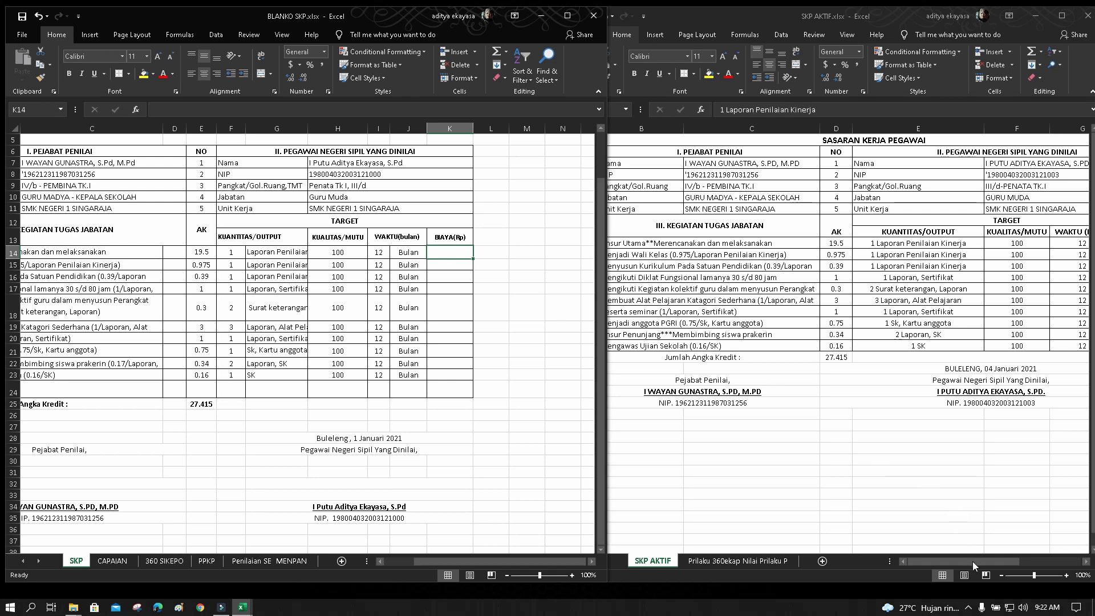
drag(974, 563, 998, 562)
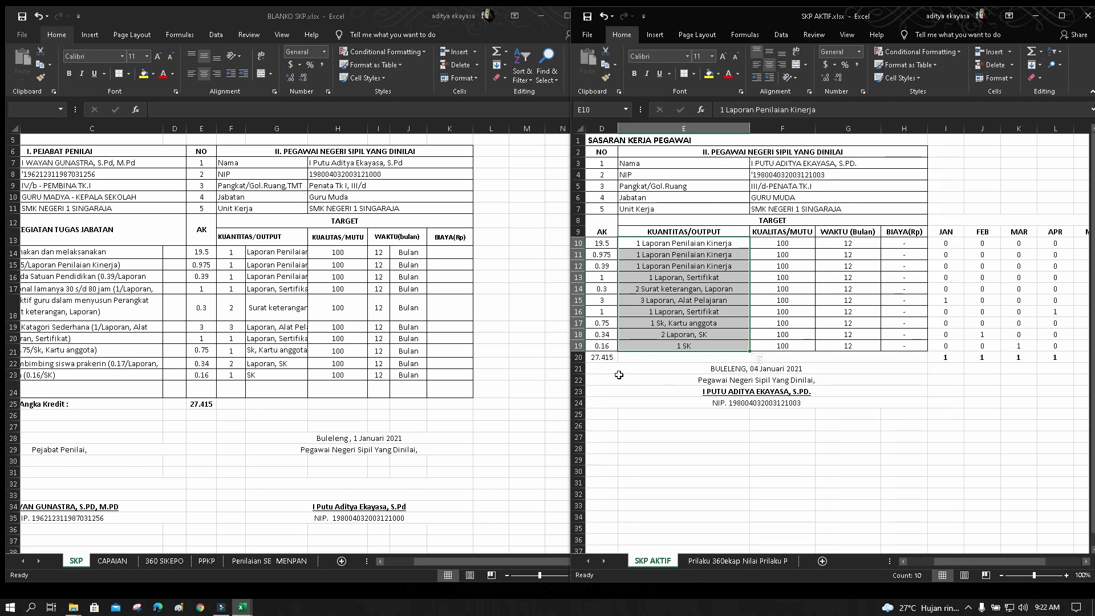
click(453, 256)
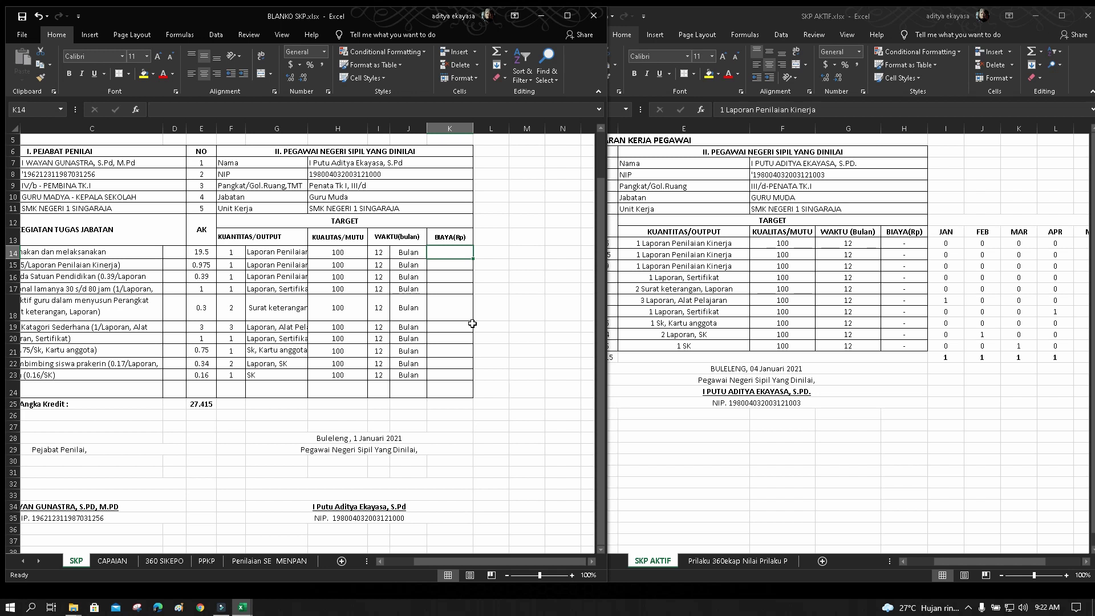
text(-)
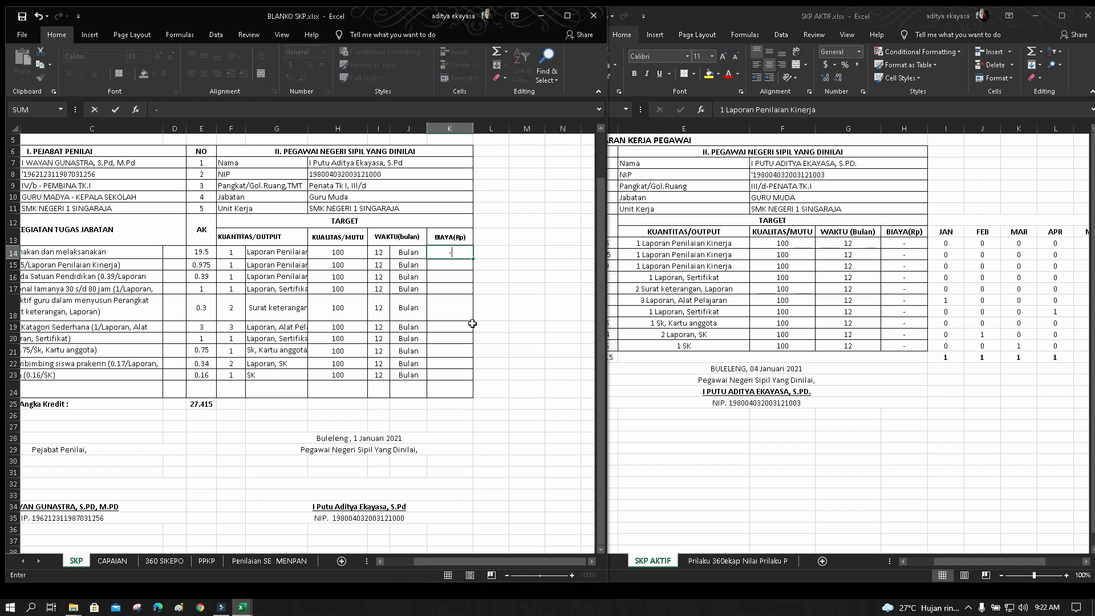
key(Return)
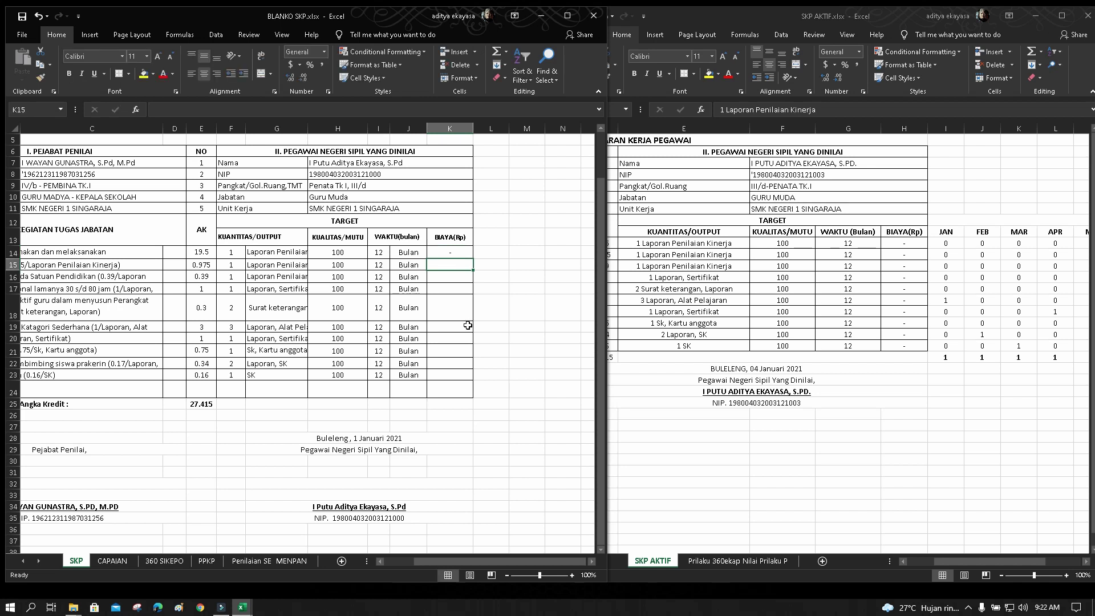
Re-enter the dash in K14, removing an accidentally inserted K15 reference, then verify the cell
click(447, 251)
double_click(447, 252)
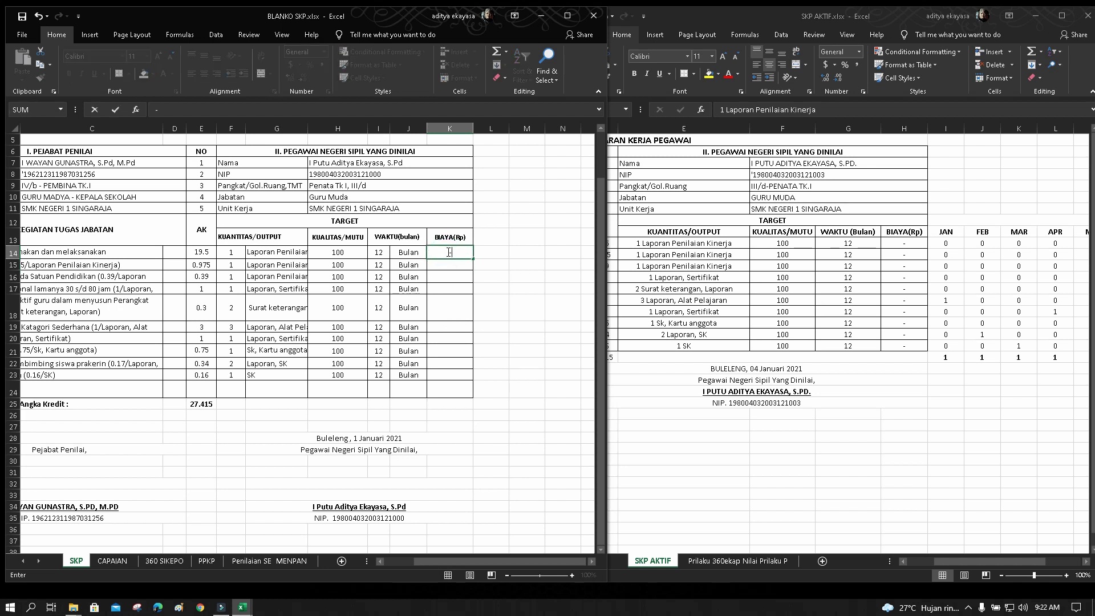
key(Return)
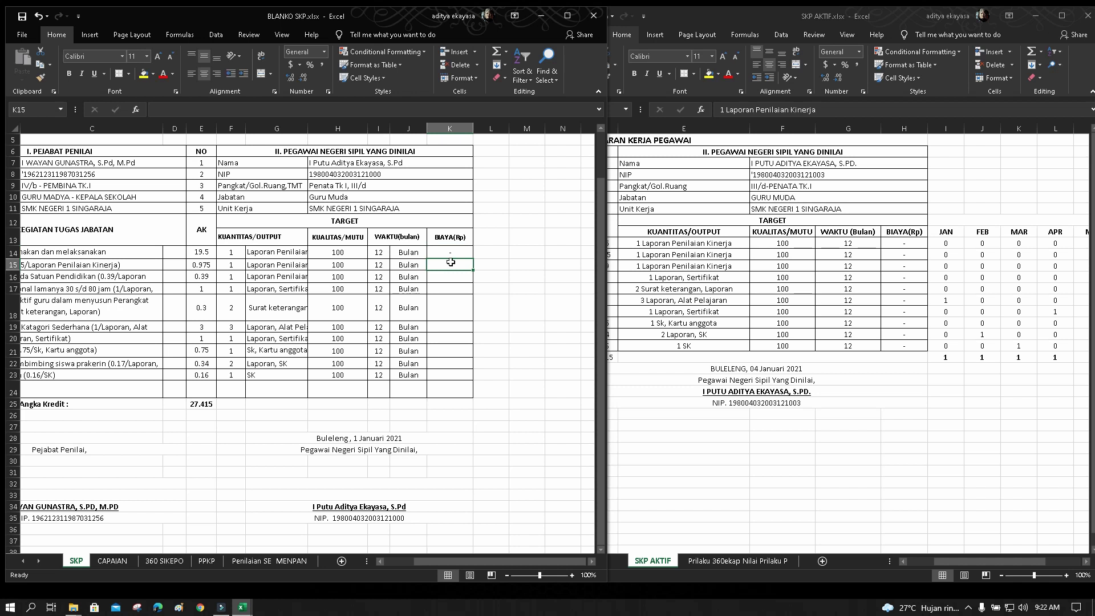
click(456, 252)
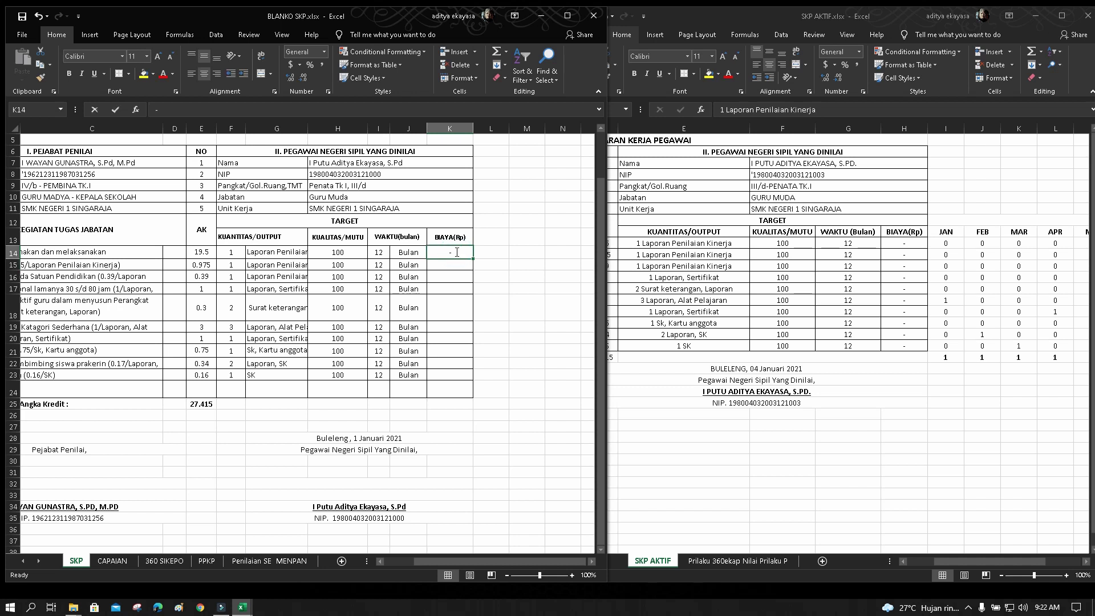
key(BackSpace)
text(-)
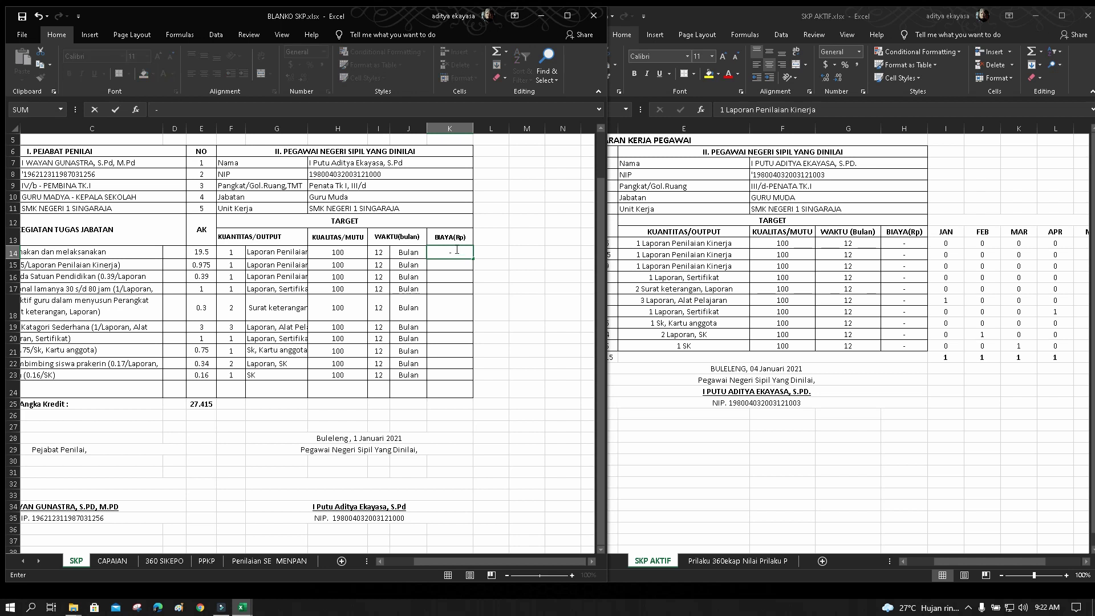
click(457, 265)
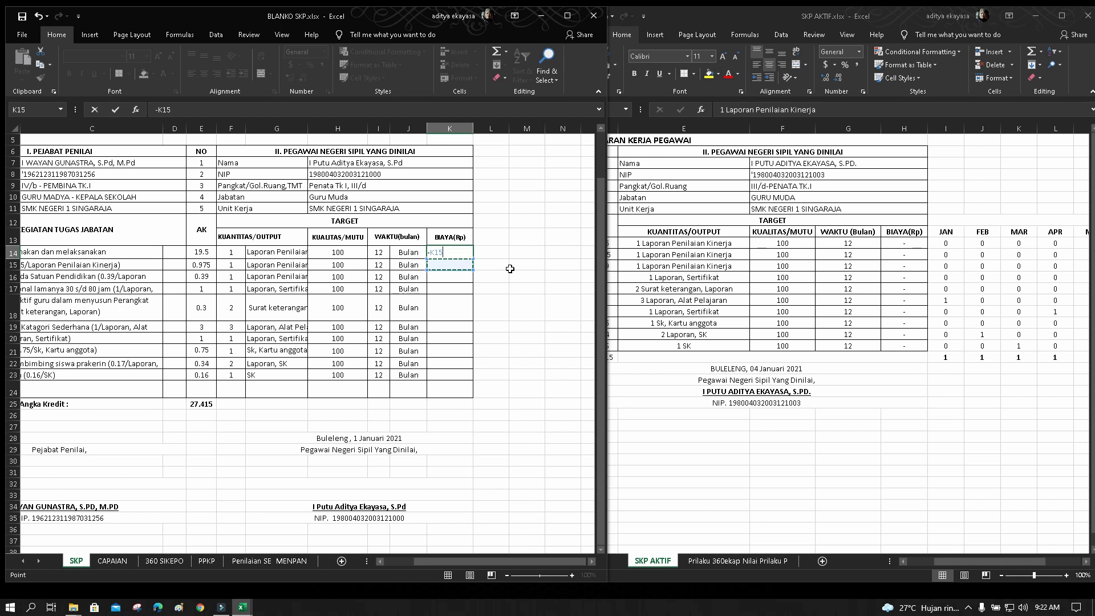
key(BackSpace)
key(BackSpace)
key(BackSpace)
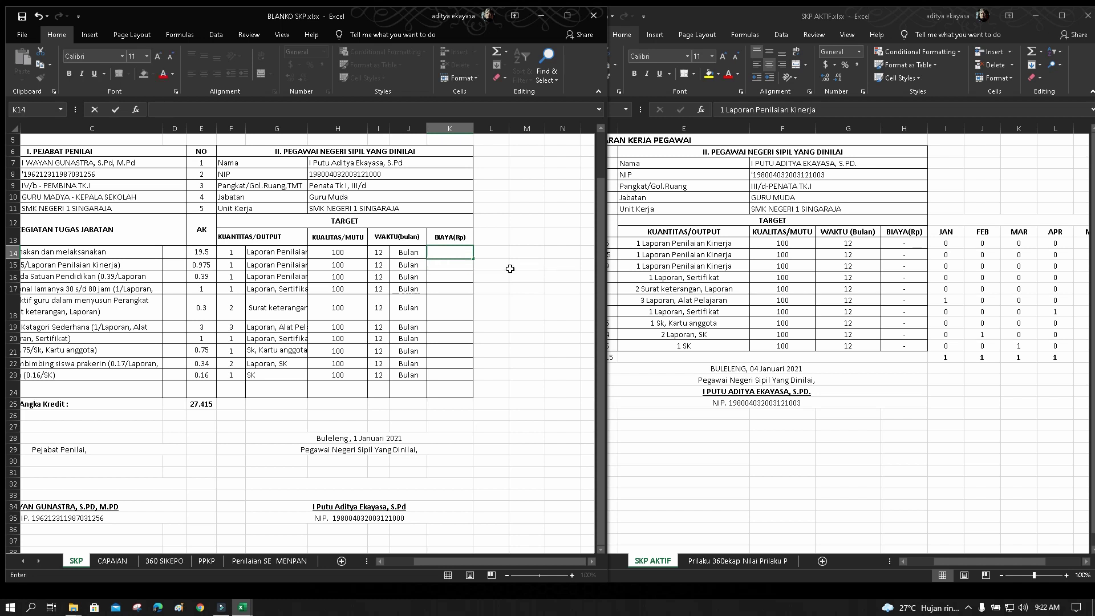
text(-)
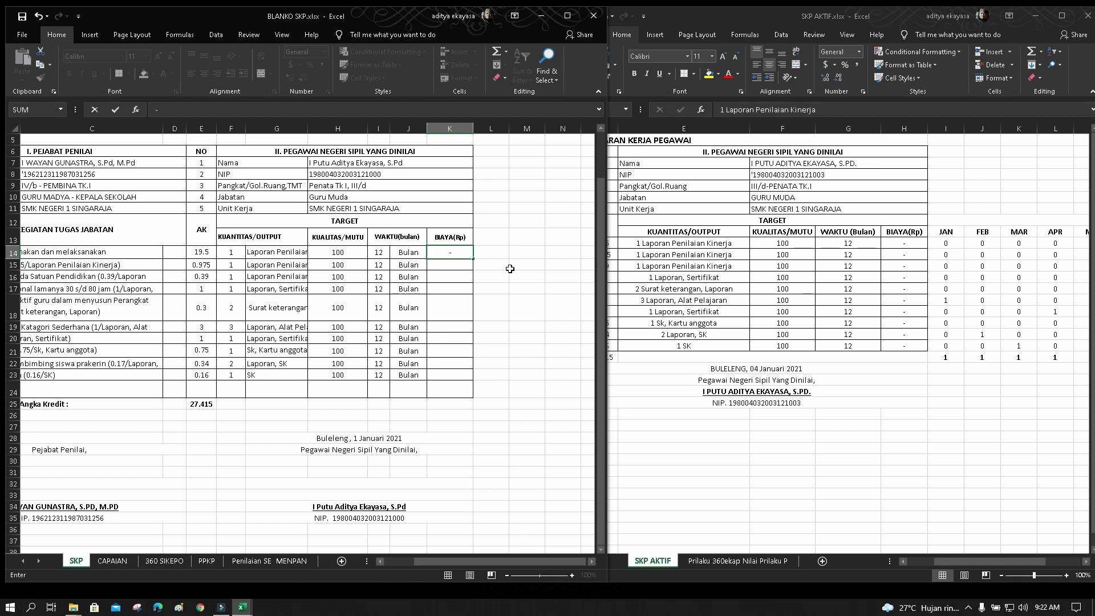
key(Return)
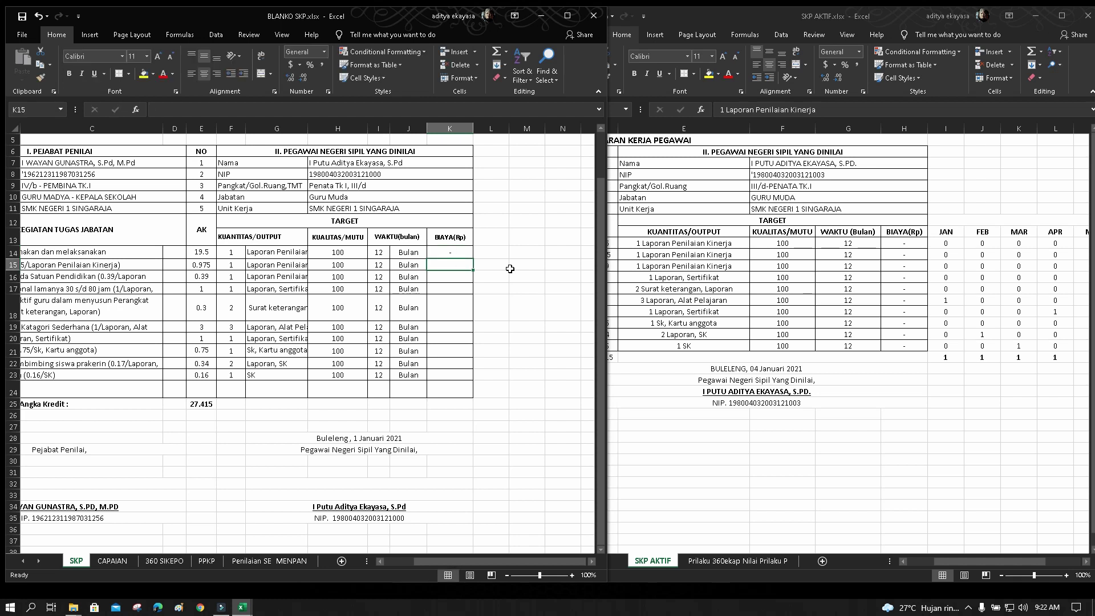
click(455, 252)
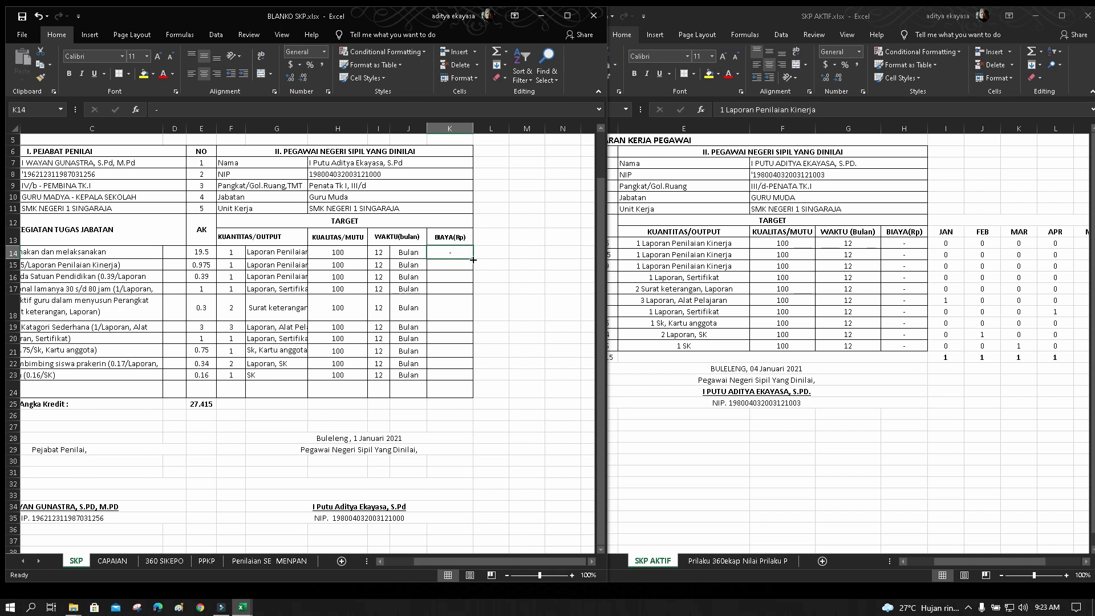
Fill the dash down K14:K23 in the BIAYA(Rp) column and save the workbook
drag(473, 259, 464, 378)
click(526, 320)
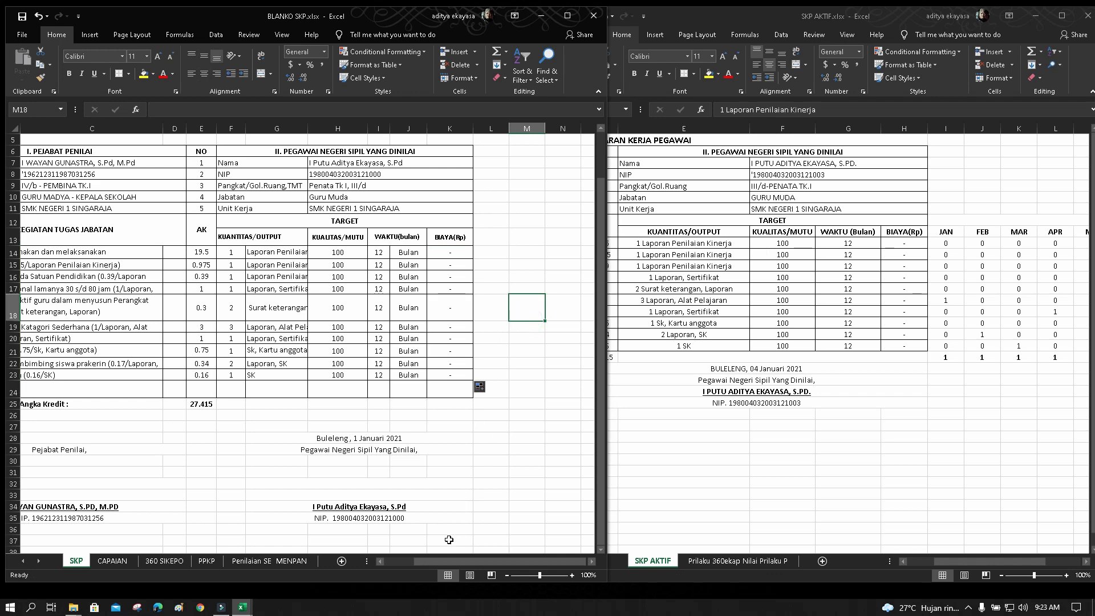
drag(440, 560, 411, 563)
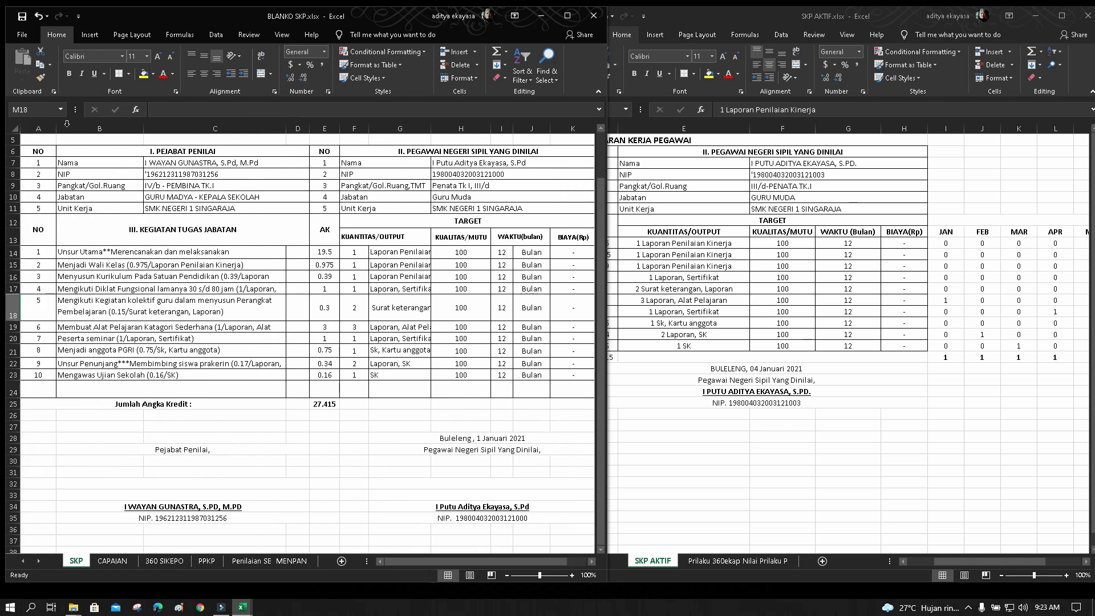
click(21, 21)
Look over the 360 SIKEPO and CAPAIAN sheets, then deselect the signature block cells
mouse_move(421, 560)
mouse_down()
mouse_move(451, 560)
mouse_move(409, 561)
mouse_up()
click(174, 559)
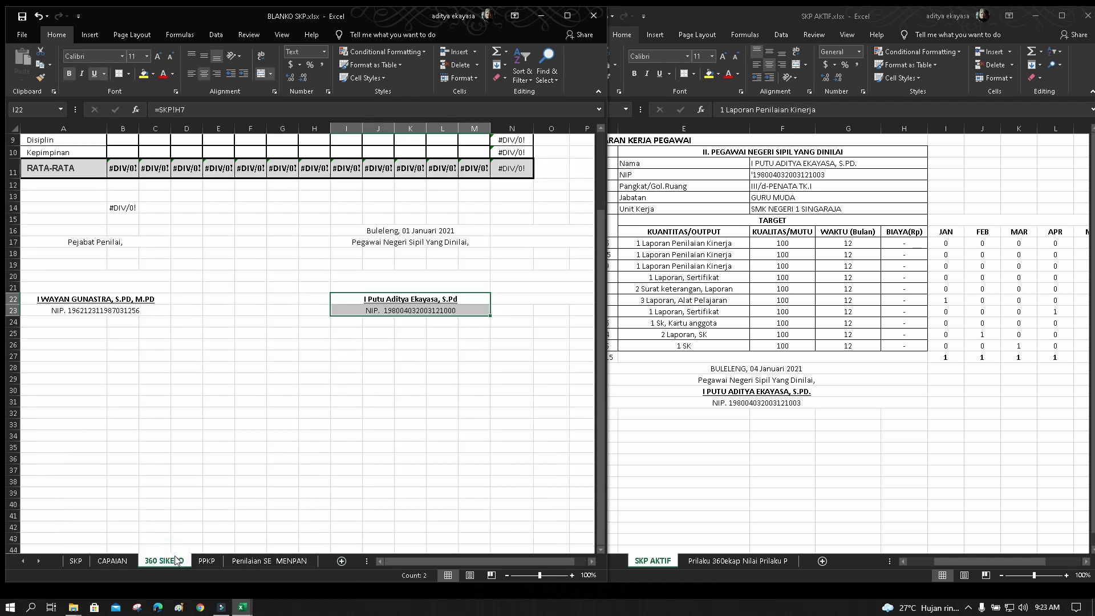
click(109, 561)
scroll(194, 367, up, 3)
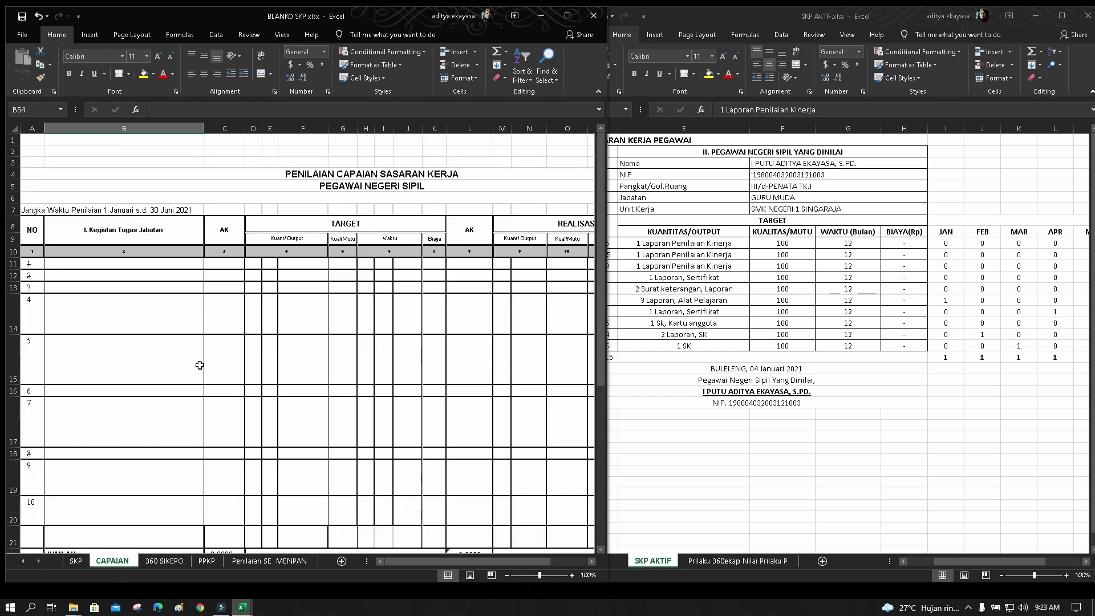
scroll(201, 362, down, 4)
scroll(201, 361, up, 2)
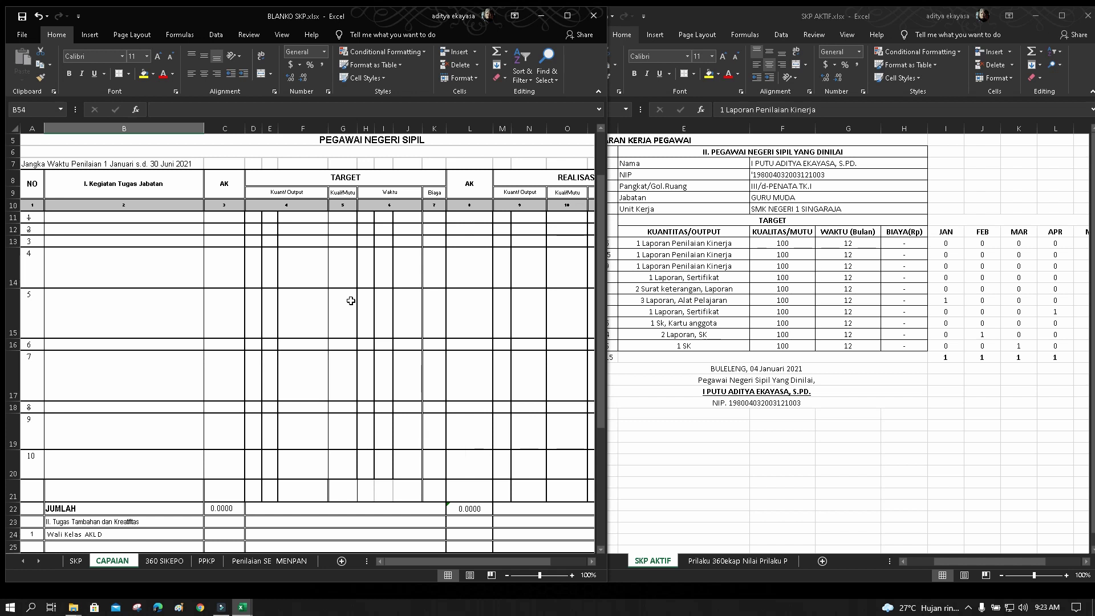
scroll(300, 453, up, 3)
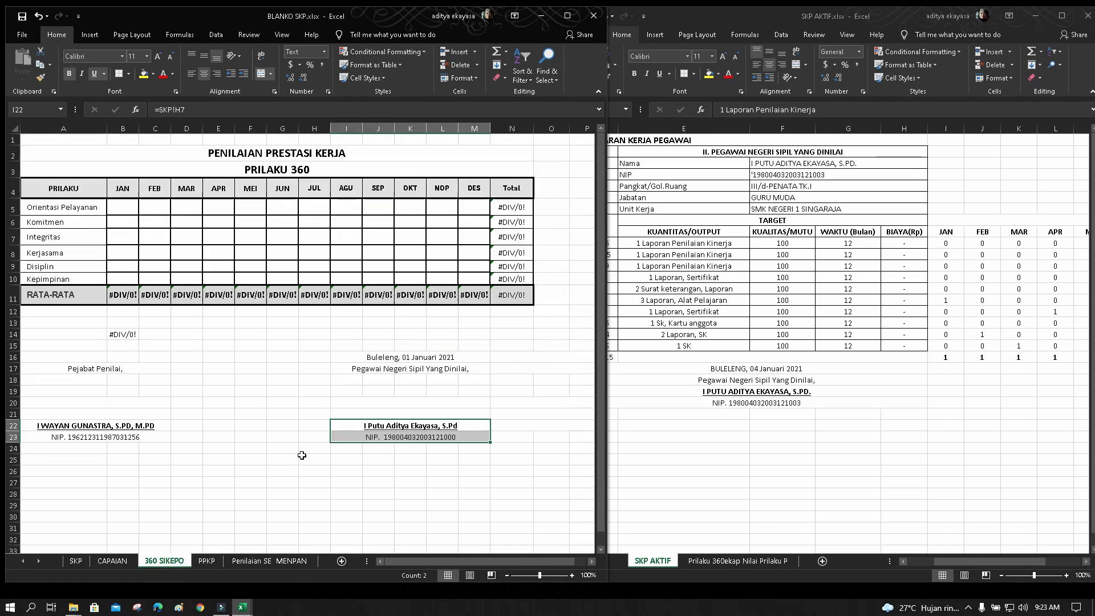
click(280, 415)
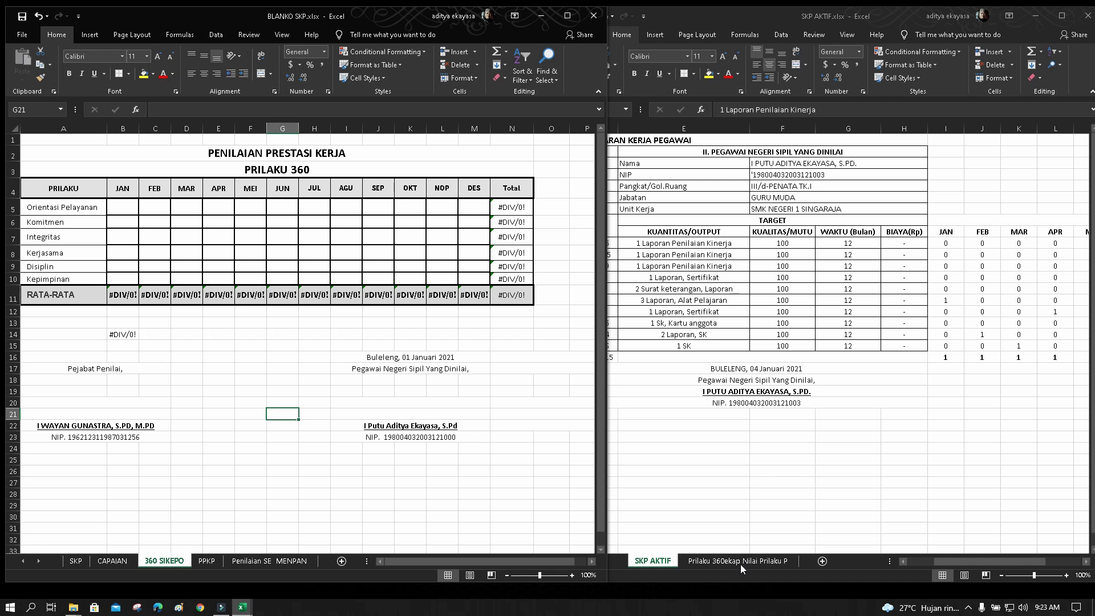
Copy the monthly behaviour scores B4:M9 from SKP AKTIF's Rekap Nilai Prilaku Per Bulan sheet
click(740, 563)
click(741, 563)
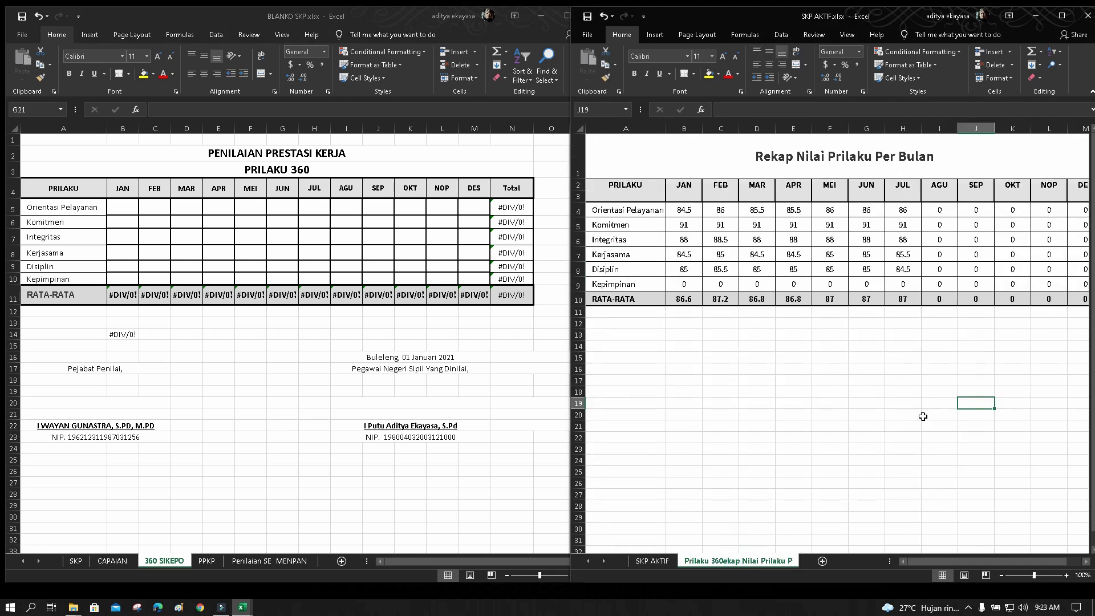
mouse_move(948, 564)
mouse_down()
mouse_move(961, 564)
mouse_move(945, 564)
mouse_up()
click(689, 210)
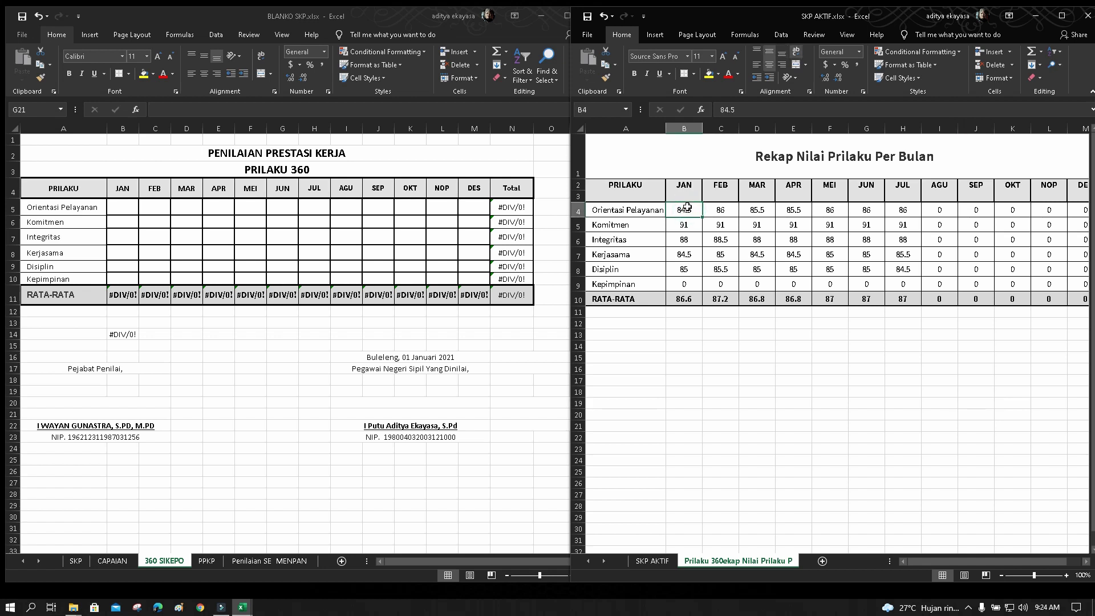
drag(686, 210, 1001, 281)
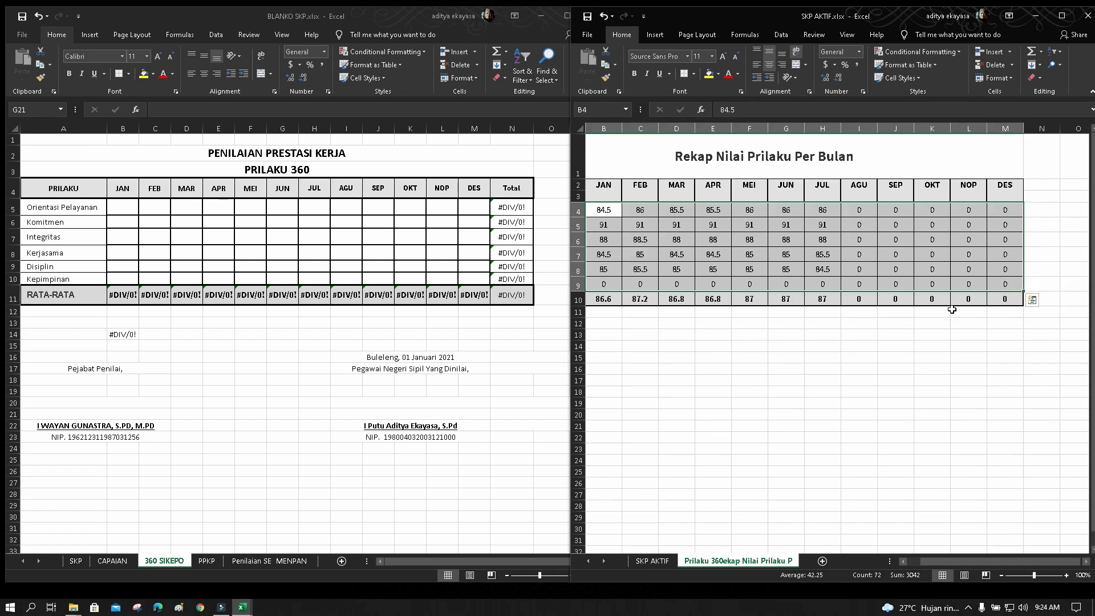
drag(940, 562, 927, 563)
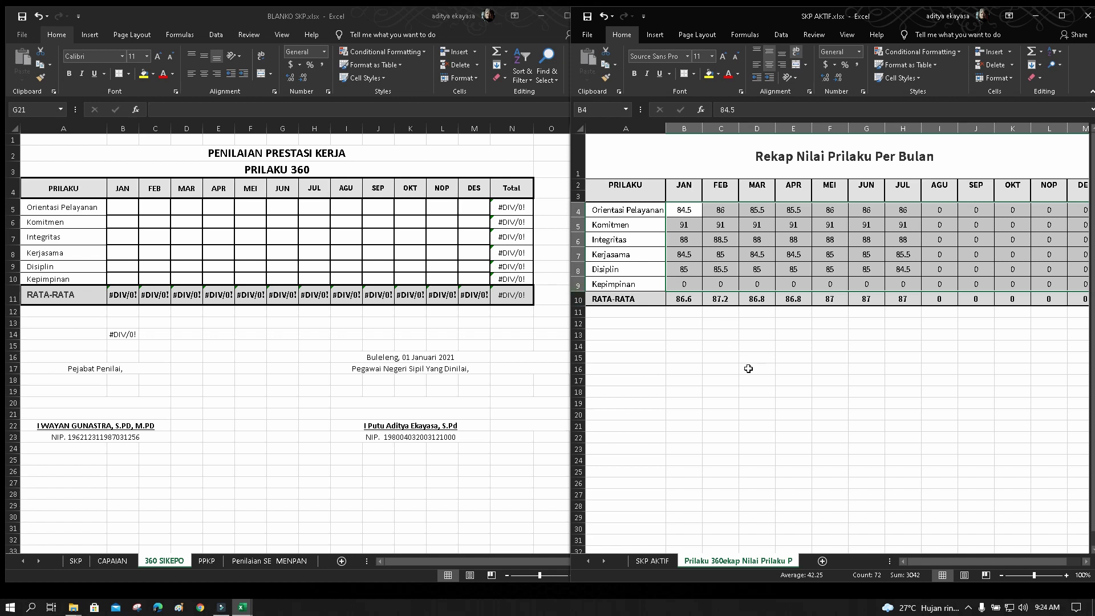
key(ctrl+c)
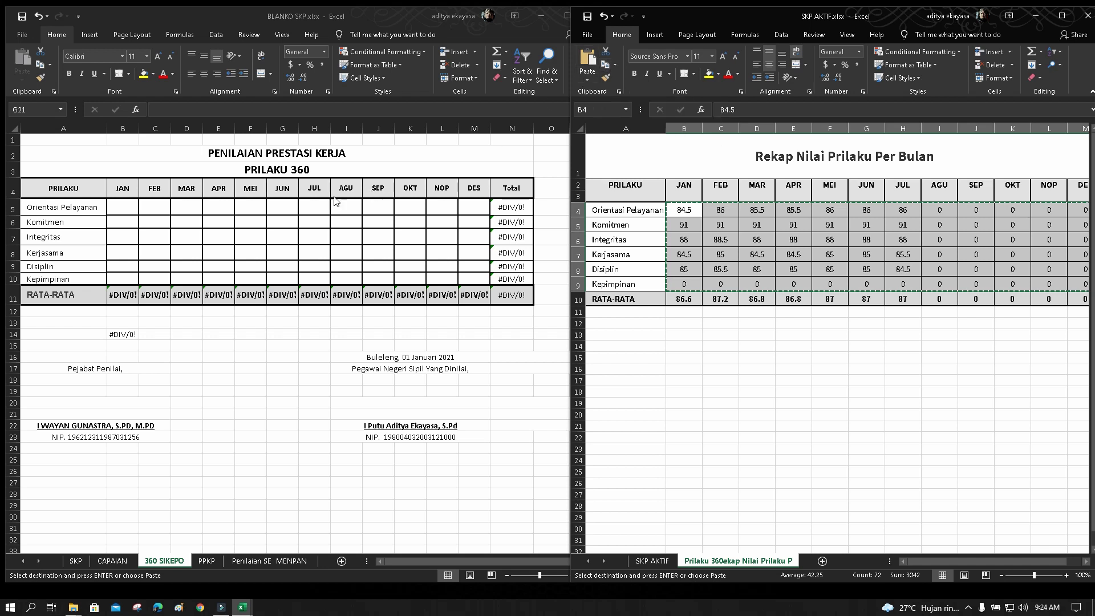
Paste the behaviour scores at B5 of the 360 SIKEPO table and review row 11's RATA-RATA averages
click(122, 210)
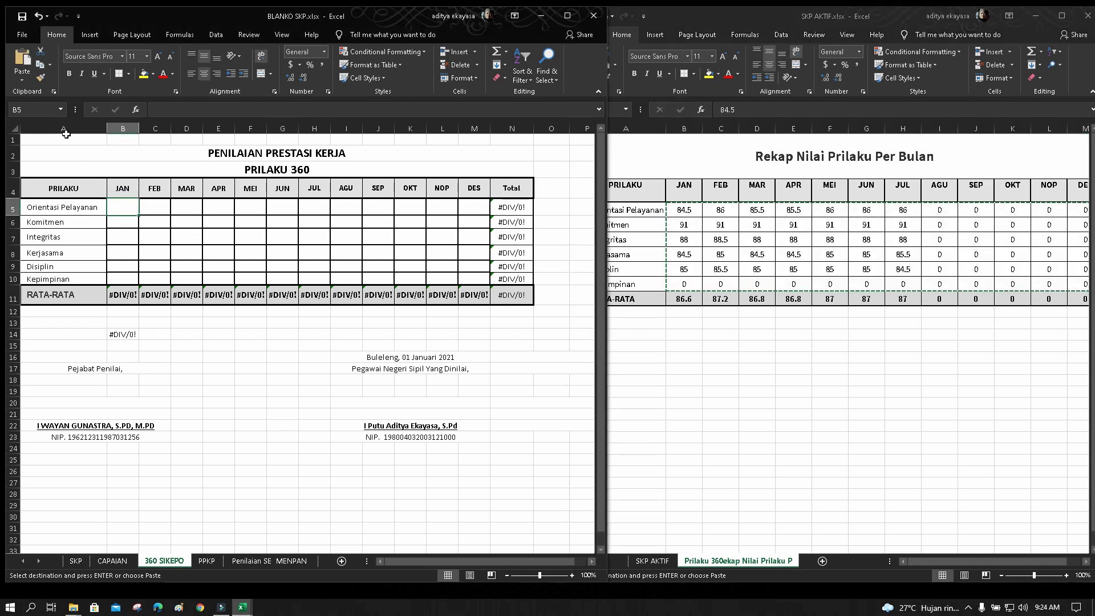
click(21, 57)
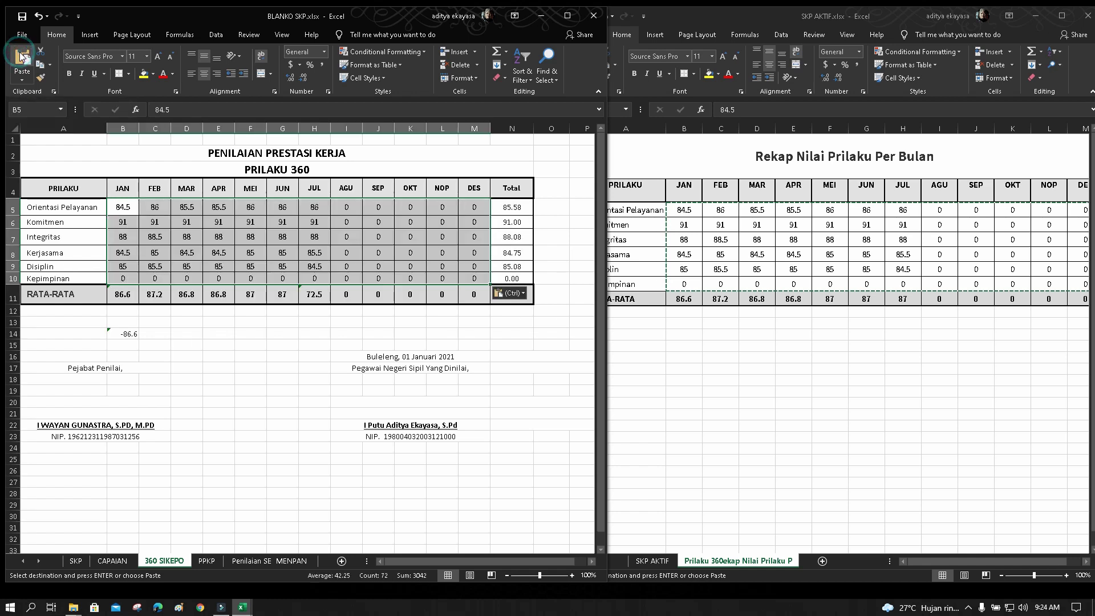
click(122, 295)
click(155, 295)
click(186, 294)
click(218, 295)
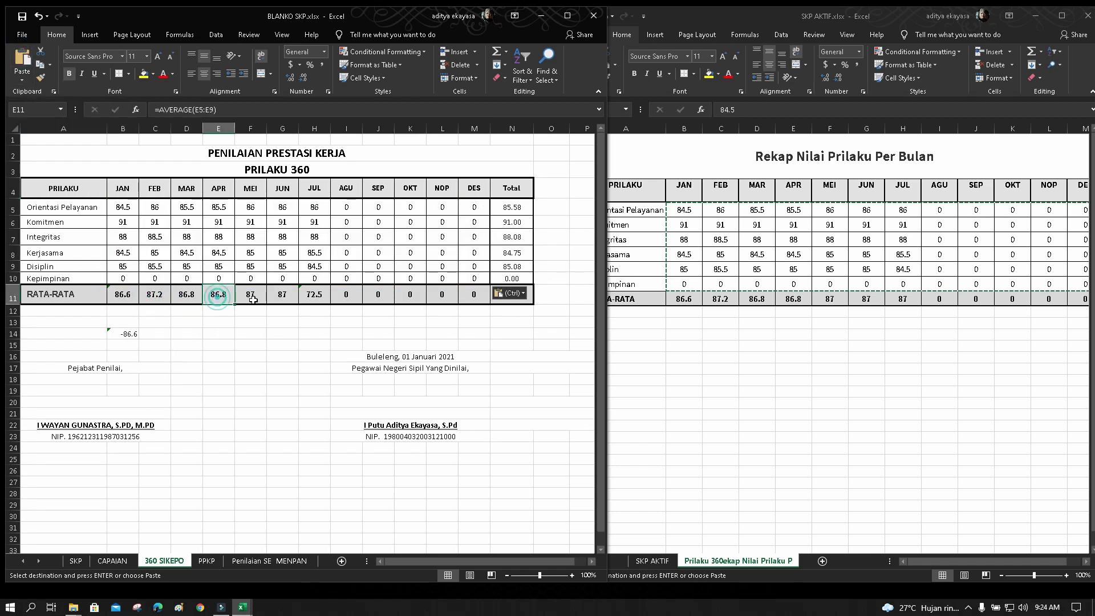
click(250, 294)
click(283, 294)
click(315, 294)
Recheck the JAN through JUL average formulas in B11:H11
click(125, 294)
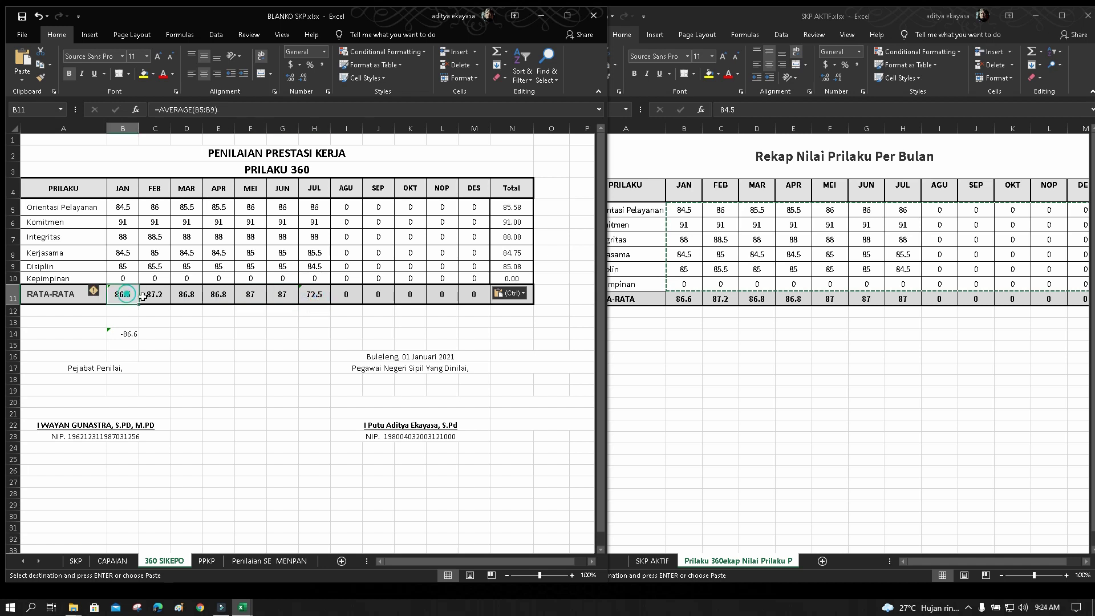
click(155, 294)
click(187, 295)
click(217, 294)
click(250, 294)
click(282, 294)
click(314, 295)
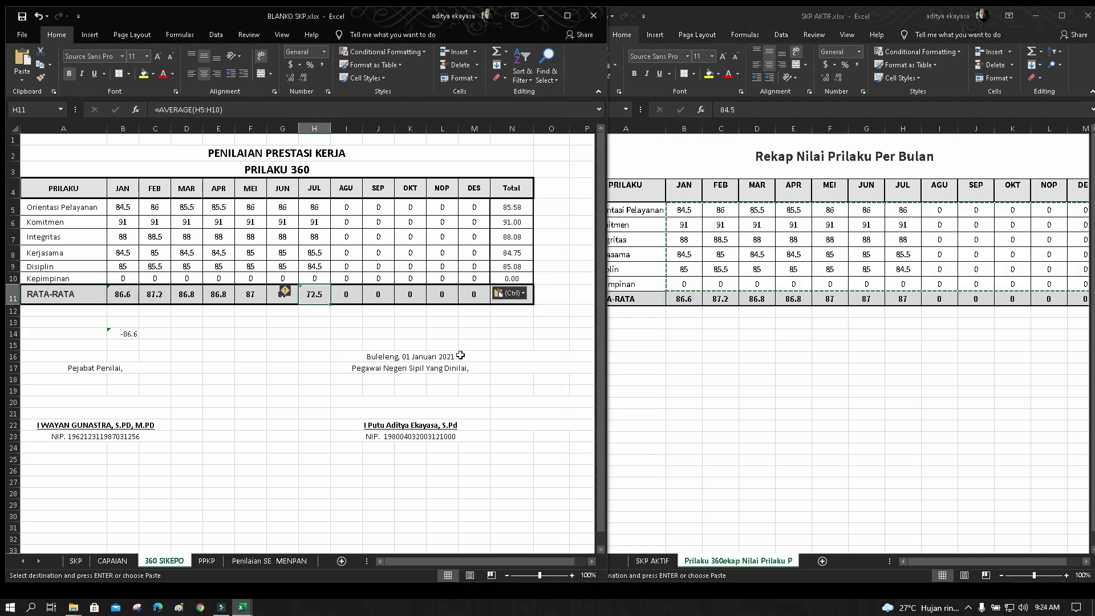
Check the Total values N5:N10, such as 85.58 and 91.00, and select the stray -86.6 in B14
click(530, 353)
click(531, 334)
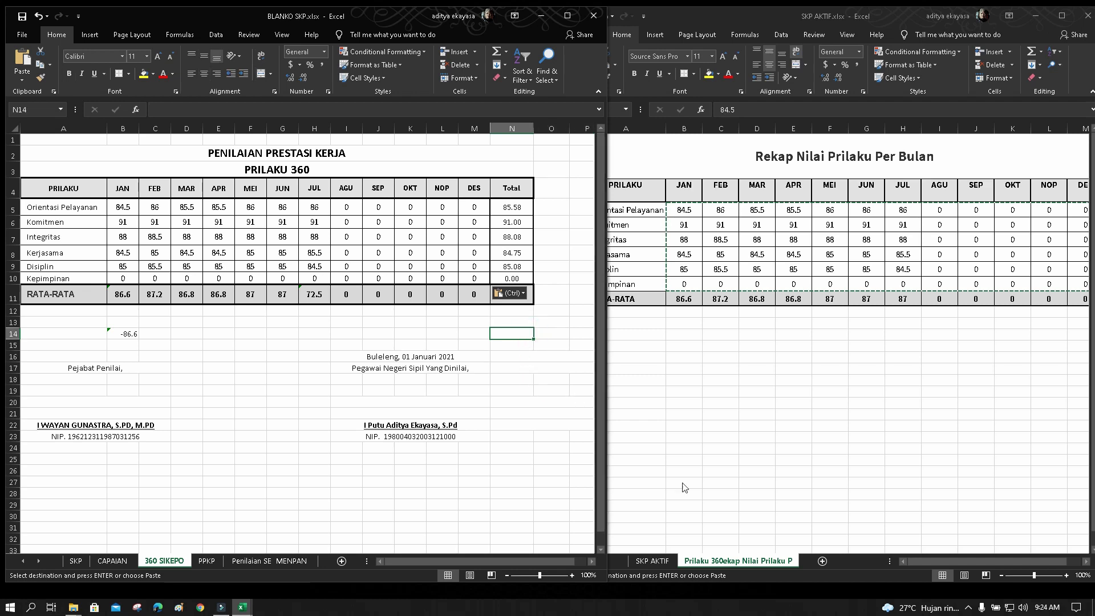
drag(931, 560, 943, 558)
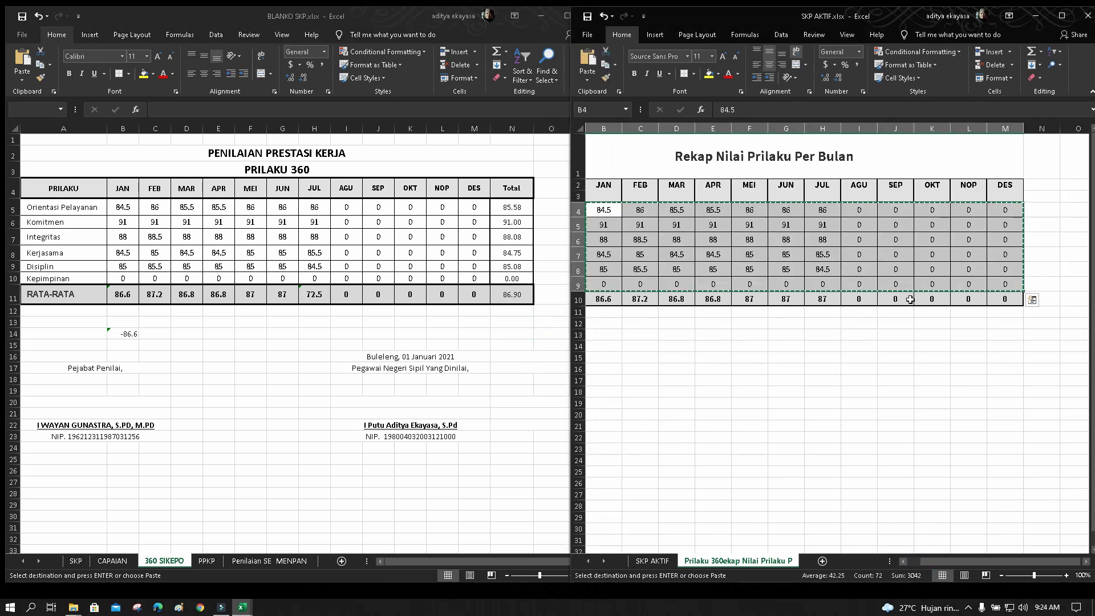
click(515, 365)
drag(510, 207, 511, 280)
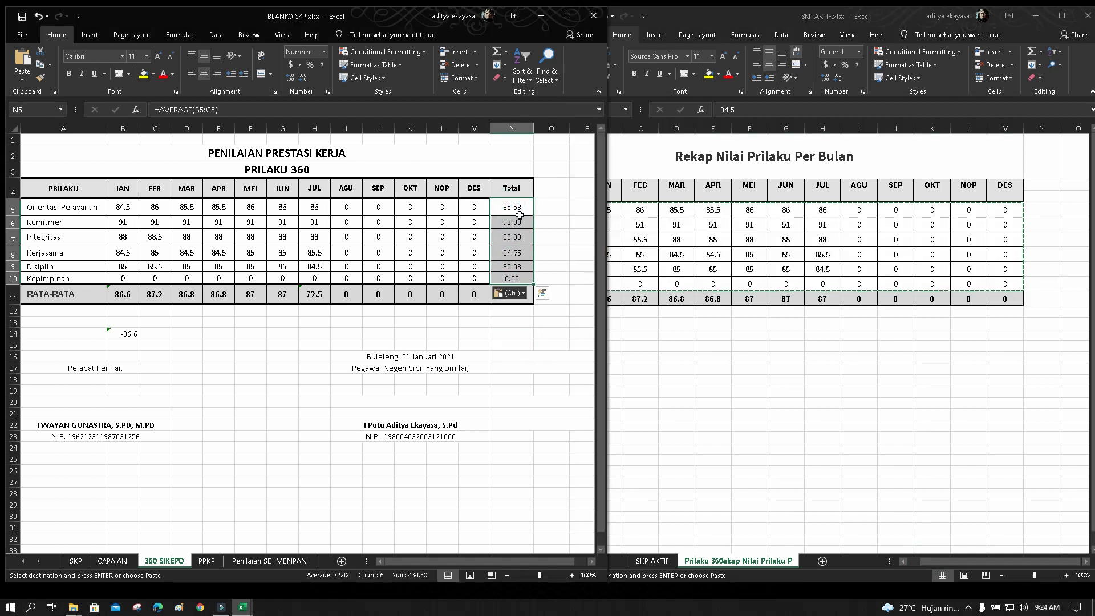
click(544, 401)
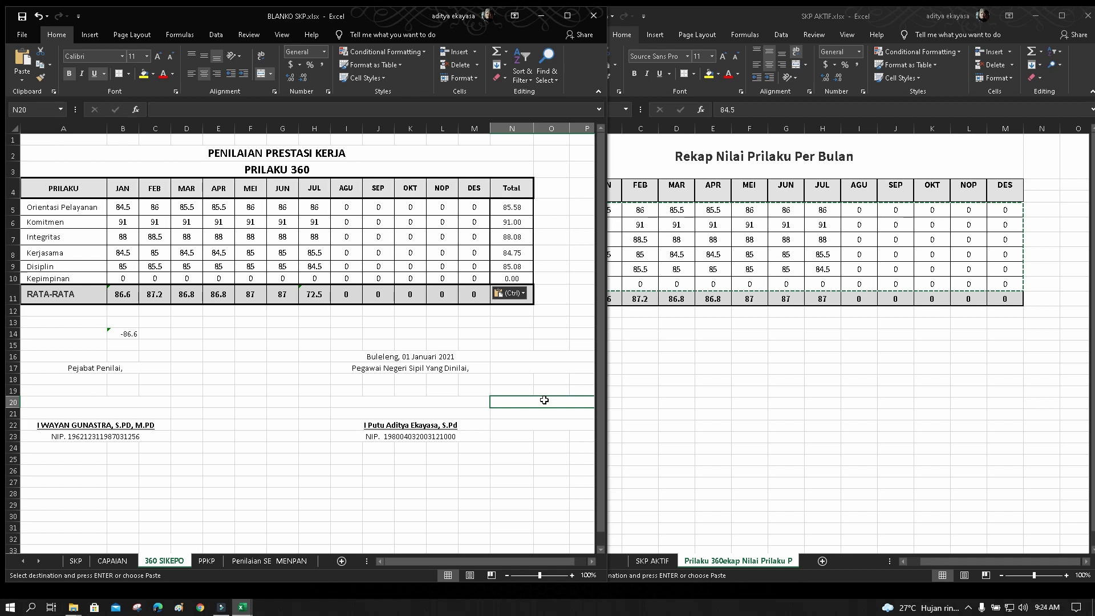
click(123, 334)
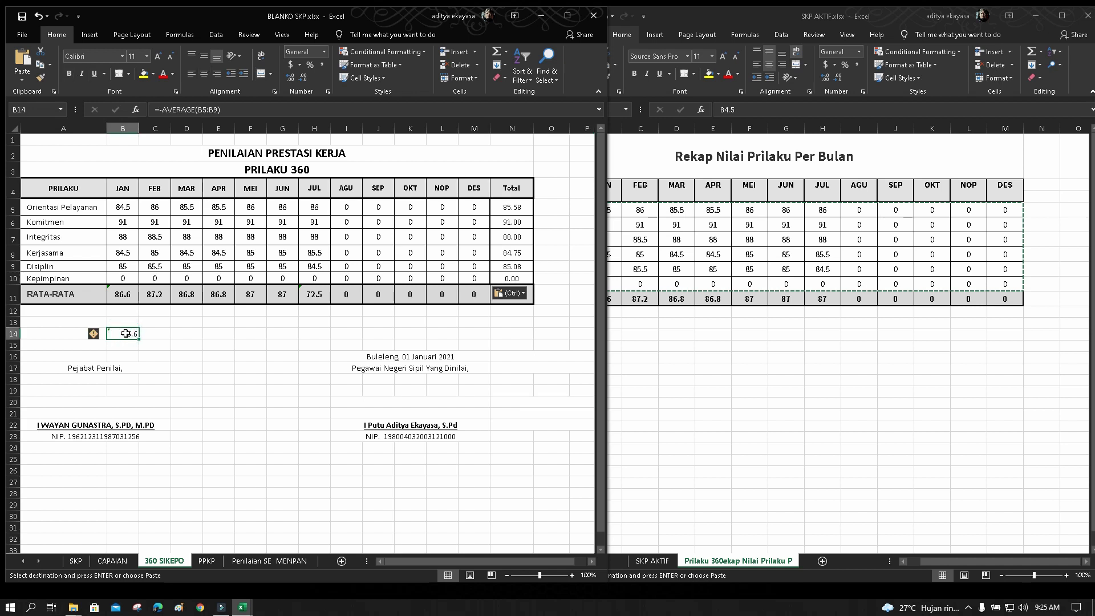
Delete the stray -86.6 value and review the PPKP, Penilaian SE MENPAN and CAPAIAN sheets
key(Delete)
click(223, 383)
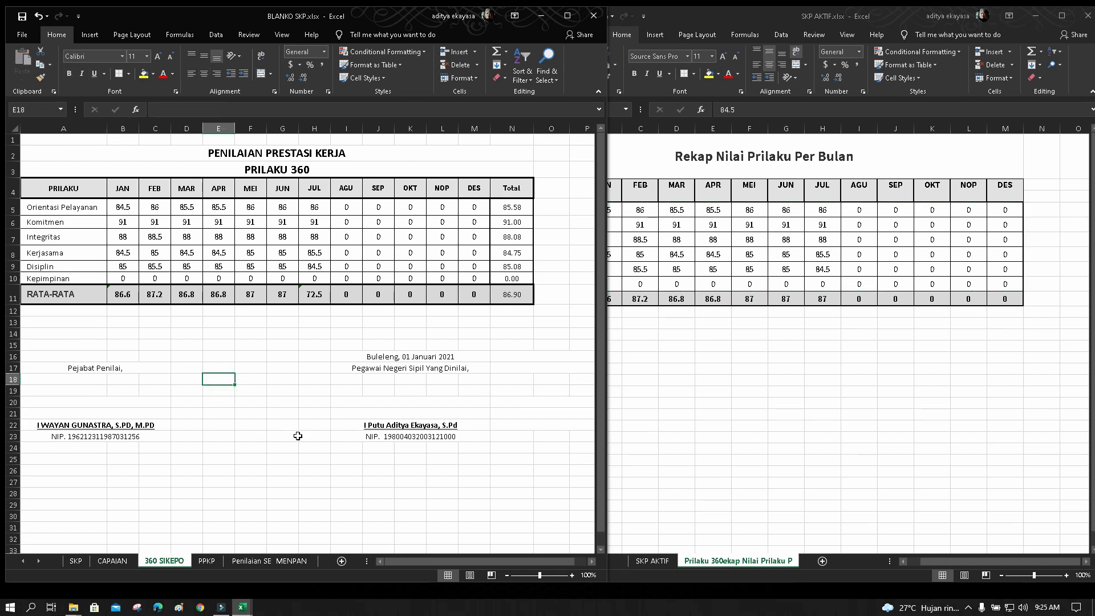
click(207, 561)
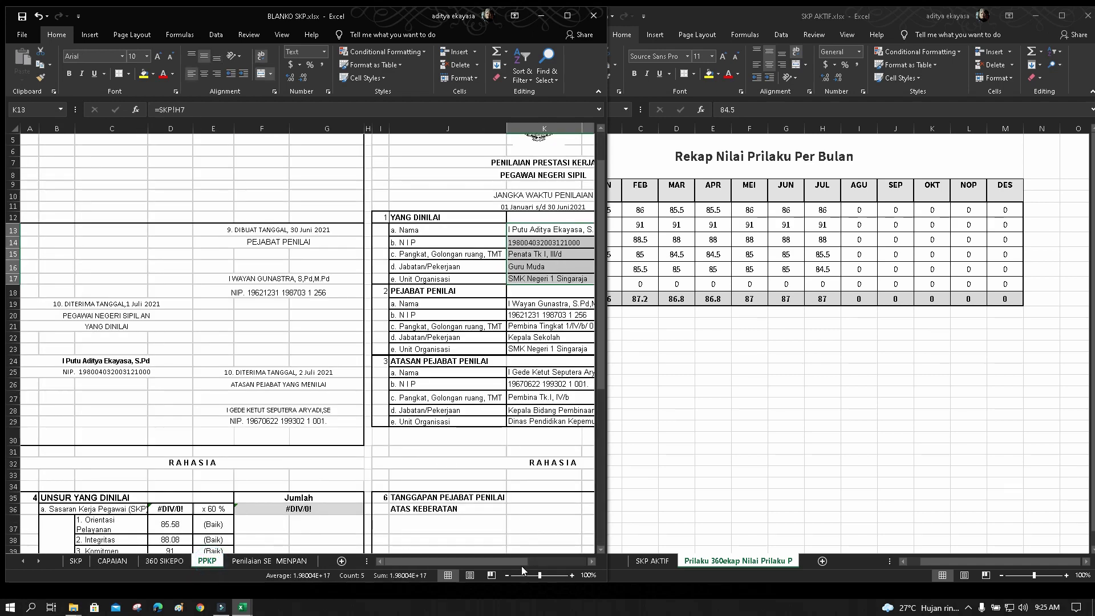
mouse_move(521, 565)
mouse_down()
mouse_move(574, 560)
mouse_move(505, 567)
mouse_up()
scroll(167, 341, down, 5)
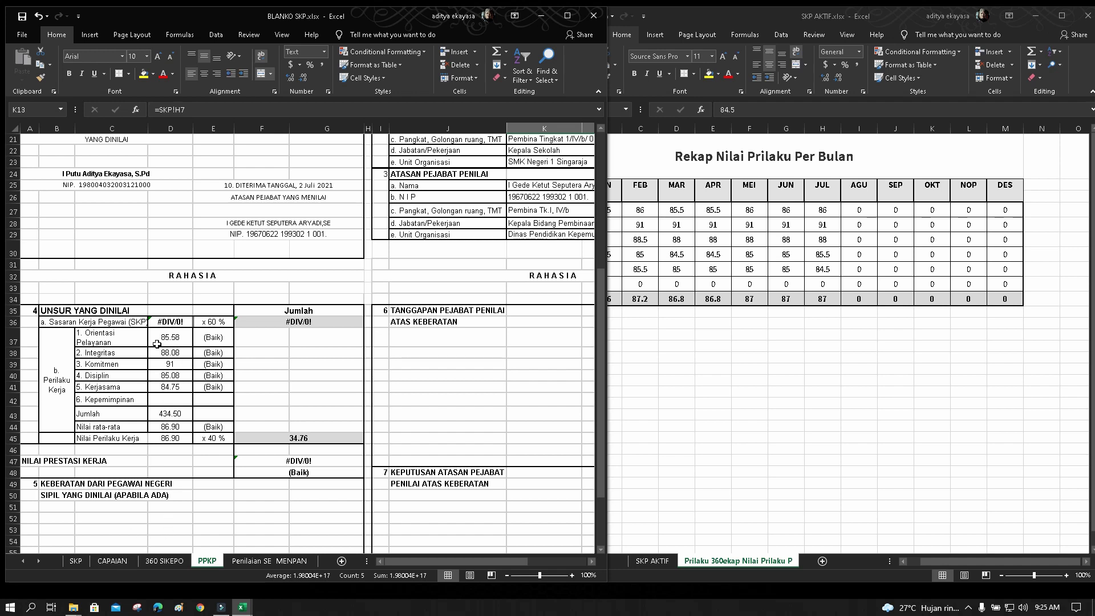
scroll(230, 380, down, 3)
scroll(231, 380, up, 8)
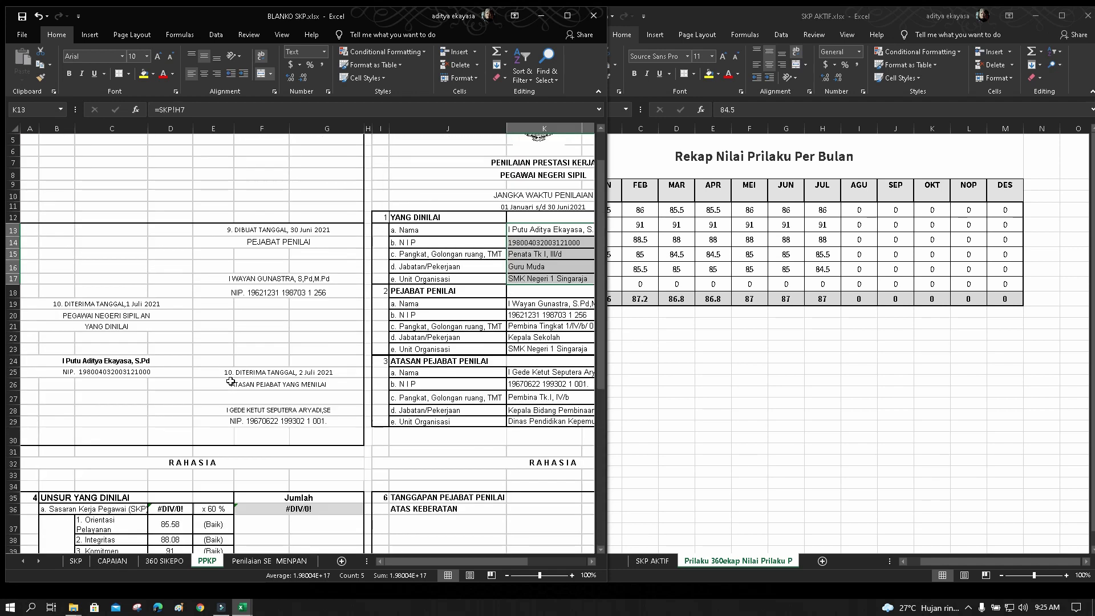
scroll(230, 382, down, 5)
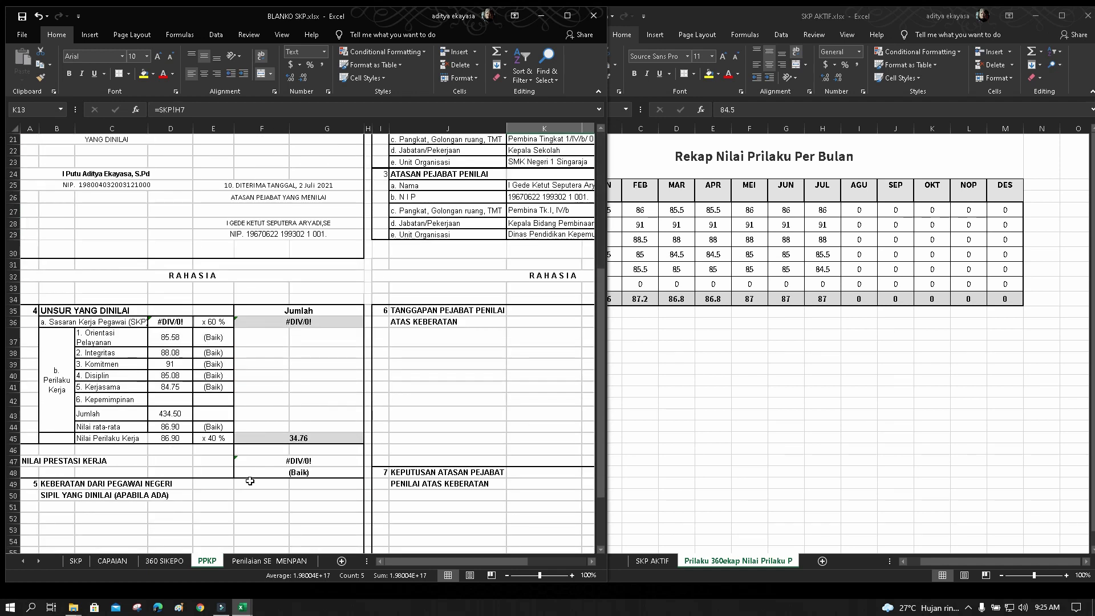
click(256, 561)
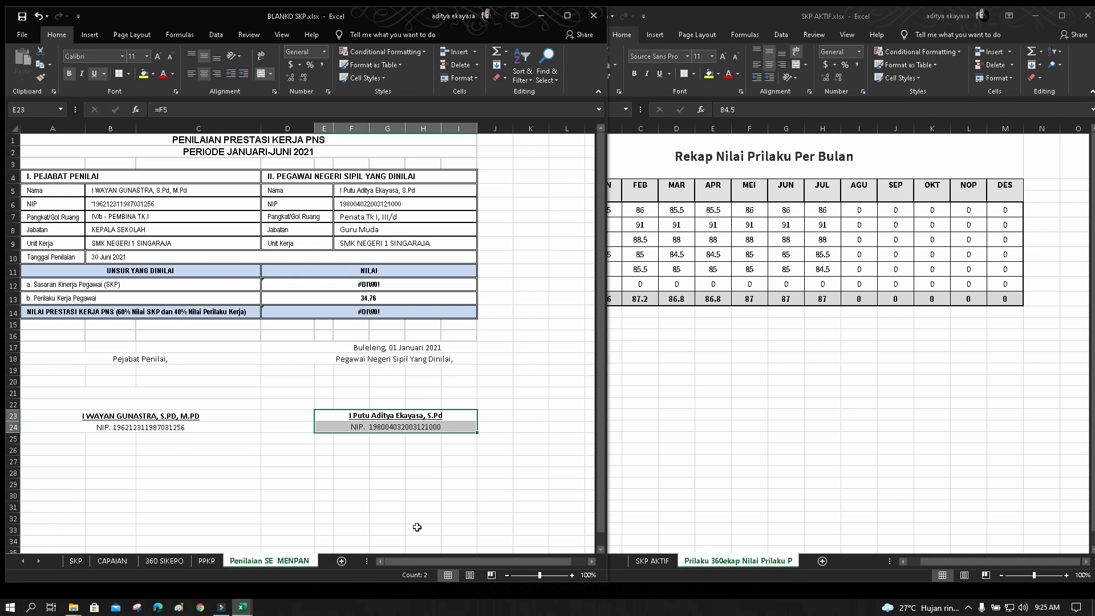
click(112, 560)
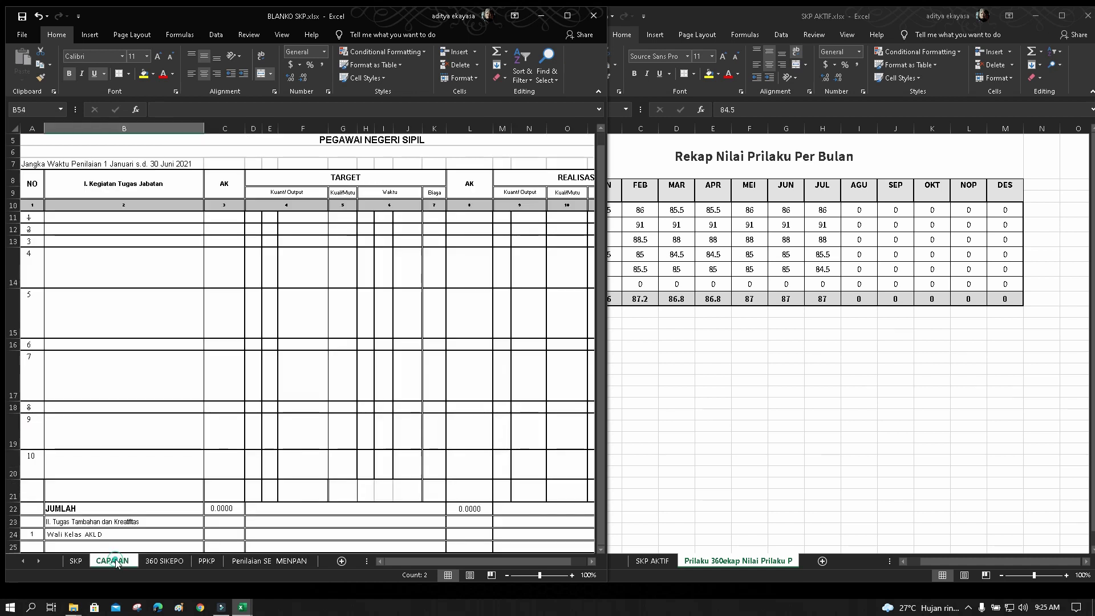
scroll(751, 486, down, 3)
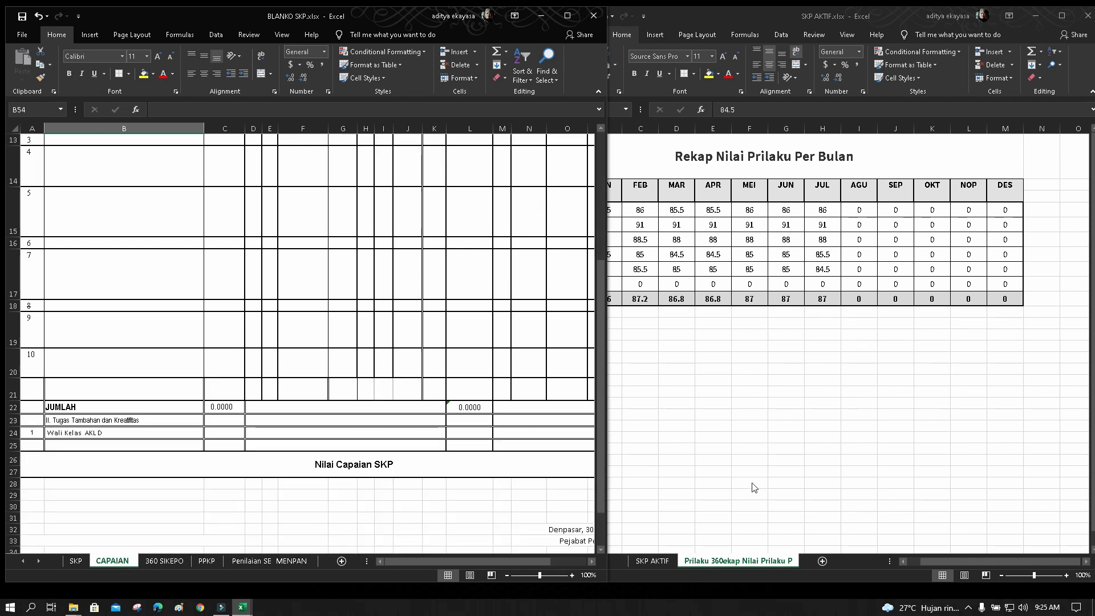
scroll(713, 503, up, 4)
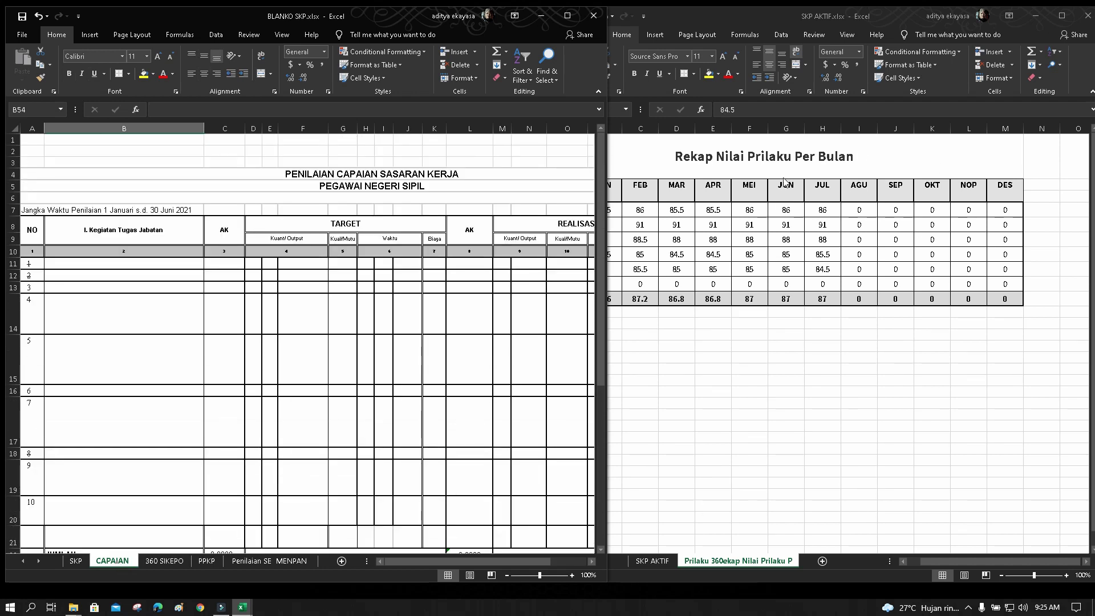
Close SKP AKTIF and open Capaian.xlsx from the SIKEPO2021 folder
click(1087, 16)
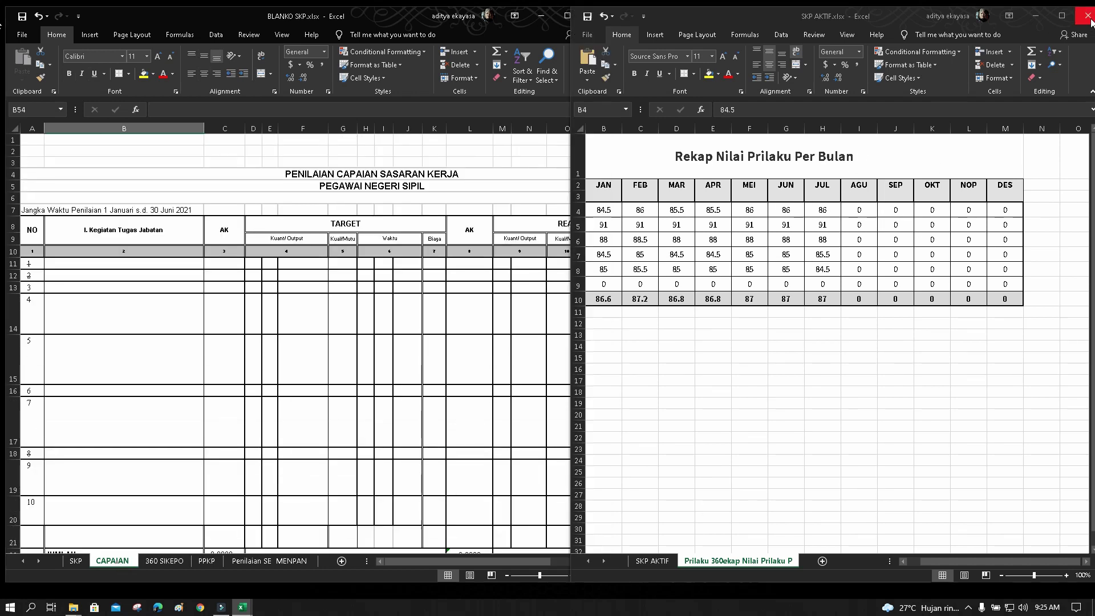
click(735, 173)
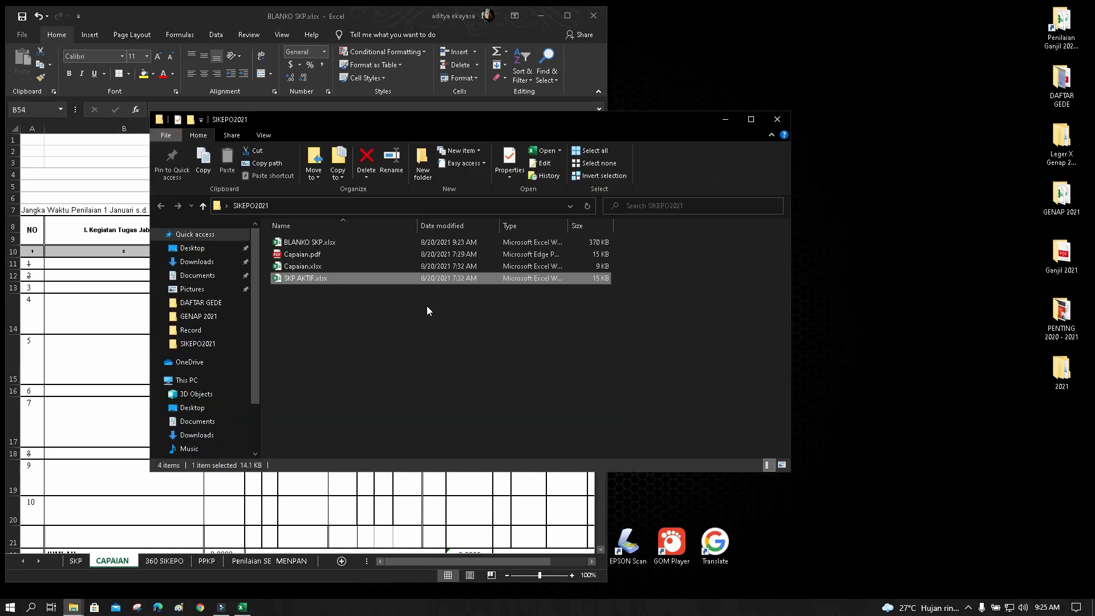
double_click(317, 266)
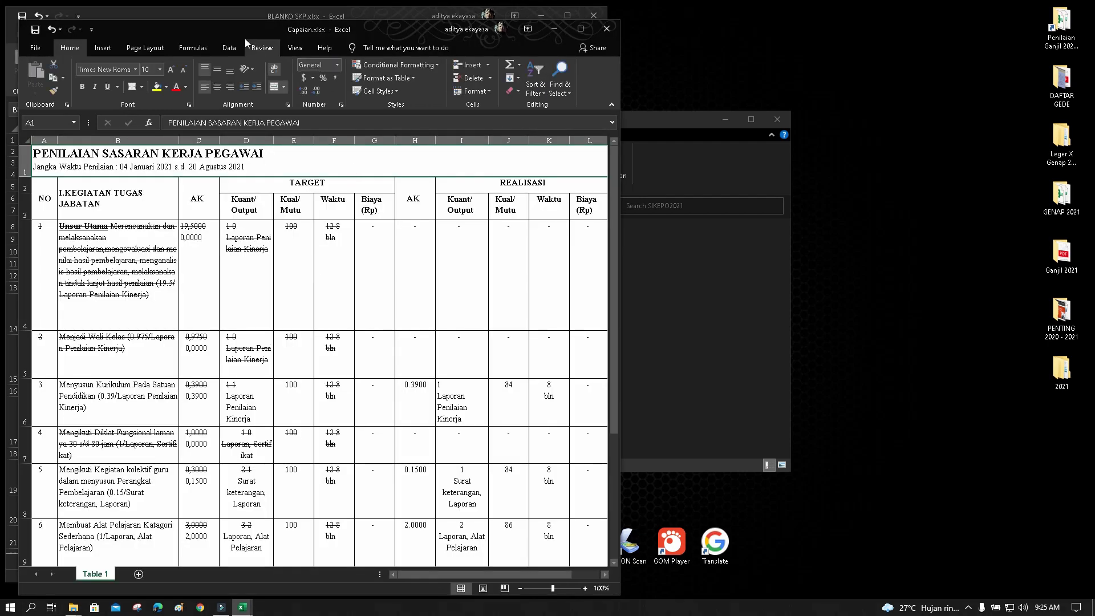
Move the Capaian window to the right half and review its activity descriptions
drag(255, 32, 606, 26)
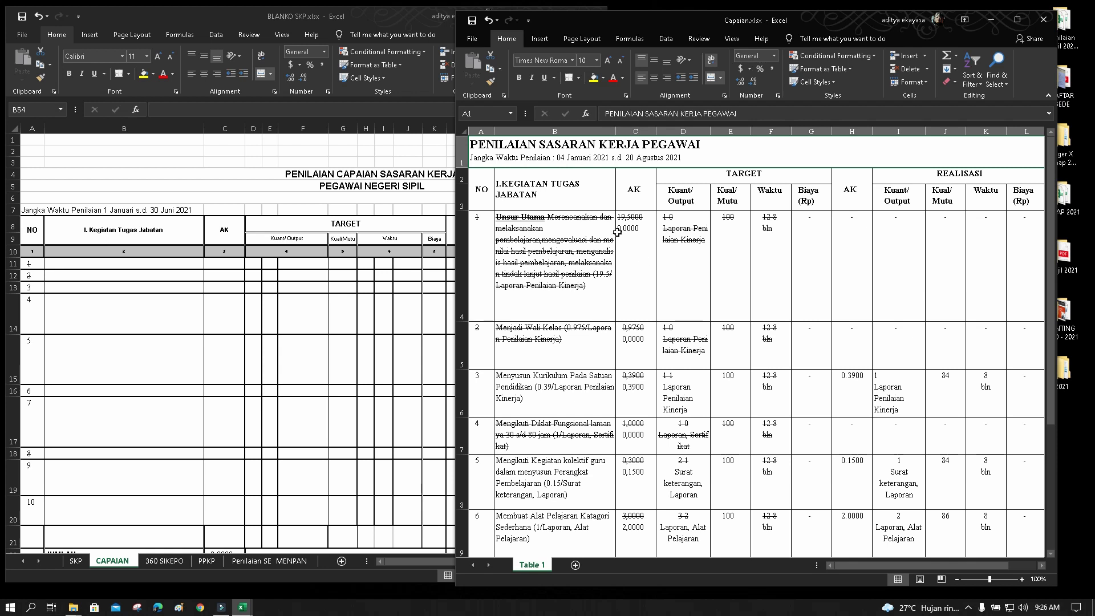
click(556, 251)
click(551, 332)
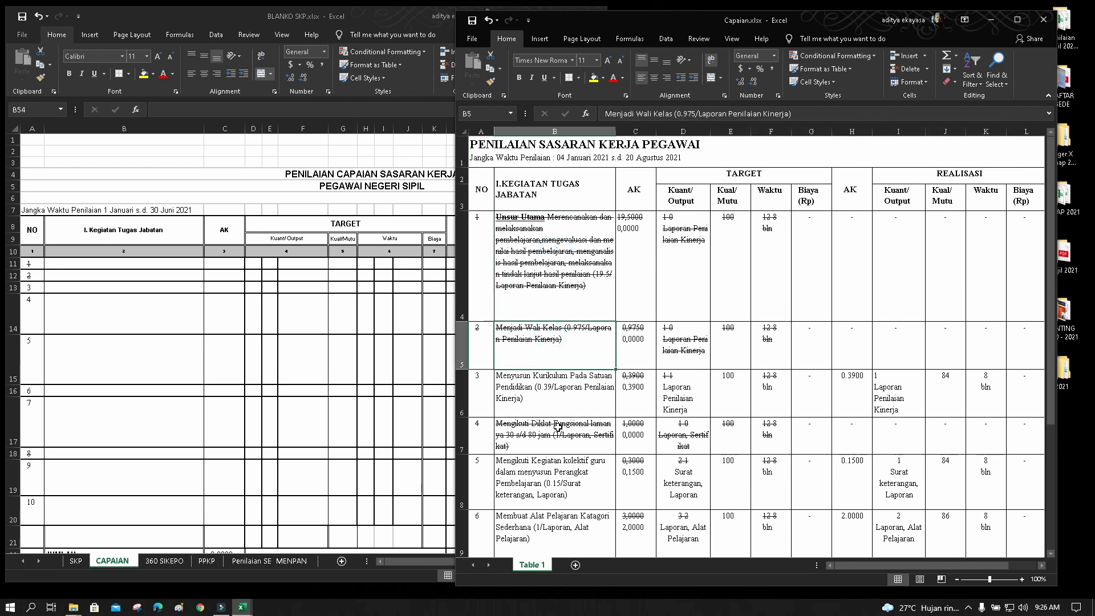
click(558, 428)
scroll(556, 394, down, 2)
scroll(554, 353, up, 2)
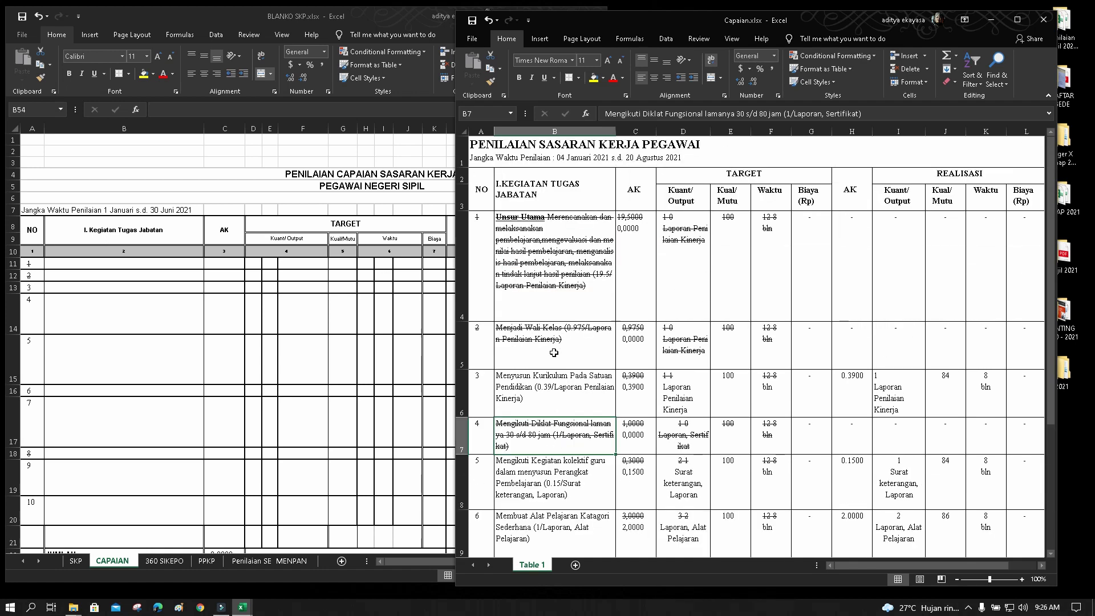
click(537, 396)
scroll(603, 439, down, 4)
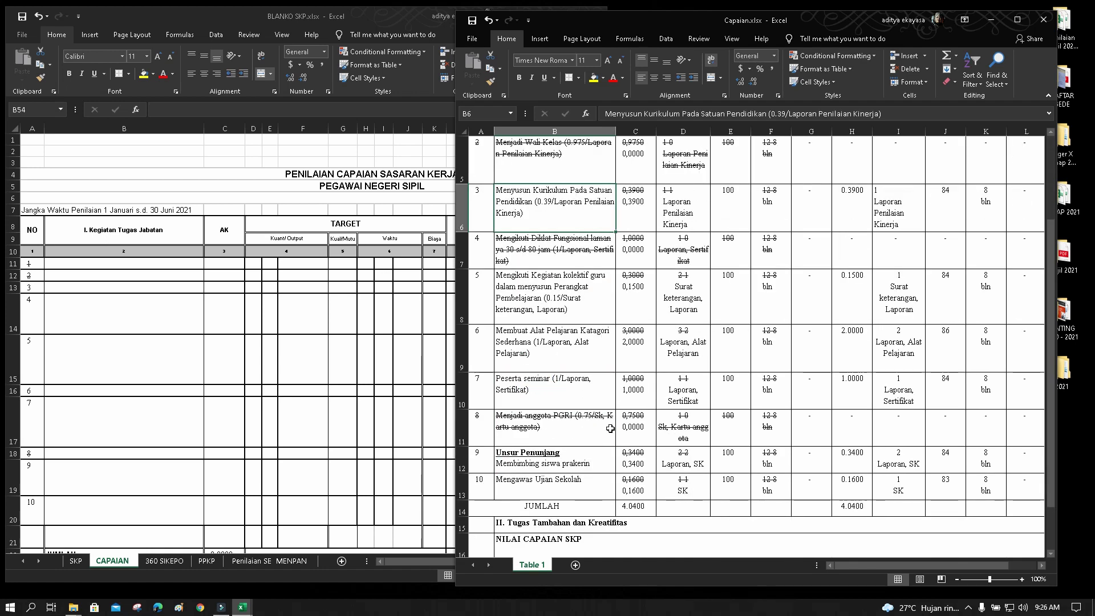
scroll(603, 438, up, 4)
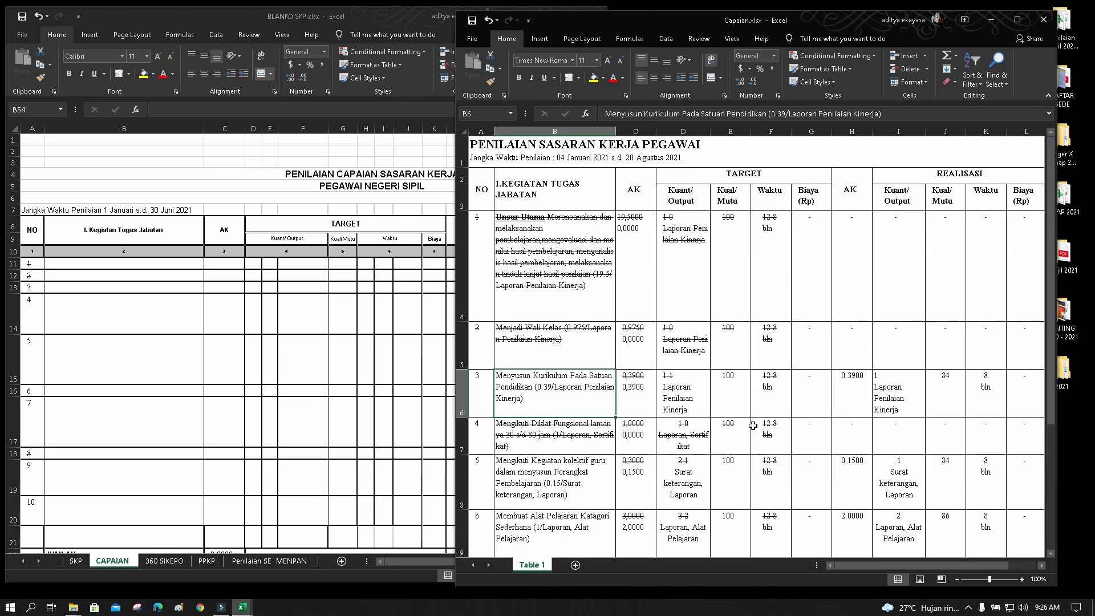
drag(888, 564, 915, 564)
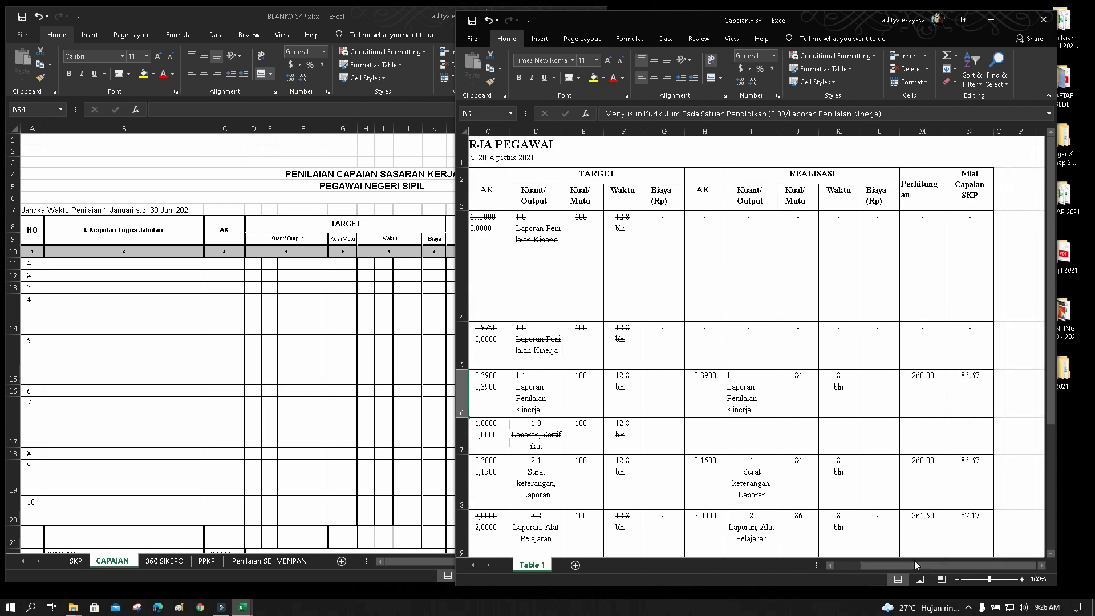
Review the realisasi output, quality, time, cost and Nilai Capaian values for rows 4 and 6
click(748, 239)
click(797, 239)
click(838, 242)
click(879, 249)
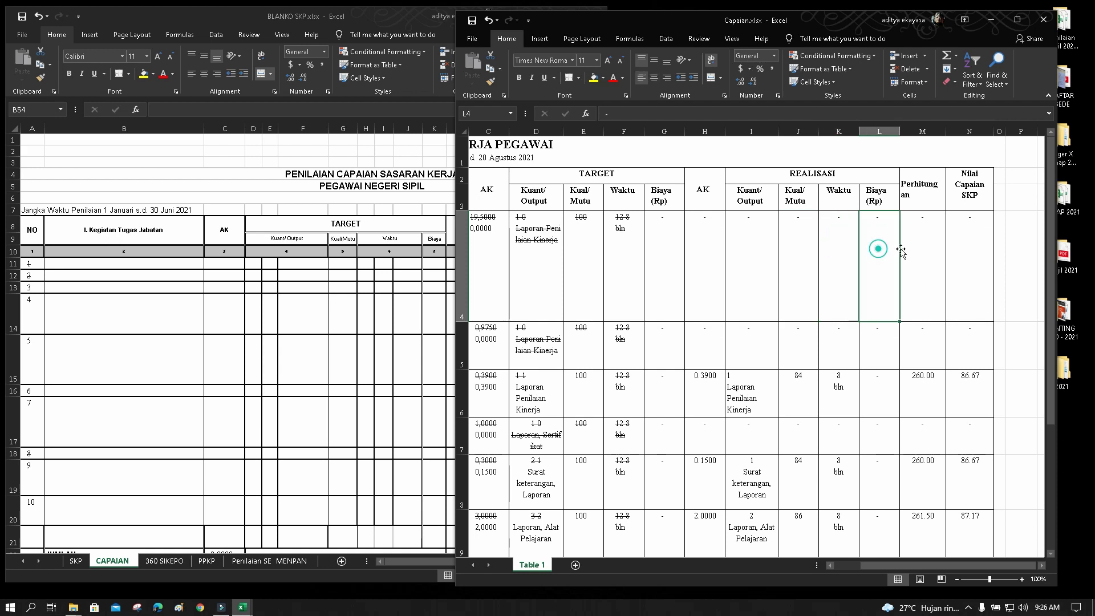
click(919, 246)
click(969, 246)
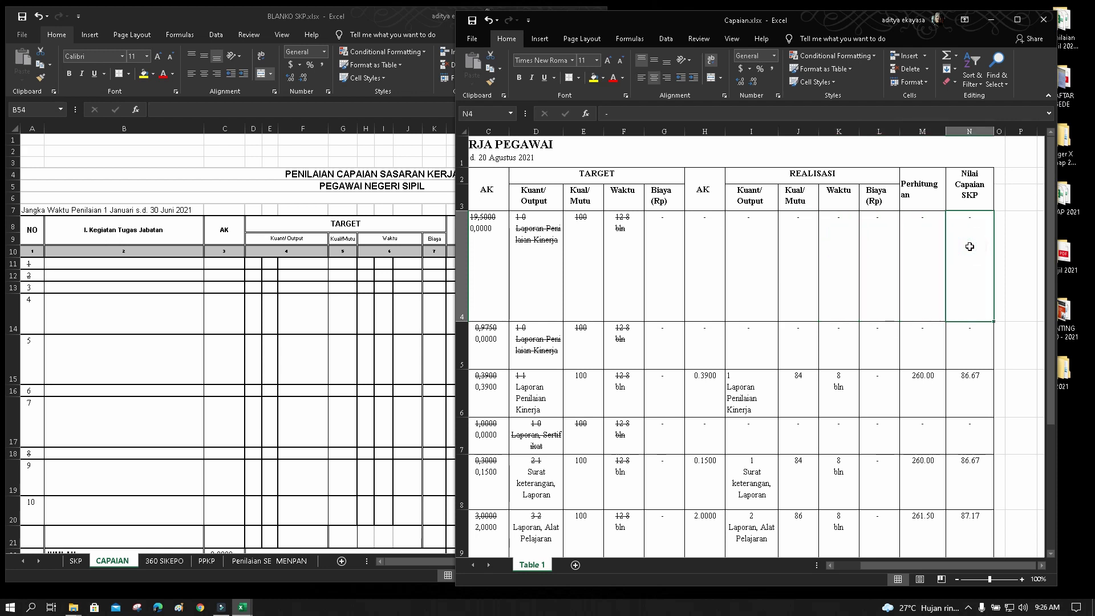
click(736, 399)
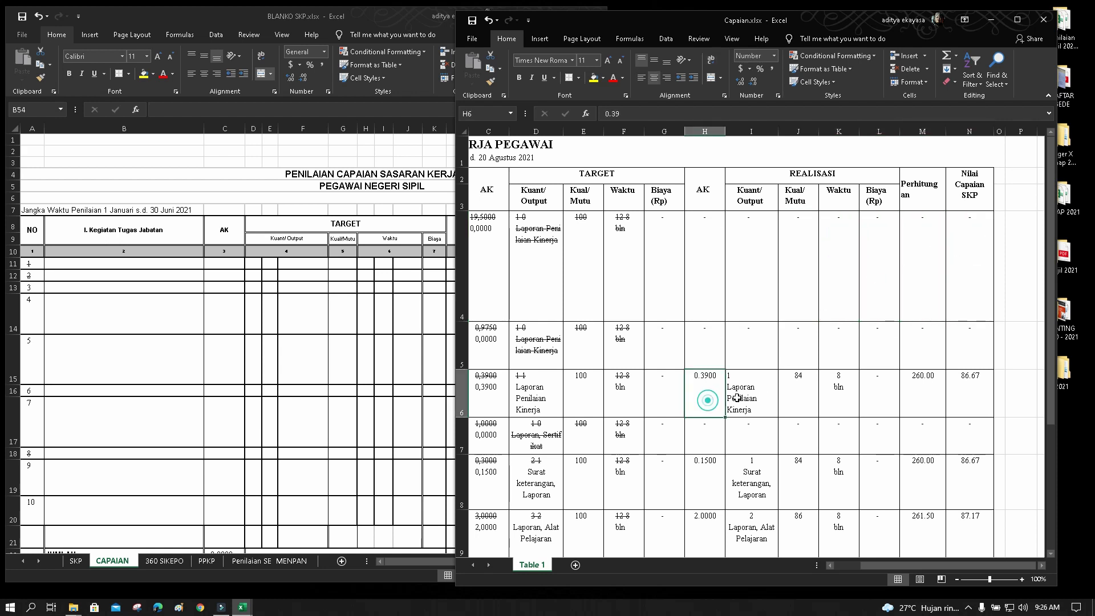
click(791, 394)
click(836, 392)
click(881, 392)
Check row 6's Nilai Capaian of 86.67, then copy the activity names B4:B13 from Capaian
click(918, 391)
click(967, 381)
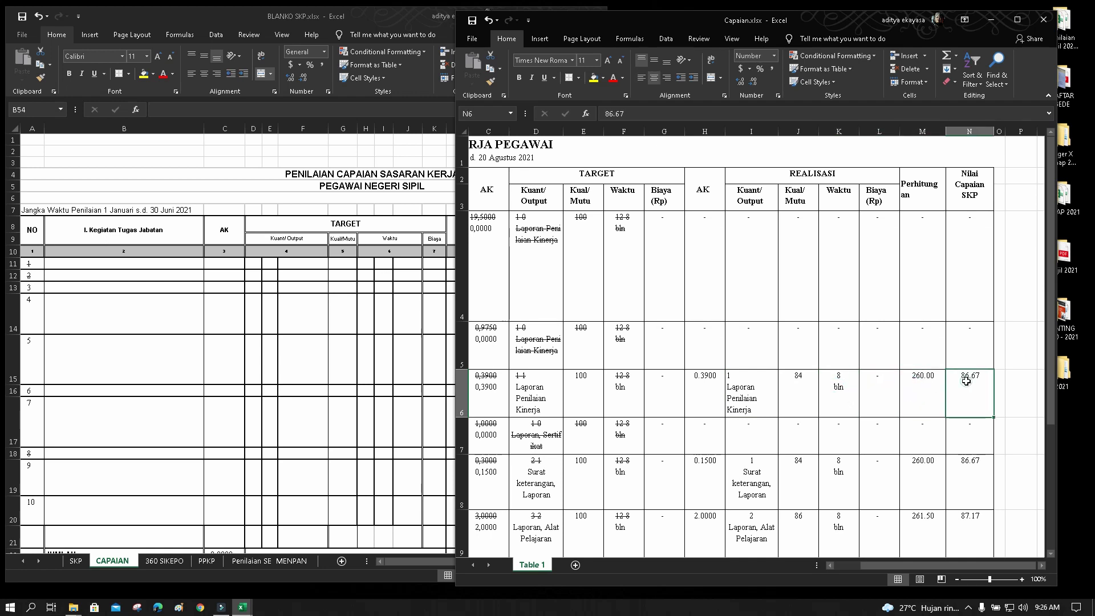
drag(893, 561, 864, 562)
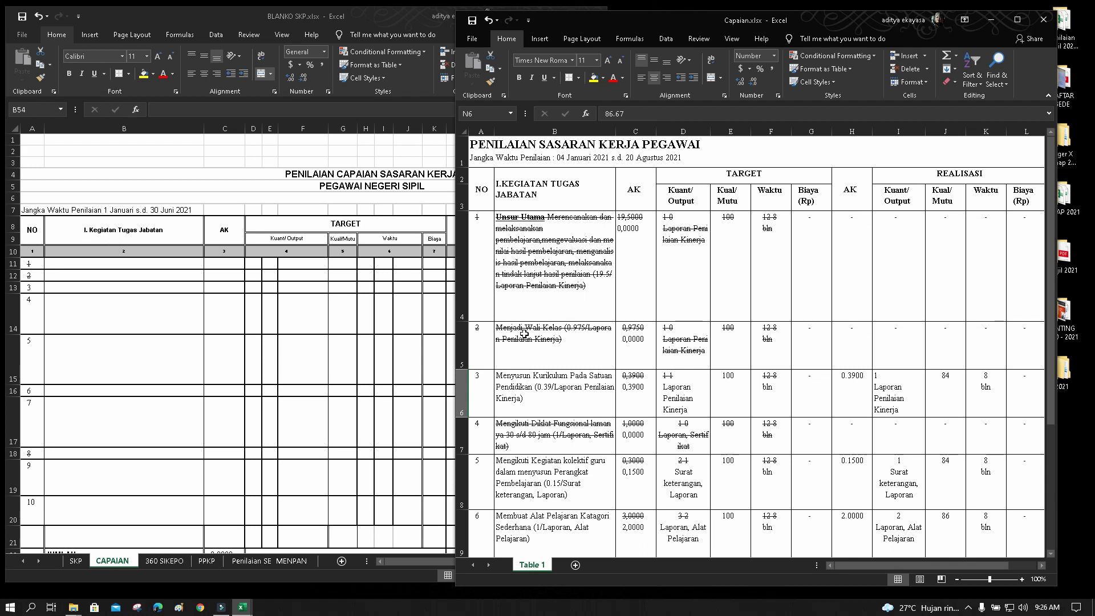
drag(525, 235, 531, 433)
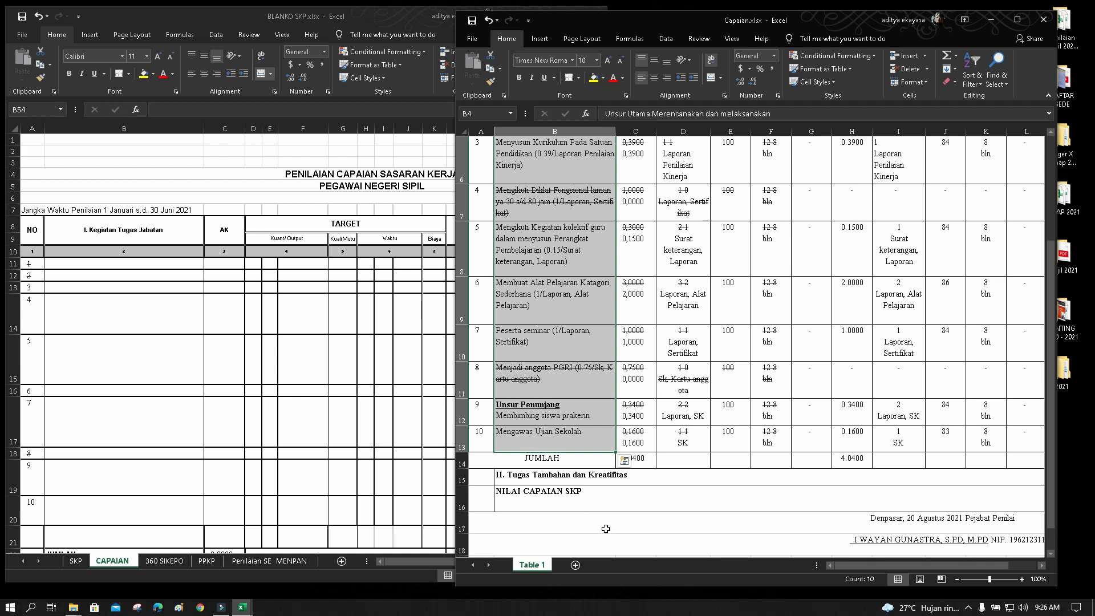
key(ctrl+c)
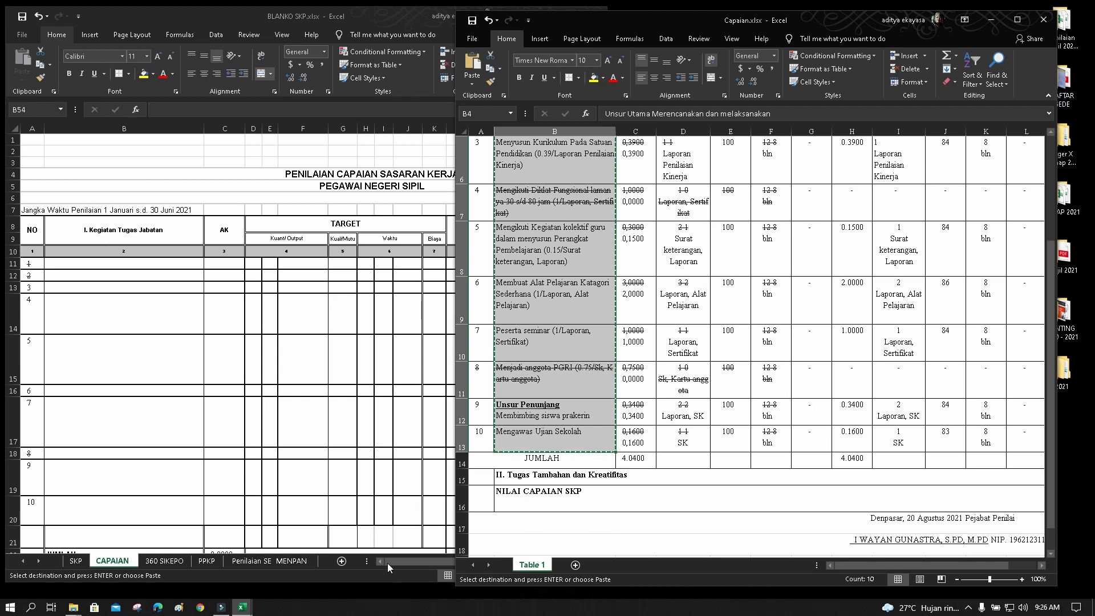
Paste the ten activity names into the CAPAIAN sheet starting at B11
click(88, 267)
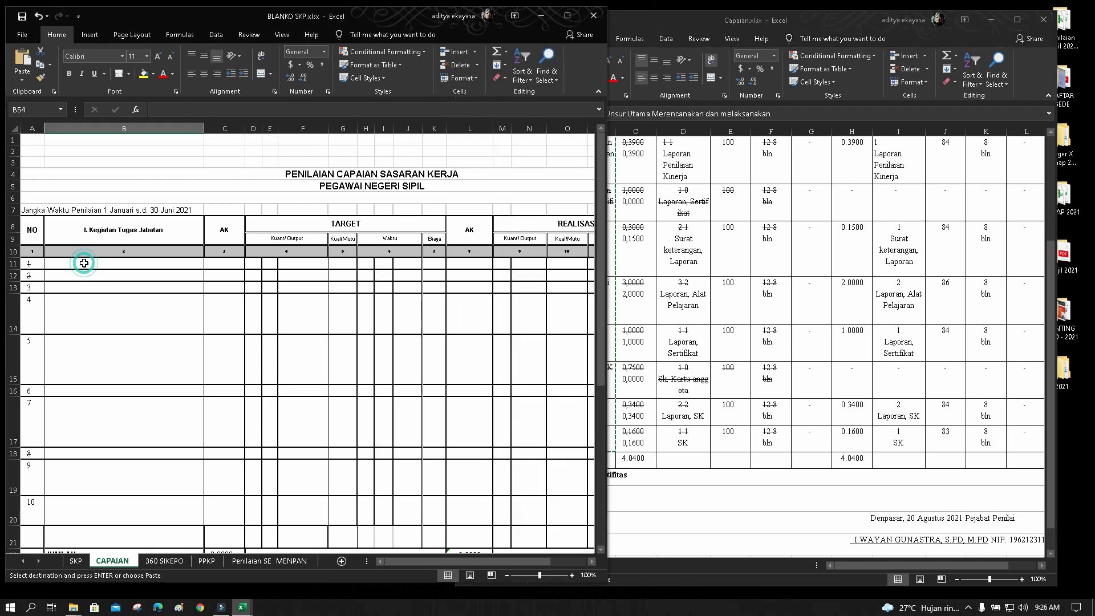
click(23, 59)
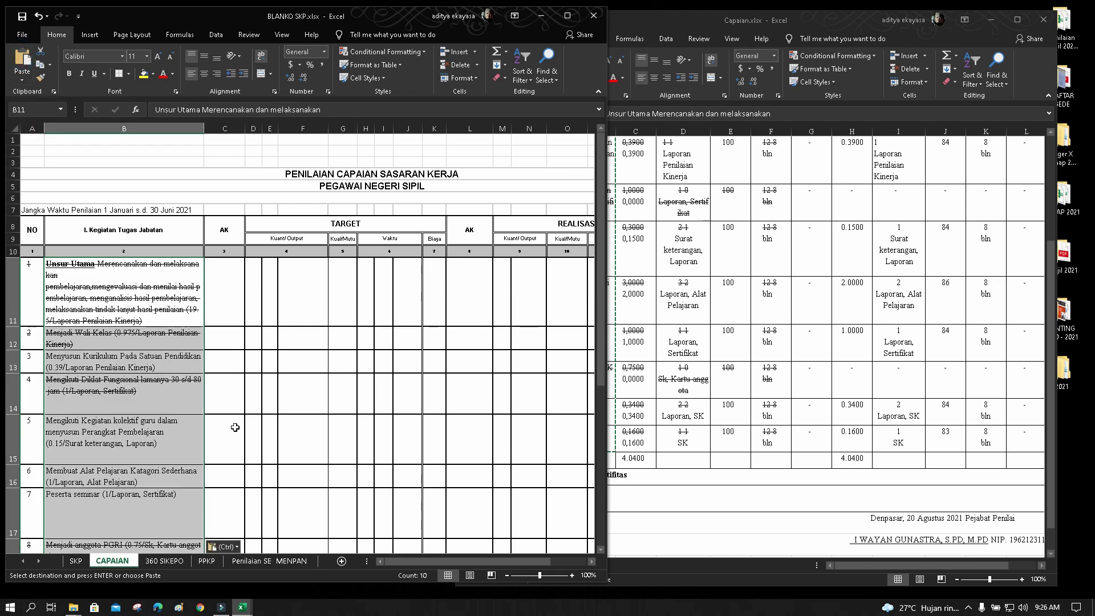
scroll(235, 428, down, 1)
scroll(234, 426, up, 1)
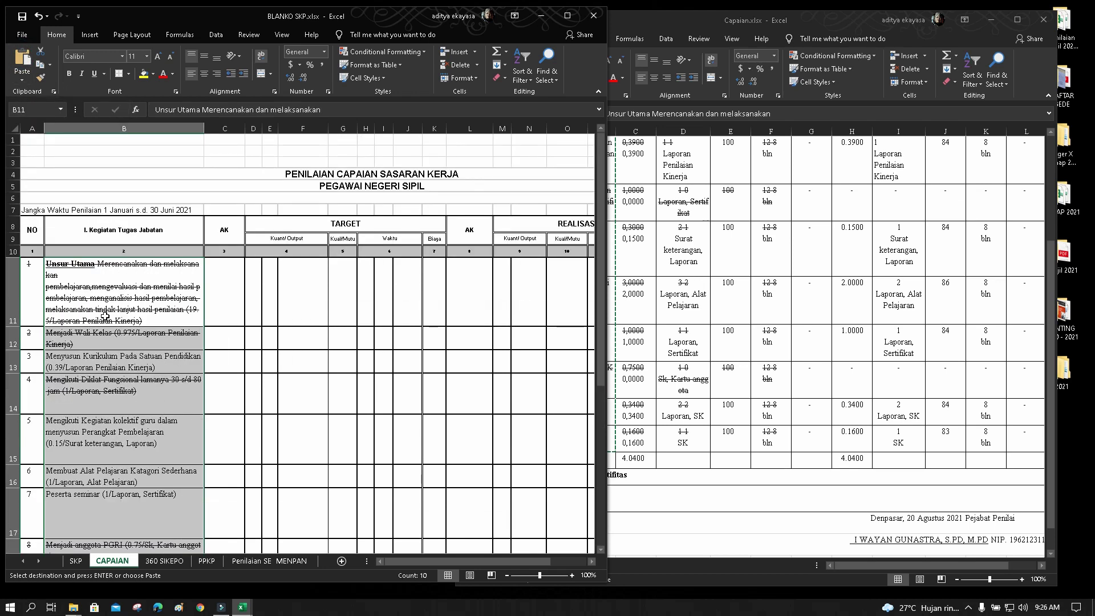
click(162, 306)
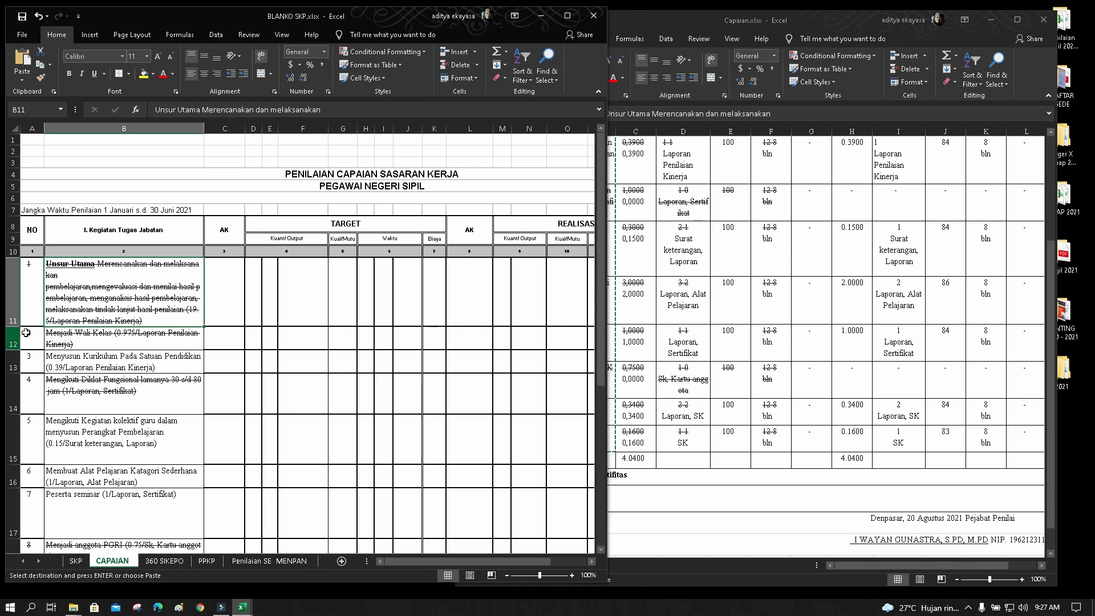
Check the pasted activity text in B13 to B15
click(72, 359)
click(77, 394)
click(95, 438)
scroll(111, 453, down, 4)
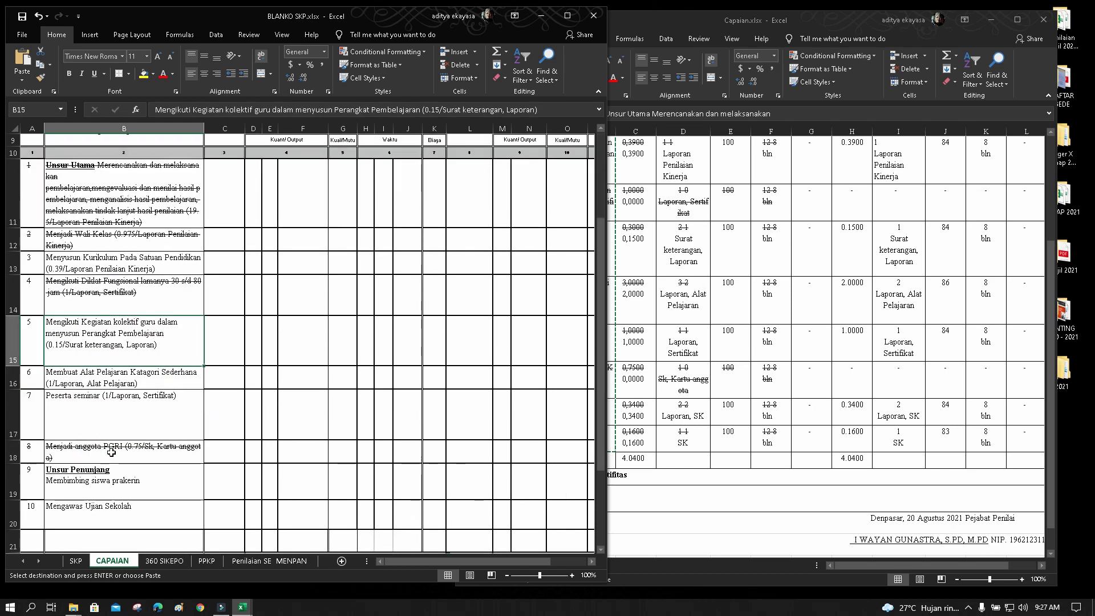
scroll(111, 452, down, 2)
scroll(111, 452, up, 4)
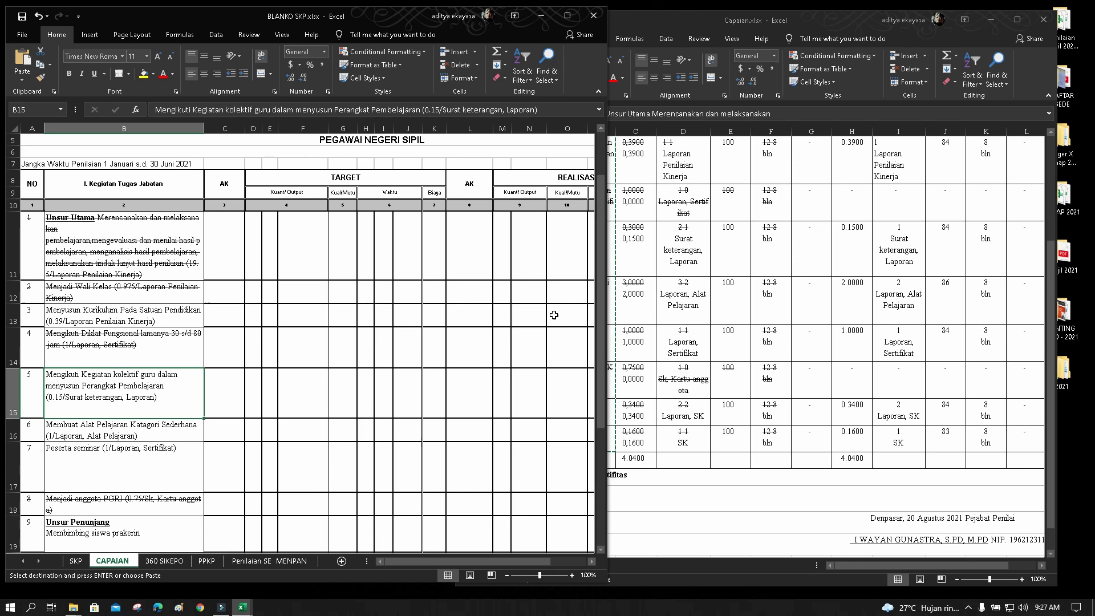
click(306, 292)
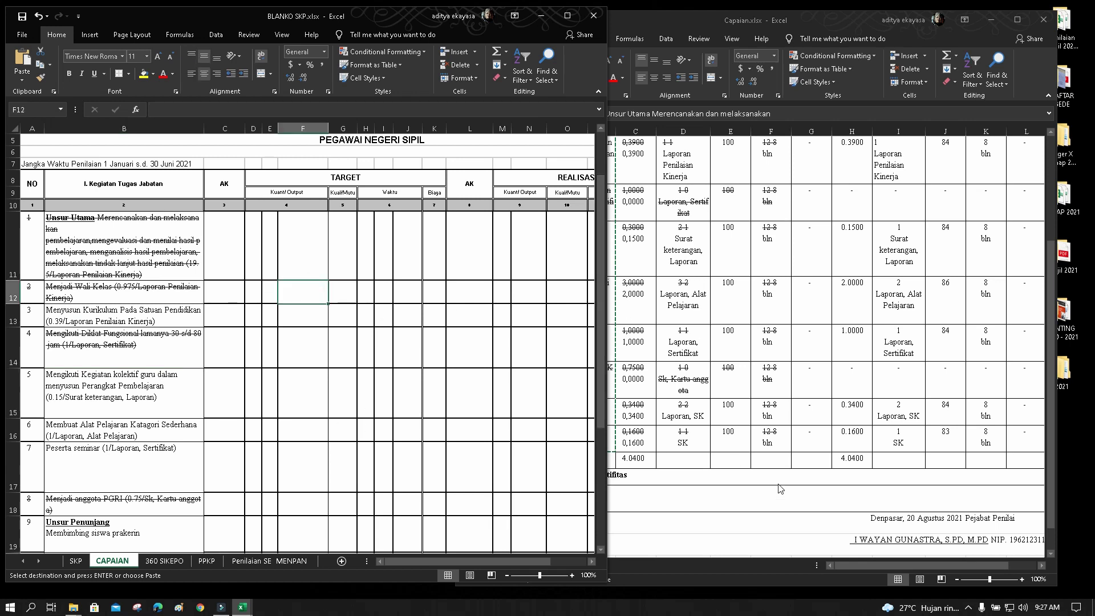
scroll(772, 458, up, 2)
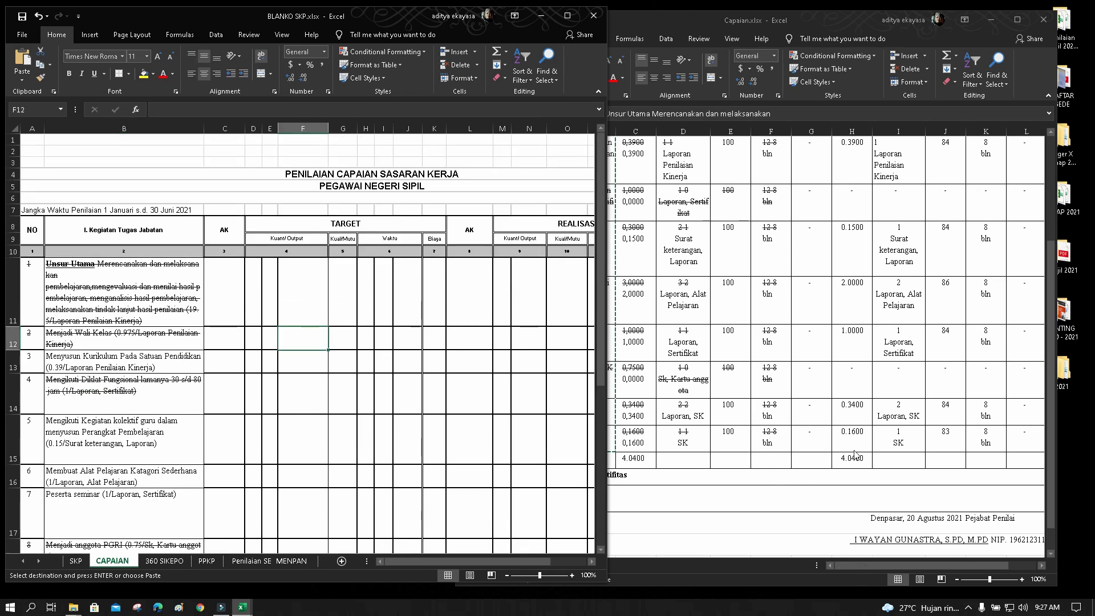
click(787, 434)
scroll(741, 404, up, 2)
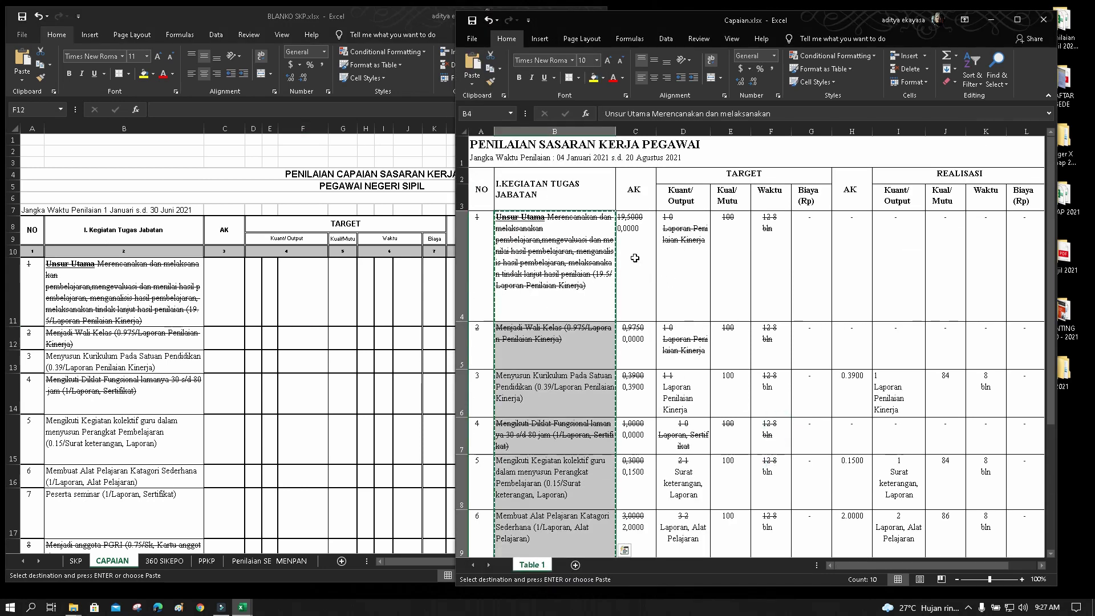
Copy the AK values from Capaian's column C into C11 onward, centred horizontally and vertically
drag(634, 258, 633, 491)
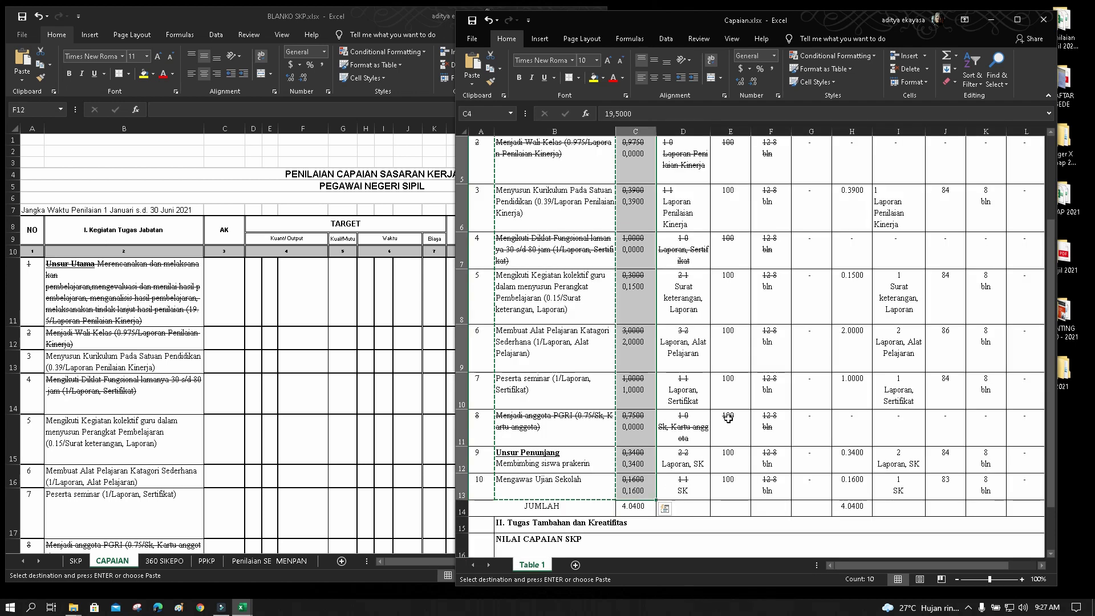
key(ctrl+c)
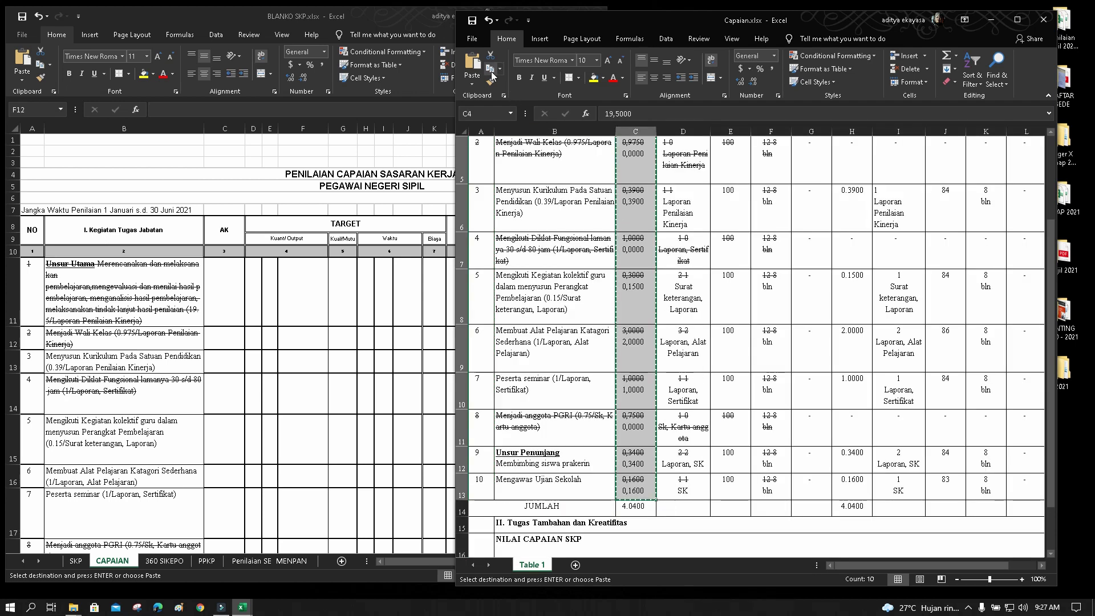
click(491, 70)
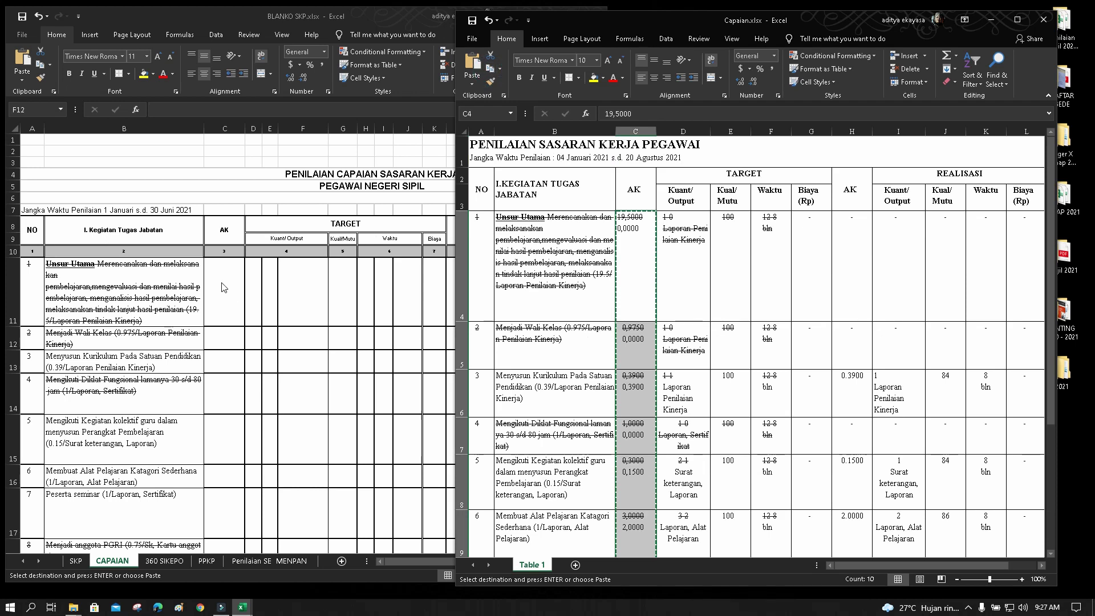
click(223, 288)
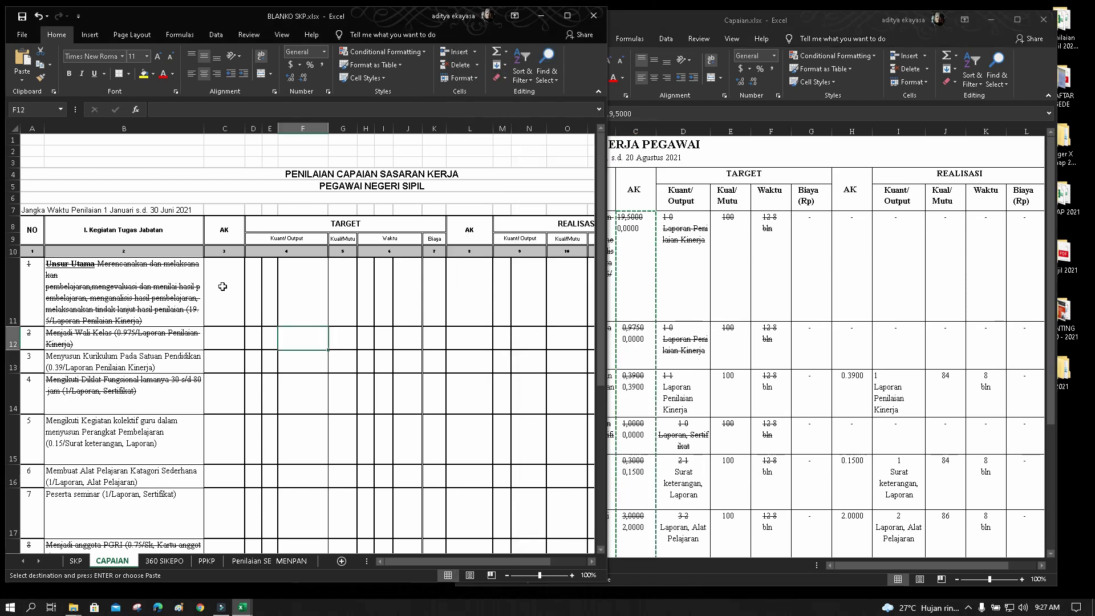
click(23, 57)
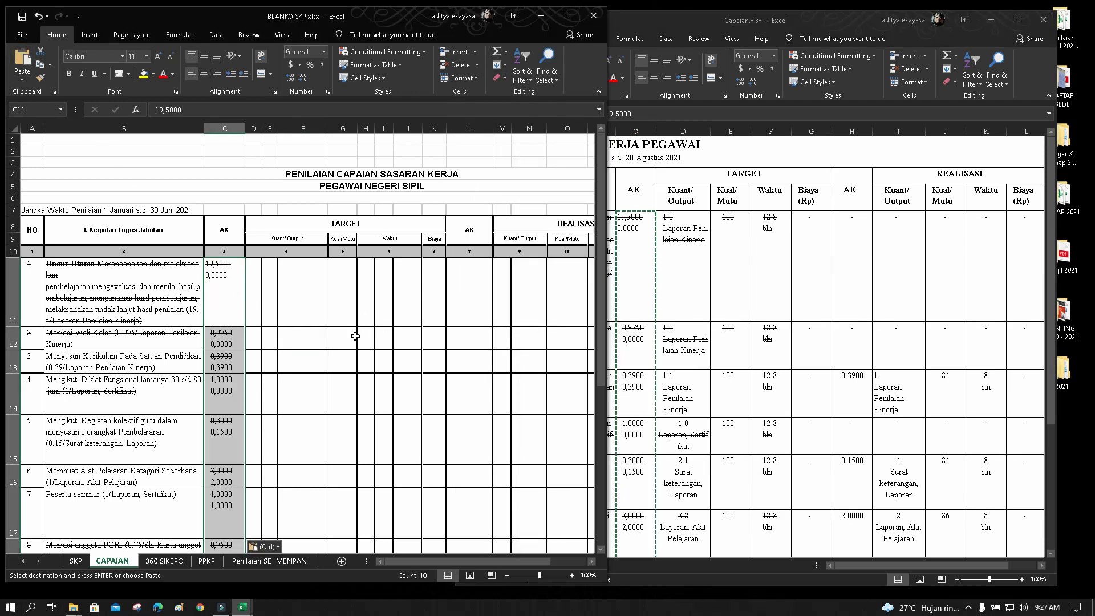
click(204, 74)
click(204, 56)
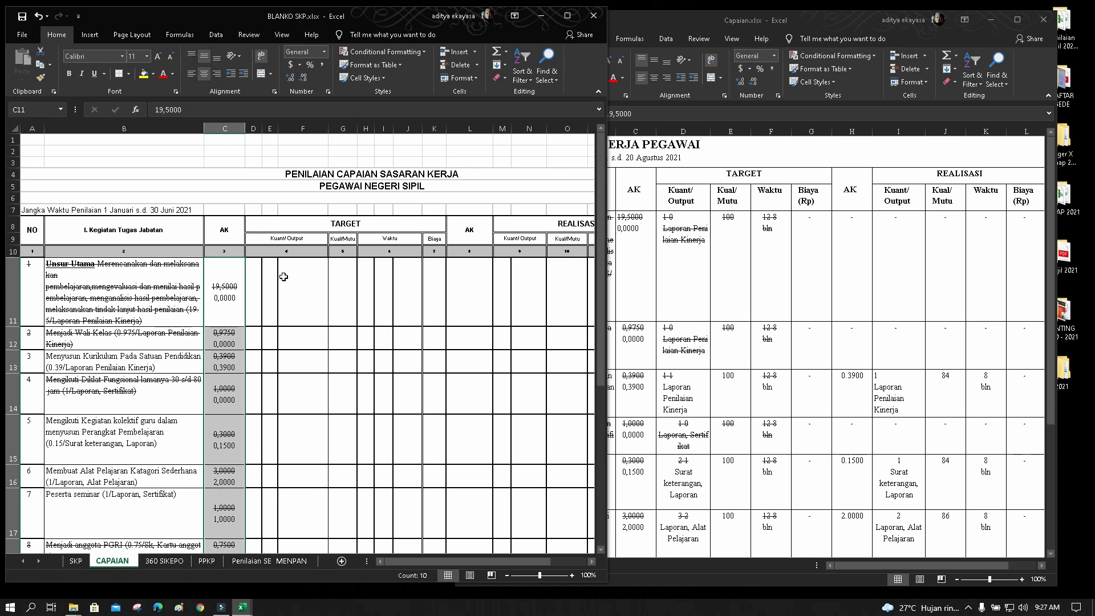
Scroll through the CAPAIAN sheet to check the pasted AK values such as 19,5000 and 0,3900
click(312, 370)
scroll(311, 371, down, 5)
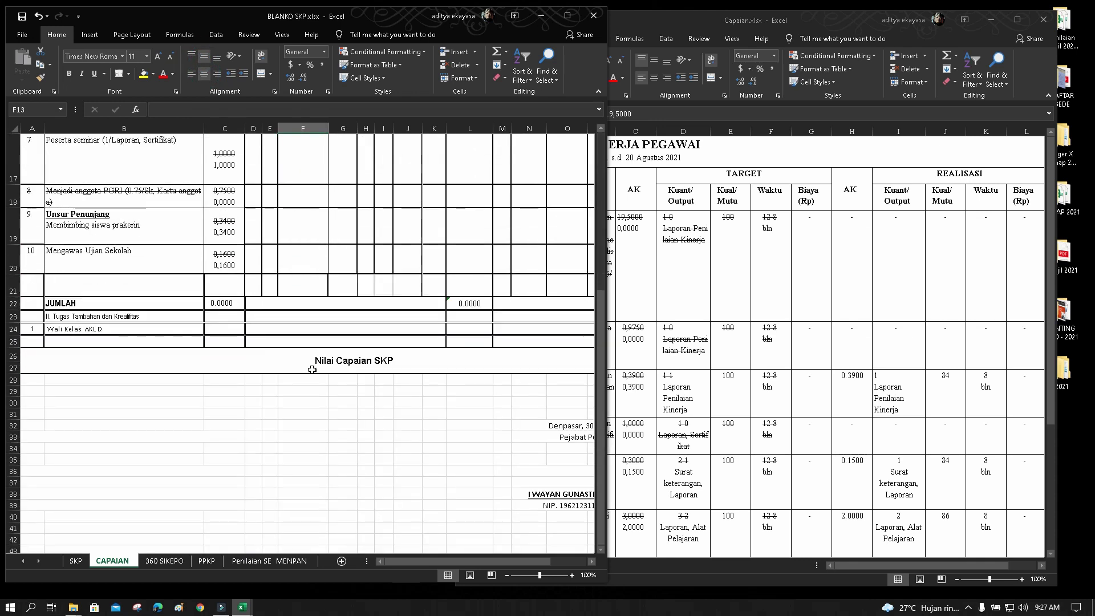
scroll(312, 370, up, 5)
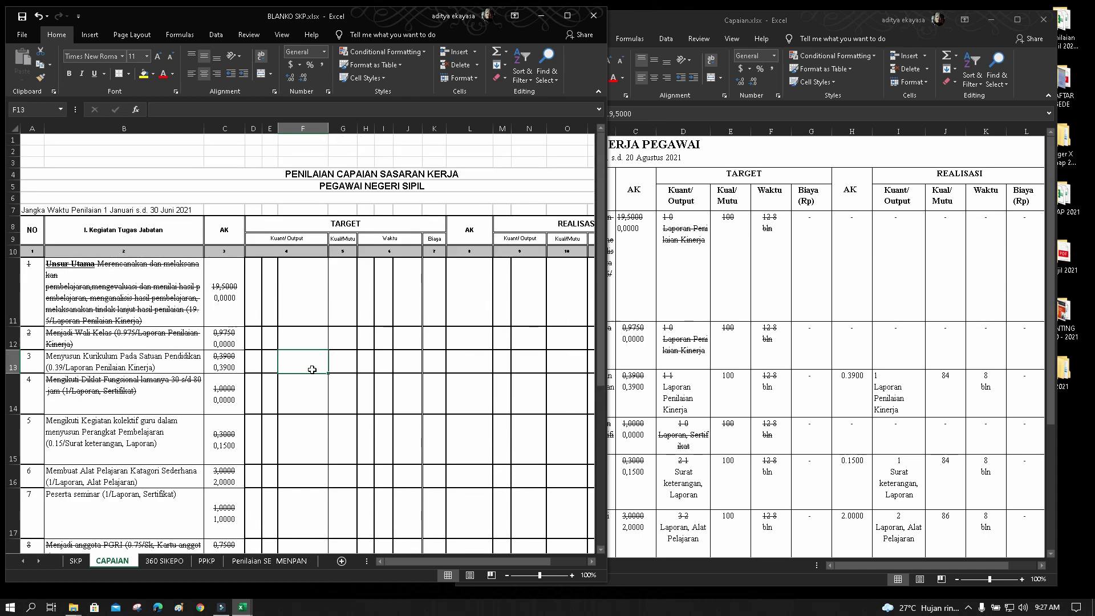
scroll(312, 370, down, 4)
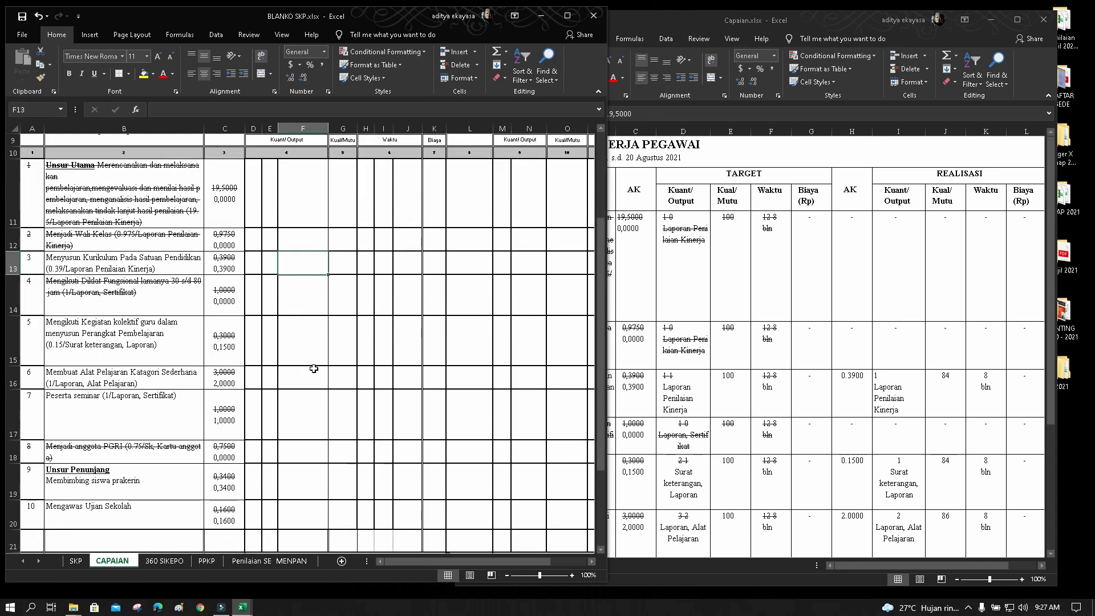
scroll(313, 368, up, 4)
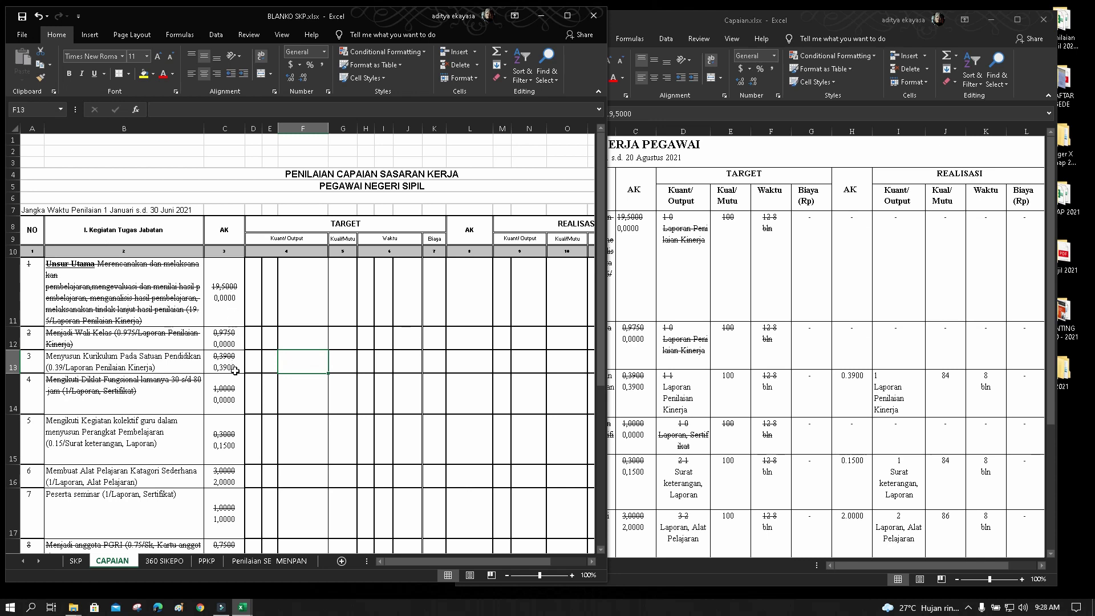
scroll(340, 397, down, 1)
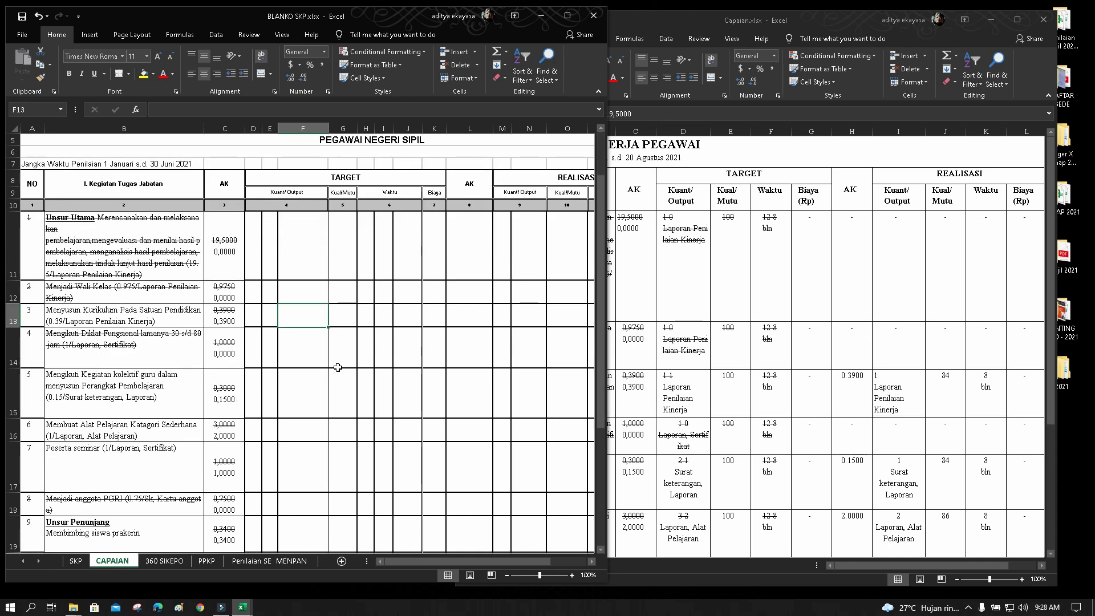
scroll(338, 367, up, 1)
click(691, 284)
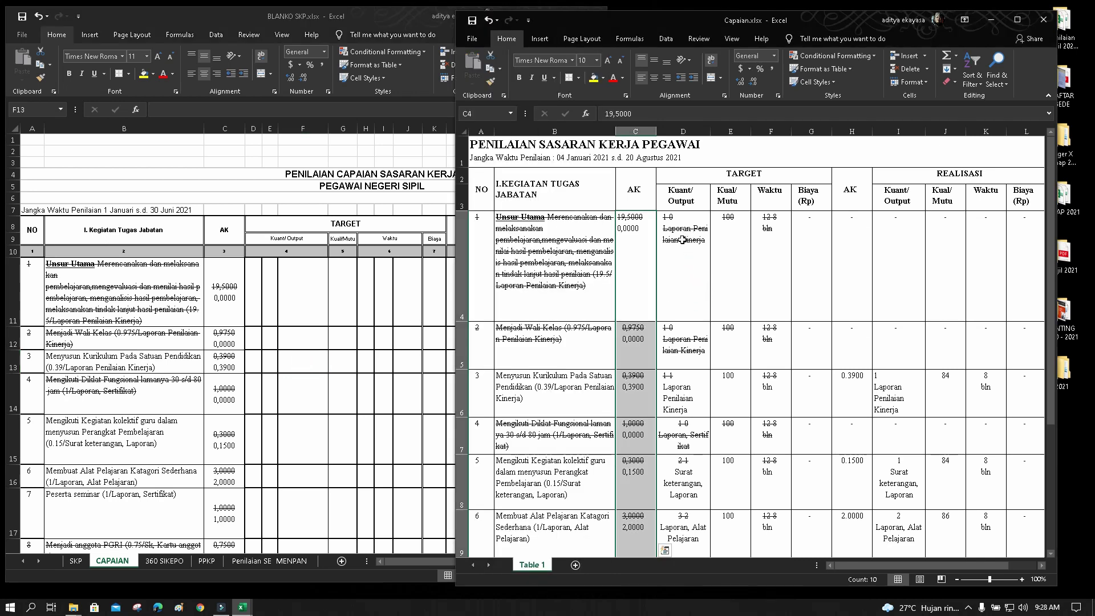
Select Capaian's target output entries from D4 and dismiss the analysis suggestions popup
click(682, 260)
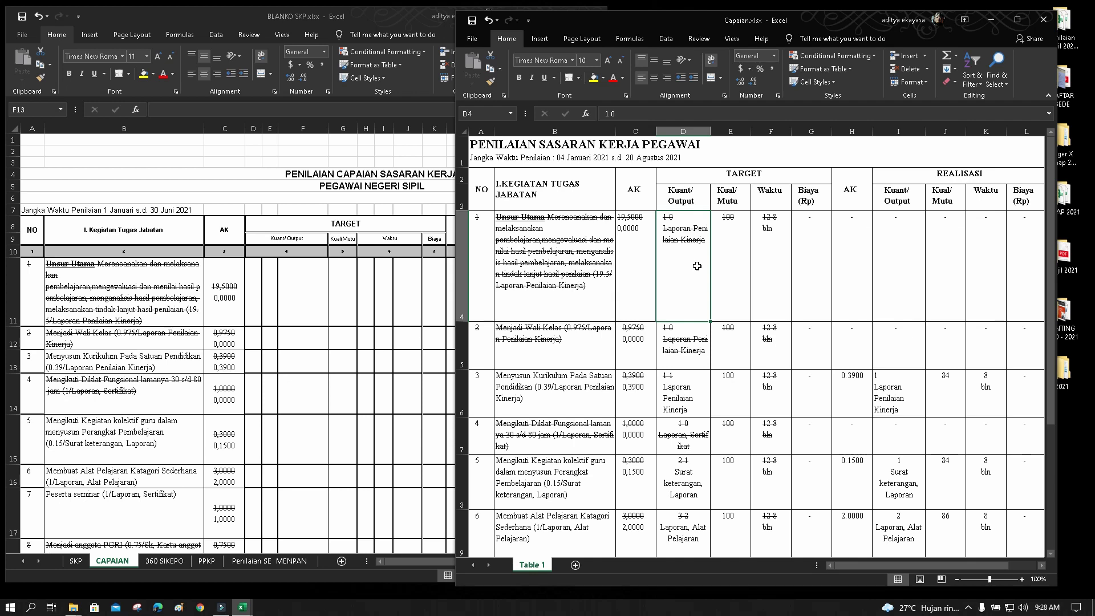
click(297, 291)
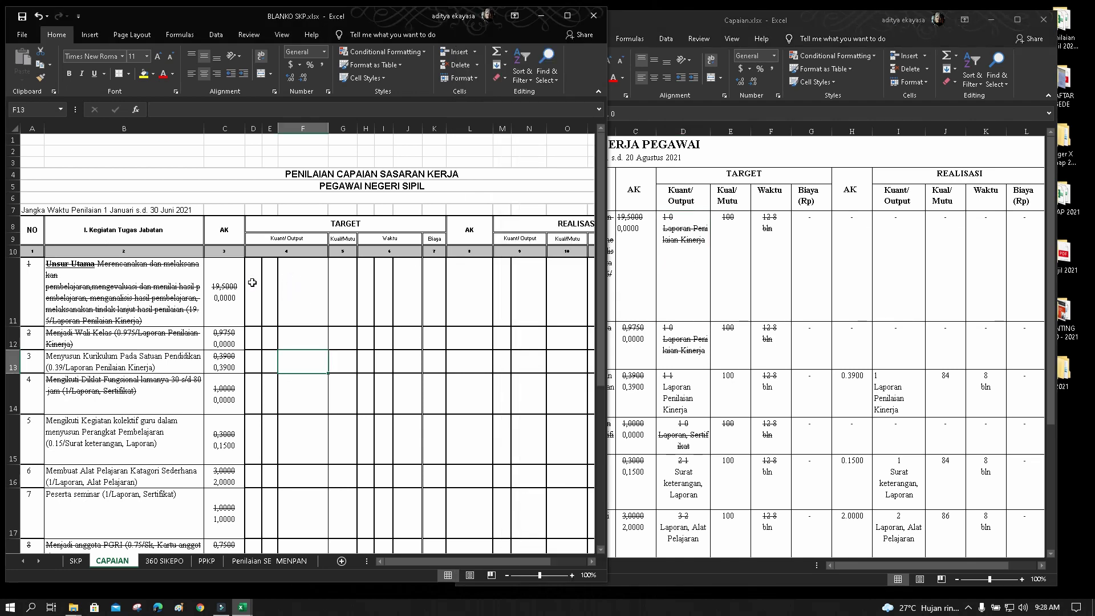
click(678, 261)
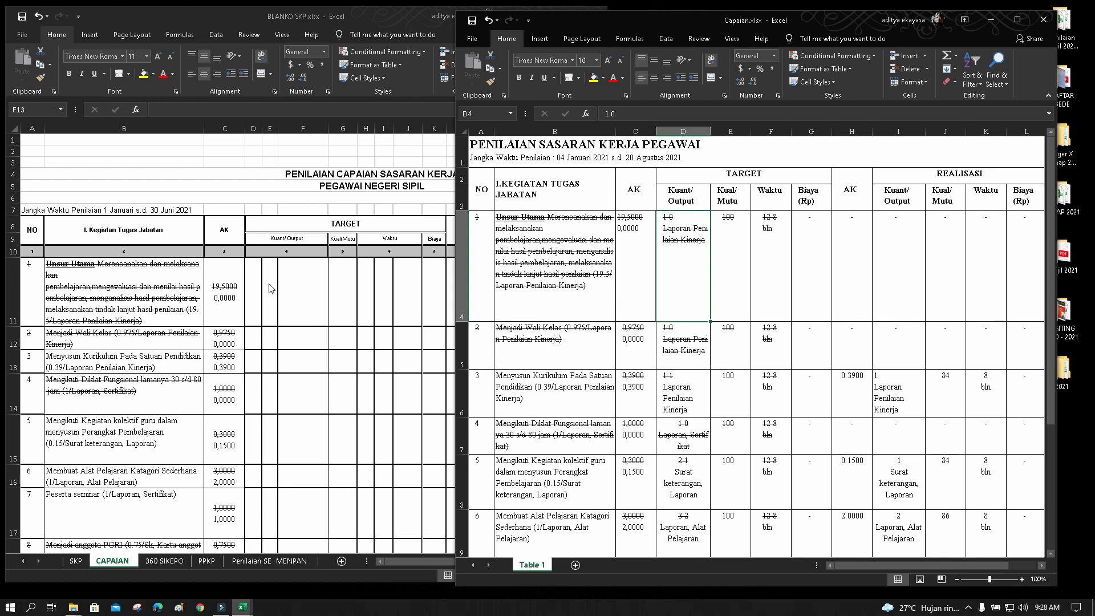
click(304, 289)
click(661, 277)
drag(685, 249, 676, 490)
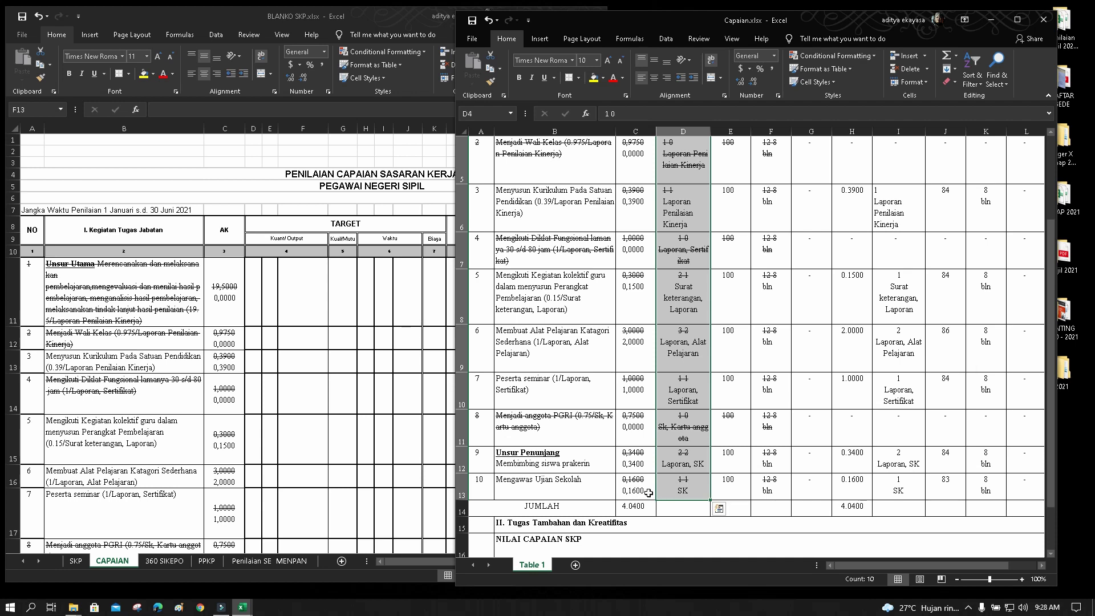
click(719, 508)
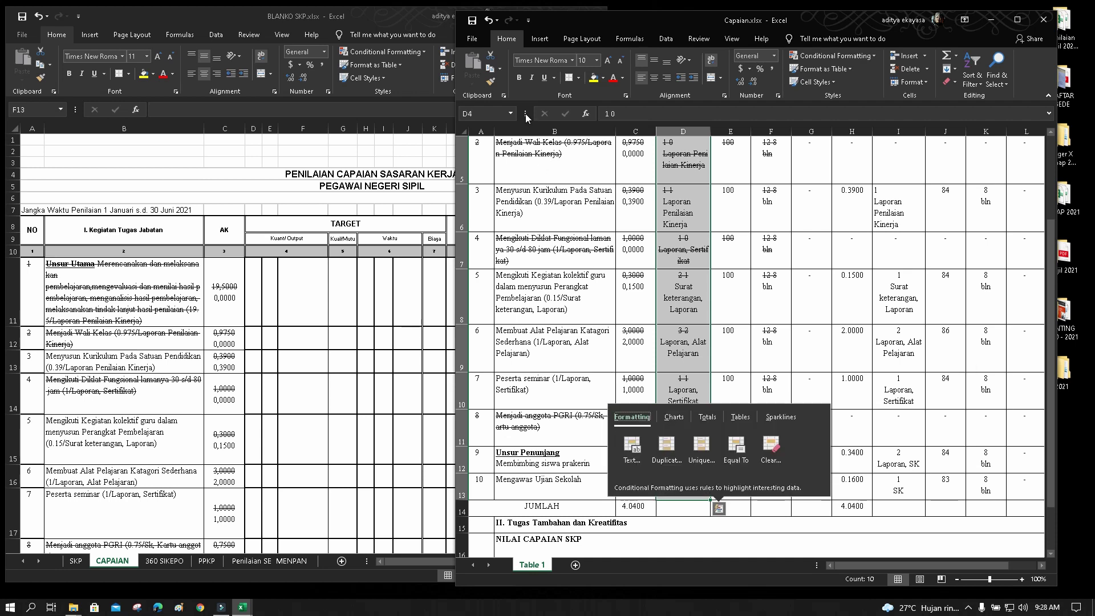
click(491, 73)
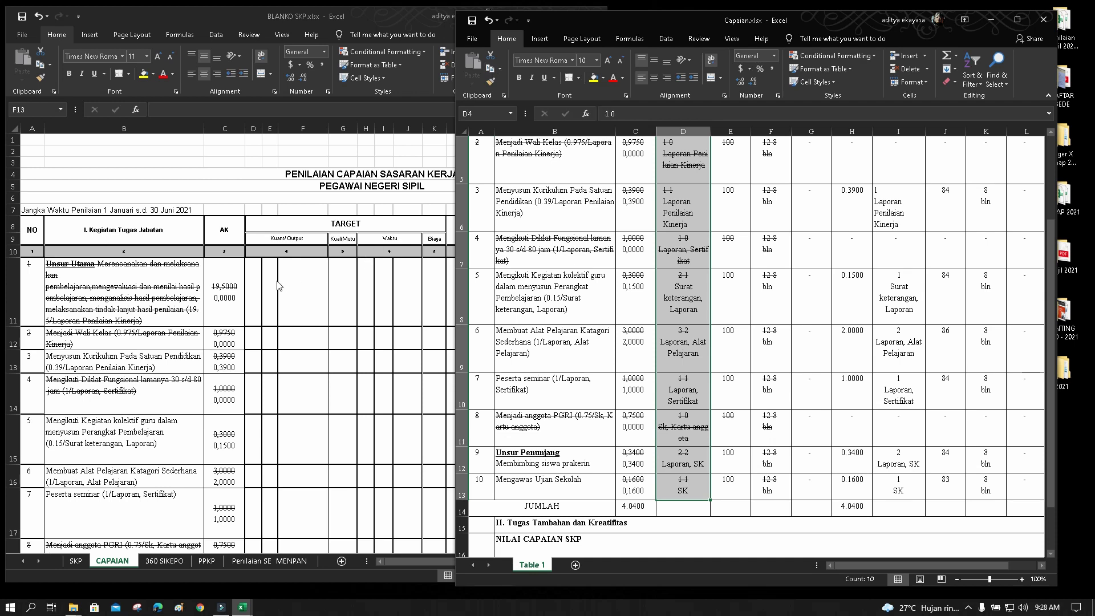
Copy Capaian's D4:D13 target outputs and paste them at F11 in BLANKO SKP
click(297, 281)
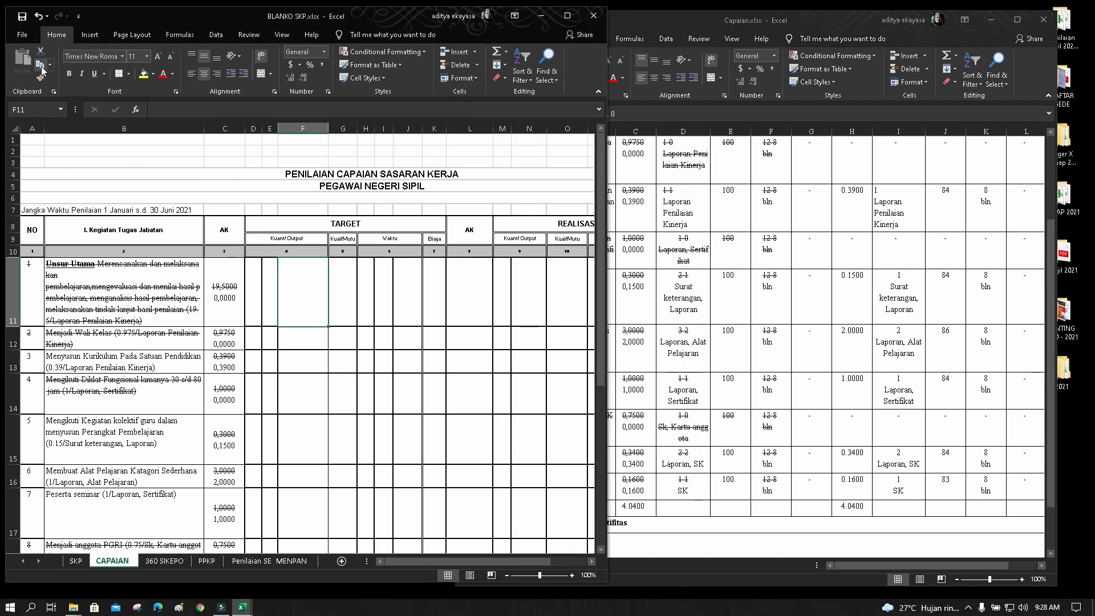
click(695, 317)
scroll(684, 286, up, 2)
click(680, 254)
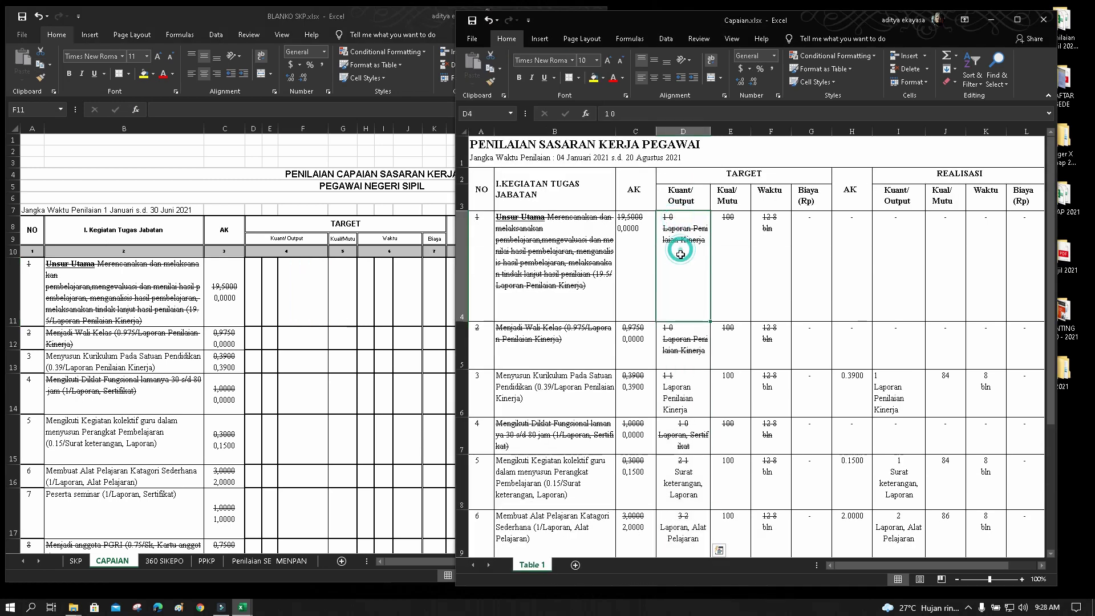
drag(680, 254, 683, 485)
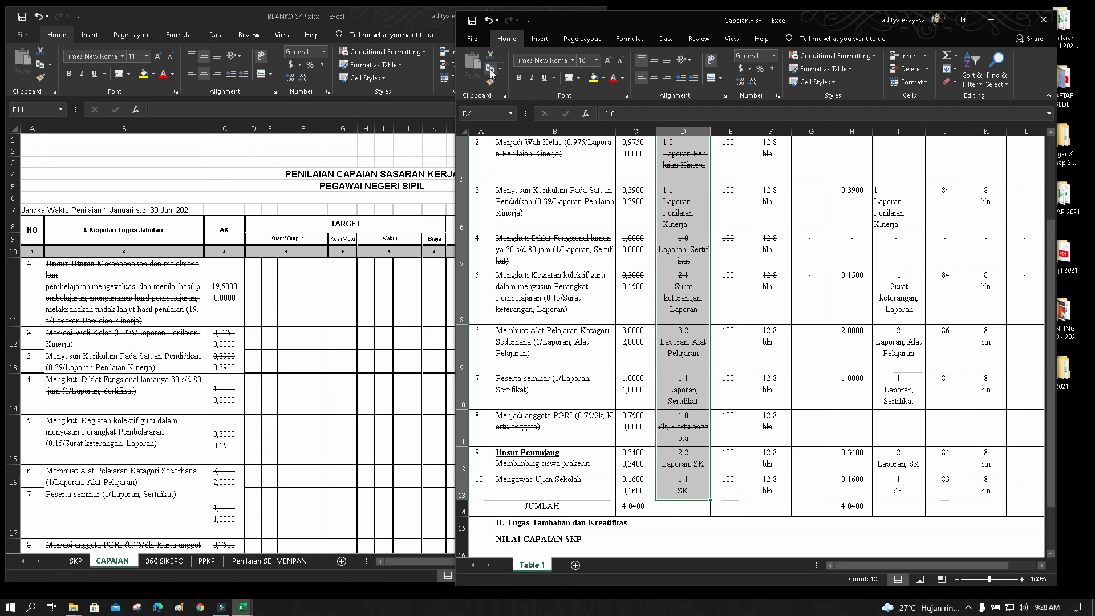
click(491, 73)
click(301, 287)
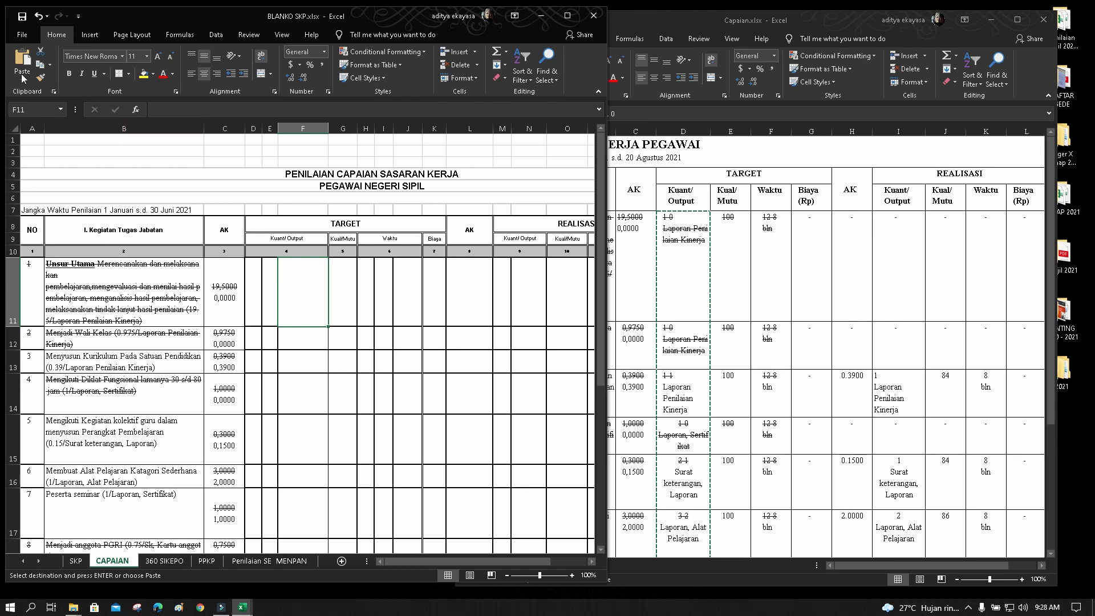
click(20, 58)
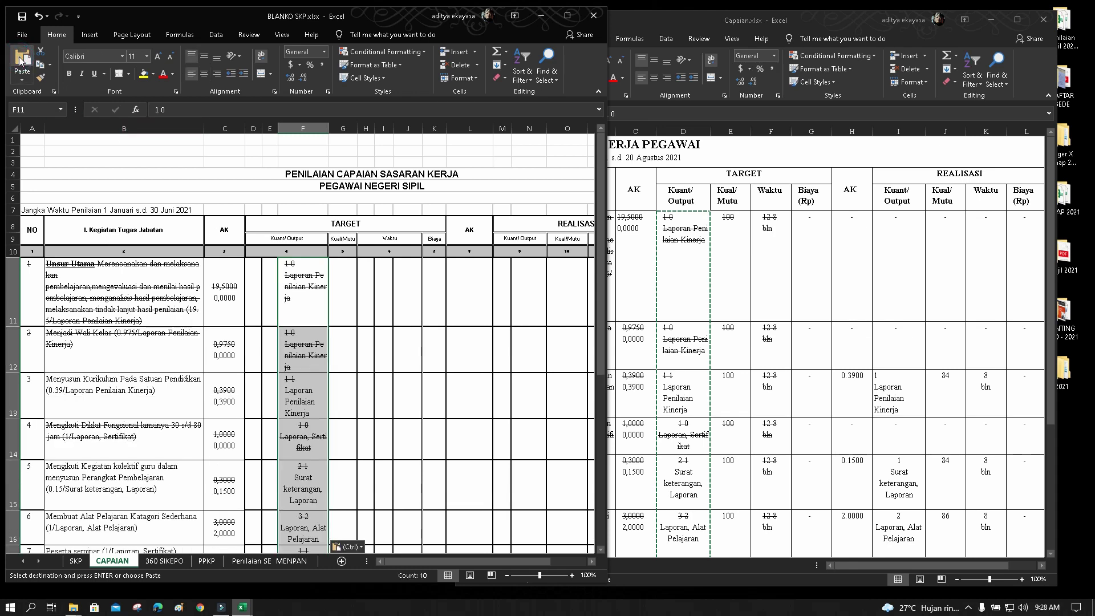
Scroll through the pasted output entries such as '2 Laporan, SK' and '1 SK'
scroll(278, 356, down, 4)
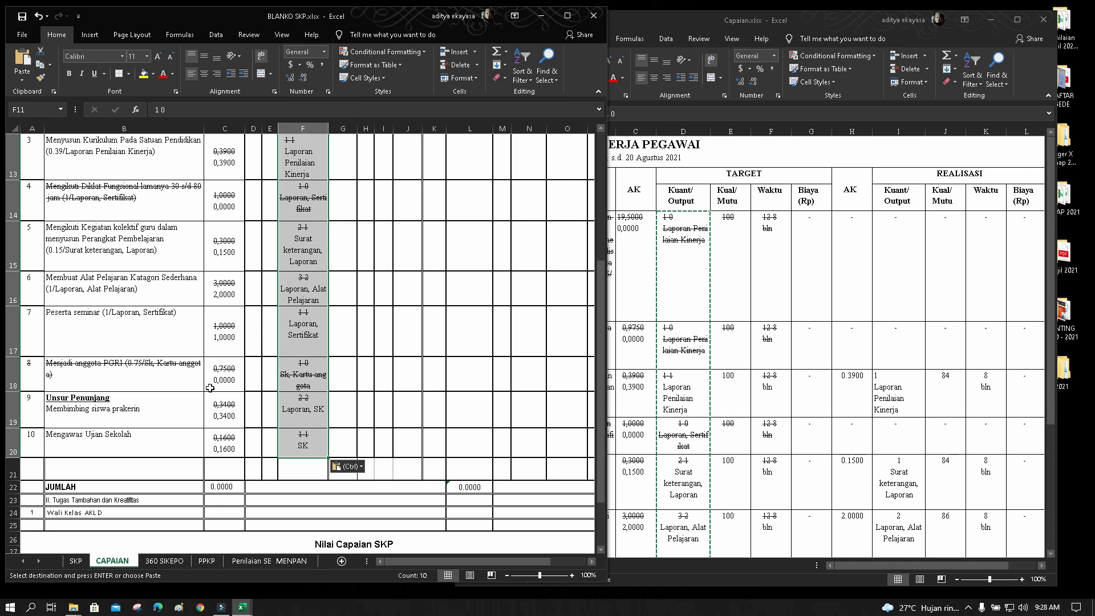
scroll(221, 321, down, 3)
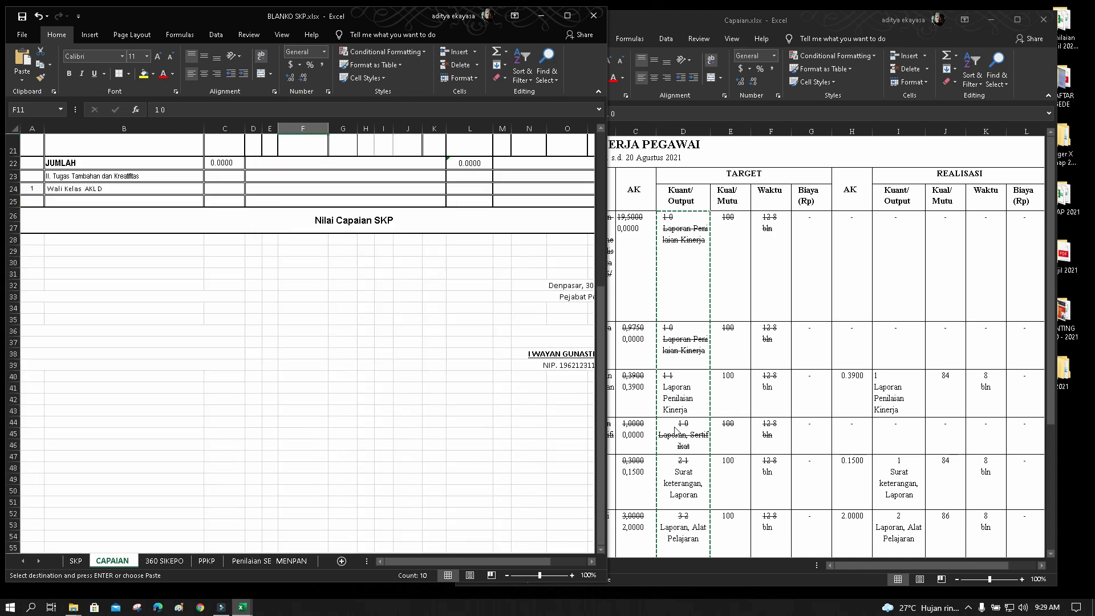
scroll(361, 413, up, 7)
scroll(361, 413, down, 7)
scroll(246, 337, up, 2)
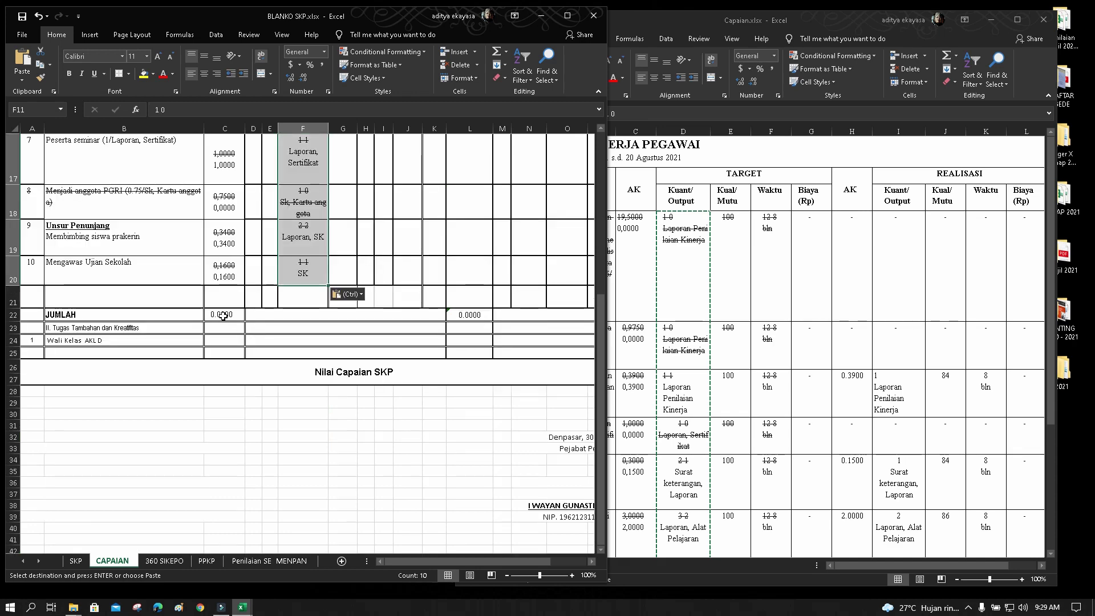
click(683, 428)
scroll(684, 428, down, 4)
scroll(683, 425, up, 3)
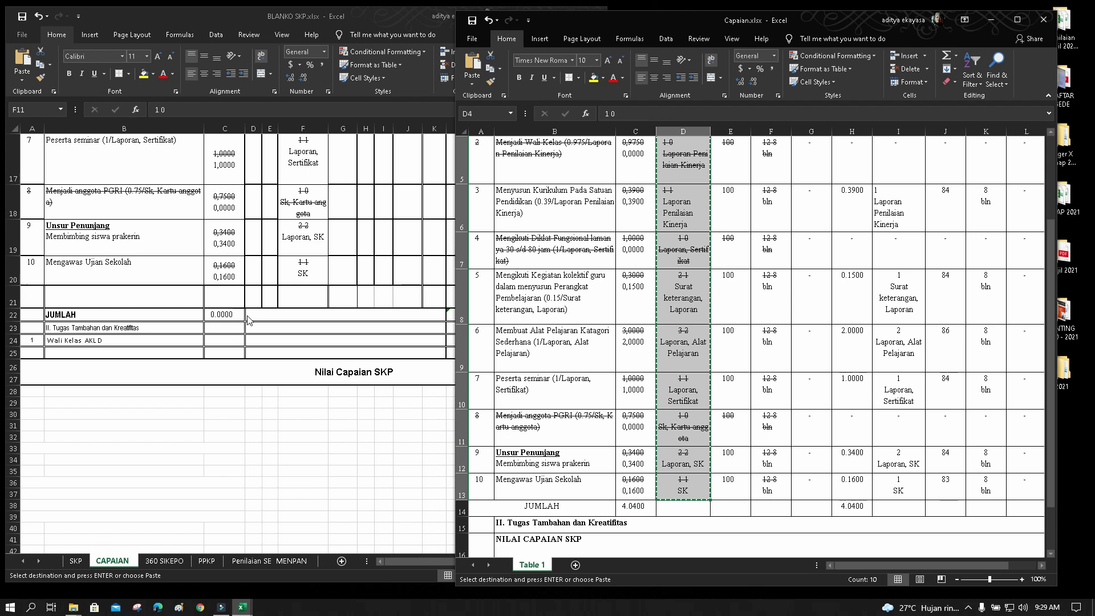
Finish pasting the output entries into F11:F20, then check the JUMLAH AK formulas in C22 and L22
click(386, 350)
key(ctrl+v)
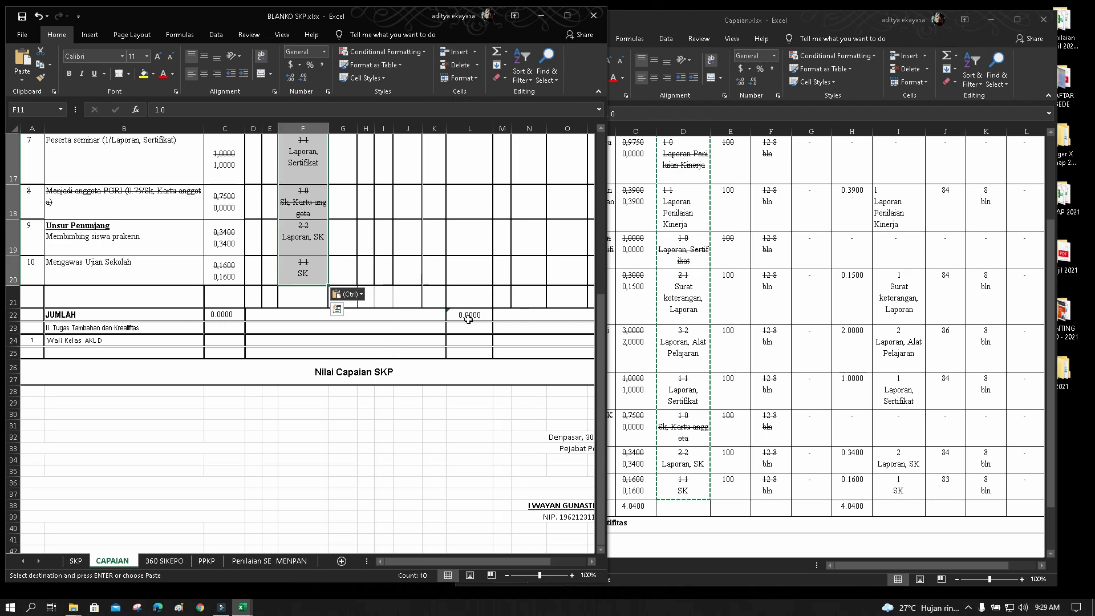
click(227, 314)
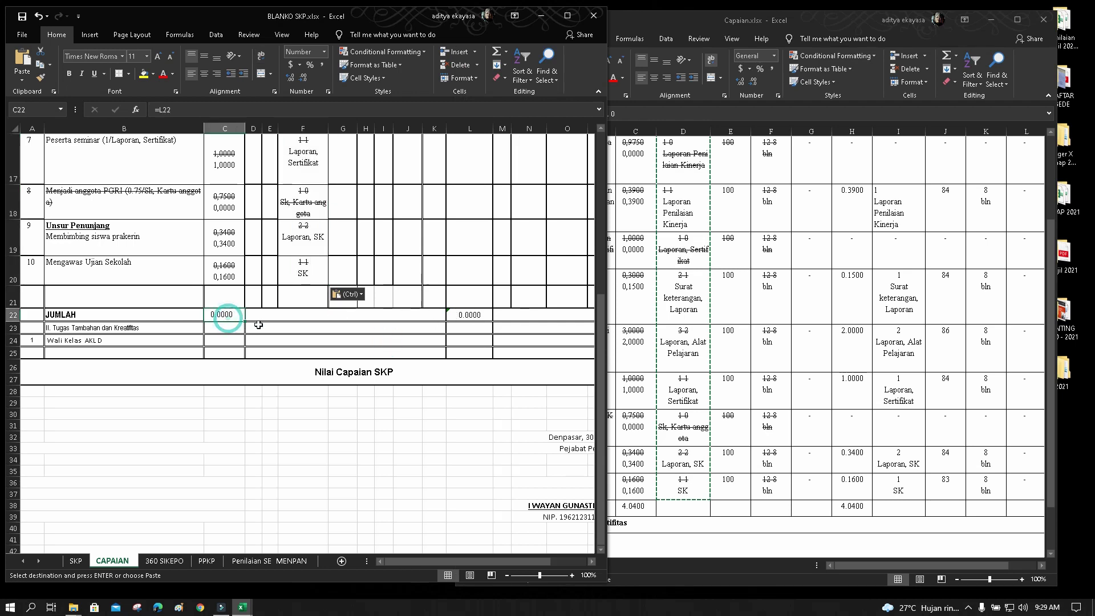
scroll(218, 315, up, 5)
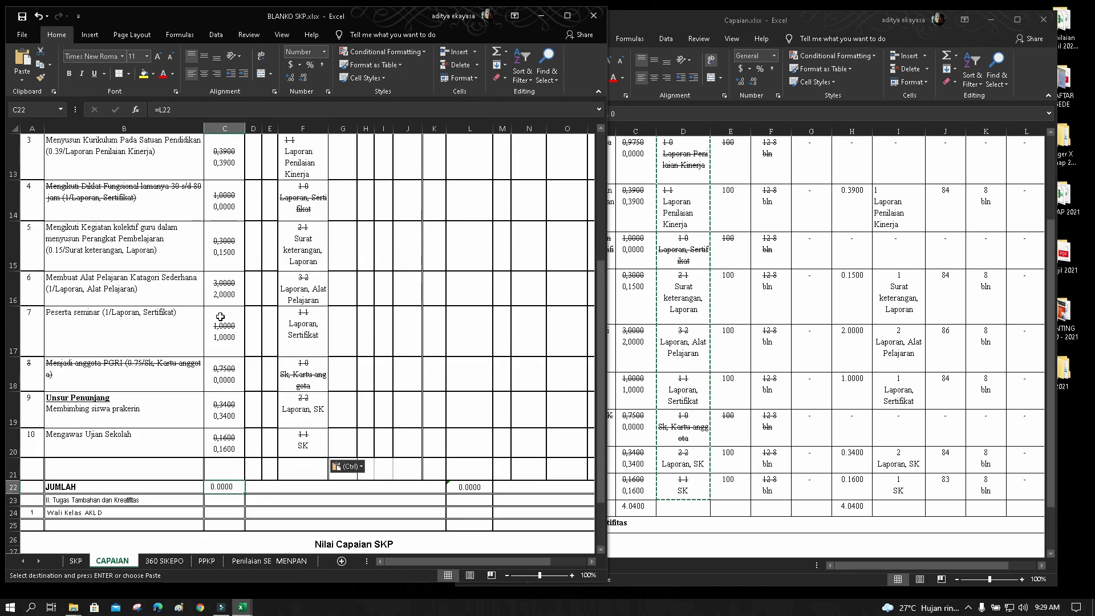
scroll(229, 329, down, 3)
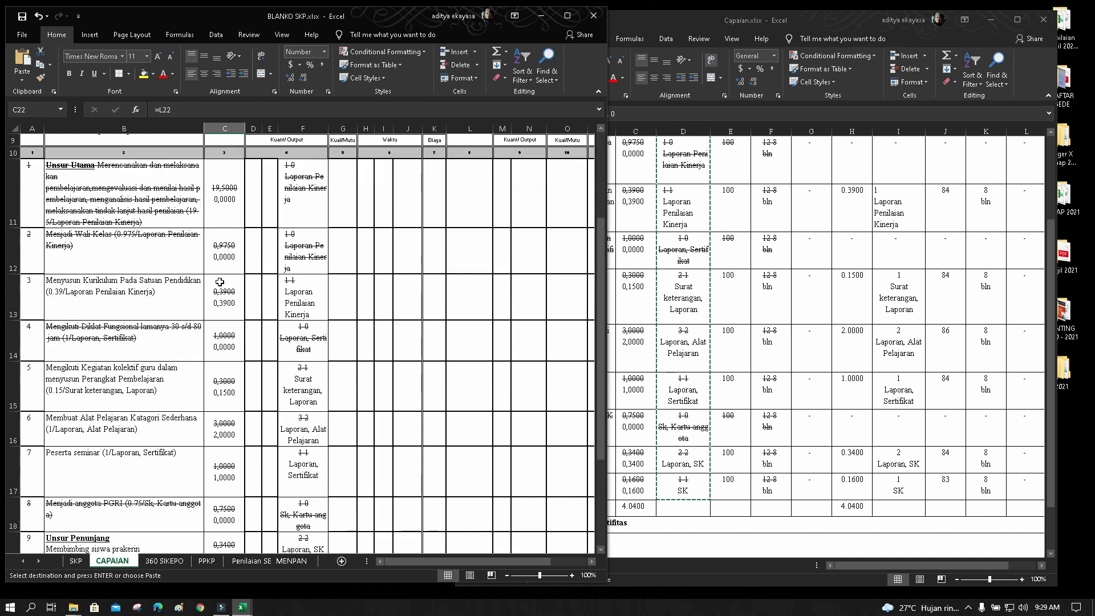
scroll(234, 359, down, 3)
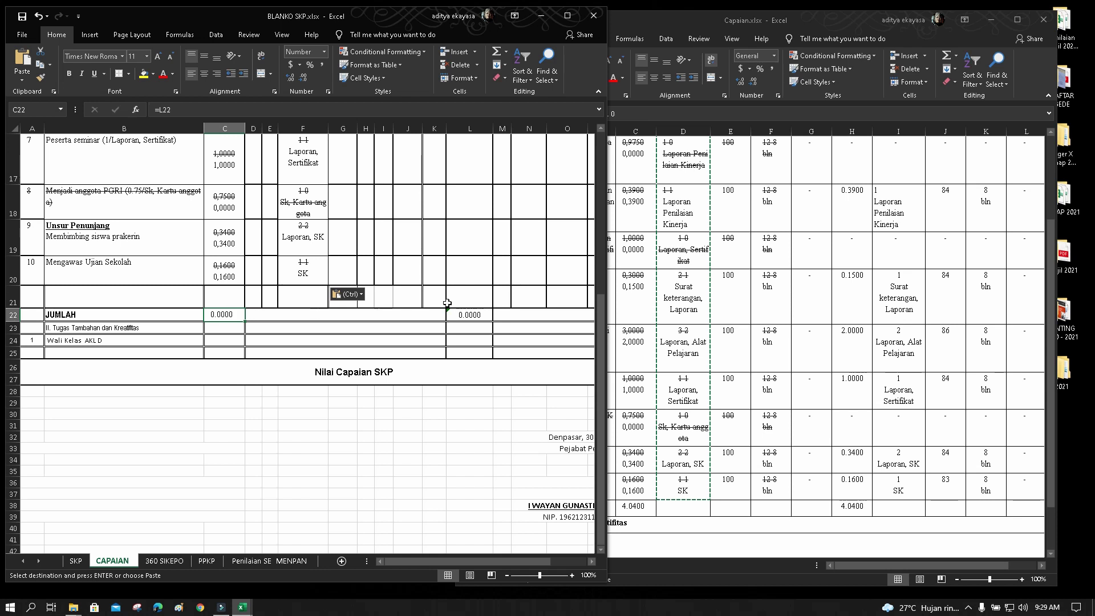
click(467, 315)
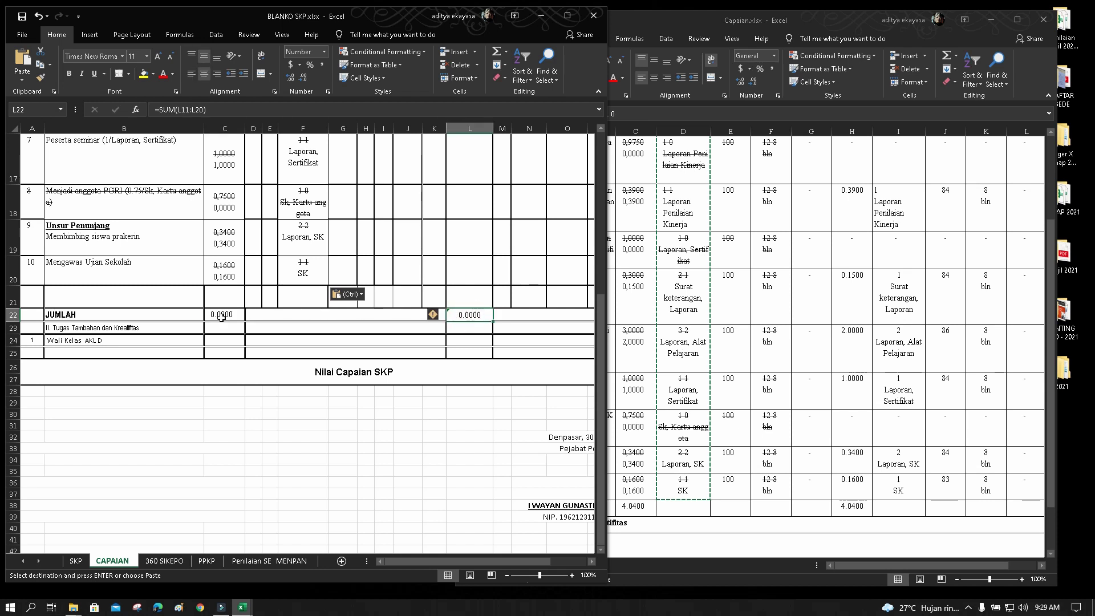
scroll(302, 337, up, 4)
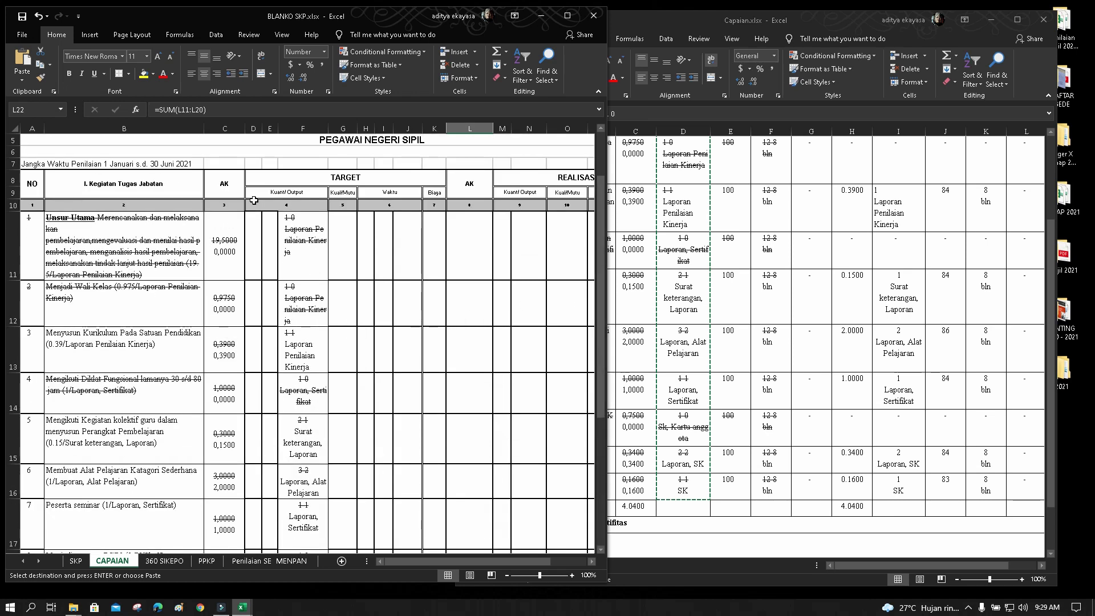
Enter target quantities 1 in D11 and 0 in E11
click(304, 246)
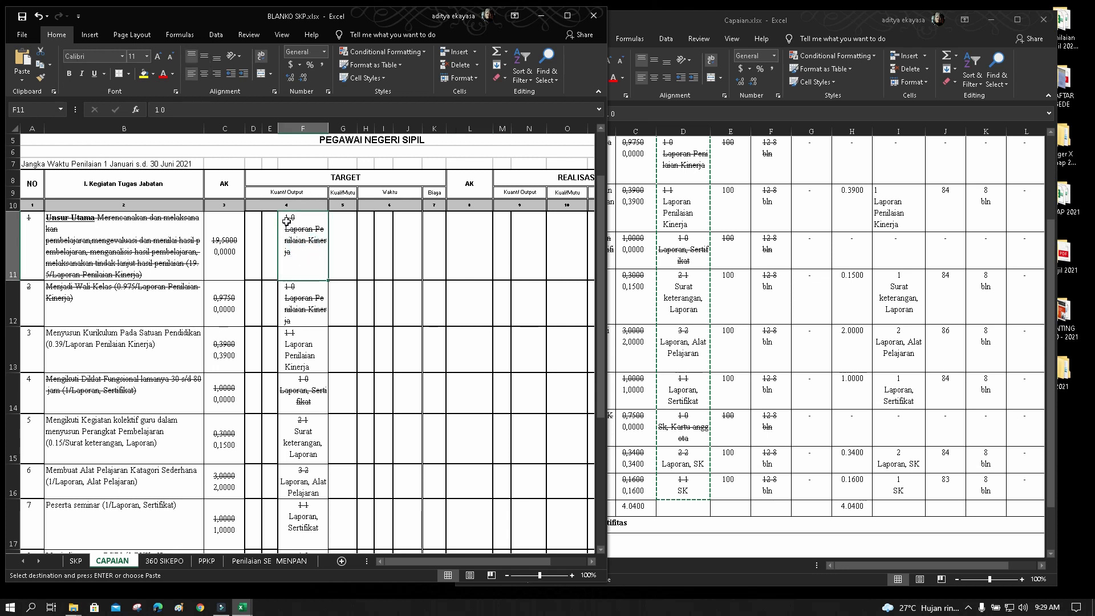
click(255, 225)
click(272, 226)
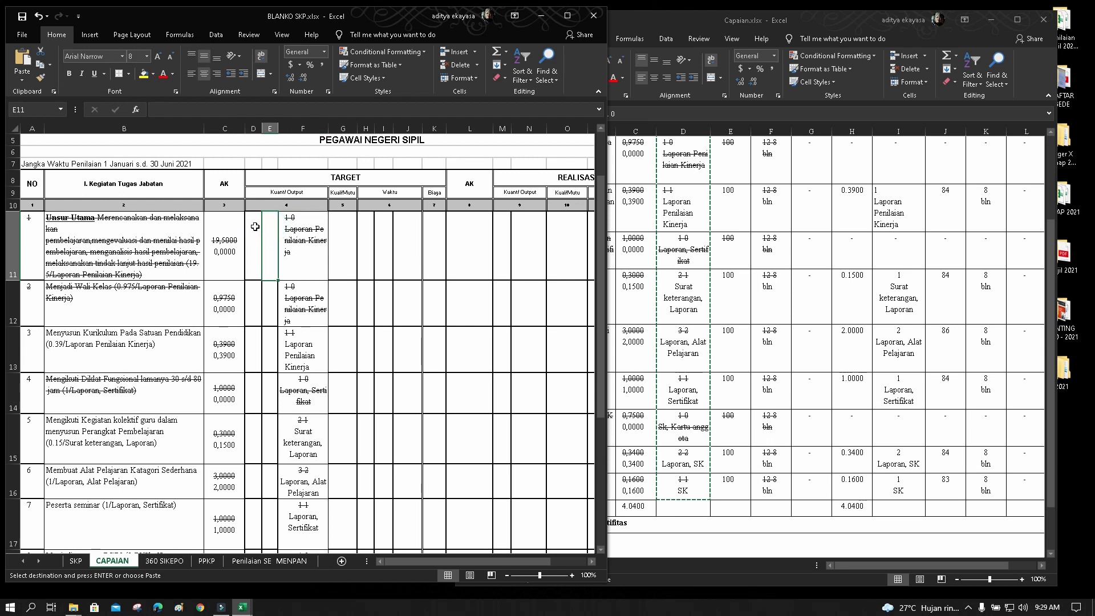
click(255, 226)
click(276, 225)
click(255, 232)
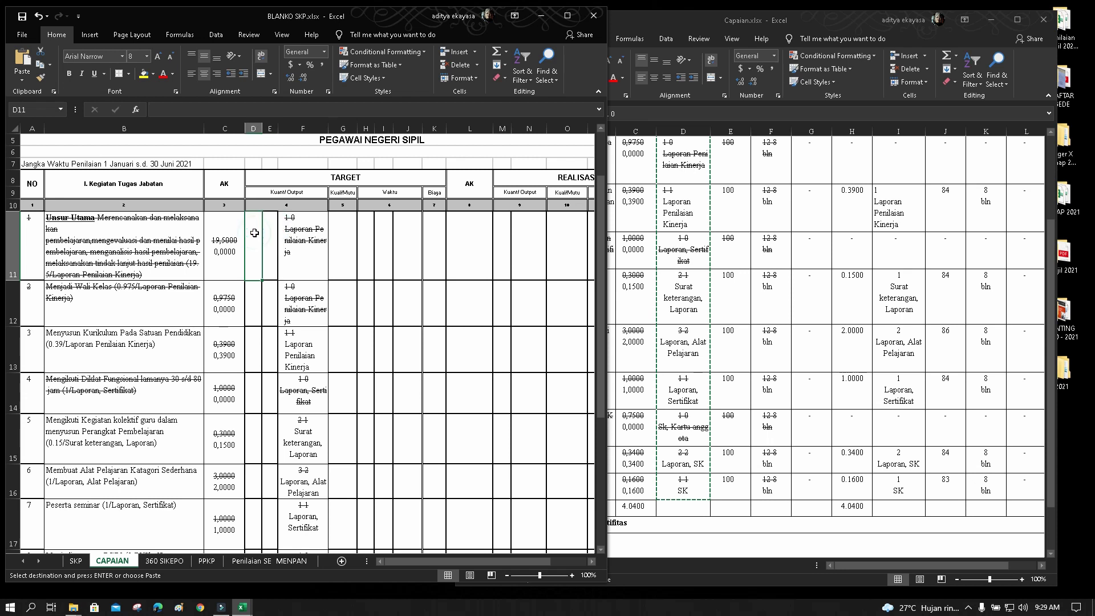
text(1)
click(269, 232)
text(0)
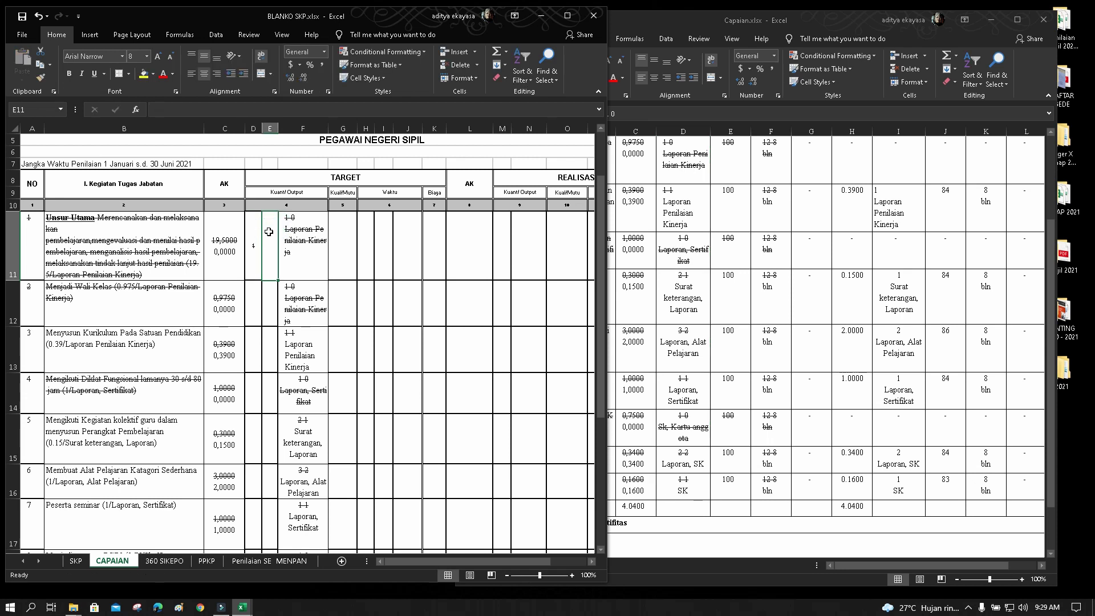
Enter quantities 1 and 0 in D12:E12, and 1 and 1 in D13:E13
click(252, 296)
text(1)
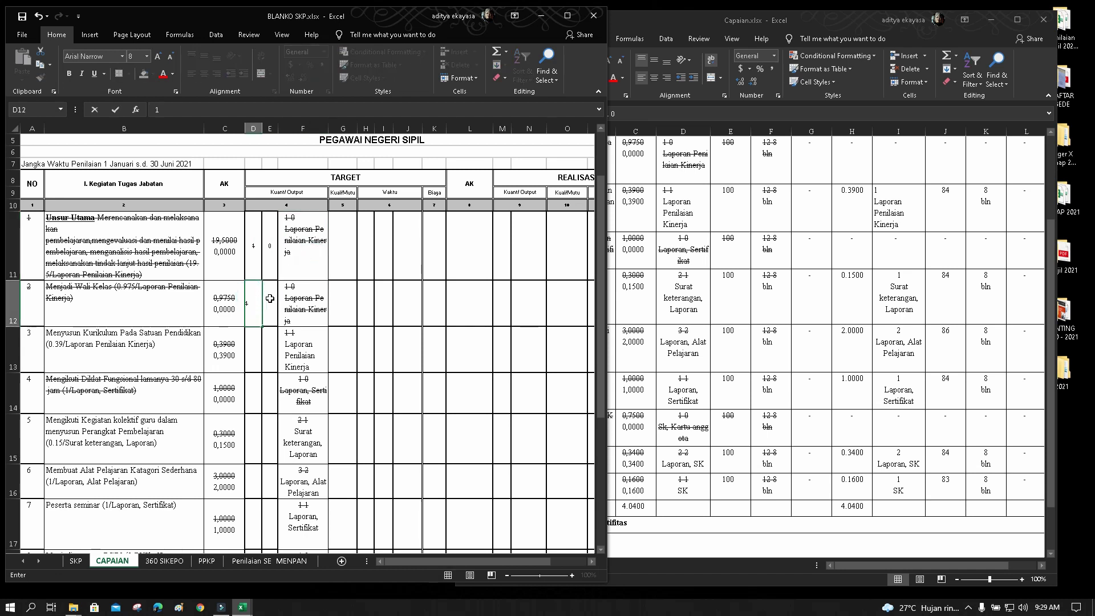
click(270, 299)
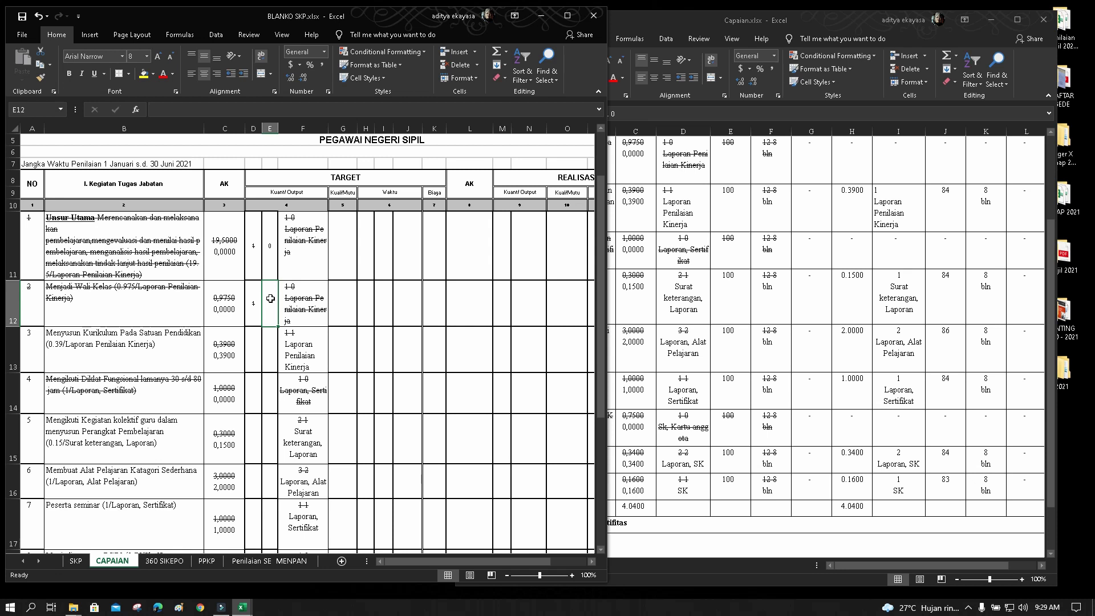
text(0)
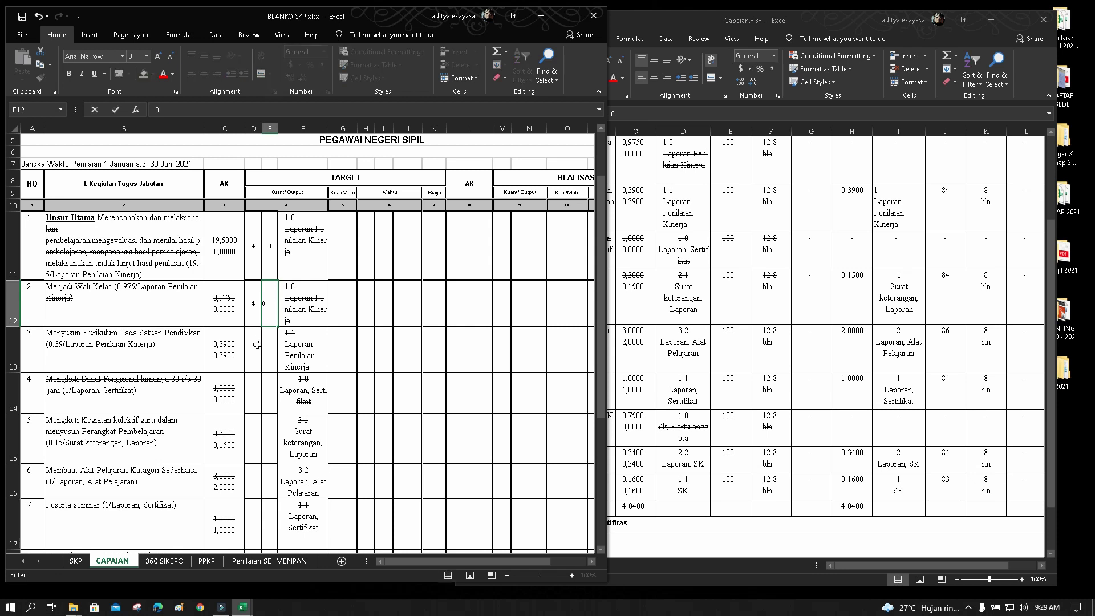
click(254, 345)
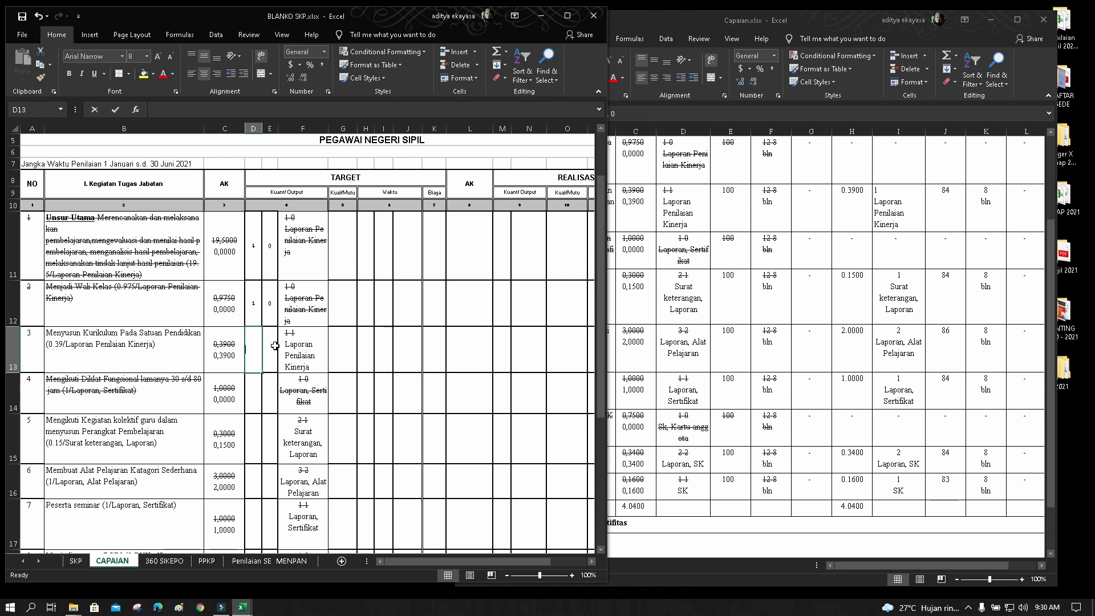
text(1)
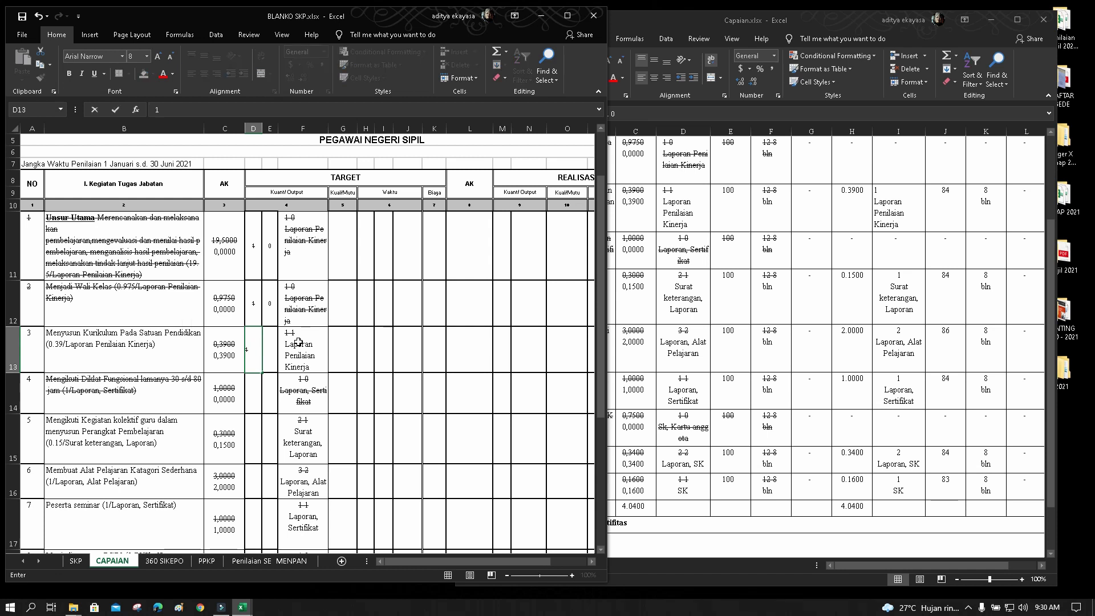
click(269, 350)
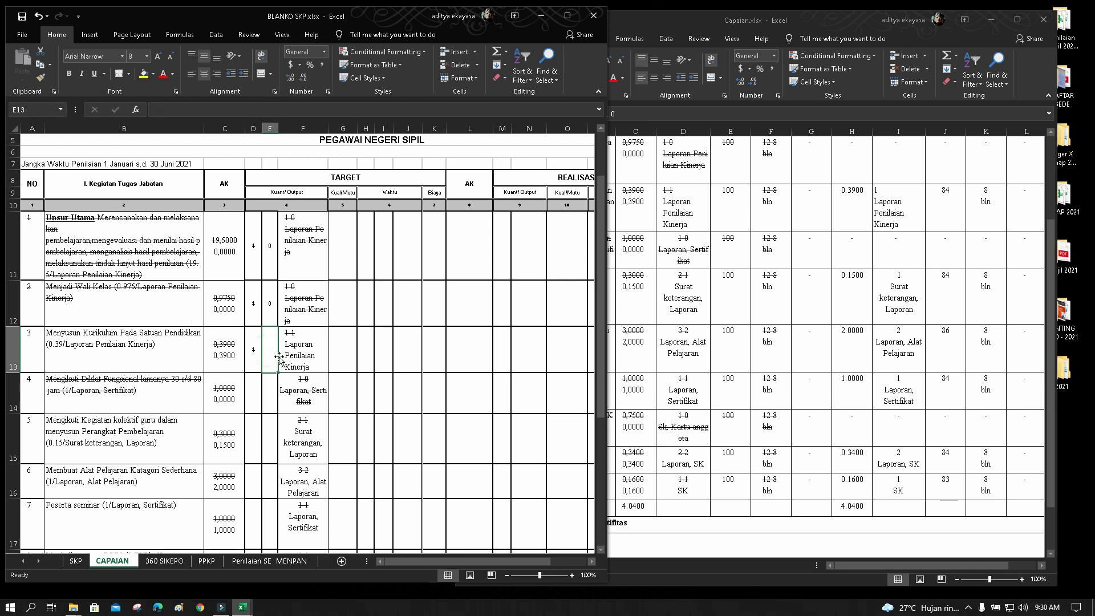
text(1)
click(306, 360)
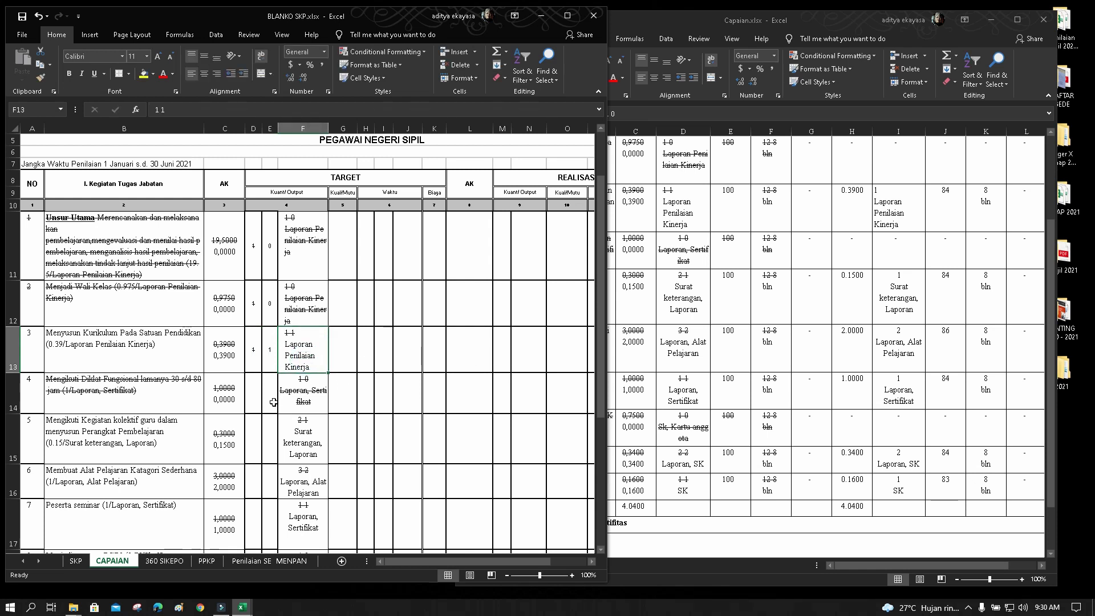
Enter quantities 1 and 0 in row 14, 2 and 1 in row 15, and 3 in D16
click(251, 400)
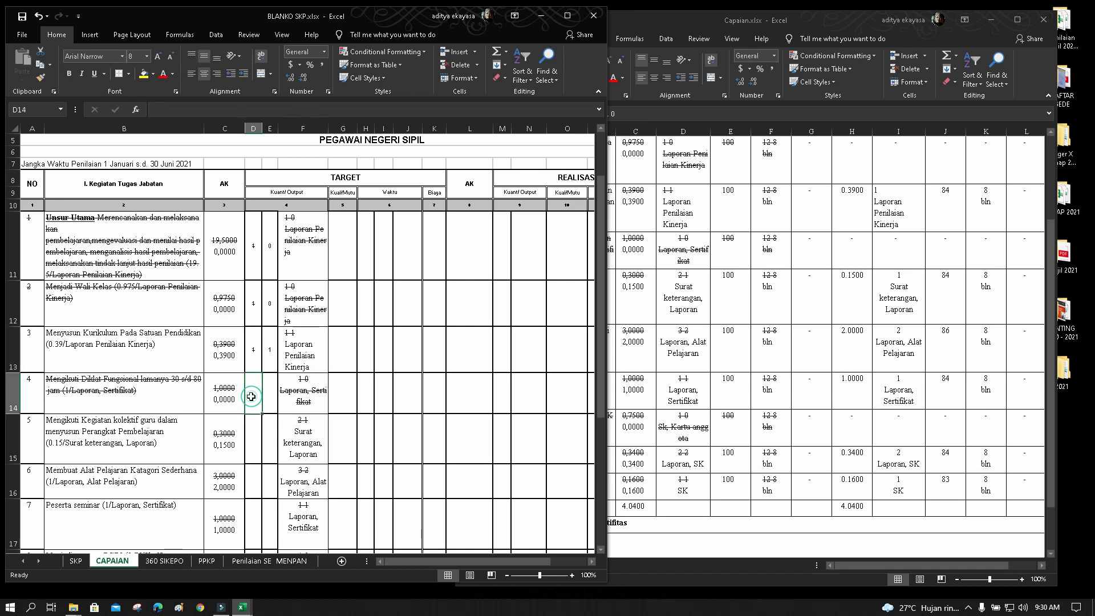
text(1)
click(271, 395)
text(0)
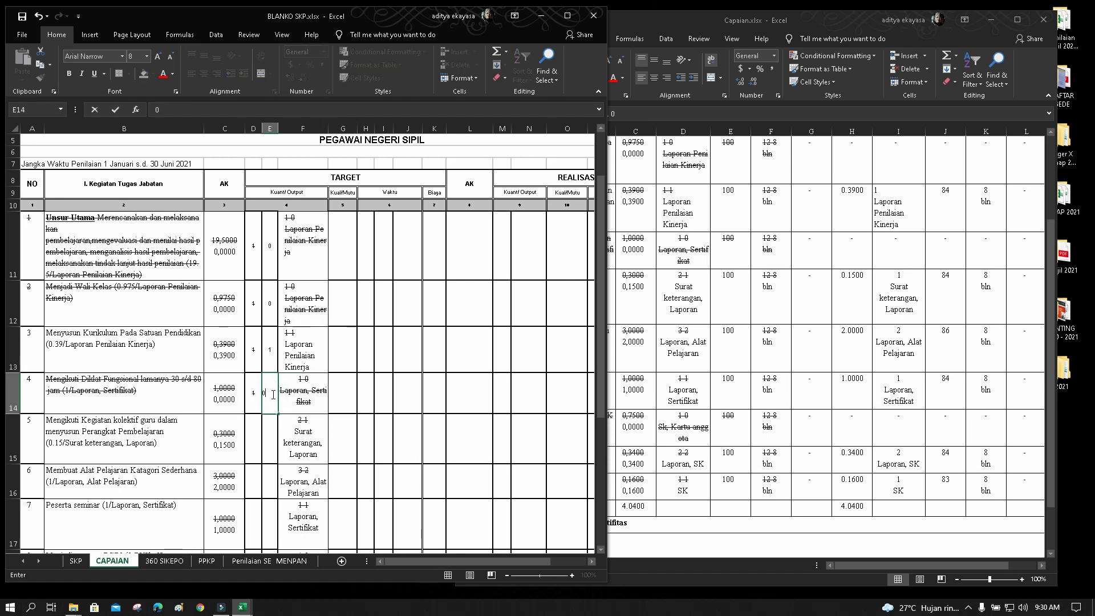
click(251, 441)
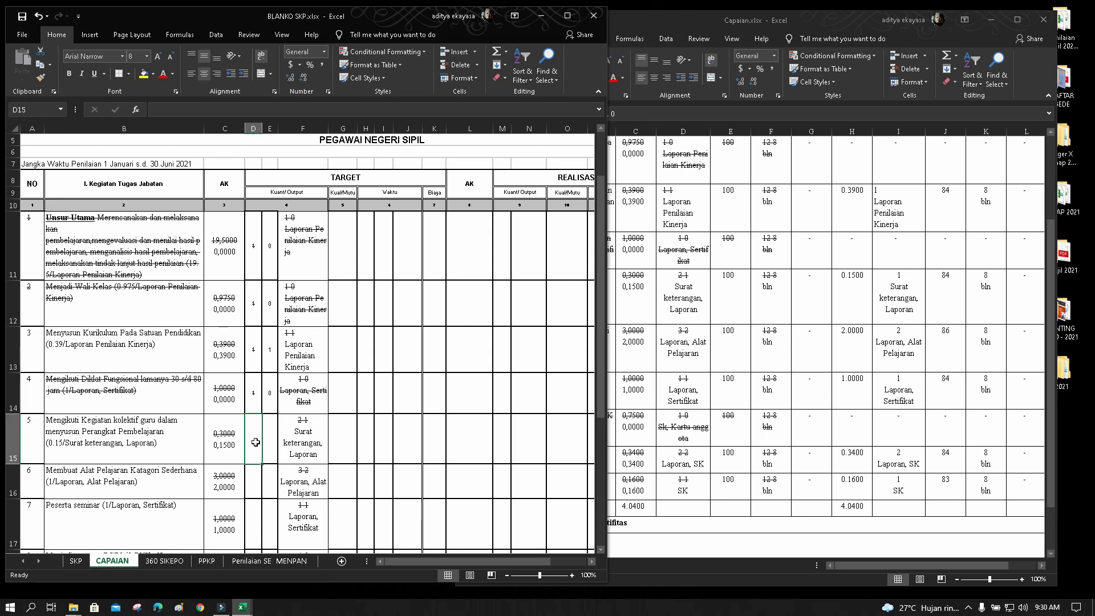
text(2)
click(268, 439)
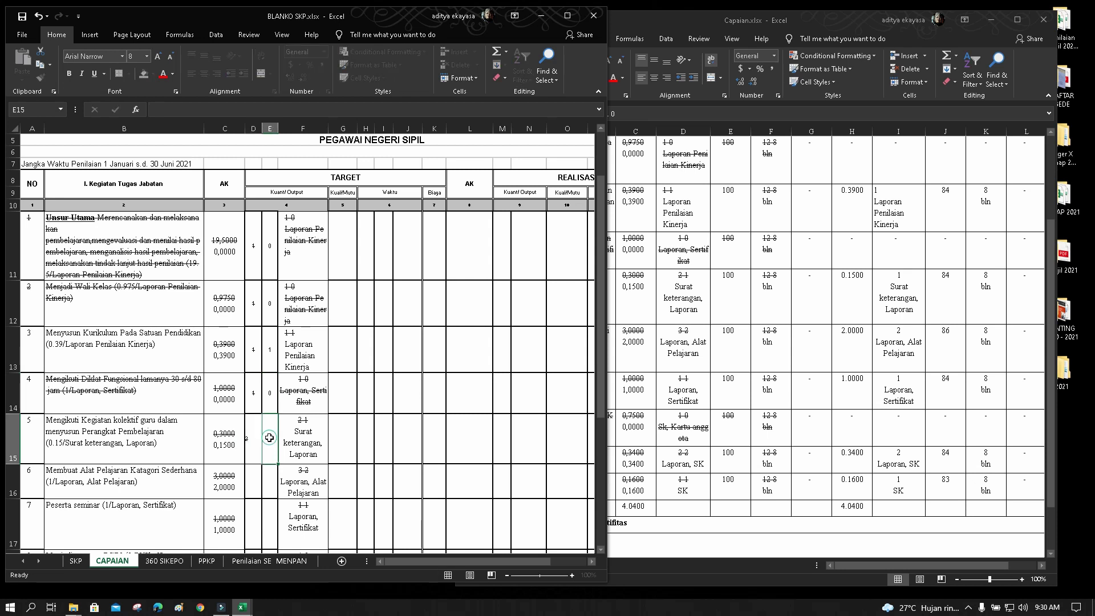
text(1)
click(308, 437)
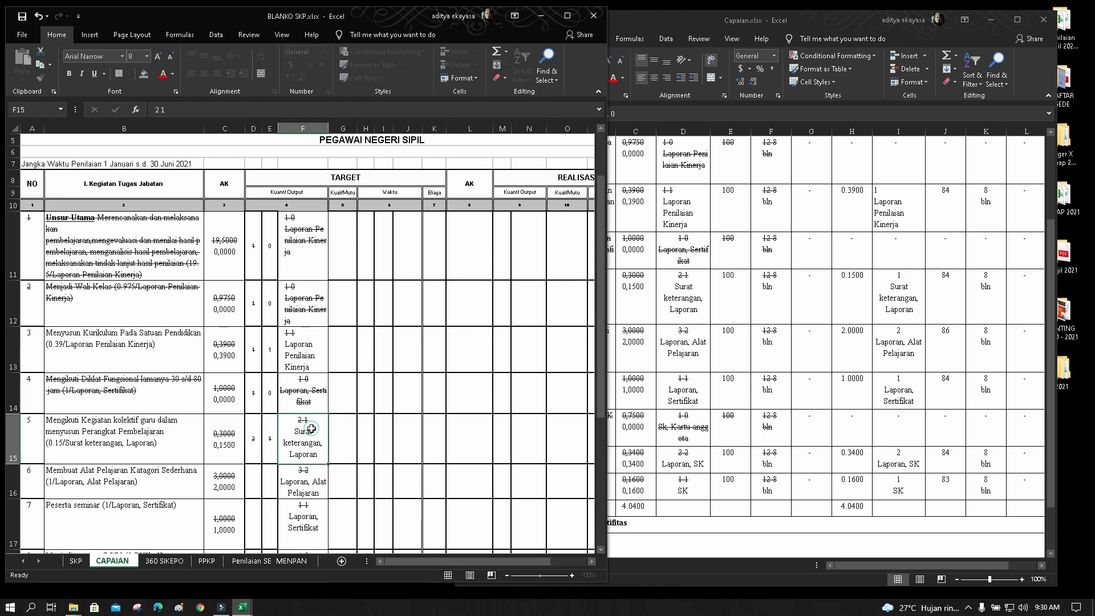
click(255, 482)
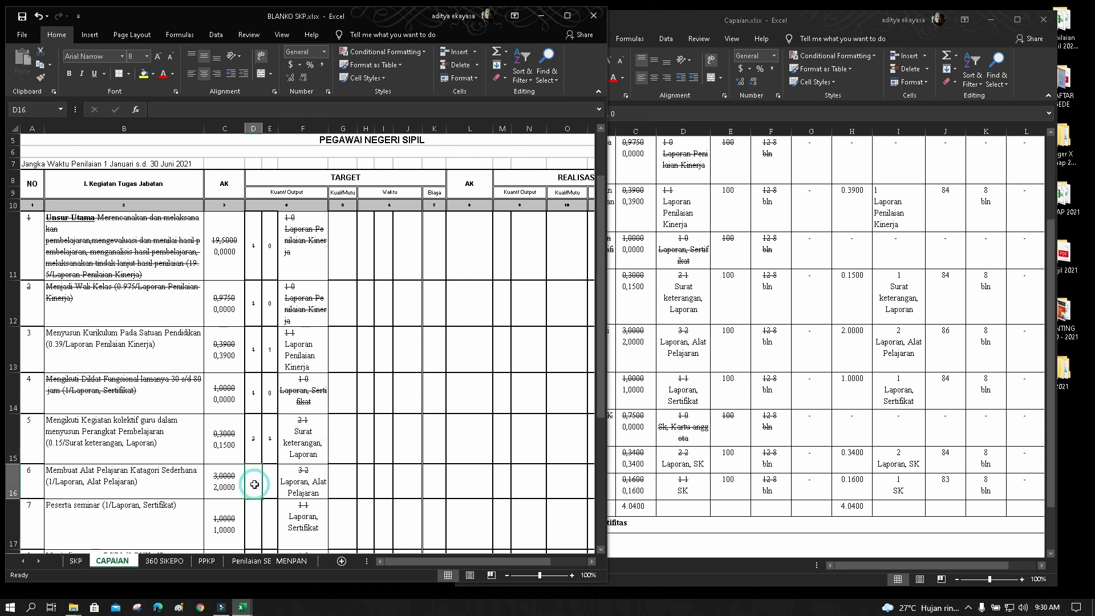
text(3)
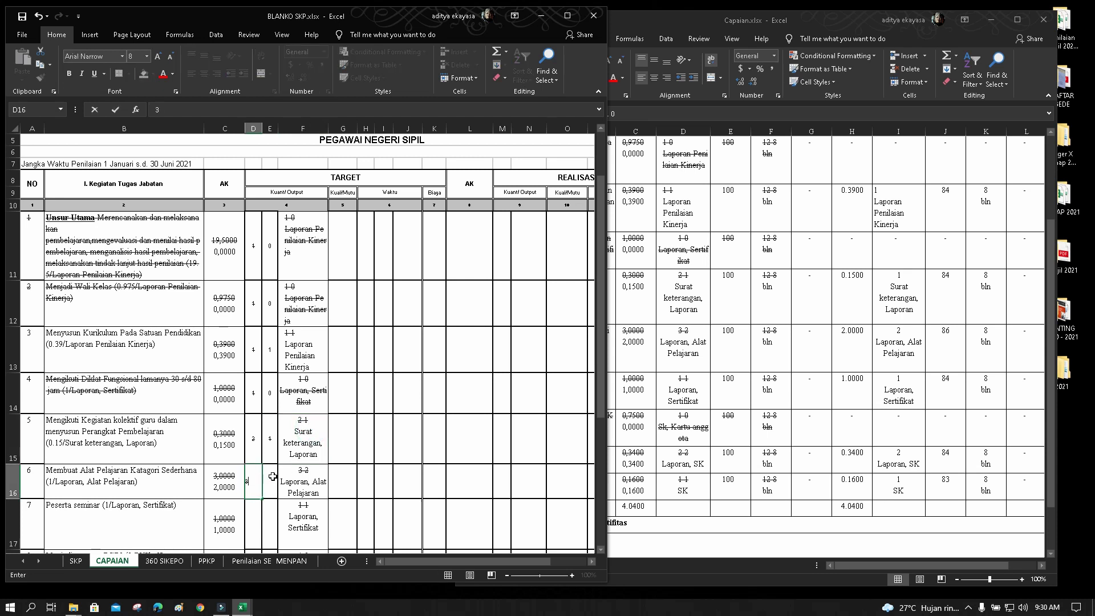
click(270, 480)
Enter 2 in E16, then quantities 1 and 1 in row 17 and 1 and 0 in row 18
text(2)
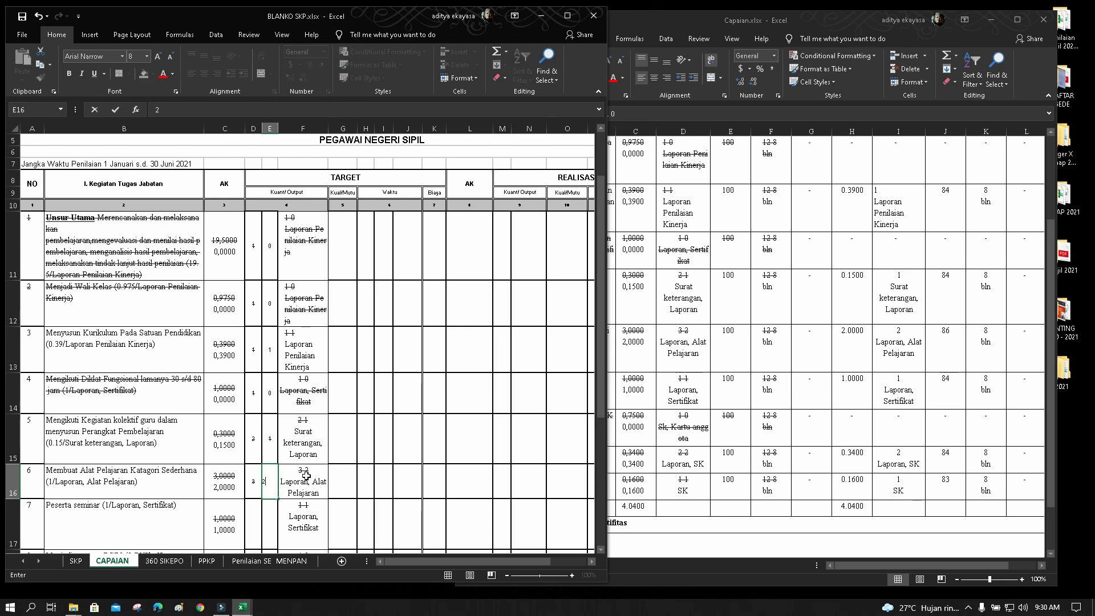
click(345, 474)
scroll(342, 474, down, 2)
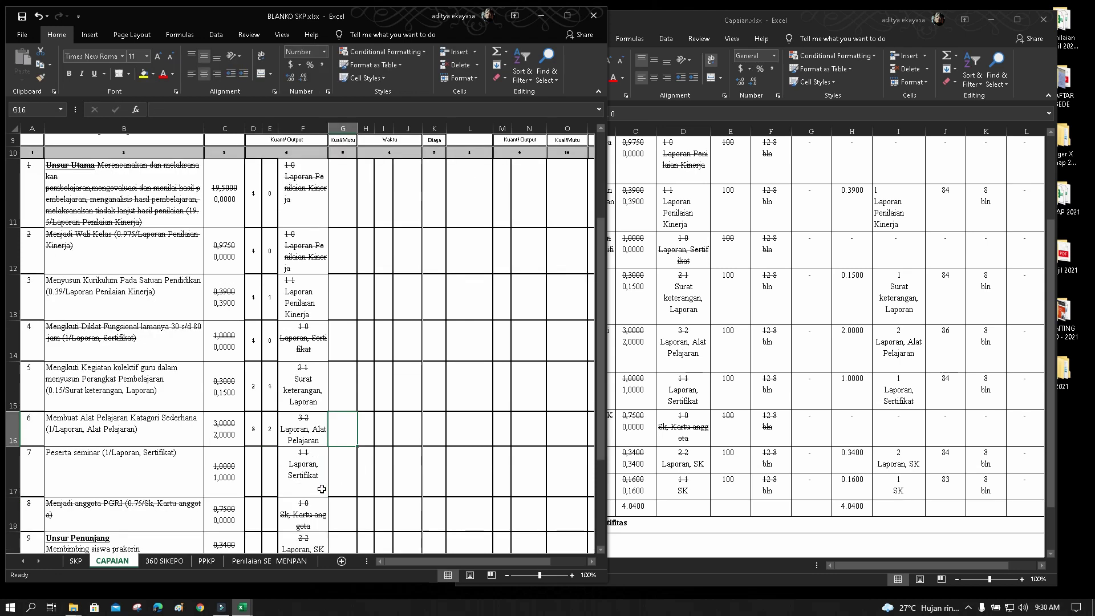
click(255, 471)
text(1)
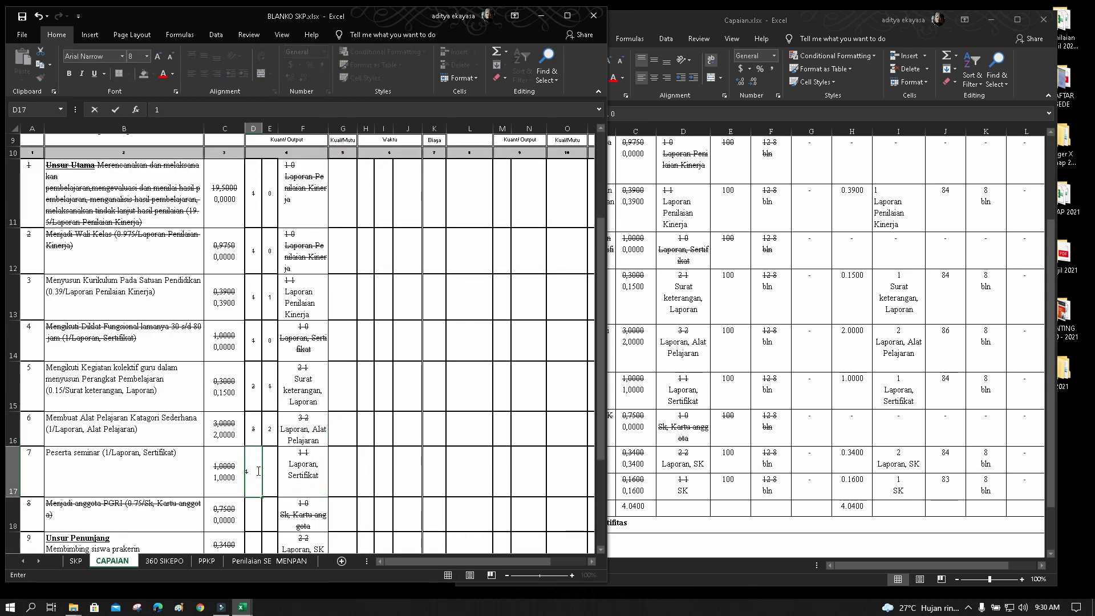
click(267, 470)
text(1)
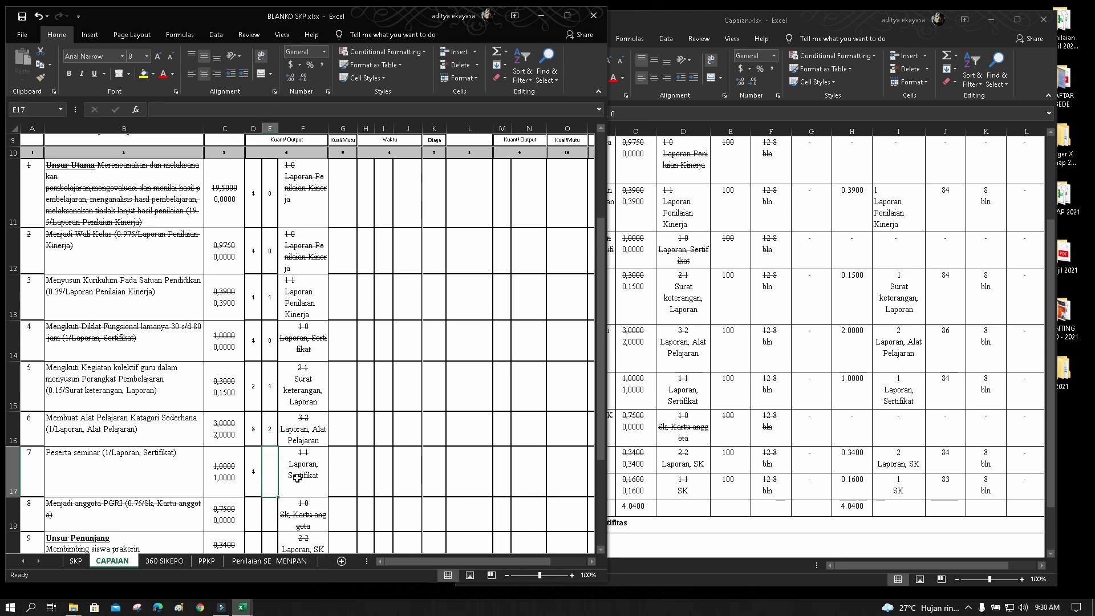
click(319, 482)
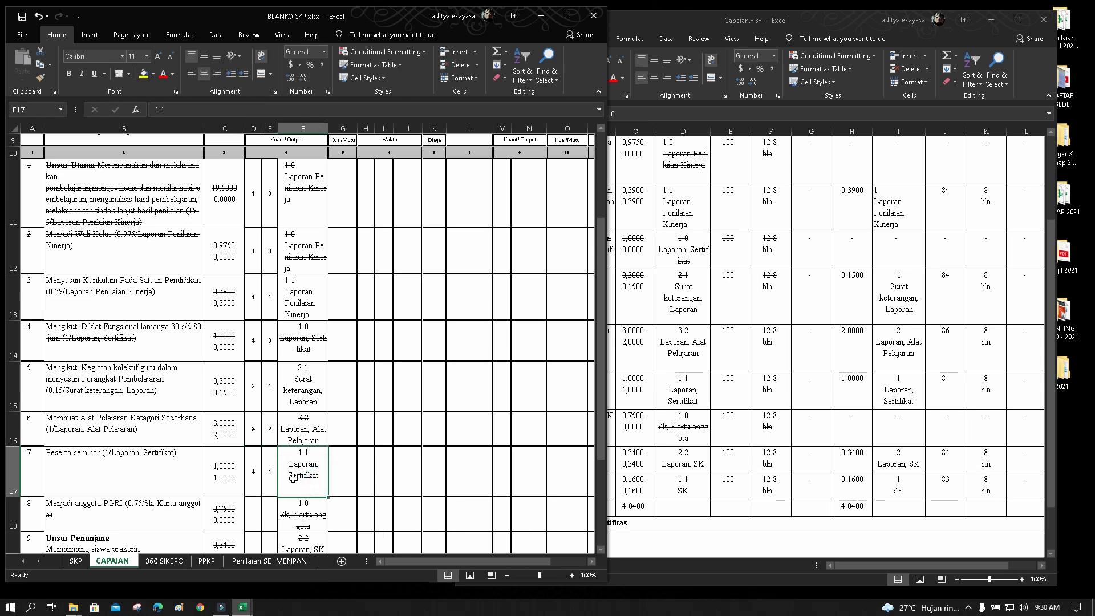
click(256, 514)
text(1)
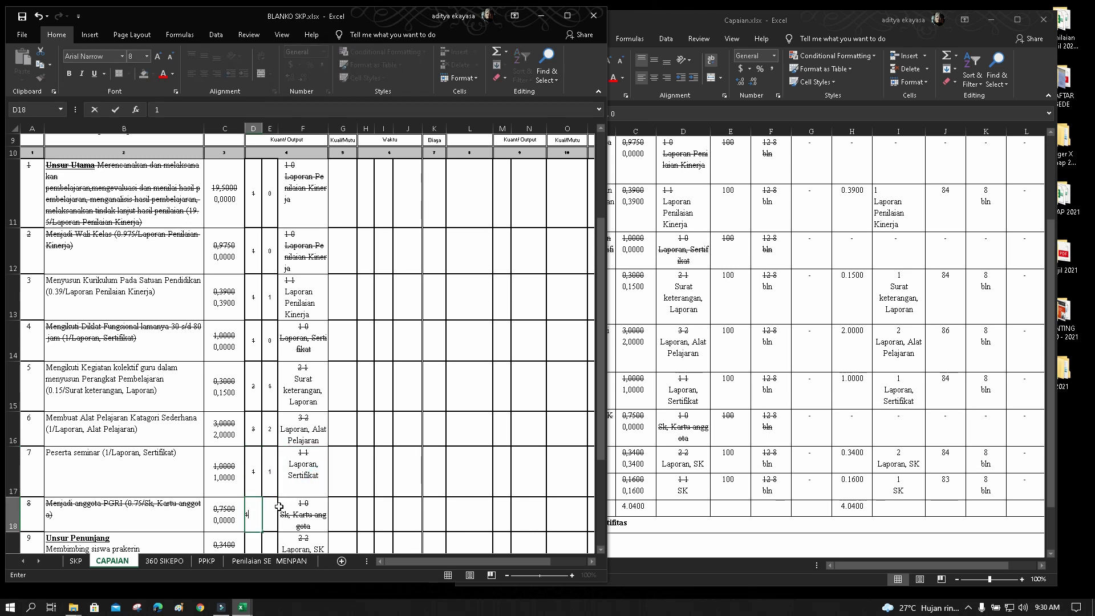
click(271, 511)
text(0)
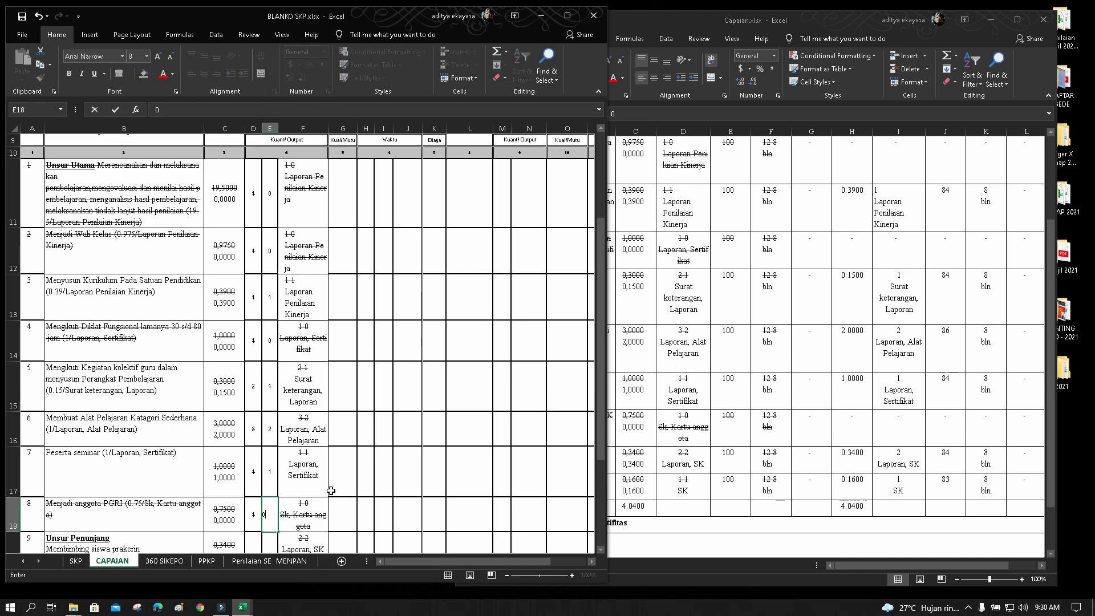
click(361, 469)
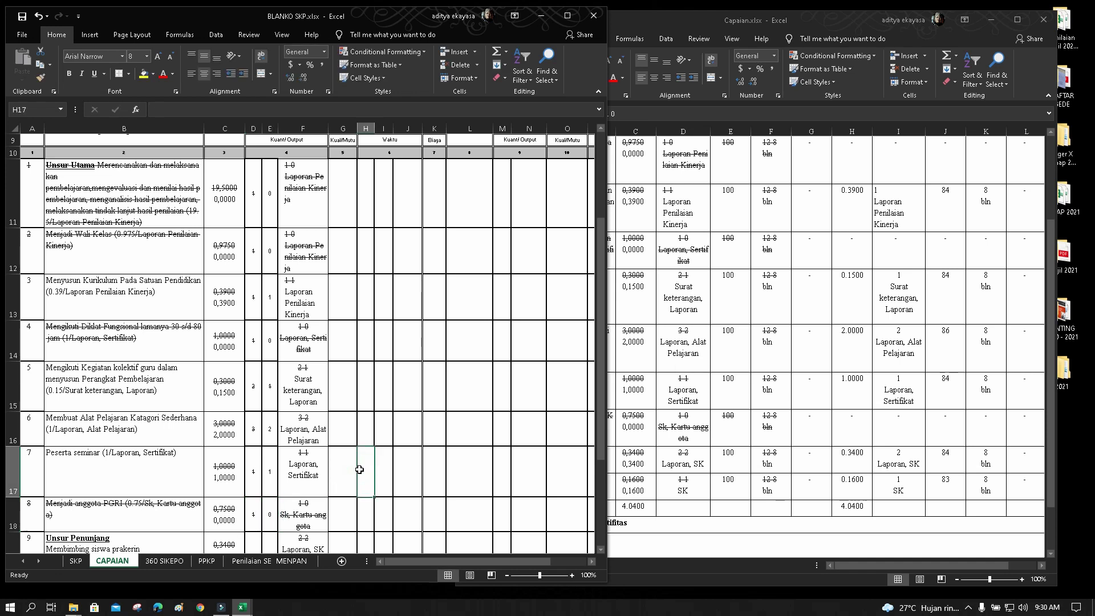
Enter quantities 2 and 2 in row 19 and 1 and 1 in row 20, then return to the top
scroll(359, 468, down, 2)
click(254, 410)
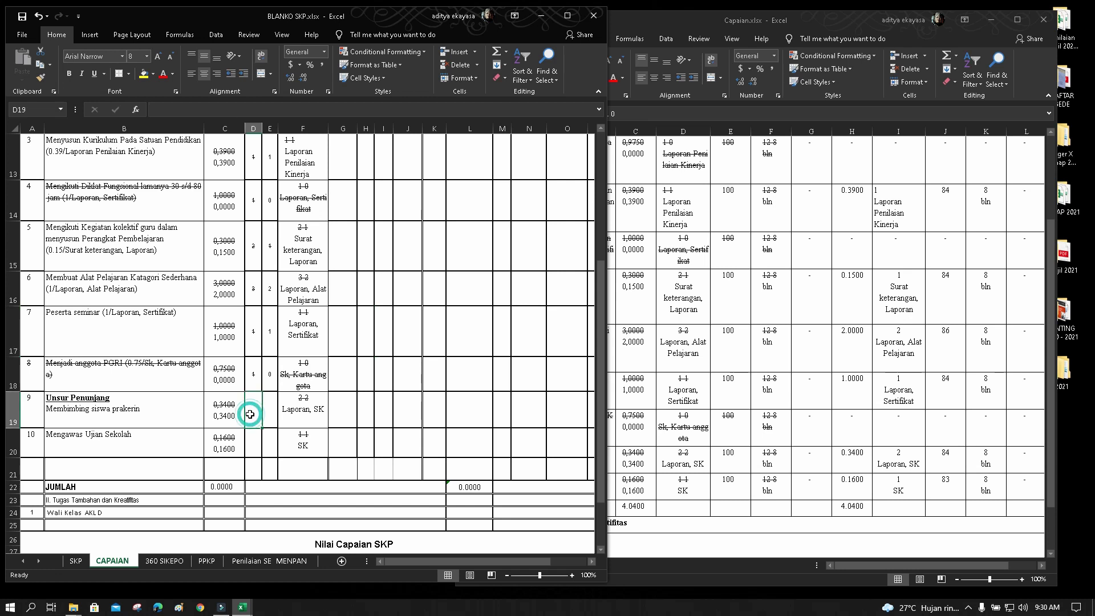
text(2)
click(269, 412)
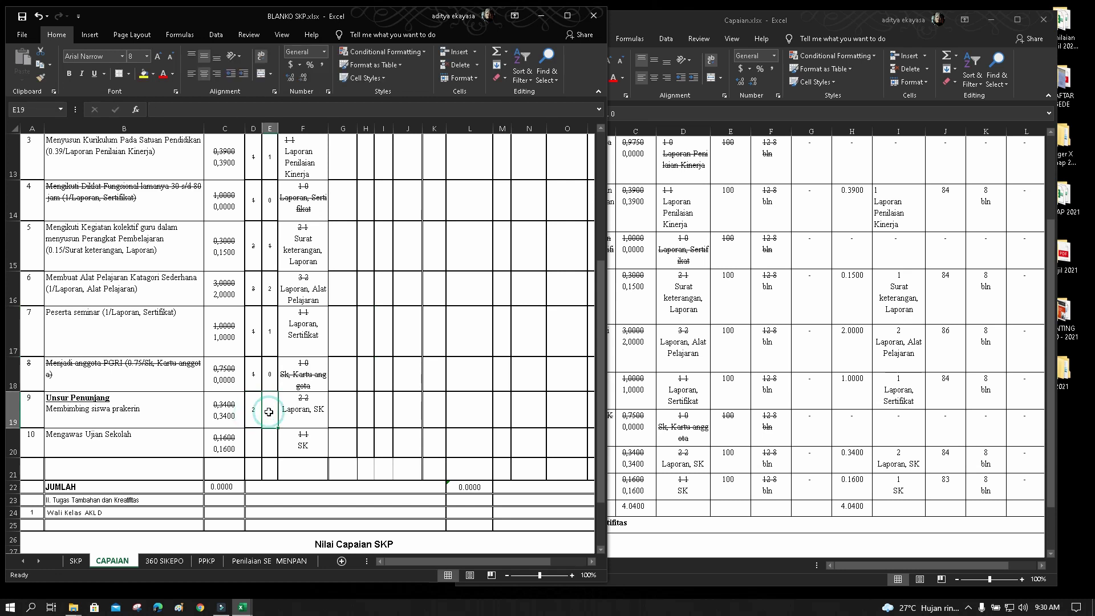
text(2)
click(352, 412)
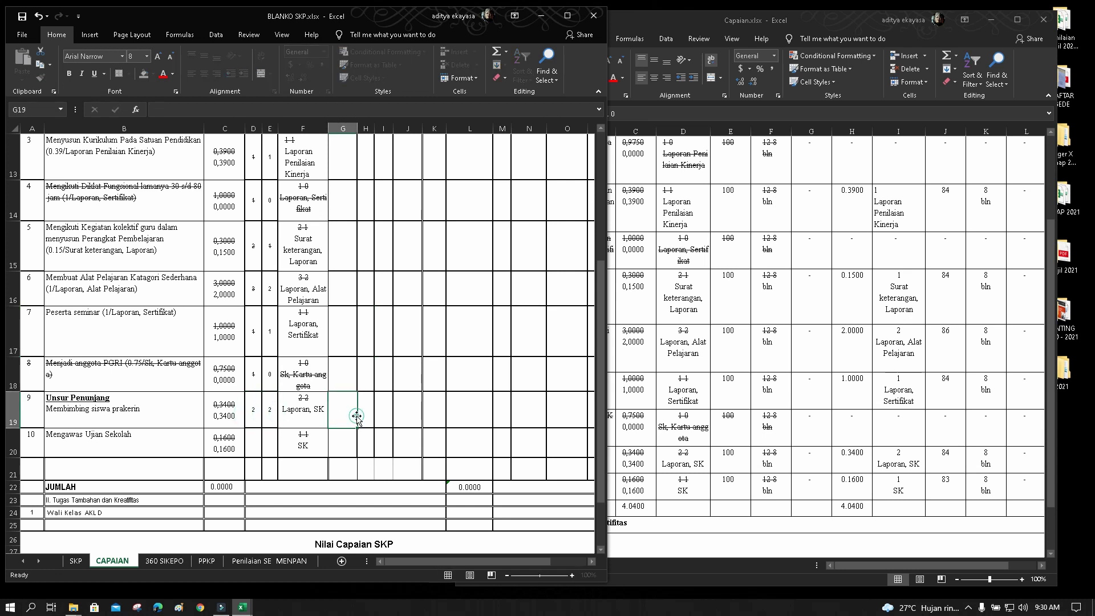
click(251, 445)
text(1)
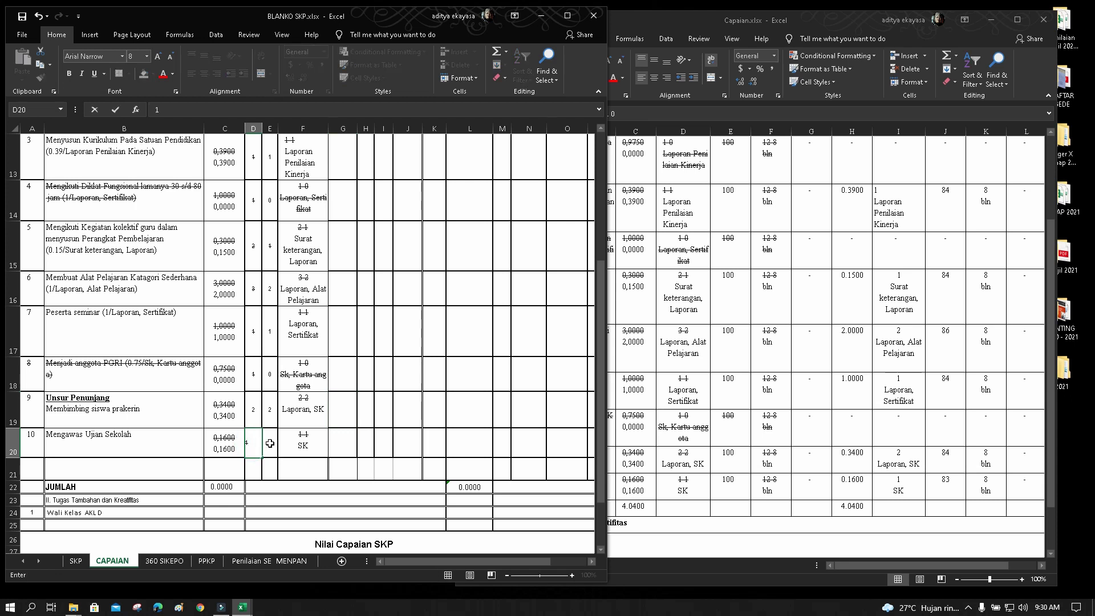
click(271, 443)
text(1)
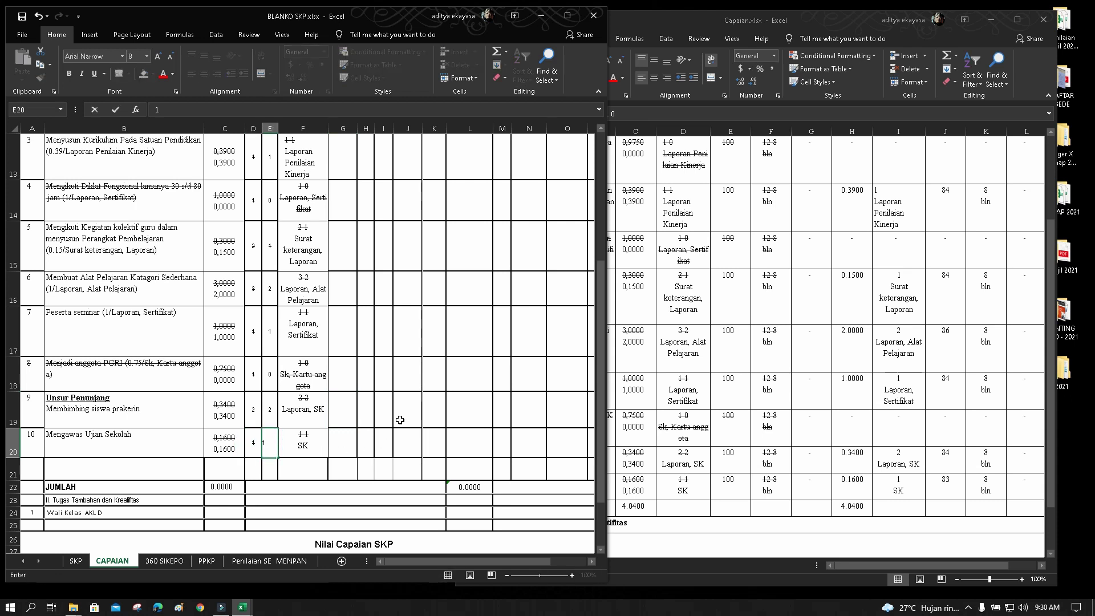
click(400, 419)
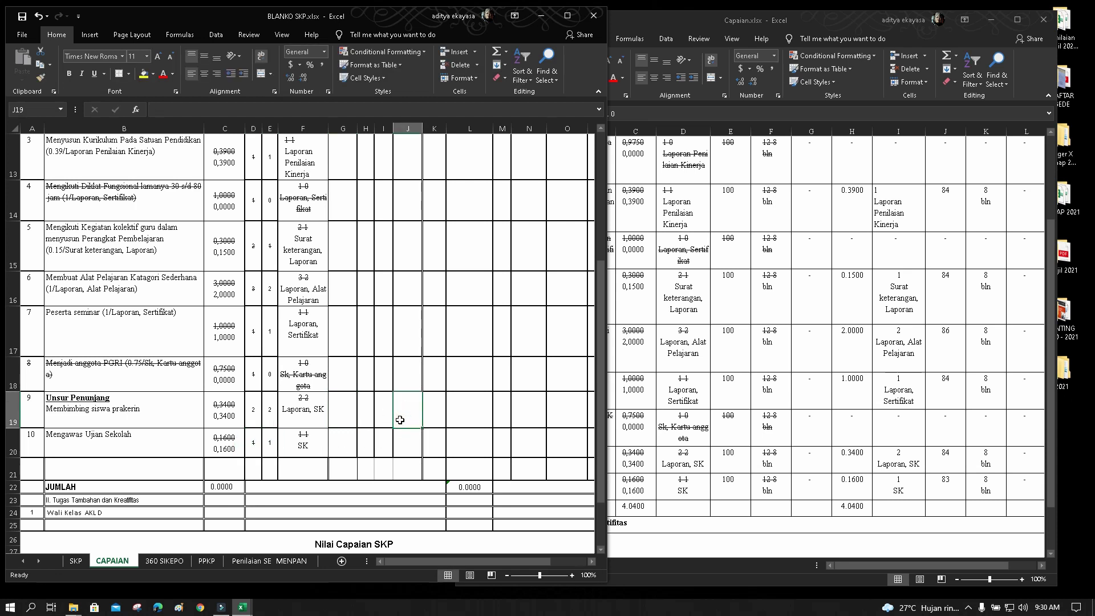
scroll(343, 383, up, 3)
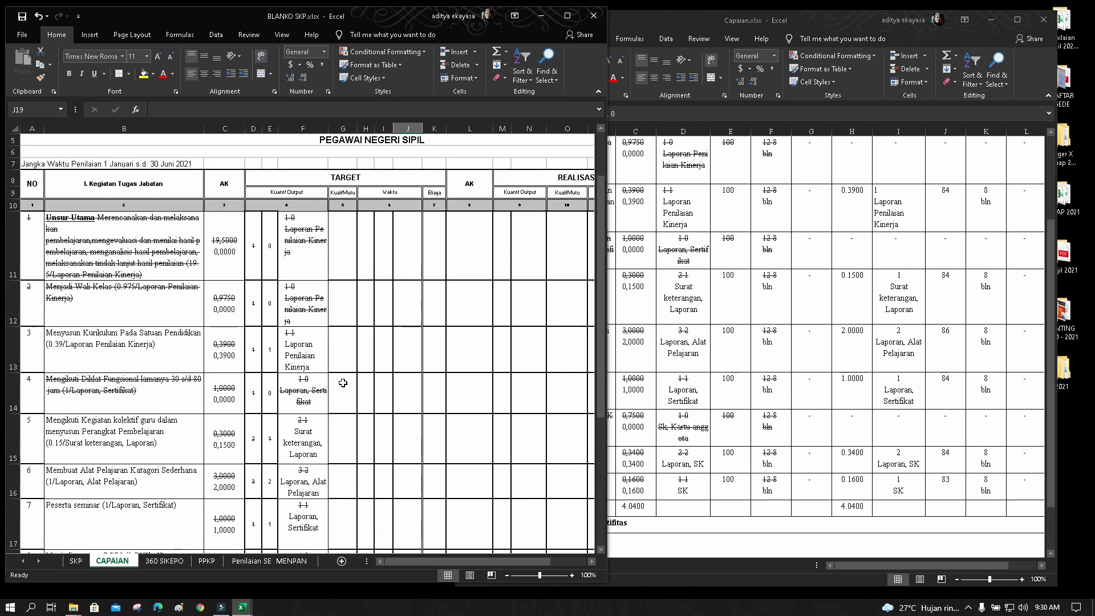
Review the F11 and F19 output text and delete the struck '1 1' line from F20
click(301, 220)
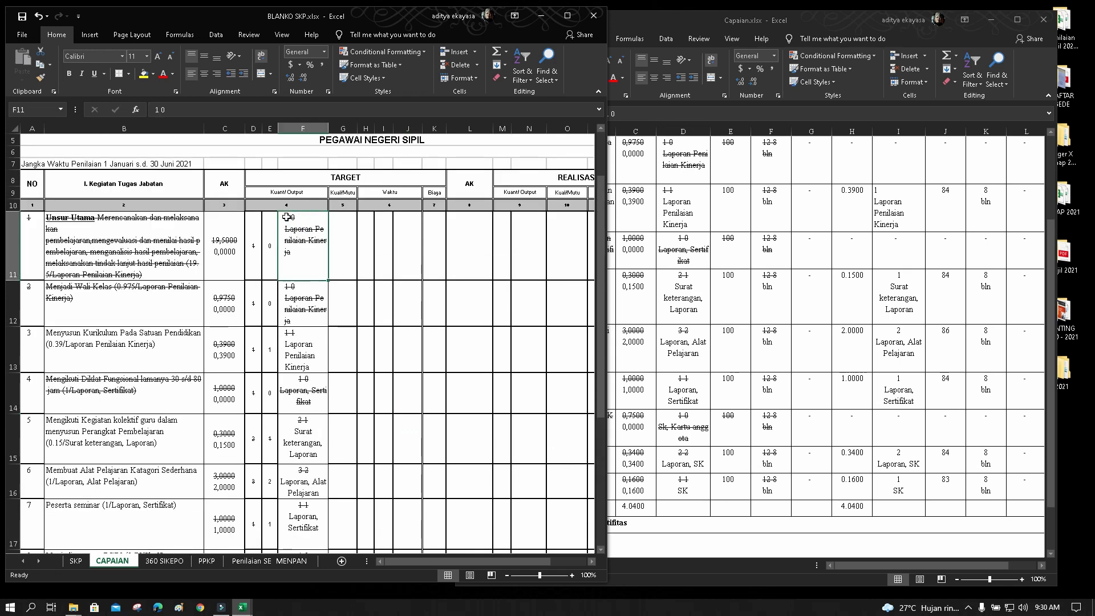
click(191, 110)
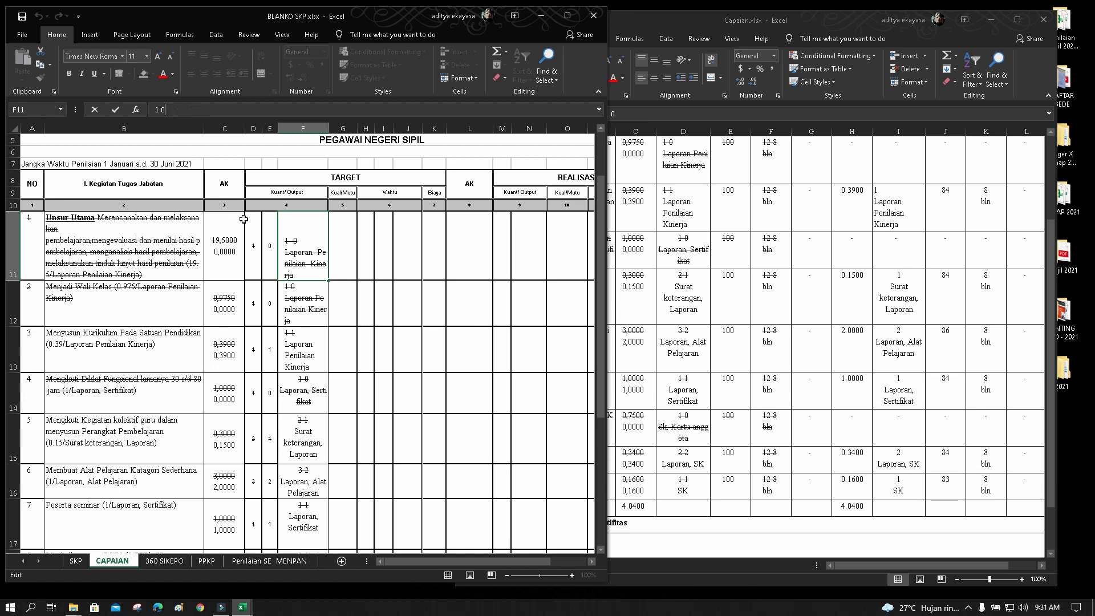
click(294, 245)
click(356, 243)
click(307, 259)
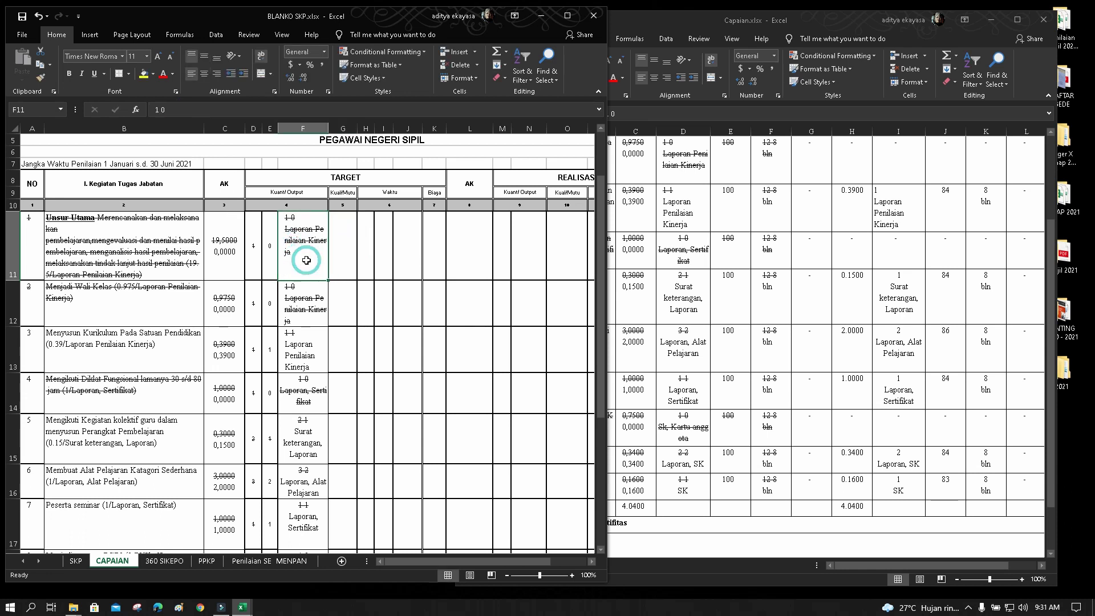
click(183, 110)
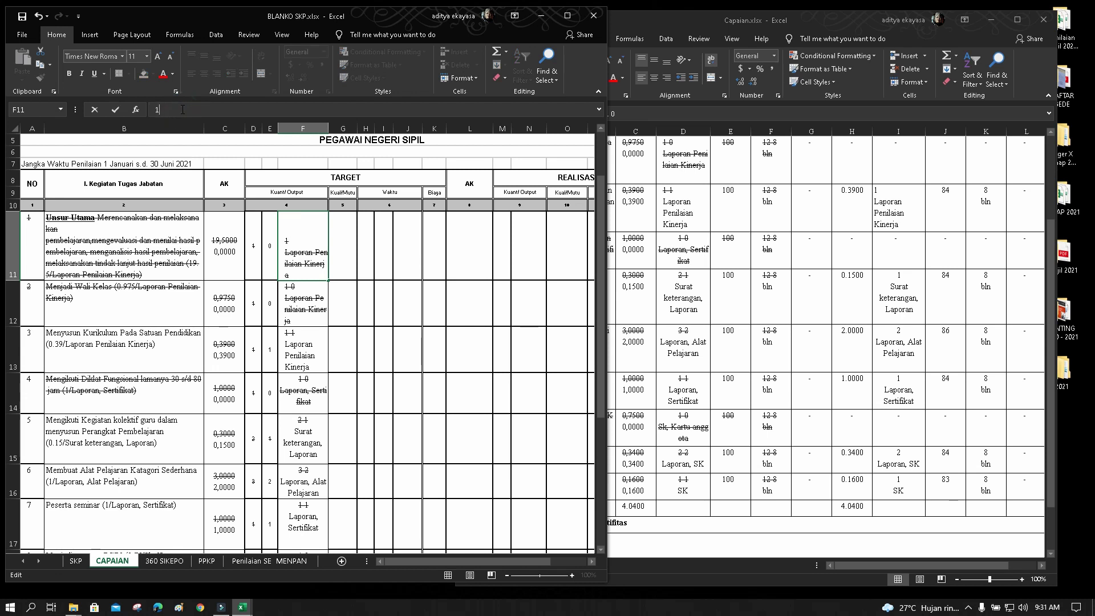
click(300, 301)
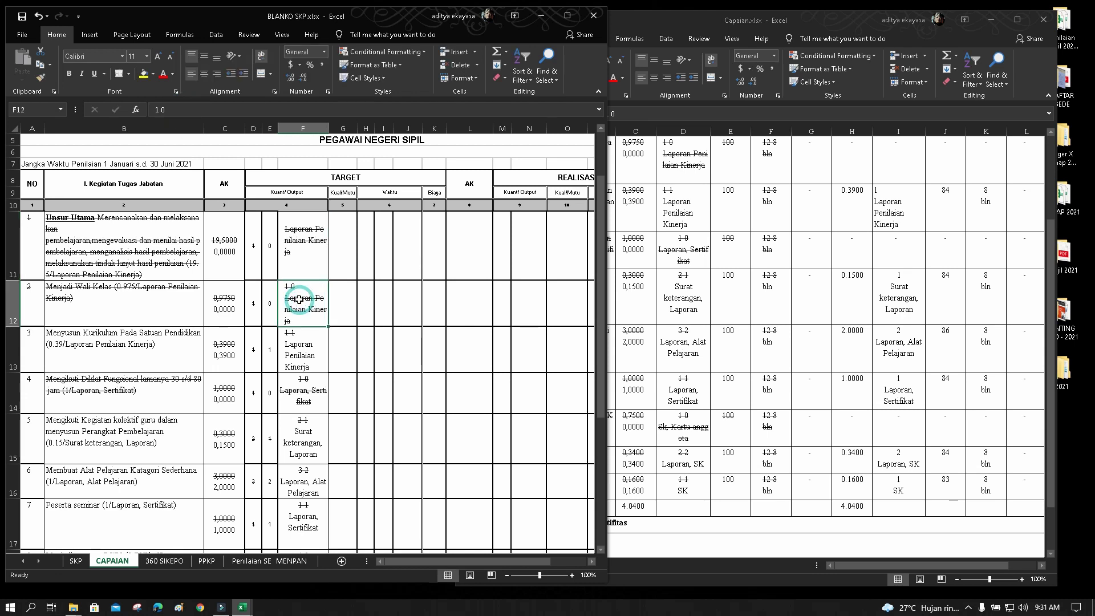
click(303, 346)
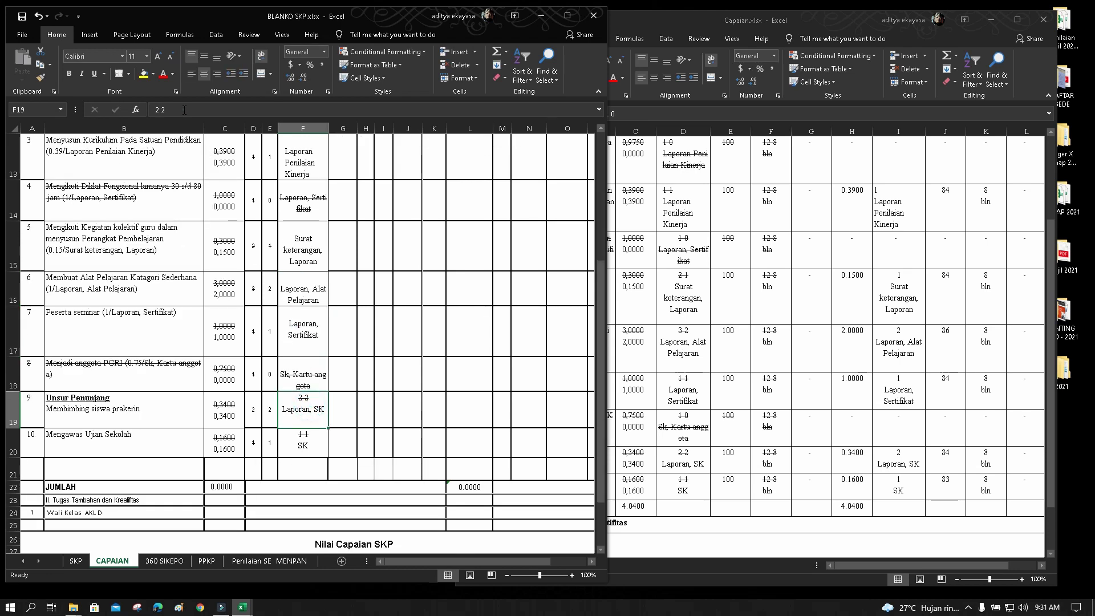
click(183, 110)
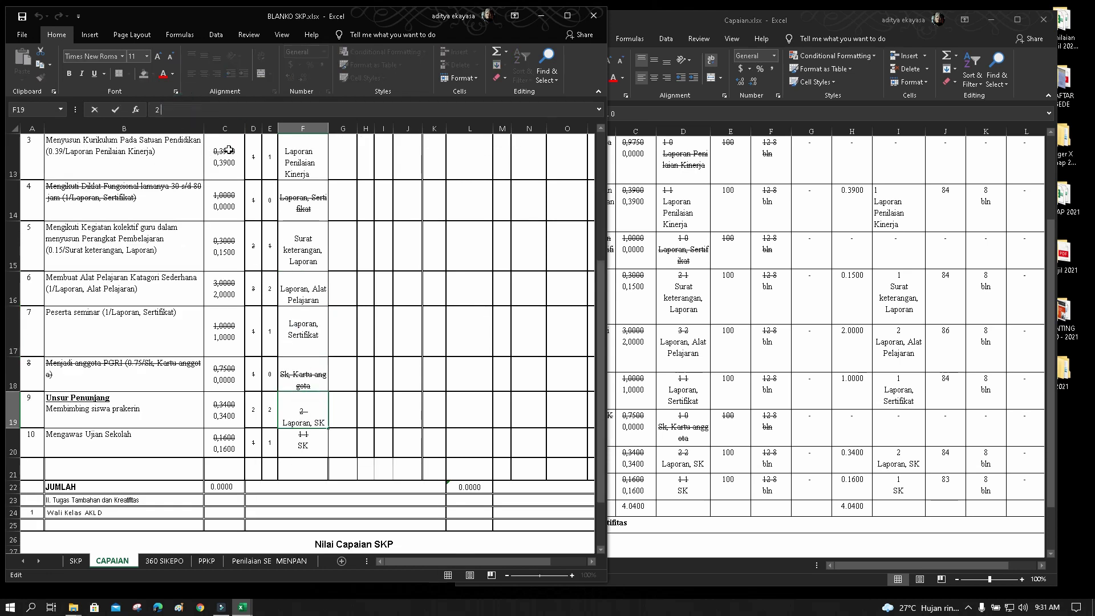
click(303, 446)
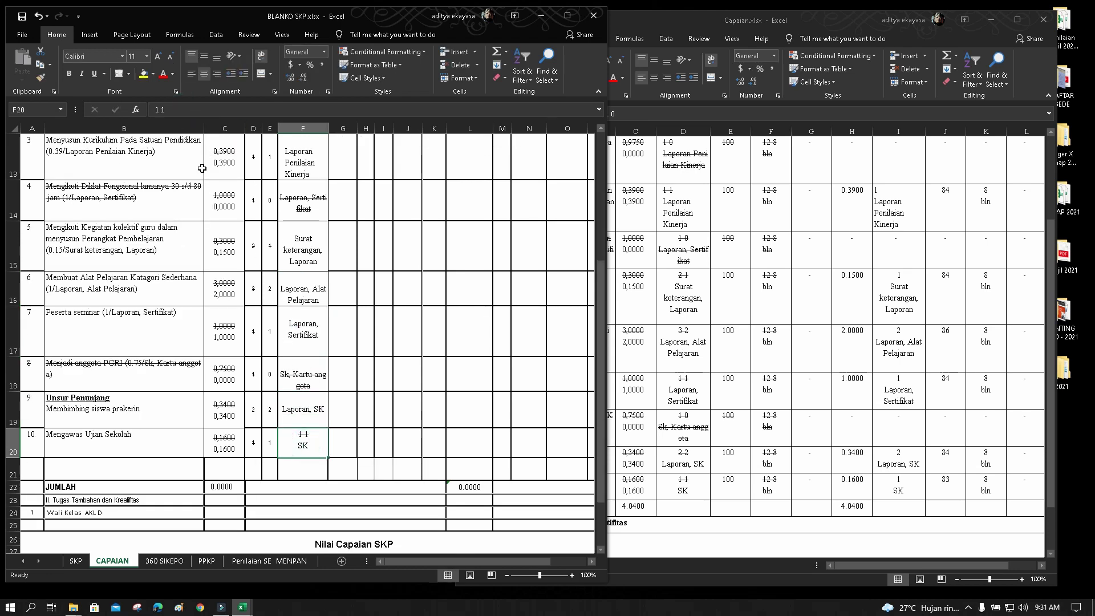
click(181, 112)
key(BackSpace)
key(BackSpace)
key(BackSpace)
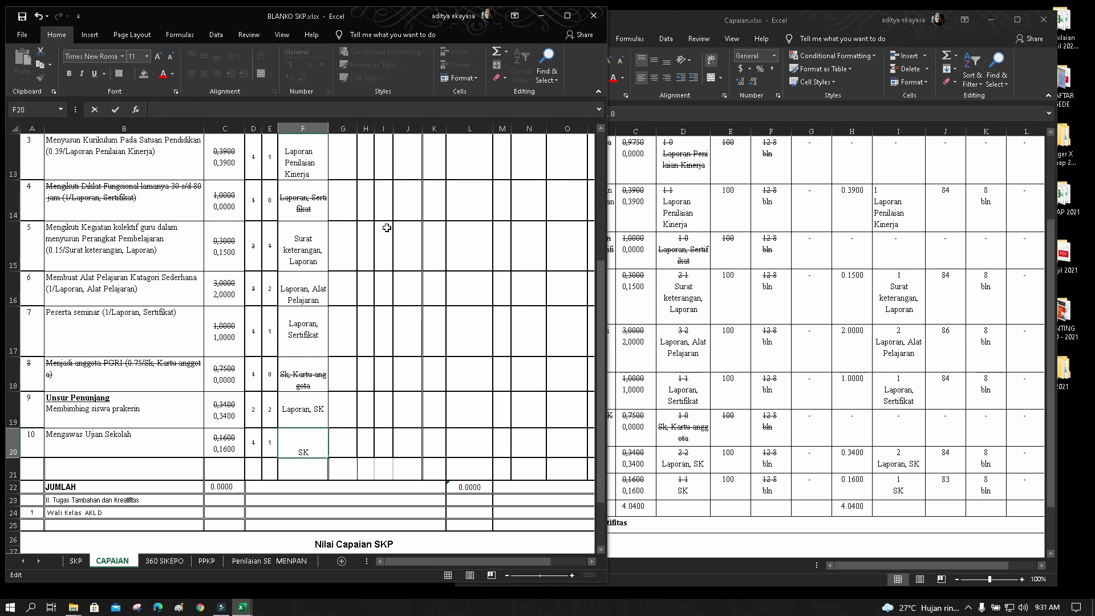
click(387, 228)
scroll(339, 290, up, 3)
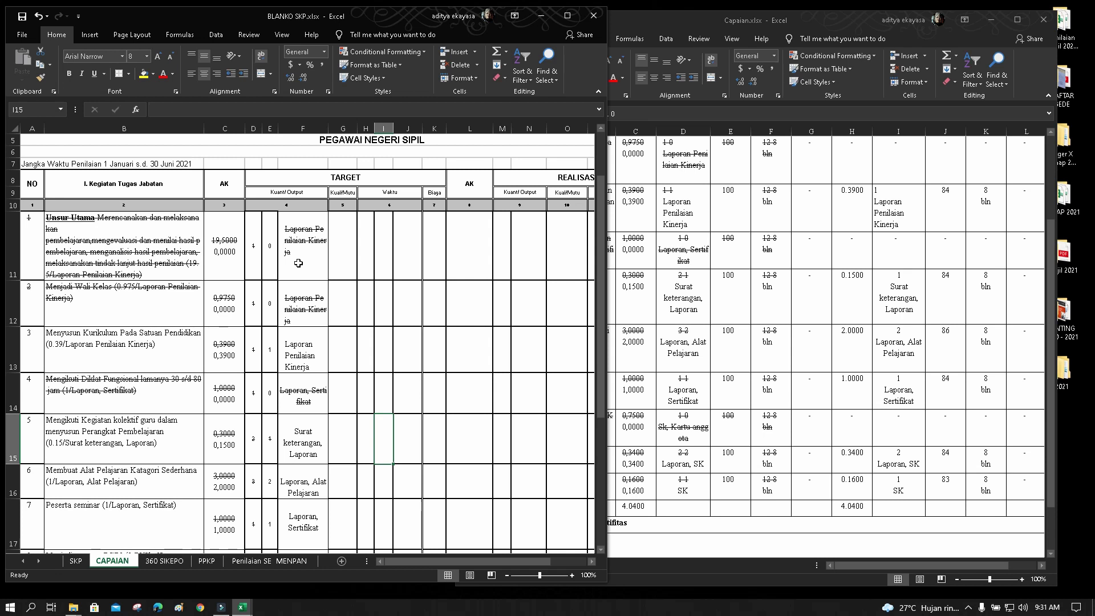
Delete the empty first line from the output text in F11, F12, F13 and F14
click(298, 246)
click(306, 309)
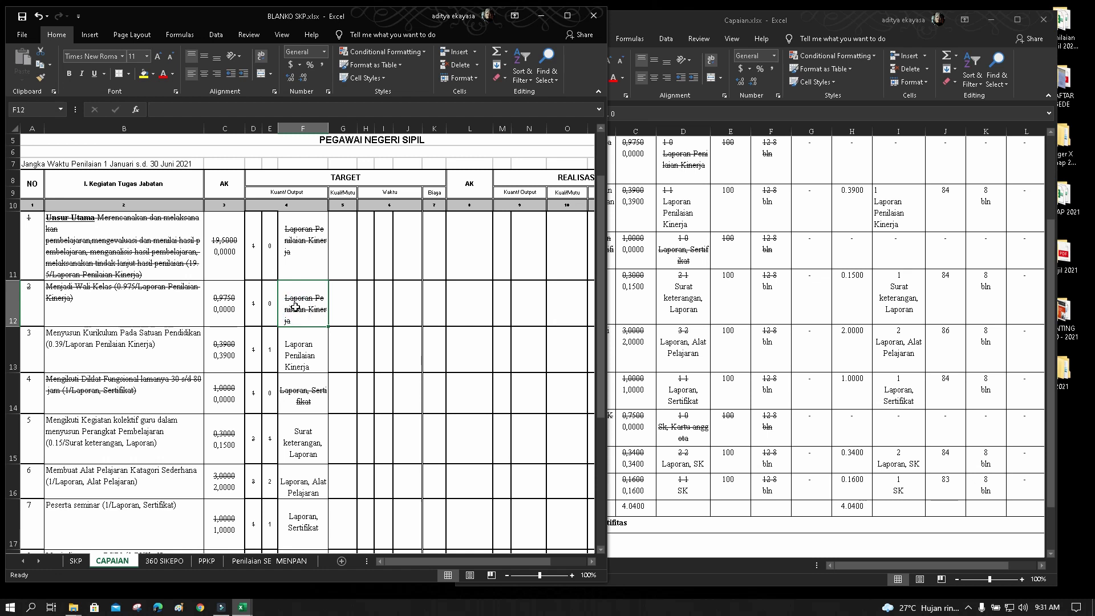
double_click(294, 240)
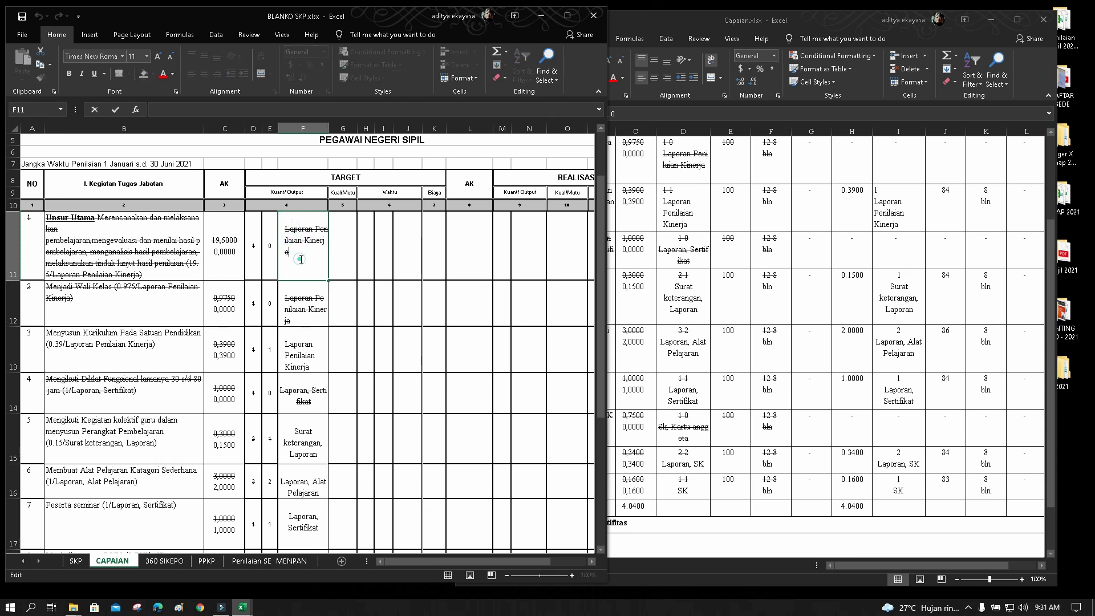
click(372, 266)
double_click(287, 239)
key(BackSpace)
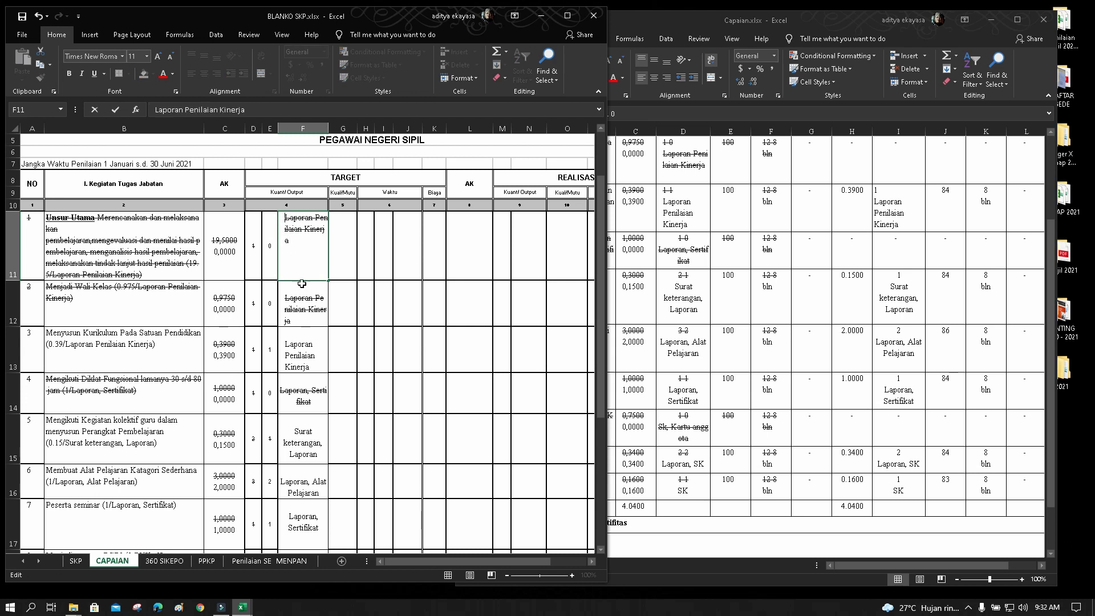
click(305, 299)
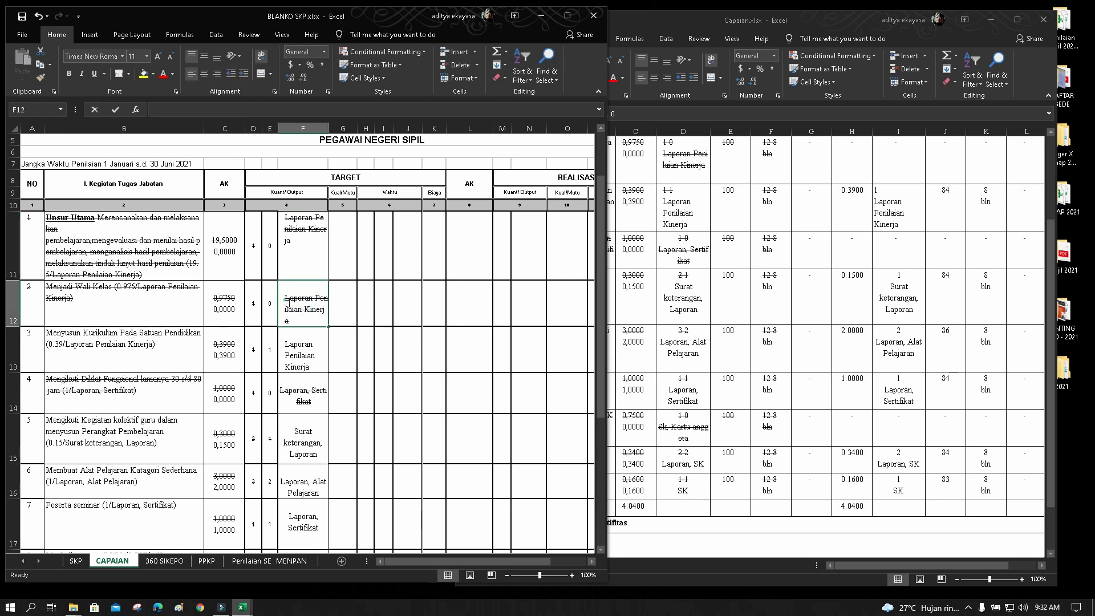
double_click(284, 300)
key(BackSpace)
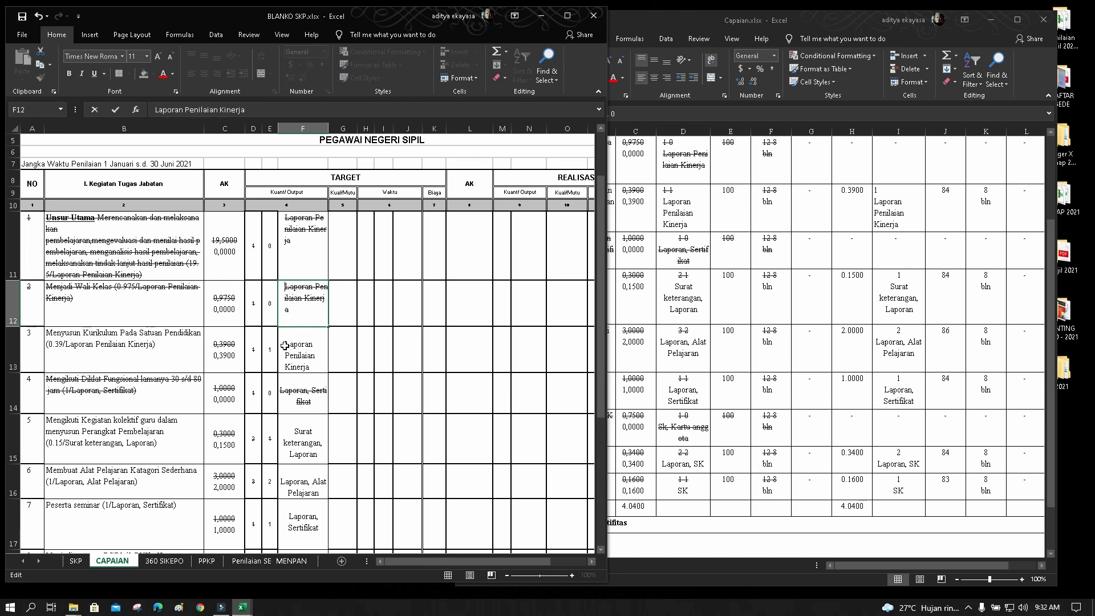
click(284, 346)
double_click(290, 334)
key(BackSpace)
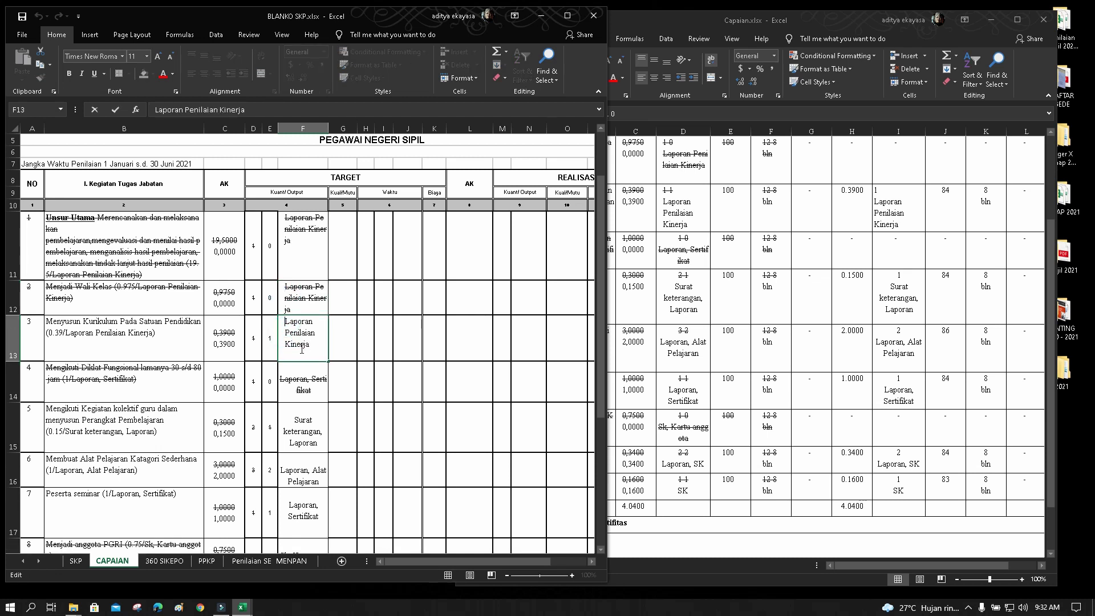
click(286, 378)
double_click(286, 379)
key(BackSpace)
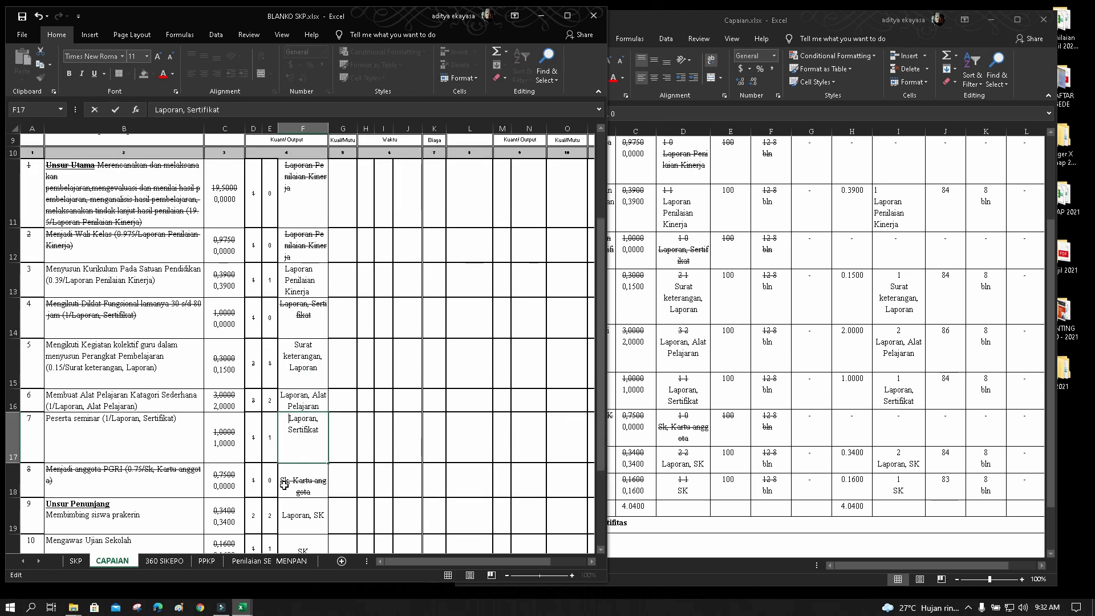
Delete the empty first line in F18, F19 and F20, then middle-align F11:F20
click(284, 486)
double_click(287, 492)
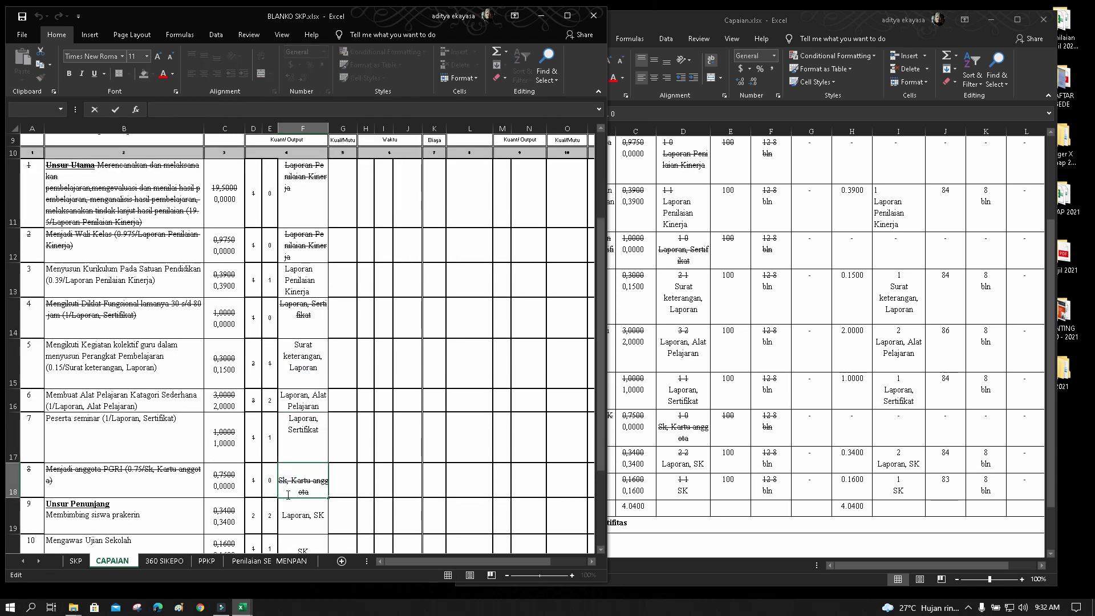
key(BackSpace)
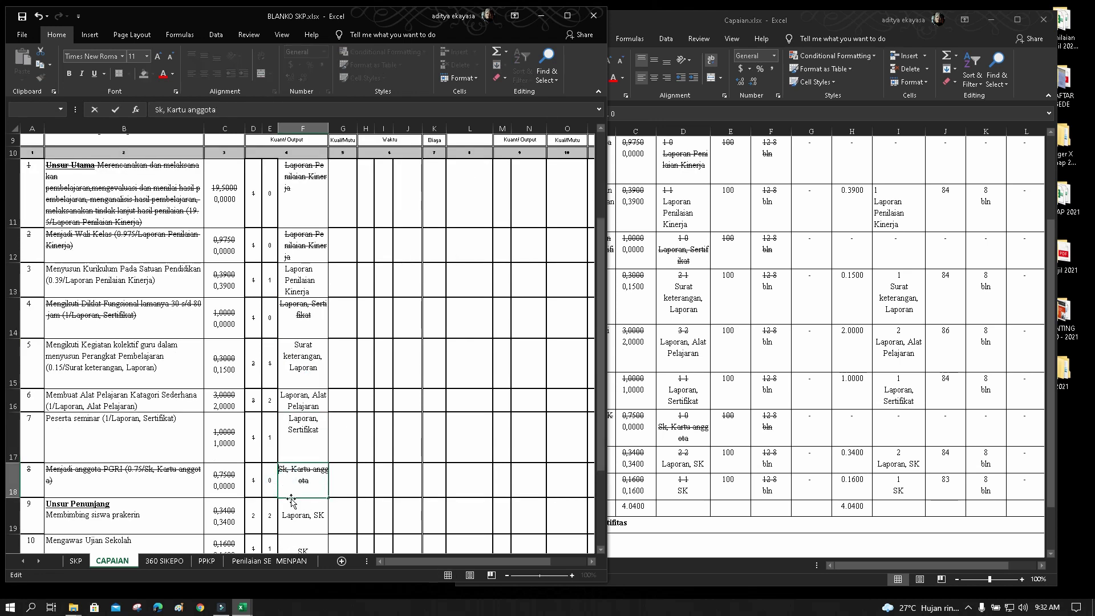
click(288, 516)
double_click(287, 513)
key(BackSpace)
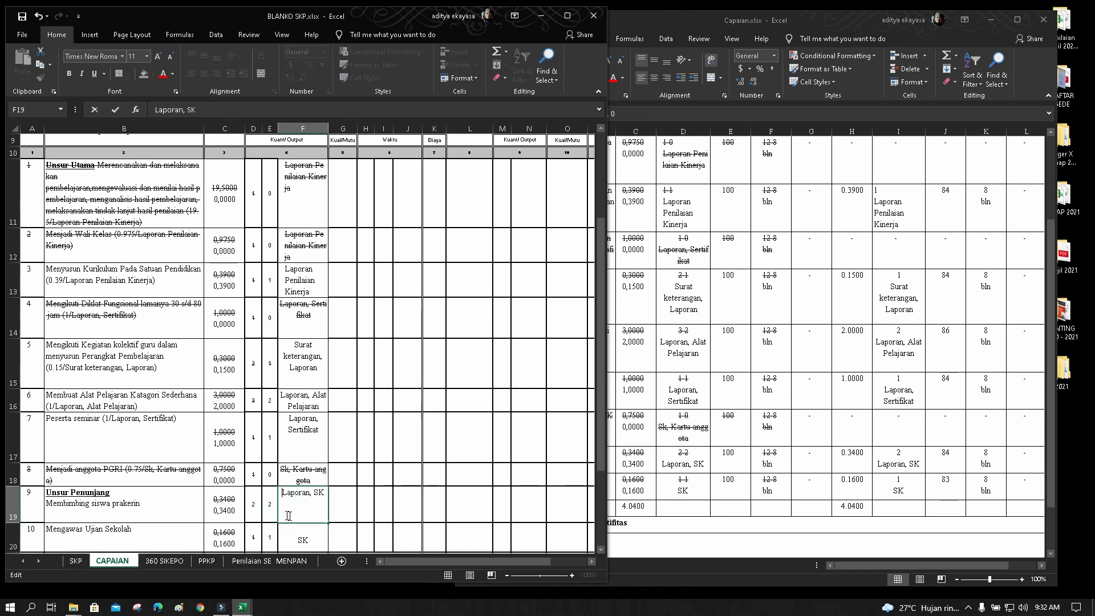
scroll(297, 513, down, 2)
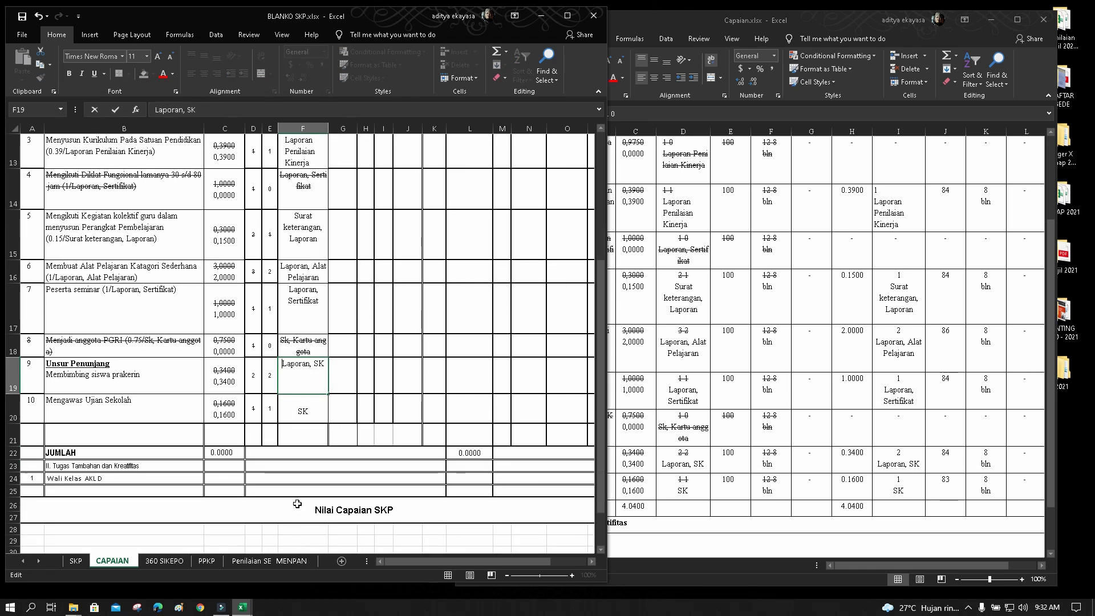
click(296, 412)
double_click(296, 412)
key(BackSpace)
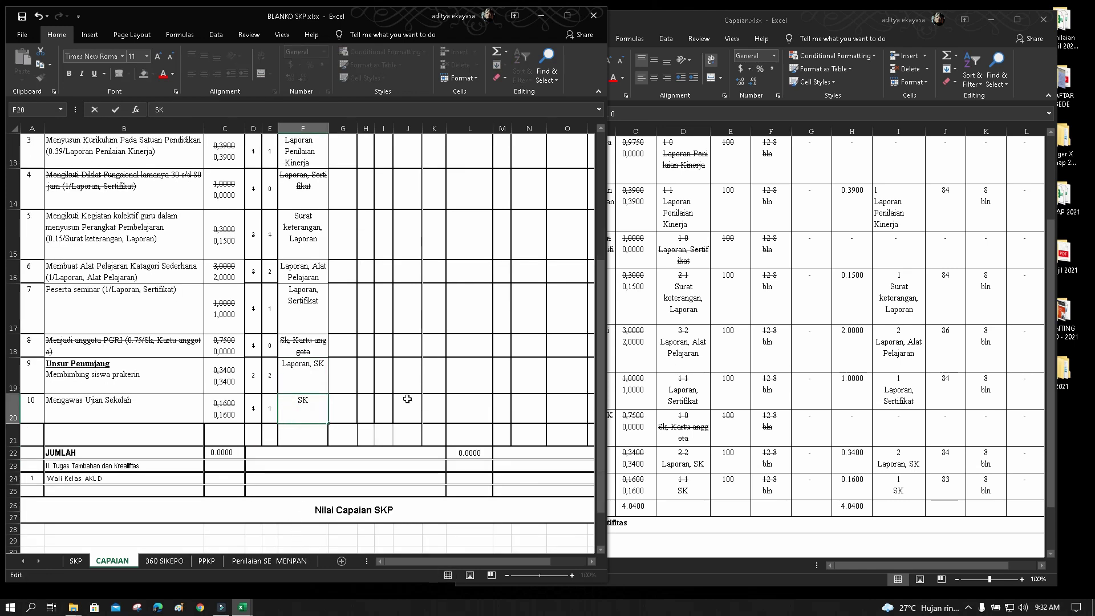
click(407, 399)
scroll(339, 325, up, 2)
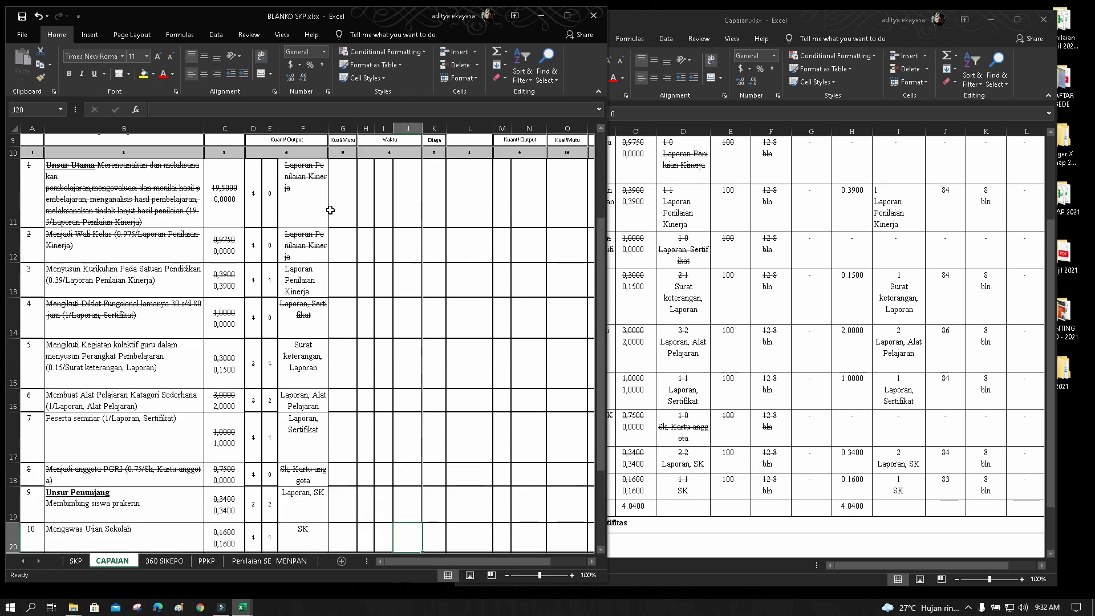
drag(305, 195, 304, 452)
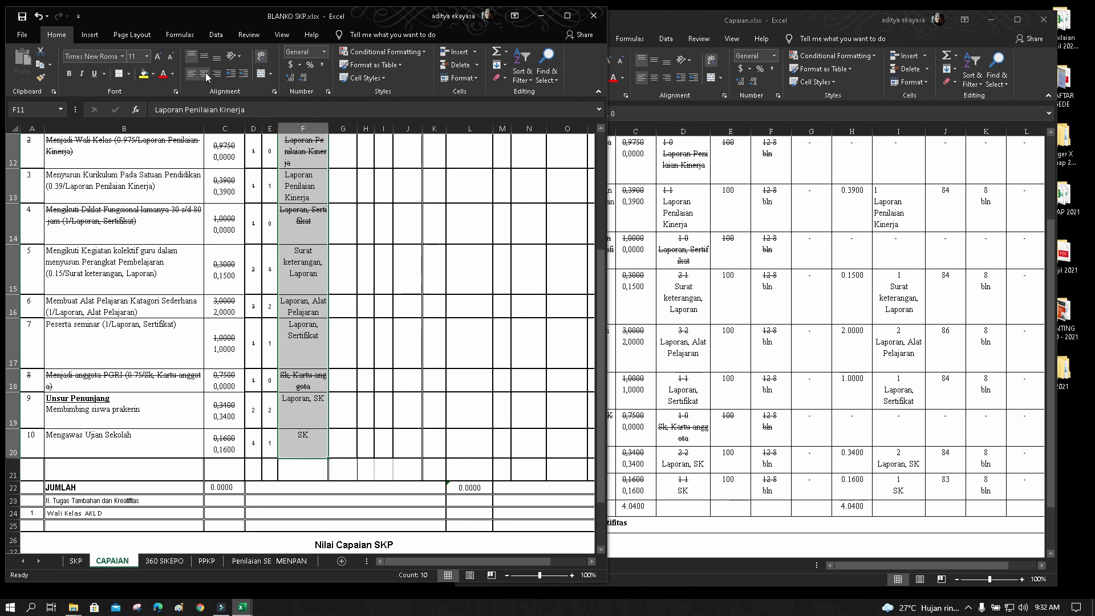
click(204, 56)
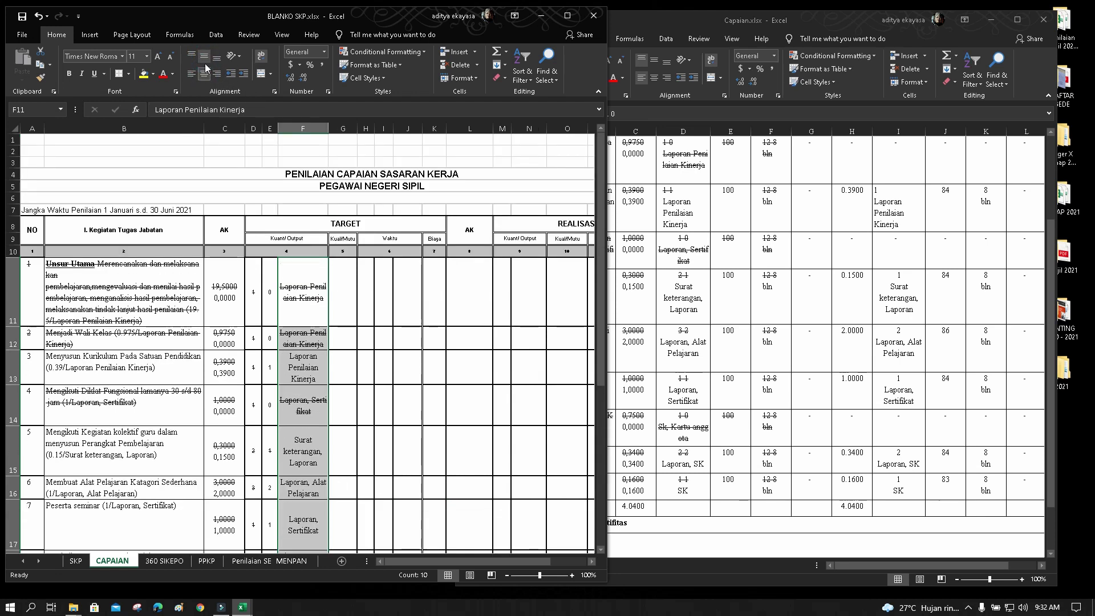
click(383, 386)
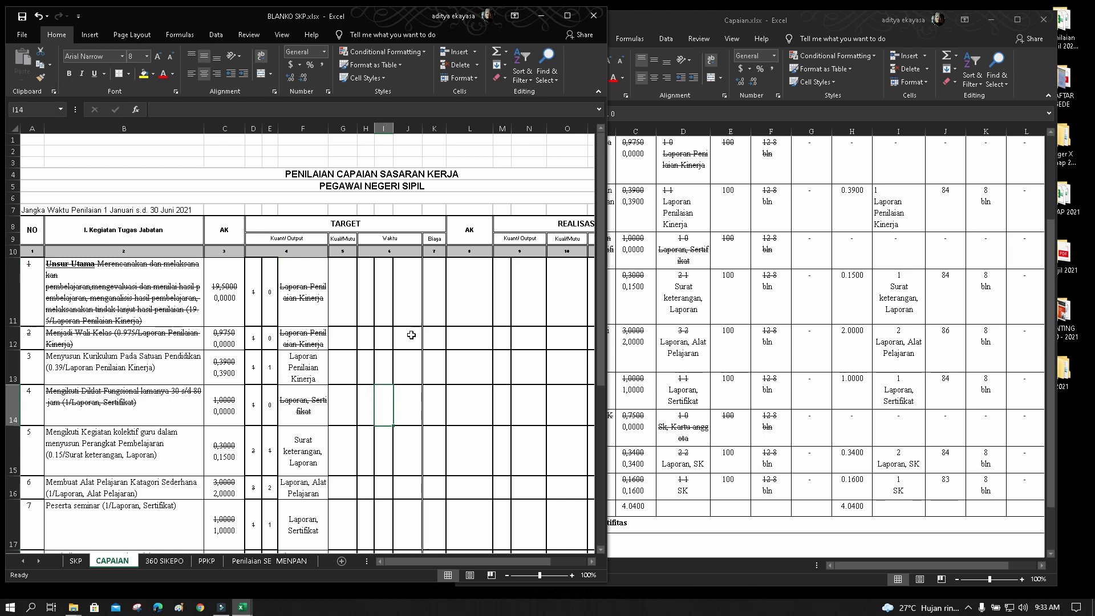
Copy the Kual/Mutu values of 100 from Capaian.xlsx cells E4:E13
click(478, 374)
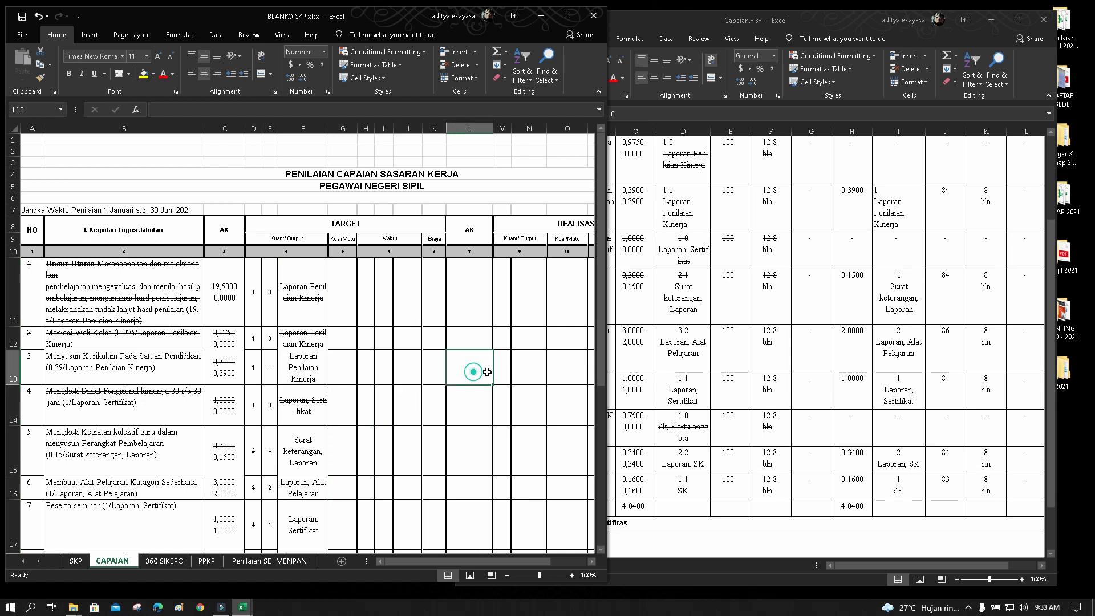
click(775, 338)
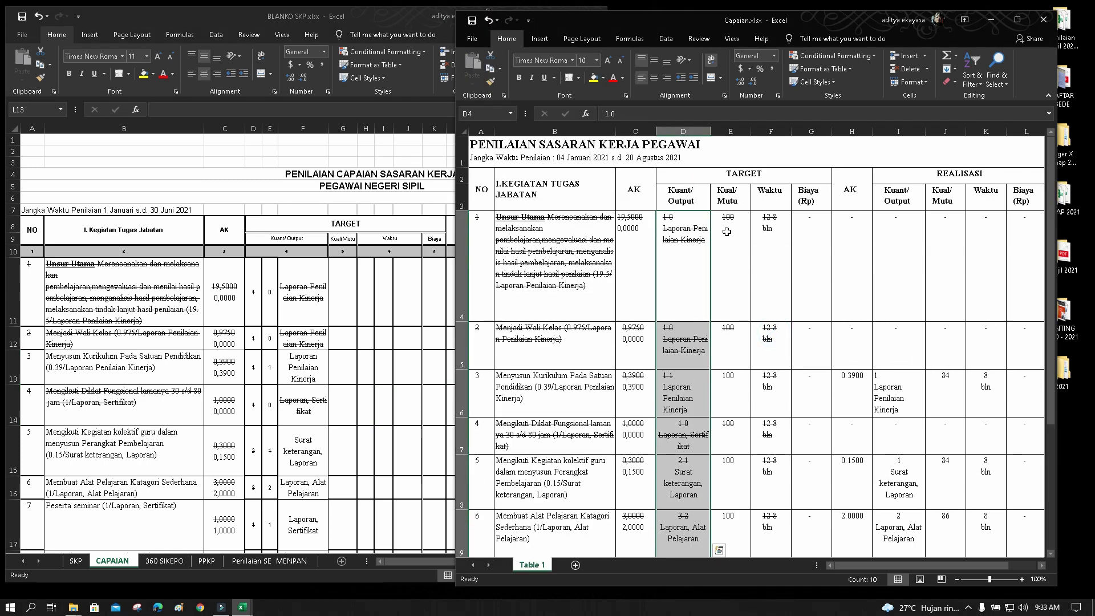
click(785, 277)
drag(727, 228, 718, 549)
scroll(718, 549, down, 2)
scroll(731, 418, up, 2)
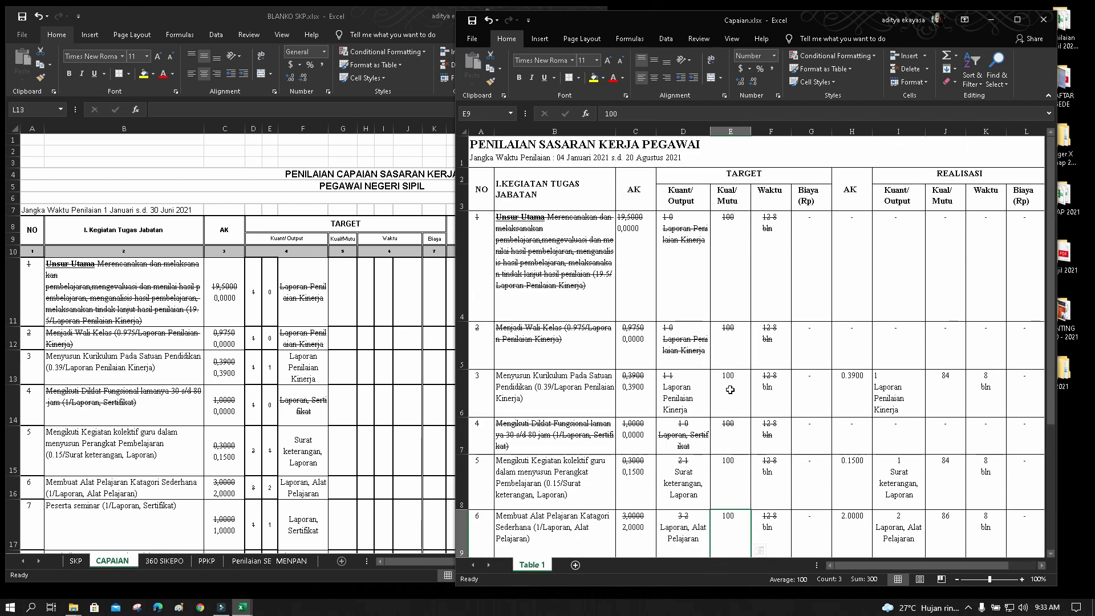
drag(731, 273, 728, 448)
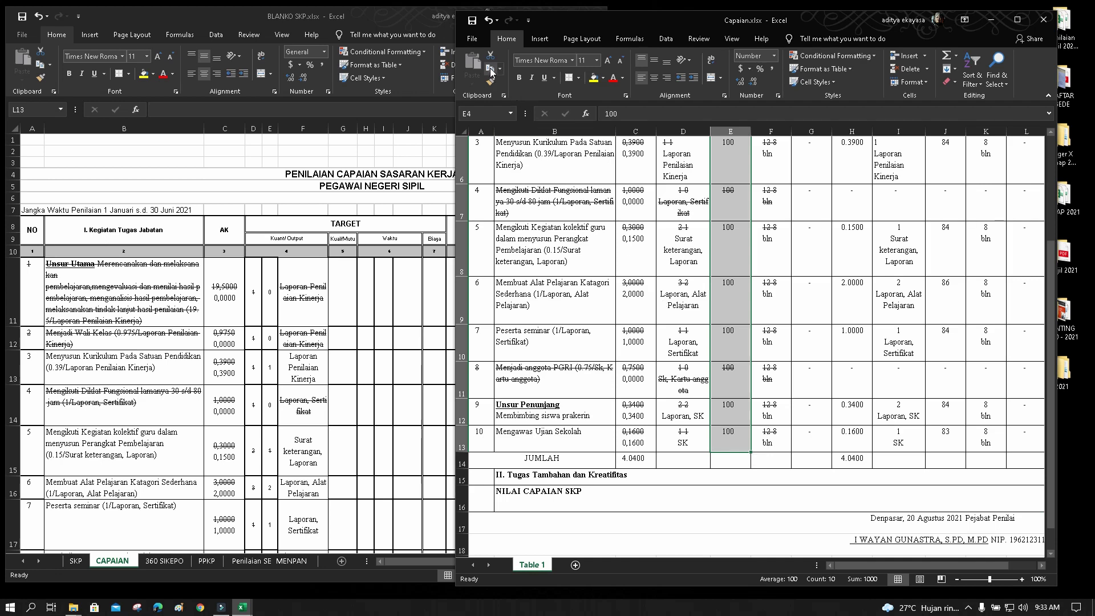
click(490, 69)
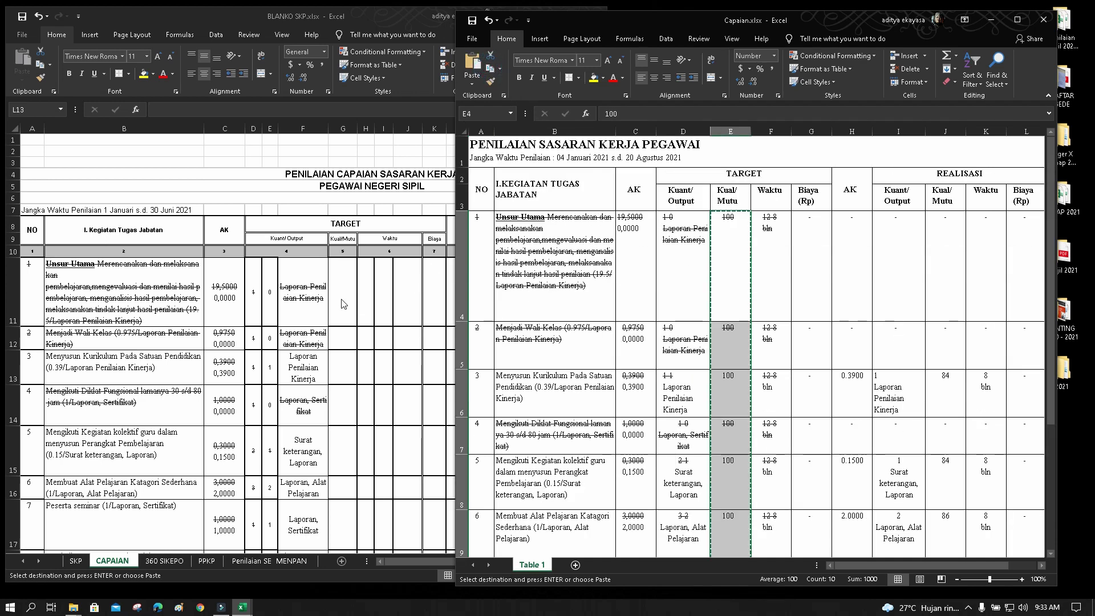
Paste the 100 values into G11:G20 of BLANKO SKP and centre them horizontally and vertically
click(342, 304)
click(350, 295)
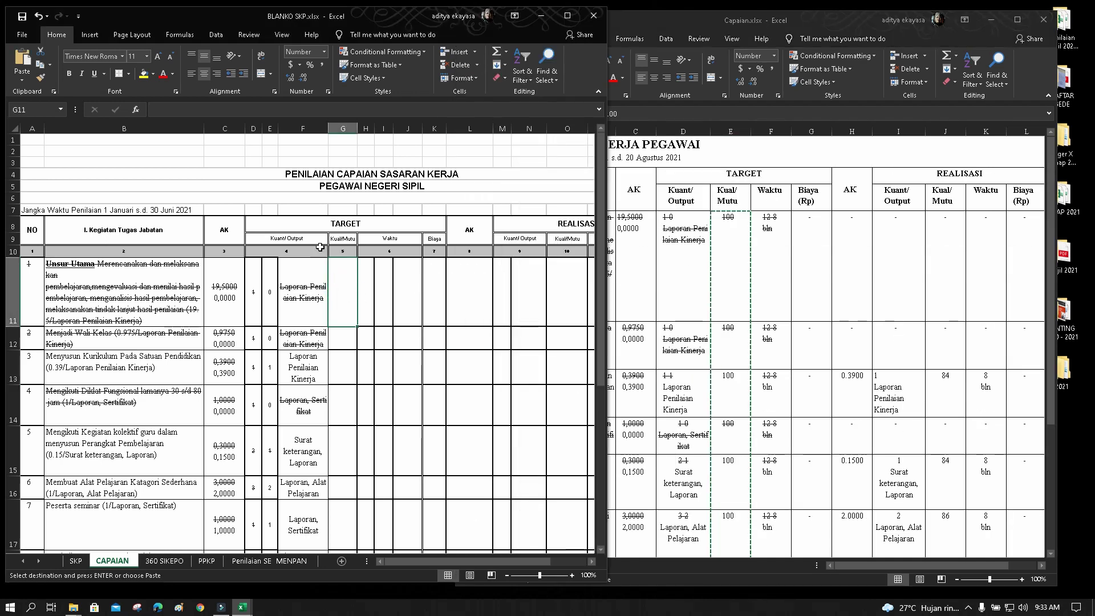
click(24, 60)
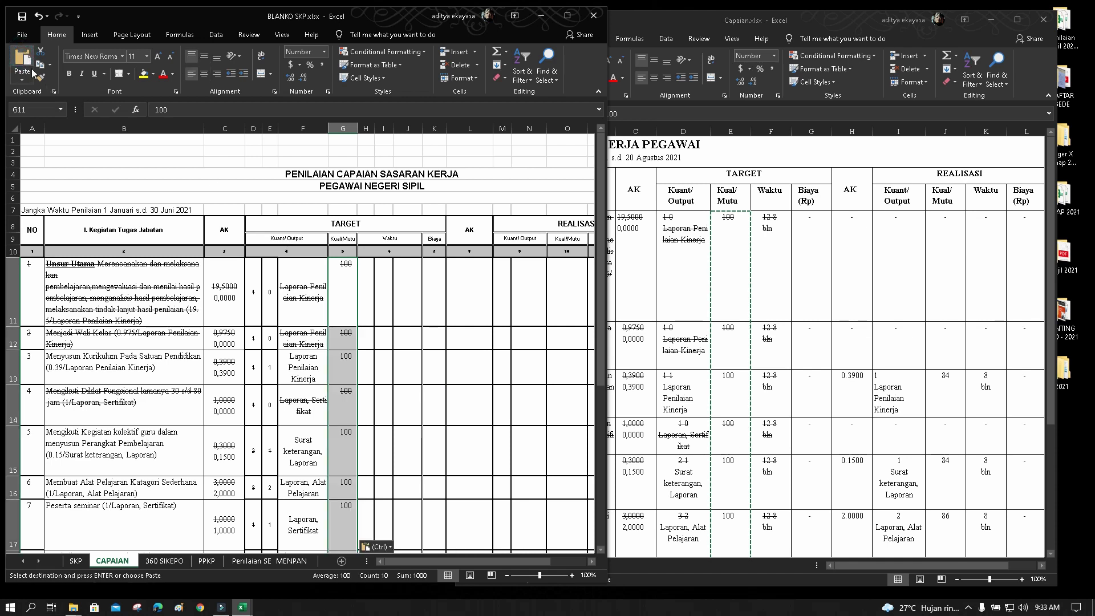
click(203, 74)
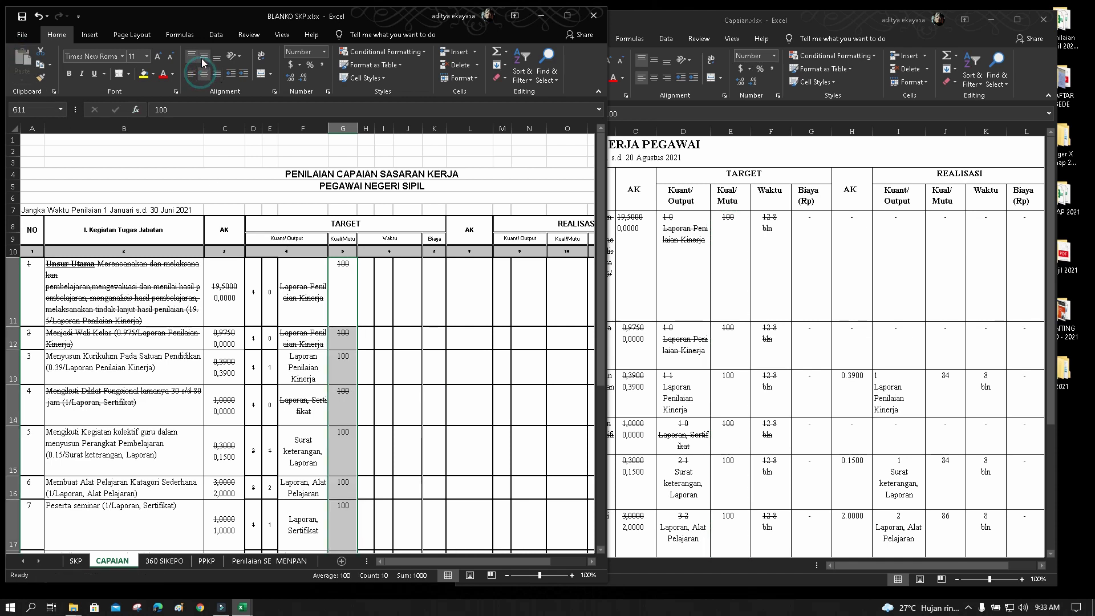
click(204, 58)
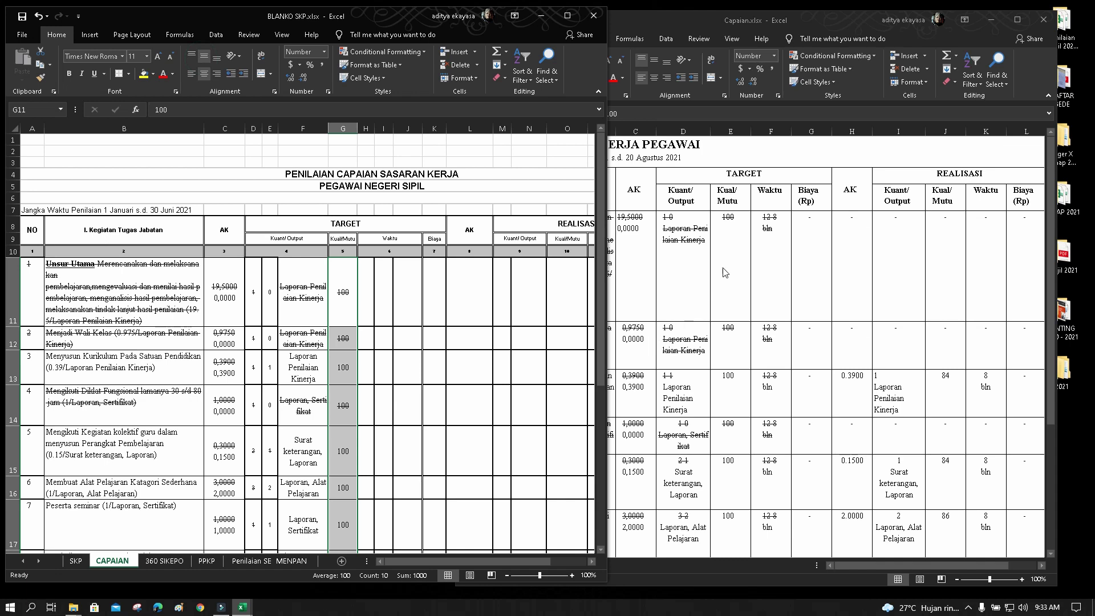
click(725, 273)
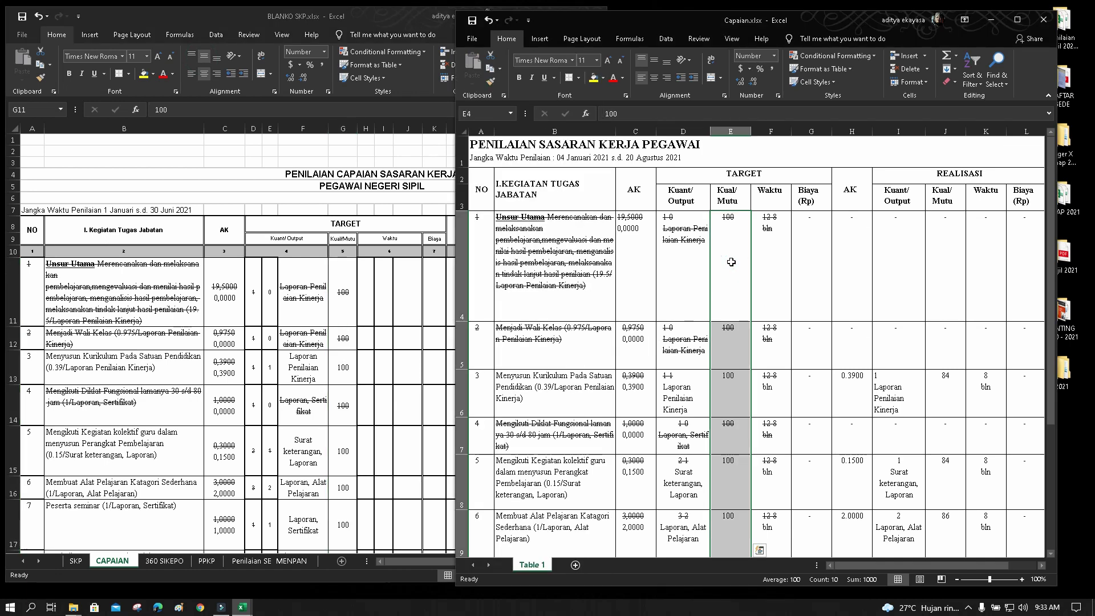
Copy the '12 8 bln' time entries from Capaian.xlsx F4:F13 into J11:J20
click(773, 245)
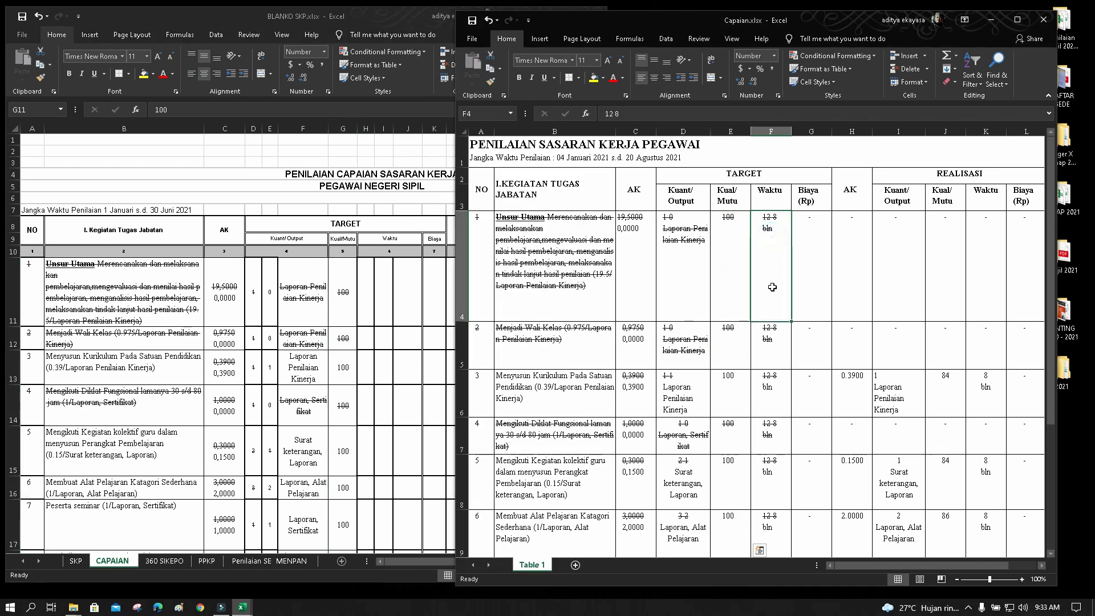
drag(772, 287, 769, 495)
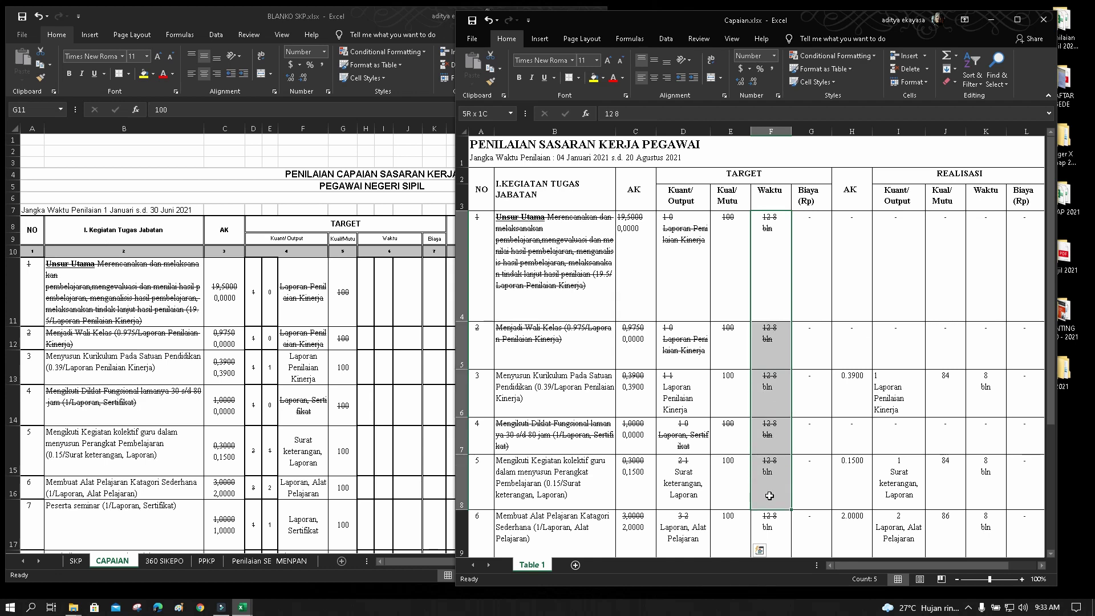
mouse_move(769, 496)
mouse_down()
mouse_move(770, 553)
mouse_move(772, 492)
mouse_up()
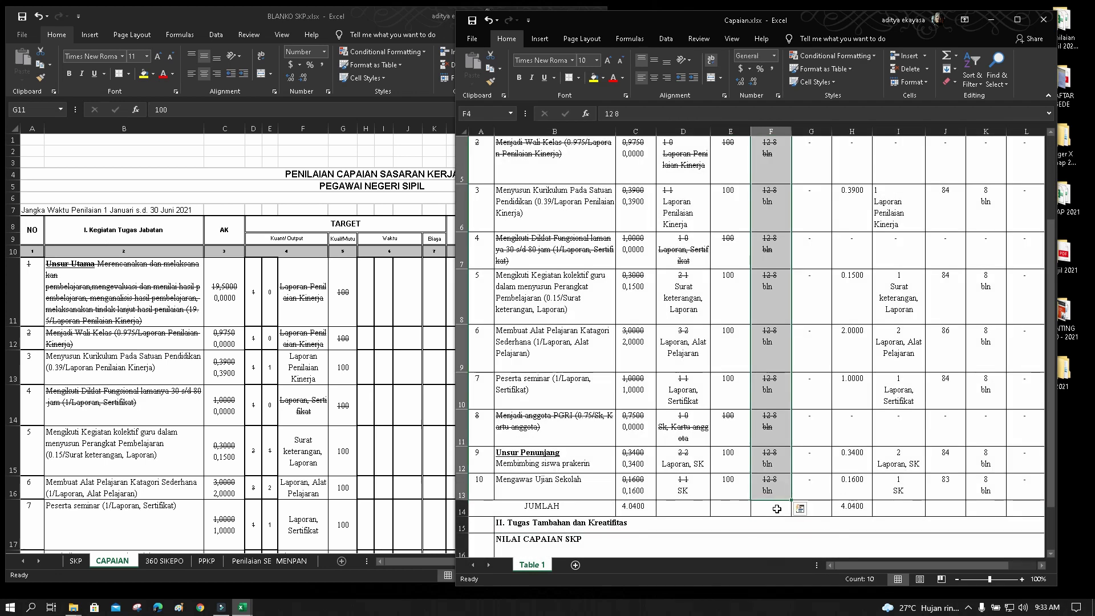
key(ctrl+c)
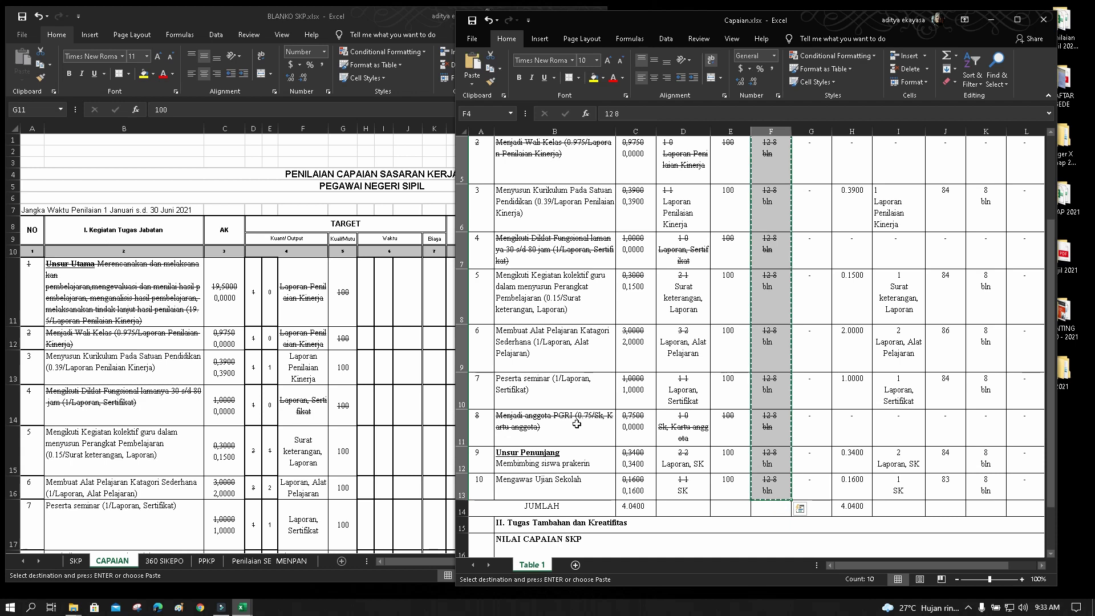
click(408, 280)
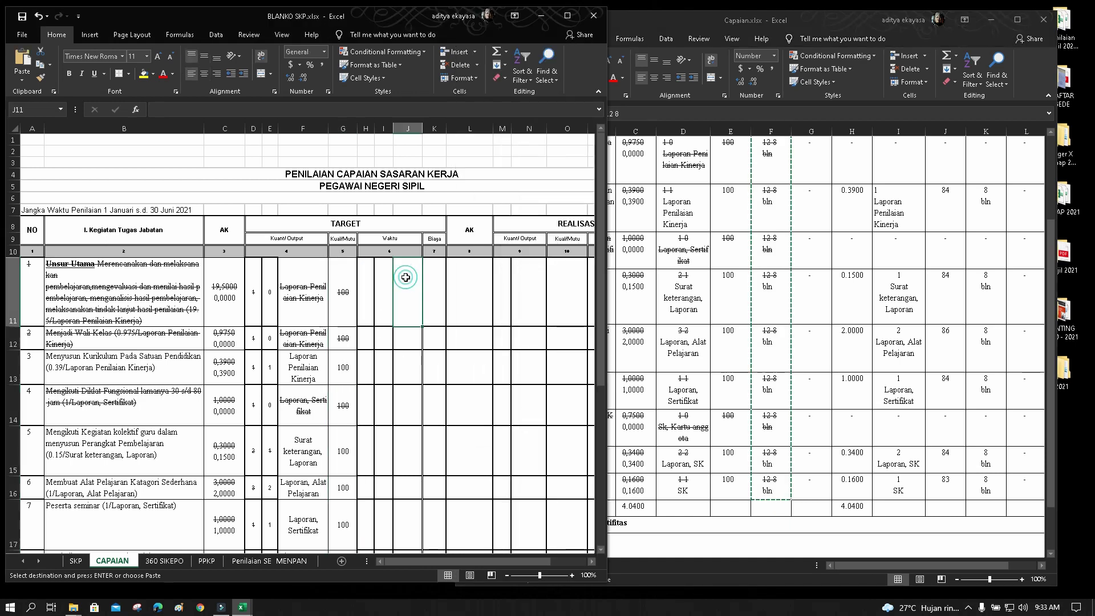
click(22, 60)
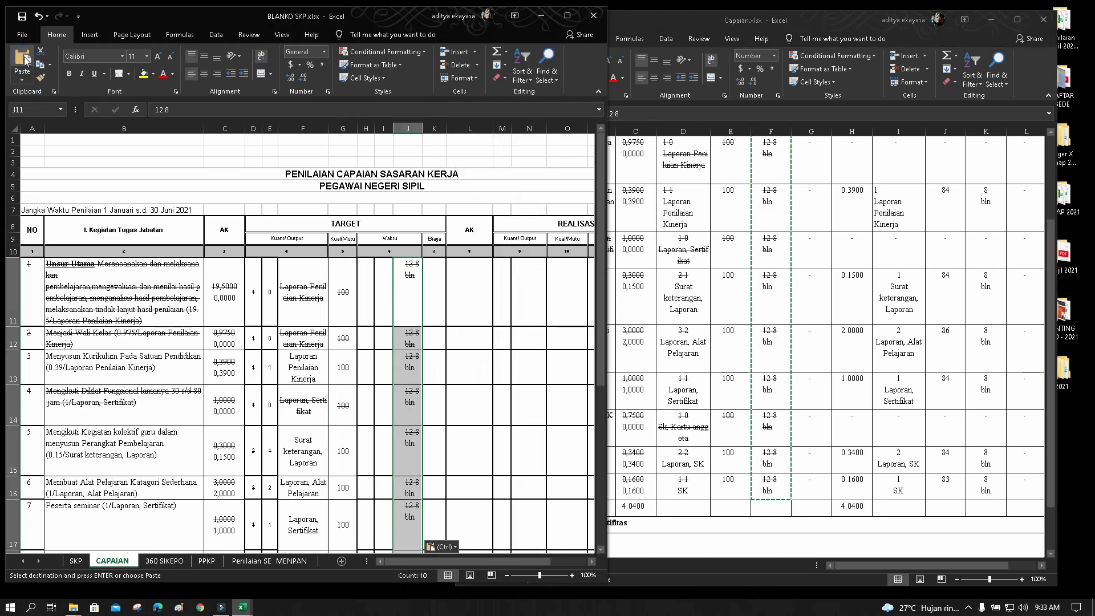
click(368, 282)
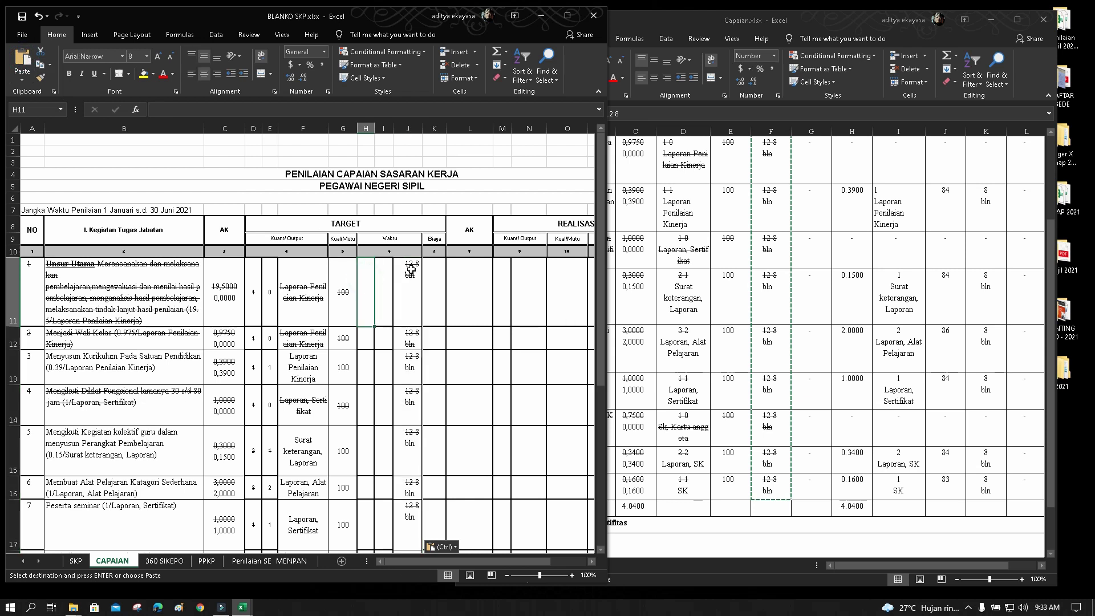
Enter the row 11 Waktu targets: 12 in H11 and 6 in I11
text(12)
click(382, 292)
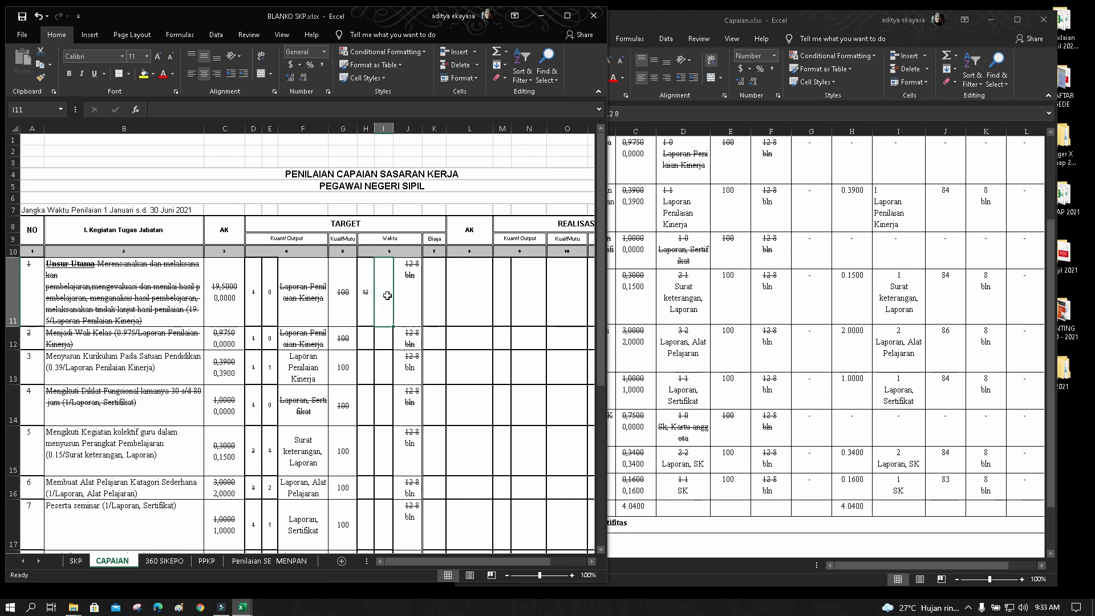
text(6)
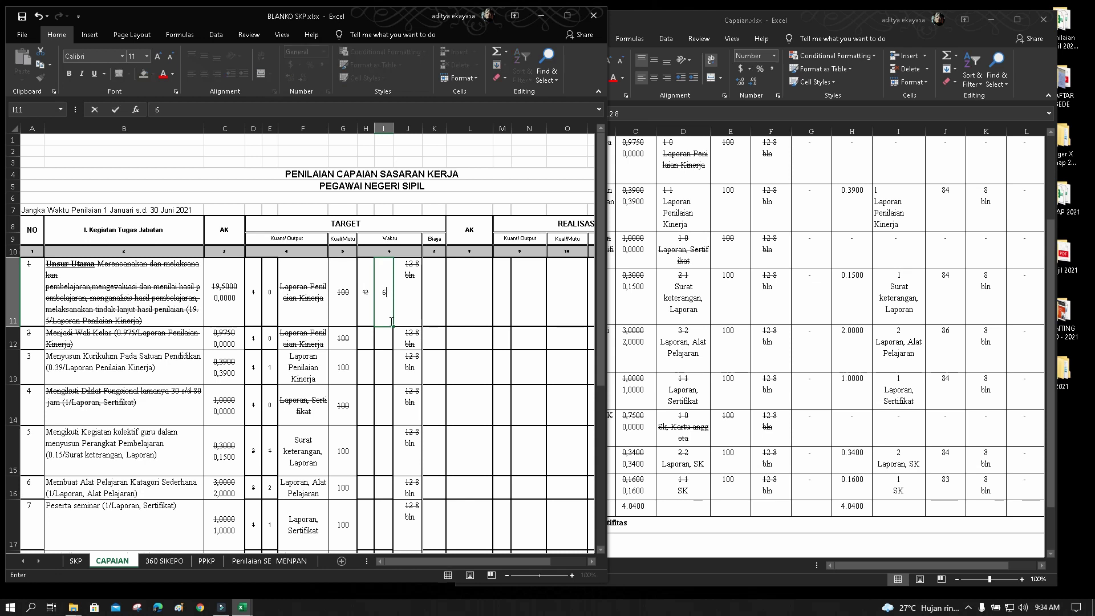
click(425, 305)
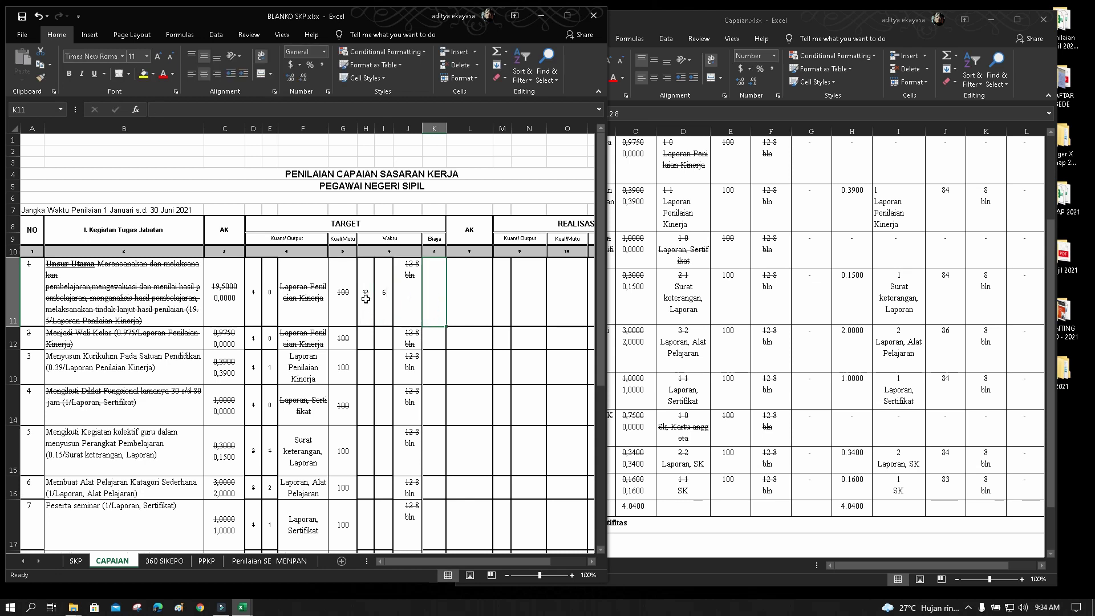
drag(365, 298, 384, 308)
click(410, 306)
click(416, 303)
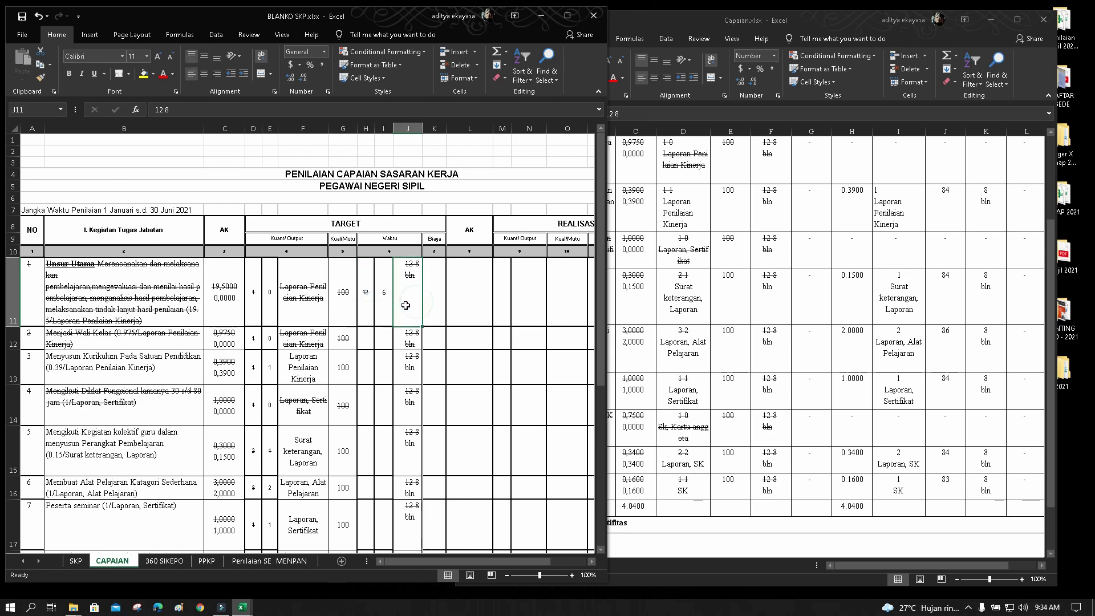
Enter 12 and 6 for row 12, then 23 and 6 for row 13
double_click(372, 340)
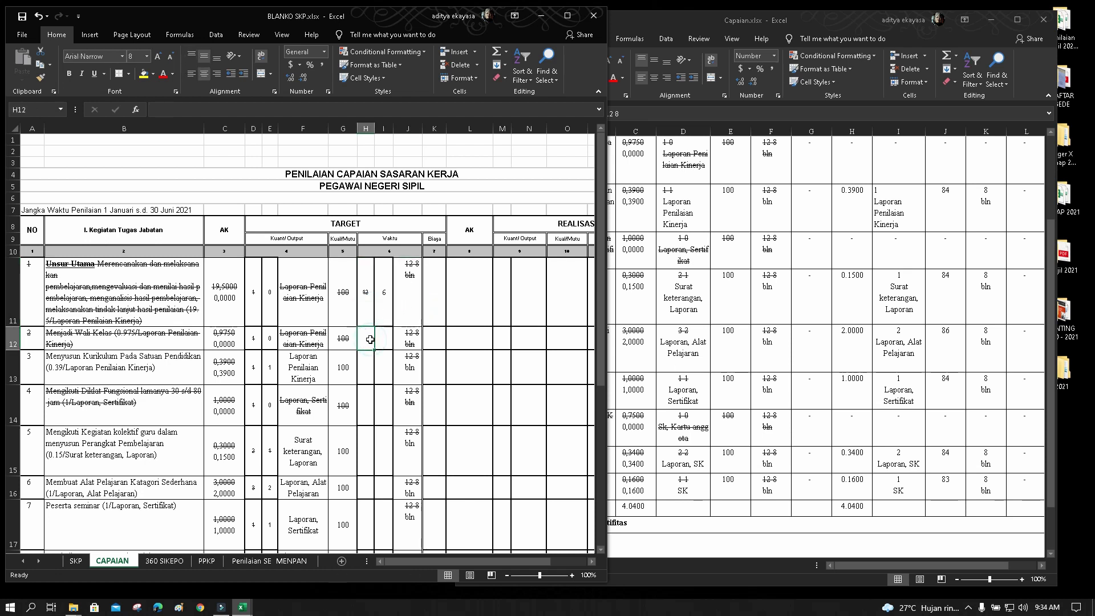
text(12)
click(378, 339)
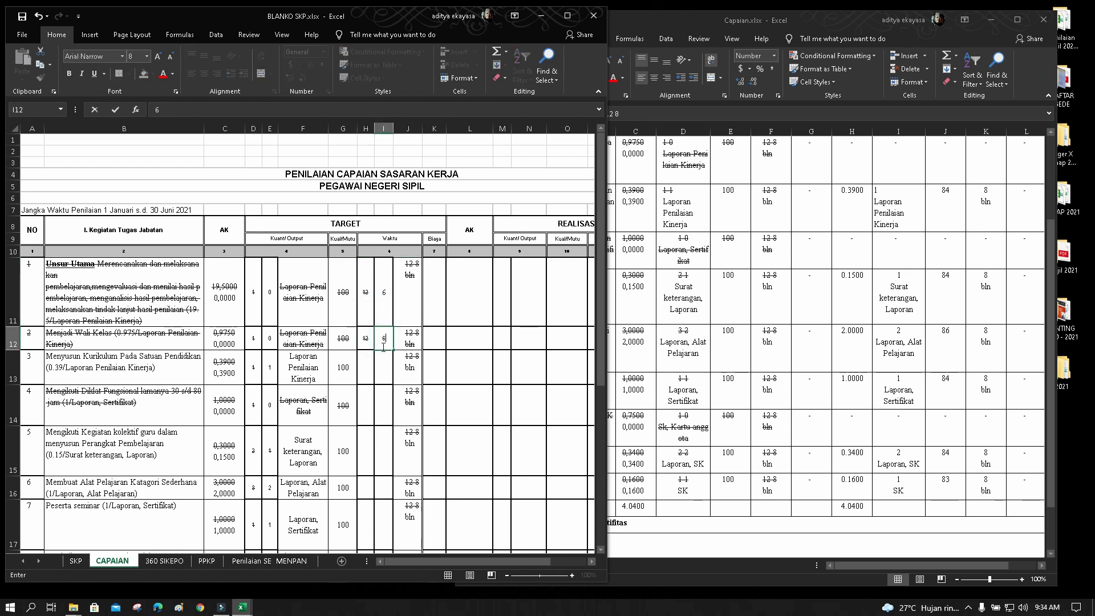
text(6)
click(368, 367)
text(23)
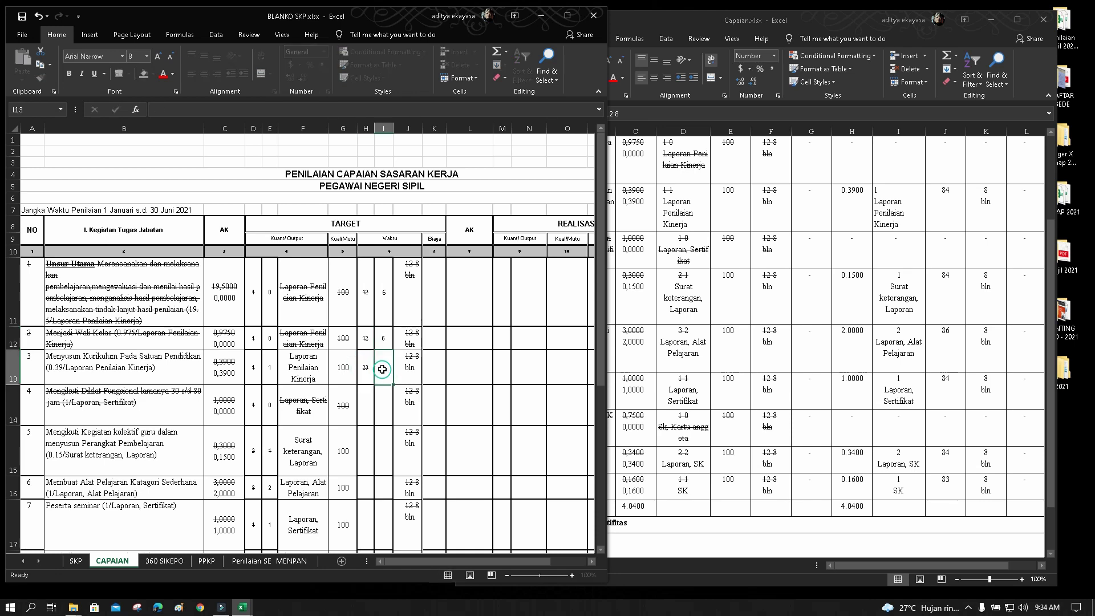
click(385, 368)
text(6)
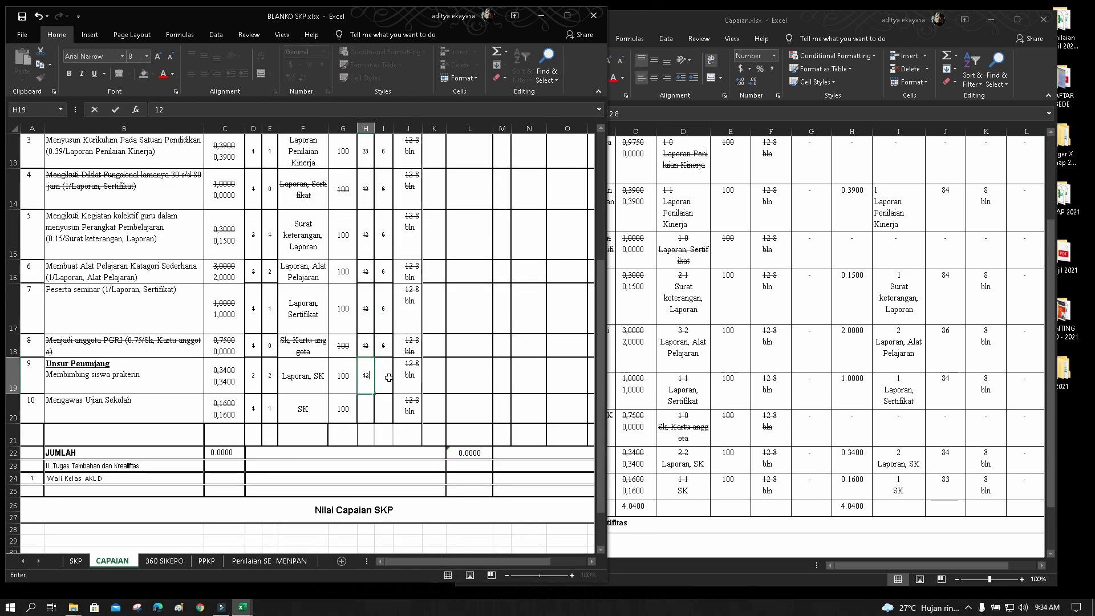
Fill the last rows with 6 in I19, and 12 and 6 in H20:I20
click(389, 378)
text(6)
click(365, 407)
text(12)
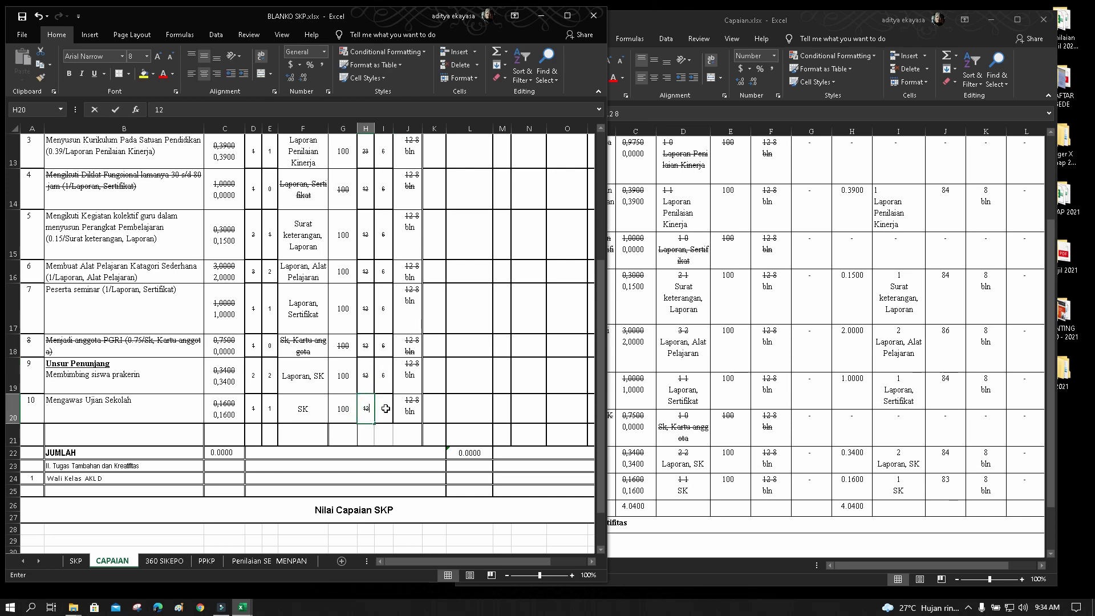
click(385, 408)
text(6)
click(461, 379)
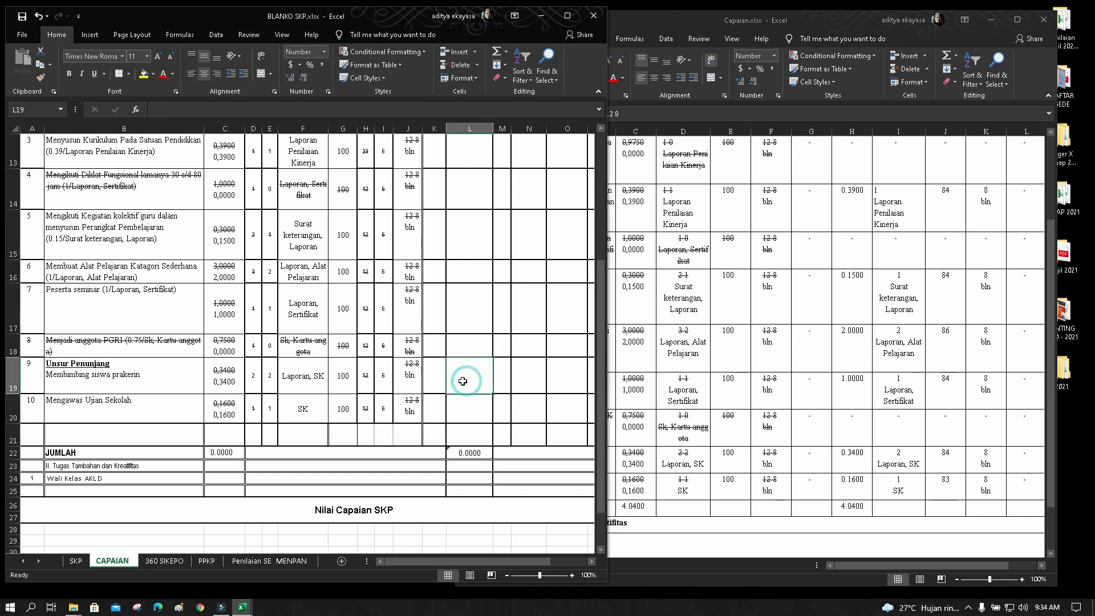
scroll(461, 382, up, 2)
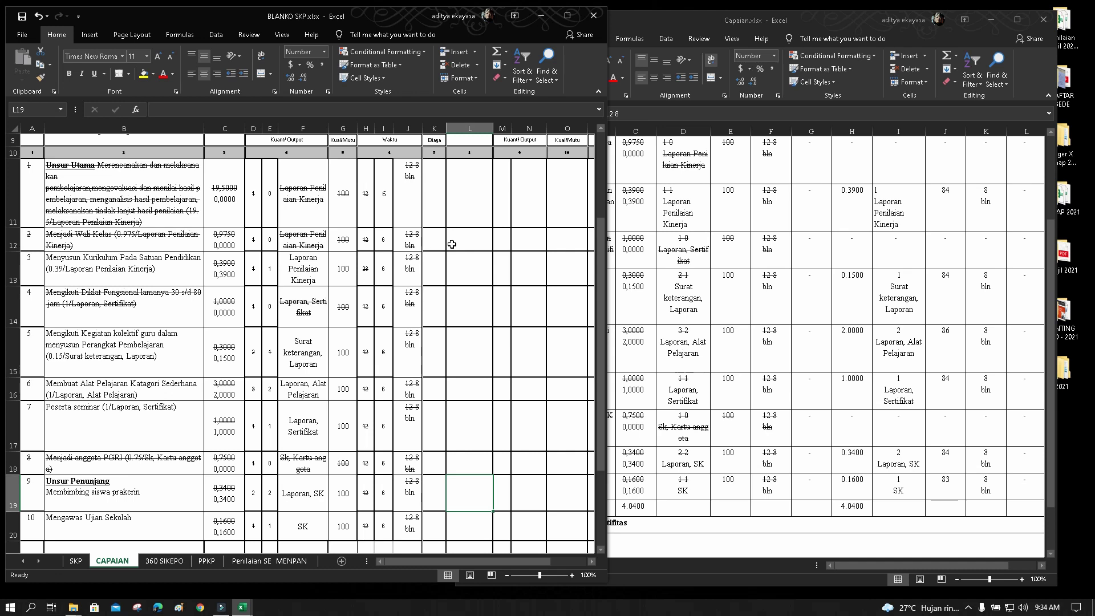
Remove the '12 8' numbers from J11, J12 and J13, leaving only 'bln'
scroll(434, 244, up, 2)
click(411, 244)
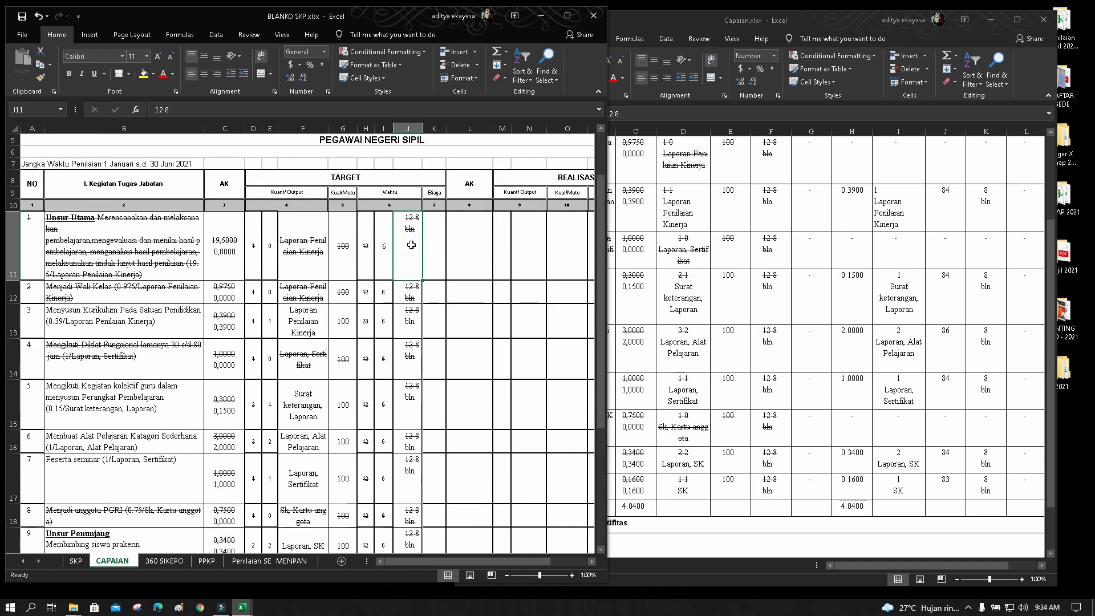
click(198, 110)
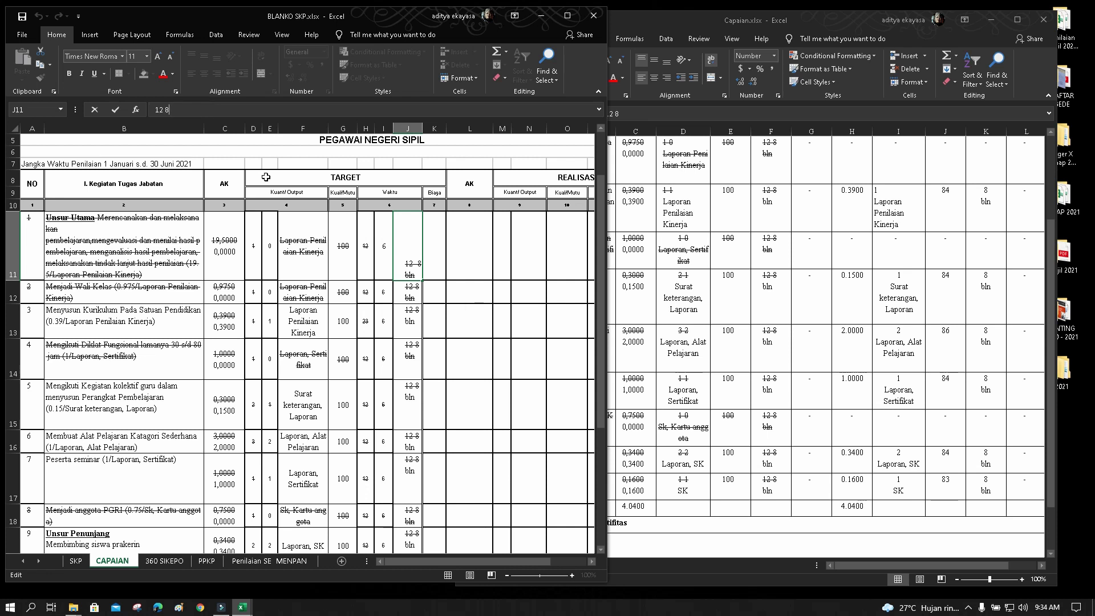
click(408, 291)
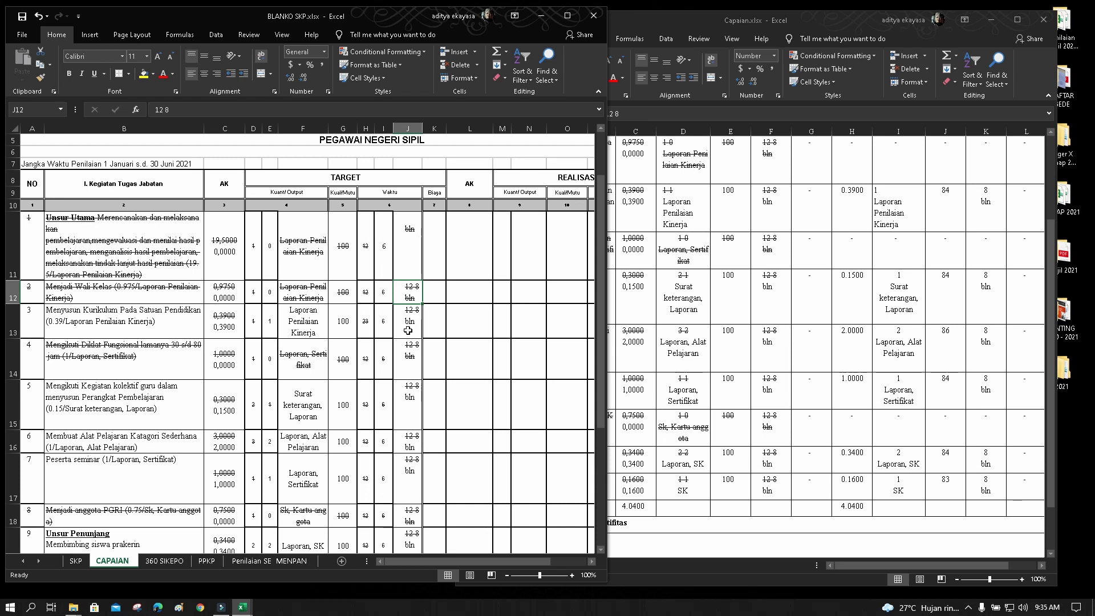
key(BackSpace)
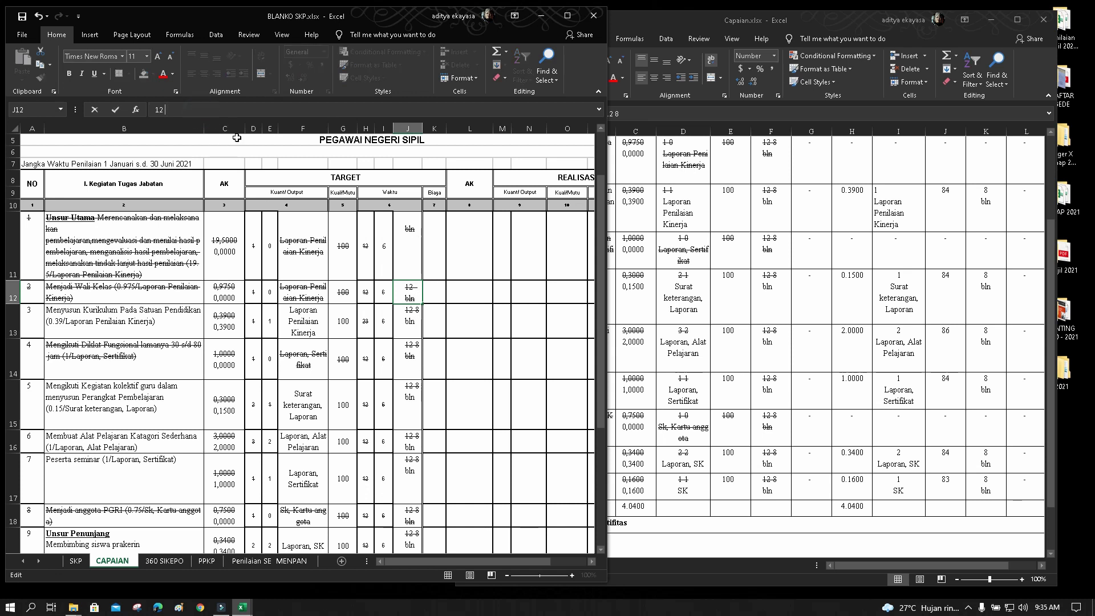
click(395, 321)
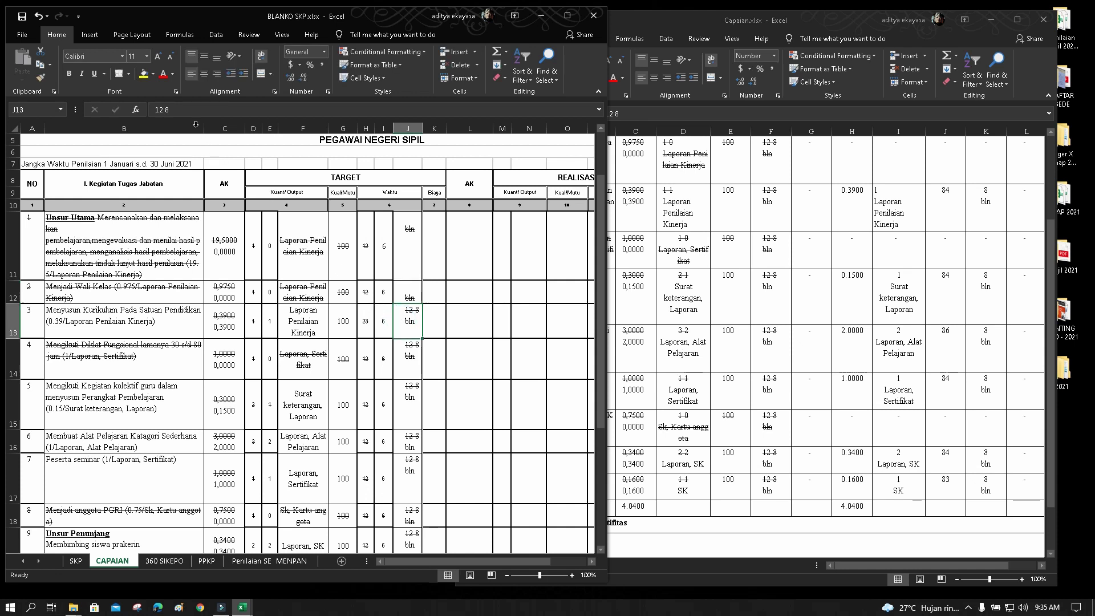
text(1)
key(BackSpace)
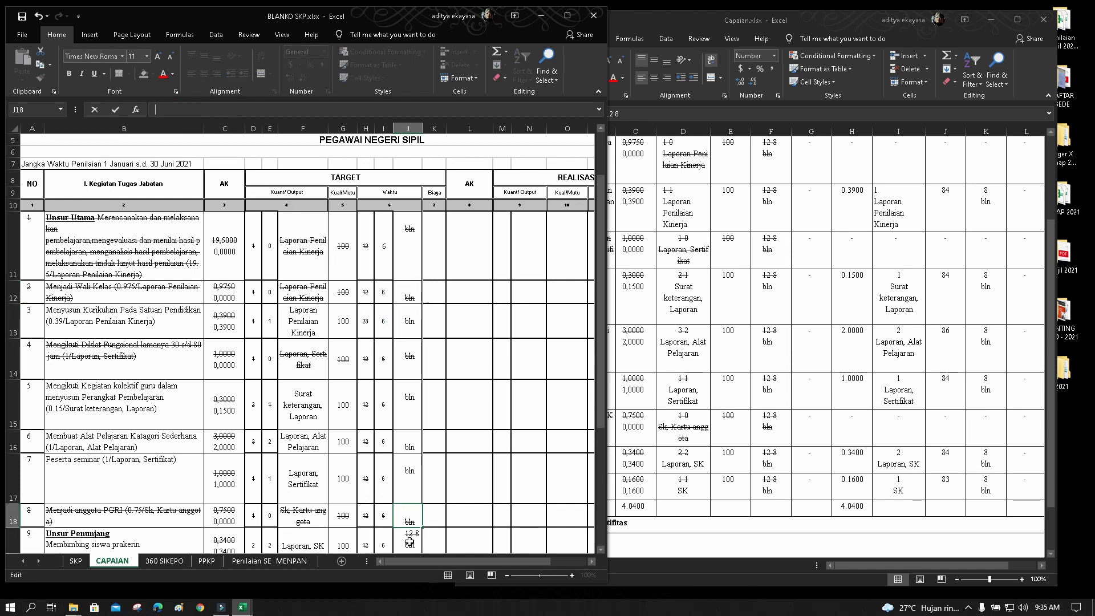
Remove the '12 8' numbers from J19 and J20 so they read just 'bln'
click(410, 541)
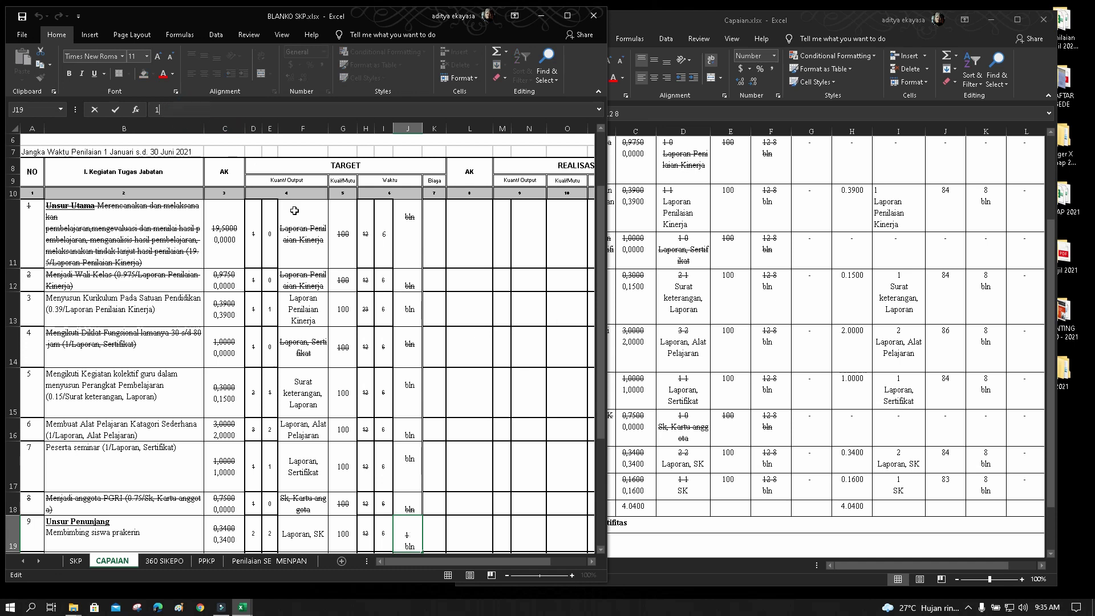
key(BackSpace)
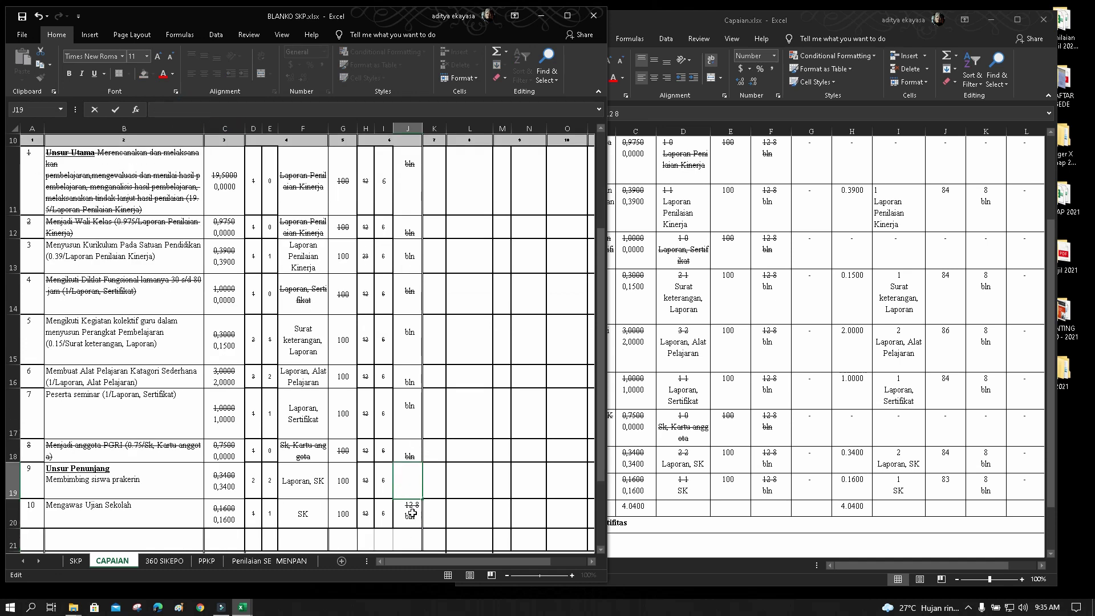
click(410, 513)
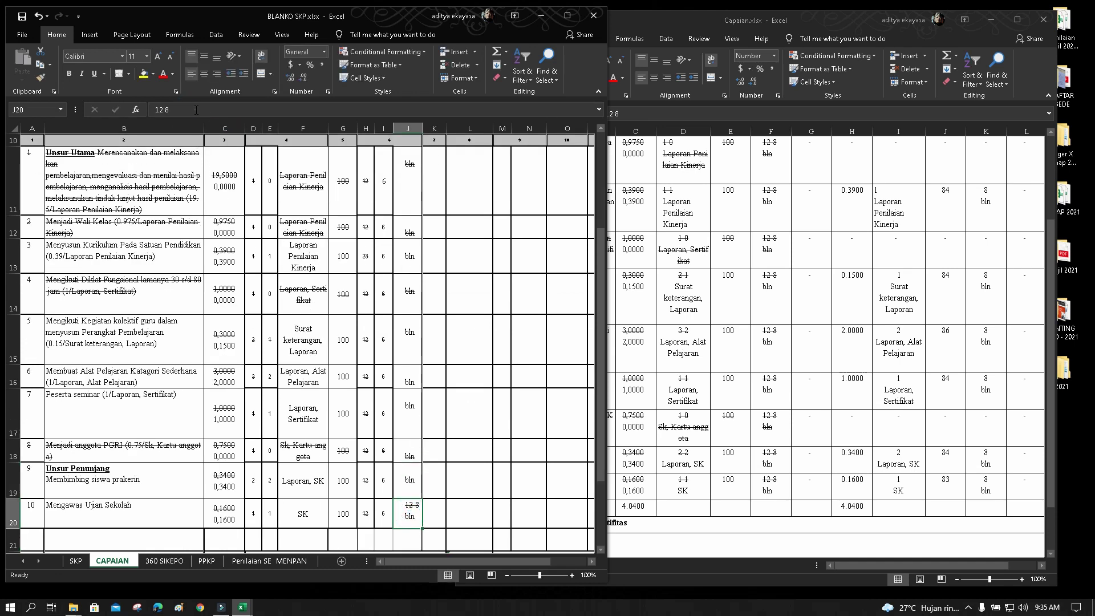
key(BackSpace)
scroll(415, 441, down, 2)
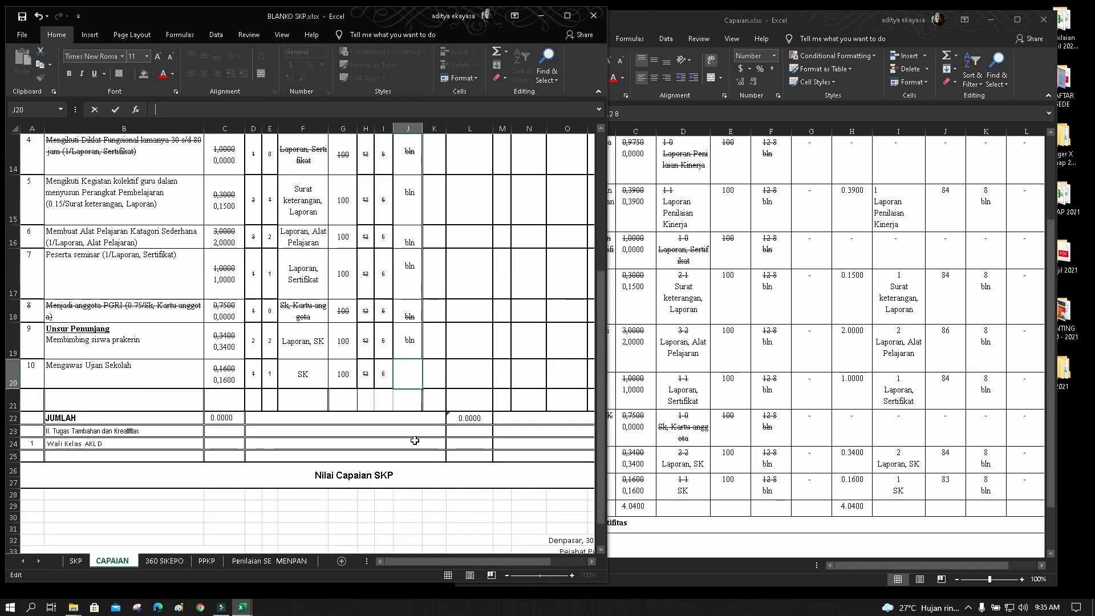
click(402, 417)
scroll(428, 373, up, 2)
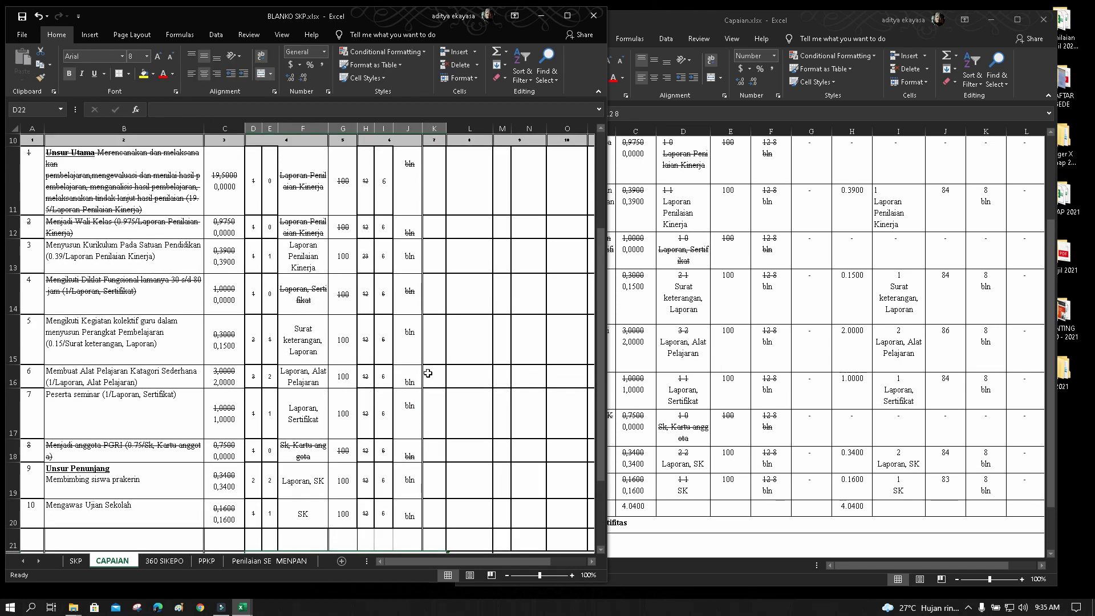
scroll(428, 373, up, 3)
scroll(427, 373, down, 1)
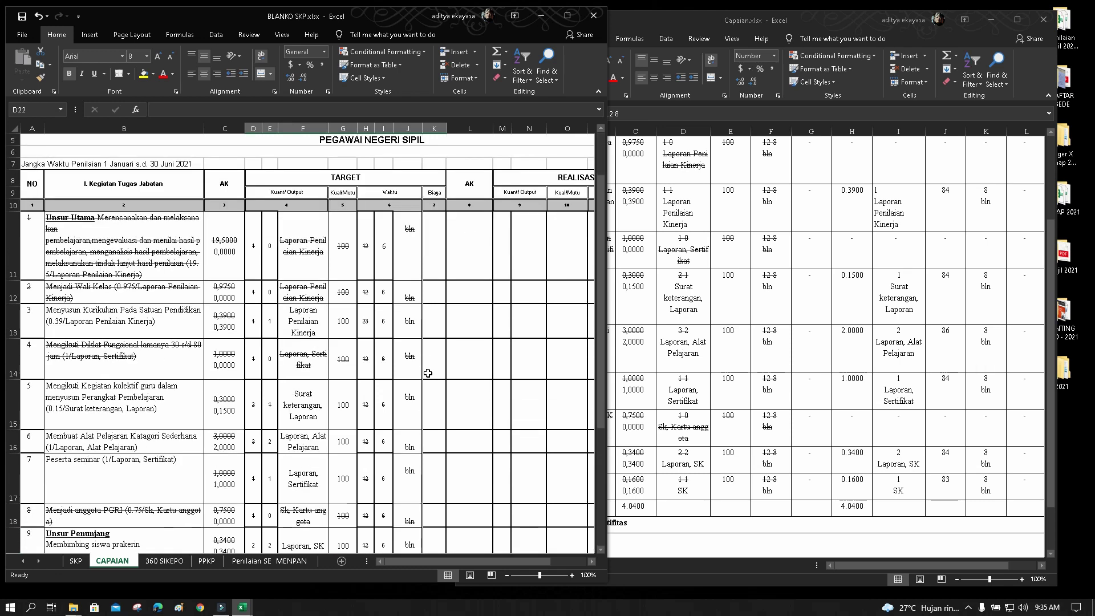
scroll(428, 373, up, 1)
click(435, 282)
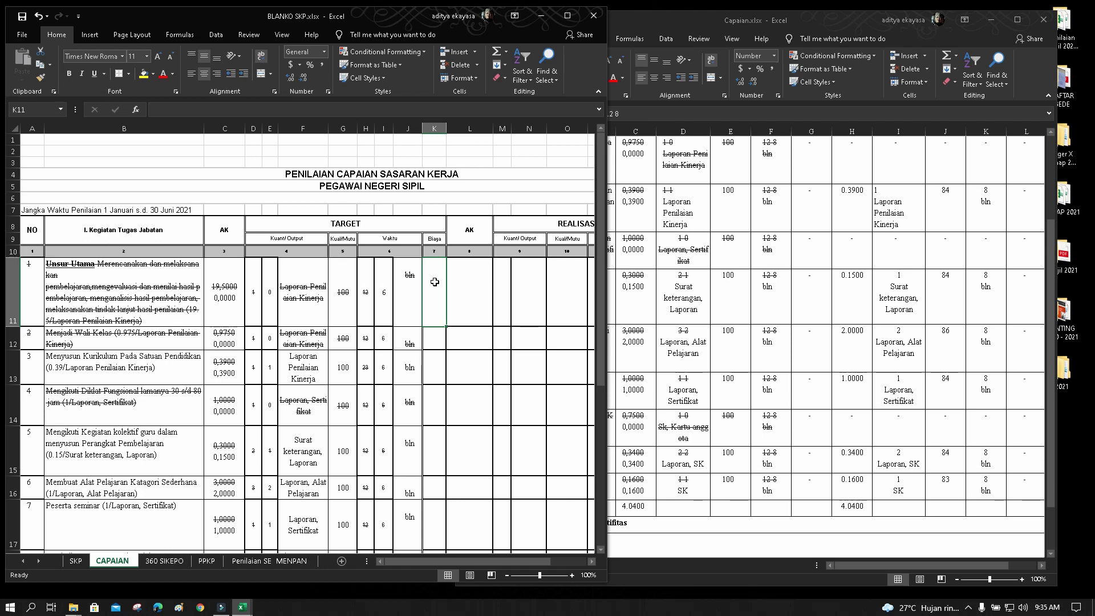
Put a dash in K11 and fill it down the Biaya column to K20
text(-+)
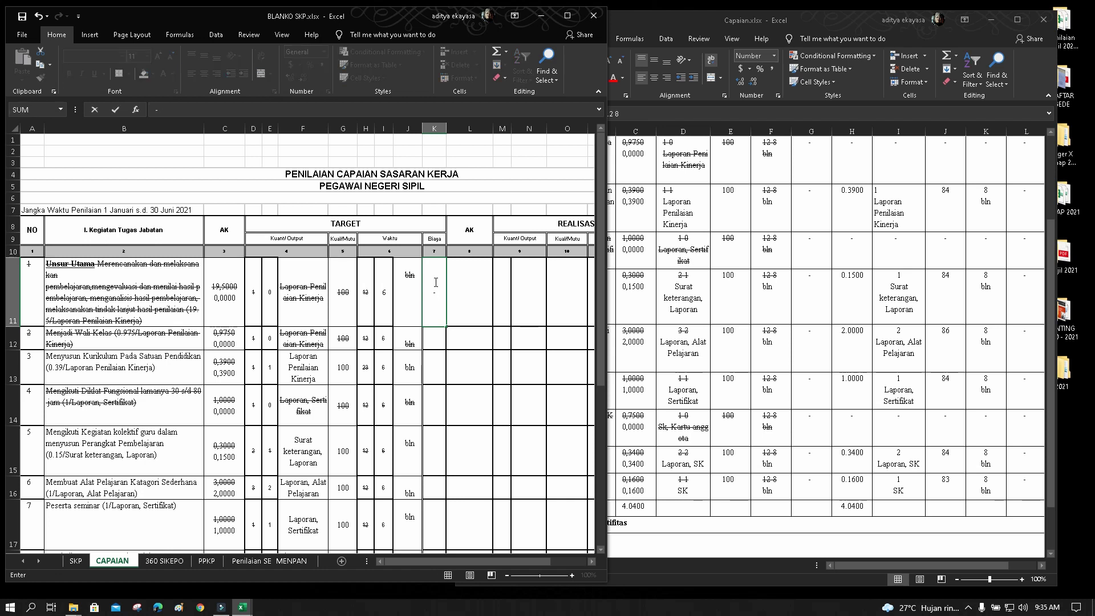
key(Return)
click(434, 299)
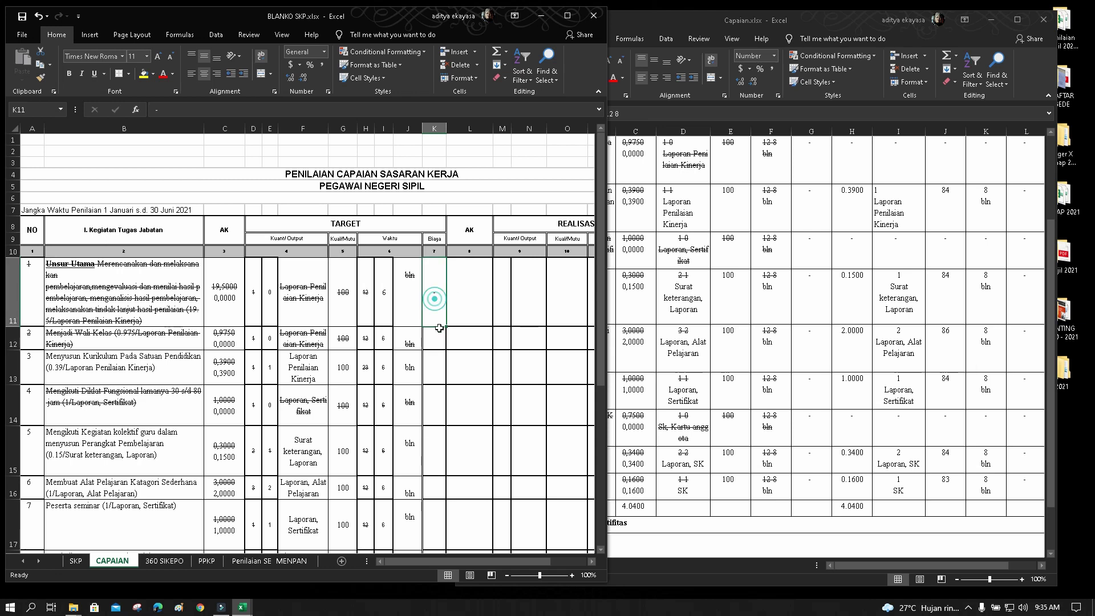
drag(446, 326, 451, 507)
click(483, 418)
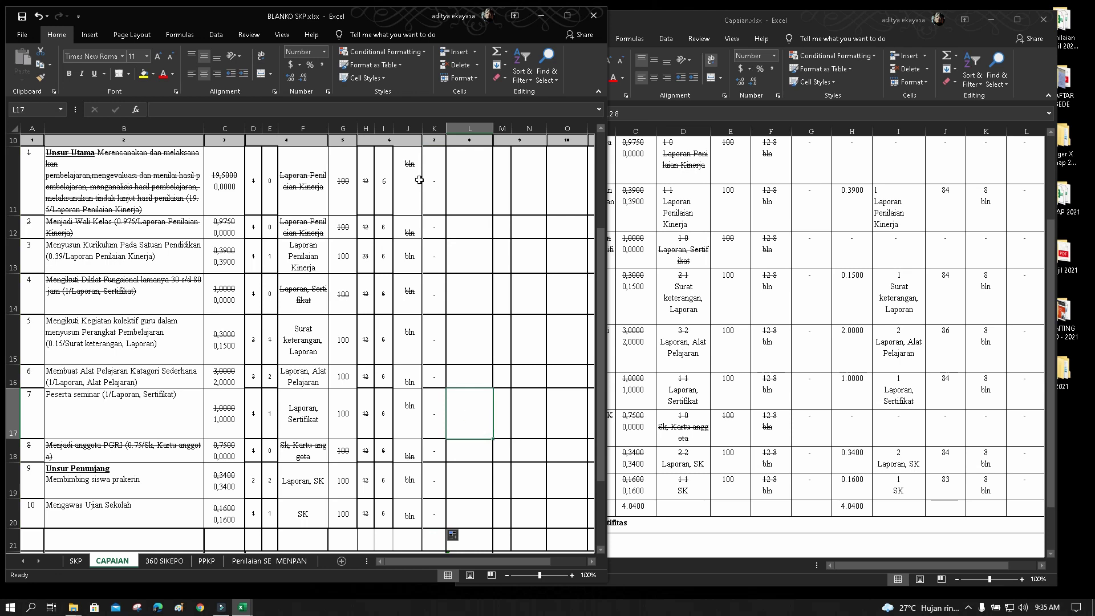
scroll(402, 344, up, 2)
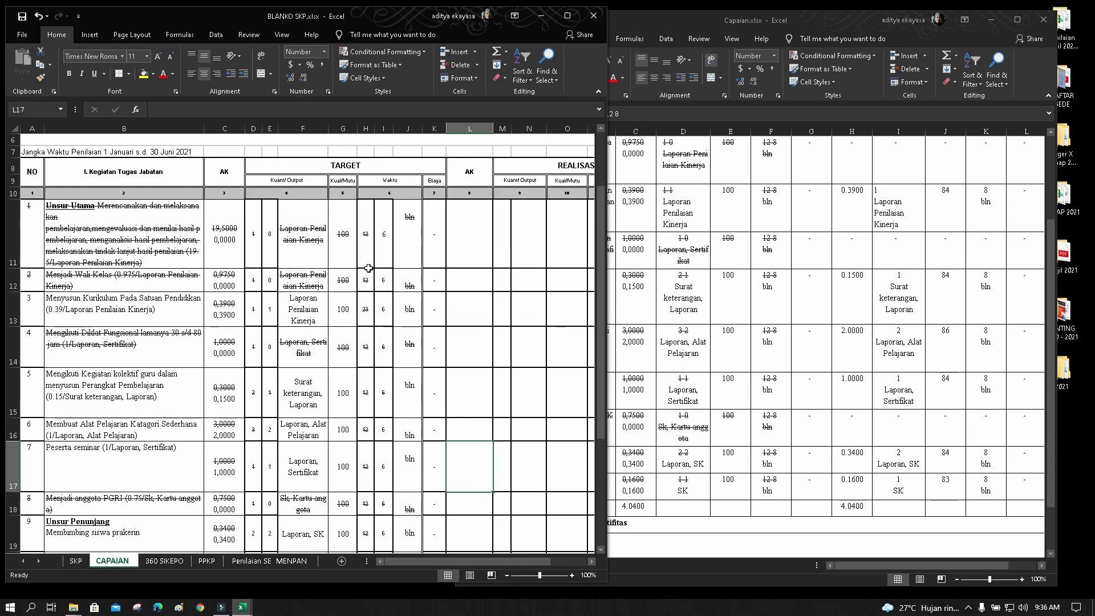
Delete the leading line break before 'bln' in Waktu cells J11 through J17
click(408, 229)
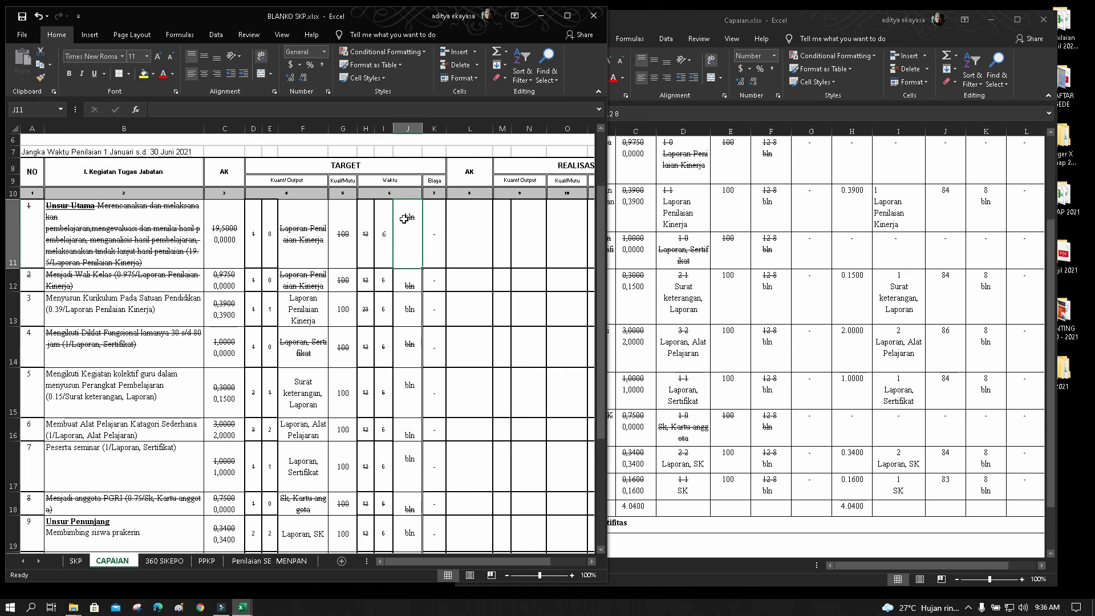
double_click(404, 219)
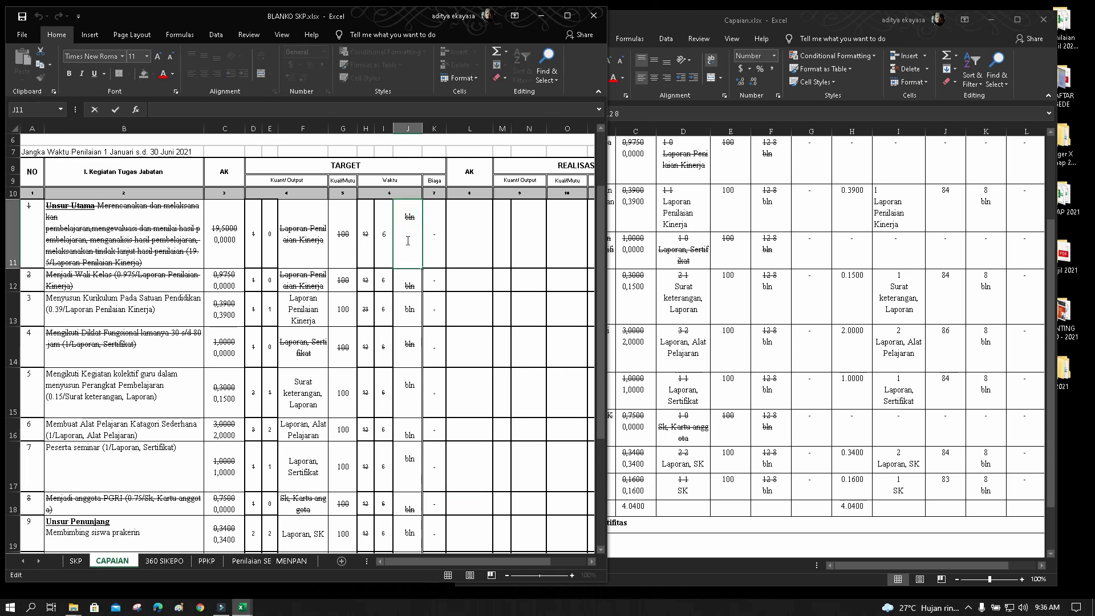
double_click(404, 287)
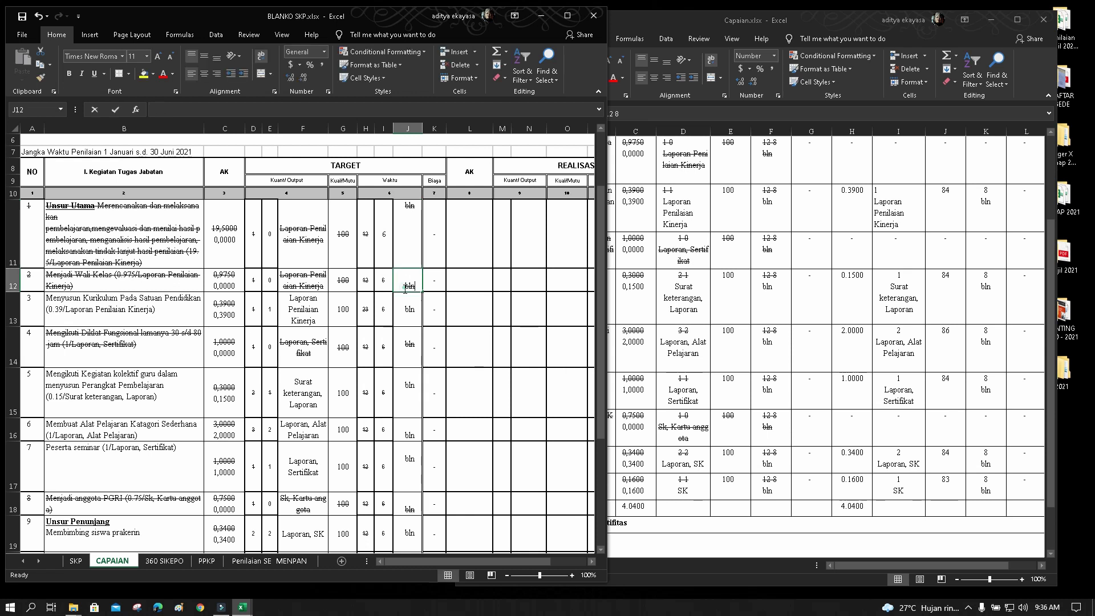
double_click(404, 312)
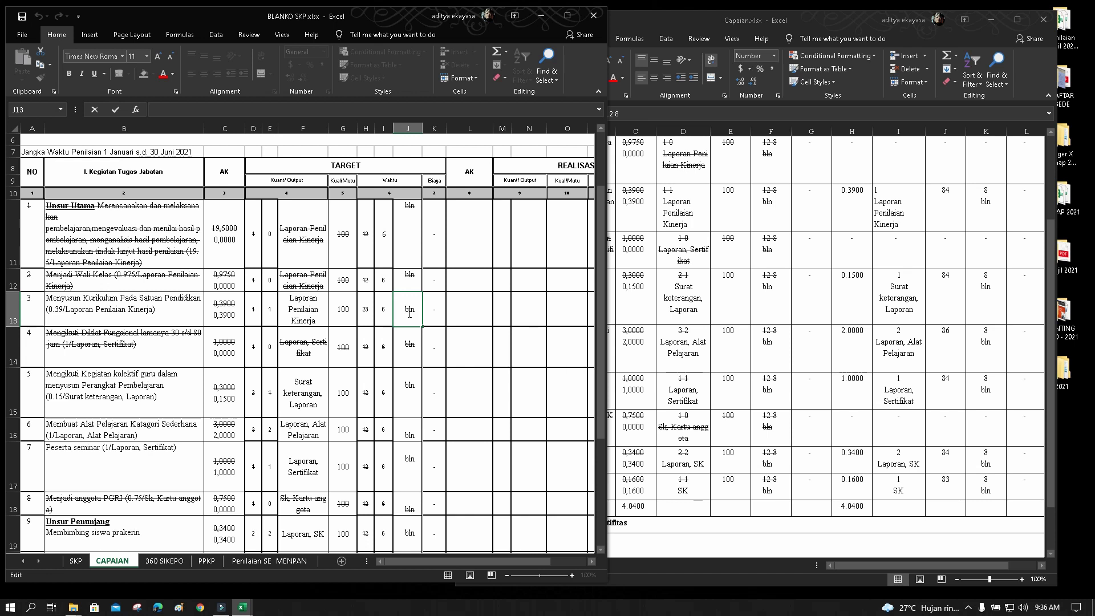
key(BackSpace)
double_click(404, 344)
key(BackSpace)
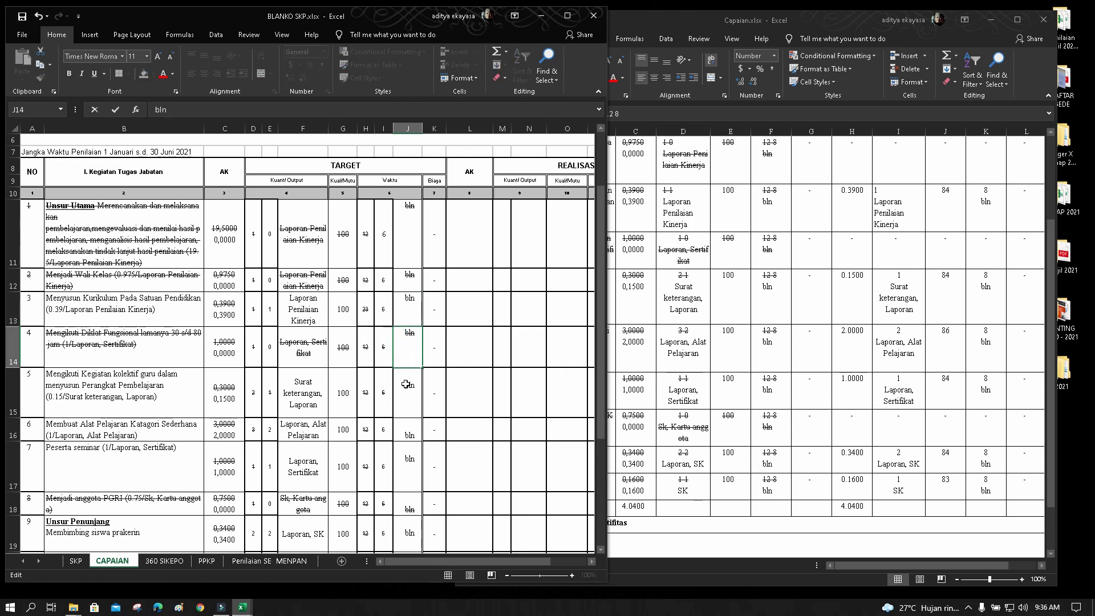
double_click(410, 385)
key(BackSpace)
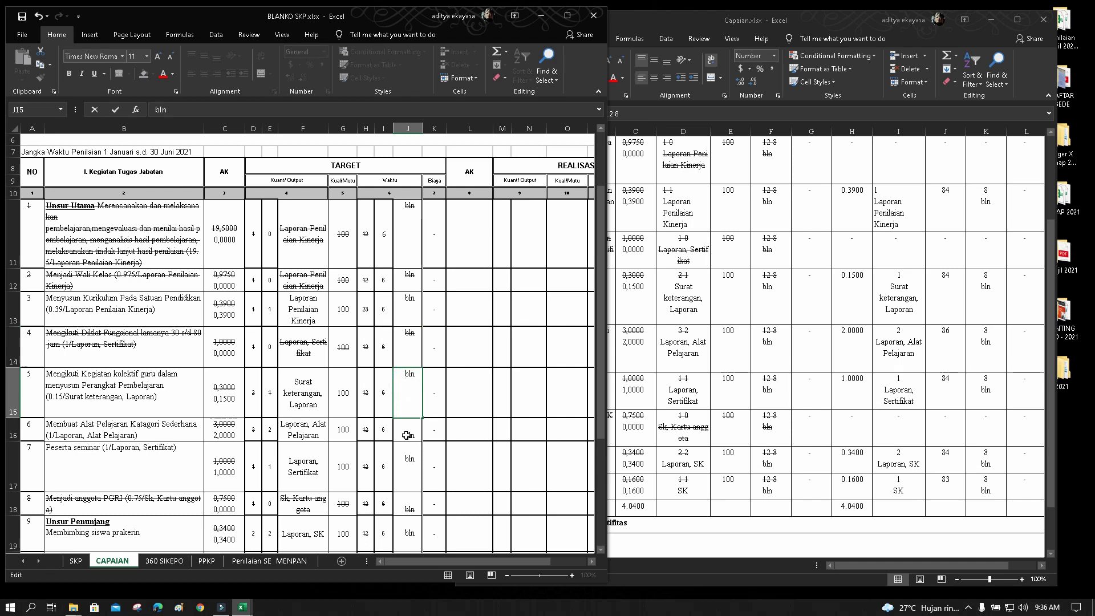
double_click(407, 435)
key(BackSpace)
double_click(403, 458)
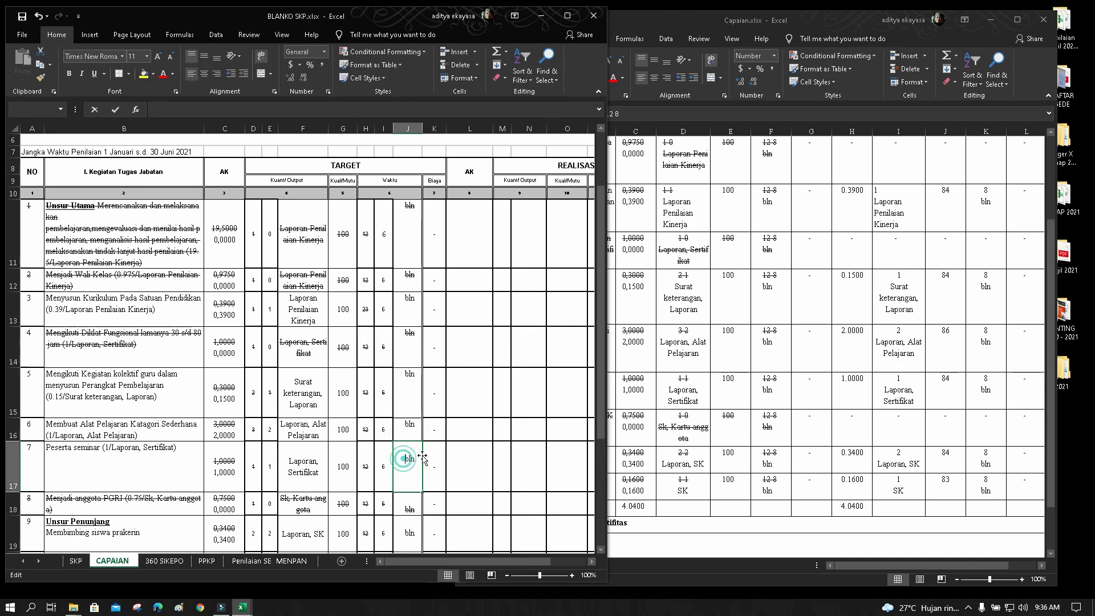
key(BackSpace)
Clear the line breaks in J18–J20, then middle-align J11:J20 vertically
scroll(422, 456, down, 2)
double_click(406, 455)
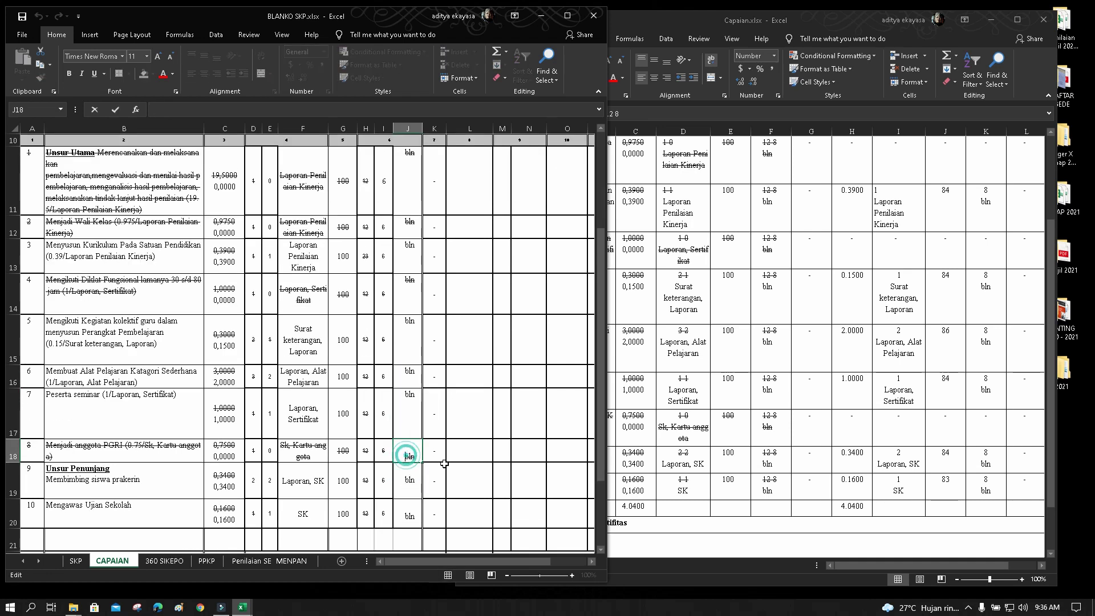
key(BackSpace)
double_click(406, 481)
key(BackSpace)
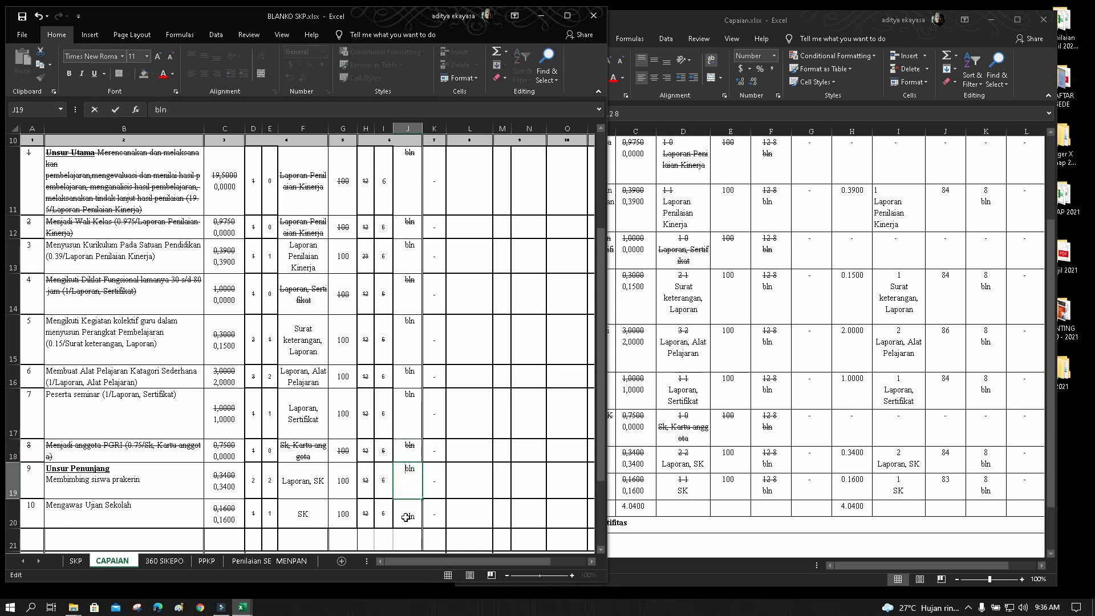
double_click(406, 517)
key(BackSpace)
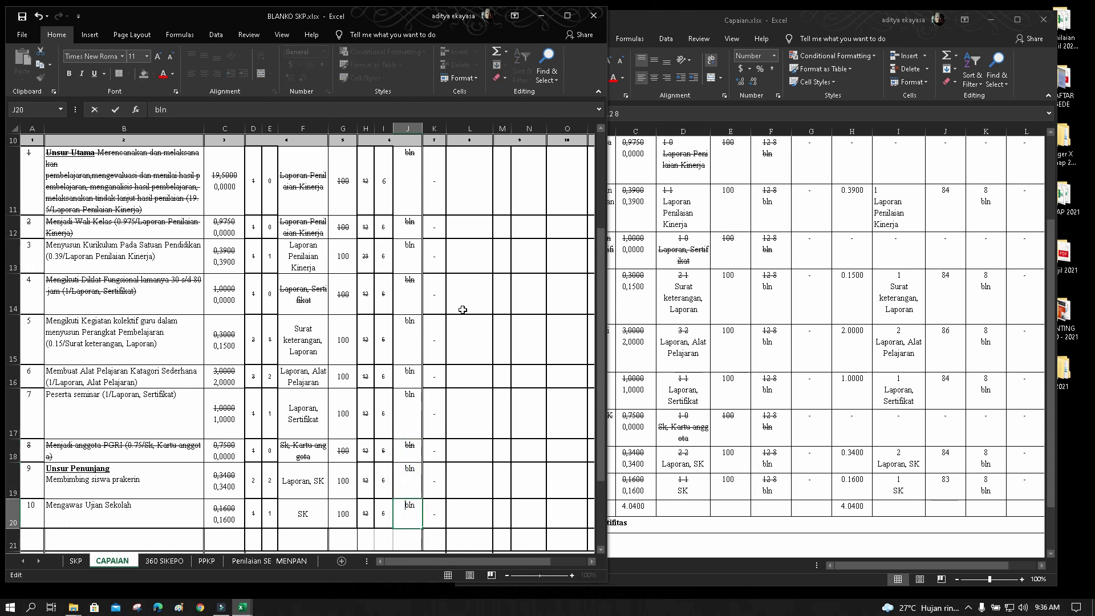
click(462, 308)
drag(404, 173, 408, 518)
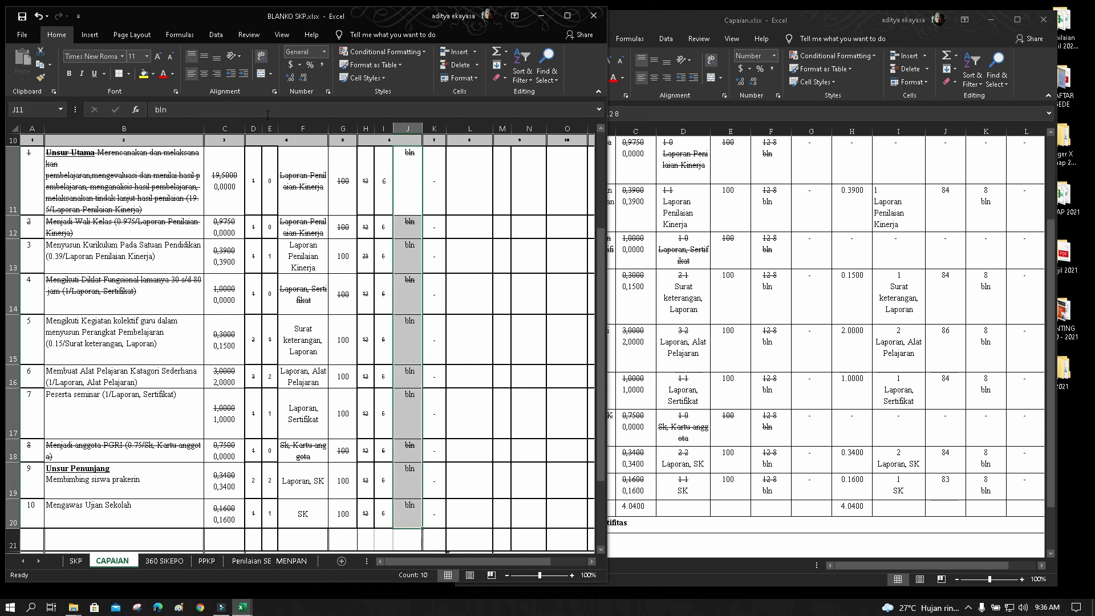
click(203, 56)
click(507, 248)
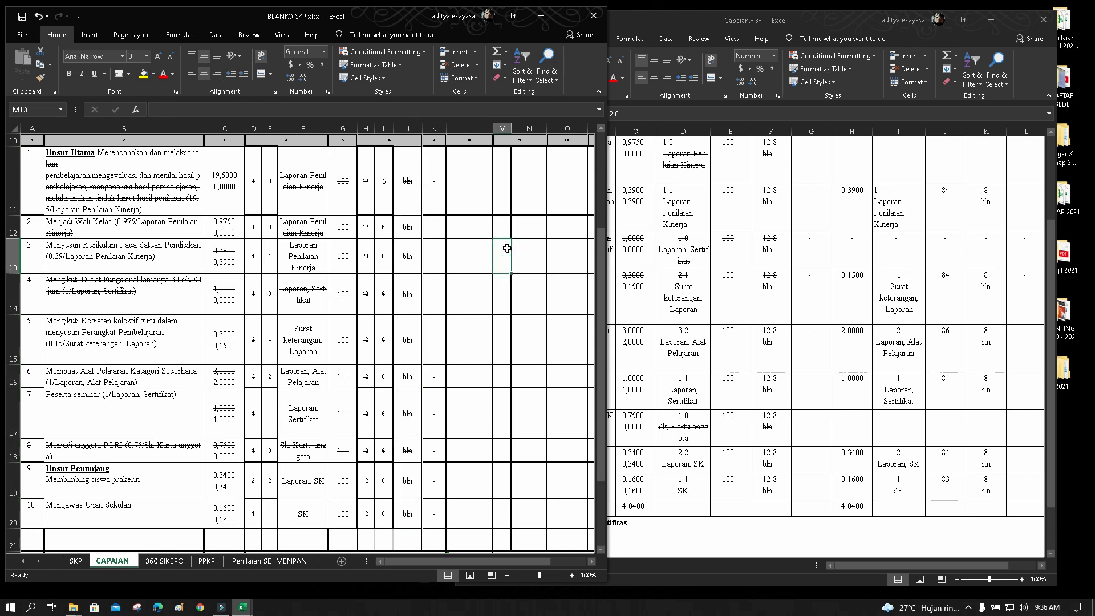
Copy the realisasi AK values from Capaian.xlsx and paste them starting at L11 in BLANKO SKP
scroll(506, 248, up, 3)
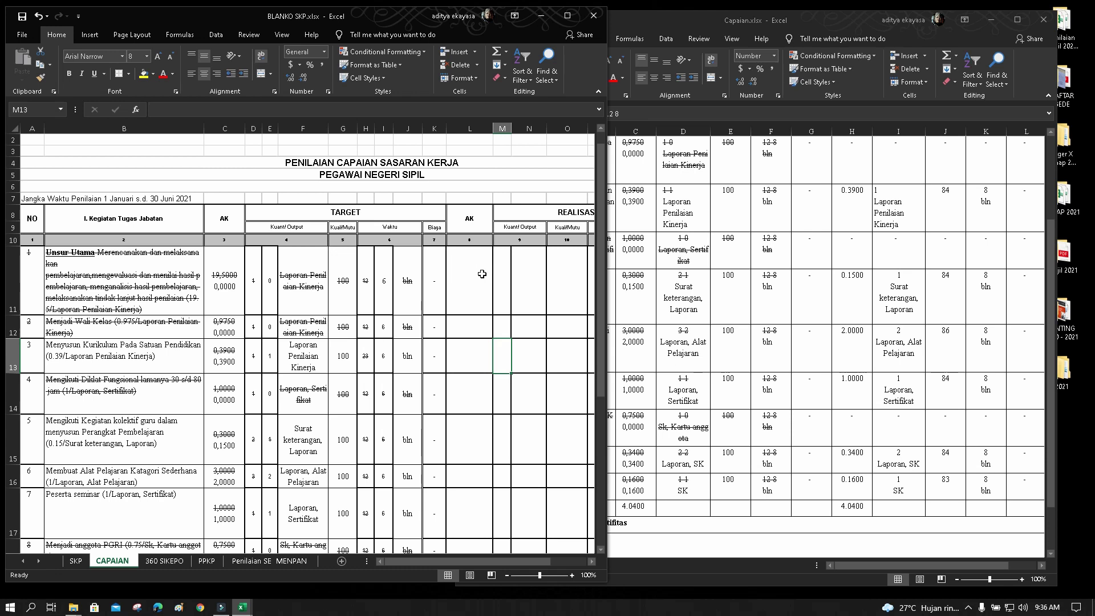
scroll(861, 387, up, 1)
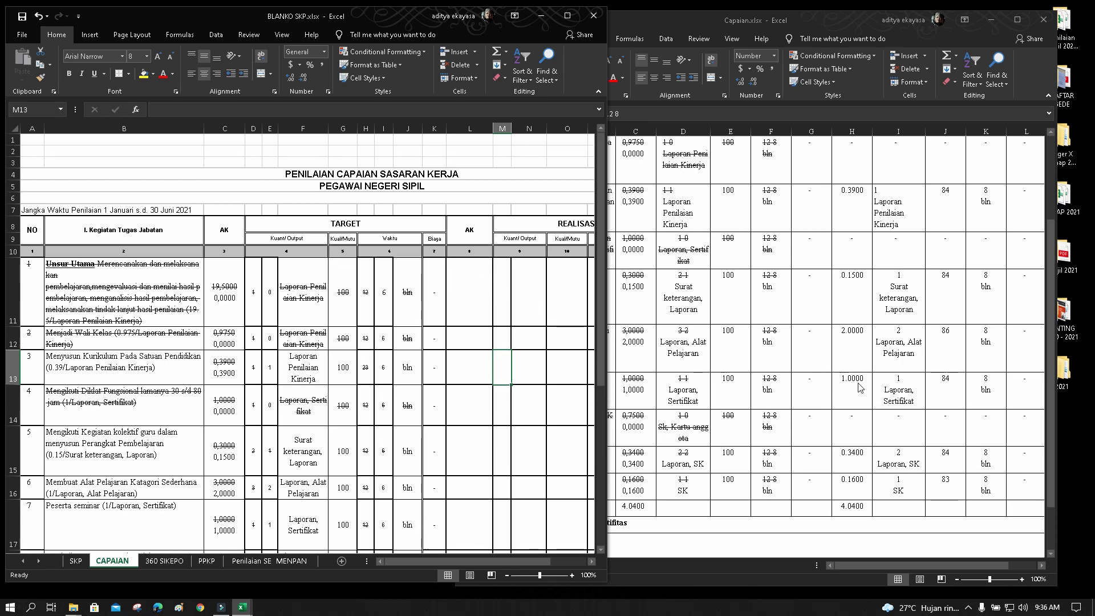
click(884, 391)
scroll(855, 376, up, 2)
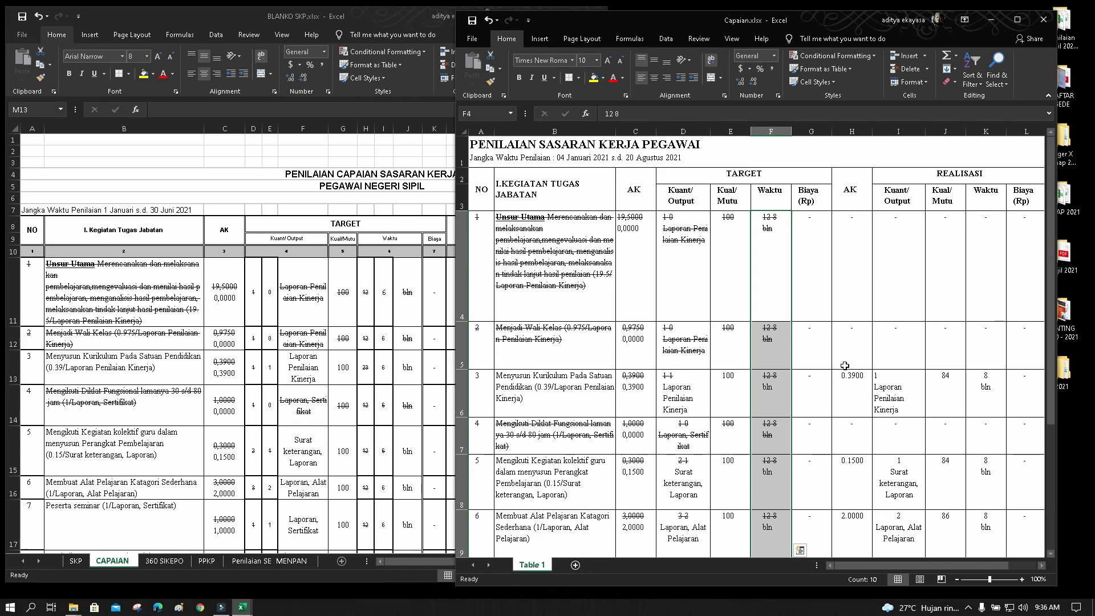
drag(839, 254, 852, 492)
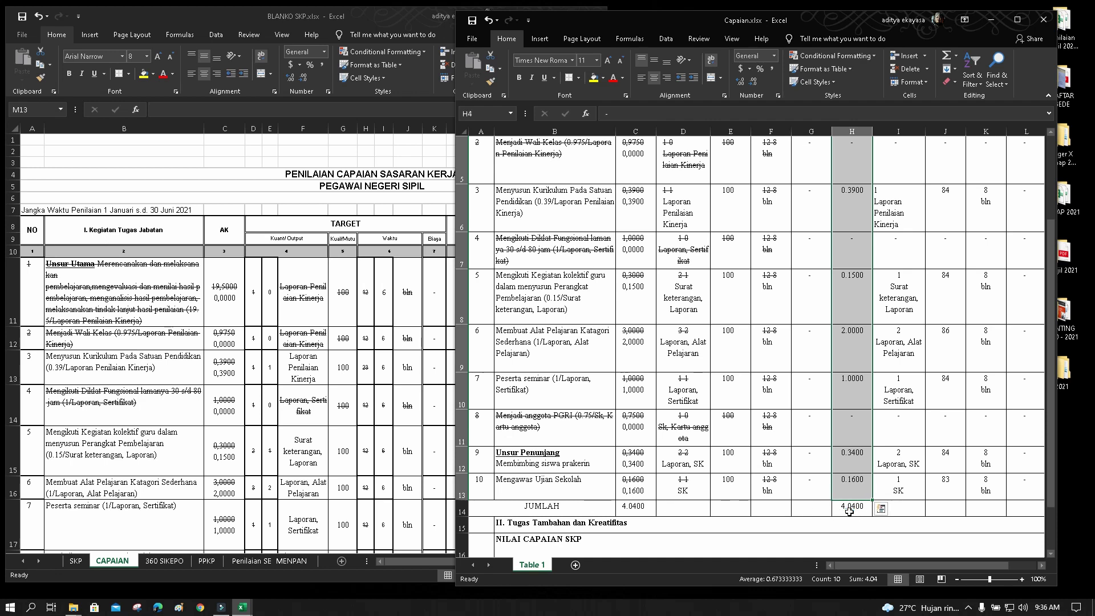
key(ctrl+c)
scroll(741, 285, up, 1)
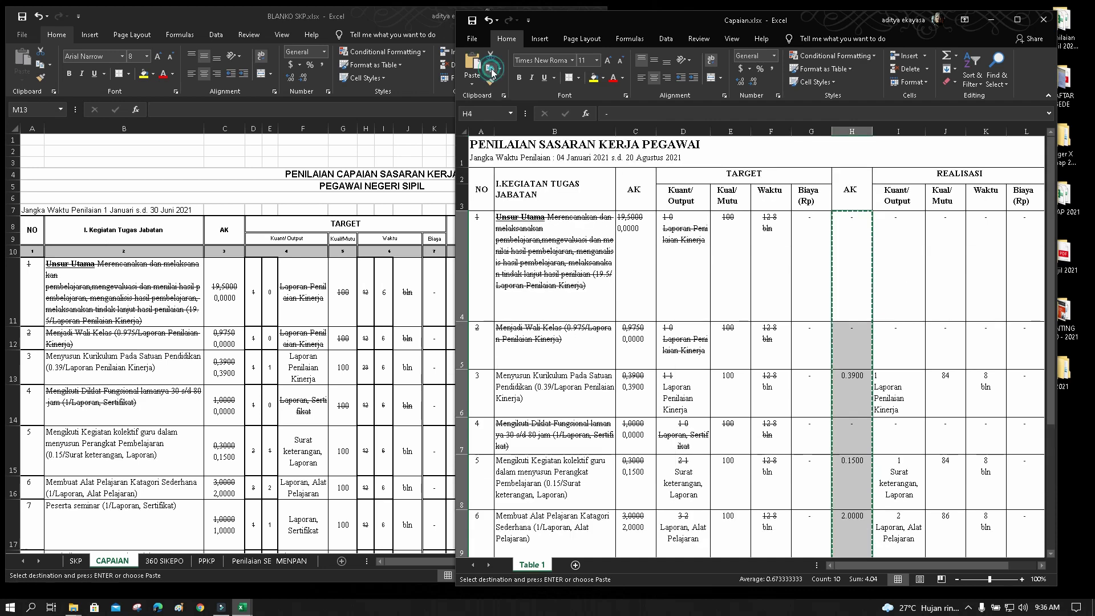
click(432, 298)
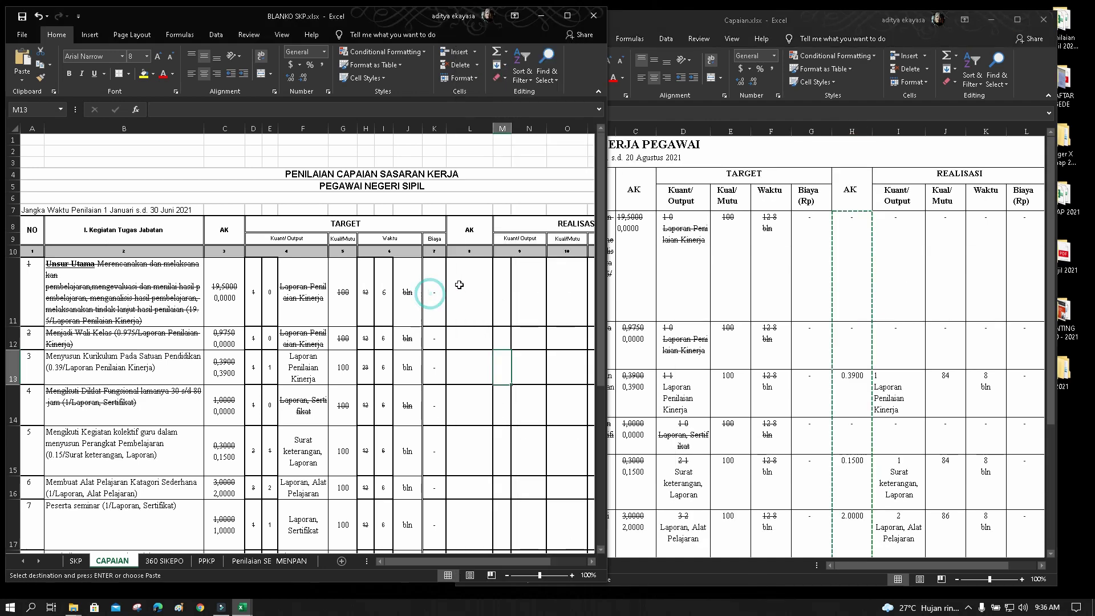
click(459, 283)
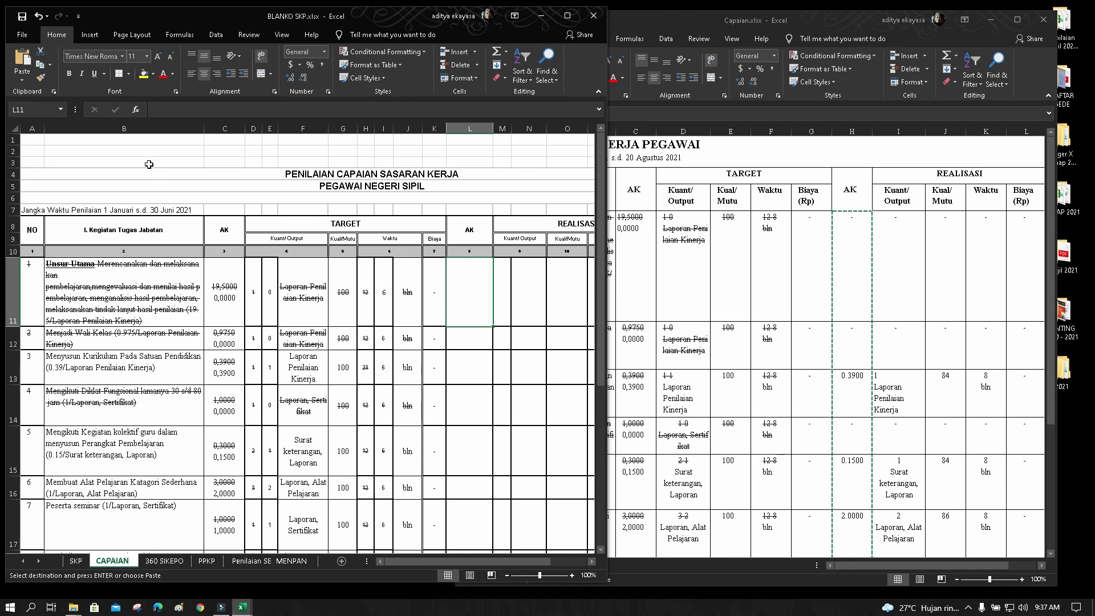
click(23, 57)
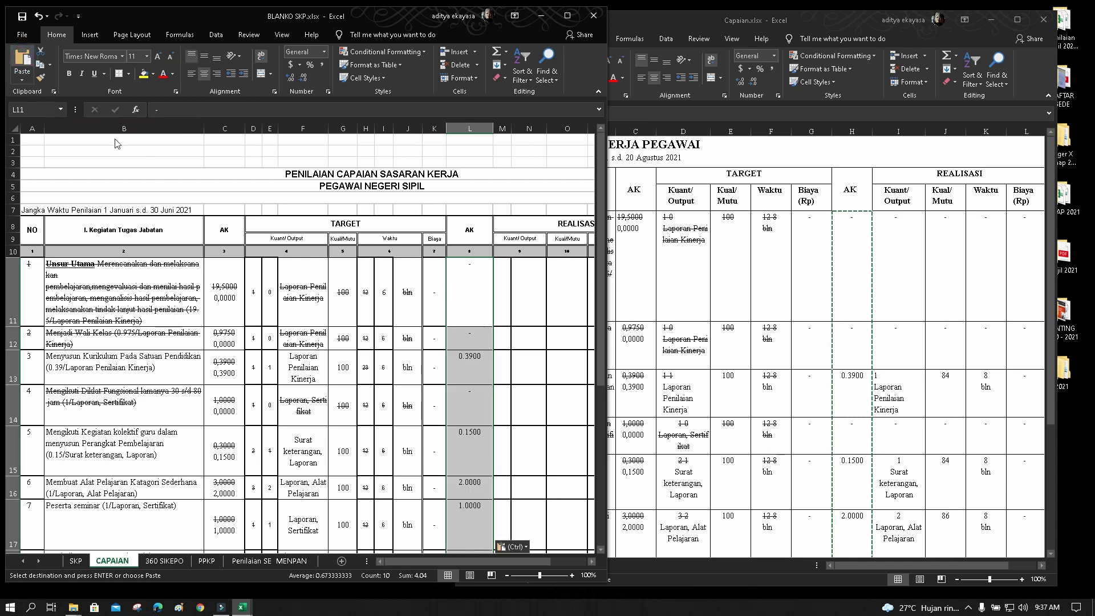
Check that the L22 JUMLAH total of 4.0400 matches the source total of 4.04
scroll(514, 337, down, 2)
scroll(514, 337, down, 5)
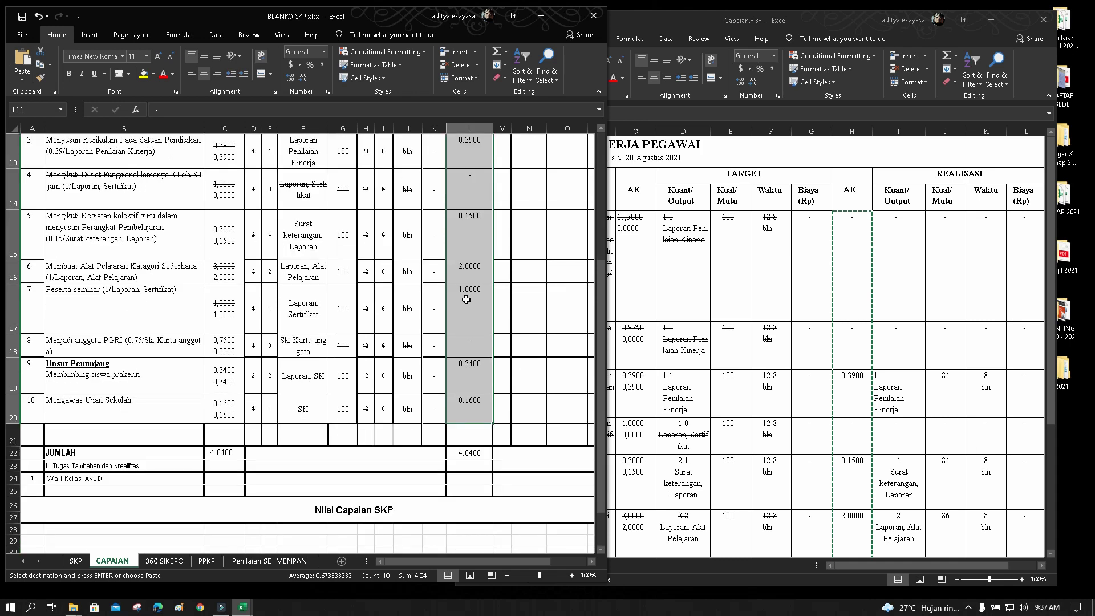
scroll(476, 304, up, 2)
click(474, 303)
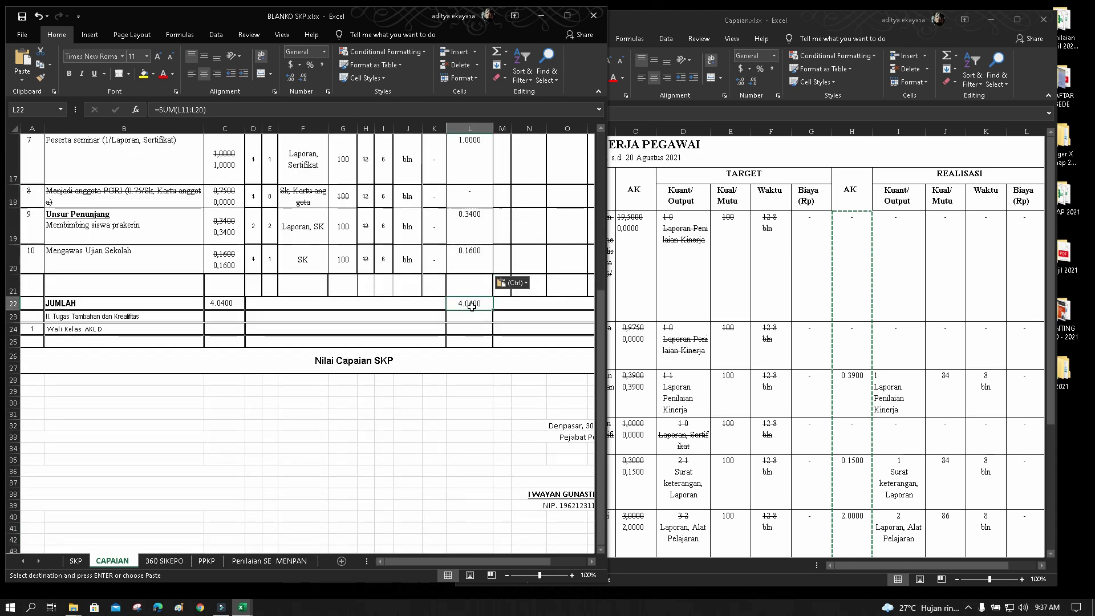
scroll(594, 393, down, 2)
scroll(593, 393, up, 3)
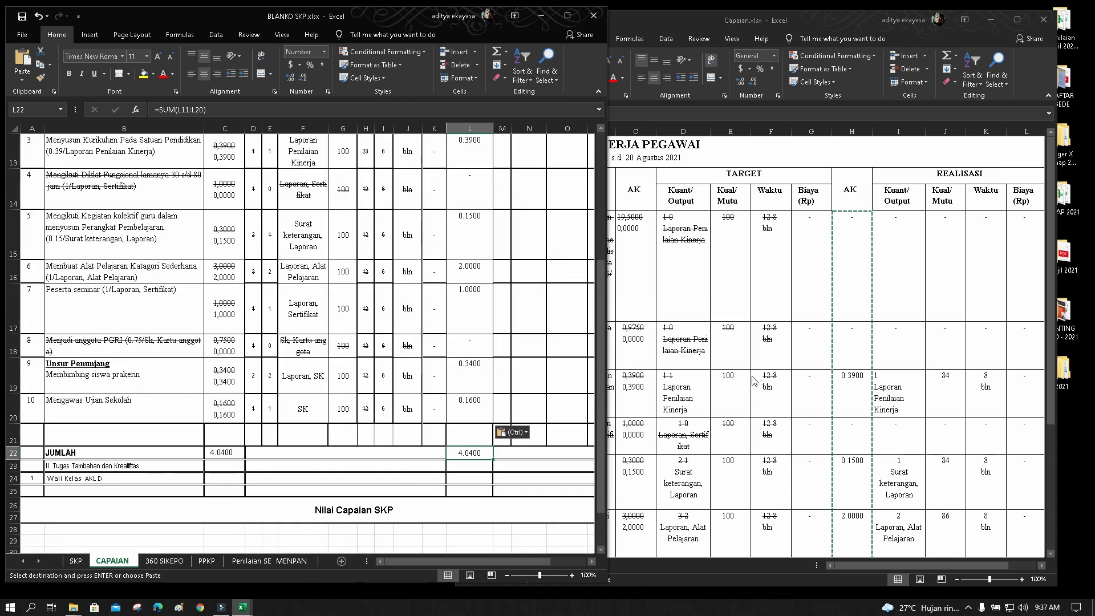
click(751, 376)
scroll(775, 419, down, 4)
scroll(811, 367, up, 2)
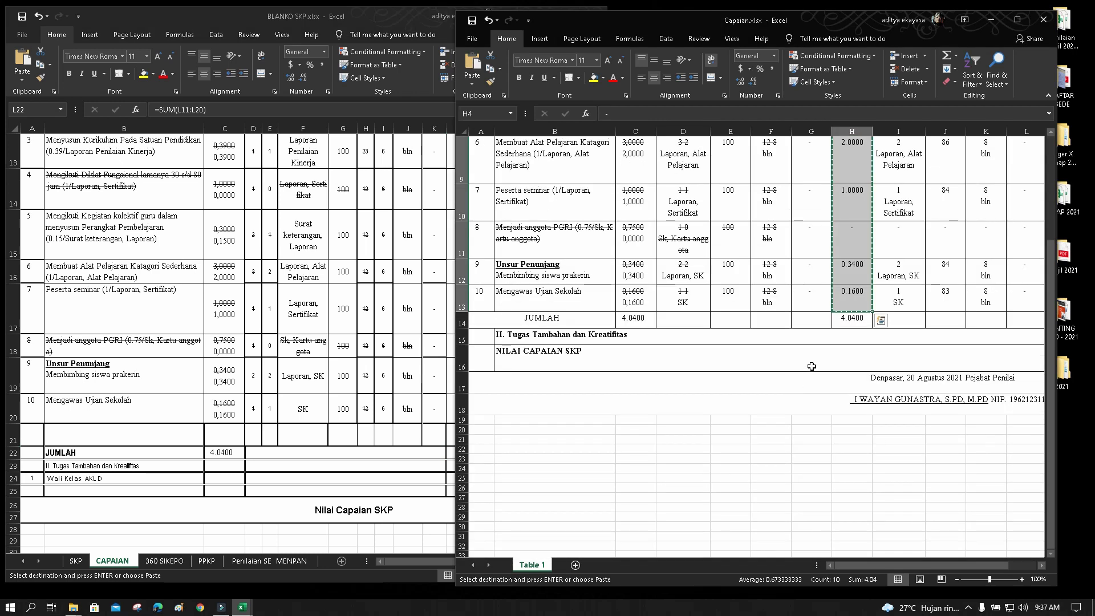
click(832, 345)
click(852, 319)
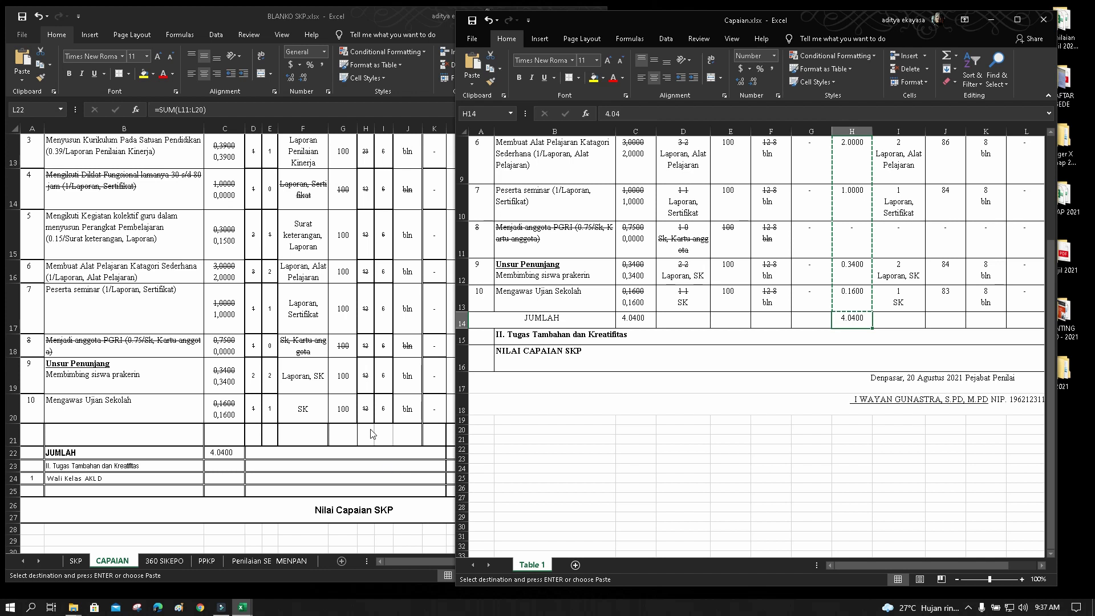
click(346, 435)
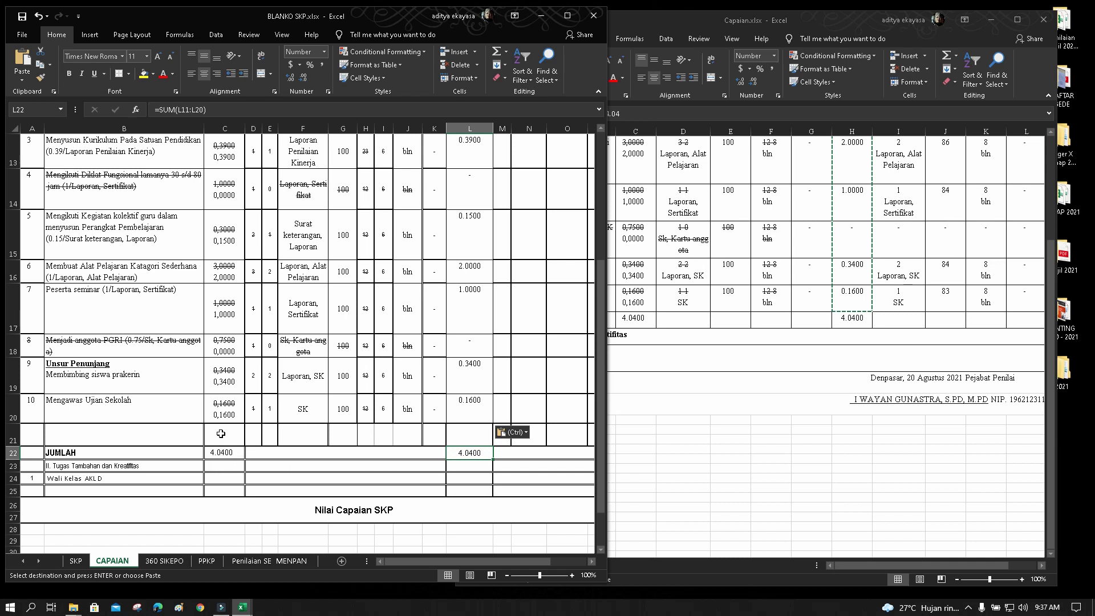
Paste the copied realised AK values from Capaian.xlsx into L11:L20 of BLANKO SKP
click(556, 279)
scroll(556, 282, up, 4)
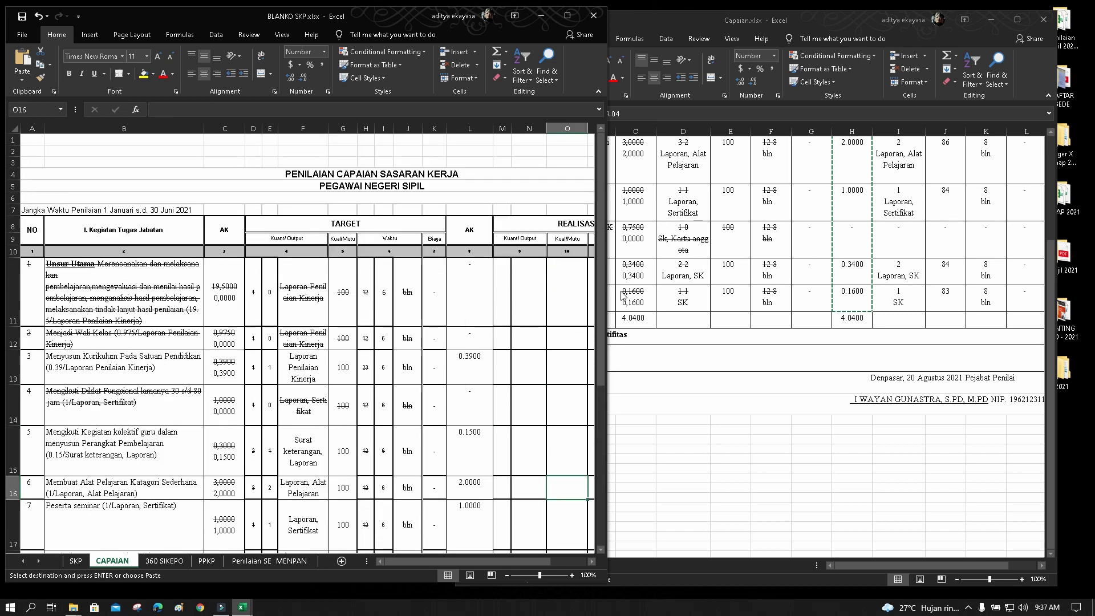
click(812, 279)
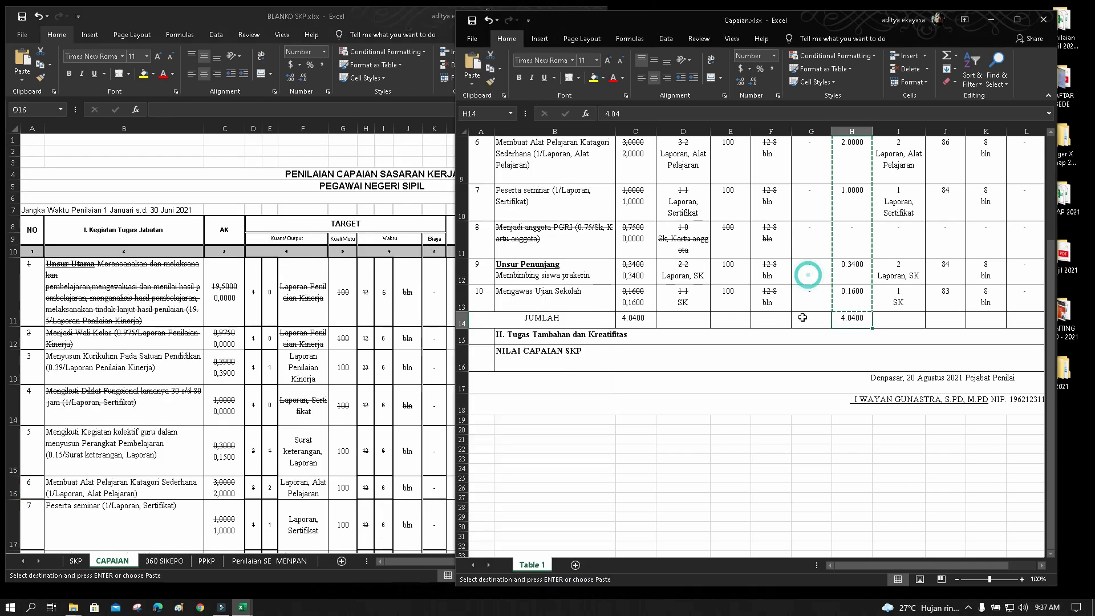
scroll(802, 317, up, 3)
scroll(802, 317, down, 2)
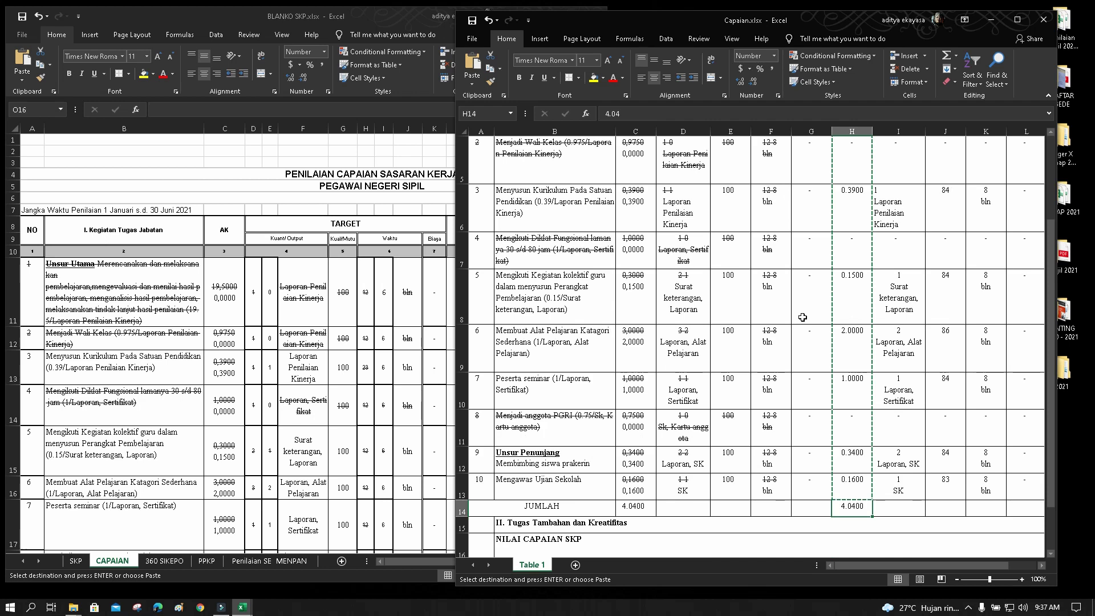
scroll(802, 317, down, 2)
click(402, 313)
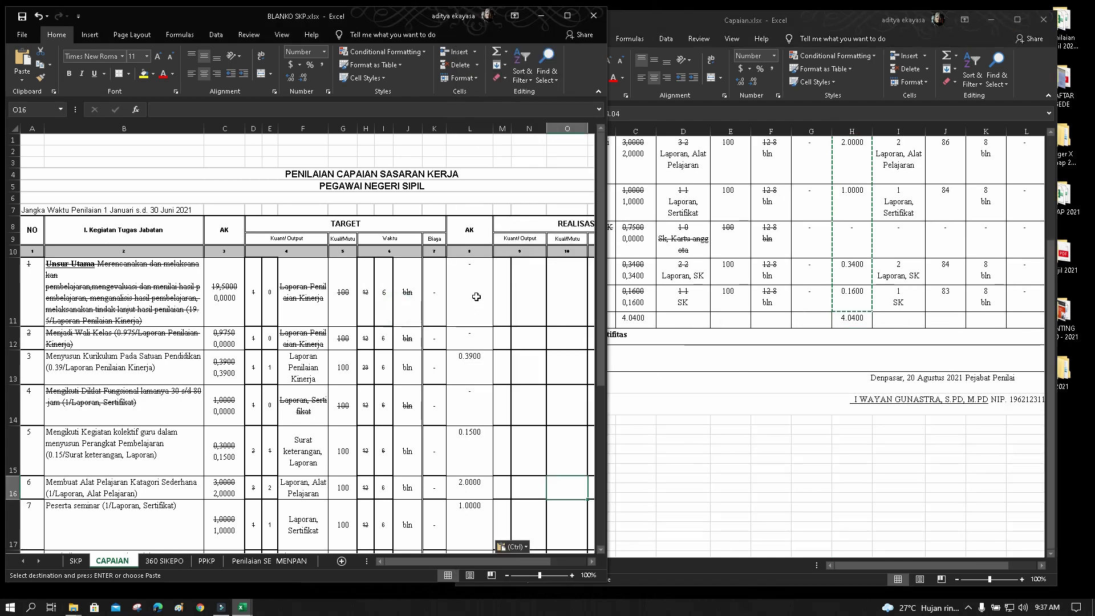
drag(477, 297, 472, 444)
key(ctrl+v)
Middle-align the pasted AK values in L11:L20 vertically
click(204, 73)
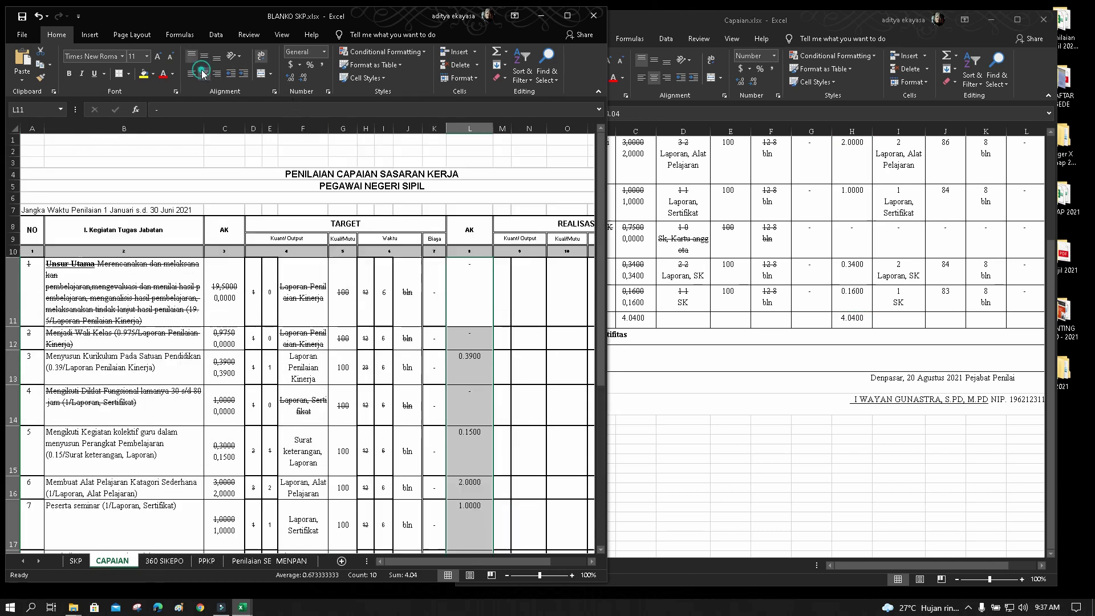
click(204, 55)
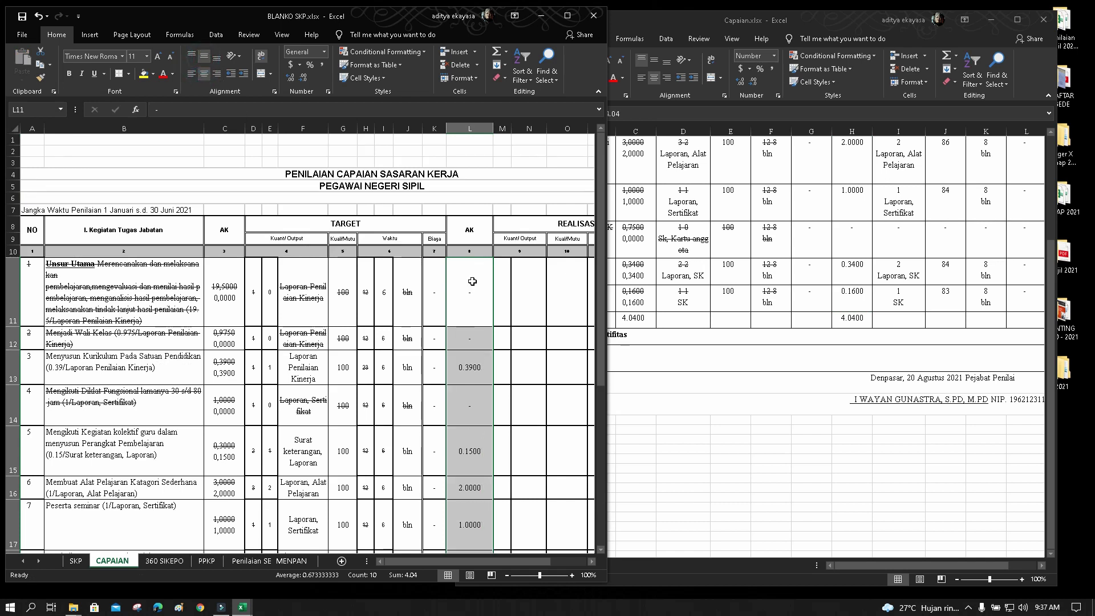
click(526, 305)
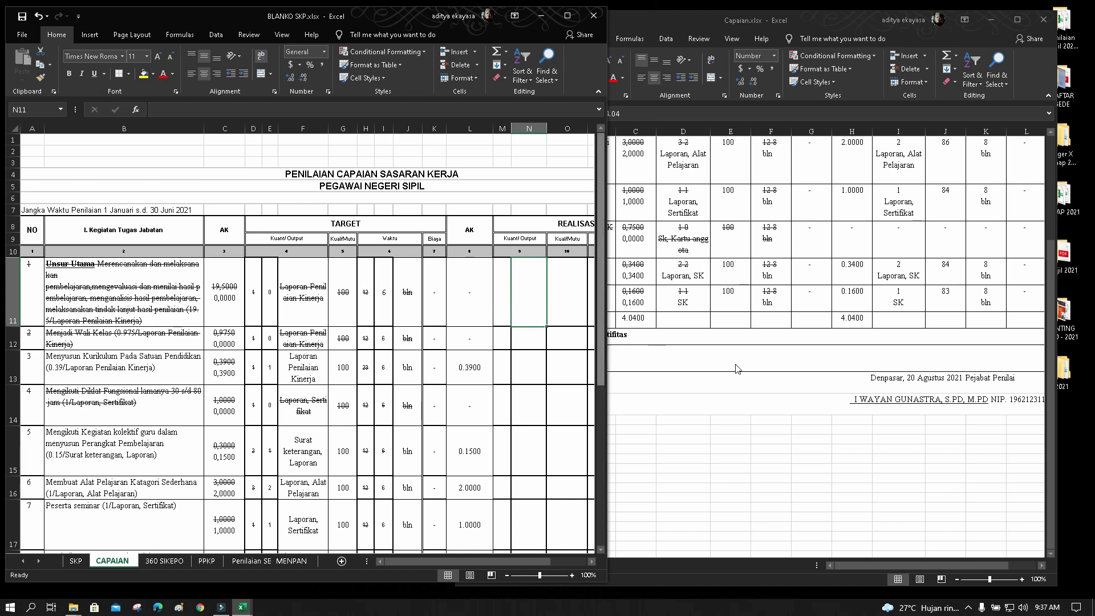
Copy the realised outputs from Capaian.xlsx column I and paste them into N11 of BLANKO SKP
click(859, 482)
scroll(861, 402, up, 3)
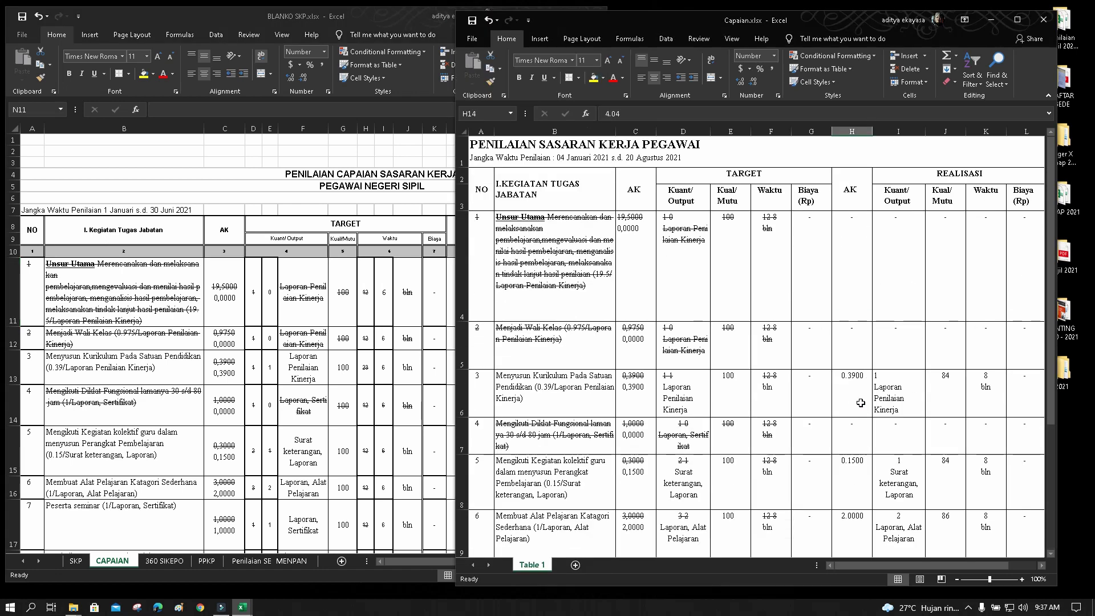
scroll(867, 402, down, 2)
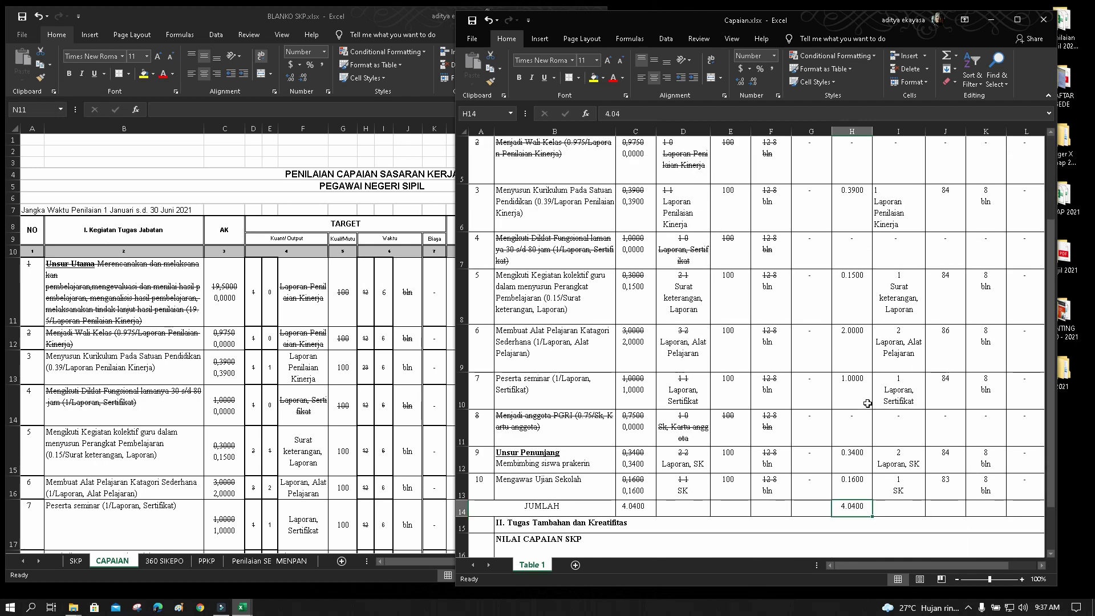
scroll(867, 402, up, 2)
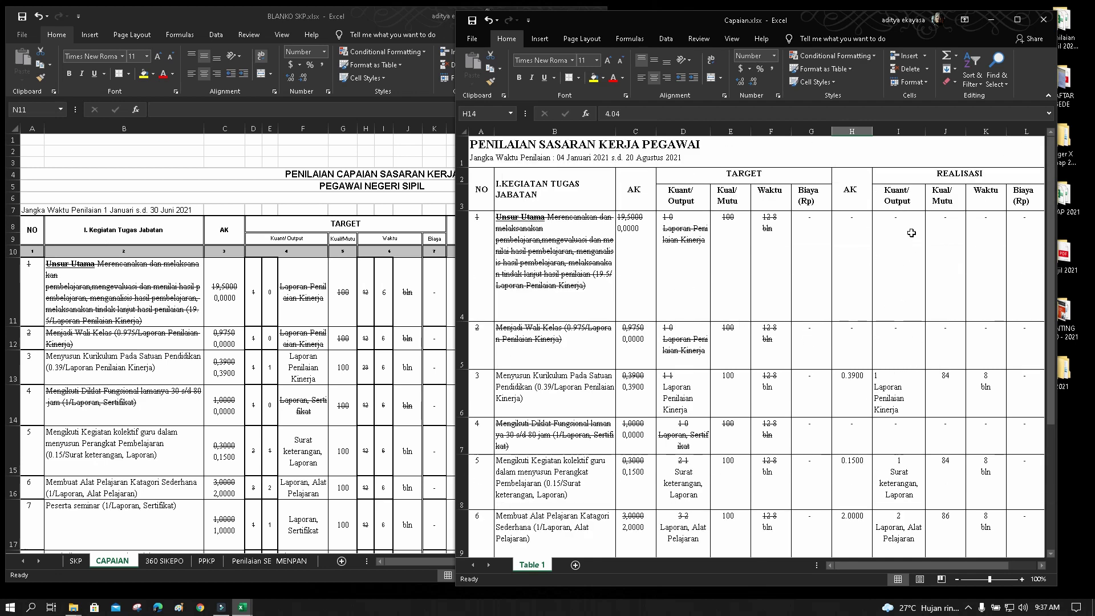
drag(911, 232, 896, 466)
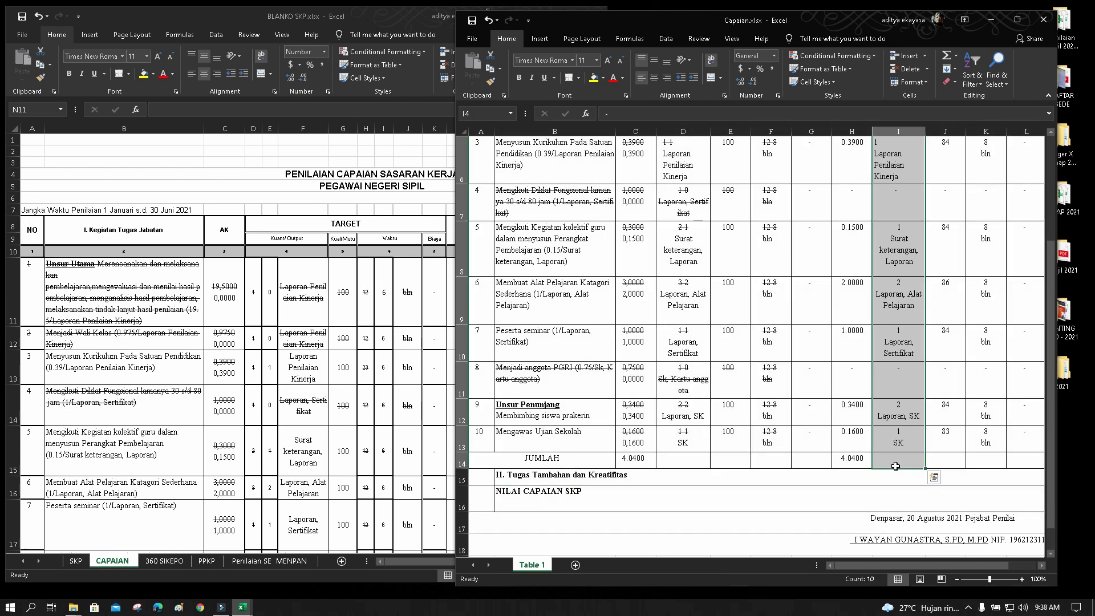
key(ctrl+c)
click(379, 312)
click(513, 286)
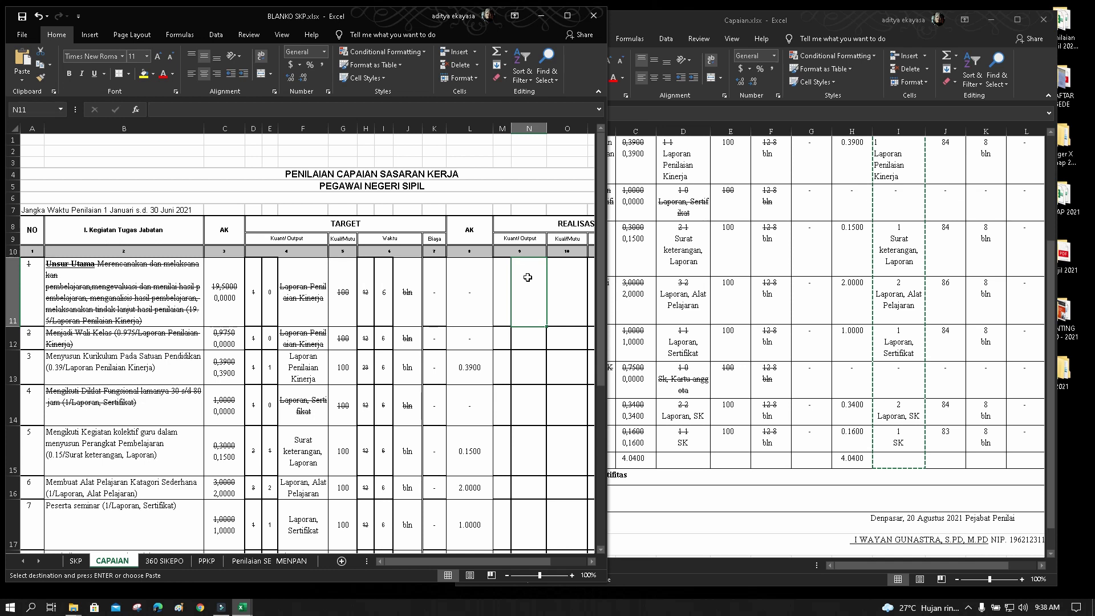
click(23, 59)
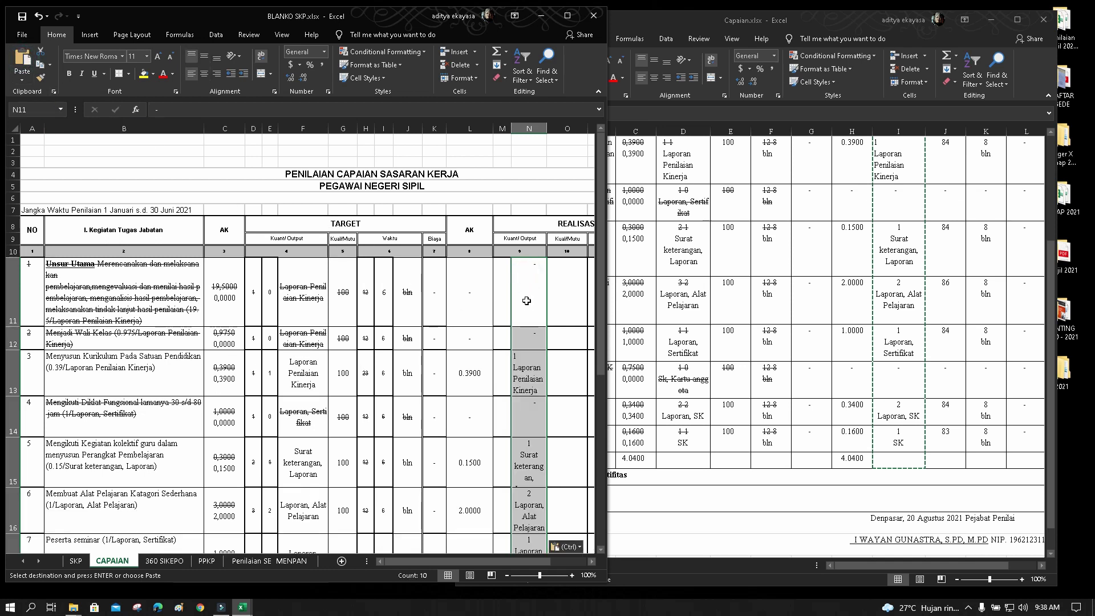
click(503, 358)
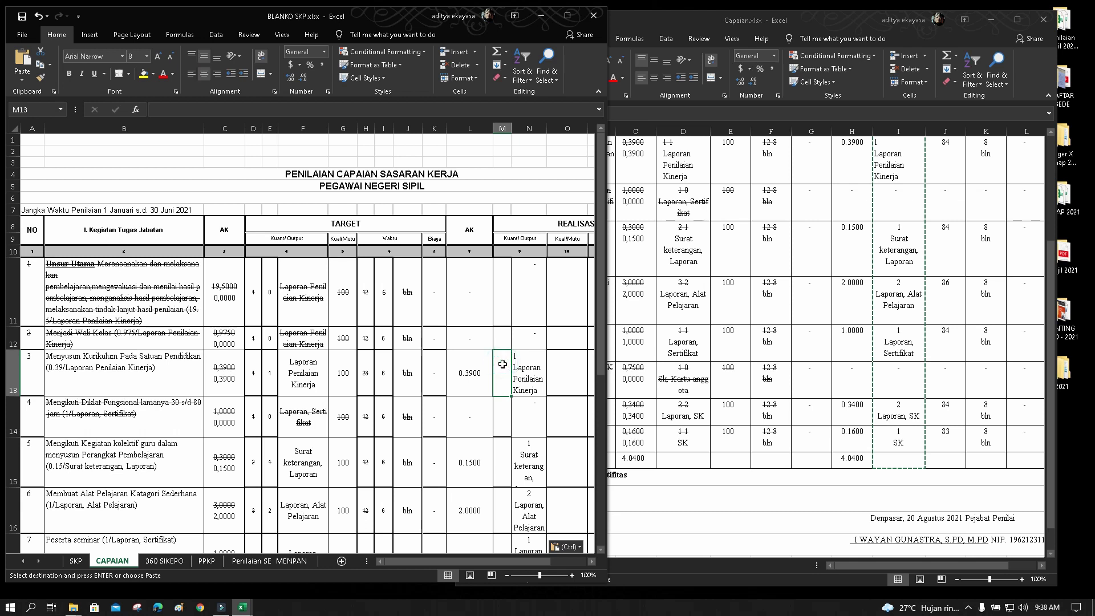
Enter quantity 1 in M13 and M15, and dashes in M11 and M12
text(1)
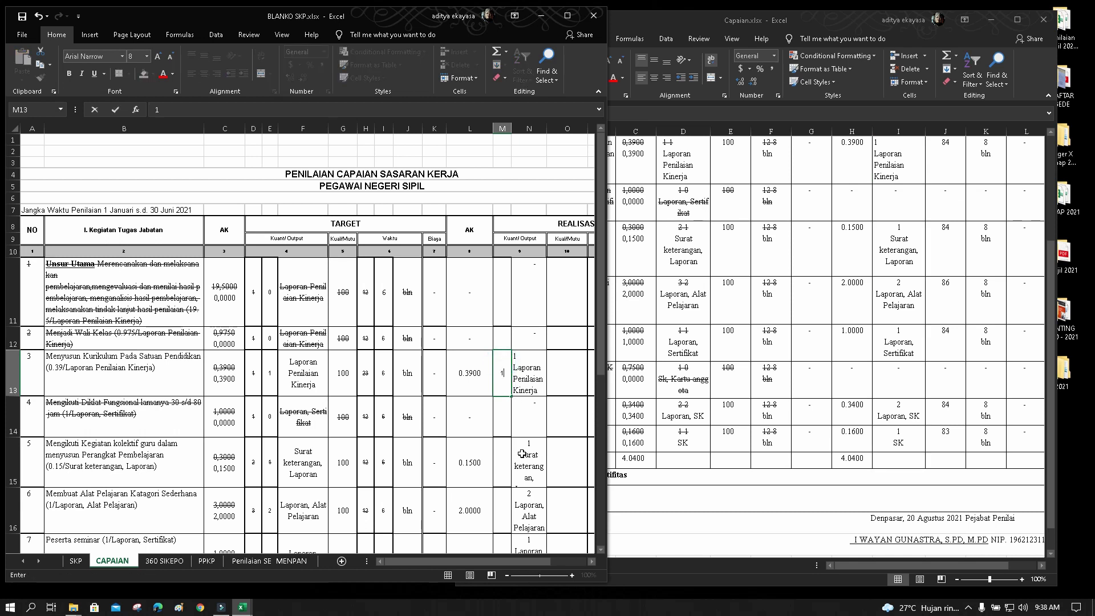
click(504, 452)
text(1)
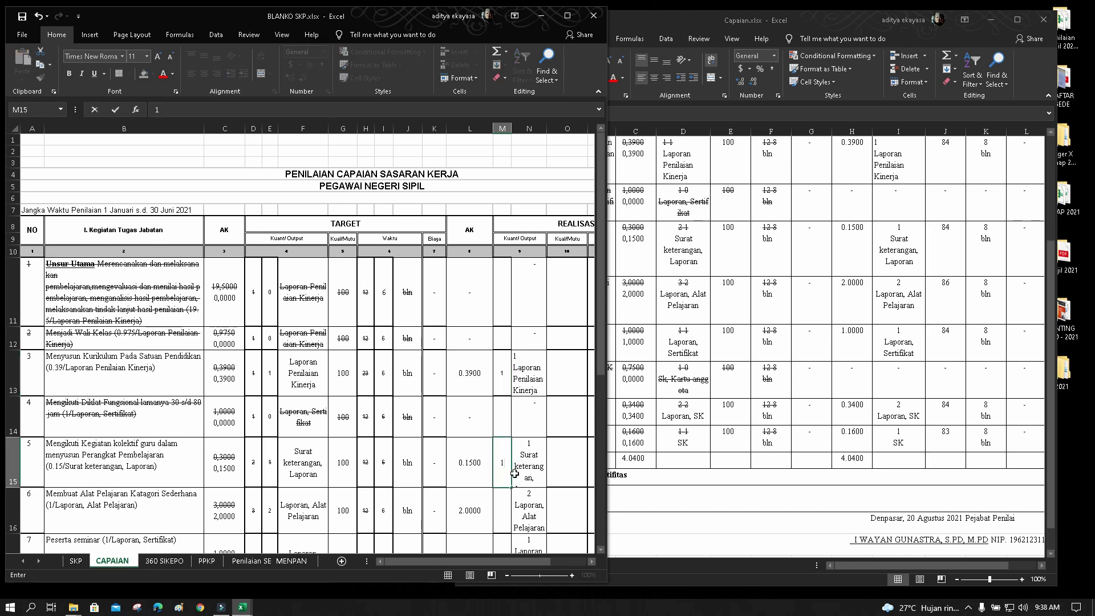
click(501, 310)
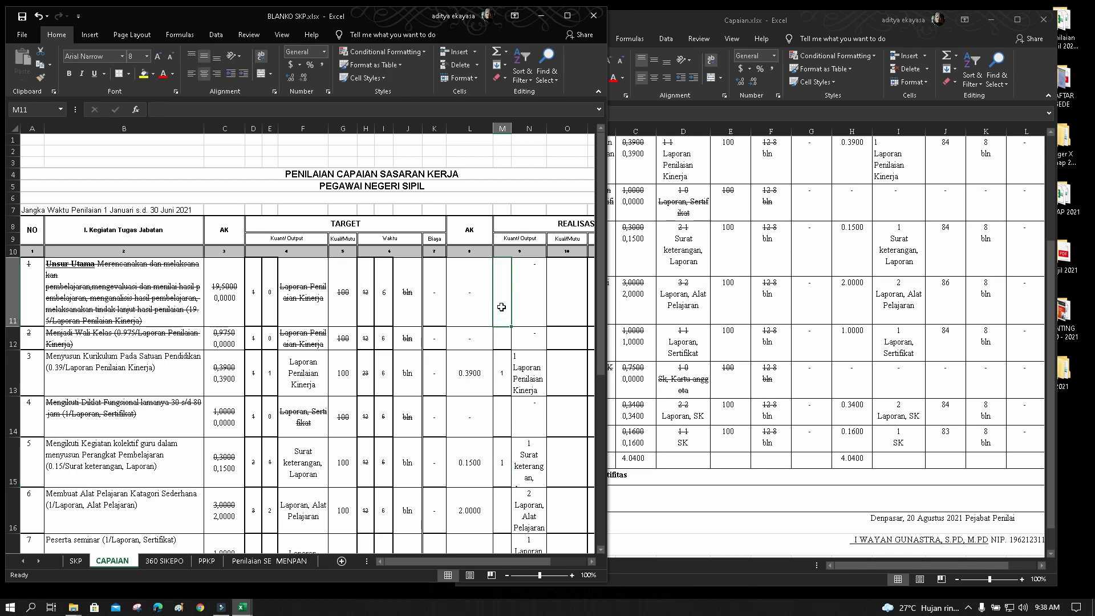
text(-)
key(Return)
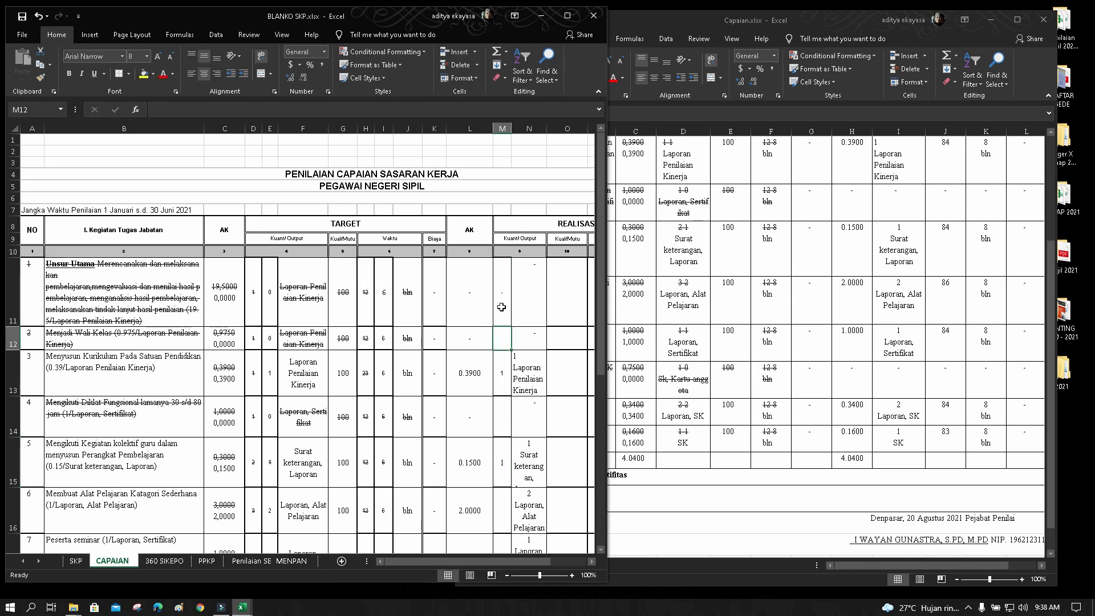
text(-)
key(Return)
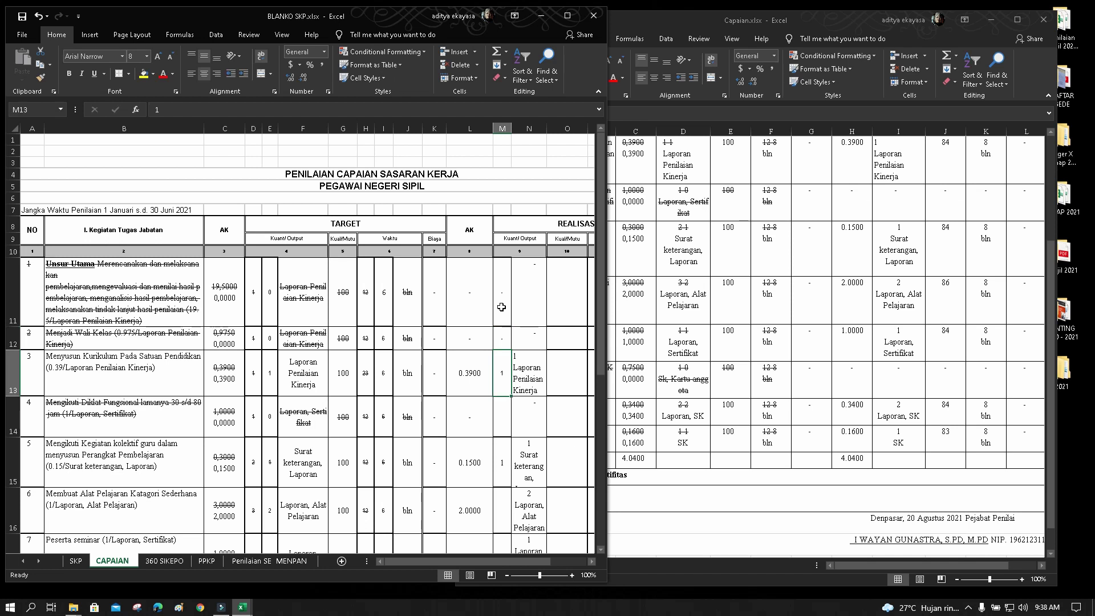
Fill M14–M20 with dashes for struck-out rows and quantities 2, 1, 2, 1
key(Return)
text(-)
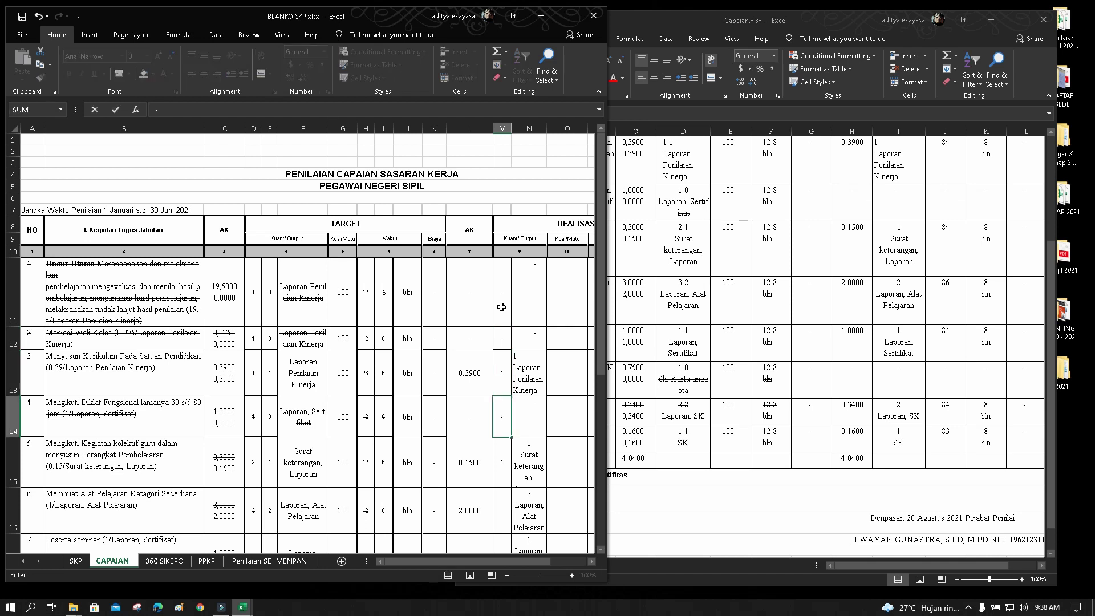
key(Return)
key(Return)
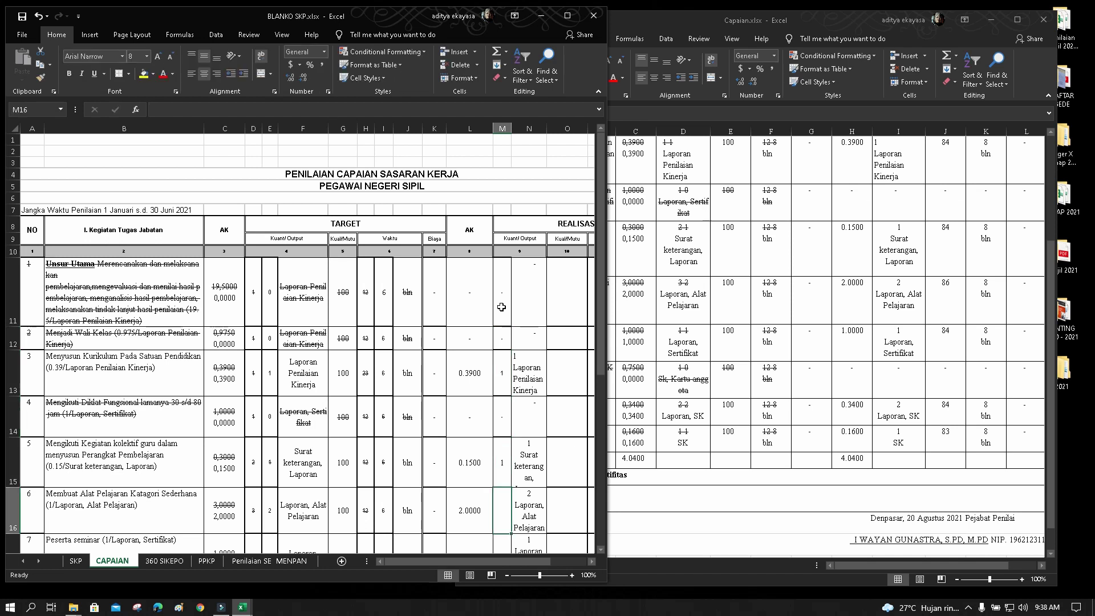
text(2)
key(Return)
text(1)
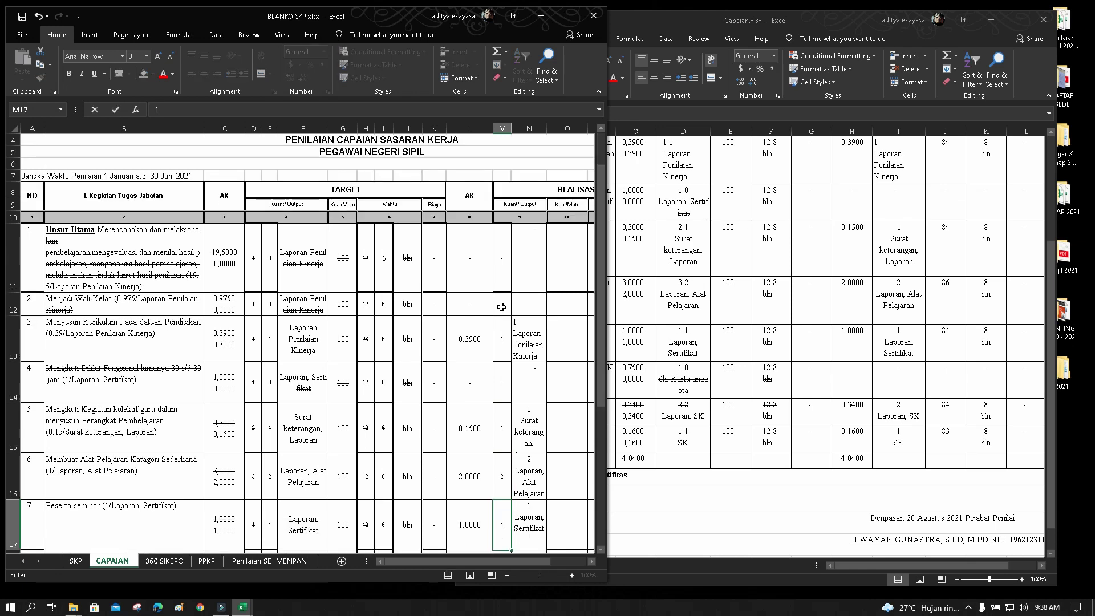
key(Return)
text(-)
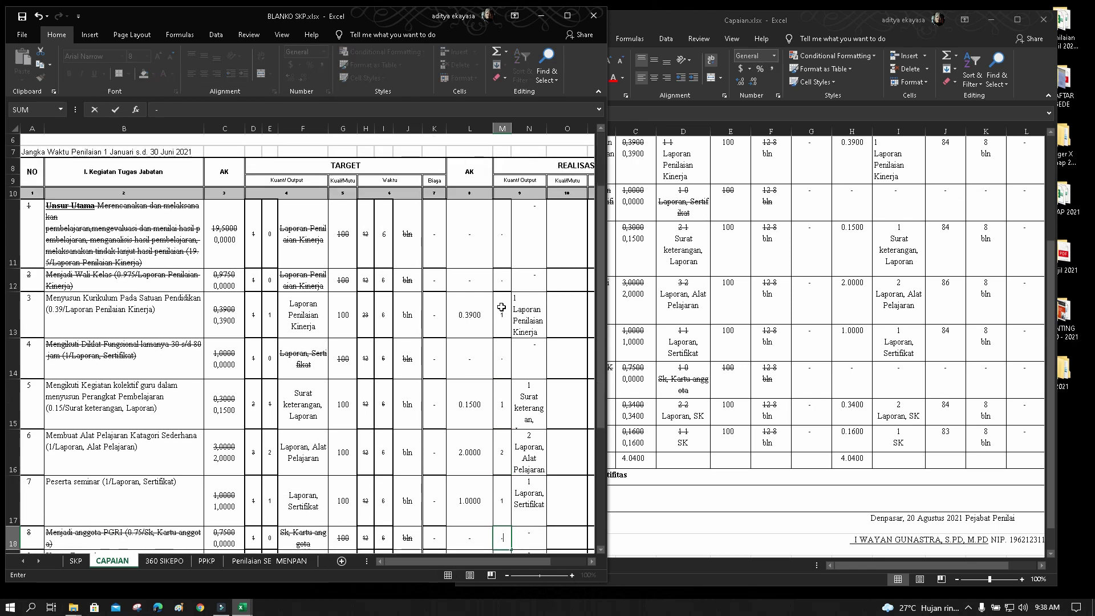
key(Return)
text(2)
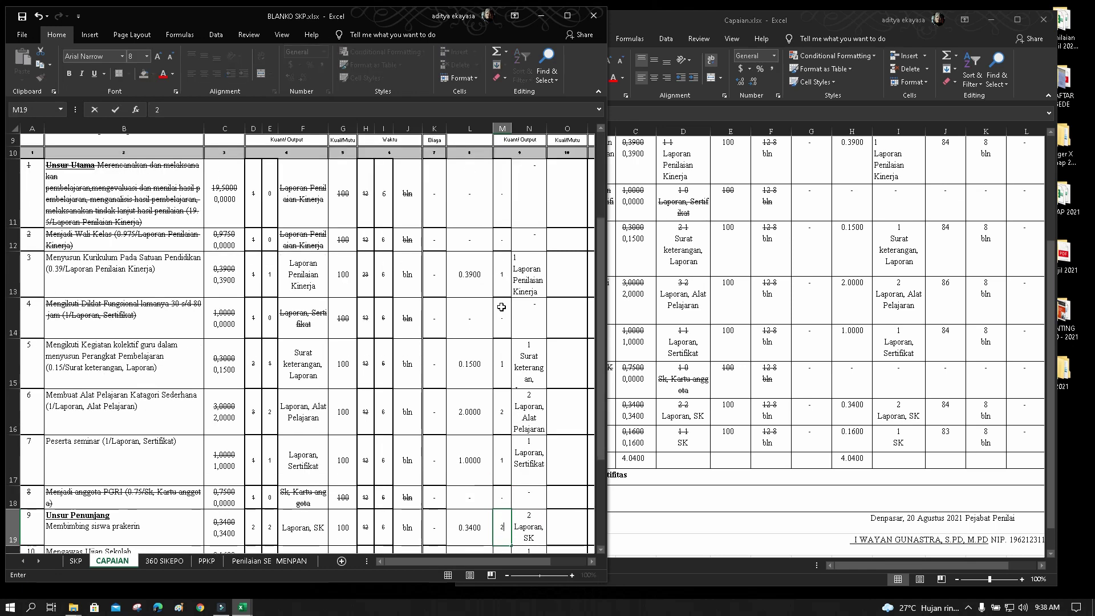
key(Return)
text(1)
key(Return)
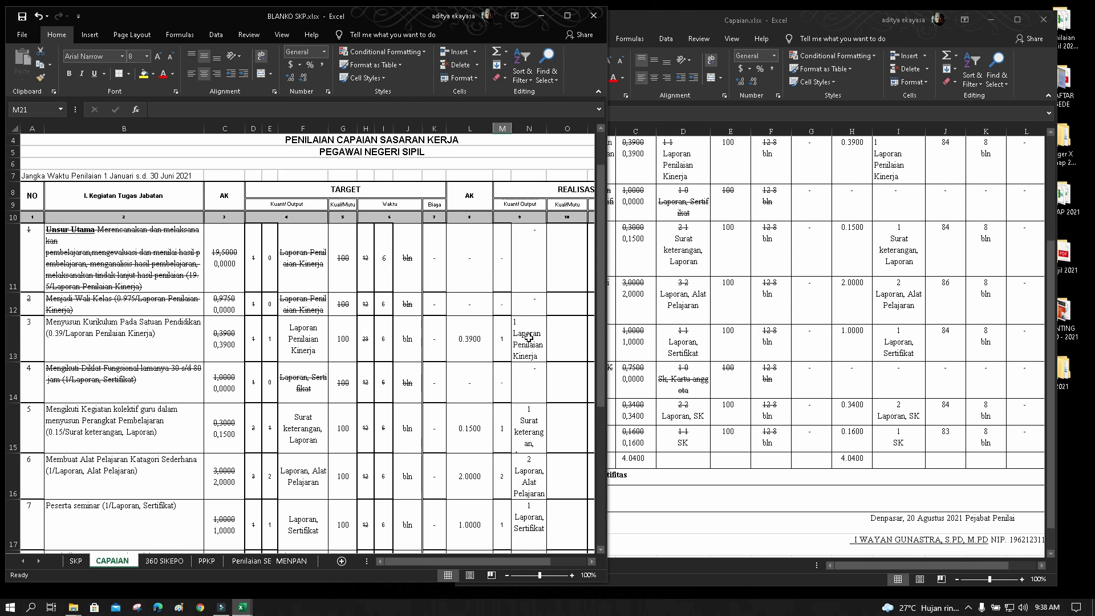
Rewrite N13 as 'Laporan Penilaian Kinerja' and N15 as 'Surat keterangan, Laporan'
click(529, 338)
click(176, 111)
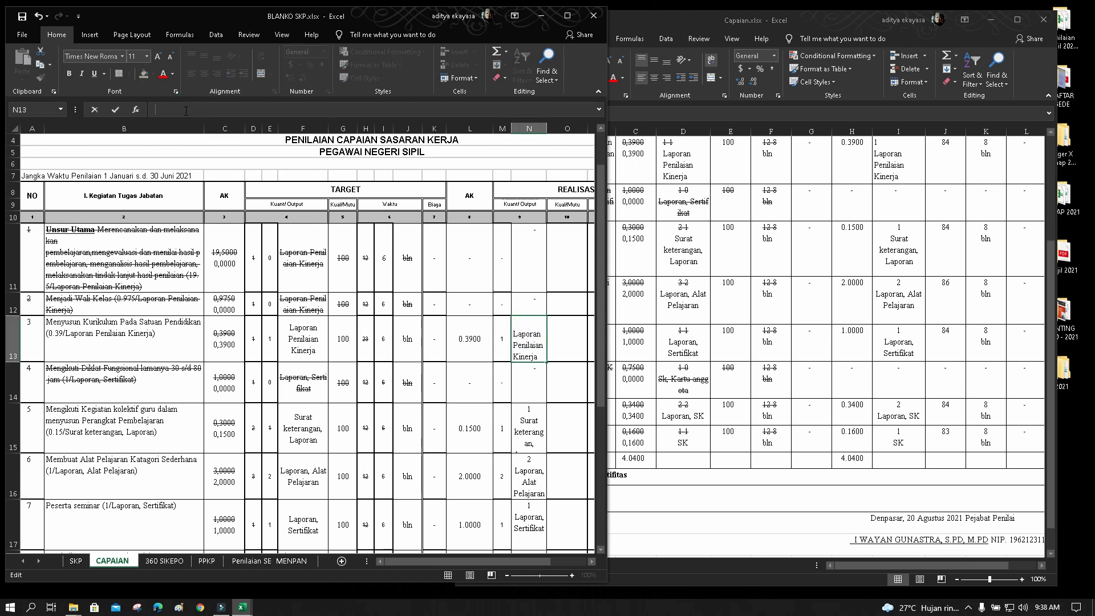
key(ctrl+v)
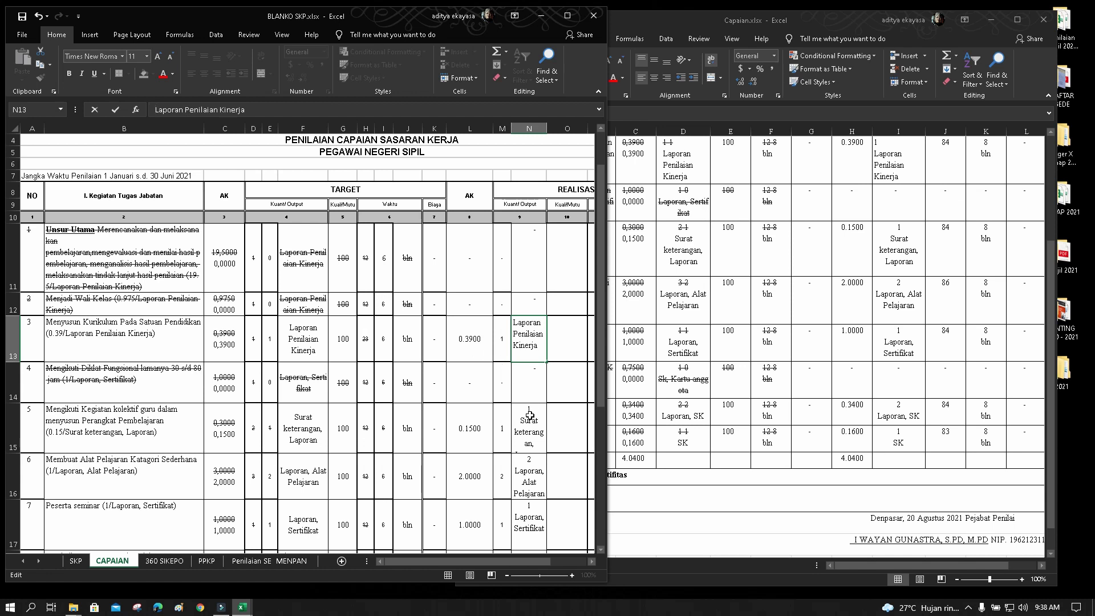
click(530, 415)
click(175, 110)
key(BackSpace)
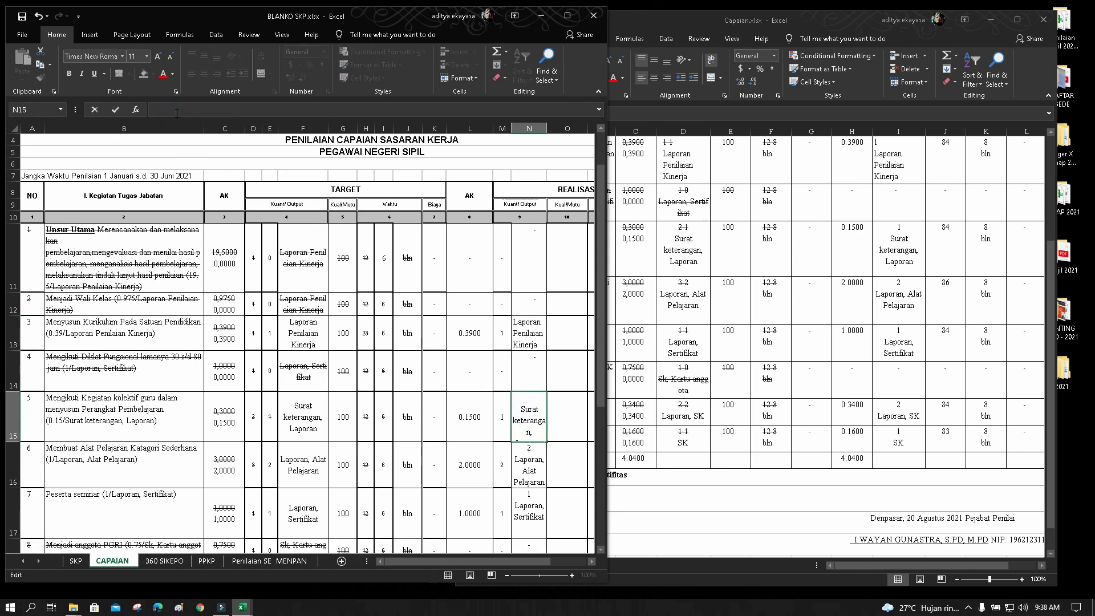
key(ctrl+v)
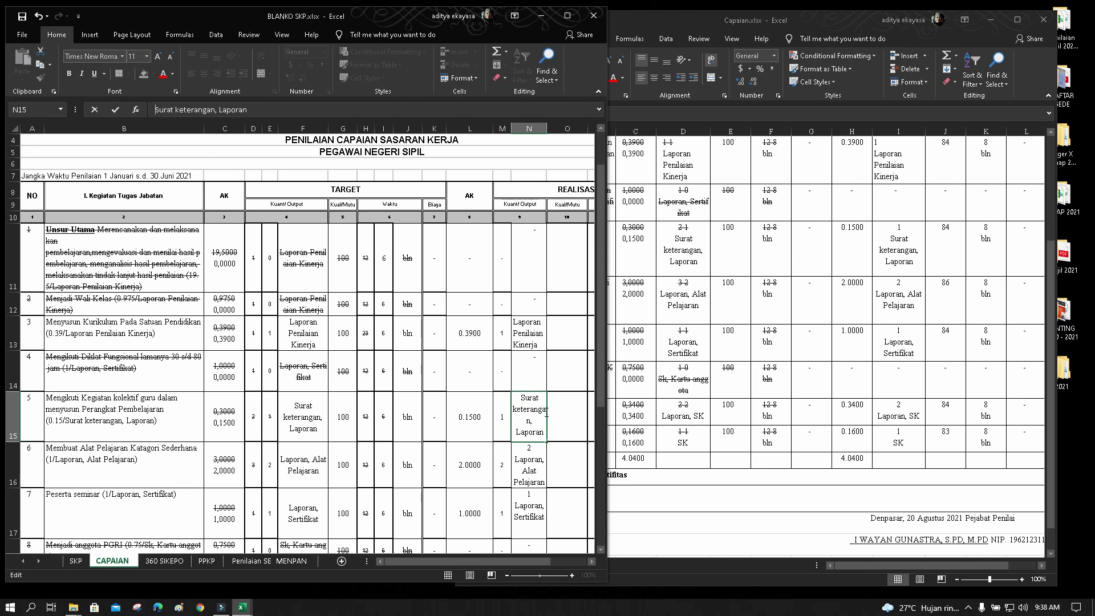
Delete the stray leading line from the output text in N16, N17, N19 and N20
click(516, 460)
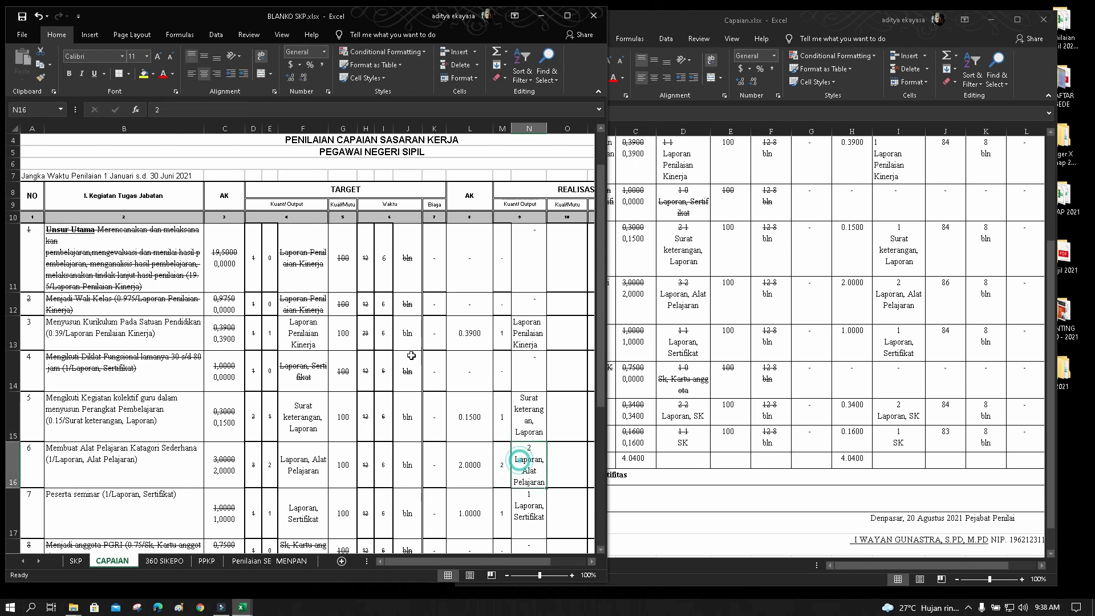
click(194, 111)
key(BackSpace)
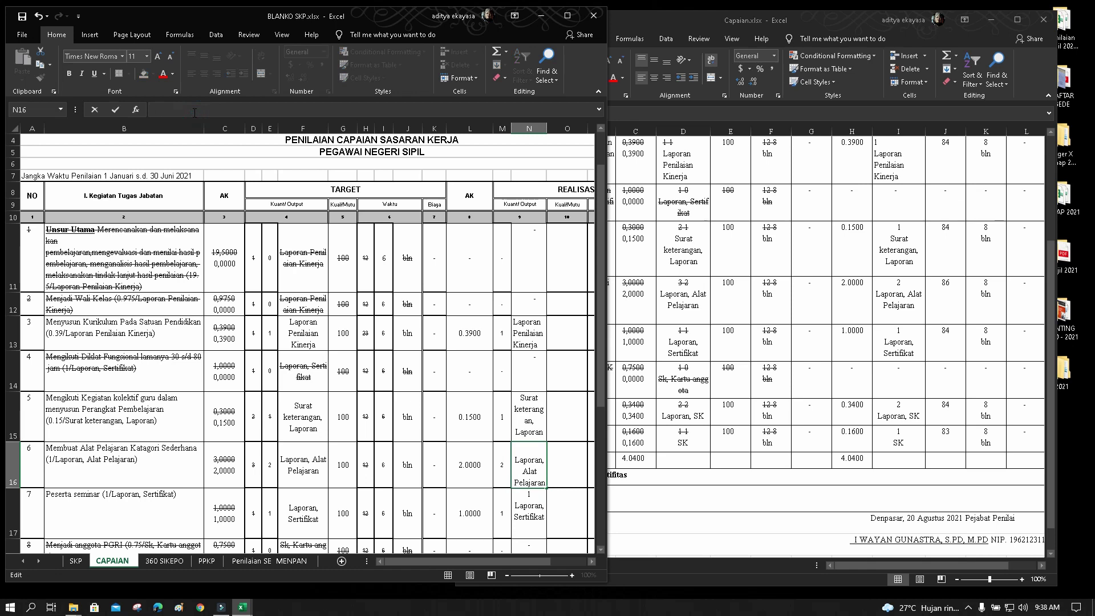
key(Delete)
click(527, 494)
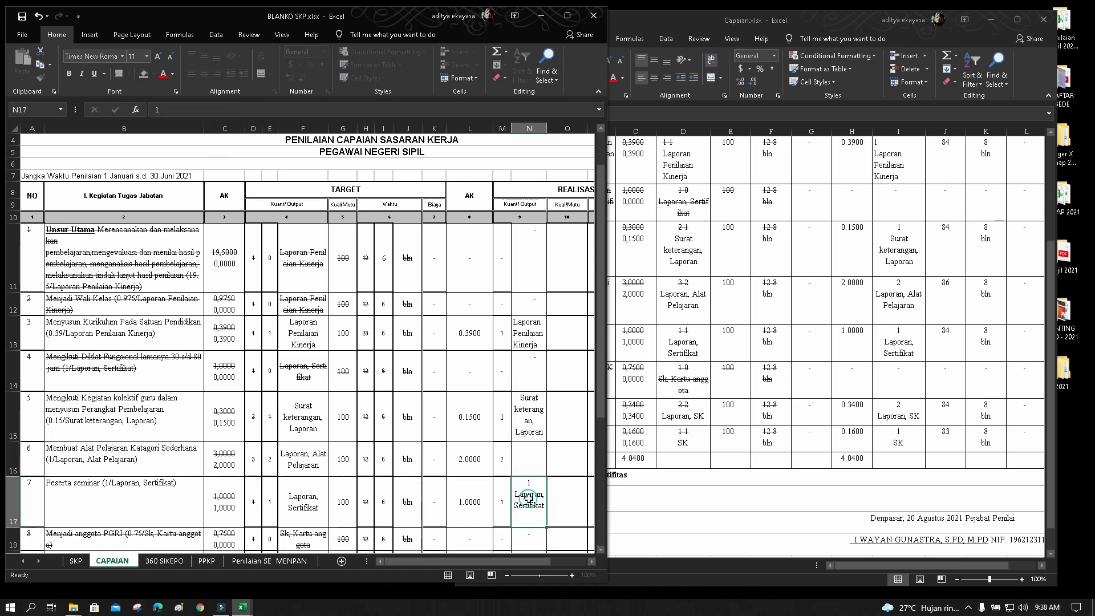
click(195, 111)
key(Delete)
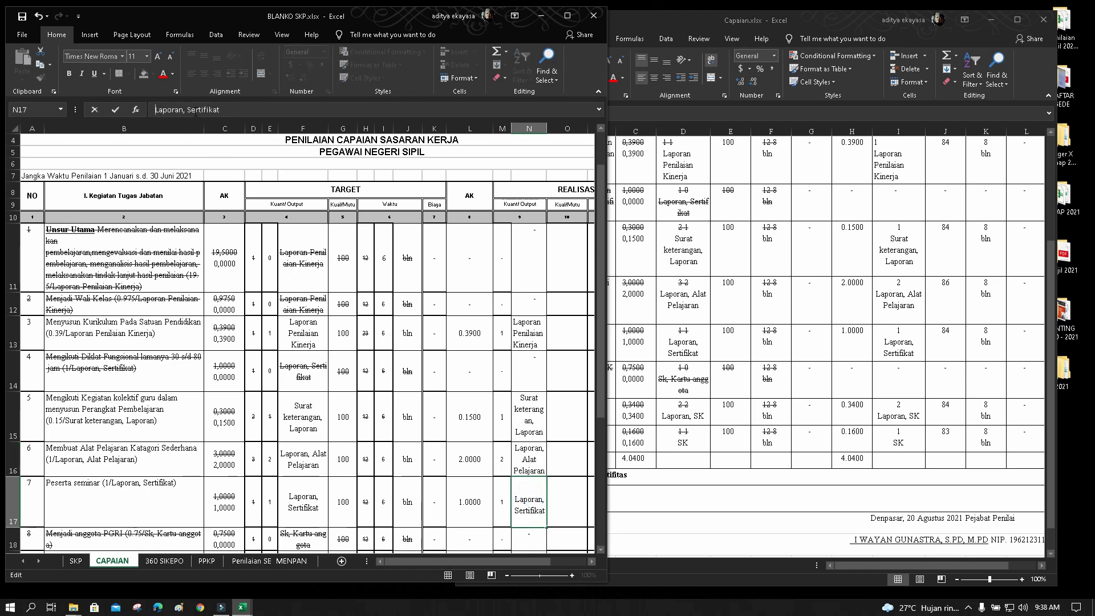
scroll(513, 336, down, 3)
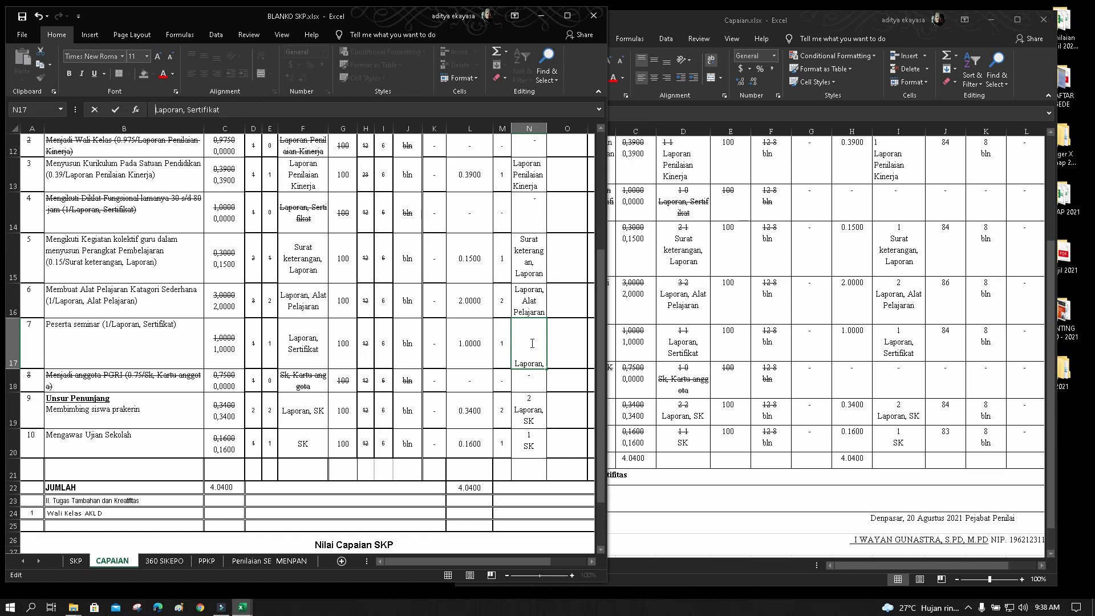
click(533, 403)
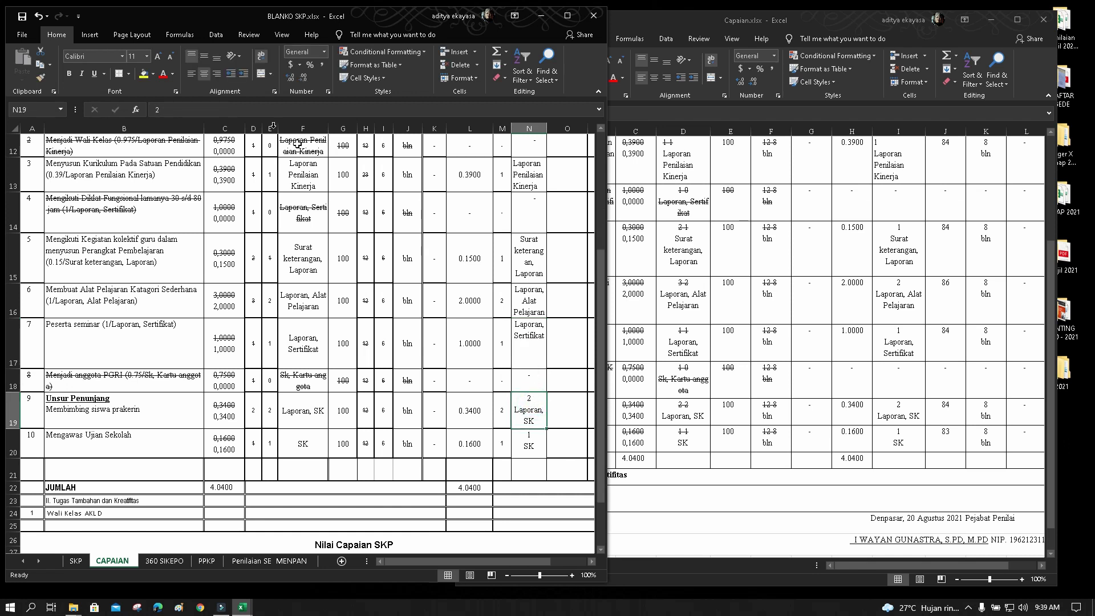
click(218, 112)
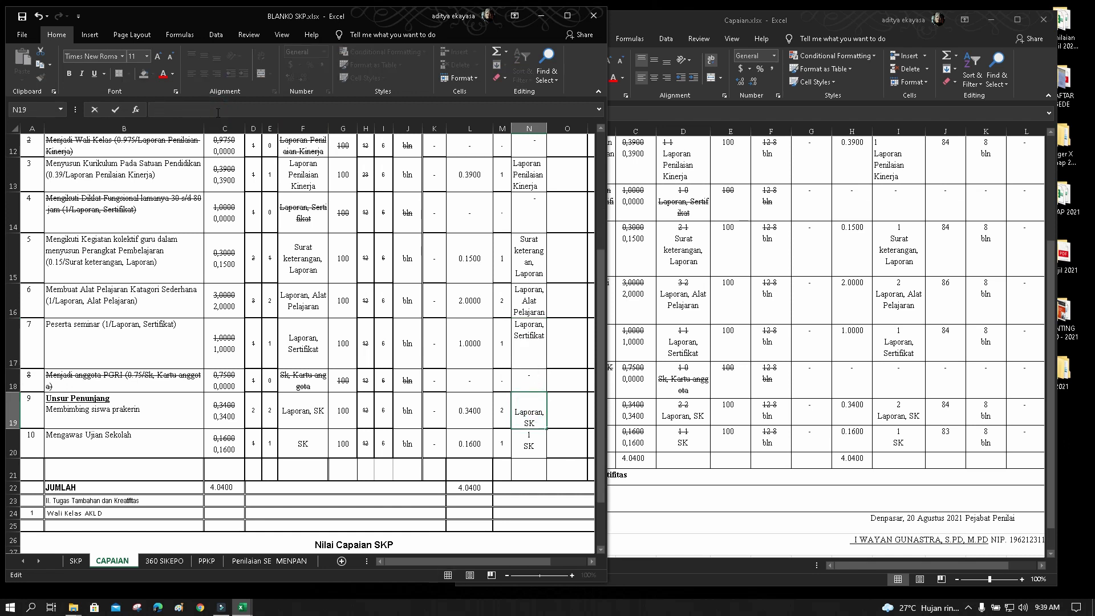
key(Delete)
click(525, 441)
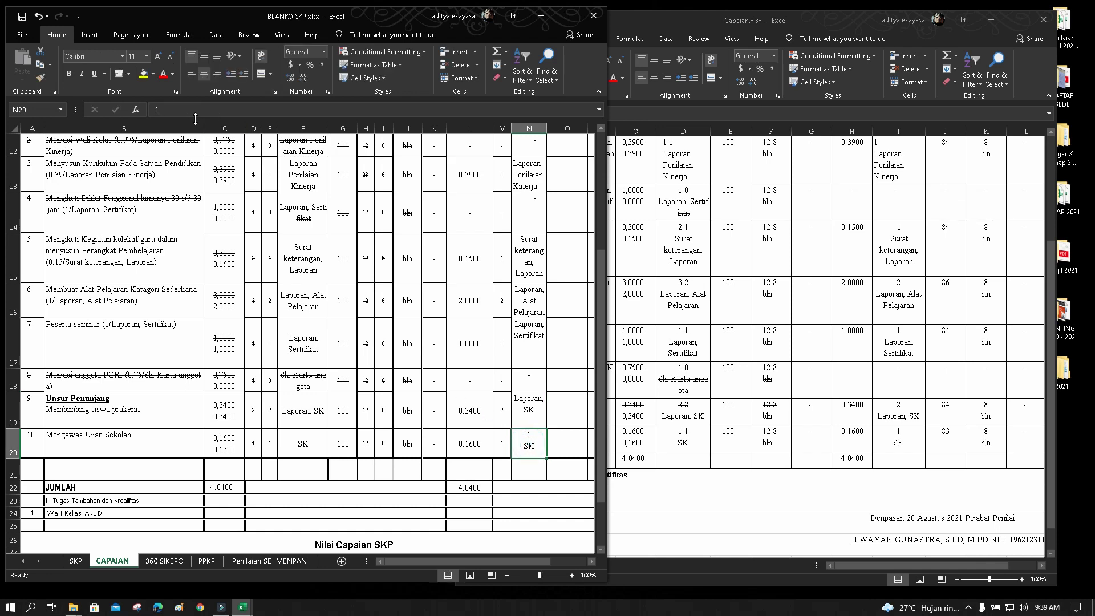
click(191, 110)
key(Delete)
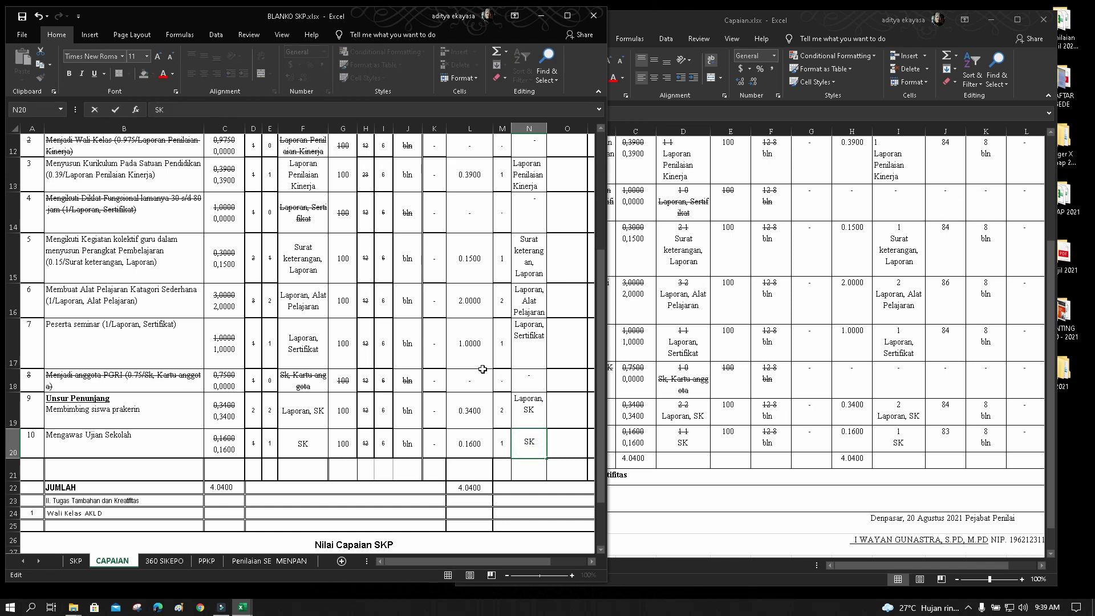
scroll(582, 439, down, 2)
scroll(551, 414, up, 4)
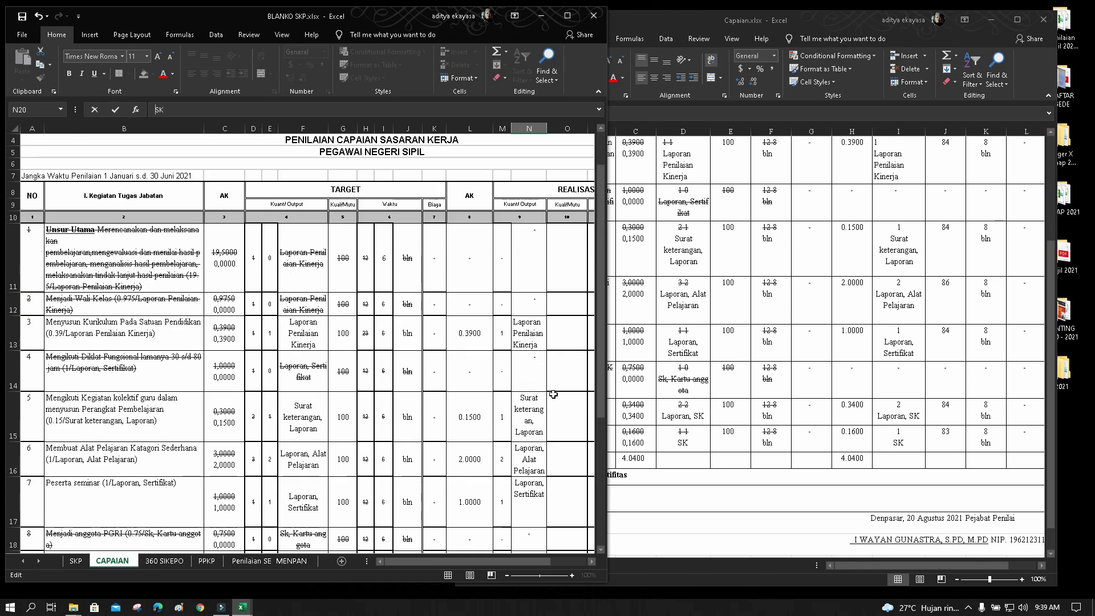
click(556, 371)
Middle-align the output entries in N11:N20 vertically
drag(527, 257, 529, 542)
scroll(554, 479, down, 1)
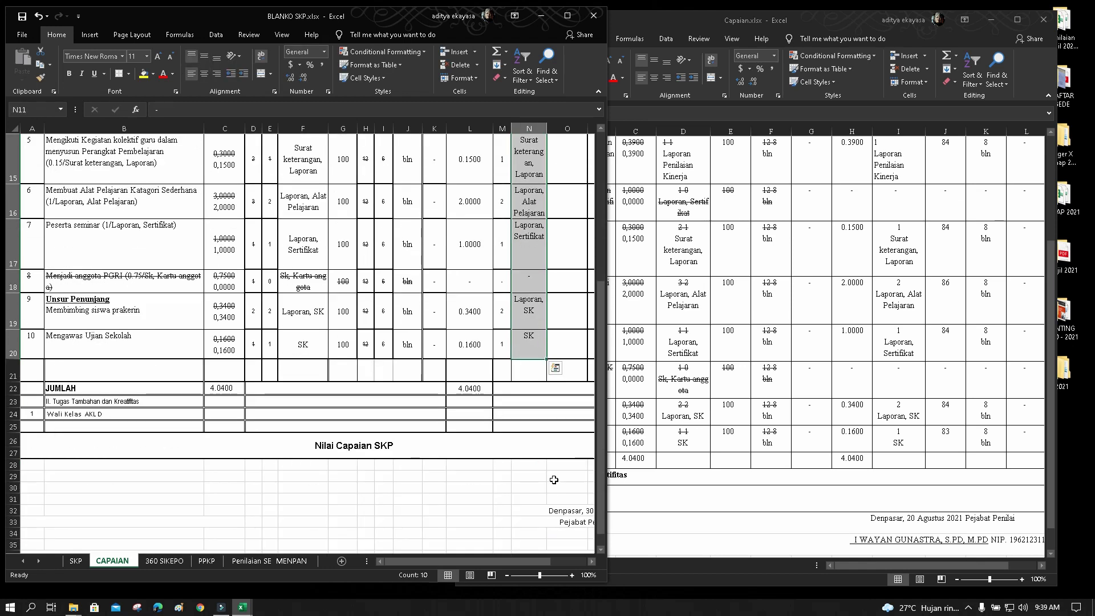
scroll(554, 479, up, 1)
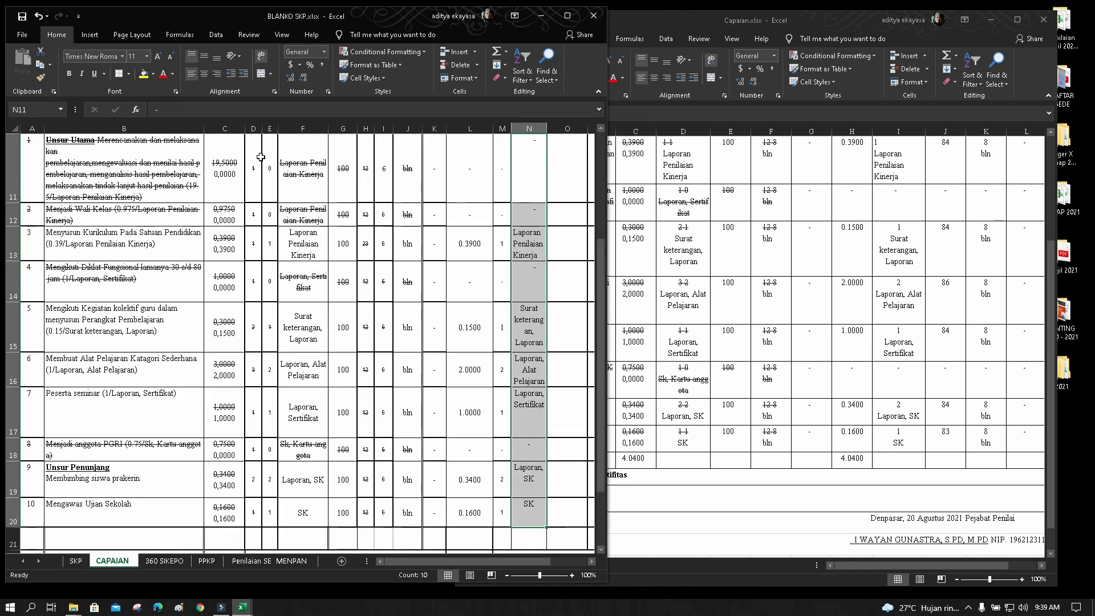
click(203, 57)
click(580, 338)
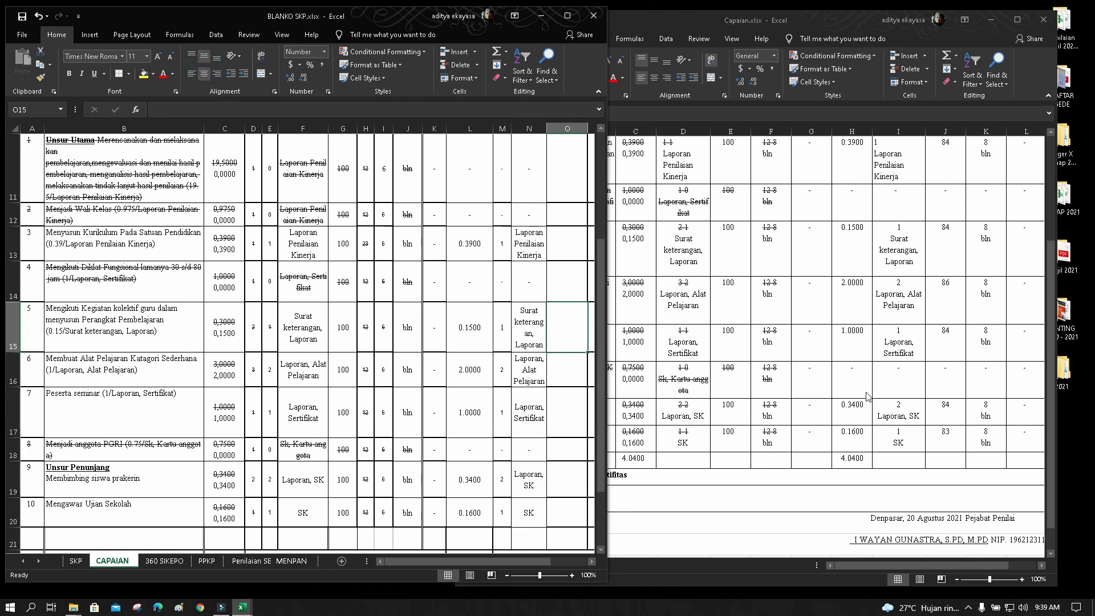
scroll(562, 316, up, 3)
scroll(562, 315, down, 1)
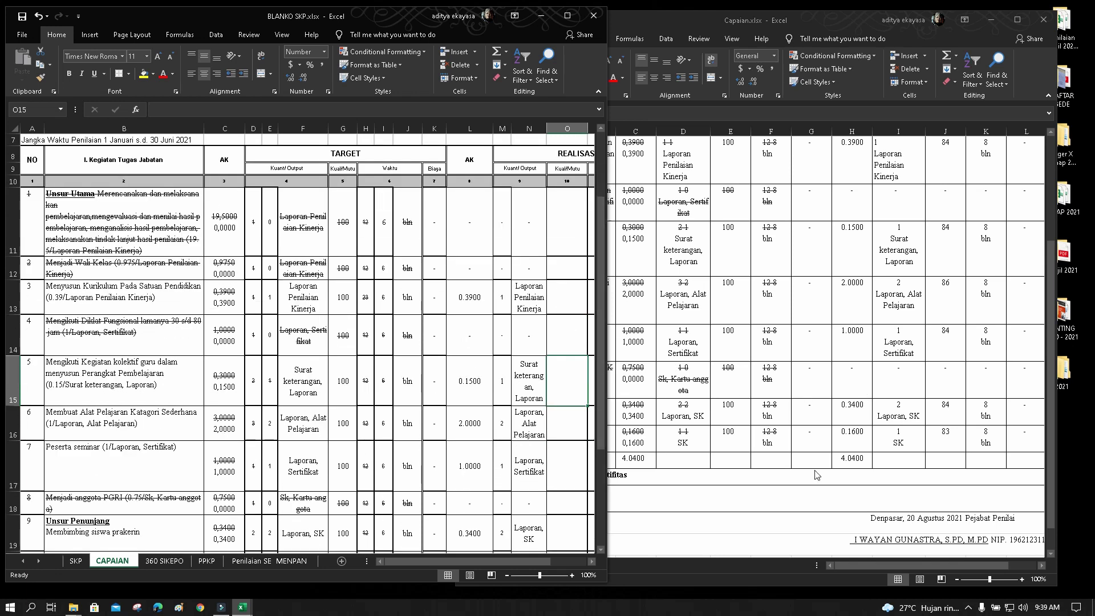
Copy the Kual/Mutu scores from Capaian.xlsx column J and paste them into O11 of BLANKO SKP
drag(928, 566, 959, 571)
scroll(882, 445, up, 2)
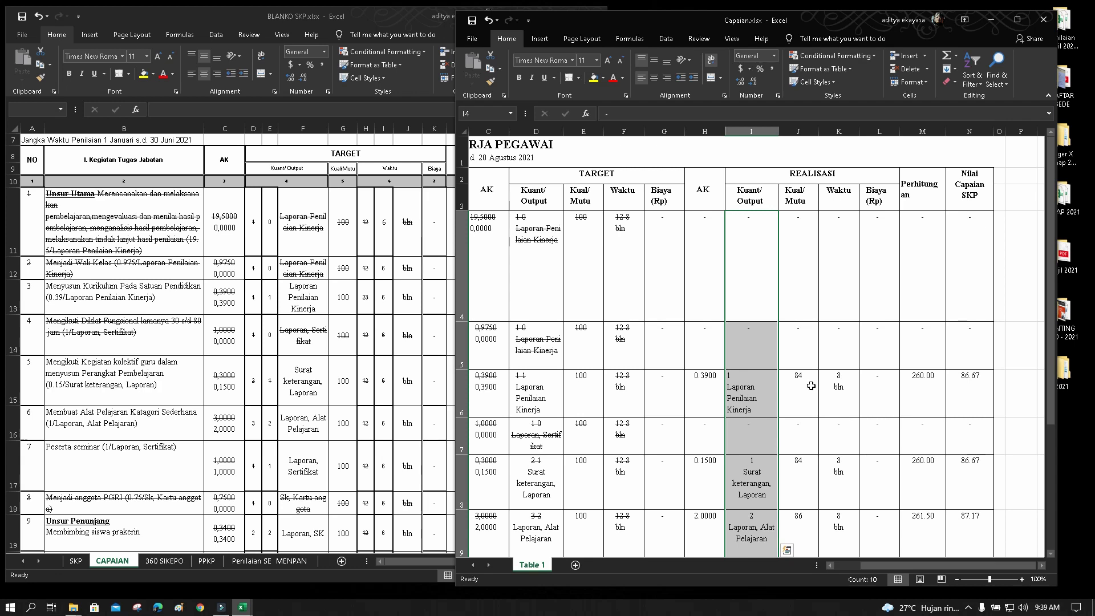
drag(799, 245, 799, 490)
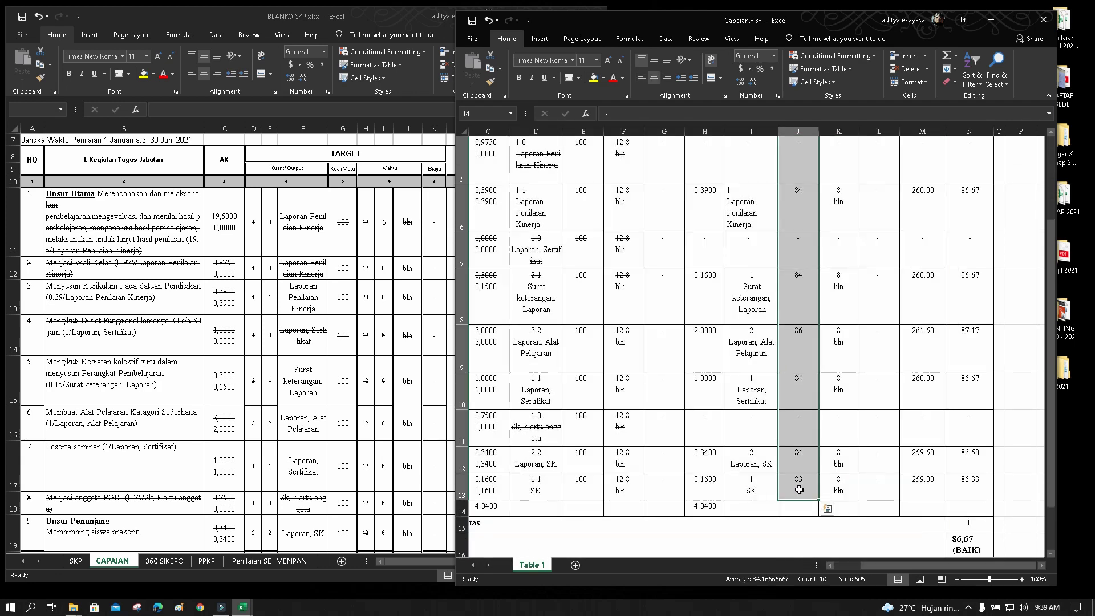
key(ctrl+c)
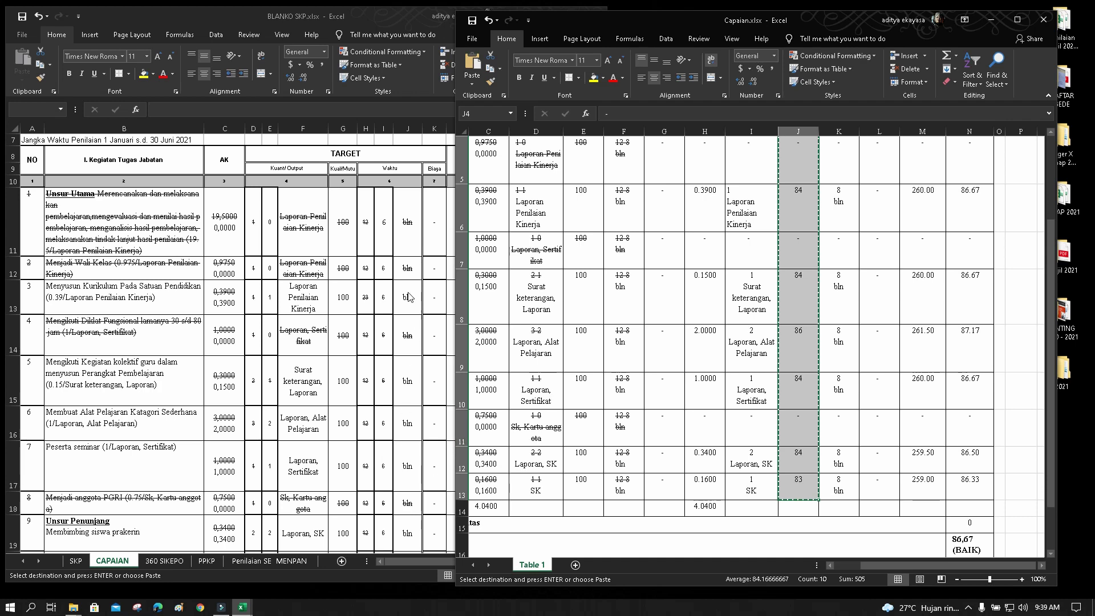
click(409, 296)
click(565, 226)
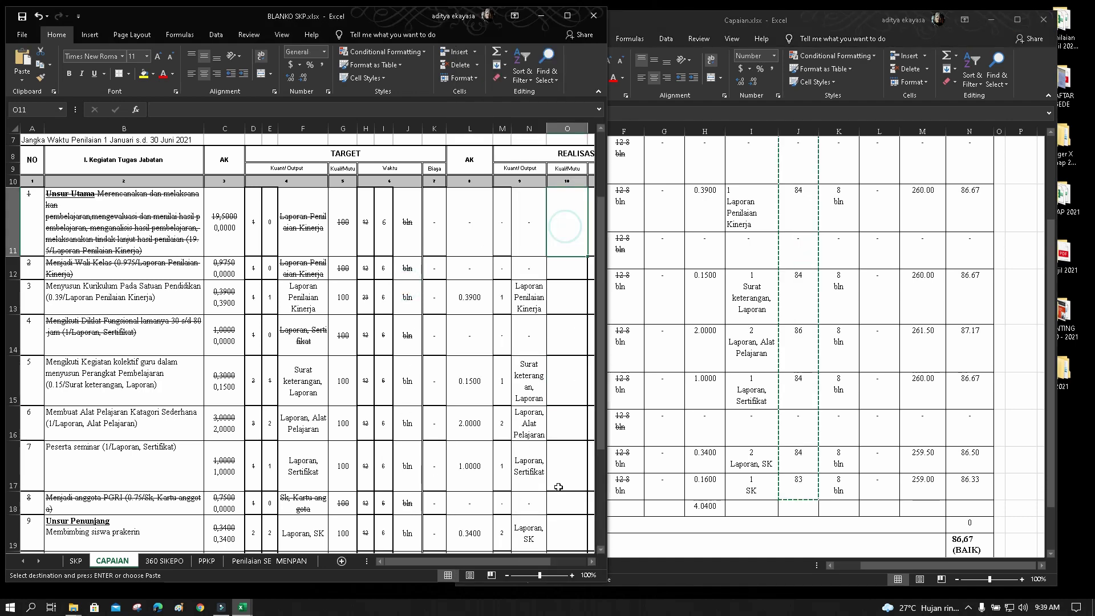
click(592, 561)
click(592, 562)
click(592, 561)
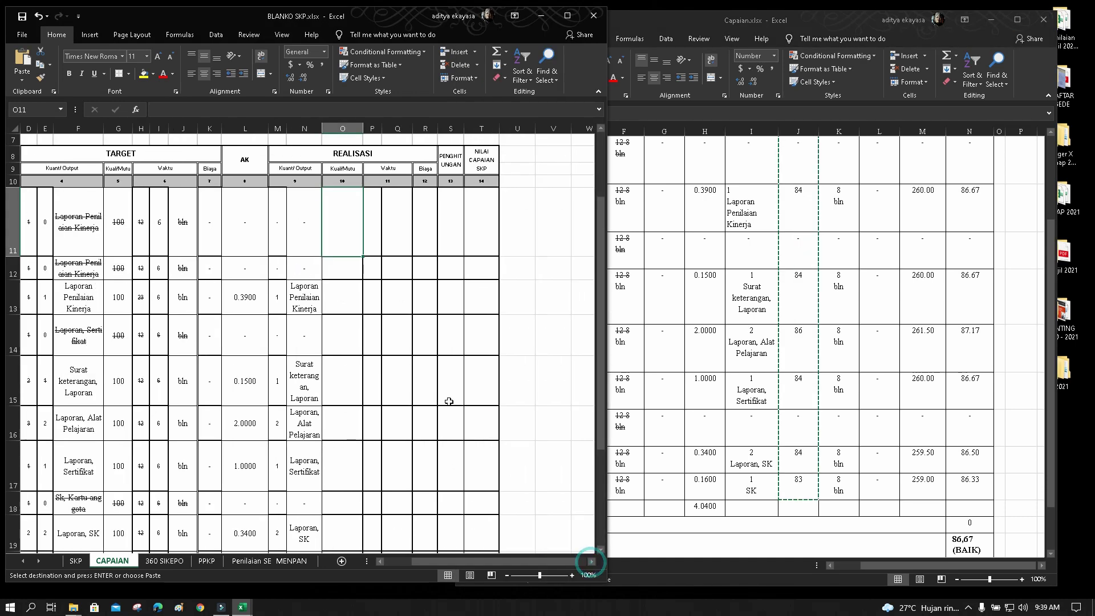
click(346, 240)
click(17, 61)
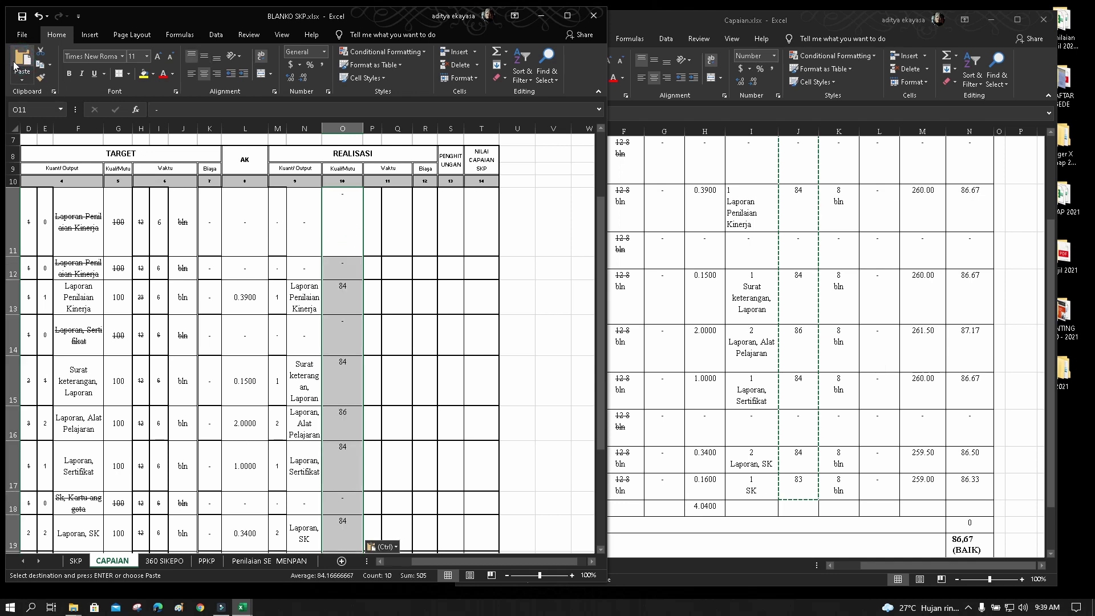
scroll(381, 345, down, 3)
scroll(381, 344, up, 3)
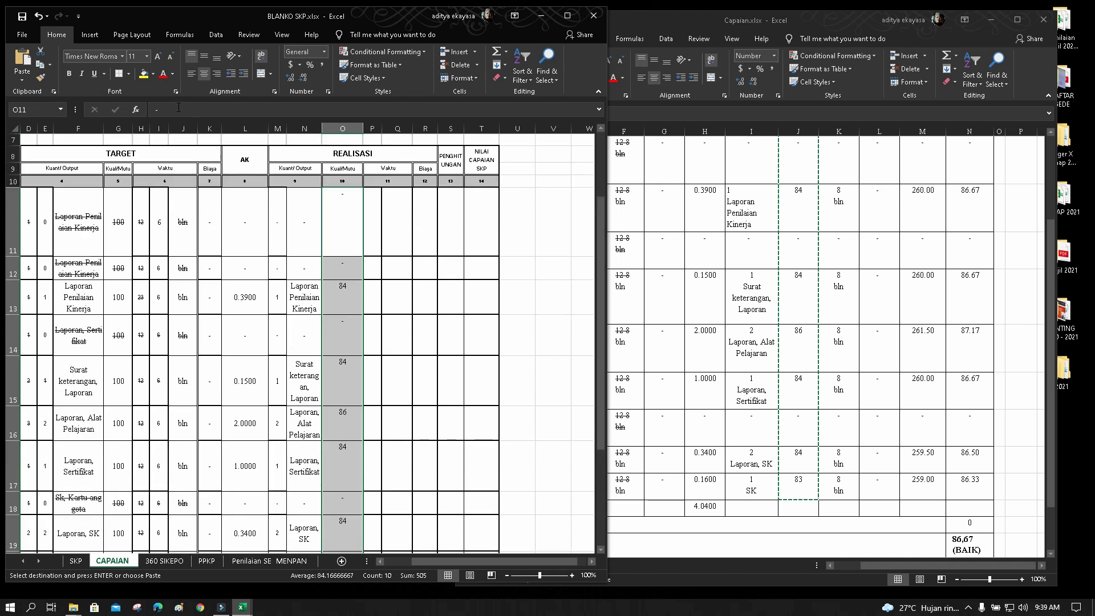
Centre the pasted quality scores in column O both vertically and horizontally
click(203, 56)
click(204, 74)
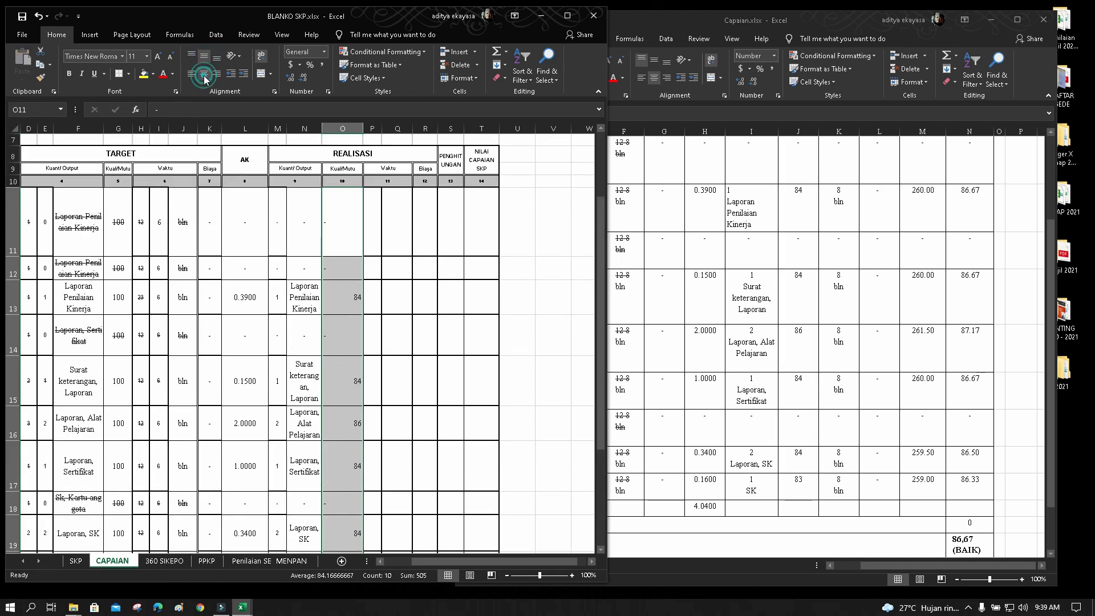
click(204, 74)
click(422, 242)
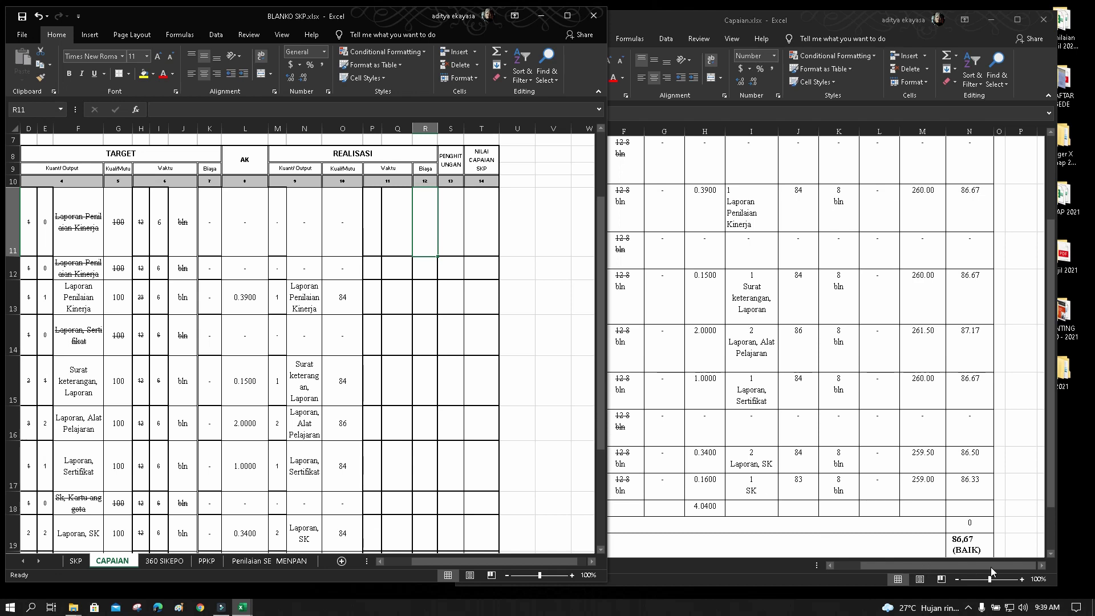
scroll(985, 522, up, 3)
Copy the Waktu entries (8 bln and dashes) from Capaian.xlsx column K into Q11 of BLANKO SKP
click(869, 418)
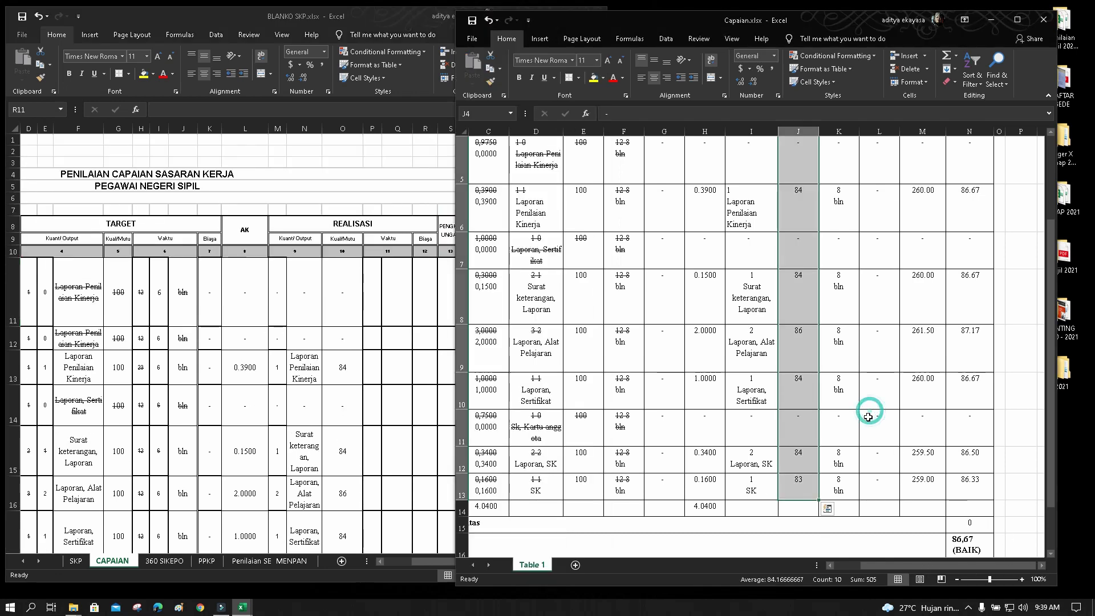
scroll(868, 418, up, 2)
drag(844, 263, 849, 492)
key(ctrl+c)
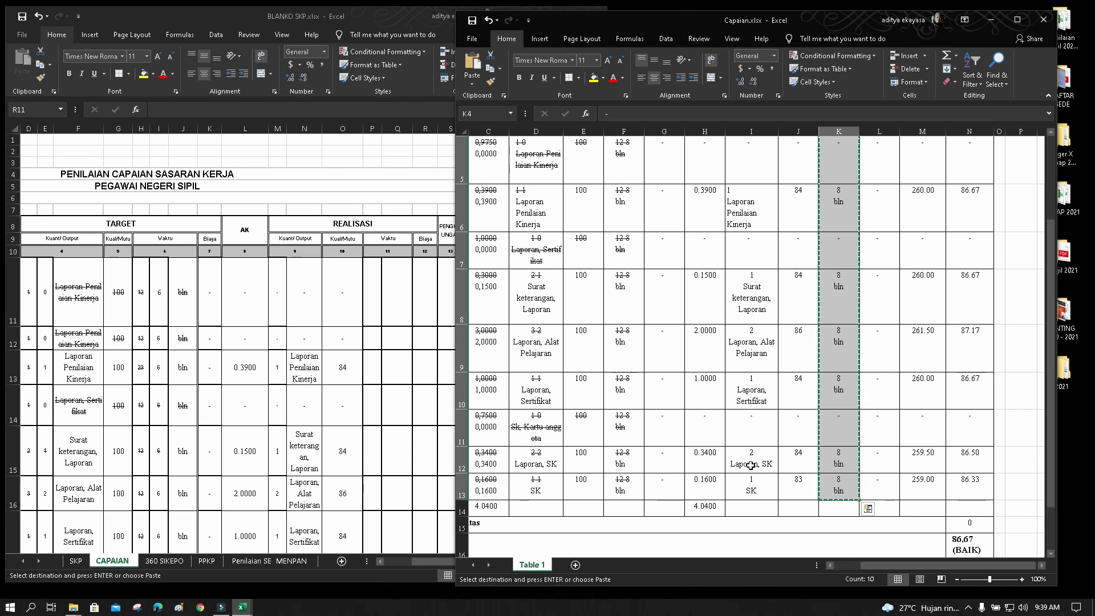
click(397, 292)
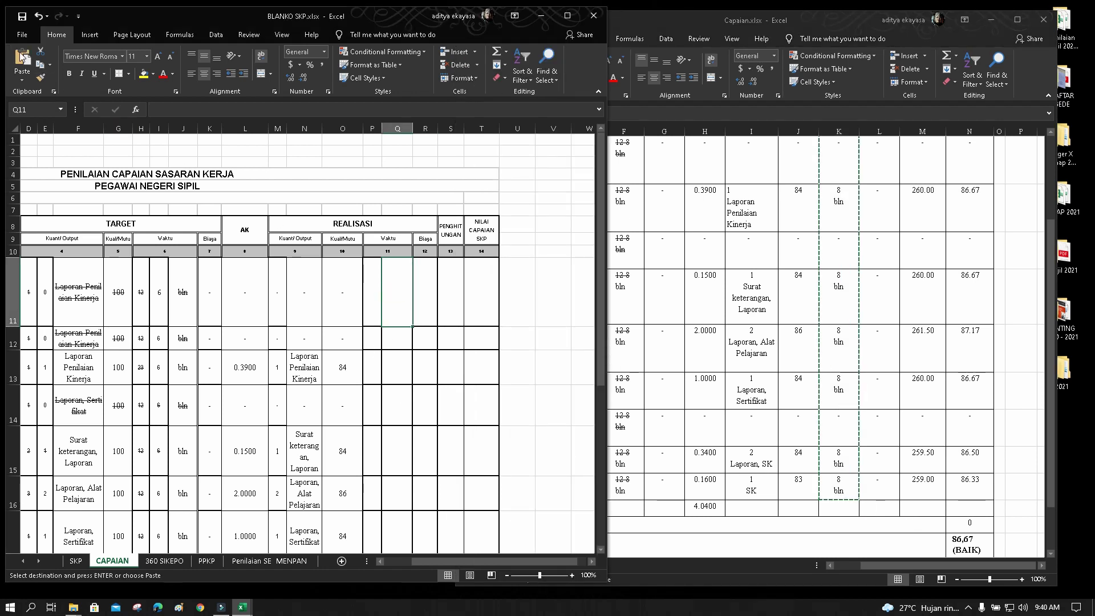
key(ctrl+v)
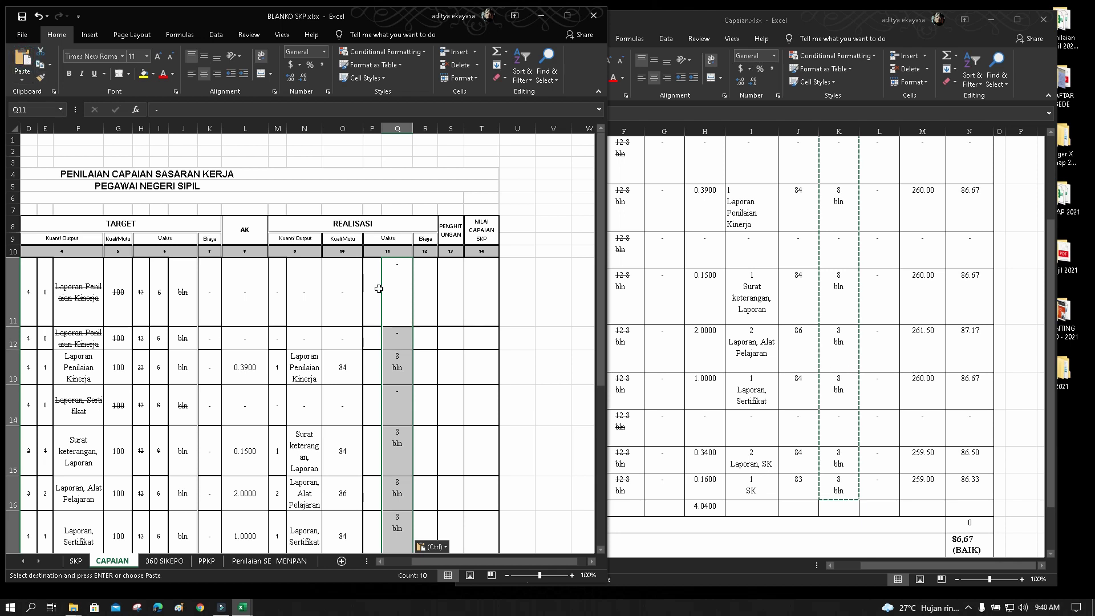
click(372, 289)
Enter realised times in P11–P15: dashes in P11, P12 and P14, 6 in P13, 8 in P15
double_click(372, 289)
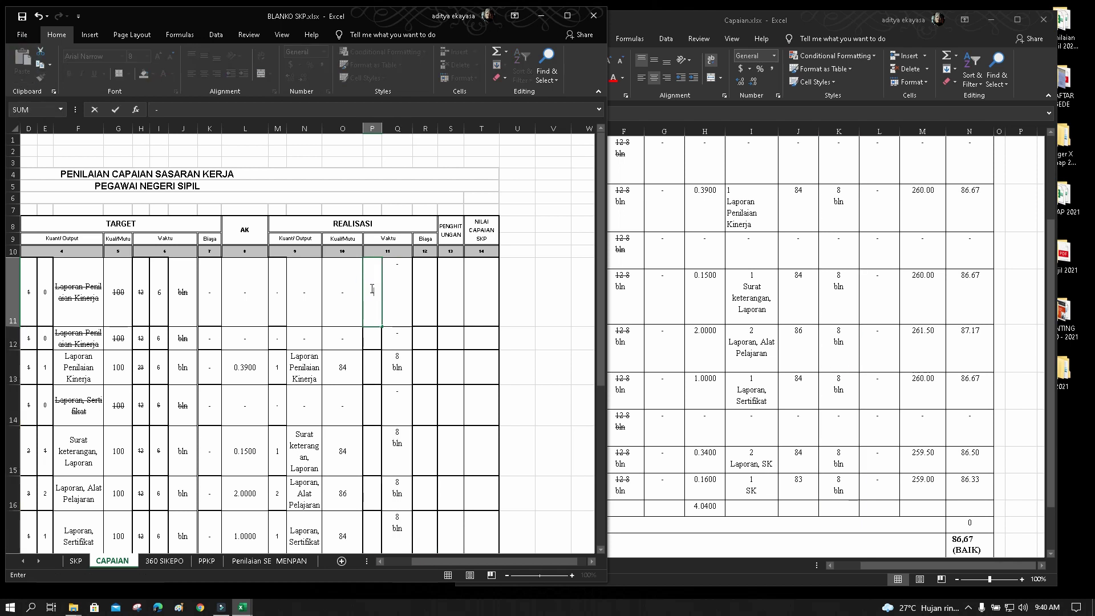
text(-)
key(Return)
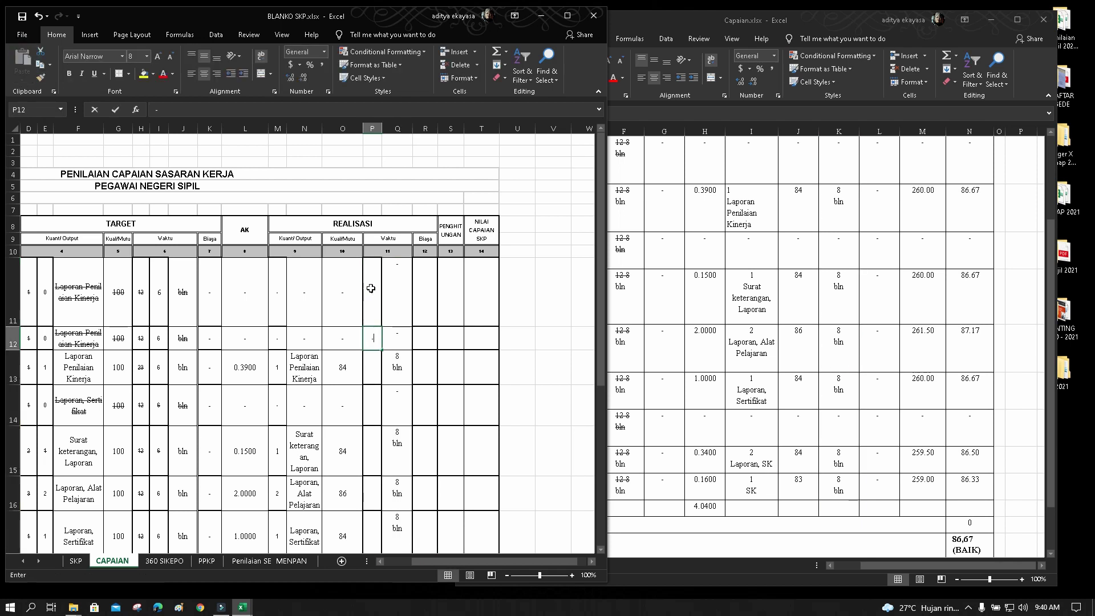
key(Return)
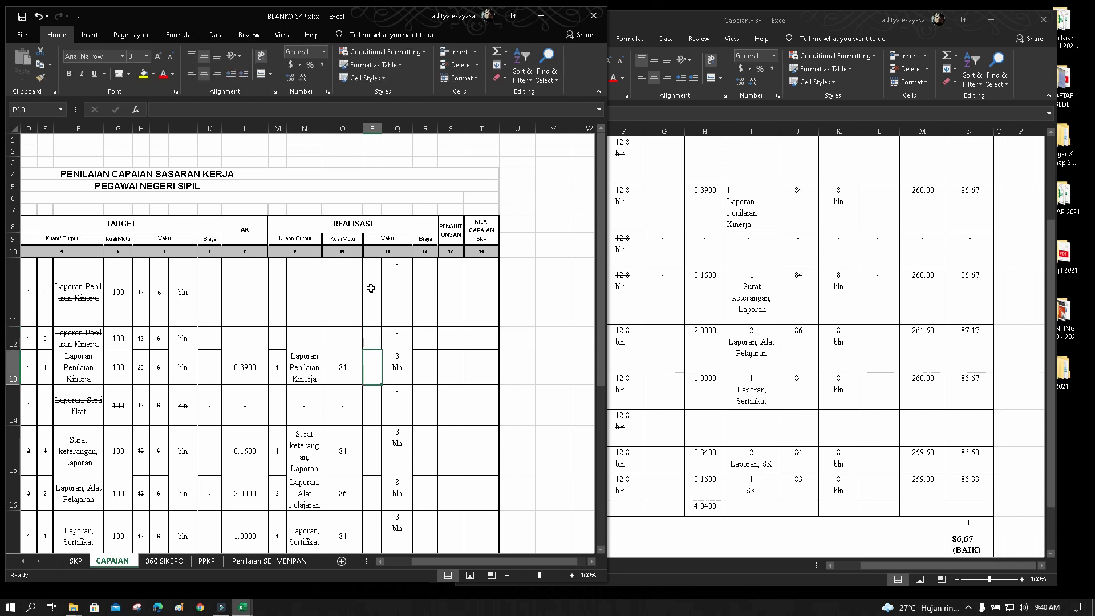
text(6)
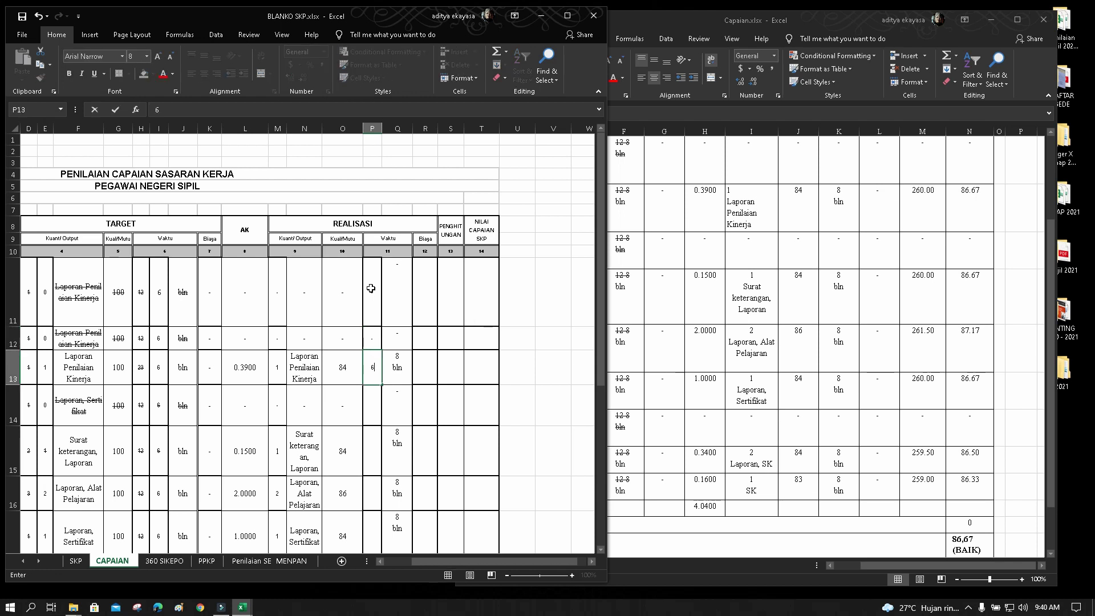
key(Return)
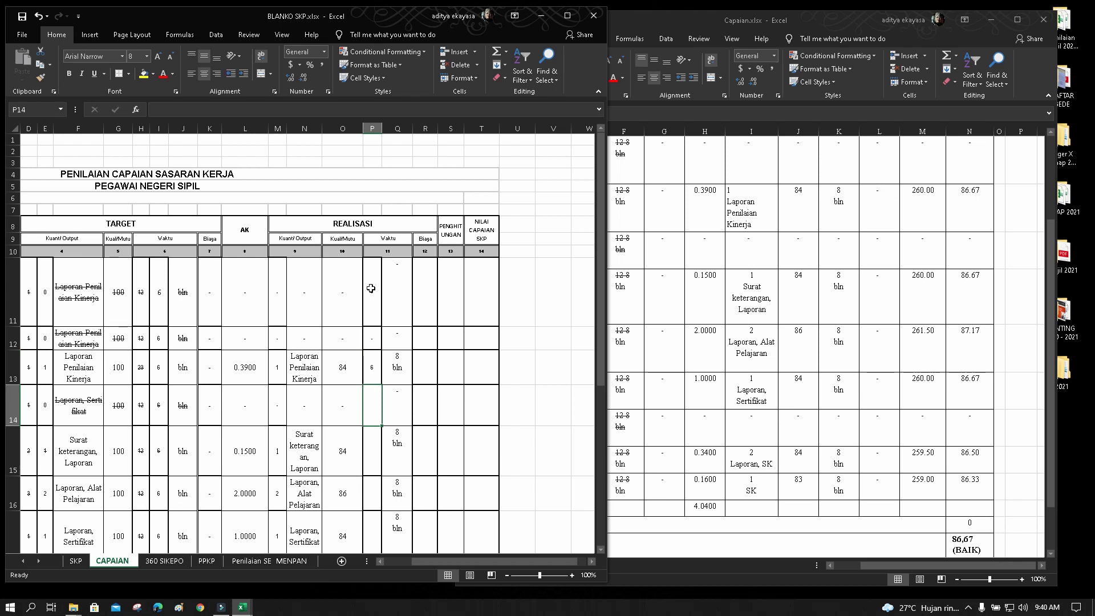
text(-)
key(Return)
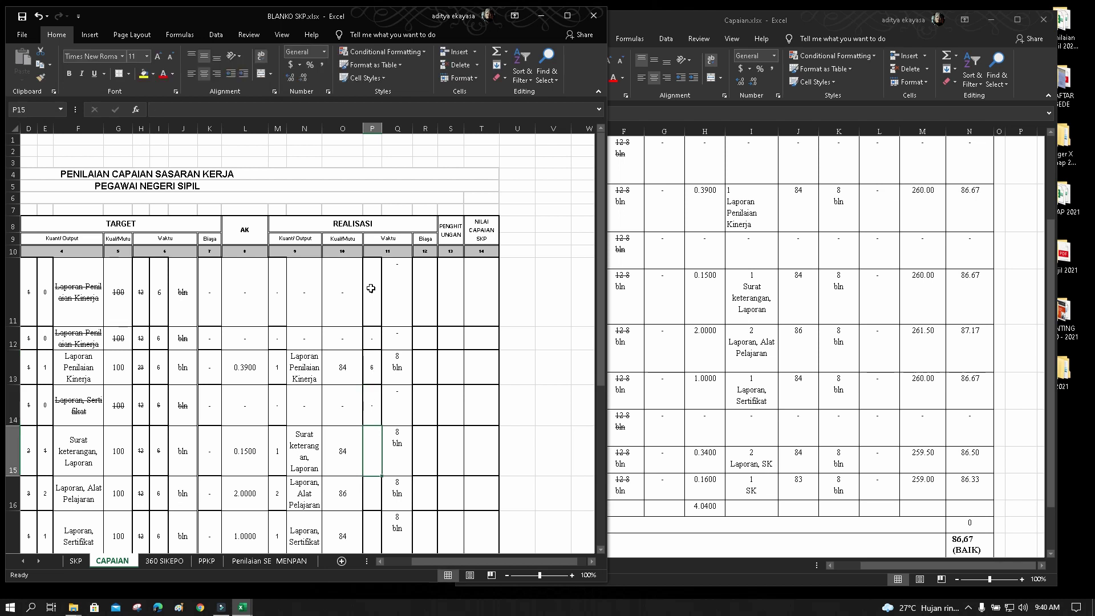
text(8)
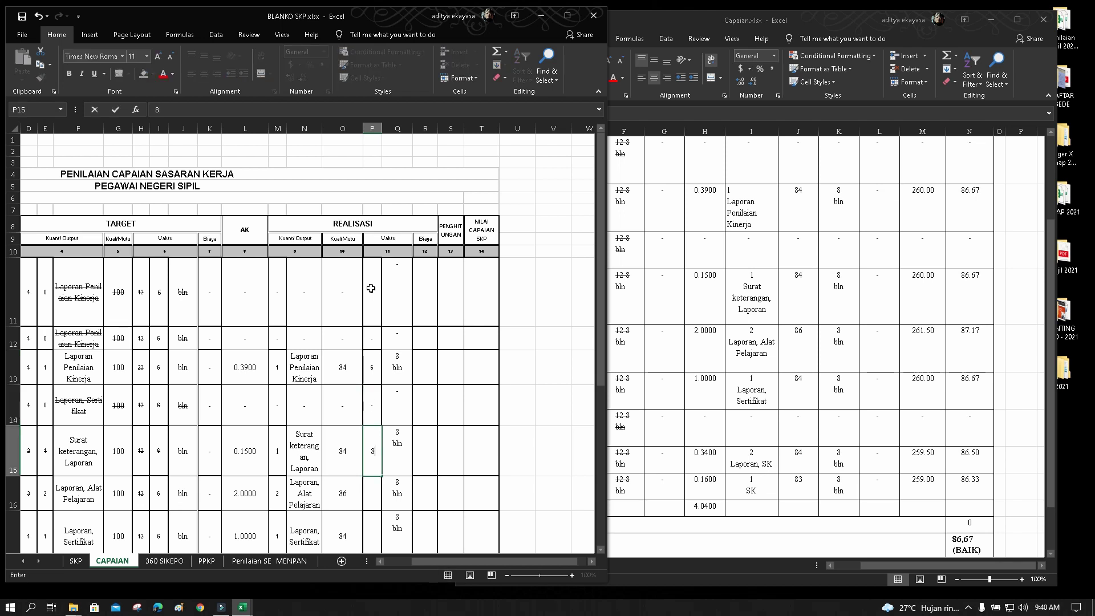
key(Return)
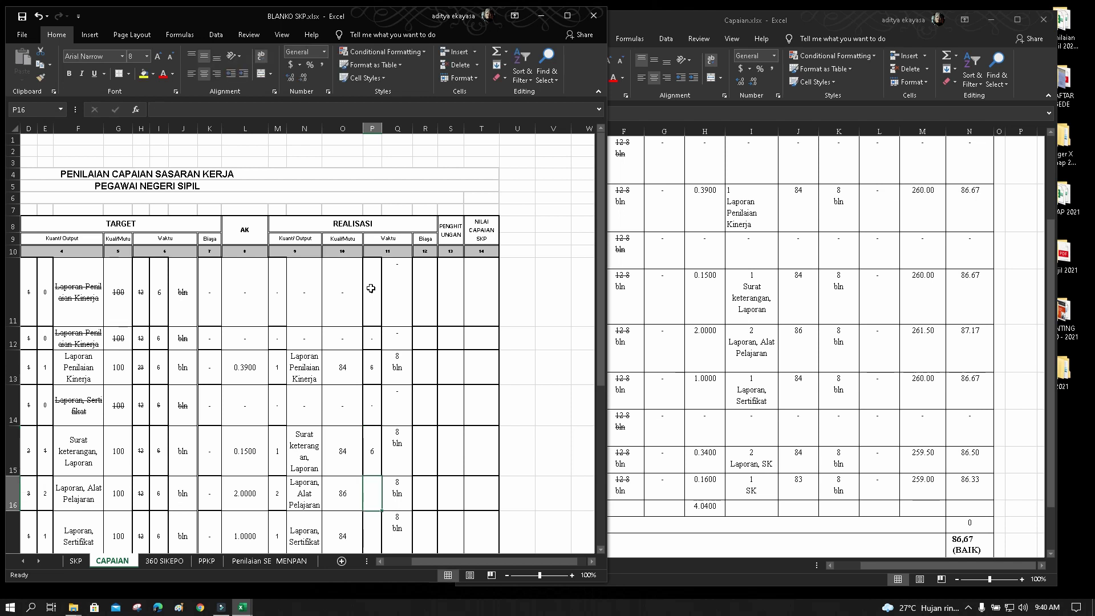
Enter 6 in P16, P17, P19 and P20, with a placeholder in P18
text(6)
key(Return)
text(6)
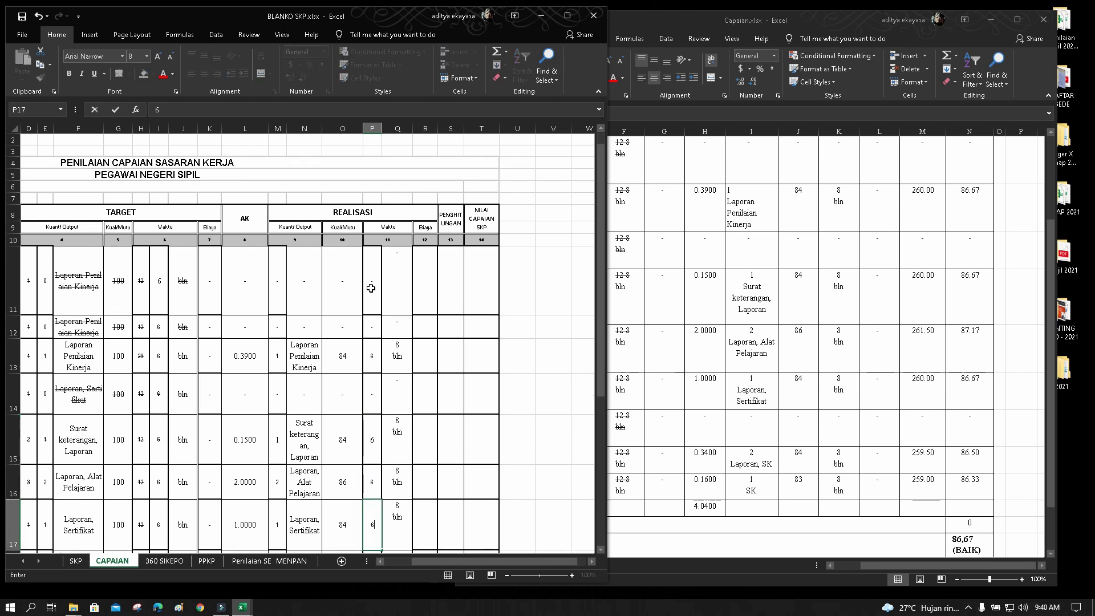
key(Return)
text(.)
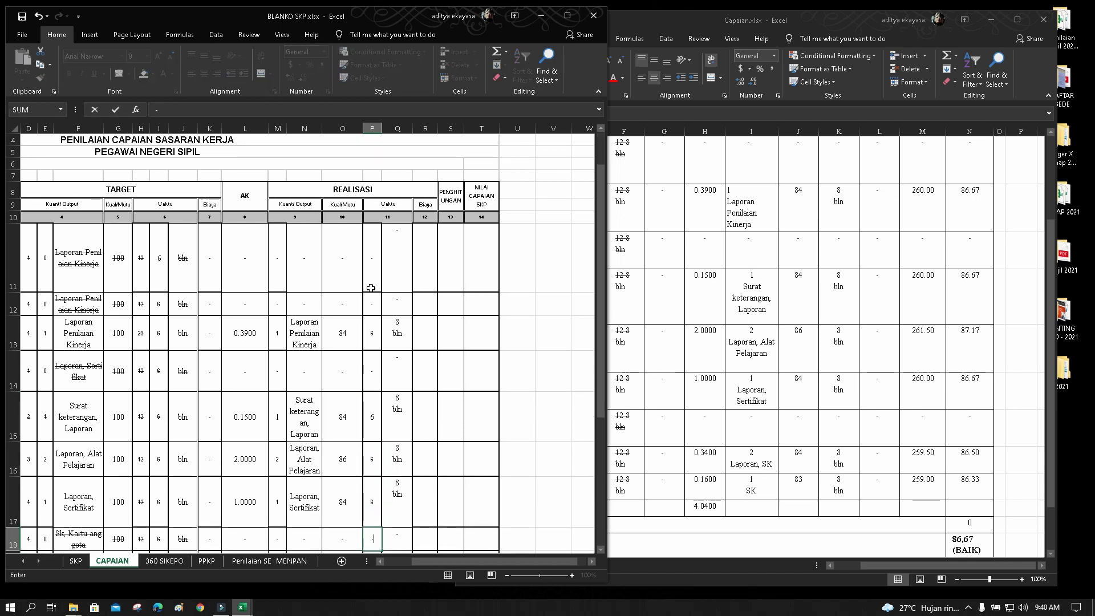
key(Return)
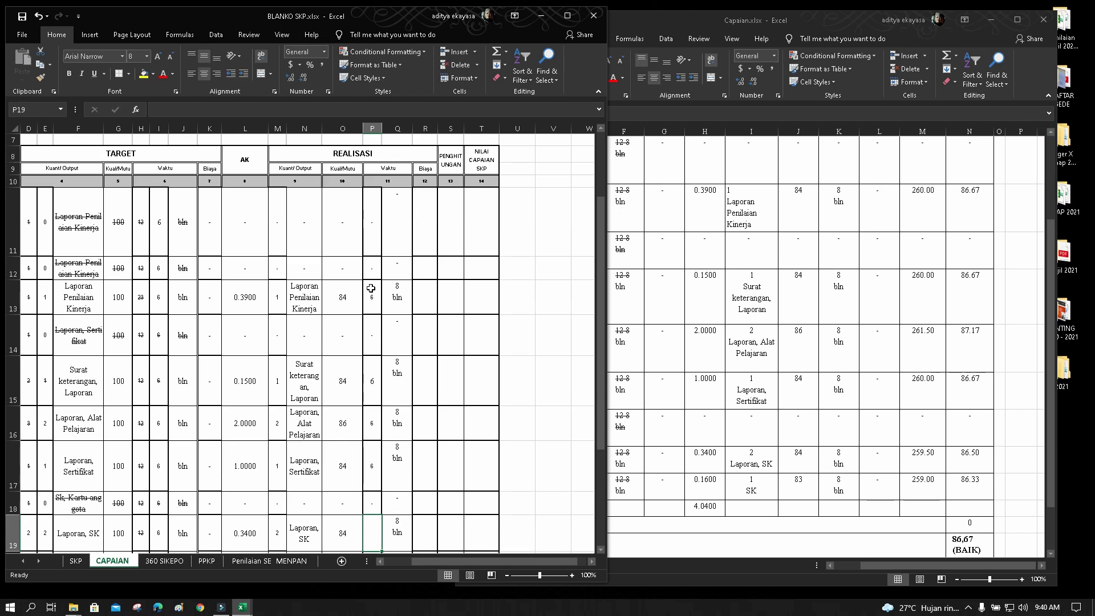
text(6)
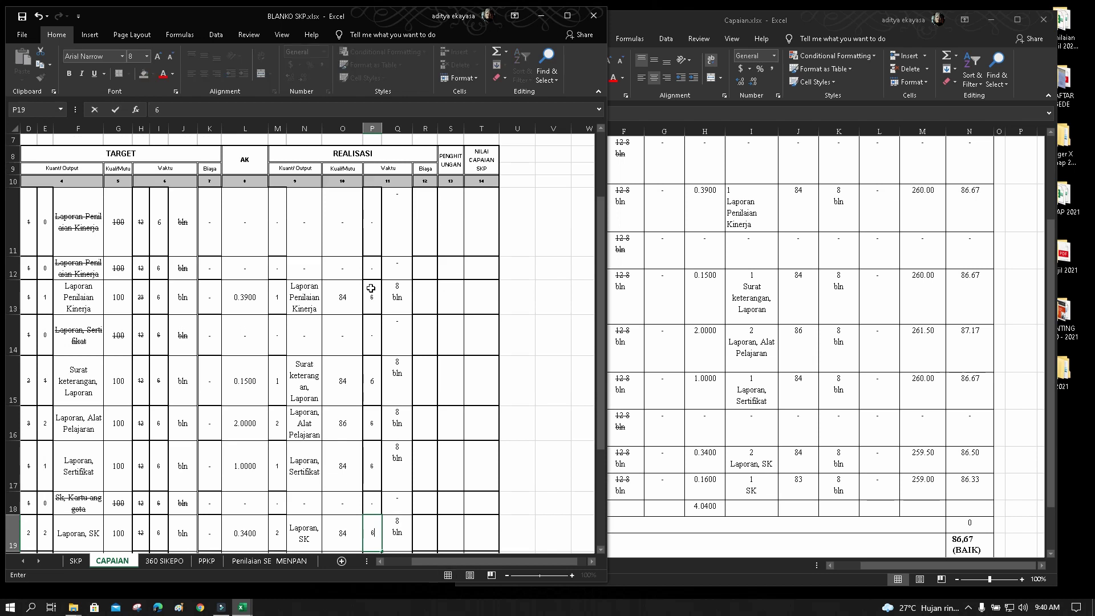
key(Return)
text(6)
key(Return)
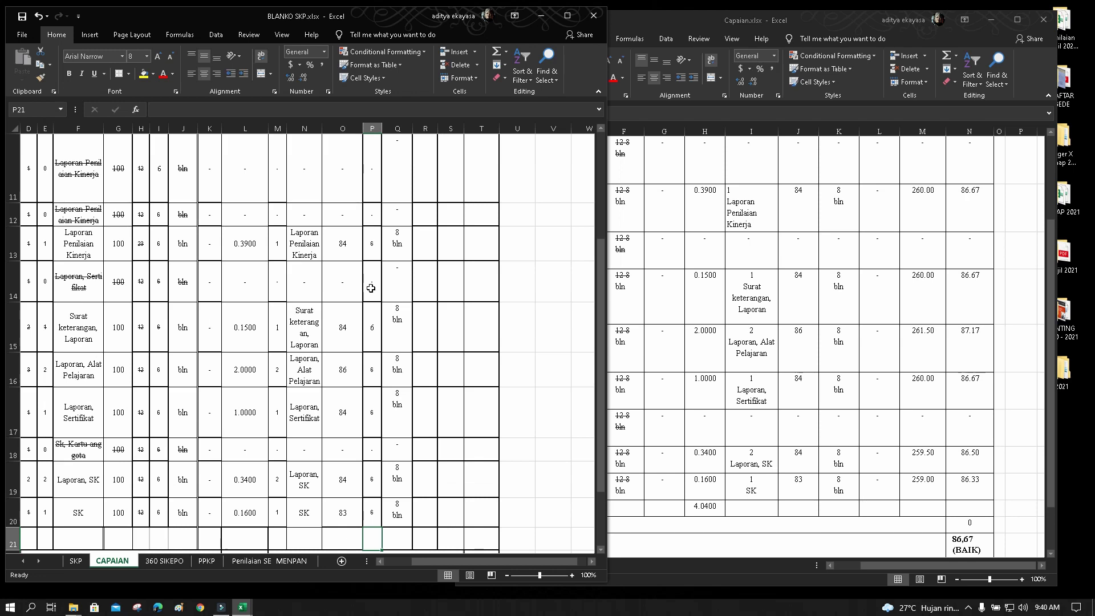
scroll(371, 288, down, 1)
right_click(371, 288)
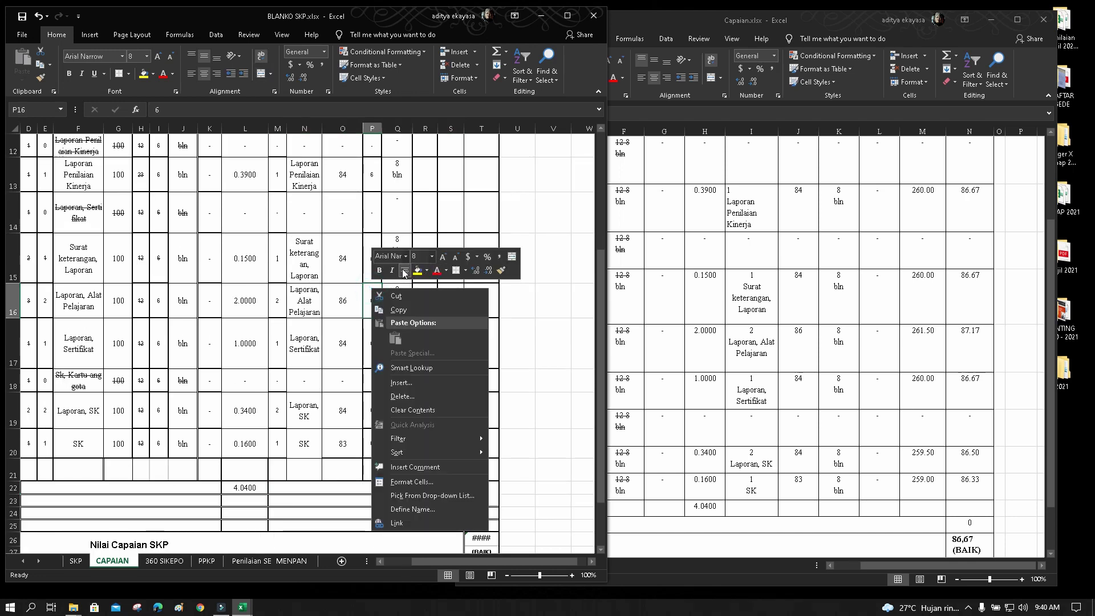
key(Escape)
scroll(401, 264, up, 3)
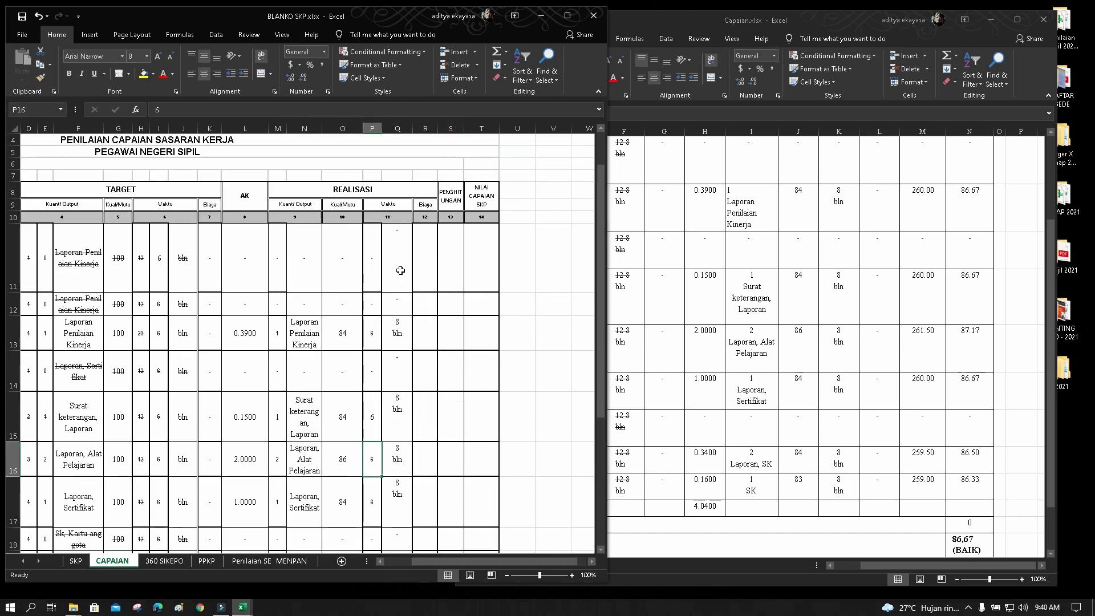
Delete the 8 from Q13 and Q15 so they read just 'bln'
click(394, 324)
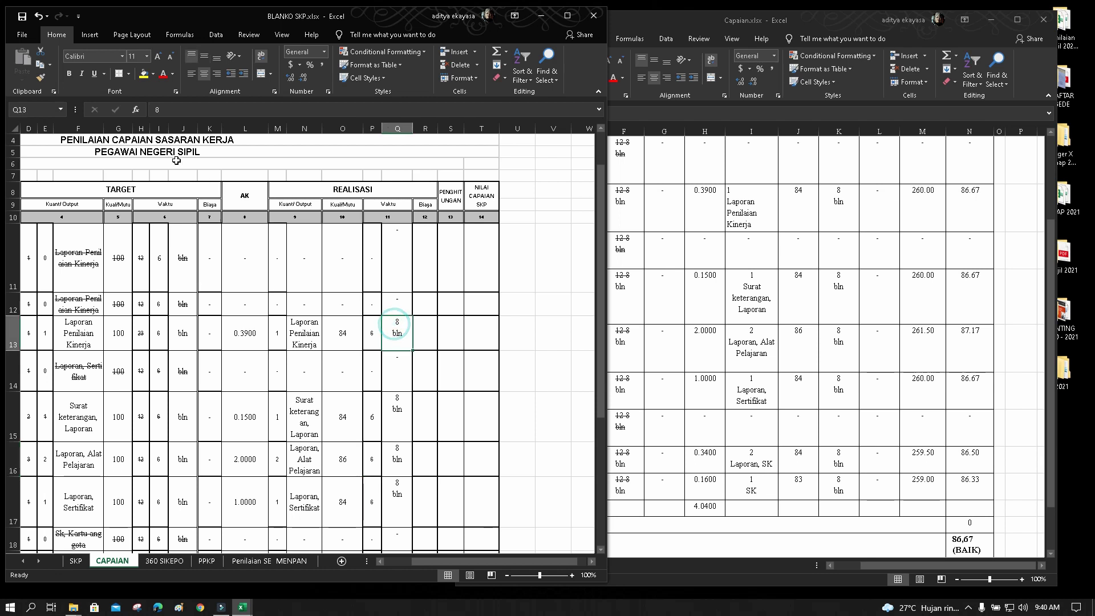
click(175, 108)
key(BackSpace)
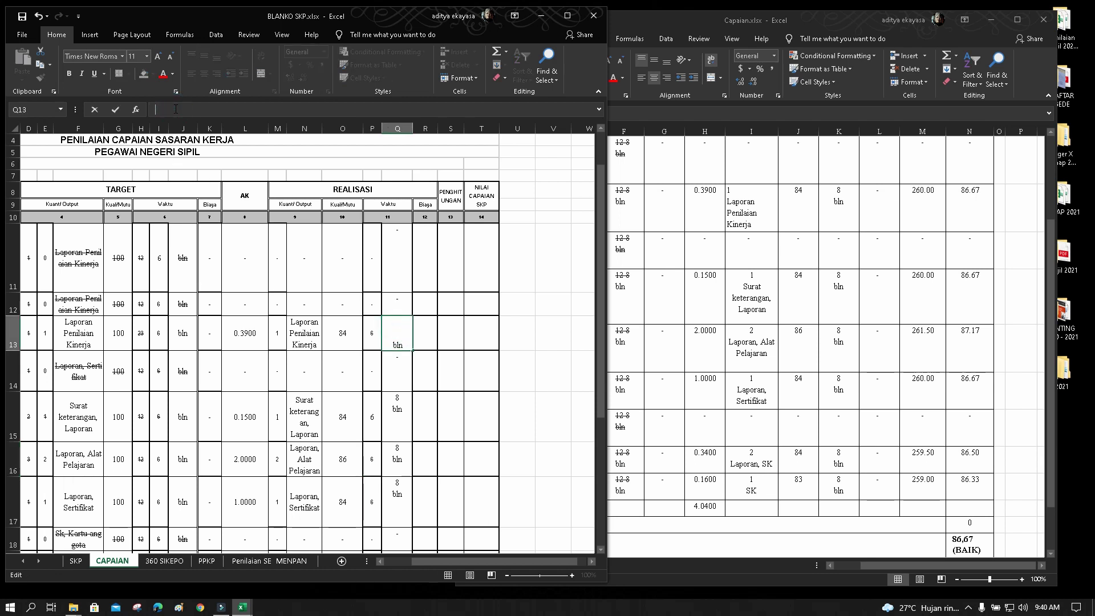
key(Delete)
click(395, 378)
click(401, 407)
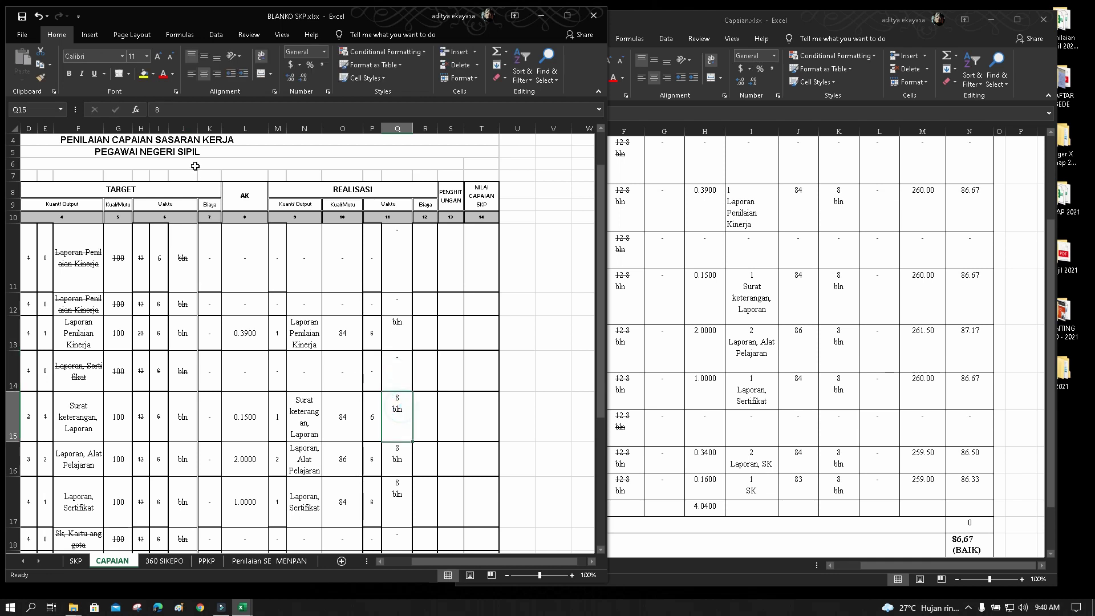
click(185, 113)
key(BackSpace)
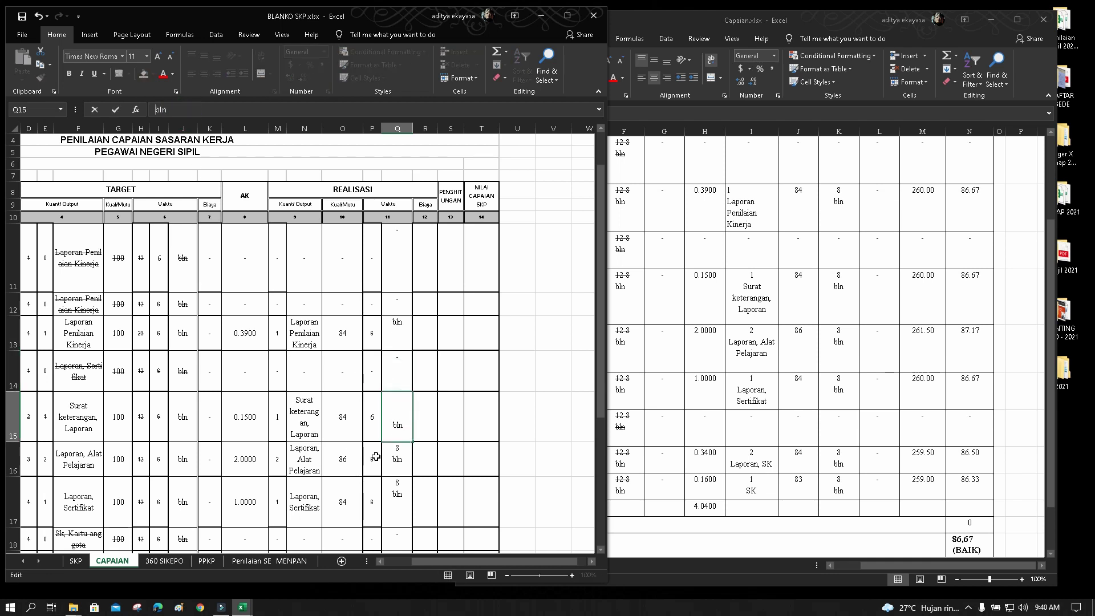
Strip the 8 and stray line breaks from Q16, Q17, Q19 and Q20, leaving 'bln'
click(395, 458)
click(177, 113)
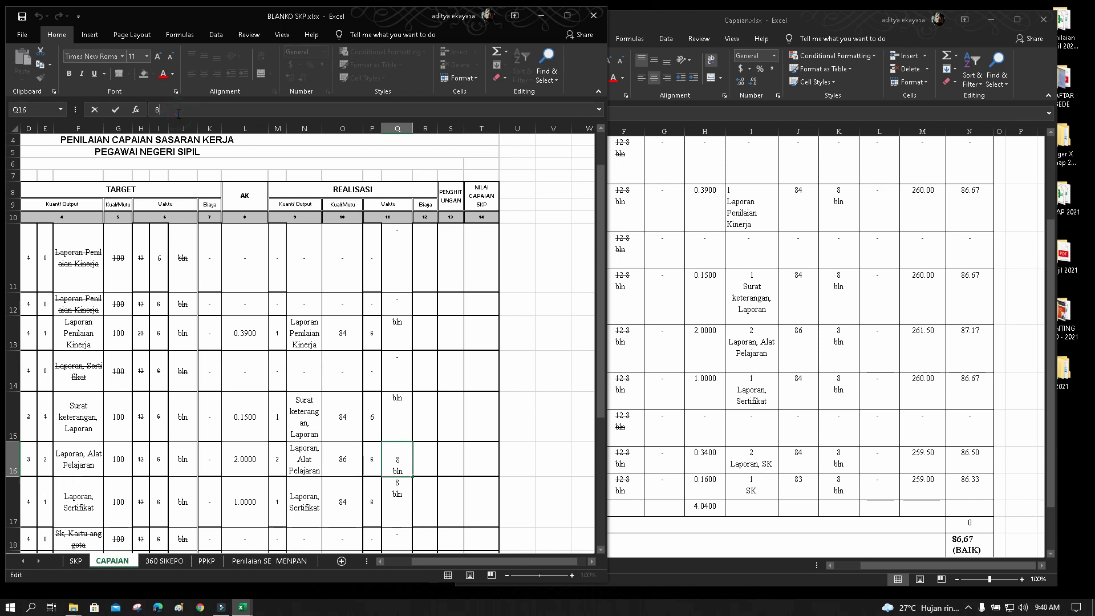
click(396, 481)
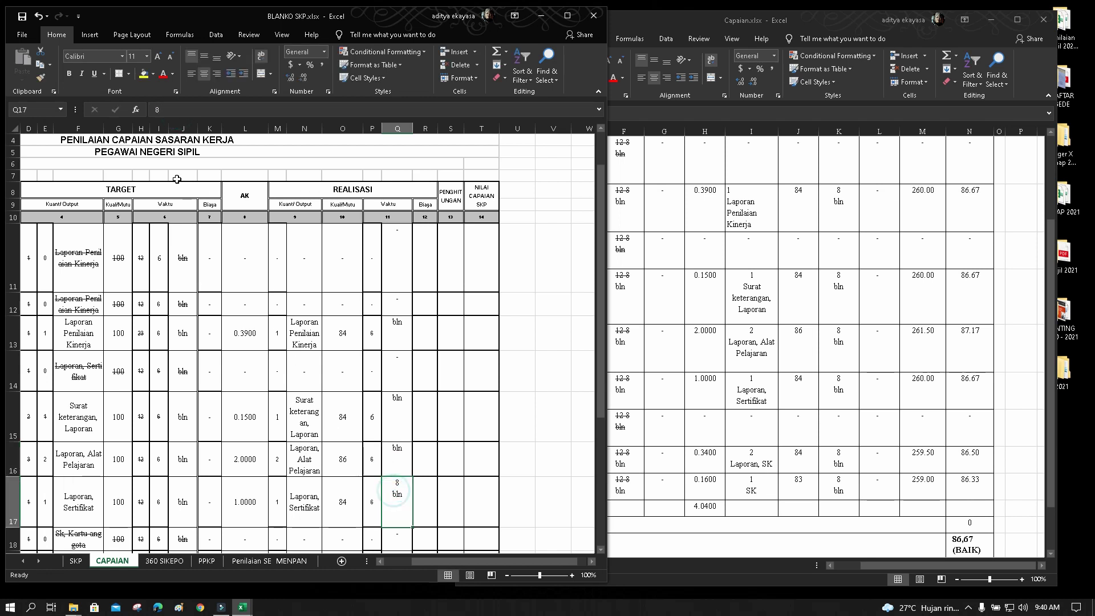
click(171, 108)
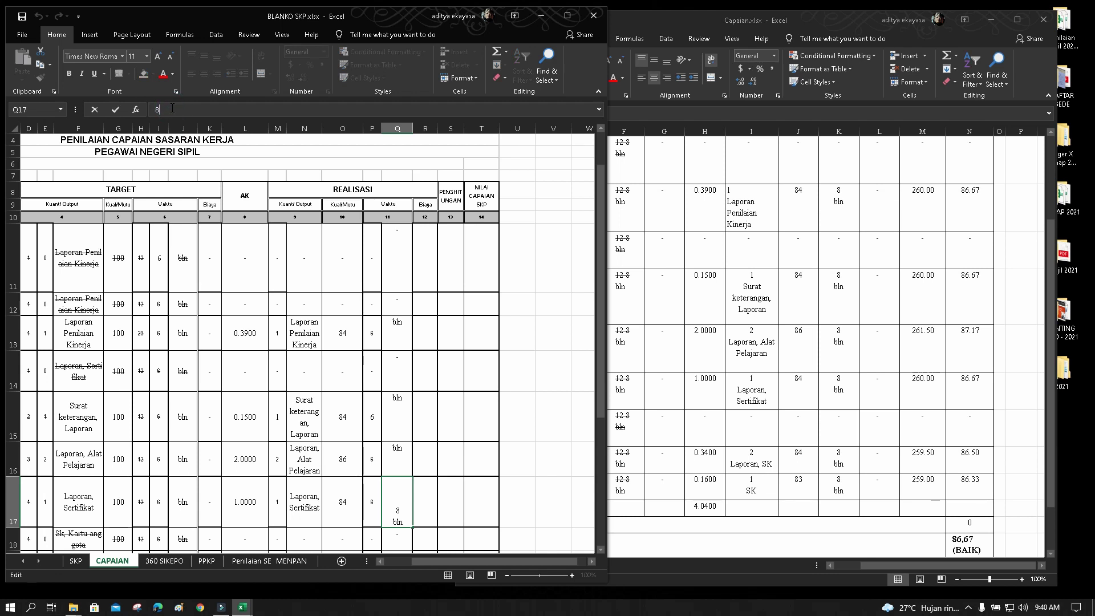
key(Delete)
scroll(446, 484, down, 1)
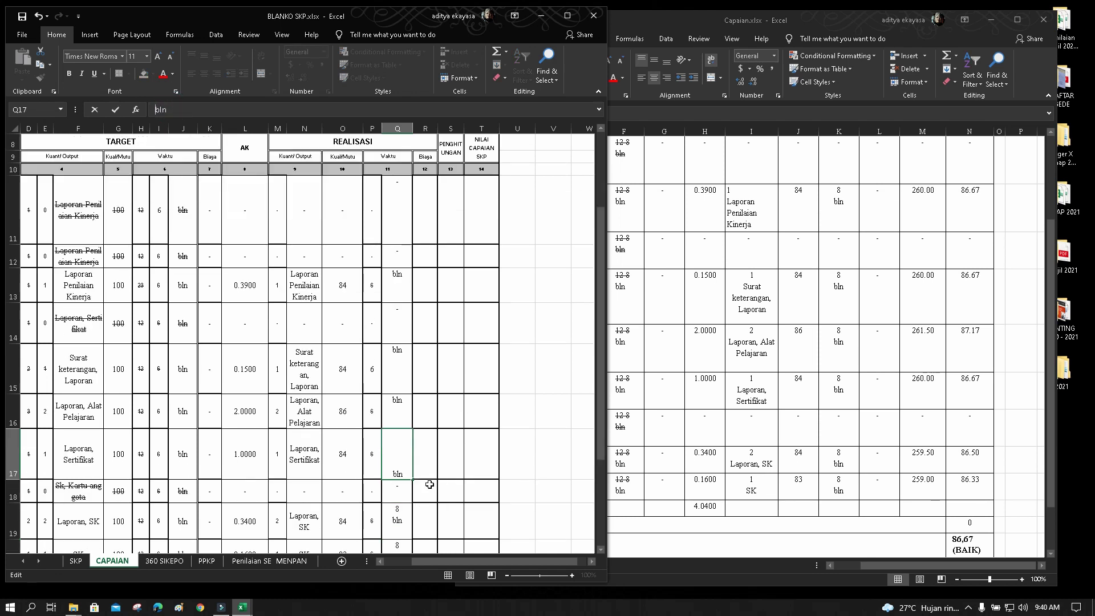
click(398, 521)
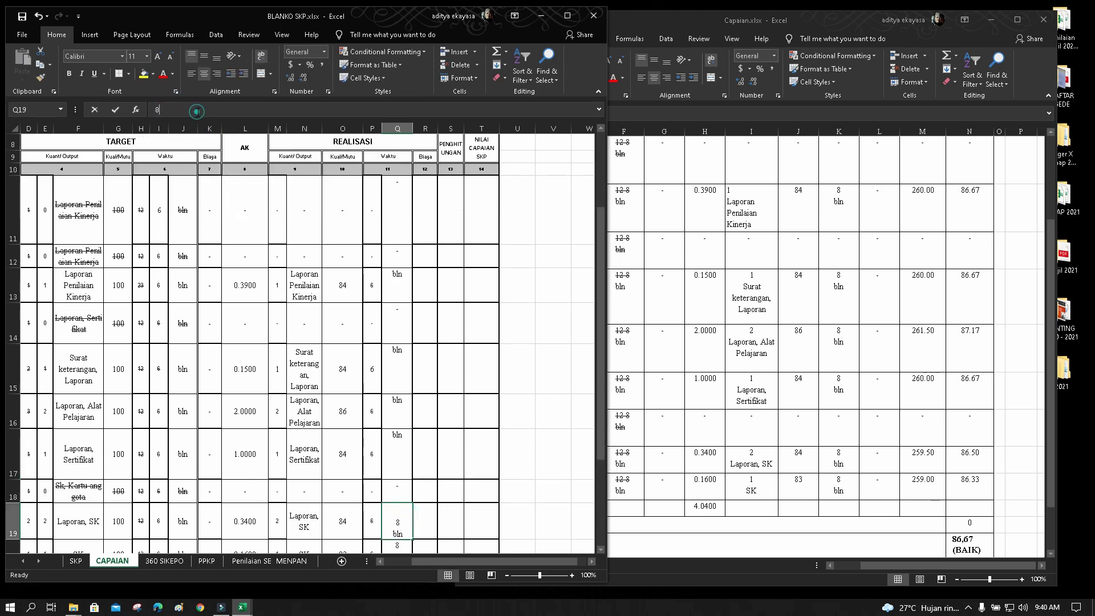
click(197, 109)
key(BackSpace)
scroll(423, 427, down, 1)
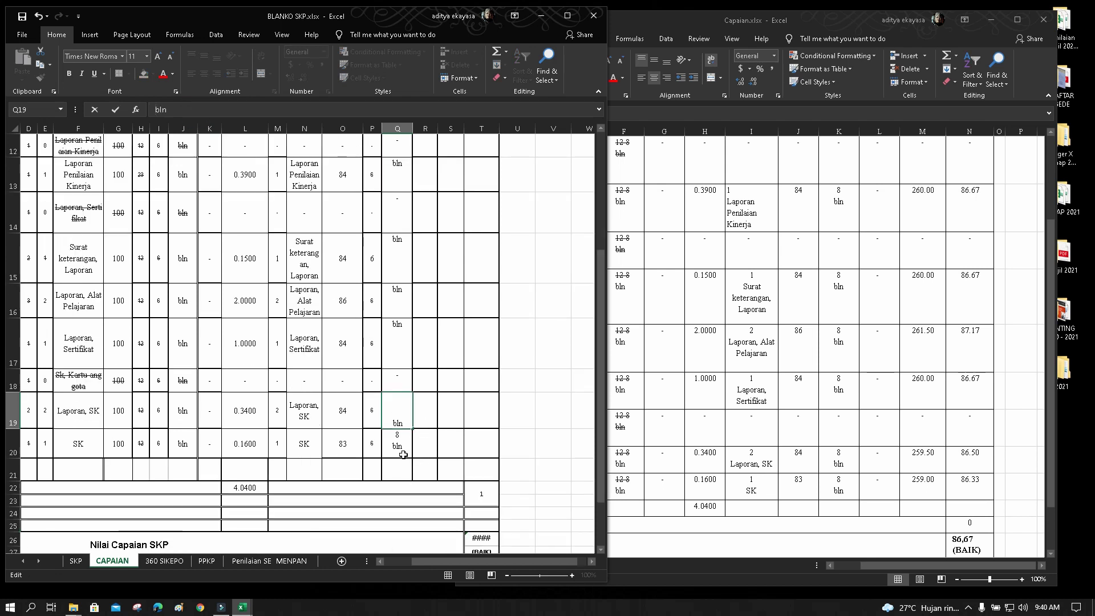
click(398, 442)
click(180, 111)
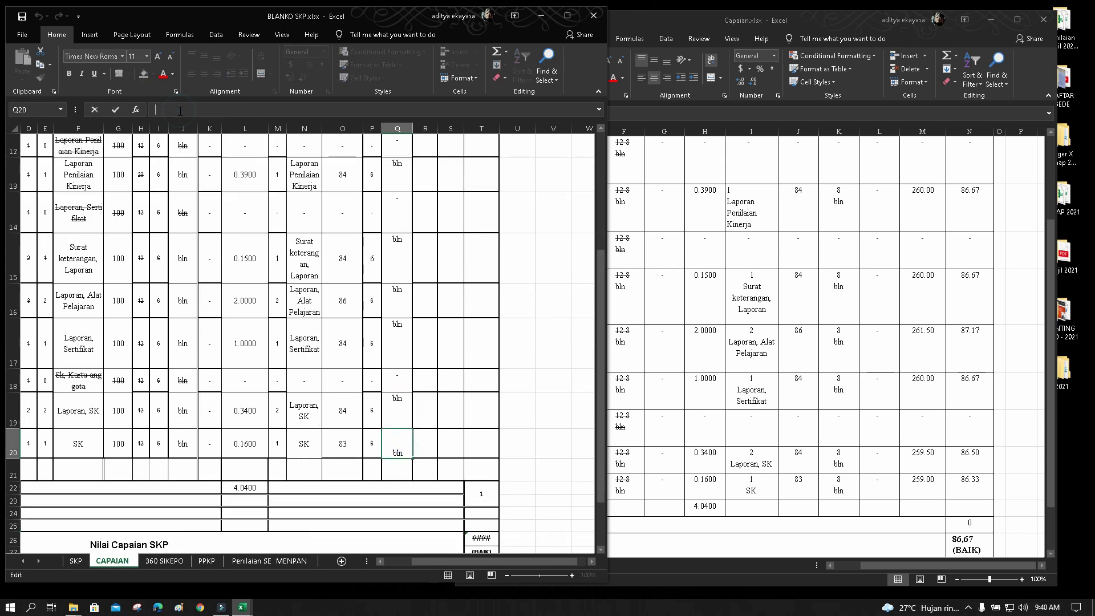
key(BackSpace)
key(Return)
Vertically centre cells Q11 through Q20 with Middle Align
scroll(420, 320, up, 3)
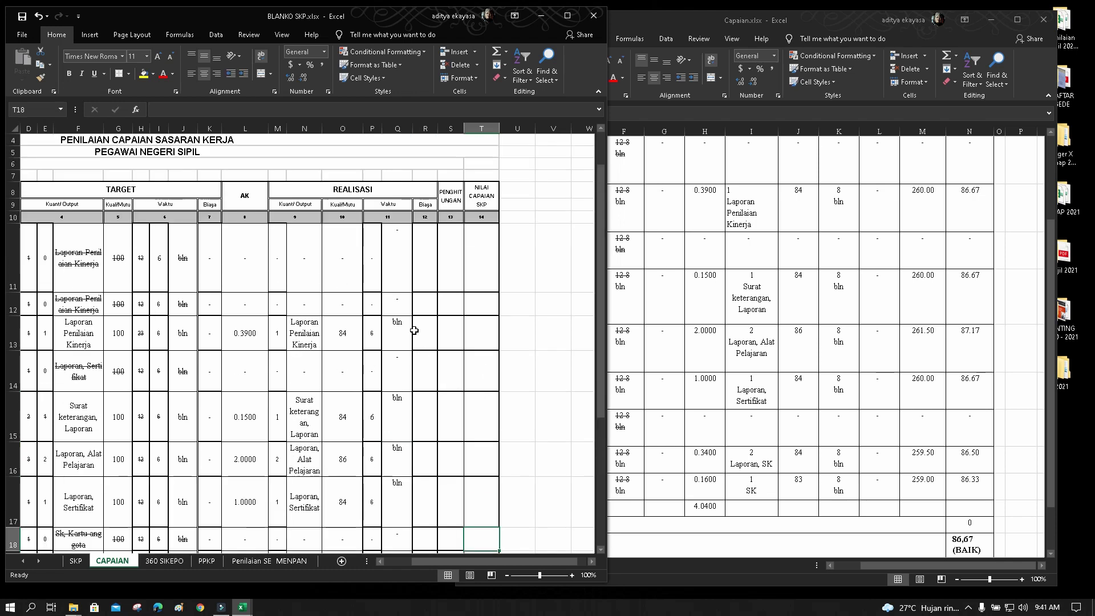
drag(397, 239, 403, 567)
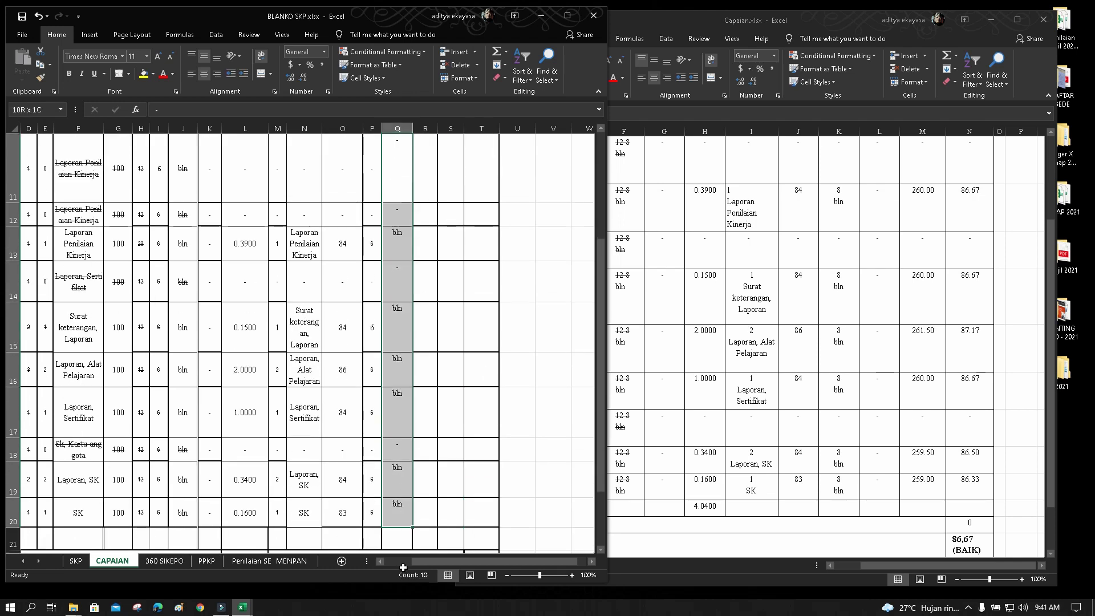
drag(398, 519, 398, 519)
click(204, 56)
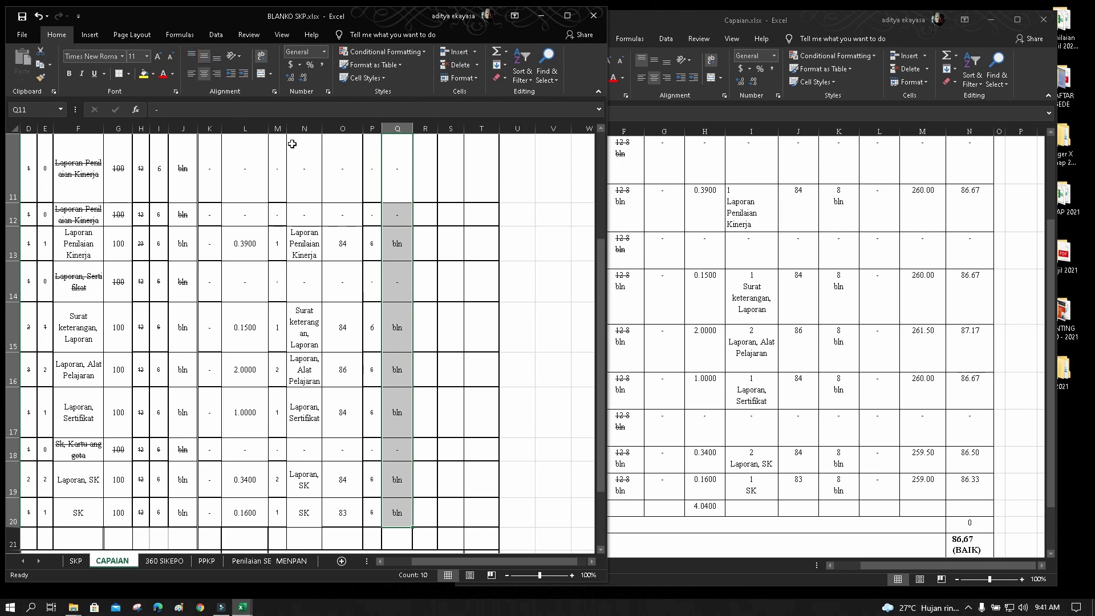
click(477, 257)
scroll(489, 400, down, 3)
scroll(491, 400, up, 4)
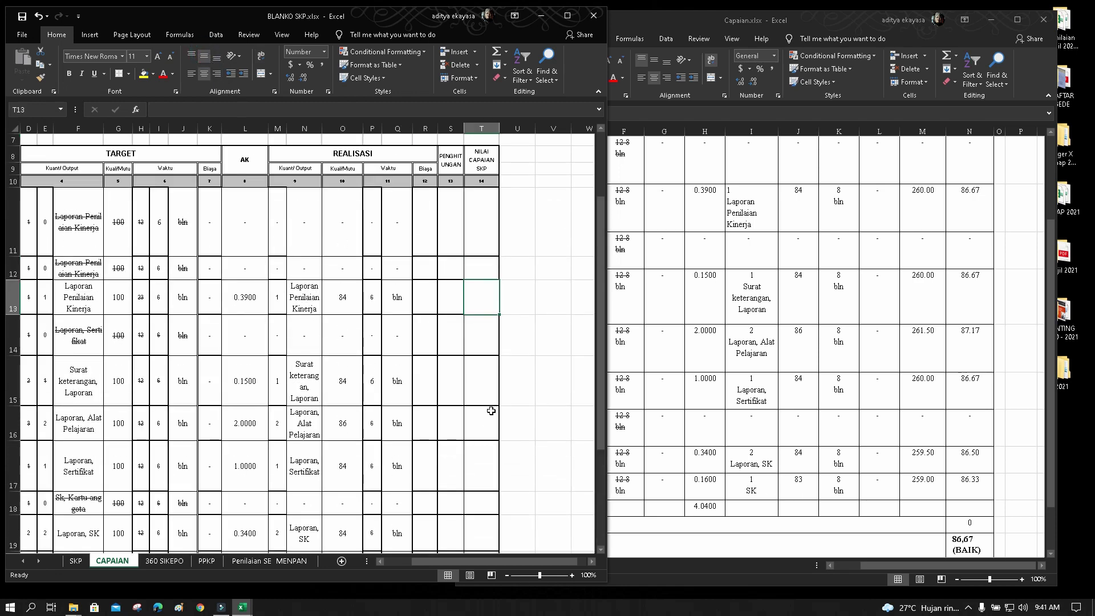
Enter a dash in cell R11 of BLANKO SKP's Realisasi Biaya column
click(888, 312)
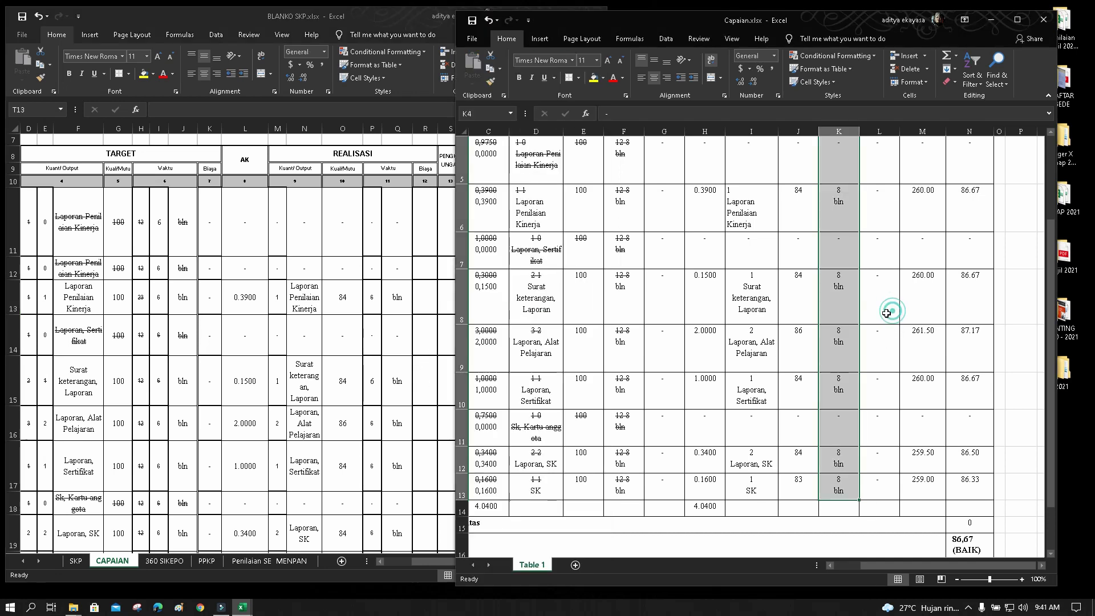
scroll(867, 353, up, 2)
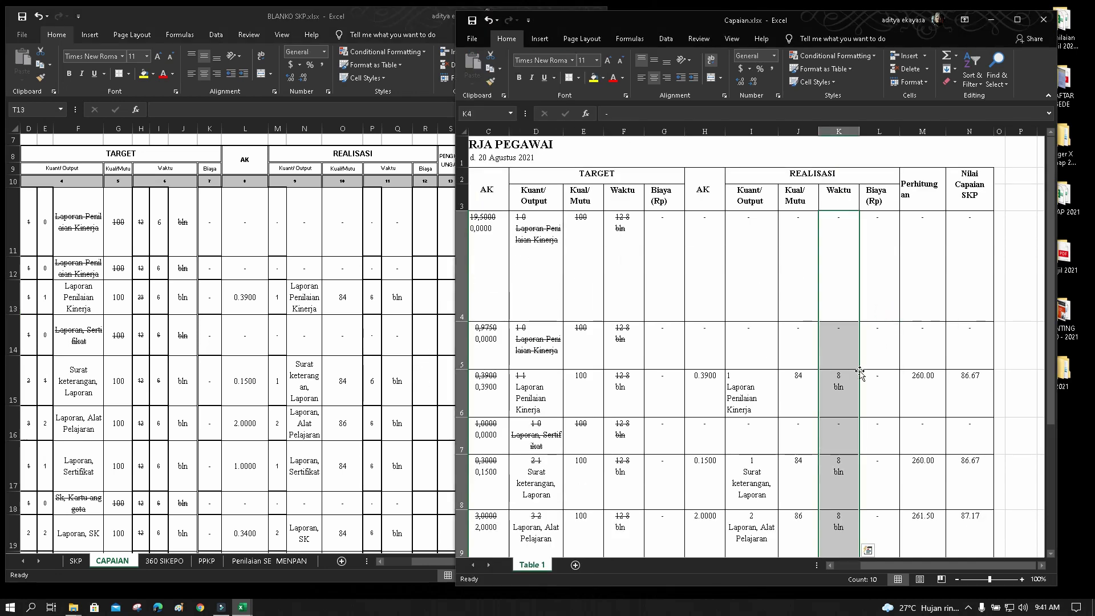
scroll(859, 373, down, 2)
click(419, 230)
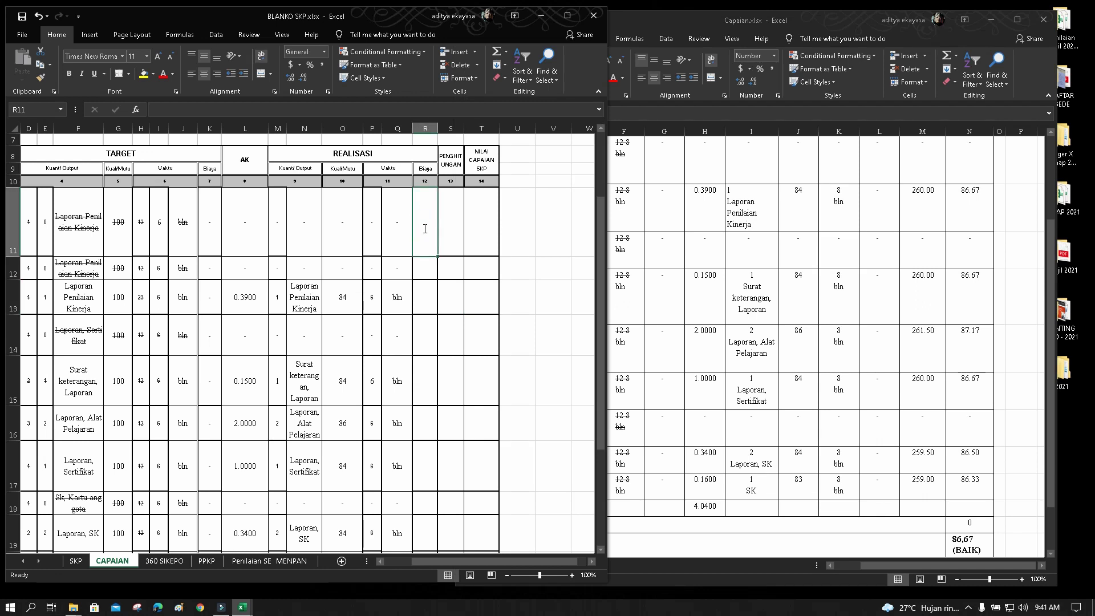
text(-+)
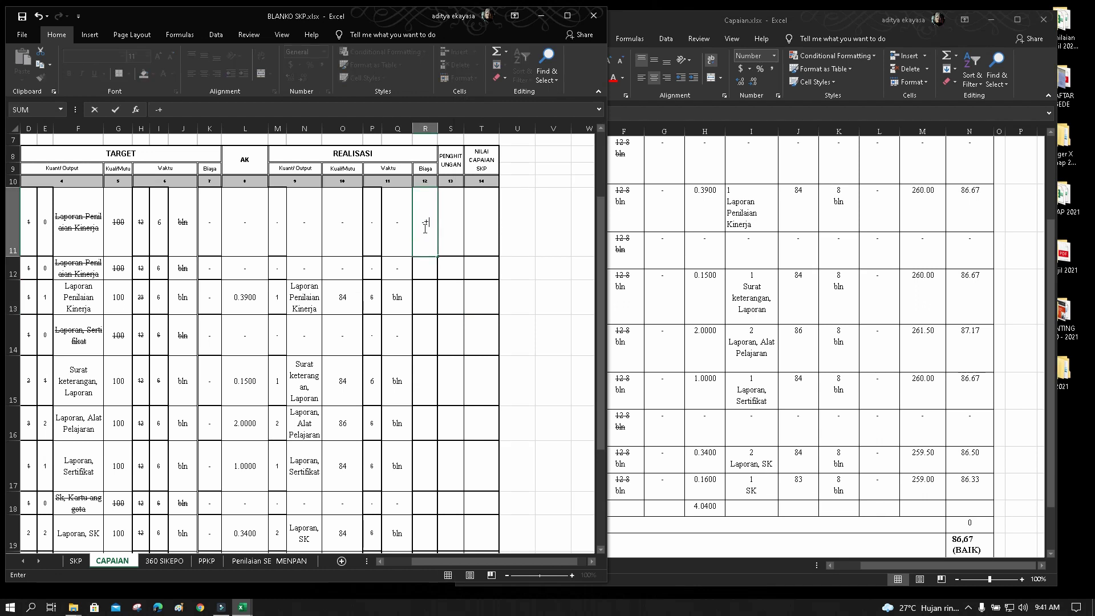
key(Return)
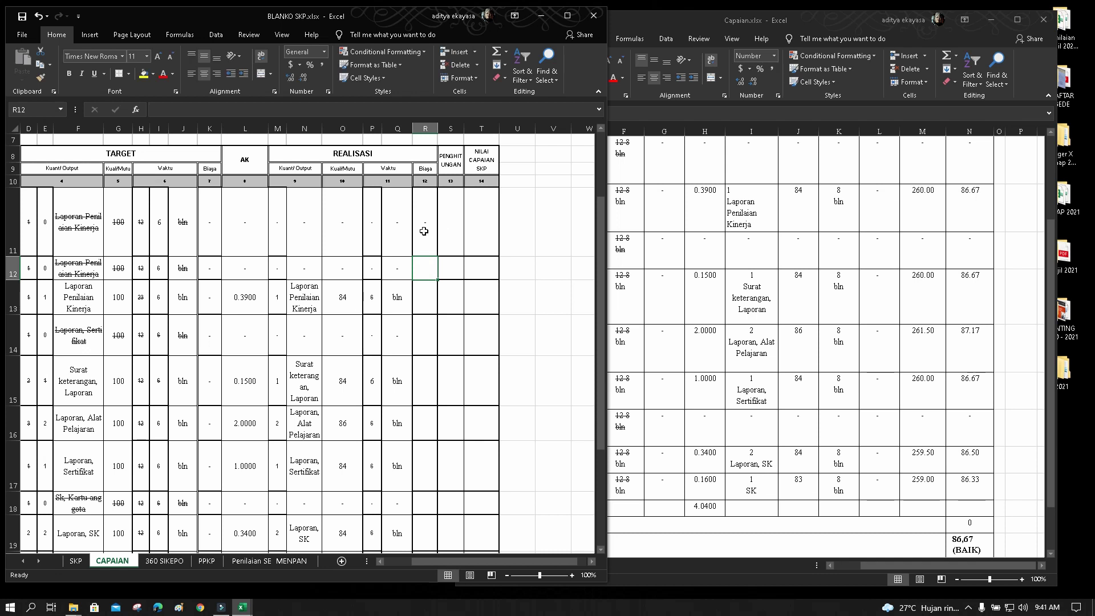
Fill R11's dash down through R20
click(424, 231)
drag(436, 257, 428, 522)
scroll(471, 489, down, 3)
scroll(477, 489, up, 1)
scroll(476, 489, up, 4)
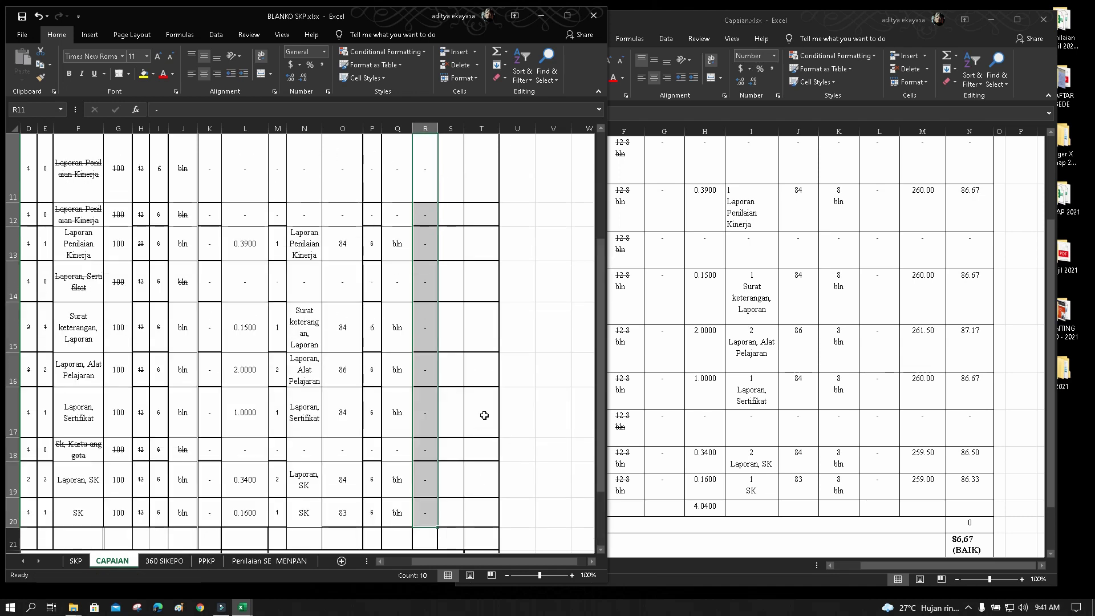
click(481, 314)
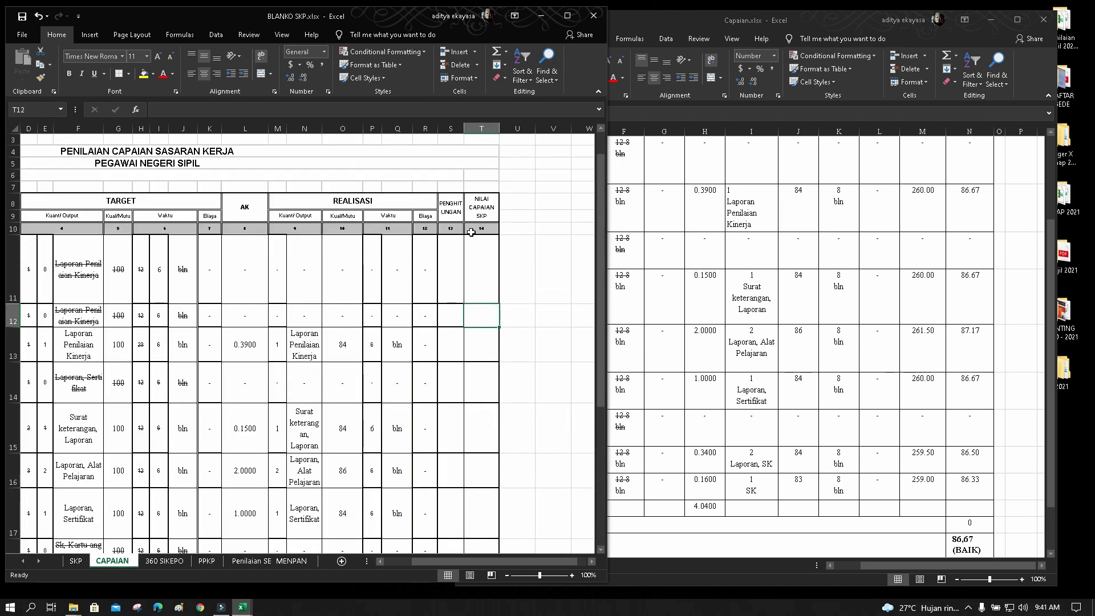
Copy the Perhitungan values in M4:M13 of Capaian.xlsx
scroll(885, 392, up, 1)
click(912, 365)
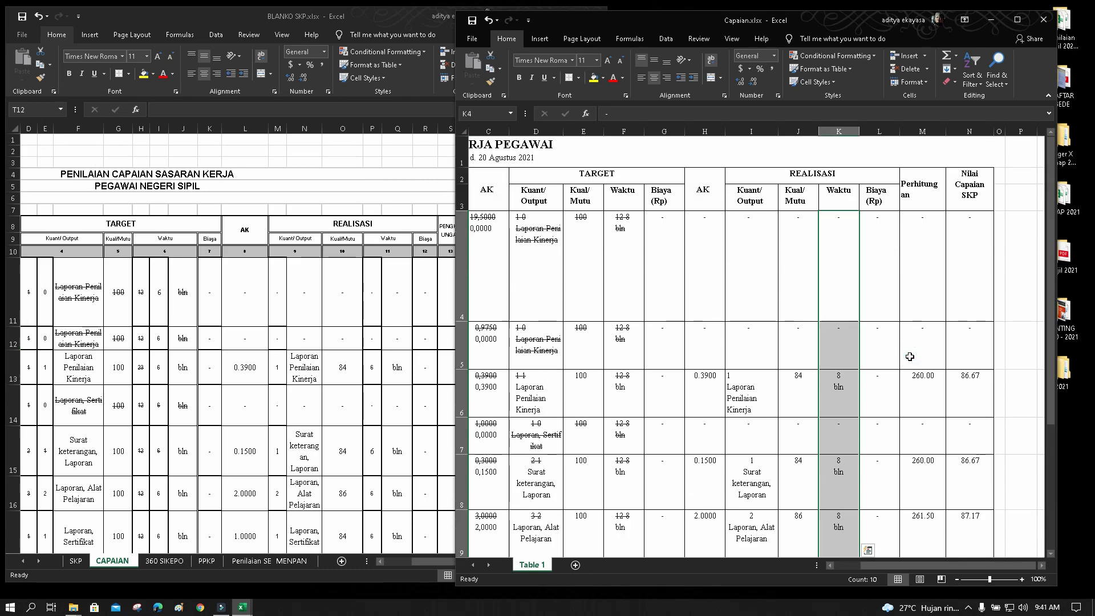
scroll(910, 360, up, 1)
drag(921, 272, 916, 499)
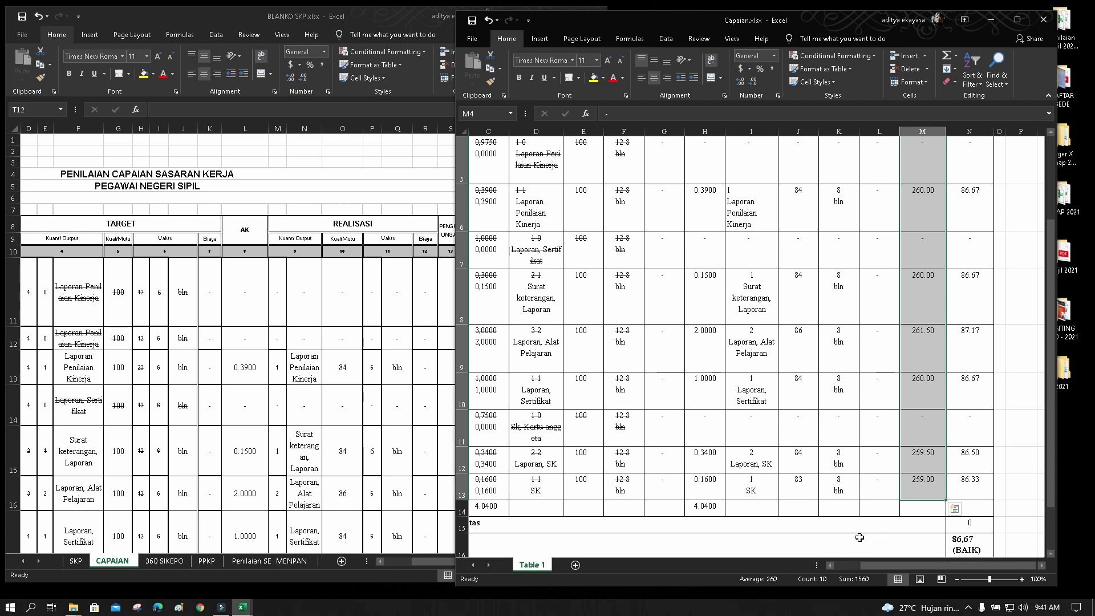
key(ctrl+c)
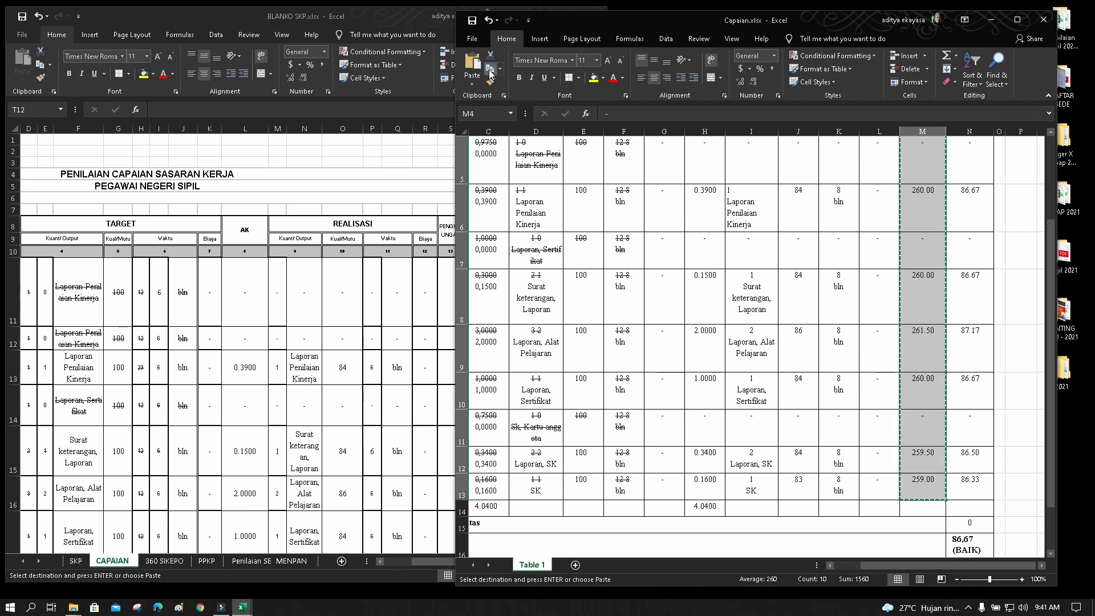
Paste them into BLANKO SKP from S11 down, giving 260.00, 261.50, 259.50, 259.00
scroll(859, 399, up, 2)
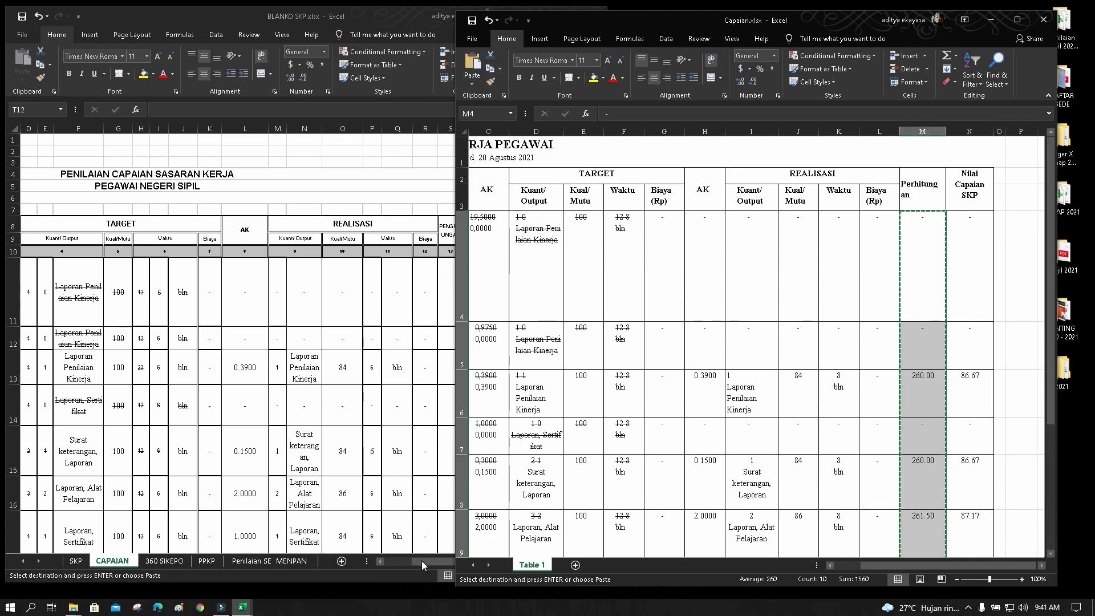
click(422, 565)
click(450, 275)
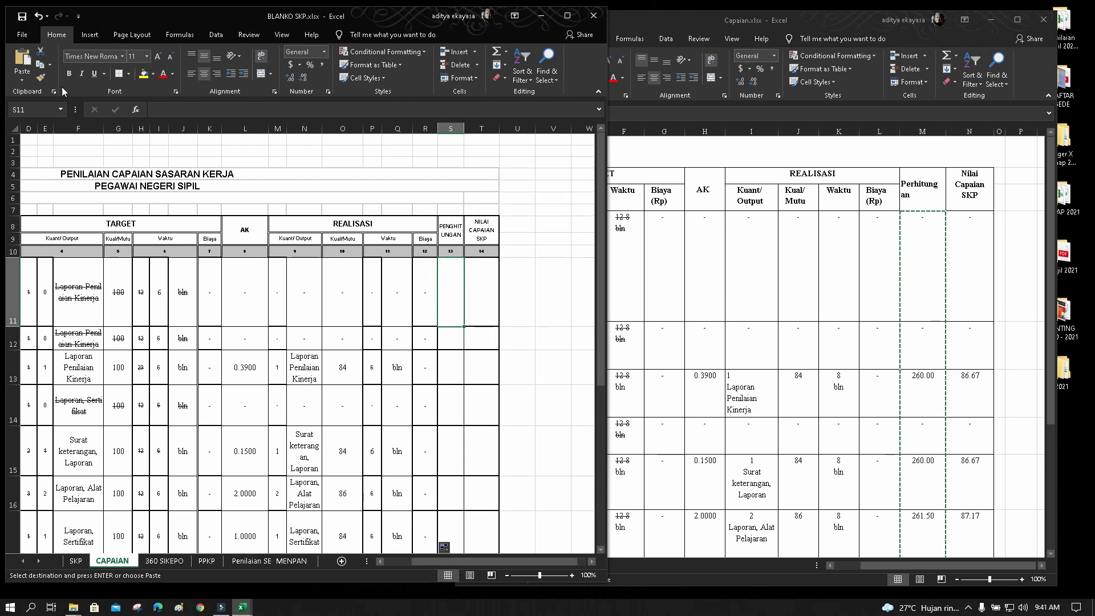
click(23, 60)
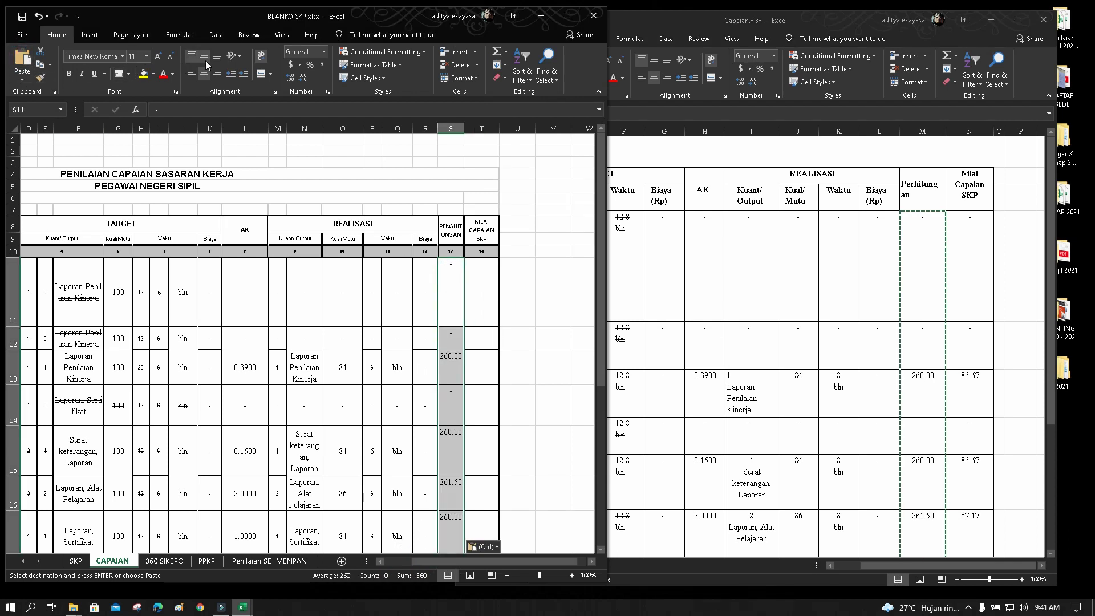
key(Escape)
scroll(435, 400, down, 4)
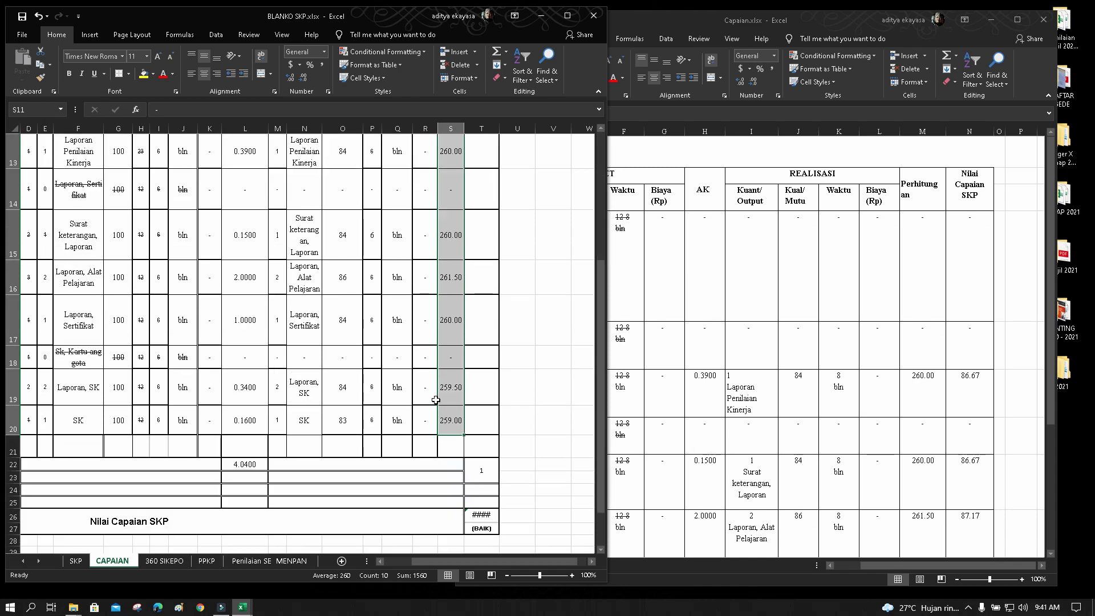
scroll(435, 400, up, 3)
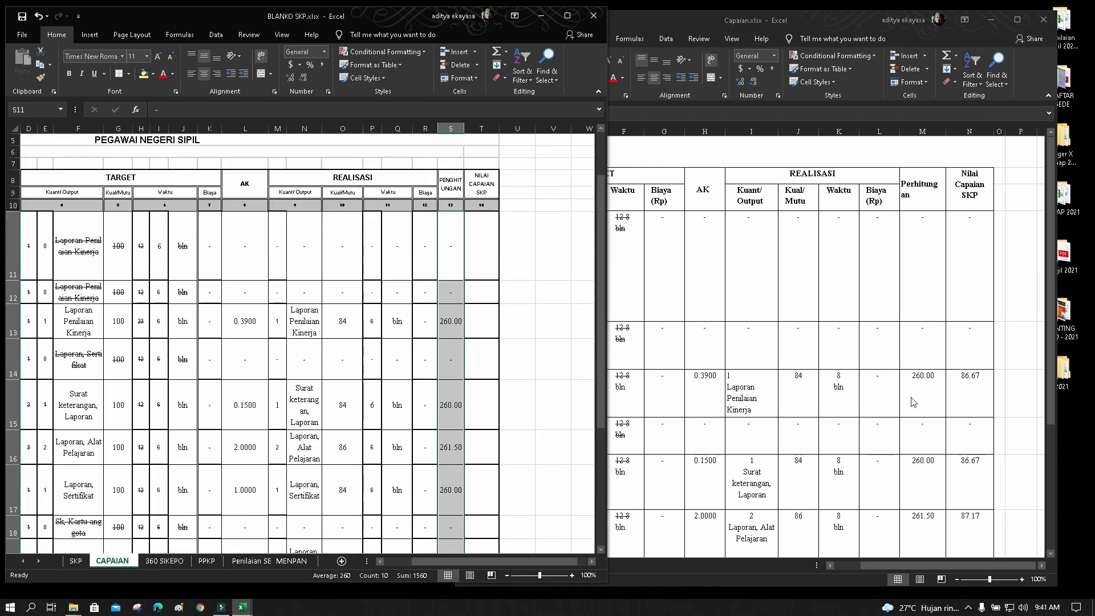
click(980, 258)
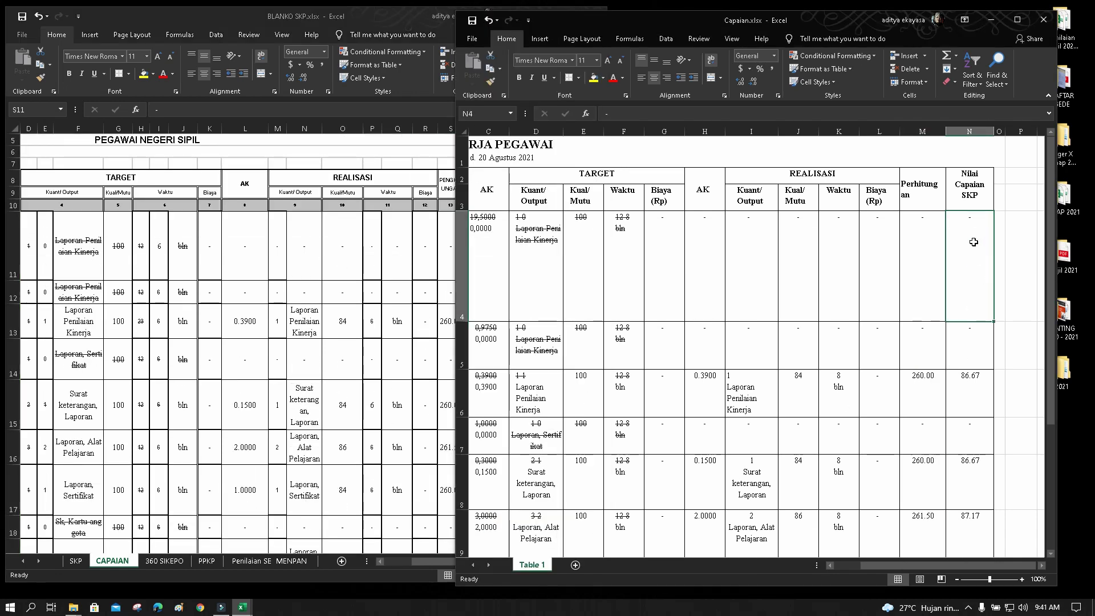
Copy Capaian's N4:N13 scores and paste them into BLANKO SKP from T11 down
drag(972, 245, 970, 496)
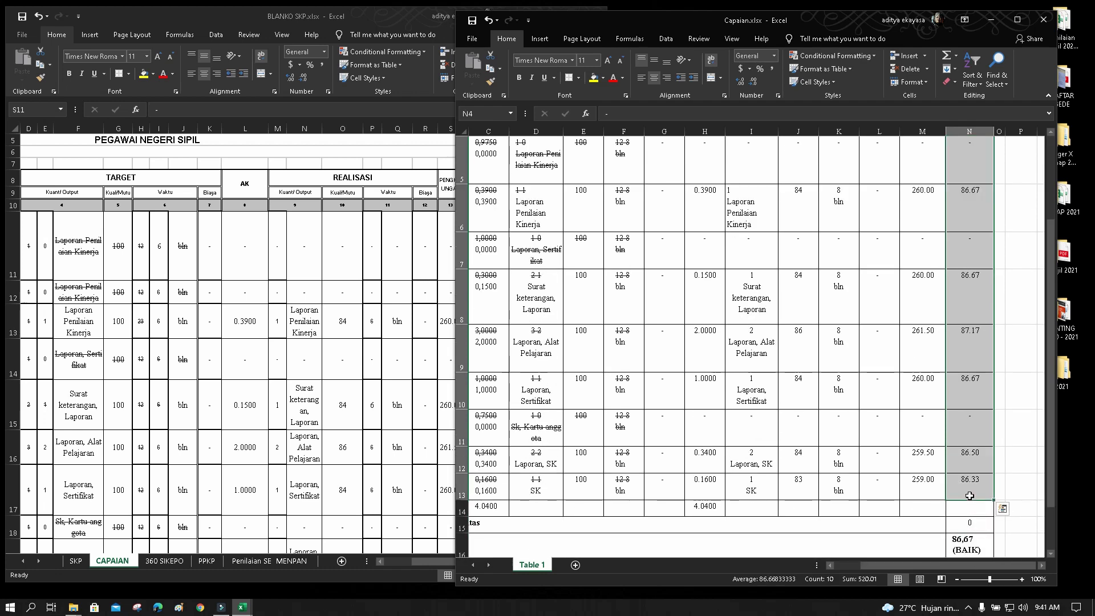
key(ctrl+c)
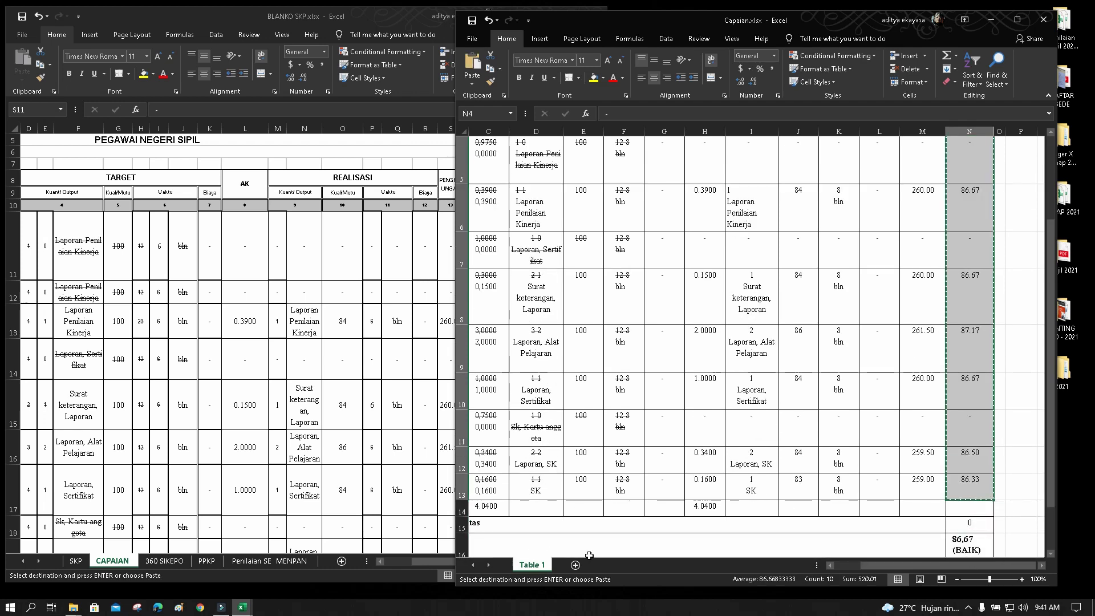
click(425, 565)
click(486, 242)
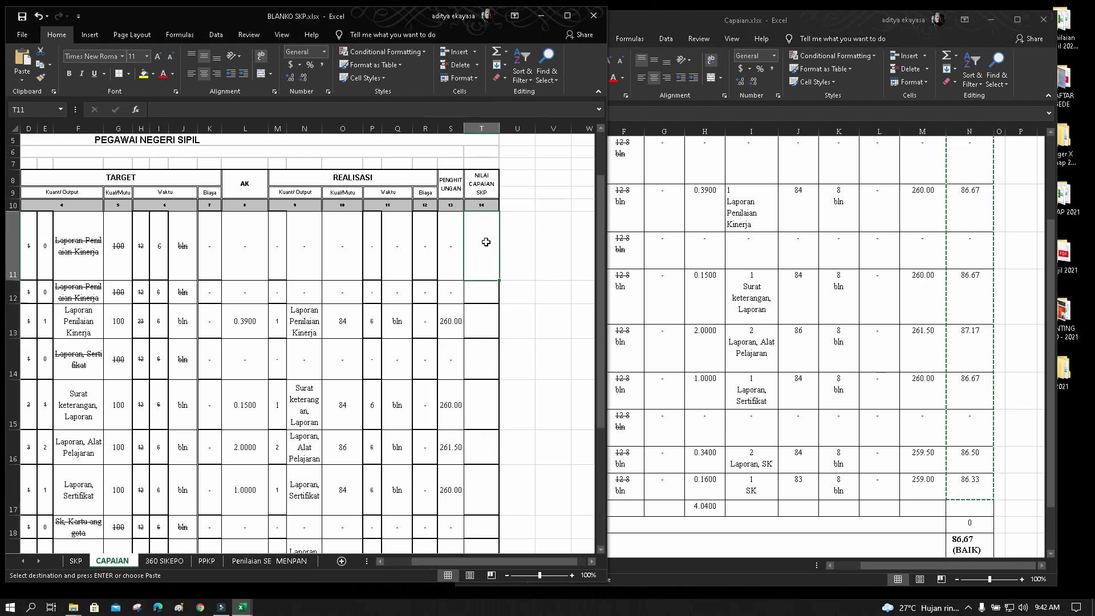
click(22, 57)
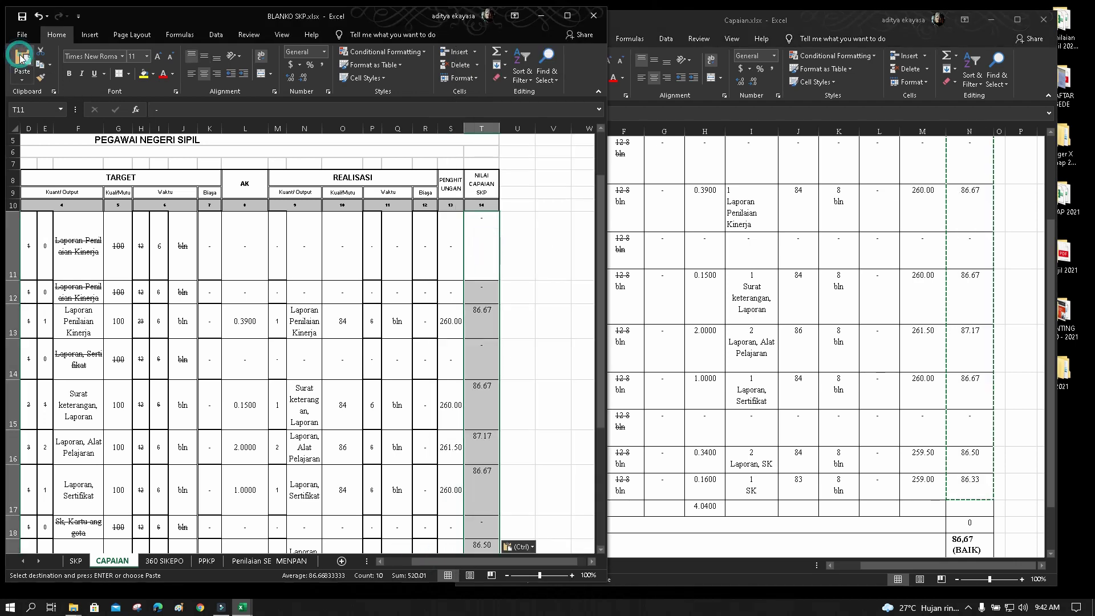
scroll(524, 337, down, 3)
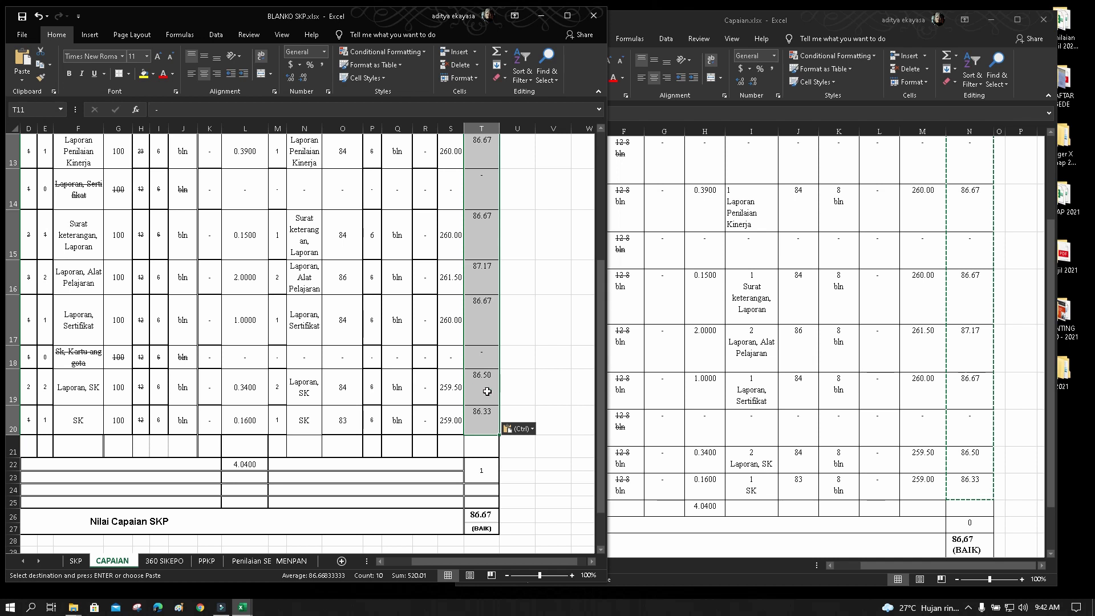
scroll(487, 391, down, 2)
Check that T26's average 86.67 (BAIK) matches the Capaian total in N16
click(478, 357)
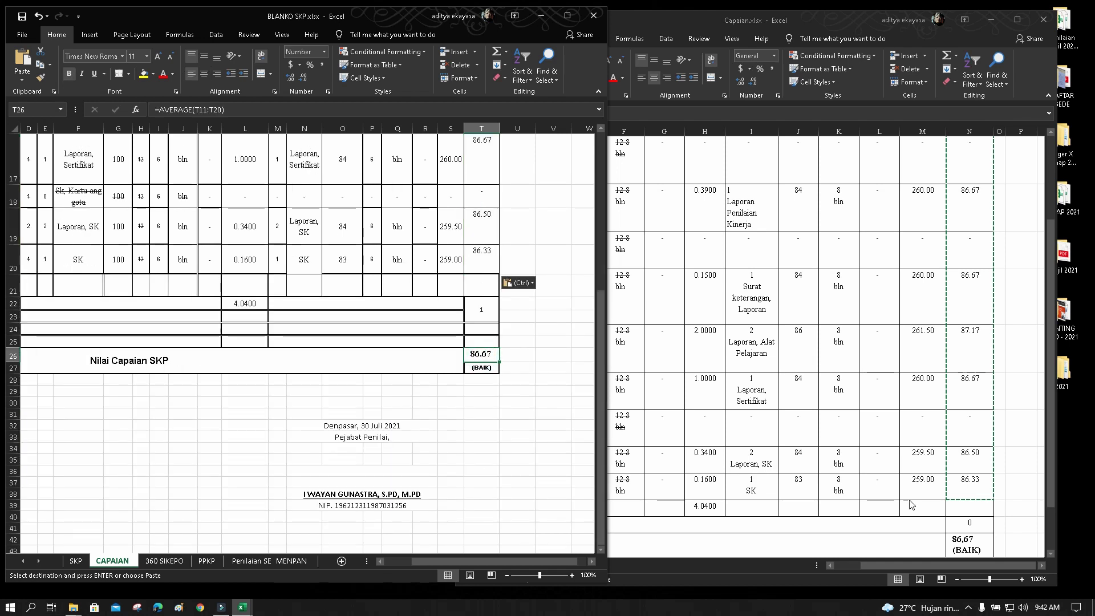
click(978, 537)
scroll(979, 537, down, 2)
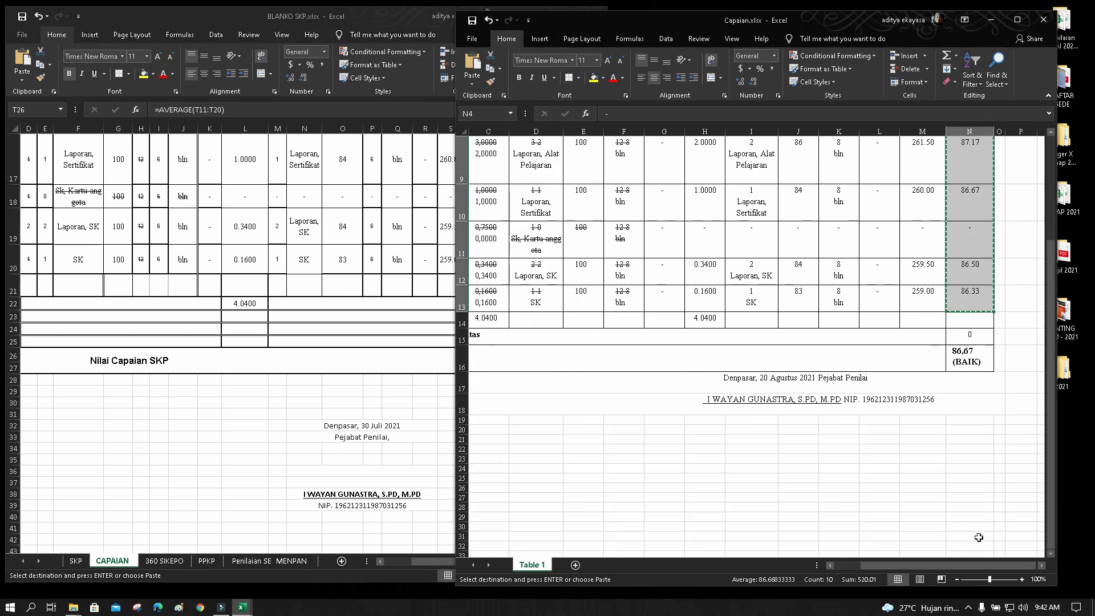
click(967, 360)
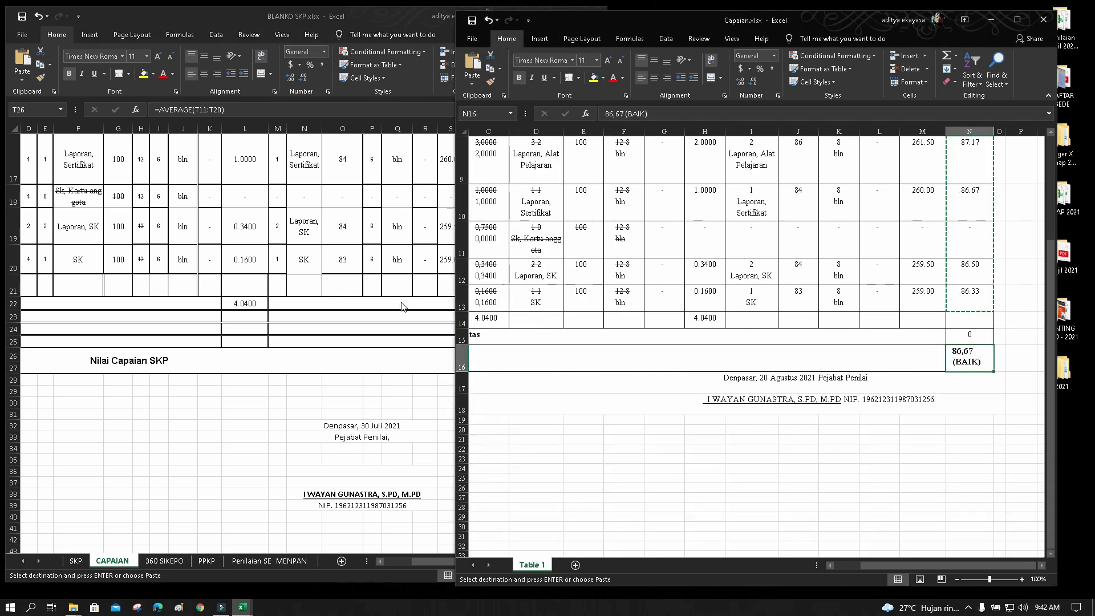
click(401, 302)
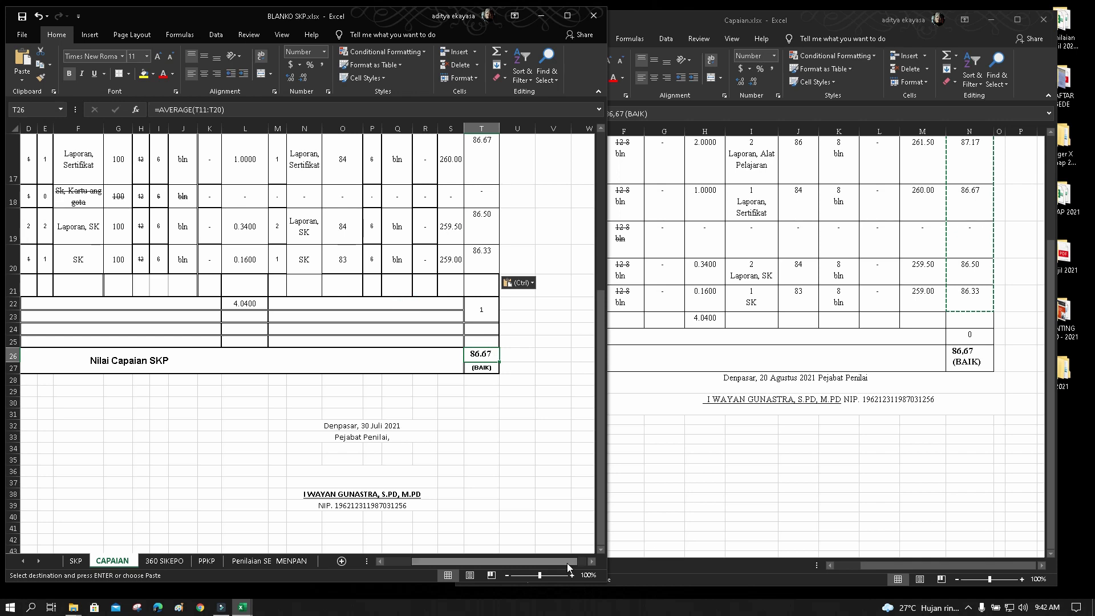
drag(567, 562, 512, 558)
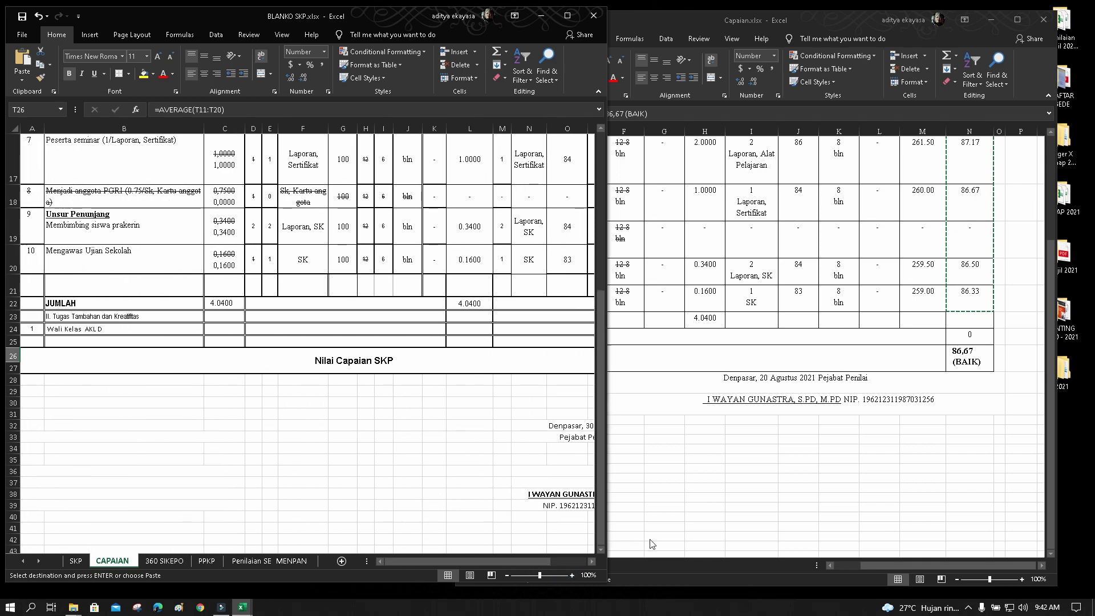
Enter 'Wali Kelas X AKL D' in cell B24 as additional task 1
click(692, 518)
click(829, 564)
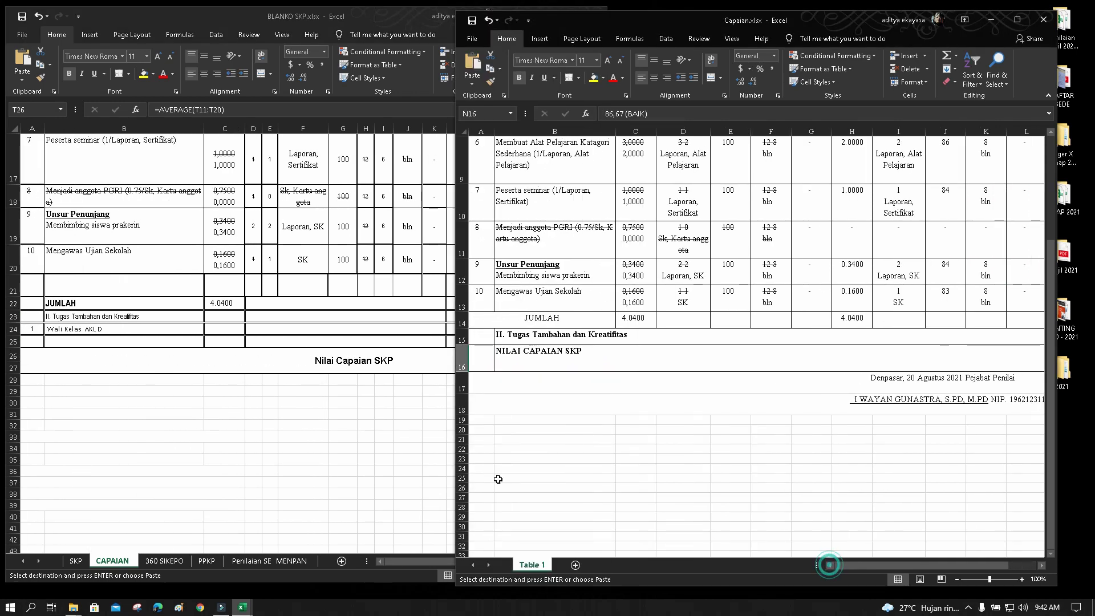
click(71, 329)
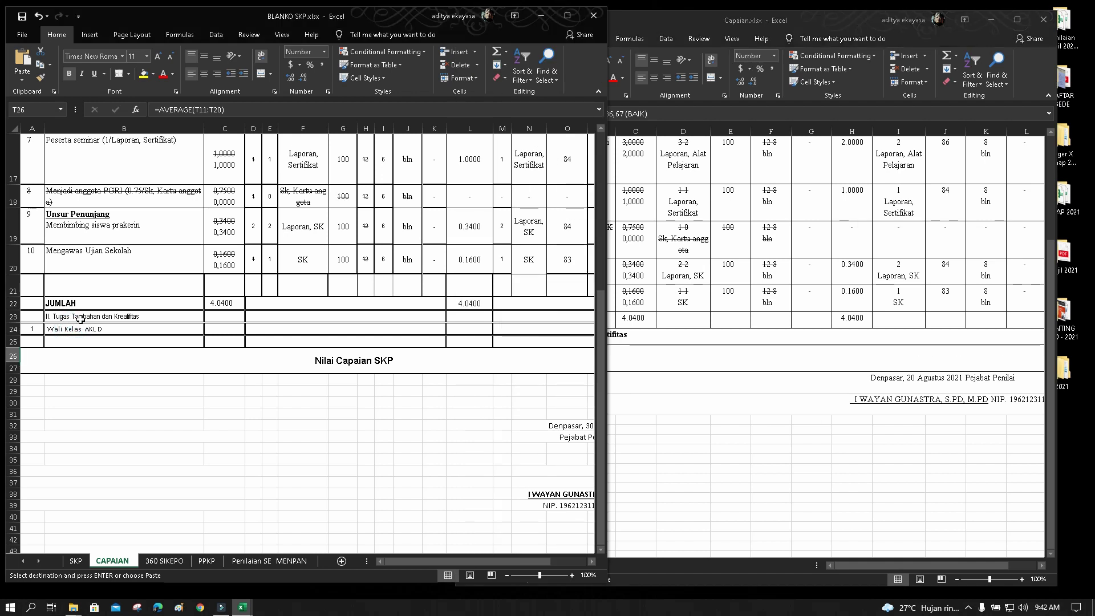
click(92, 331)
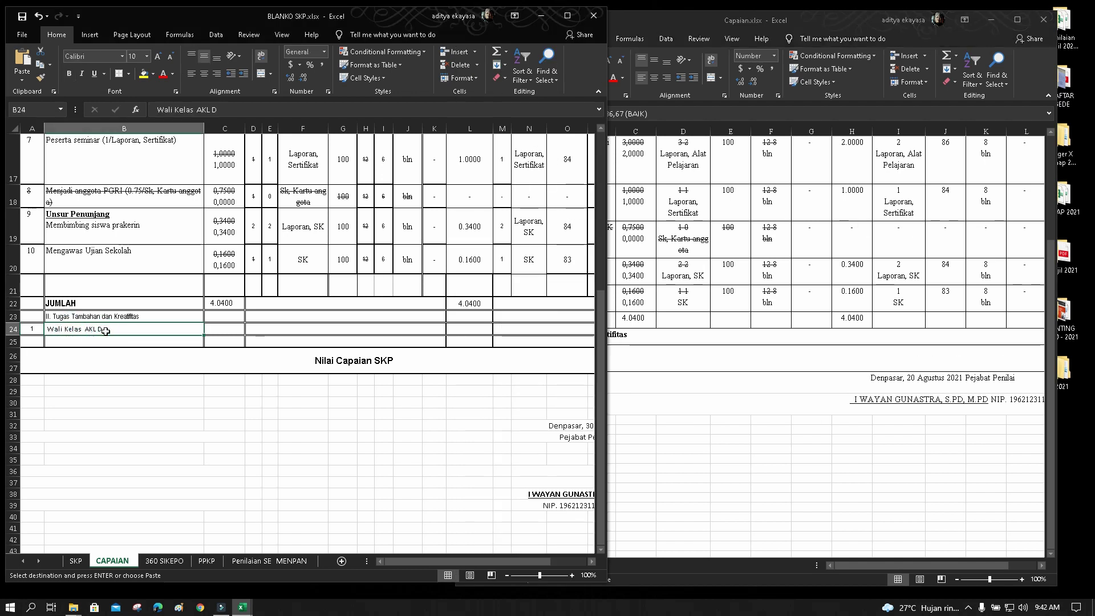
text(Wali Ke)
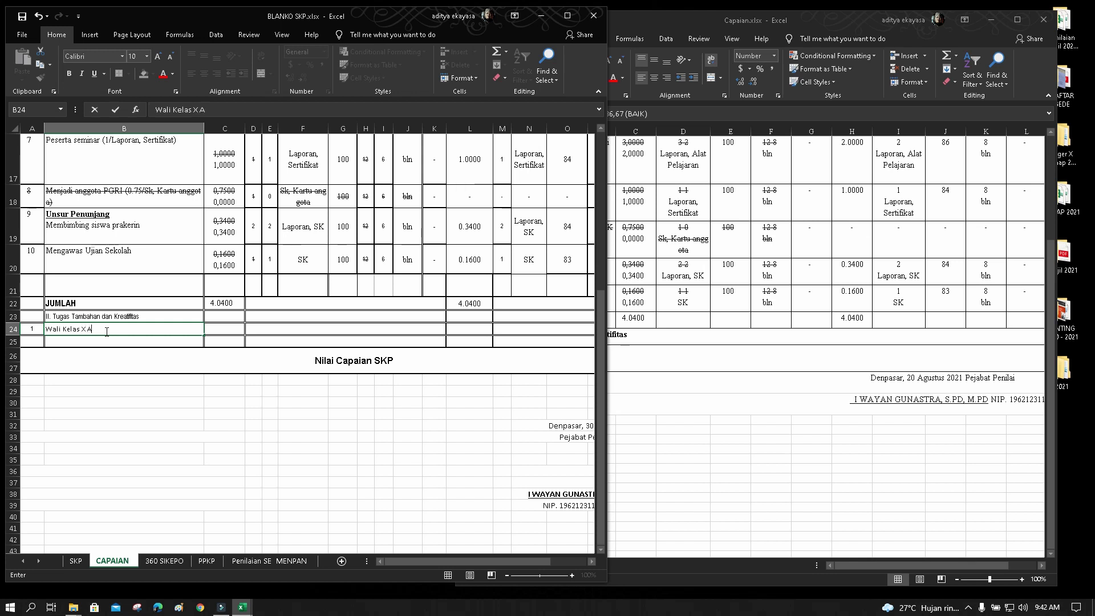
text(KL D)
click(286, 458)
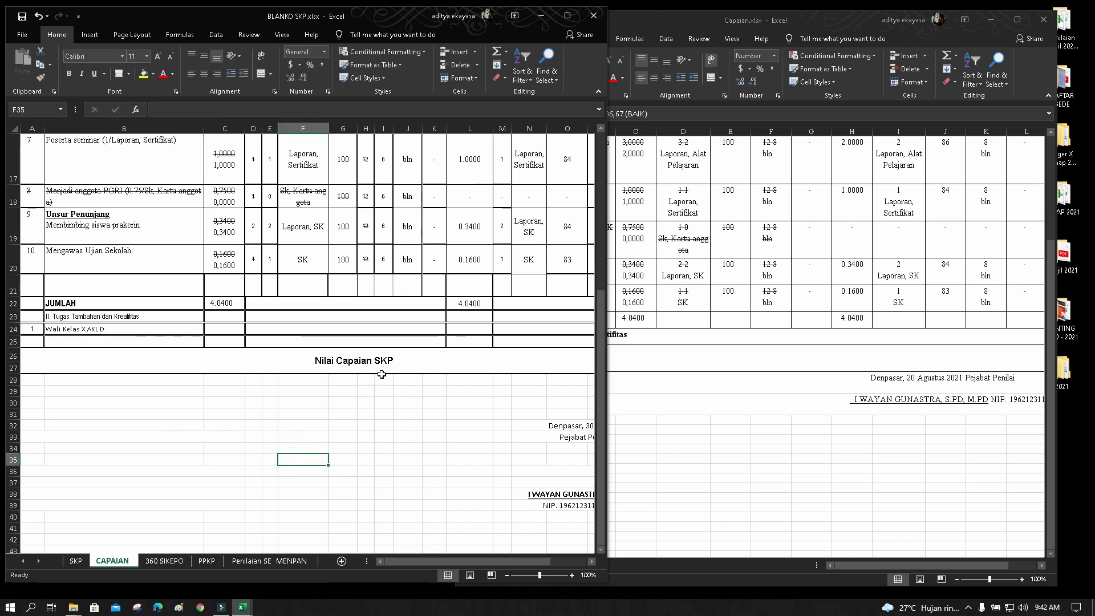
Scroll right to check merged cell T22, then return to an empty cell
click(592, 561)
click(592, 562)
click(591, 561)
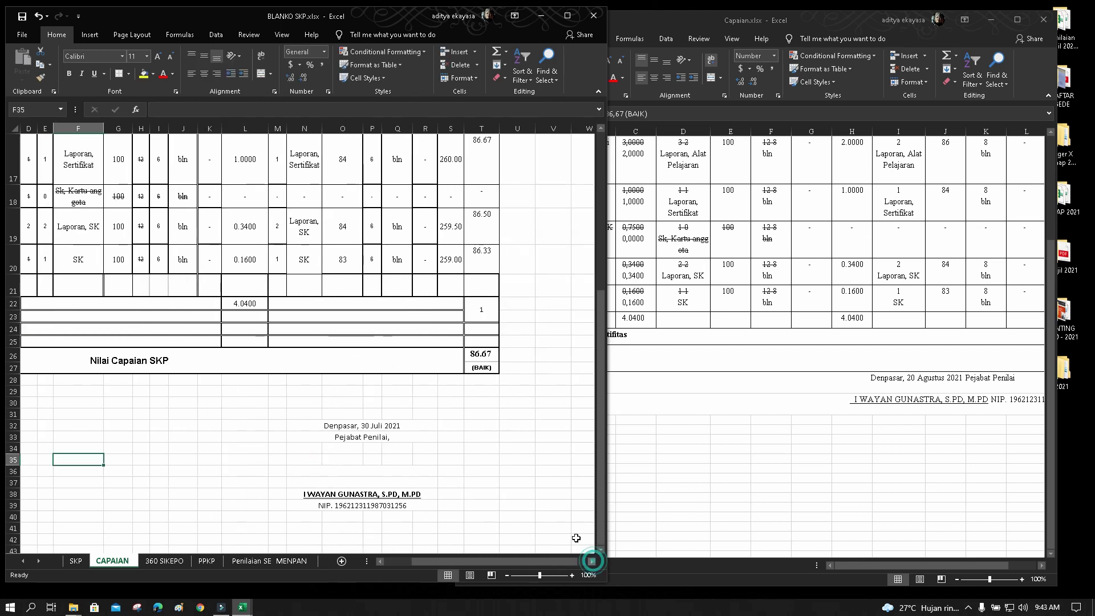
click(477, 312)
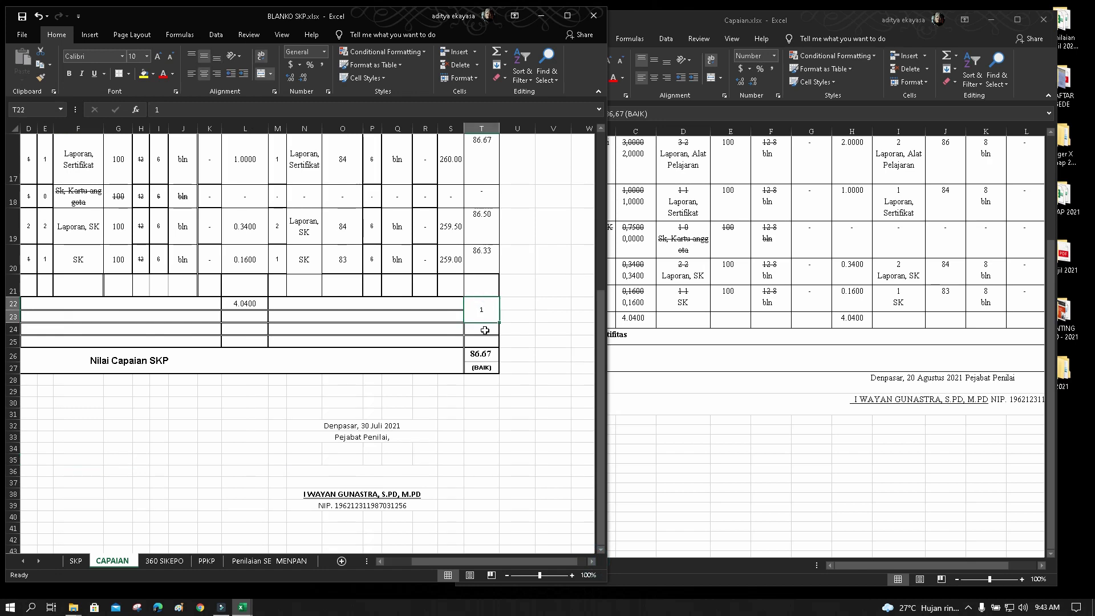
drag(533, 562, 436, 564)
click(322, 401)
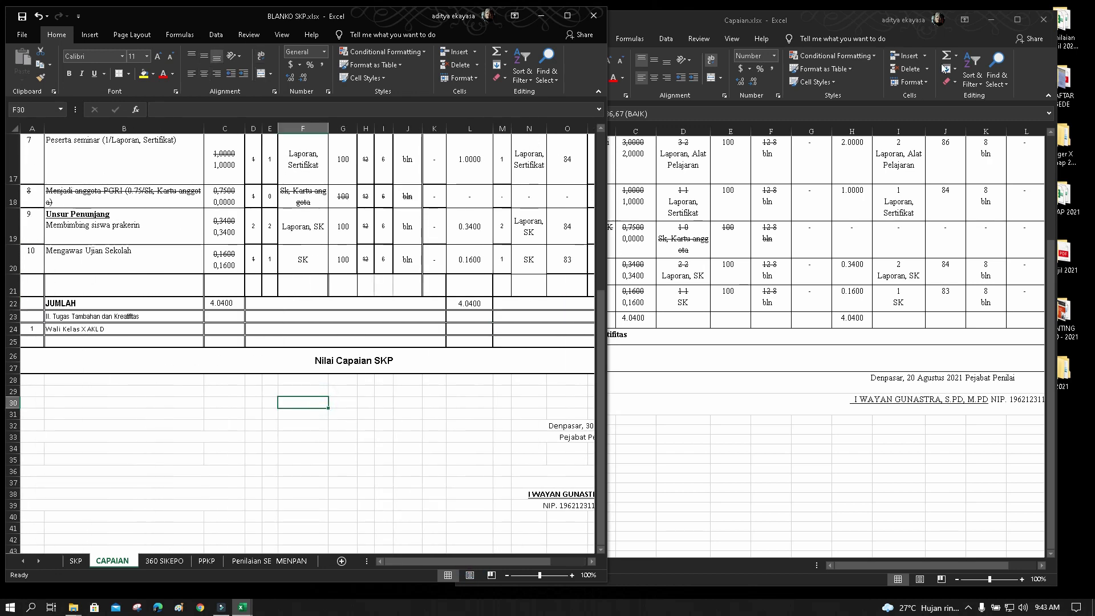
Close Capaian.xlsx, maximize BLANKO SKP and select the table from the NO header down
click(1043, 20)
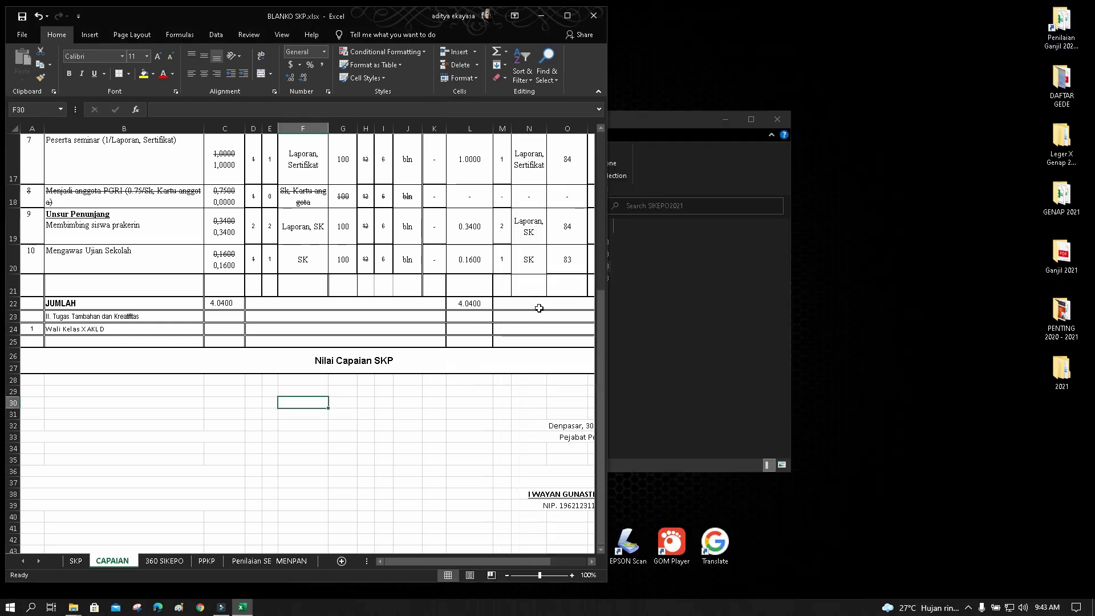
click(568, 22)
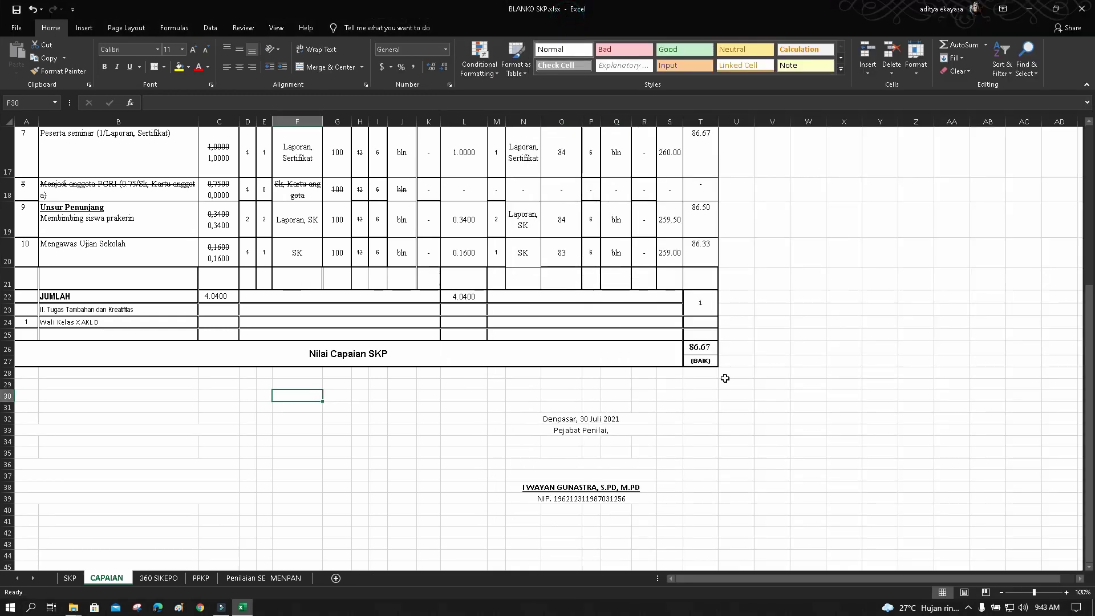
scroll(756, 397, up, 5)
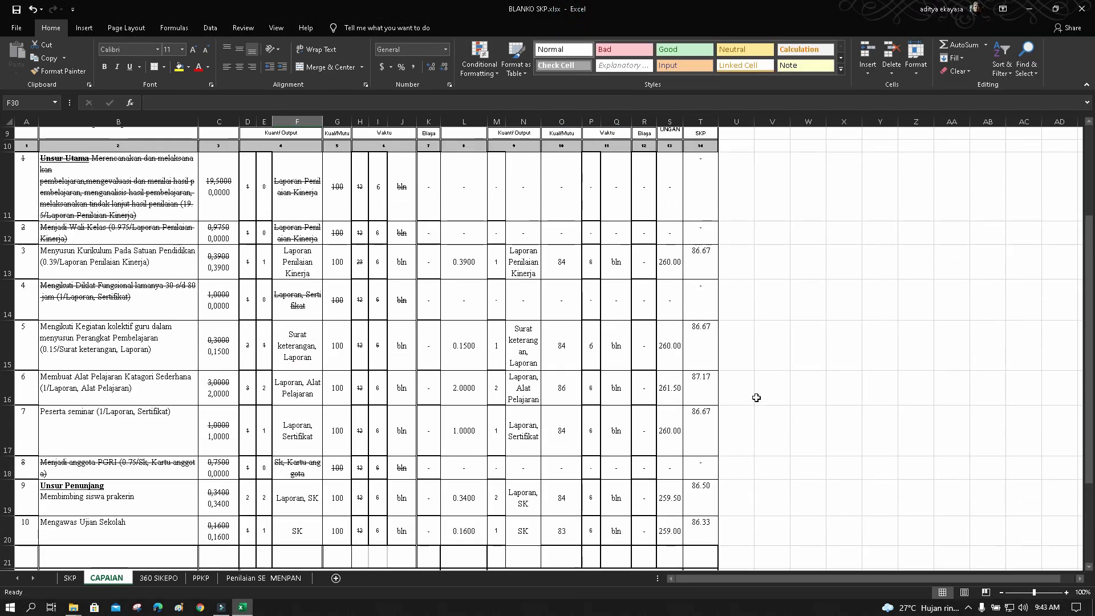
scroll(756, 397, down, 3)
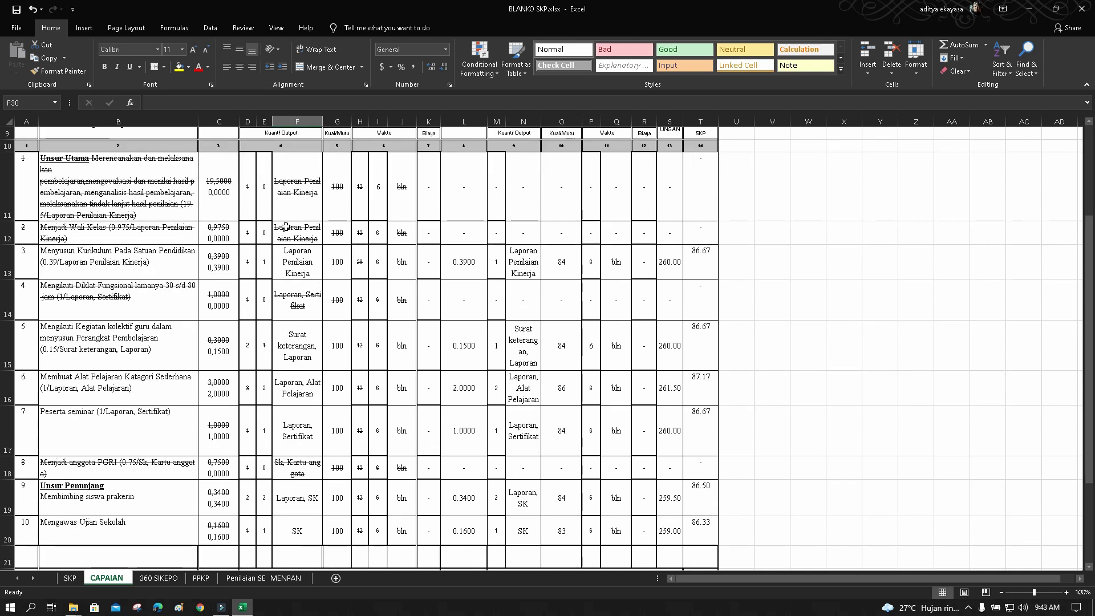
scroll(573, 240, up, 1)
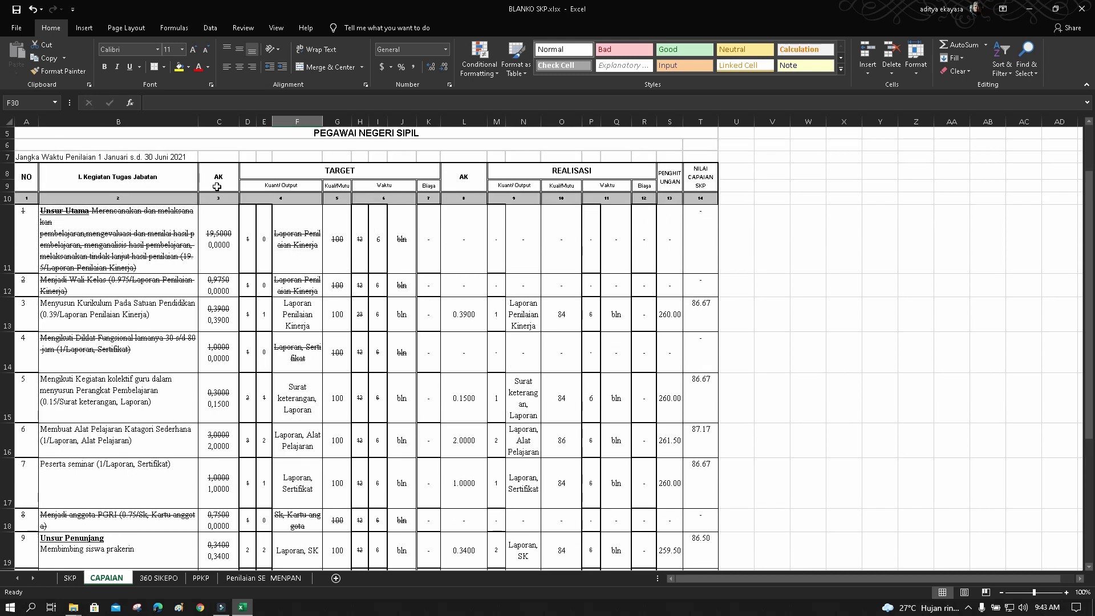
drag(26, 179, 684, 520)
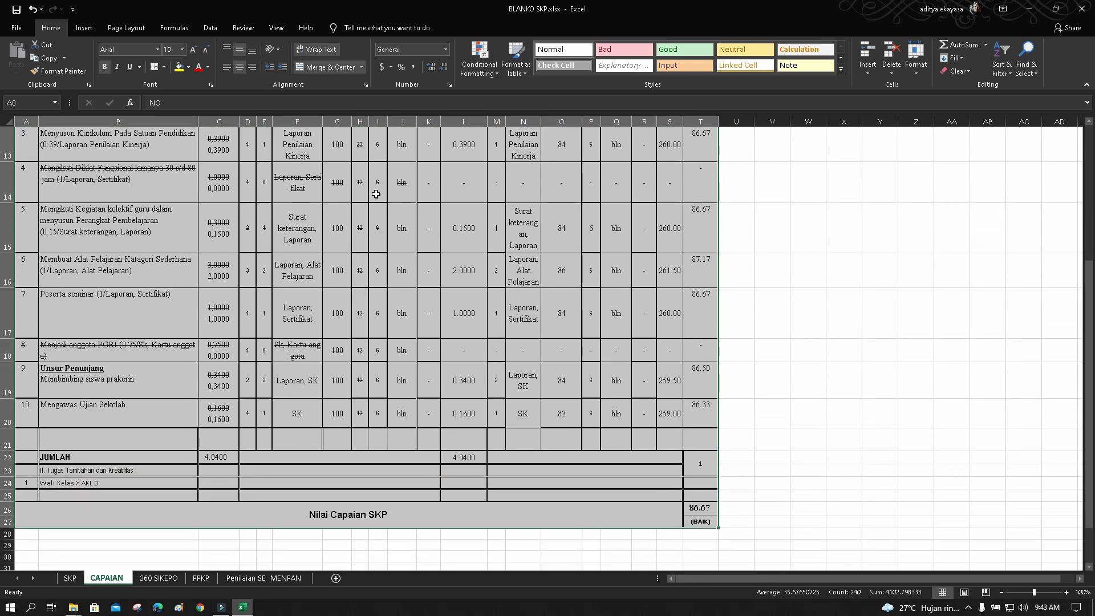
Put a thick outside border around the table, then select the activity rows from row 11
click(164, 69)
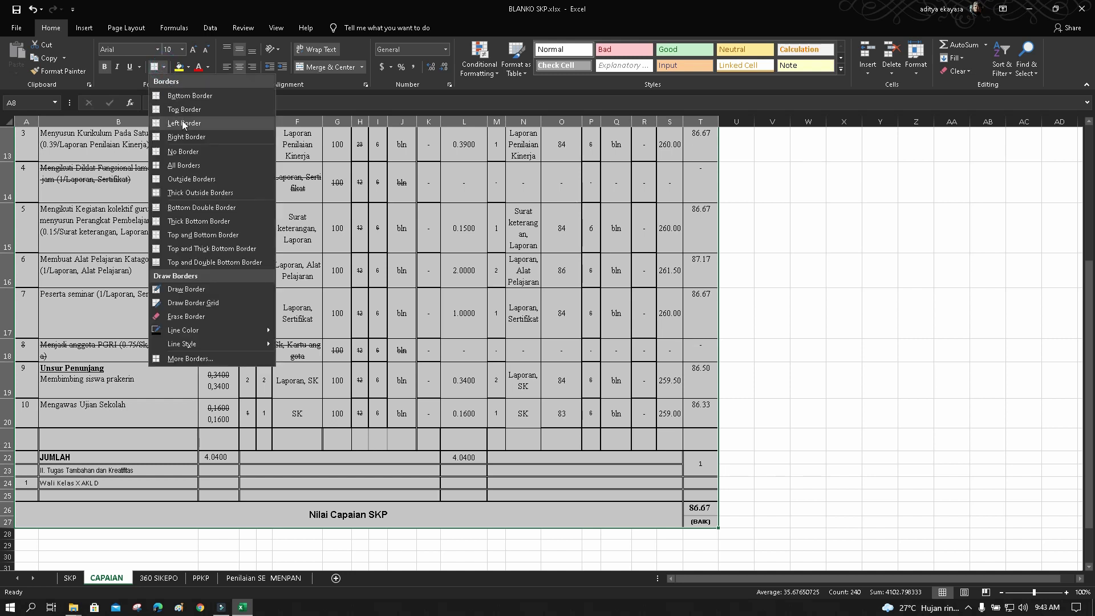
click(203, 192)
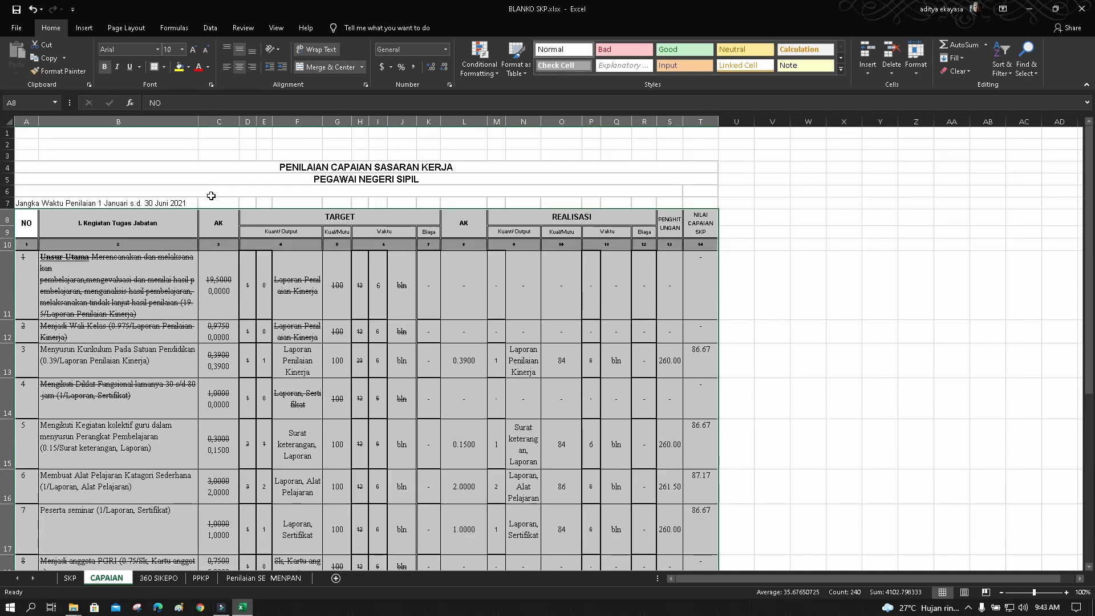
click(147, 274)
drag(36, 285, 686, 463)
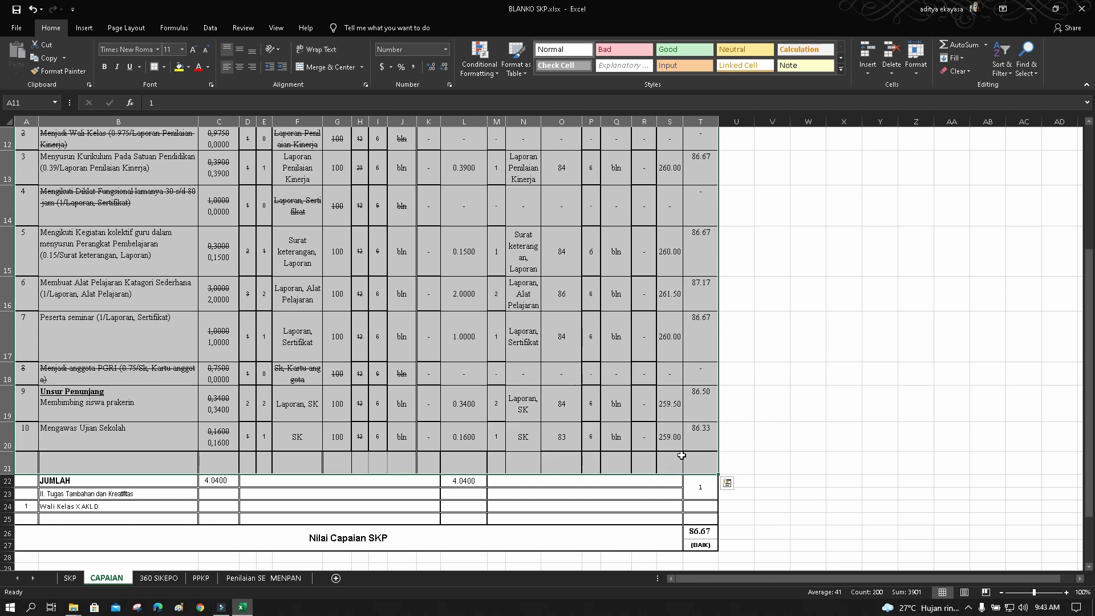
Add thin top and inside horizontal borders to the activity rows via Format Cells
click(916, 64)
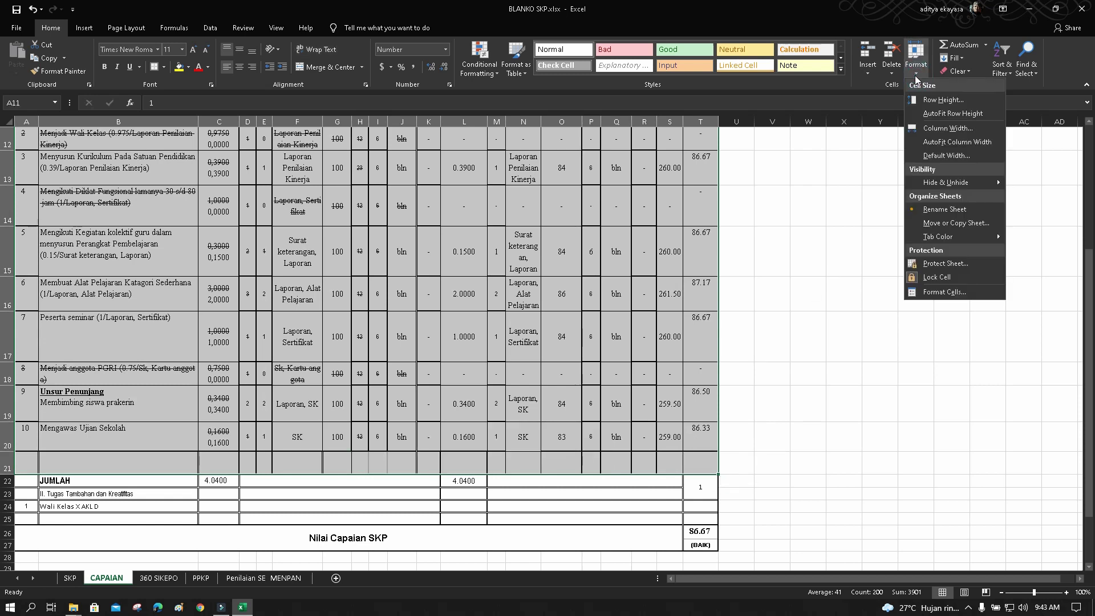
click(944, 292)
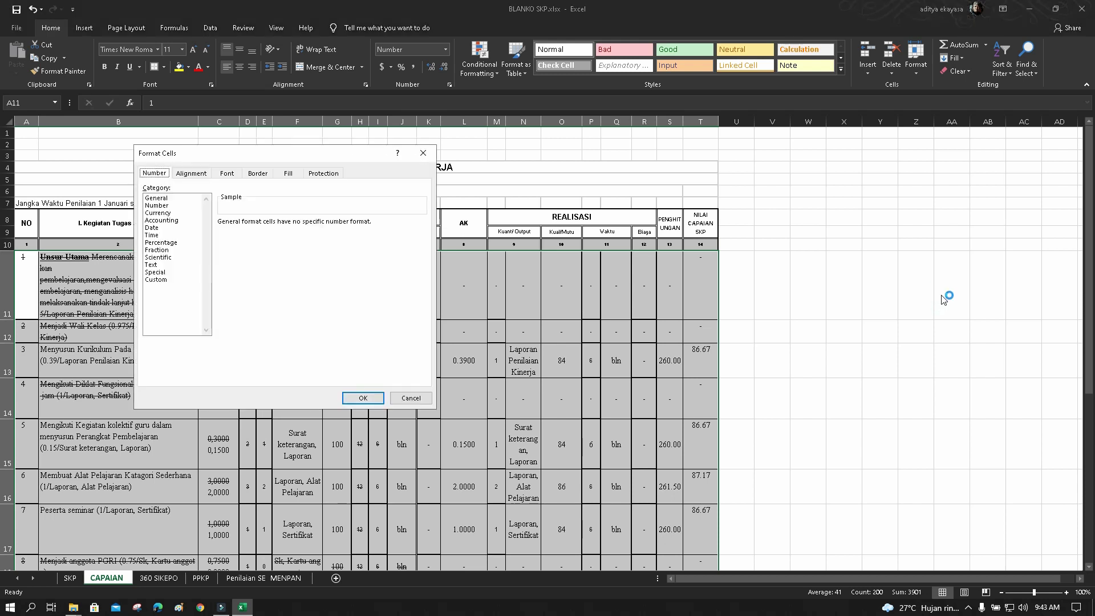
click(258, 173)
click(201, 247)
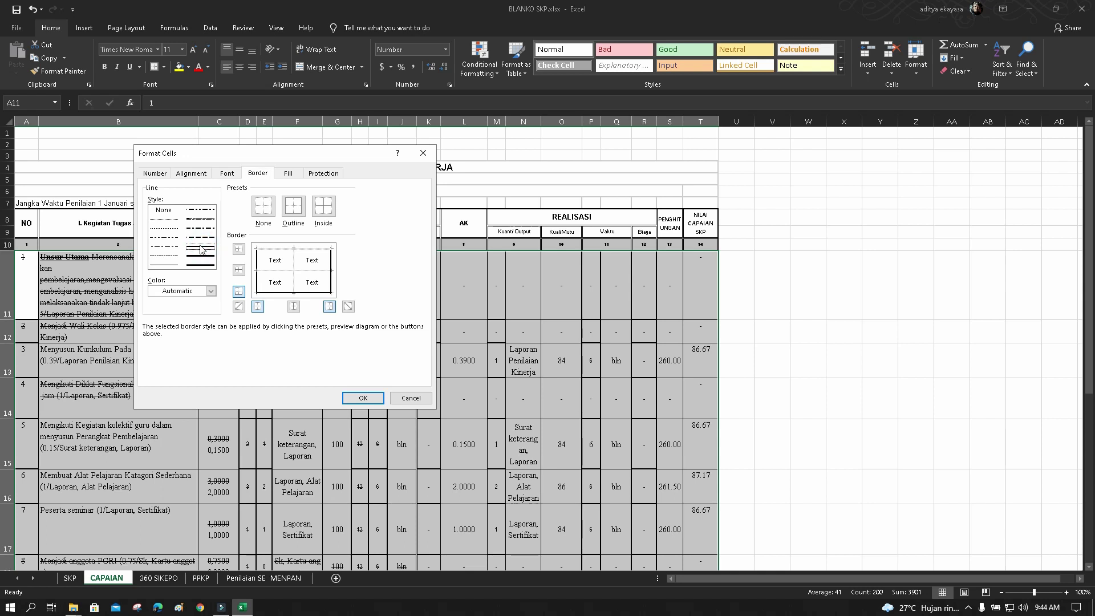
click(202, 248)
click(239, 249)
click(239, 271)
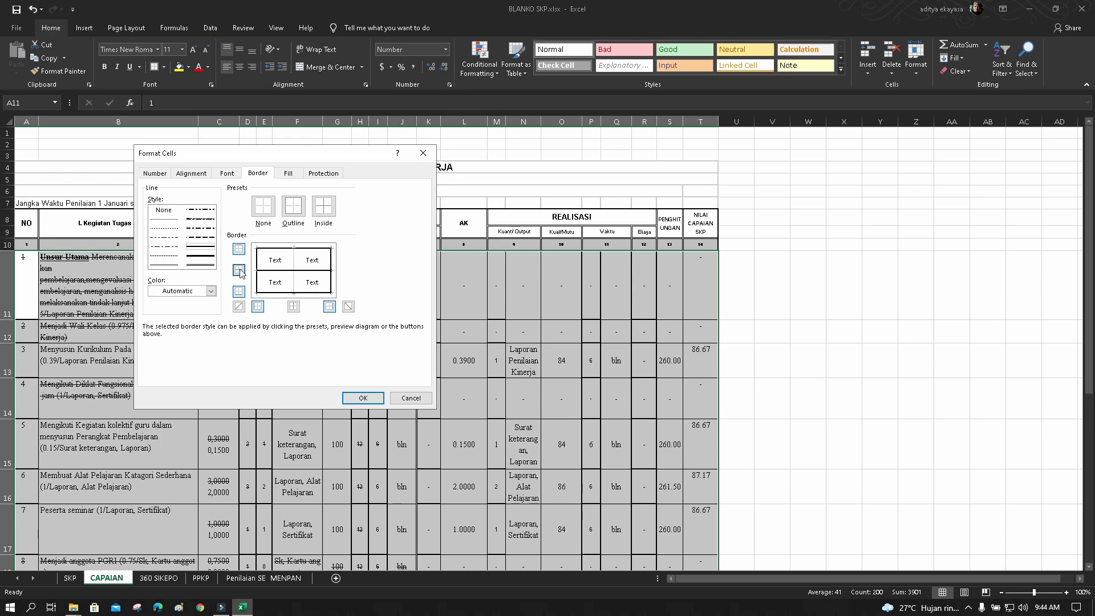
click(363, 398)
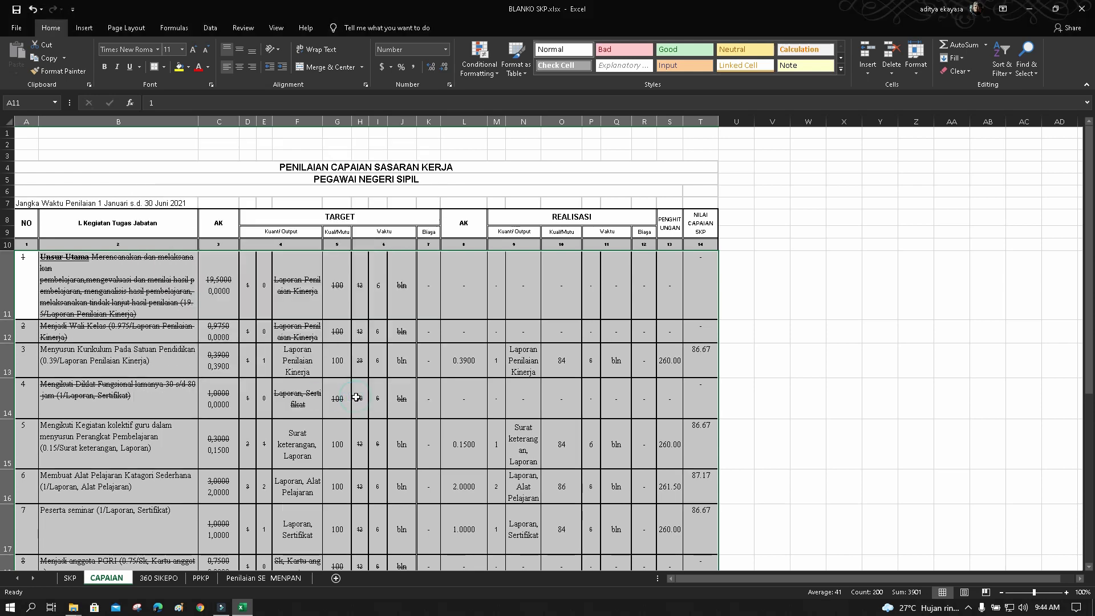
click(798, 337)
On the PPKP sheet, confirm D36 pulls the score from CAPAIAN T26
scroll(790, 342, down, 5)
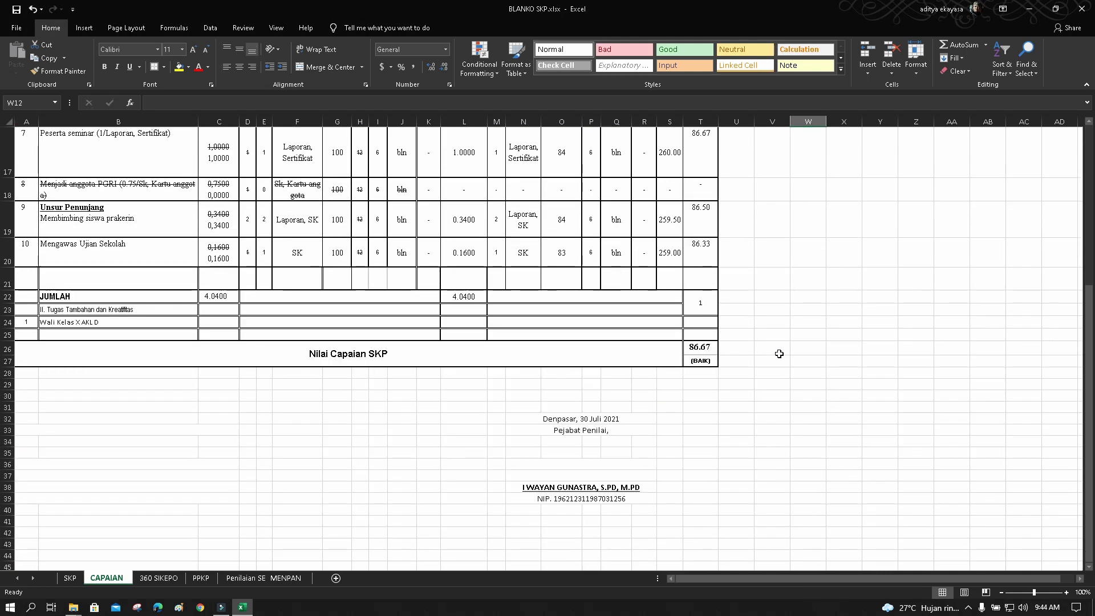
scroll(780, 354, up, 5)
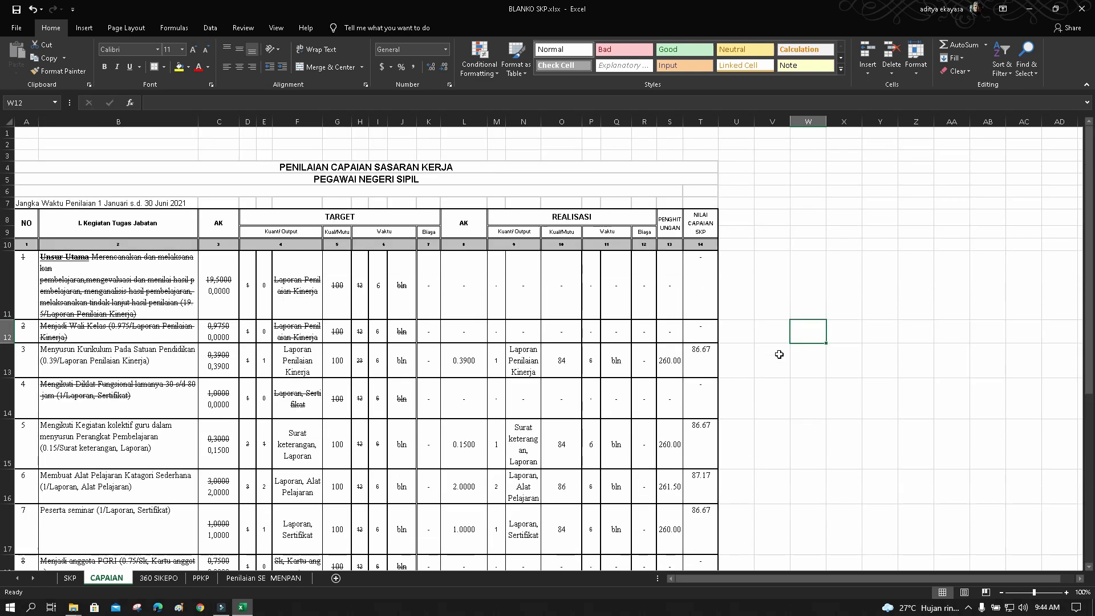
scroll(779, 354, down, 5)
scroll(779, 354, up, 1)
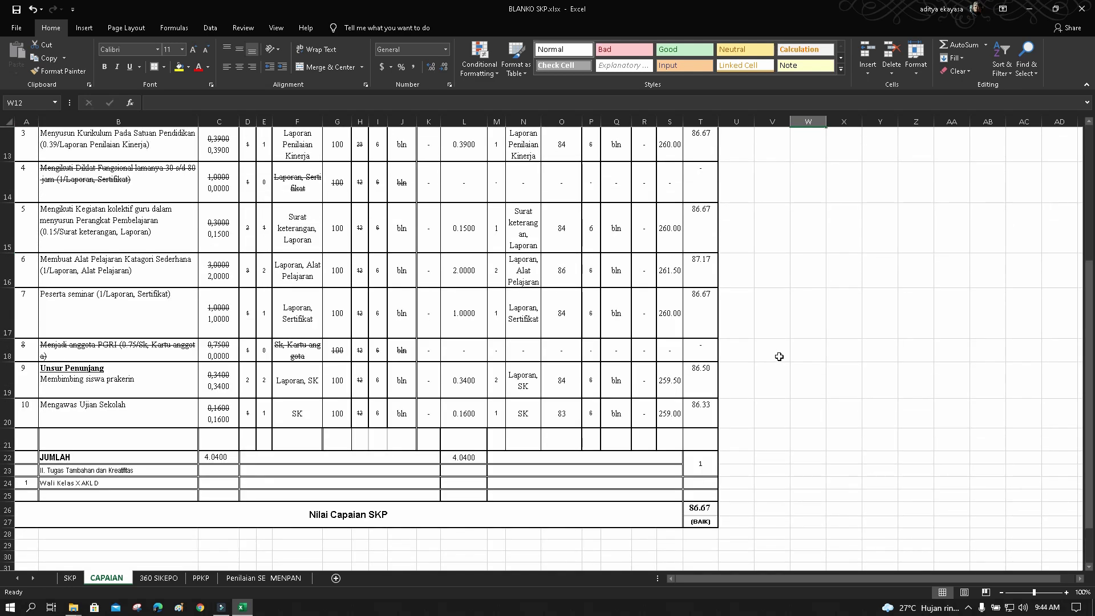
click(202, 577)
scroll(165, 404, down, 5)
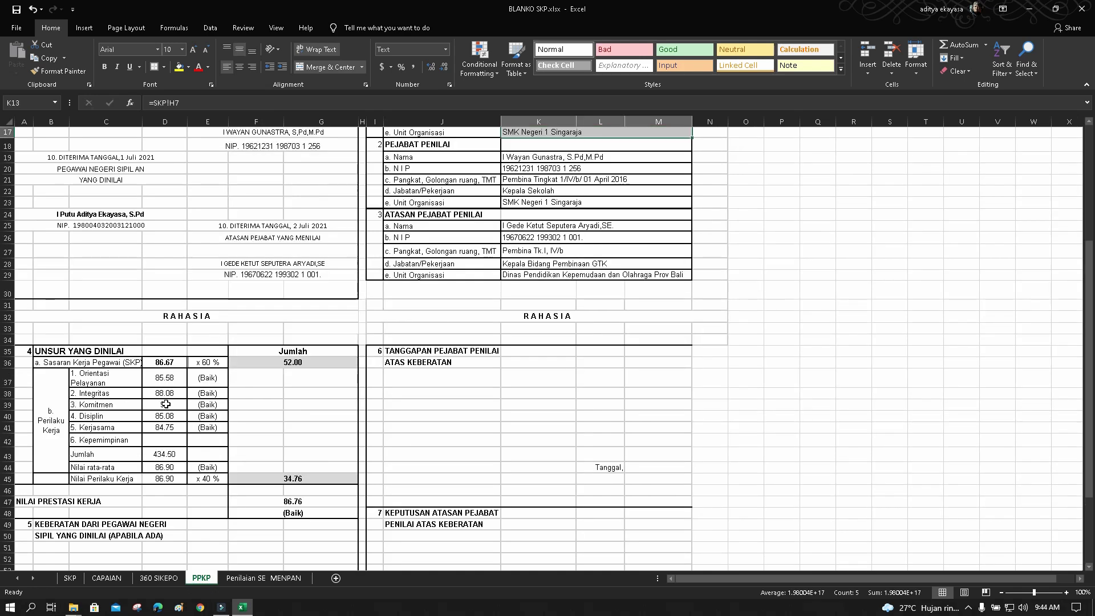
scroll(165, 404, up, 5)
scroll(210, 420, down, 4)
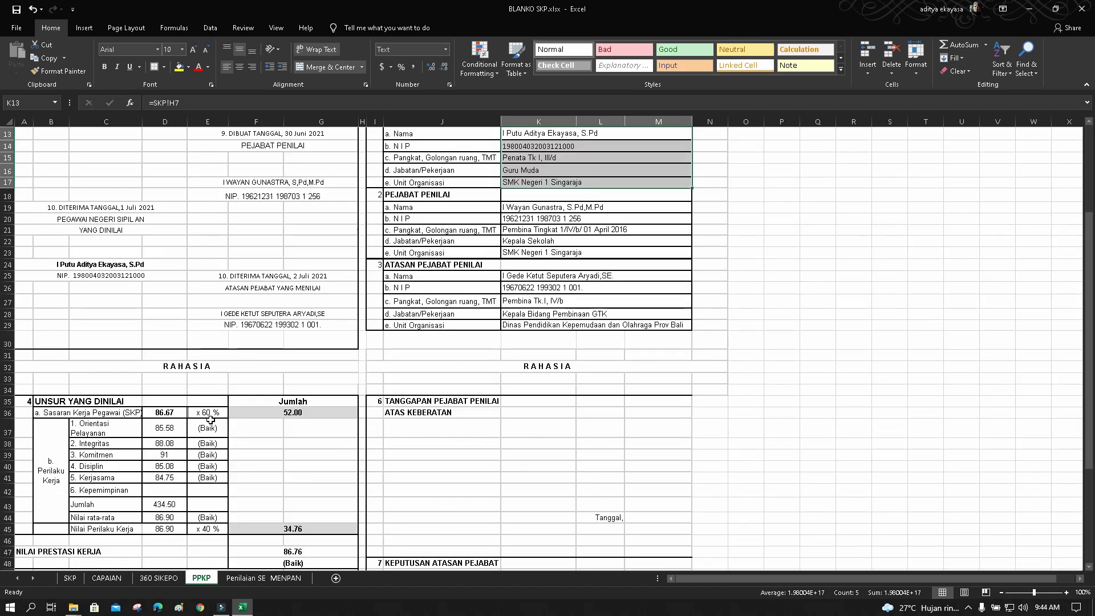
click(165, 411)
scroll(239, 439, down, 1)
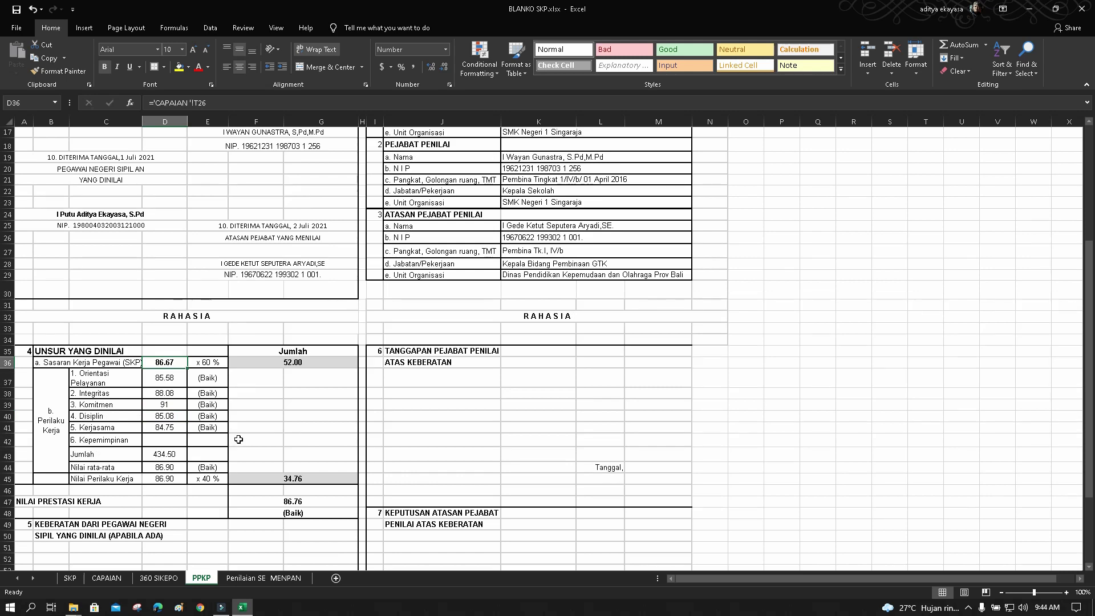
scroll(239, 439, down, 1)
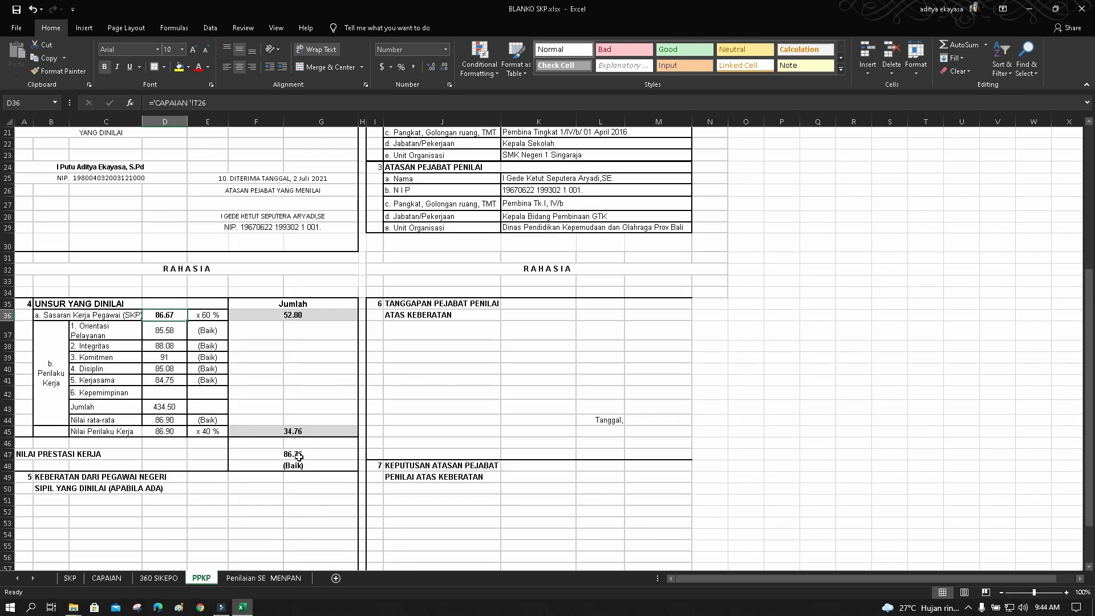
scroll(293, 493, up, 2)
scroll(288, 536, down, 2)
Review the Penilaian SE MENPAN NILAI scores: 52.00 SKP and 86.76 overall
click(279, 578)
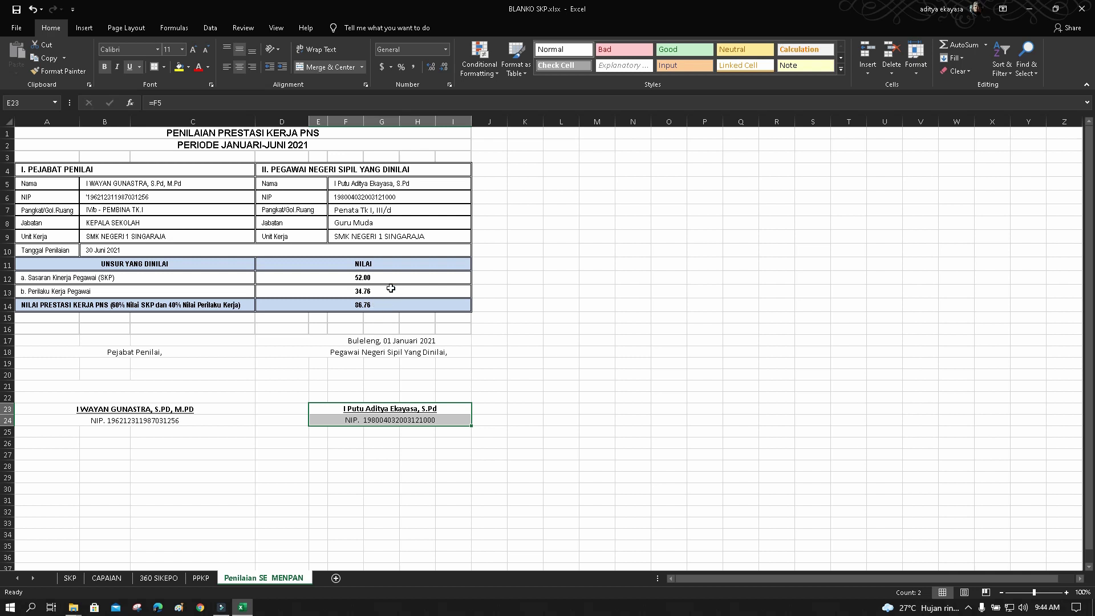
drag(388, 276, 391, 301)
click(575, 294)
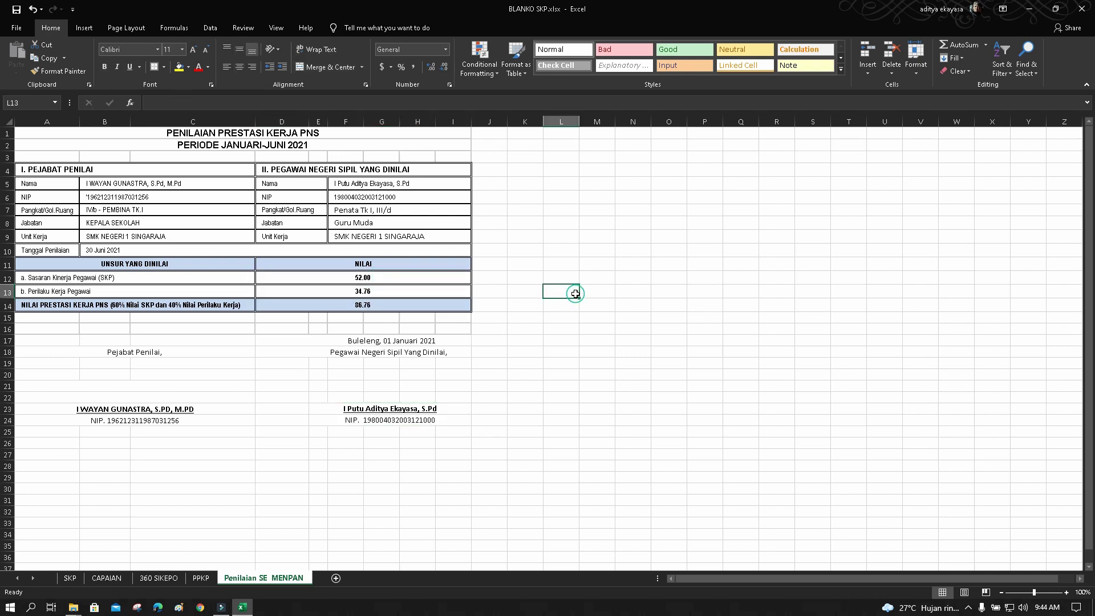